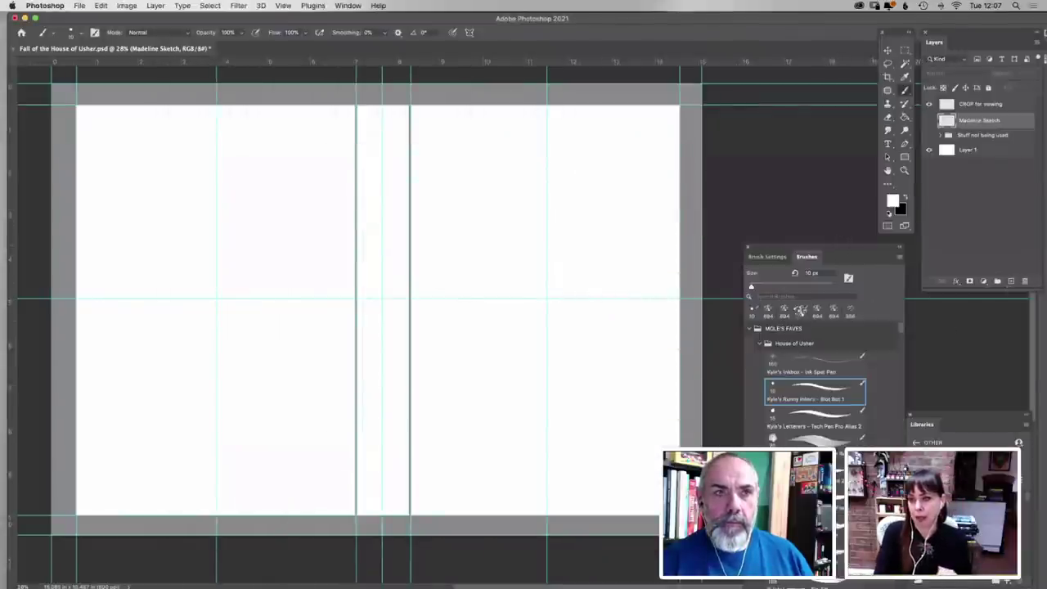
# Enlarge the Libraries panel to expose its graphics and place the soft beige grunge background on the canvas
pyautogui.moveTo(951, 416); pyautogui.dragTo(952, 331)
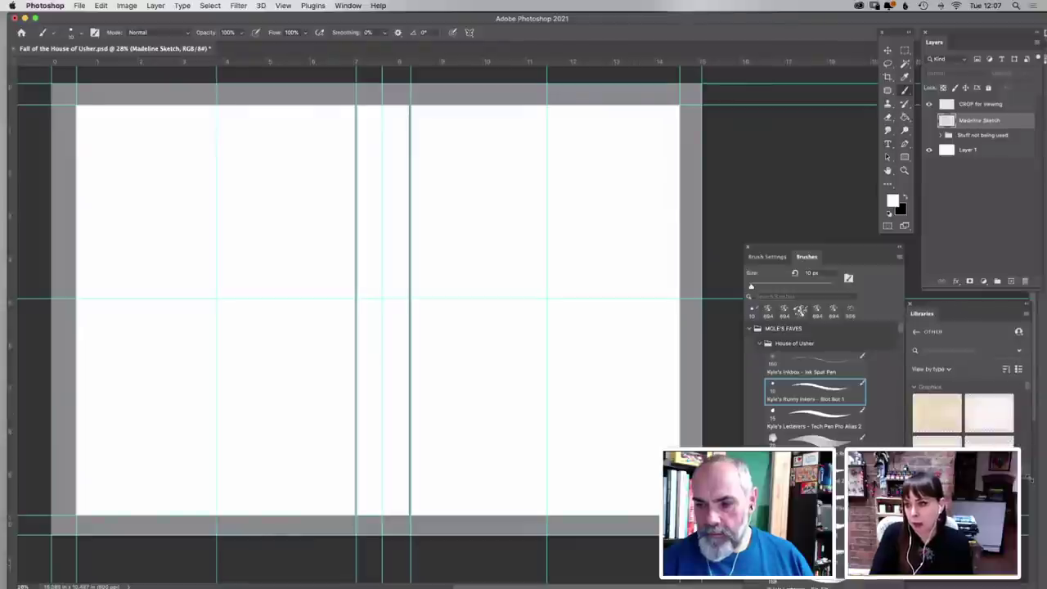
pyautogui.moveTo(1037, 486); pyautogui.dragTo(1045, 549)
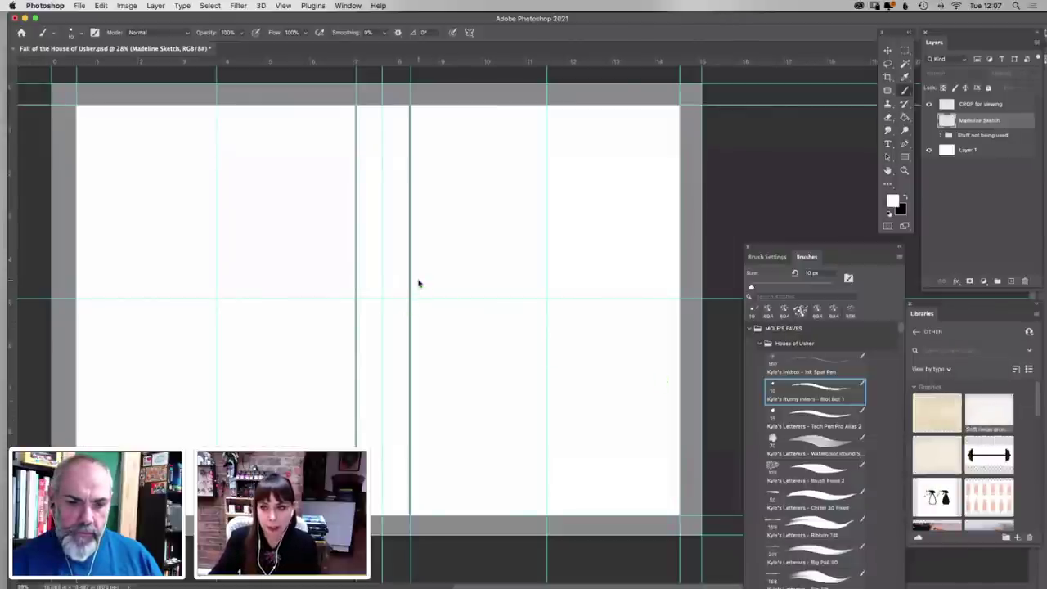
pyautogui.moveTo(472, 284); pyautogui.dragTo(470, 283)
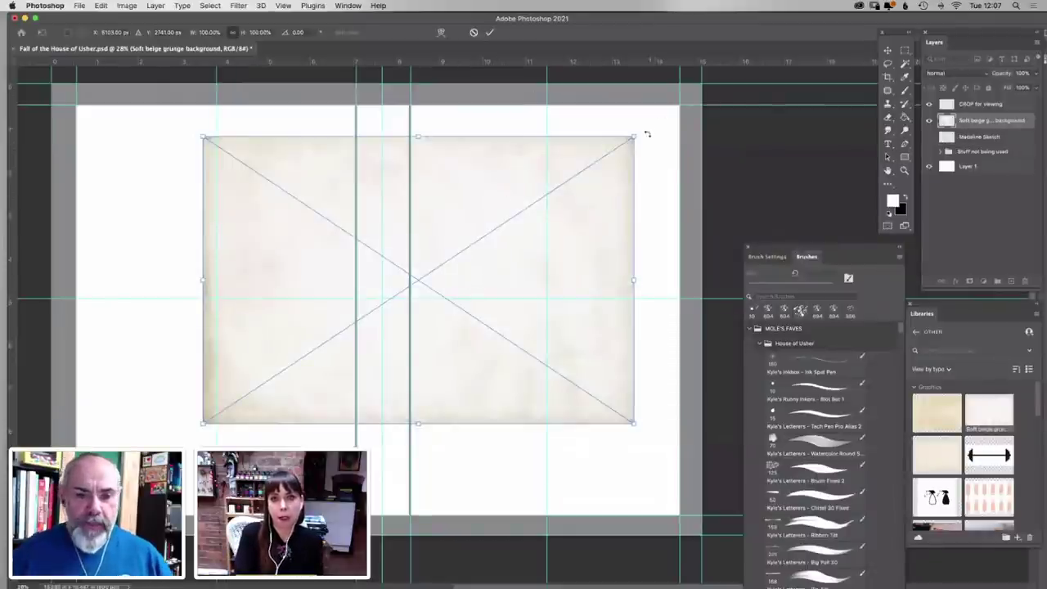
# Scale the soft beige grunge background up to about 144% so it covers the cover area inside the crop margins
pyautogui.moveTo(632, 137); pyautogui.dragTo(679, 100)
pyautogui.moveTo(204, 423); pyautogui.dragTo(61, 517)
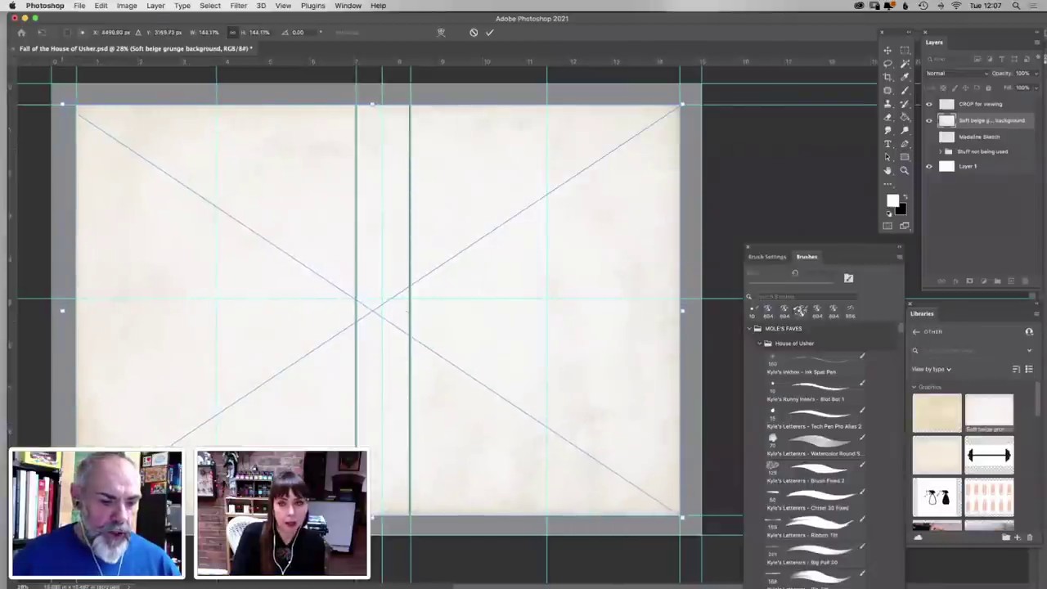
pyautogui.click(888, 51)
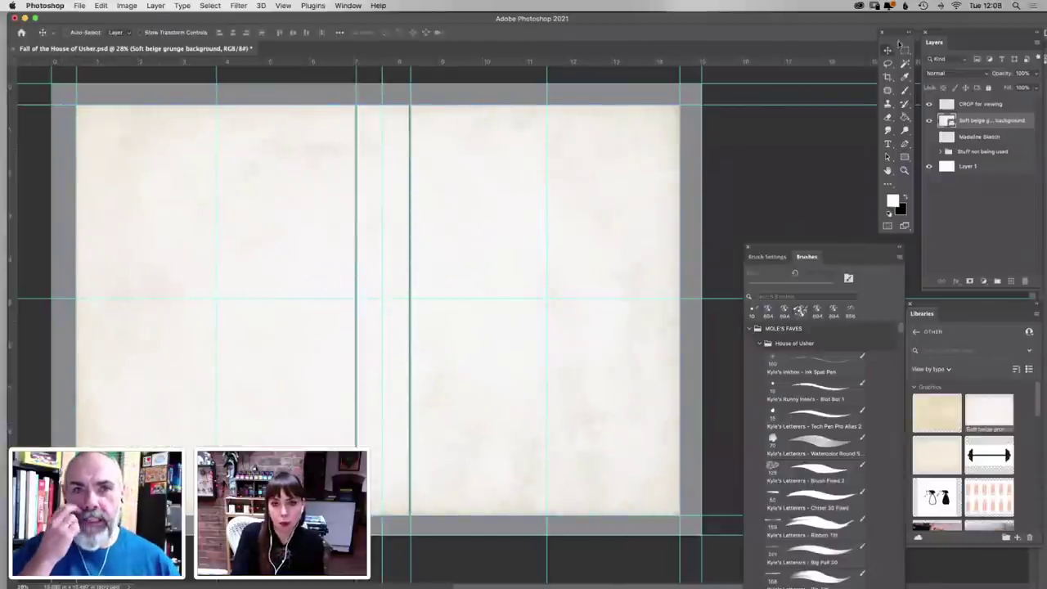
pyautogui.moveTo(619, 221); pyautogui.dragTo(592, 239)
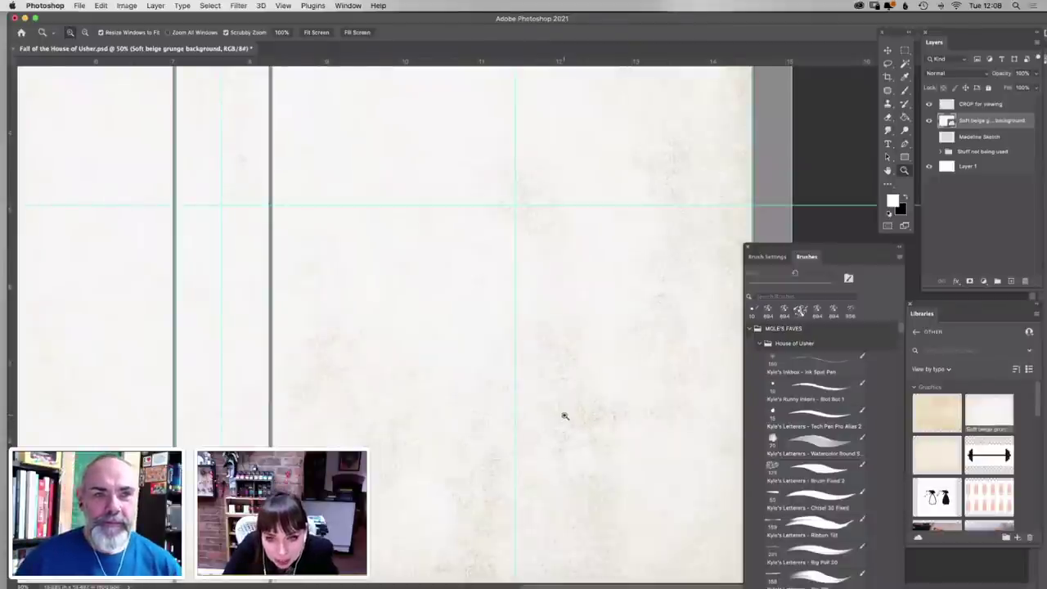
# Check the soft beige grunge texture's grain and hide its layer
pyautogui.click(561, 414)
pyautogui.click(590, 444)
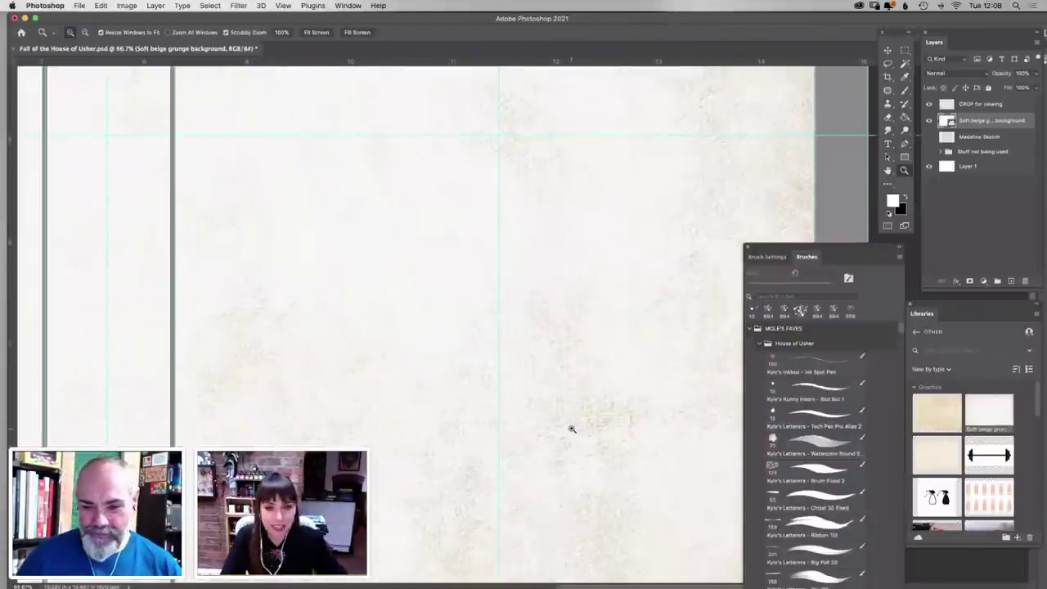
pyautogui.press('super+minus')
pyautogui.press('super+minus')
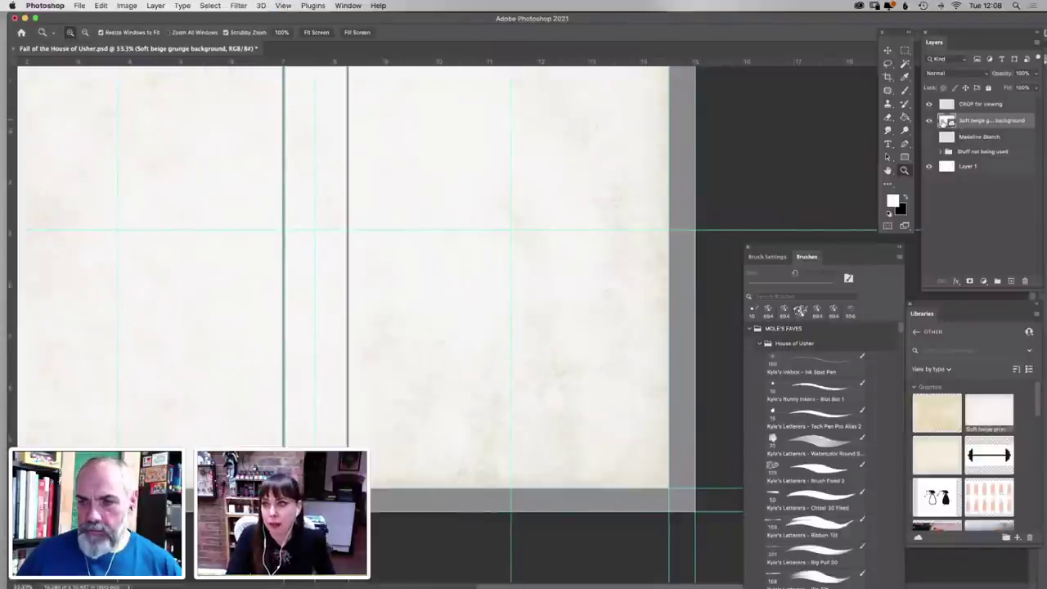
pyautogui.click(928, 120)
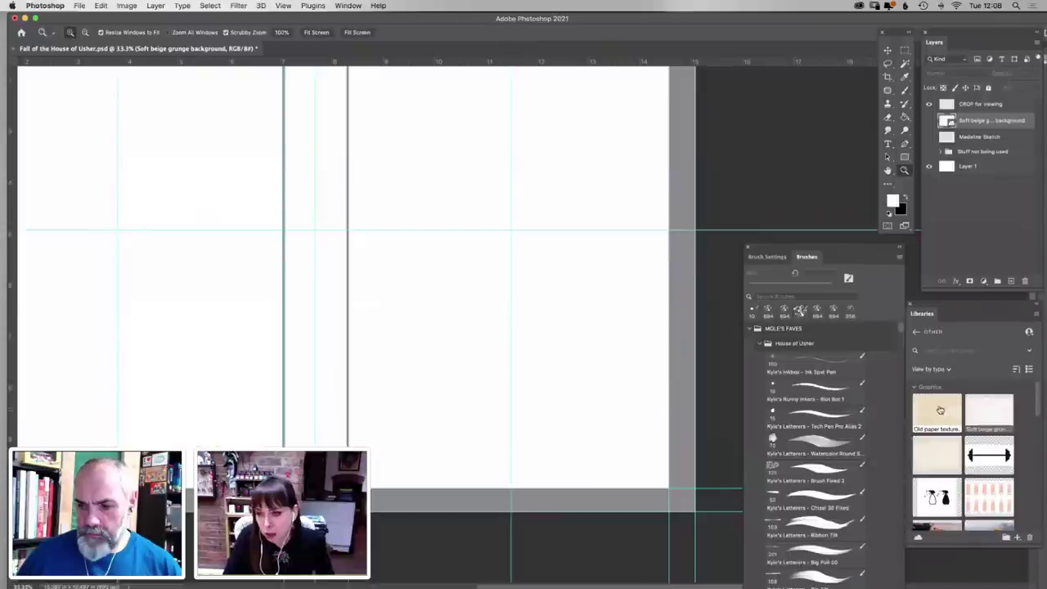
# Place the Old paper texture graphic from the OTHER library on the canvas at its original size
pyautogui.moveTo(924, 439); pyautogui.dragTo(497, 458)
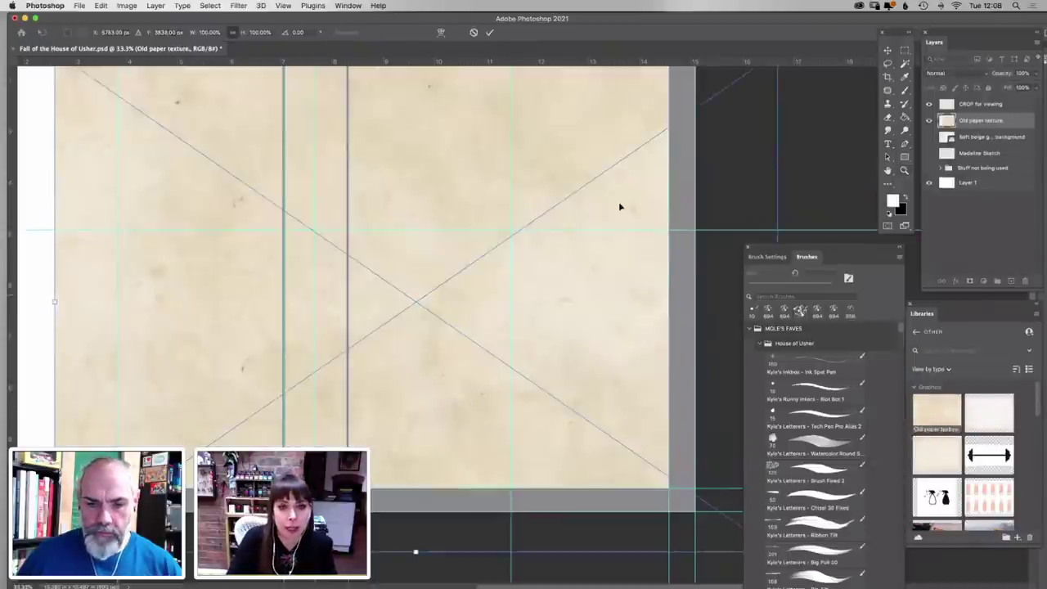
pyautogui.press('super+minus')
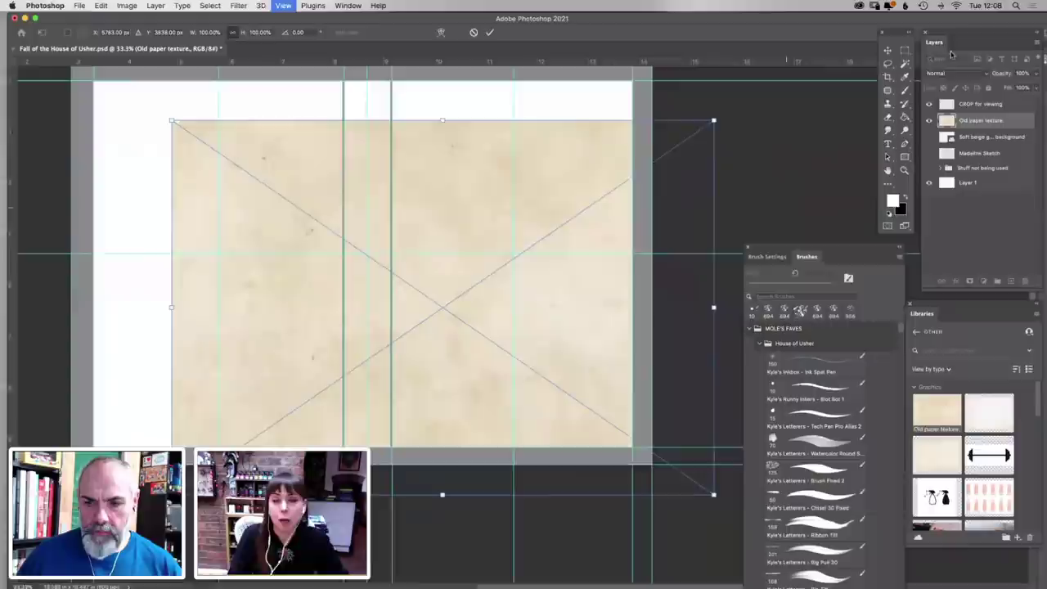
pyautogui.press('Return')
# Move the Old paper texture over the spread and scale it to about 102.47% to cover the area inside the margins
pyautogui.moveTo(295, 217); pyautogui.dragTo(210, 164)
pyautogui.click(101, 6)
pyautogui.click(265, 262)
pyautogui.moveTo(637, 451); pyautogui.dragTo(656, 433)
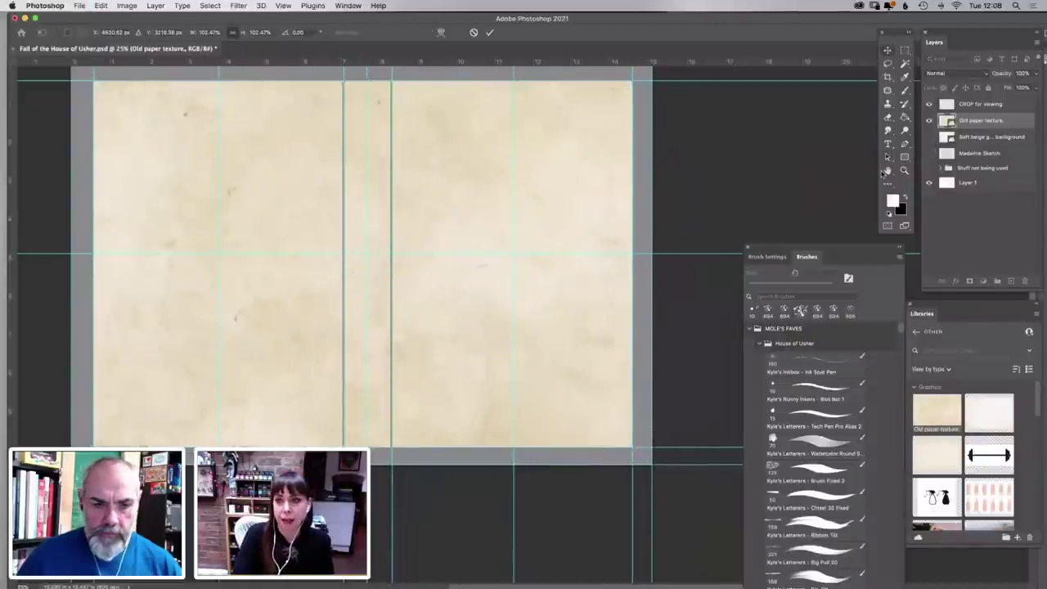
# Compare the spread with and without the Old paper texture and the CROP for viewing layer to check the texture's coverage
pyautogui.press('space')
pyautogui.moveTo(535, 273); pyautogui.dragTo(532, 290)
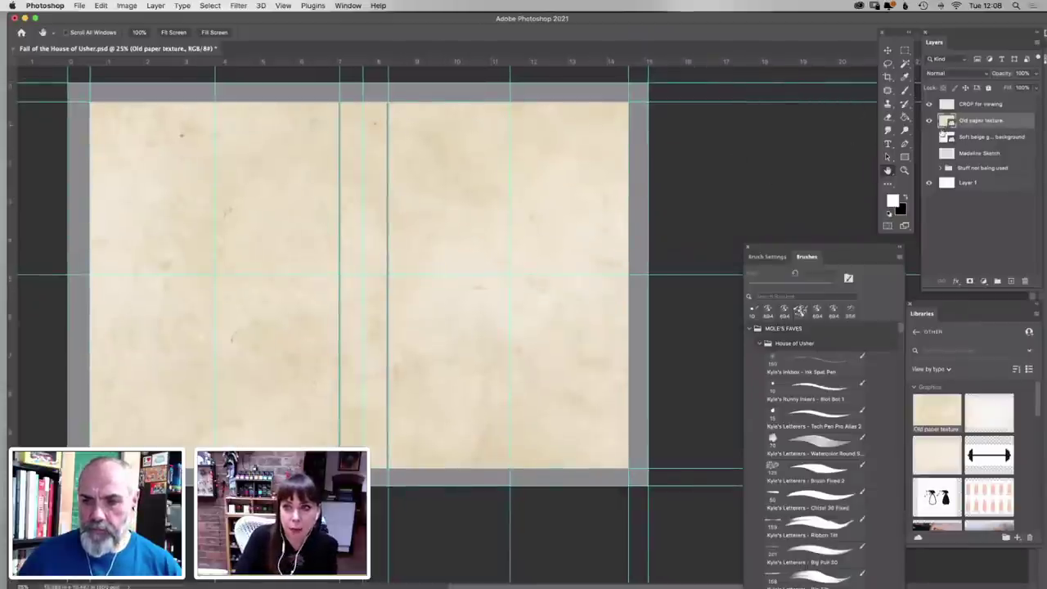
pyautogui.click(929, 121)
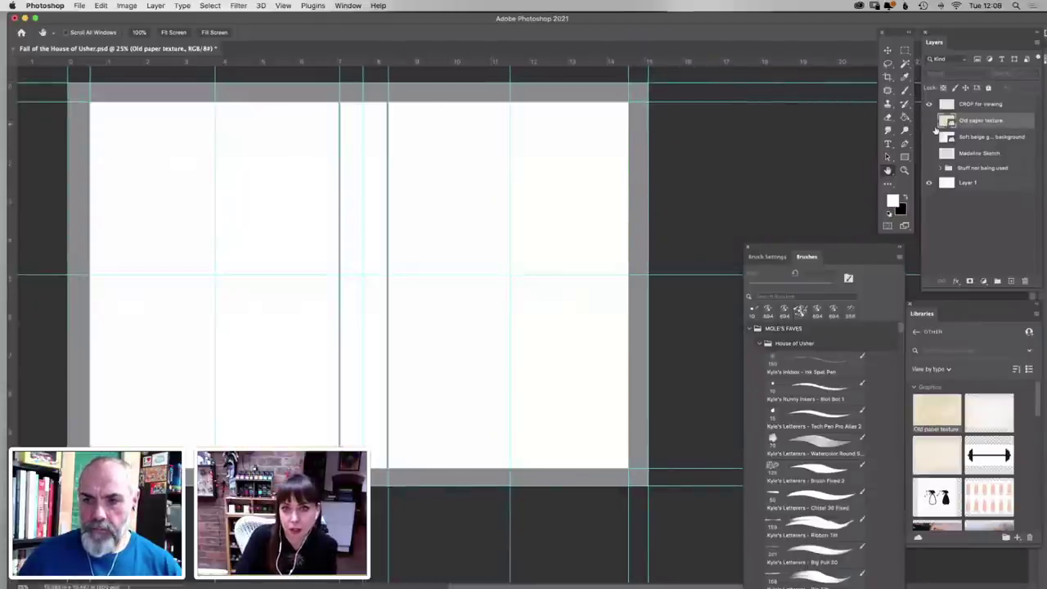
pyautogui.click(929, 121)
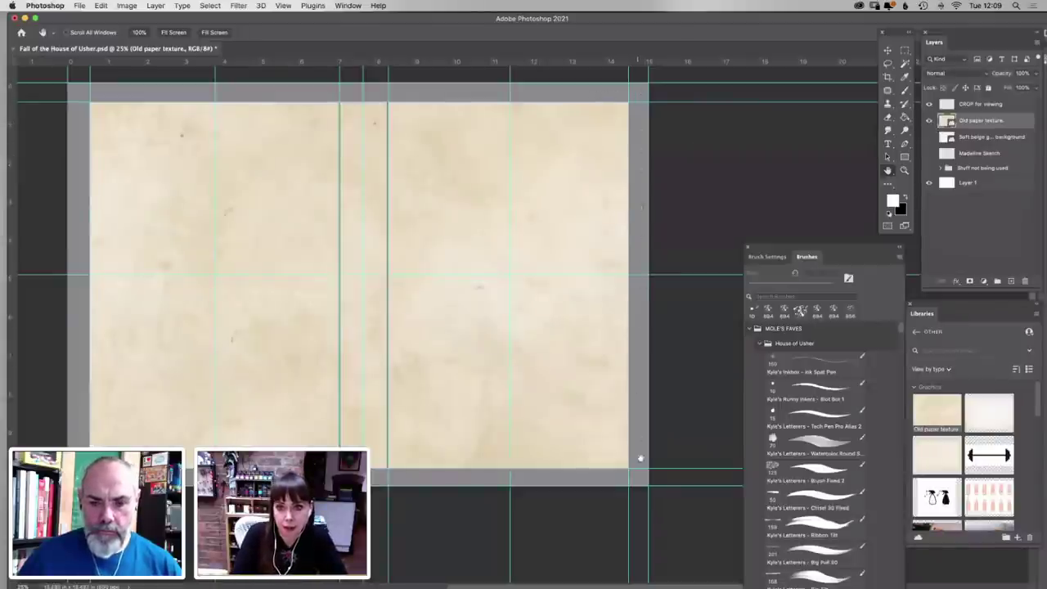
pyautogui.click(928, 105)
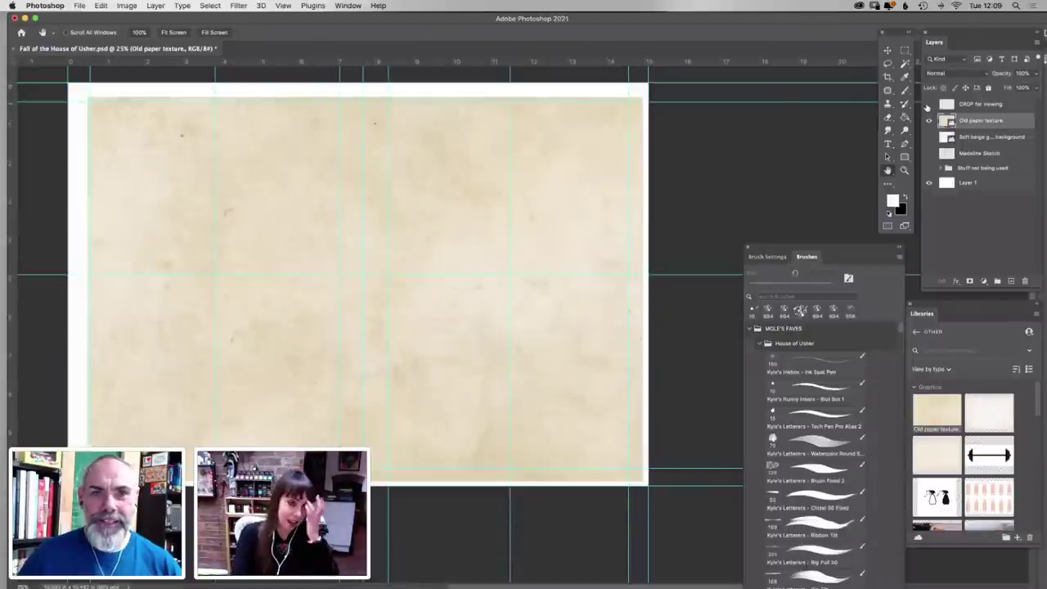
pyautogui.click(928, 105)
pyautogui.click(928, 105)
pyautogui.click(928, 104)
pyautogui.click(929, 105)
pyautogui.click(928, 105)
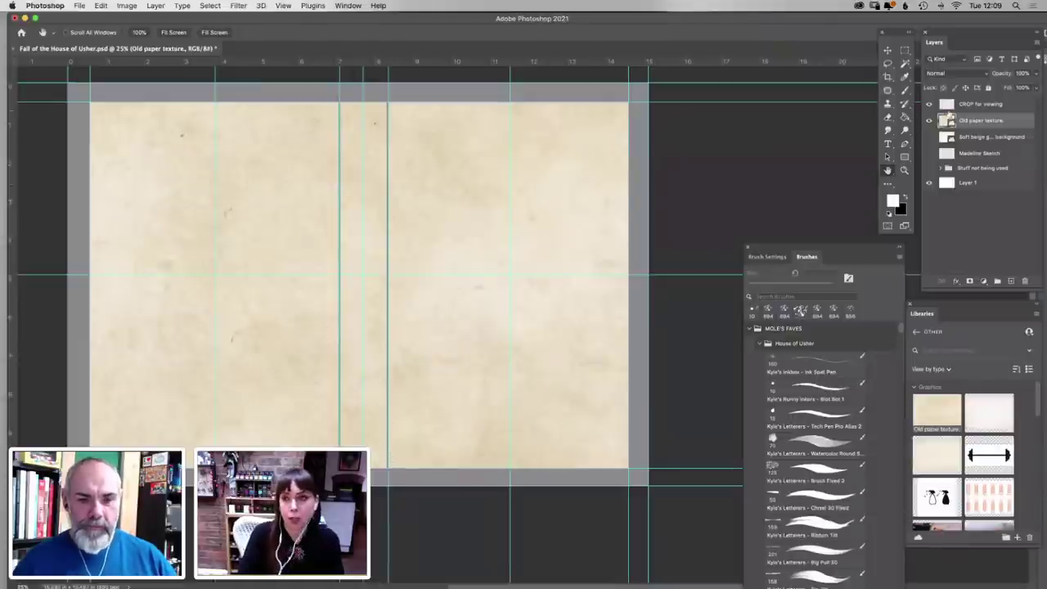
# Reposition the Old paper texture slightly so it fills the whole area inside the crop border, with the CROP for viewing layer shown
pyautogui.click(929, 120)
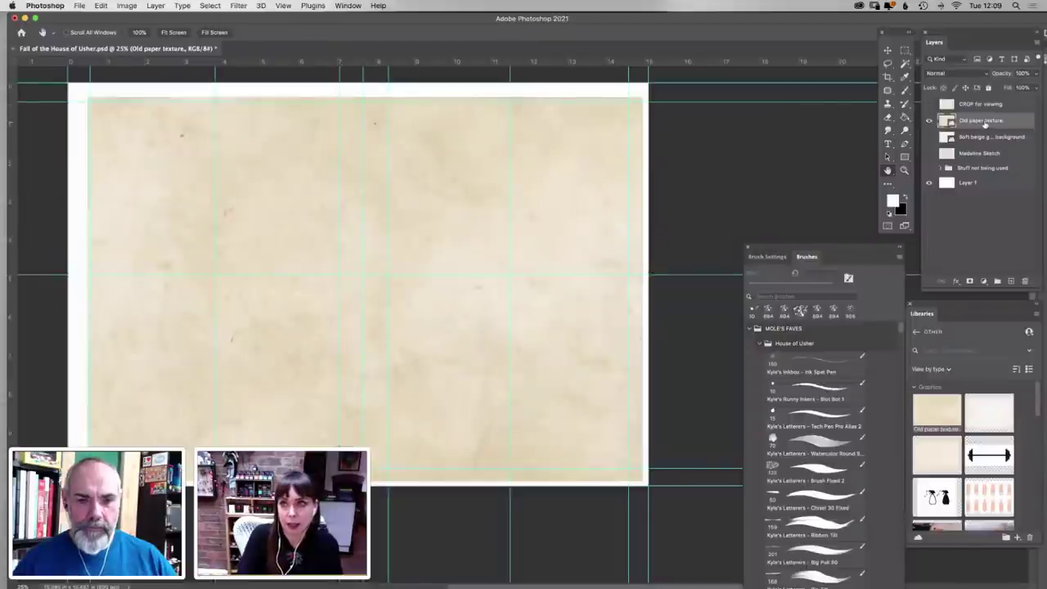
pyautogui.click(889, 50)
pyautogui.moveTo(236, 160); pyautogui.dragTo(233, 162)
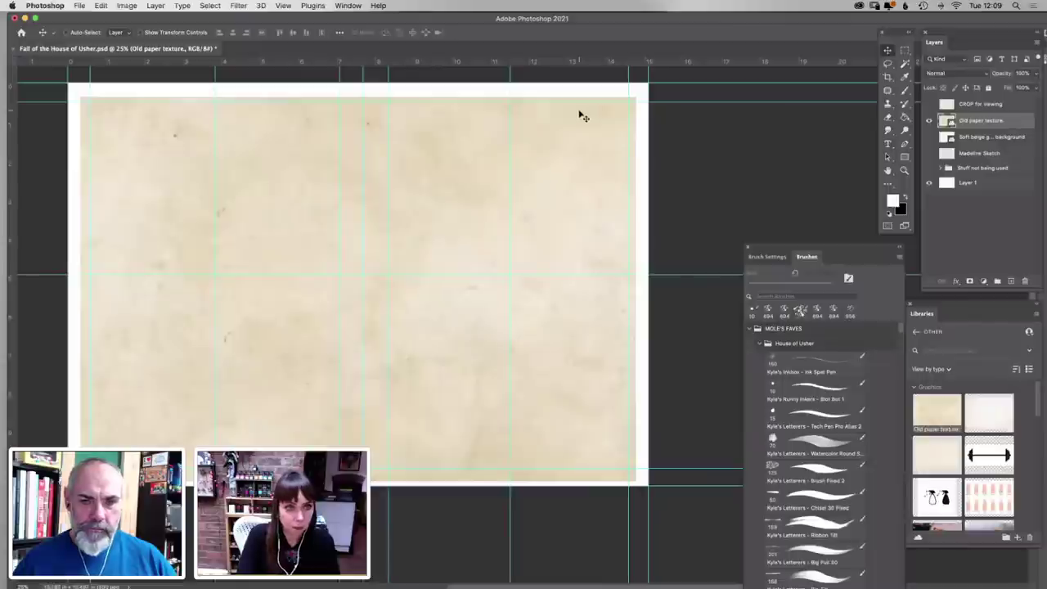
pyautogui.press('super+z')
pyautogui.click(929, 105)
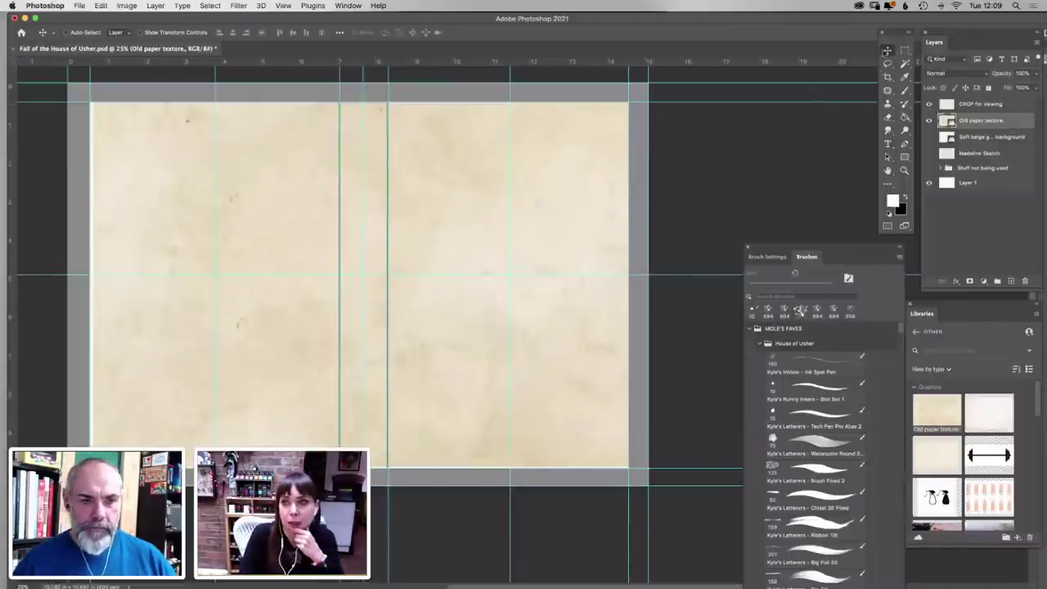
pyautogui.moveTo(388, 283); pyautogui.dragTo(445, 248)
pyautogui.moveTo(516, 254); pyautogui.dragTo(519, 254)
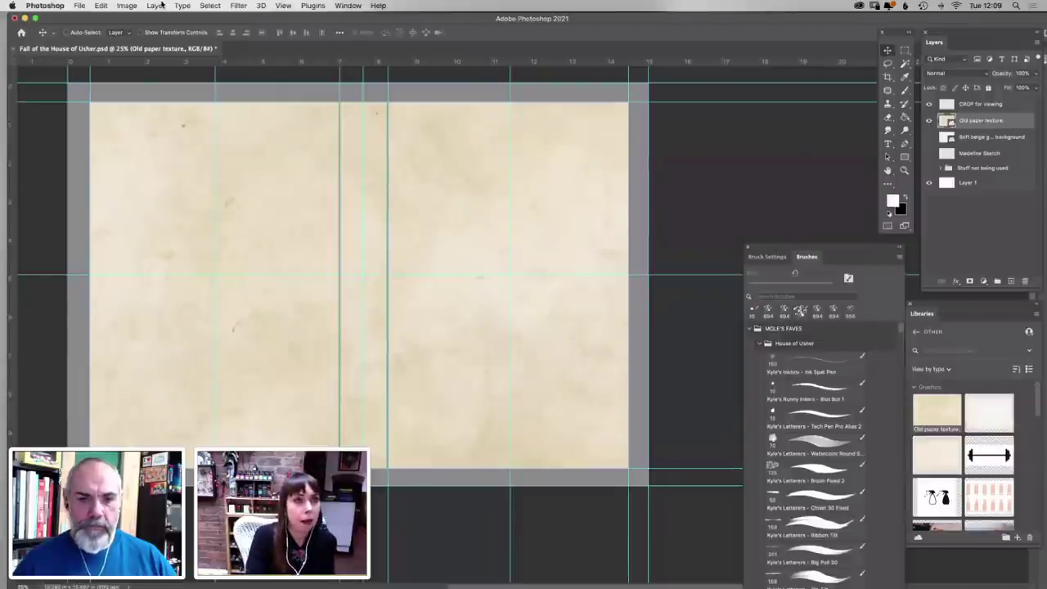
# Apply a Hue/Saturation adjustment to the Old paper texture with Saturation -38 and Lightness +14
pyautogui.click(129, 5)
pyautogui.moveTo(163, 34)
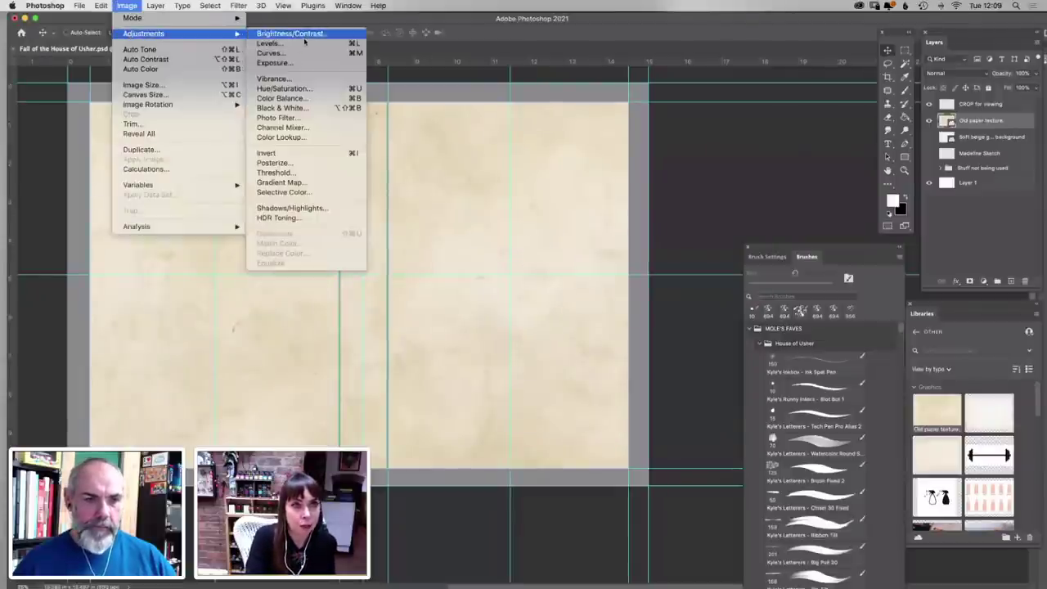
pyautogui.click(298, 89)
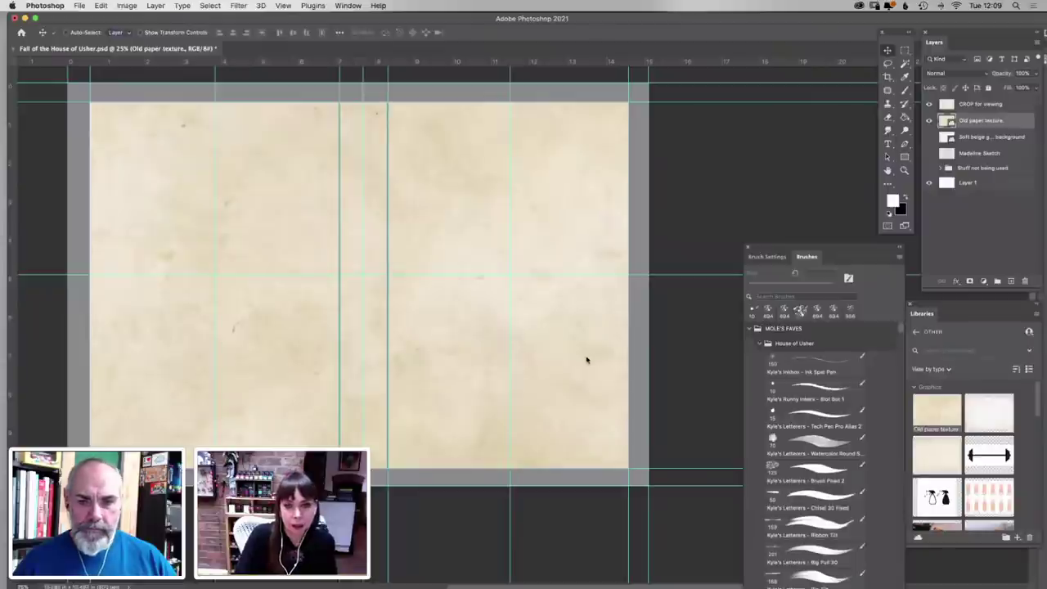
pyautogui.press('super+u')
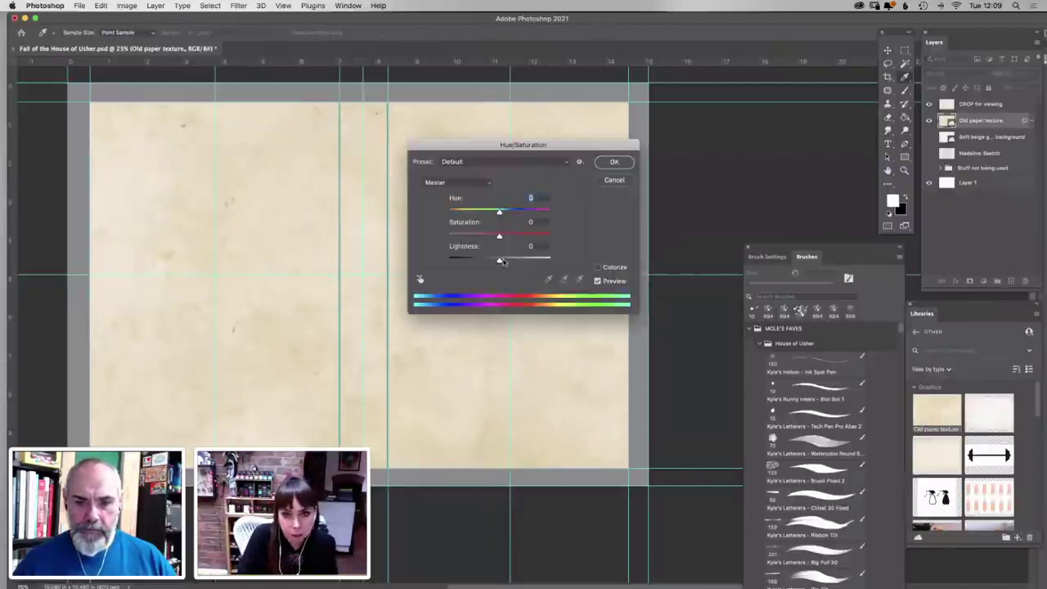
pyautogui.moveTo(506, 261); pyautogui.dragTo(506, 260)
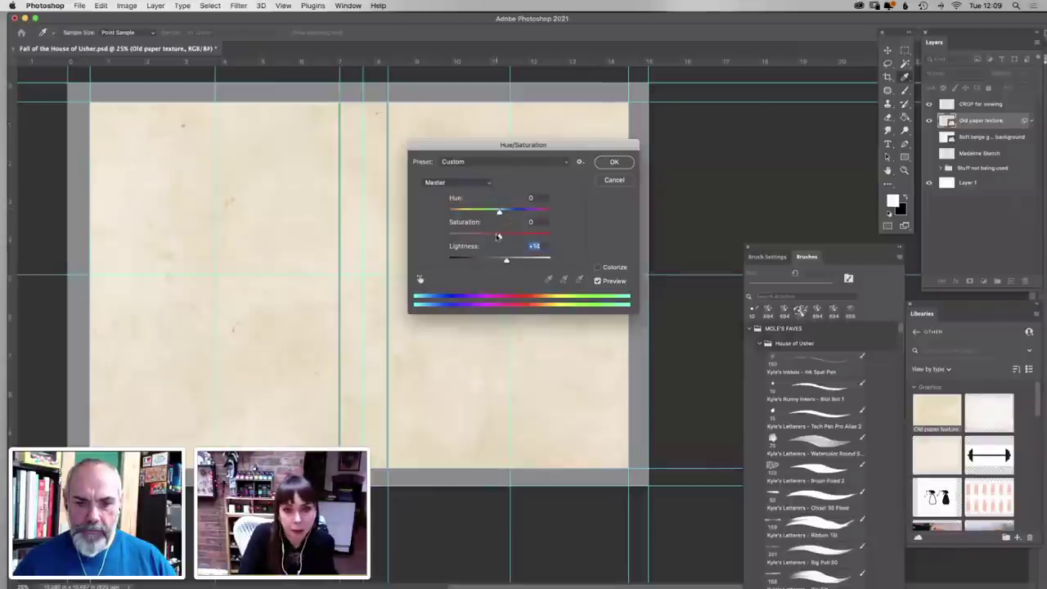
pyautogui.moveTo(495, 237); pyautogui.dragTo(479, 237)
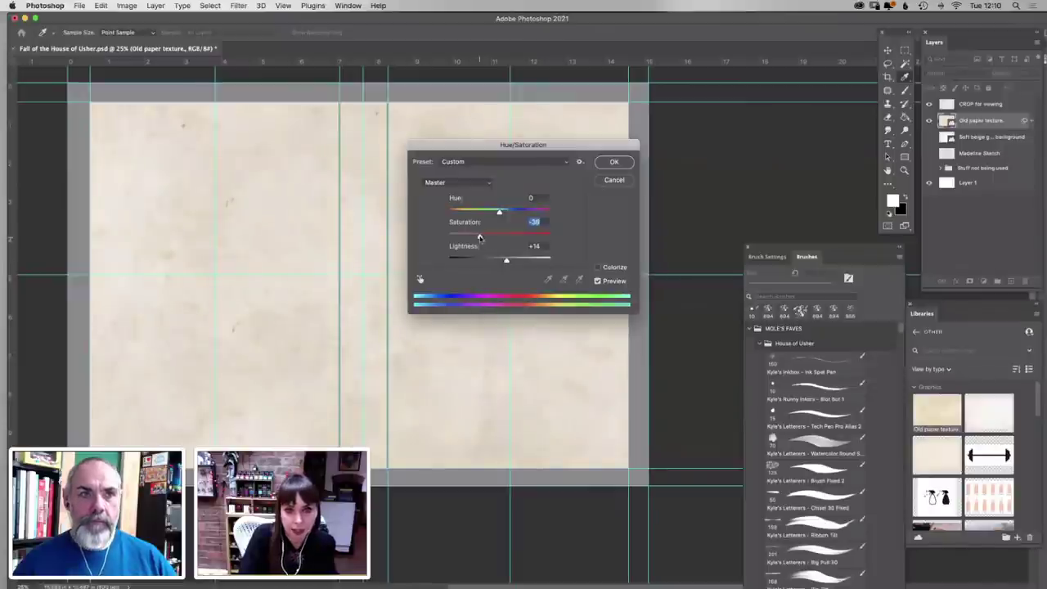
pyautogui.click(610, 164)
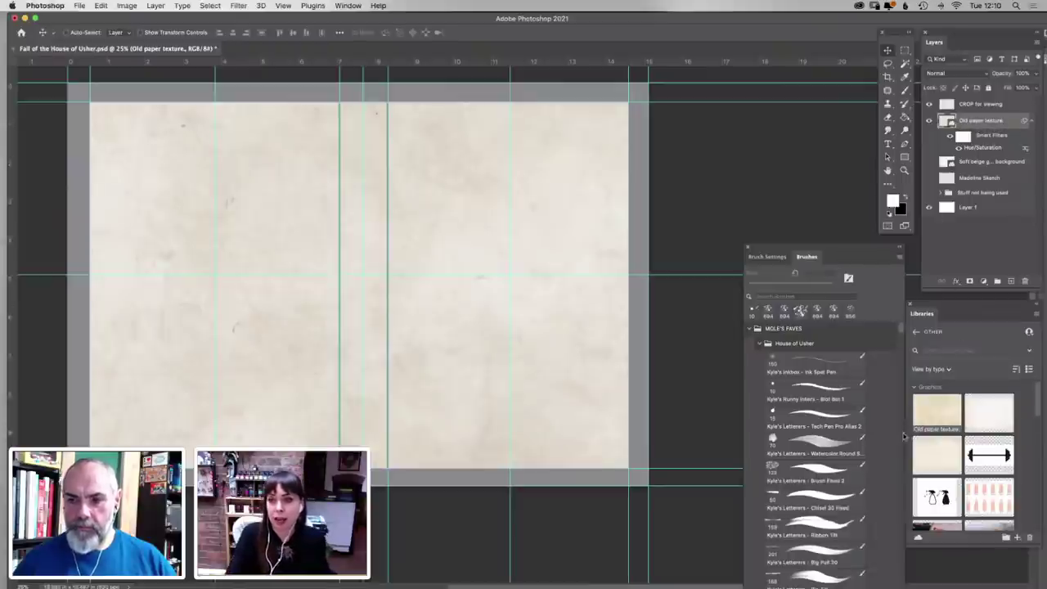
# Save the Fall of the House of Usher document
pyautogui.moveTo(941, 413)
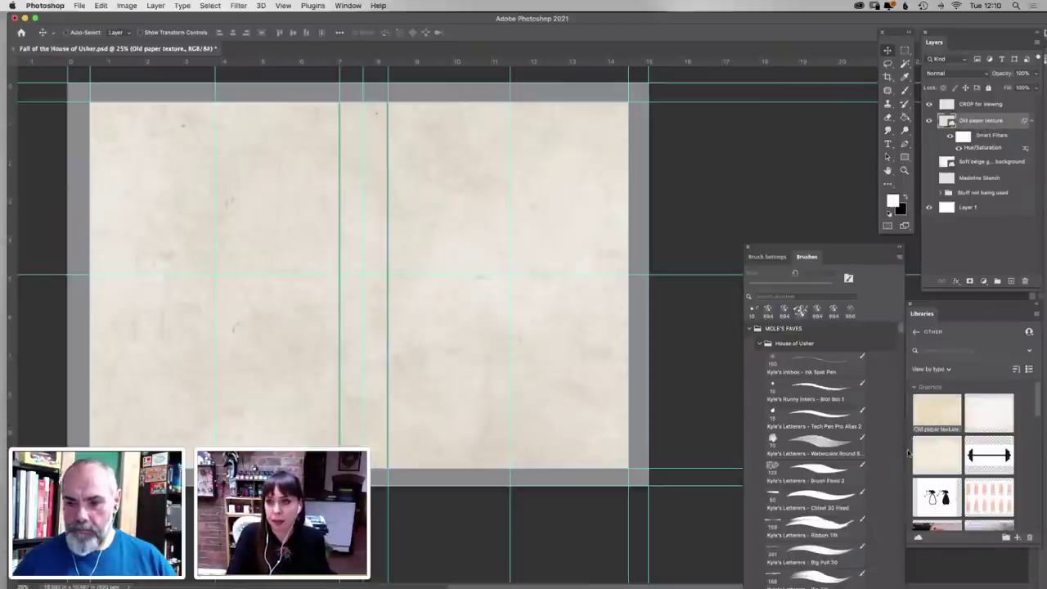
pyautogui.click(86, 4)
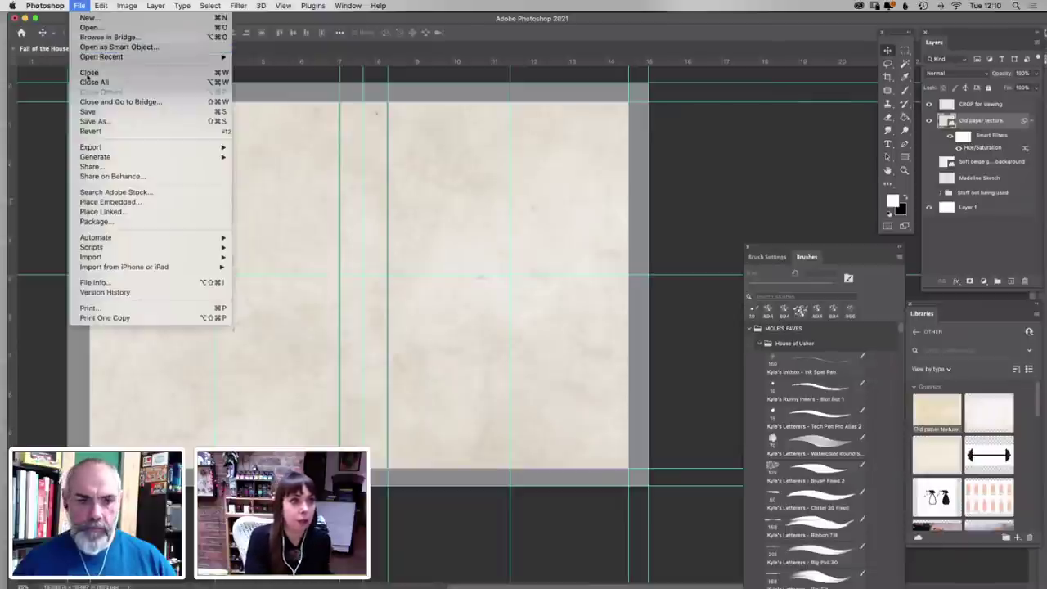
pyautogui.click(95, 112)
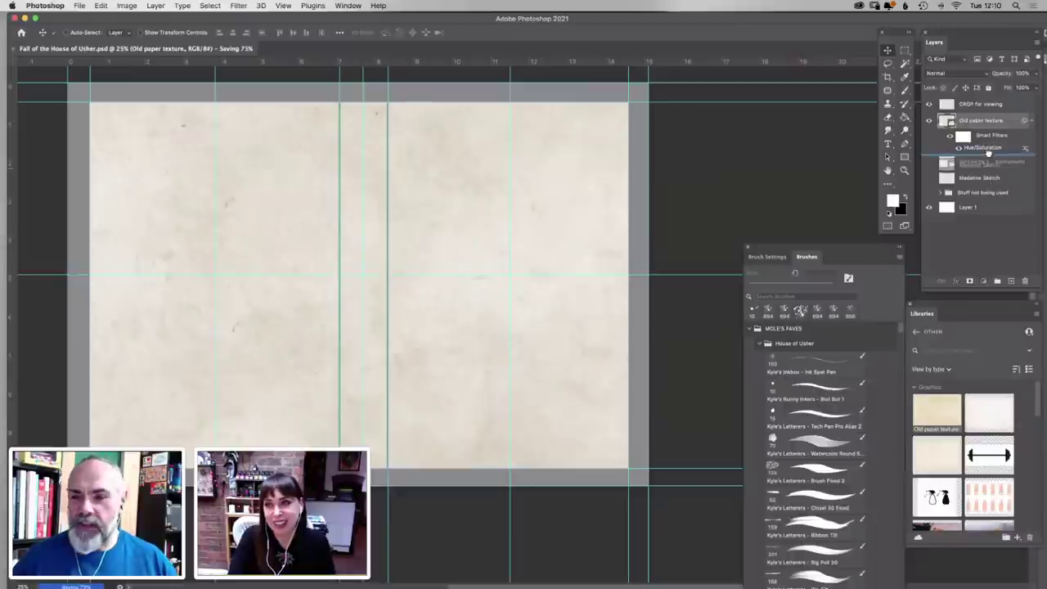
# Make the Madeline Sketch layer visible and move it above the Old paper texture, below the CROP for viewing layer
pyautogui.moveTo(988, 152); pyautogui.dragTo(985, 157)
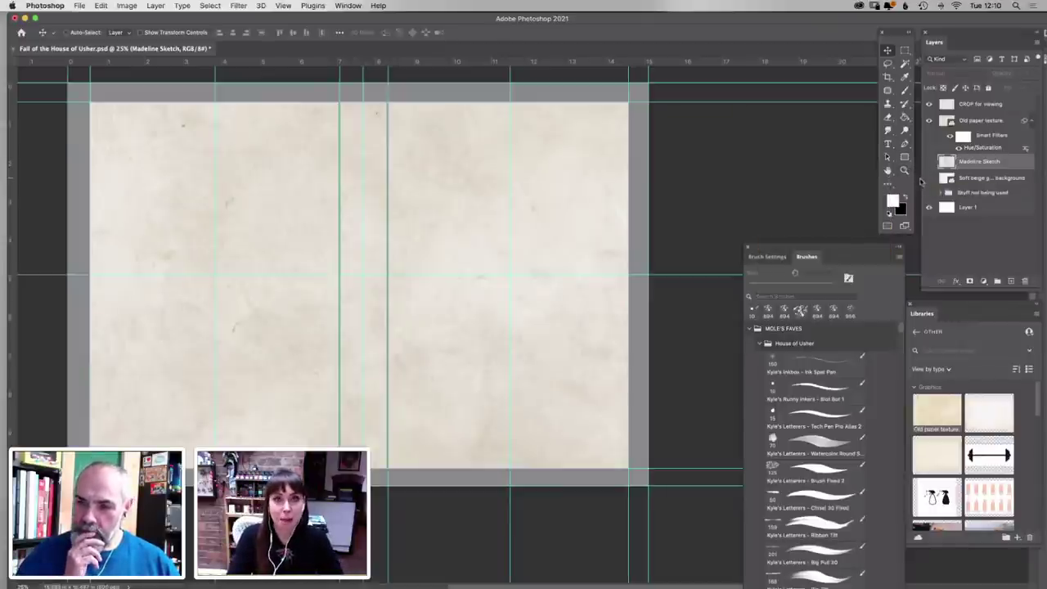
pyautogui.click(928, 164)
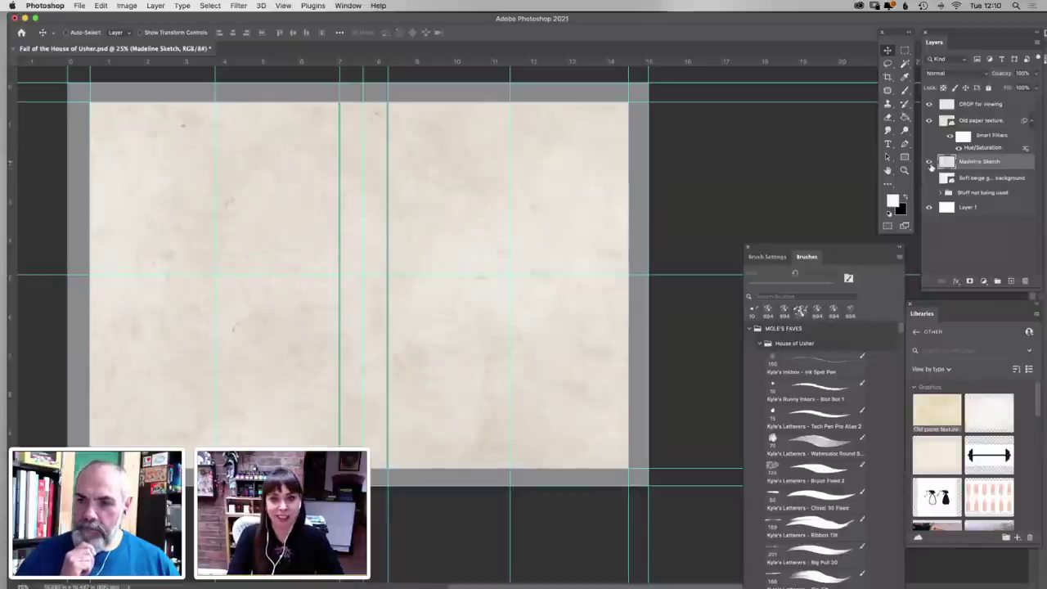
pyautogui.moveTo(990, 166); pyautogui.dragTo(981, 115)
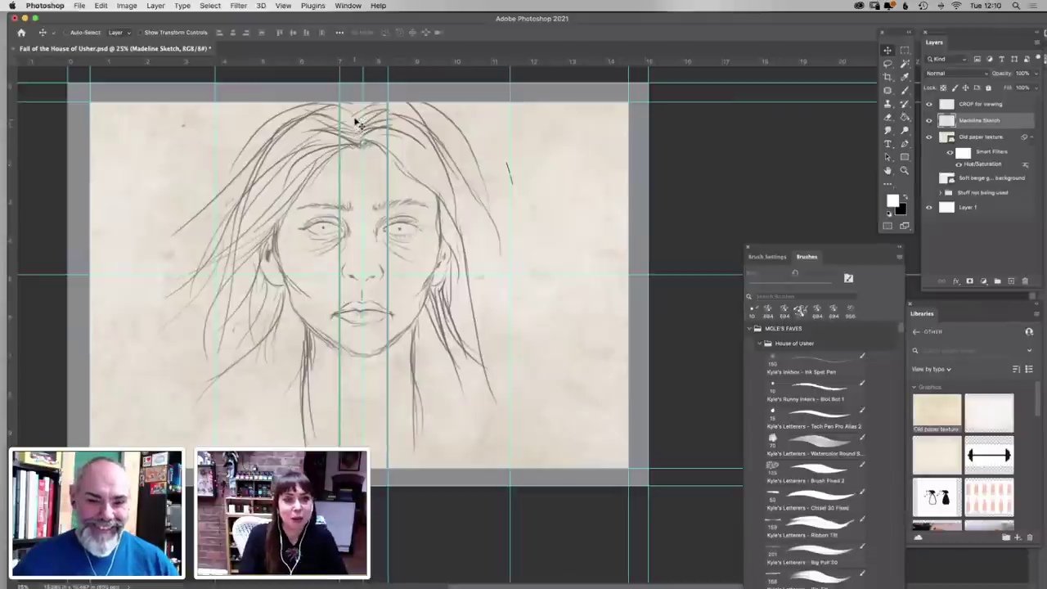
# Shift the Madeline sketch slightly down so the top of the head sits lower within the crop area
pyautogui.moveTo(360, 129); pyautogui.dragTo(356, 131)
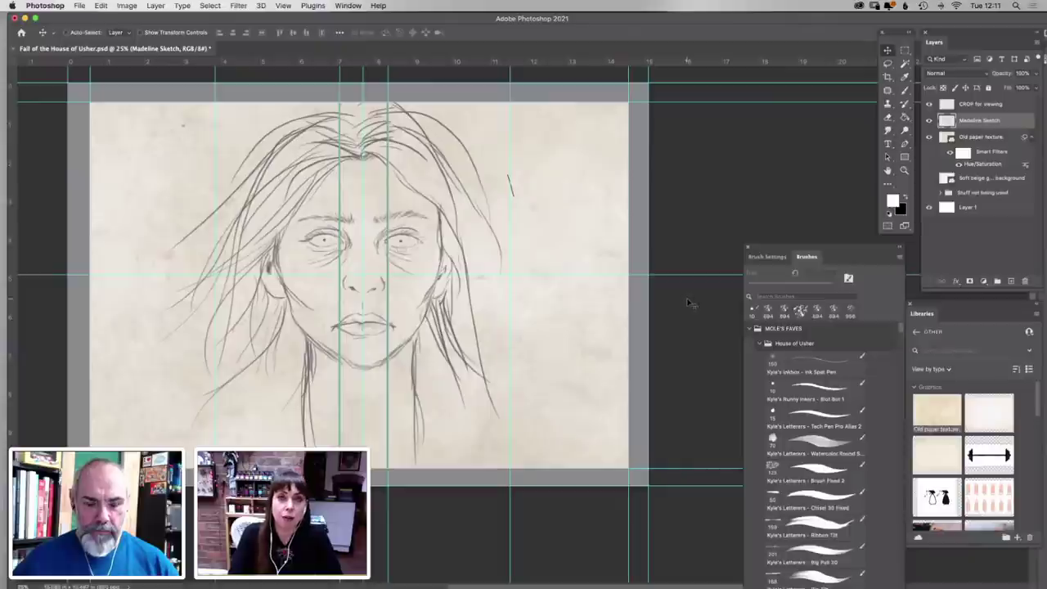
pyautogui.click(904, 171)
pyautogui.click(355, 241)
pyautogui.click(888, 170)
pyautogui.moveTo(584, 315)
pyautogui.mouseDown()
pyautogui.moveTo(592, 333)
pyautogui.moveTo(654, 325)
pyautogui.mouseUp()
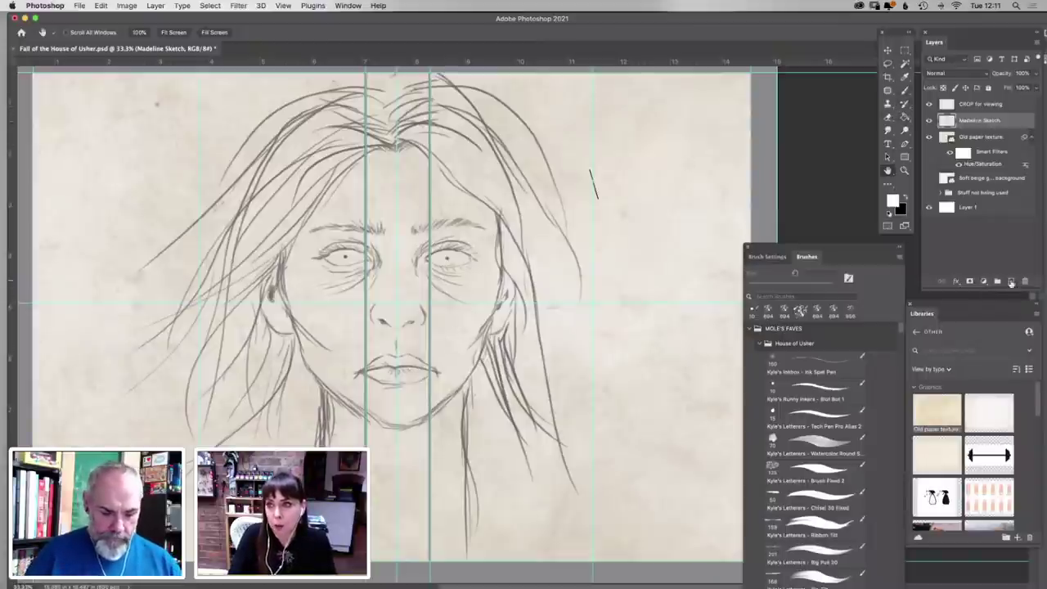
# Add a new layer above Madeline Sketch and ready the Brush tool for inking
pyautogui.click(1011, 280)
pyautogui.click(904, 90)
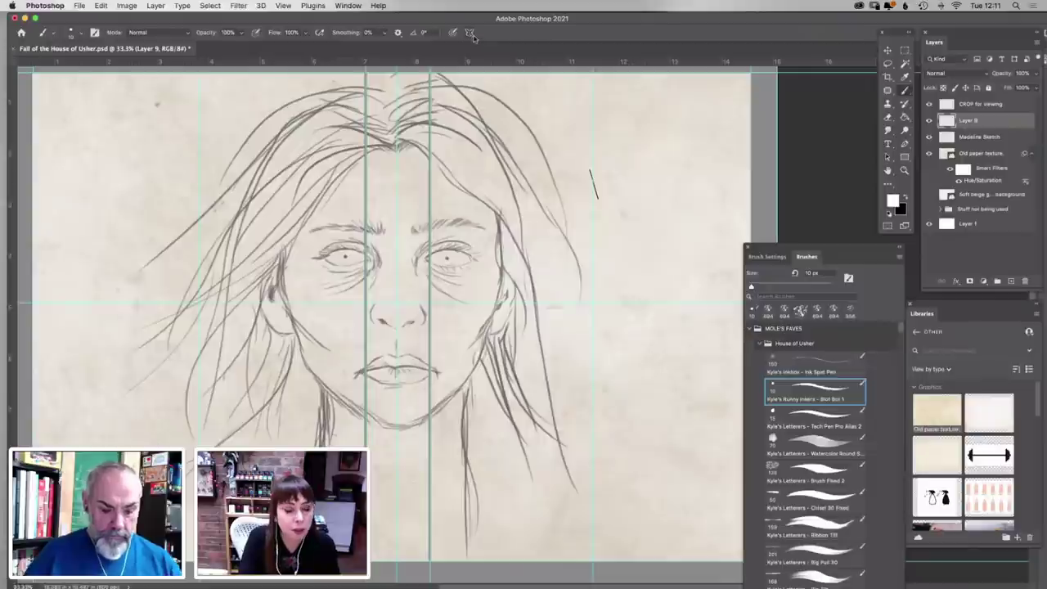
# Set up a vertical paint symmetry axis and align it with the guide through the centre of the face
pyautogui.click(470, 33)
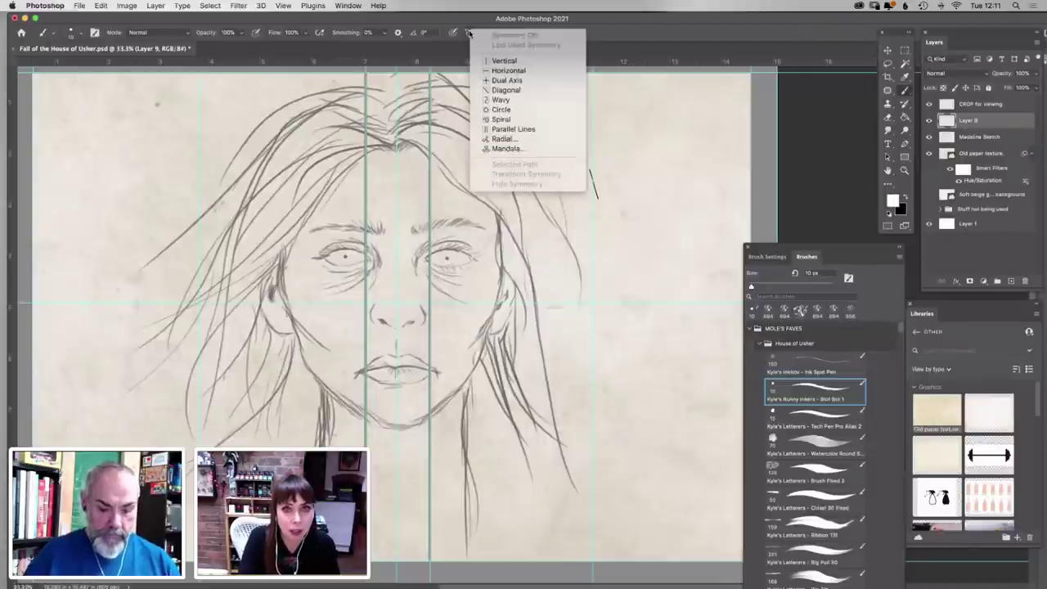
pyautogui.click(495, 59)
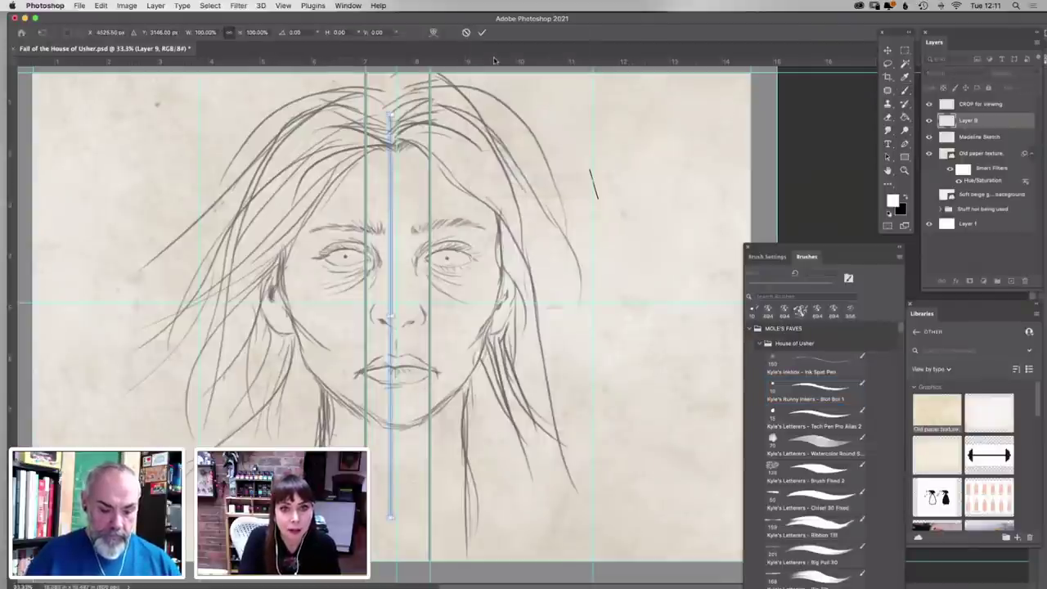
pyautogui.moveTo(390, 131)
pyautogui.mouseDown()
pyautogui.moveTo(394, 159)
pyautogui.moveTo(394, 146)
pyautogui.mouseUp()
pyautogui.press('Right')
pyautogui.press('Right')
pyautogui.press('Right')
pyautogui.press('Right')
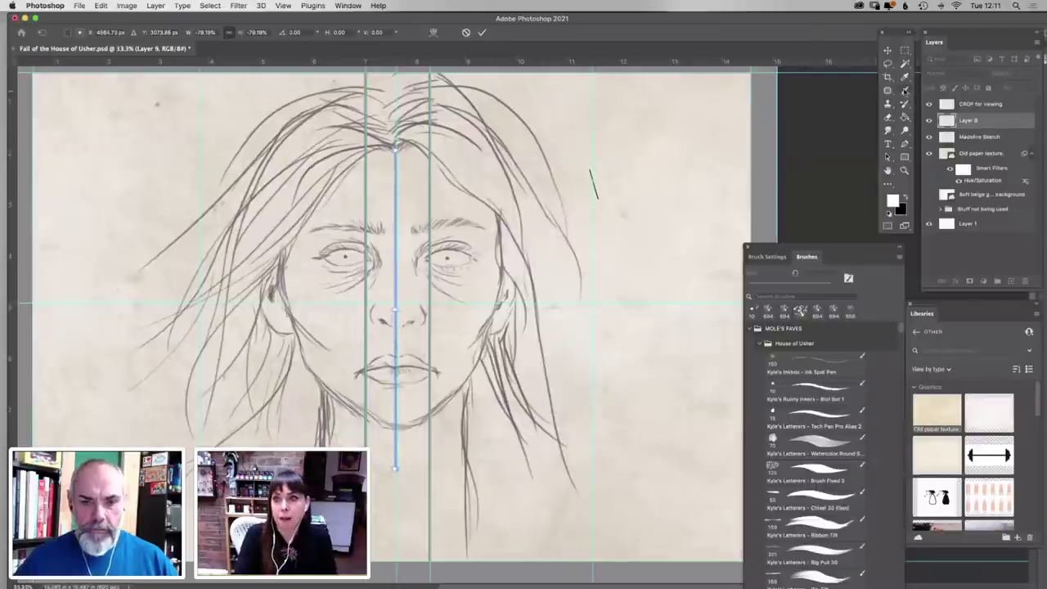
pyautogui.click(904, 91)
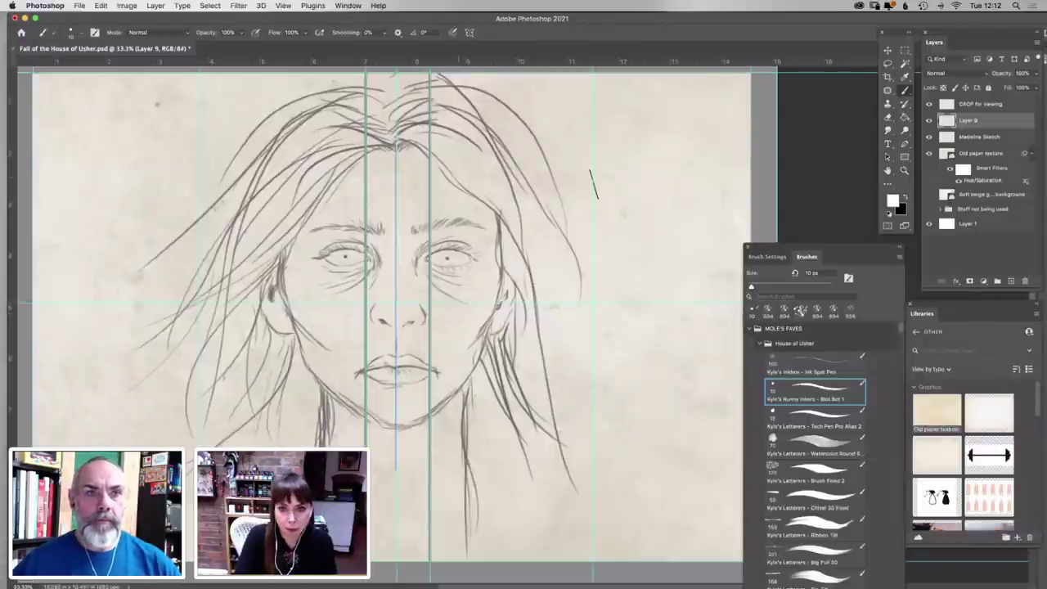
# Set the Kyle's Runny Inkers - Blot Bot 1 brush size to 78 px
pyautogui.rightClick(447, 187)
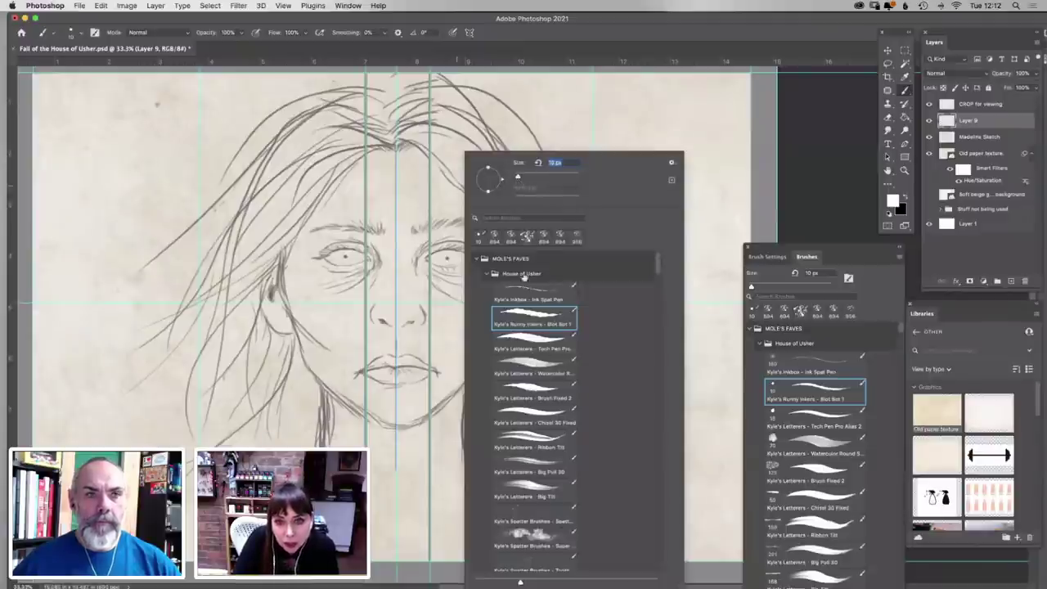
pyautogui.moveTo(516, 178); pyautogui.dragTo(539, 176)
pyautogui.press('Return')
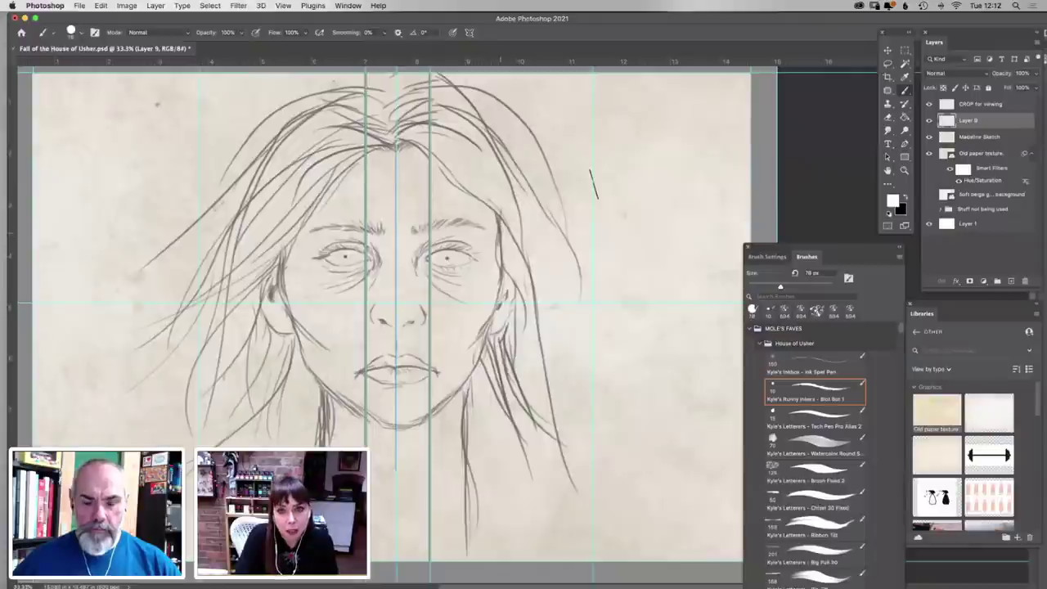
# Rename the new layer above Madeline Sketch as Madeline
pyautogui.doubleClick(968, 120)
pyautogui.write('Midline')
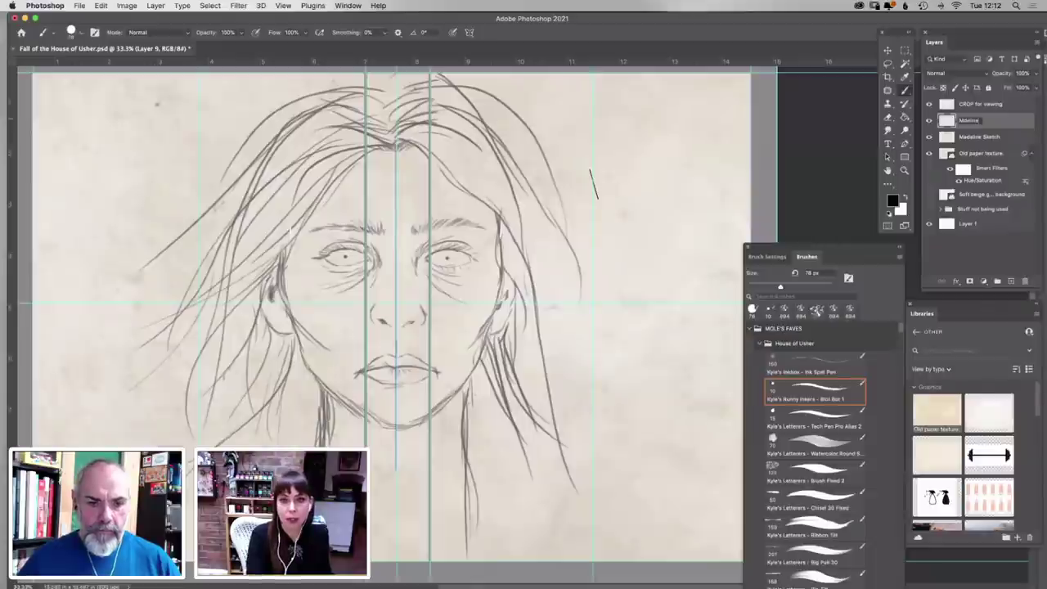
pyautogui.press('Return')
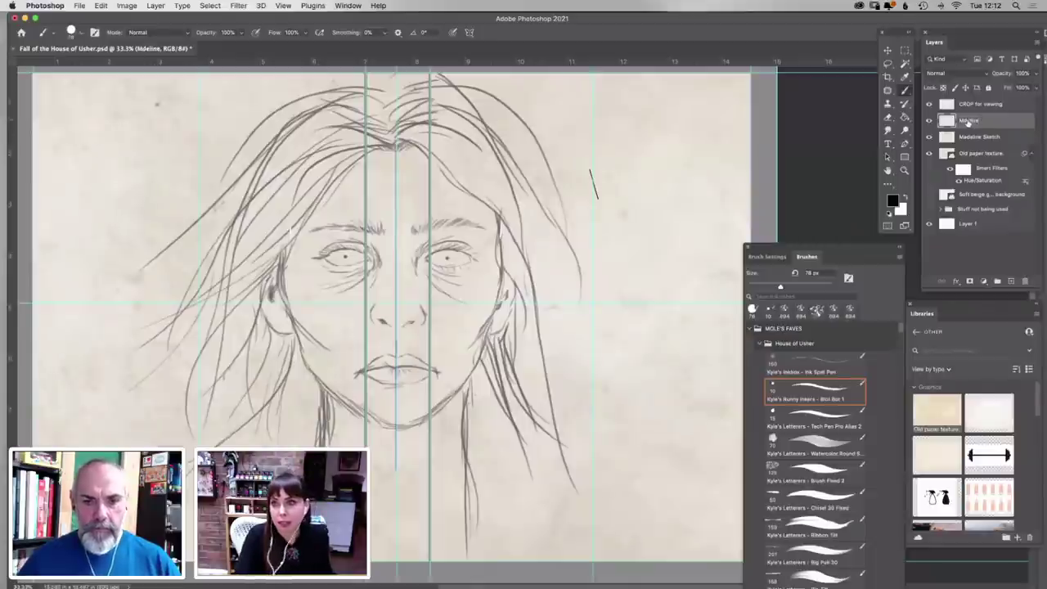
pyautogui.write('a')
pyautogui.press('Return')
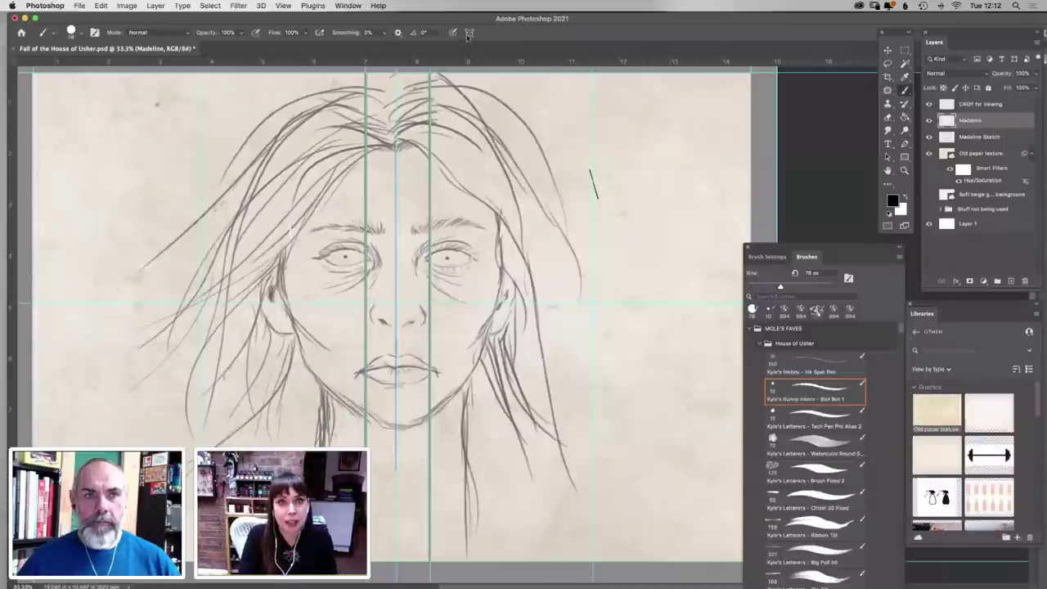
# Replace the paint symmetry with a fresh full-length vertical axis placed on the face's centre guide
pyautogui.click(469, 33)
pyautogui.click(504, 63)
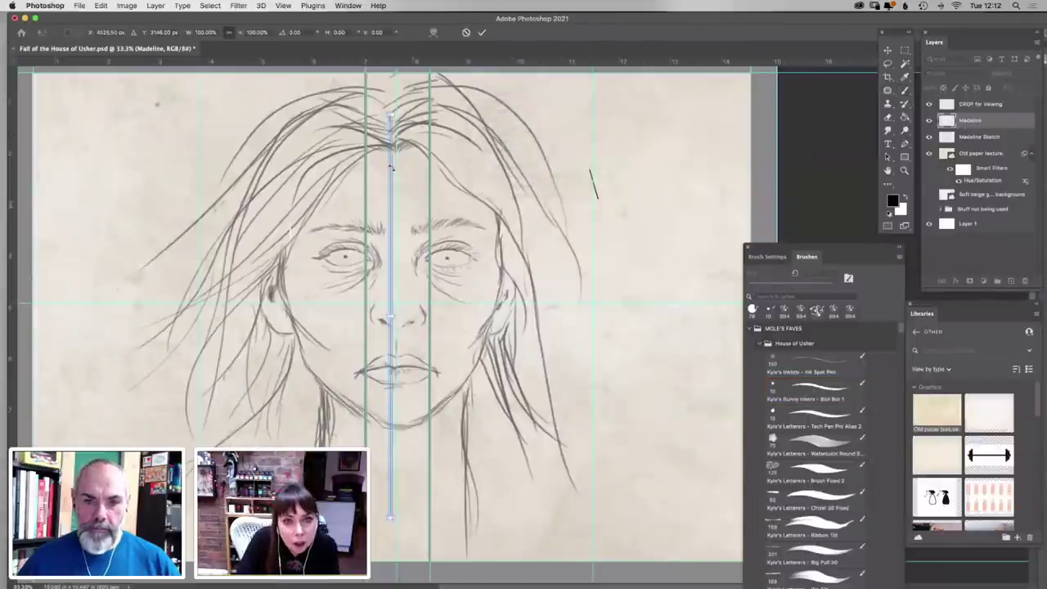
pyautogui.moveTo(391, 122); pyautogui.dragTo(396, 124)
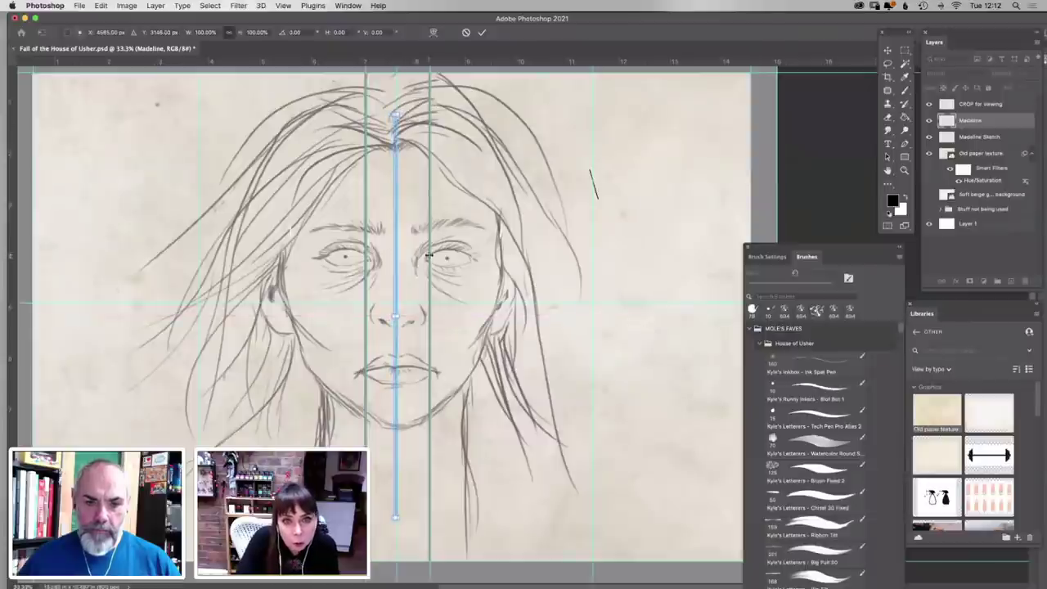
pyautogui.click(904, 92)
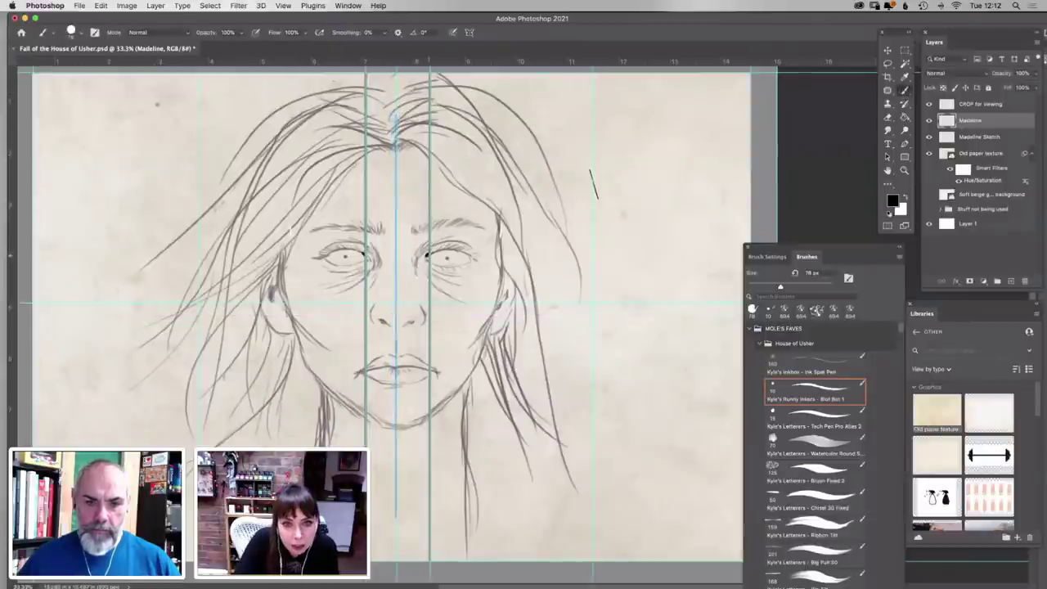
# Set the brush size to 62 px and ink the upper lid line of the eyes over the sketch
pyautogui.press('z')
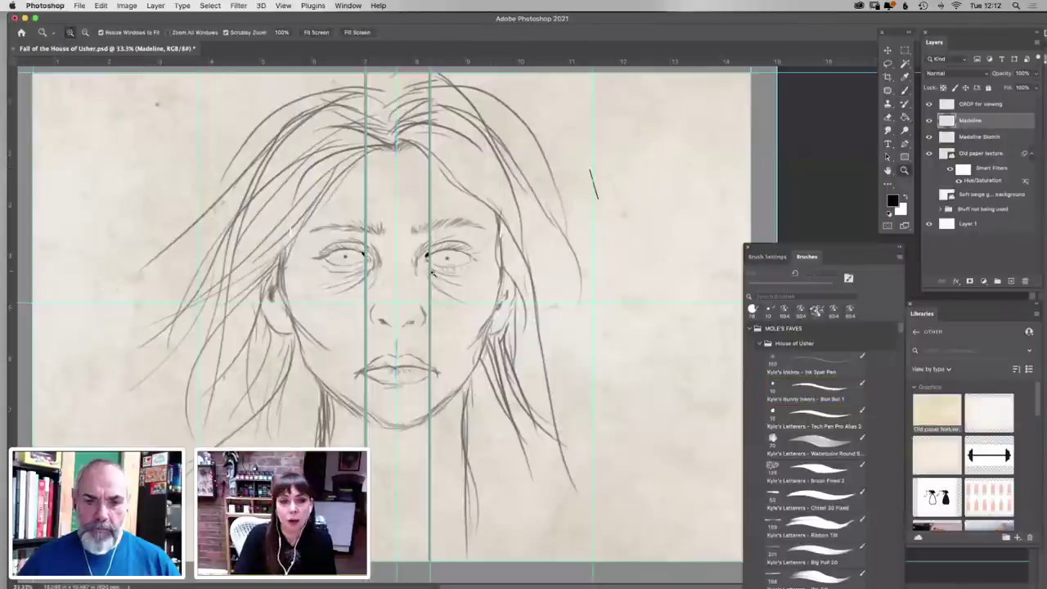
pyautogui.click(432, 272)
pyautogui.press('b')
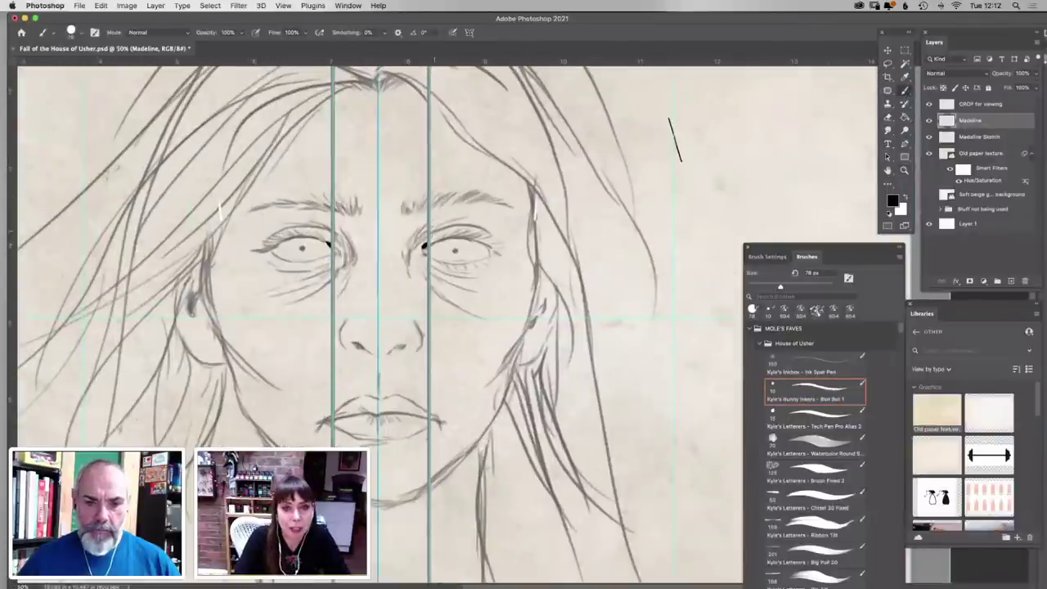
pyautogui.rightClick(423, 246)
pyautogui.moveTo(497, 186); pyautogui.dragTo(492, 185)
pyautogui.press('Return')
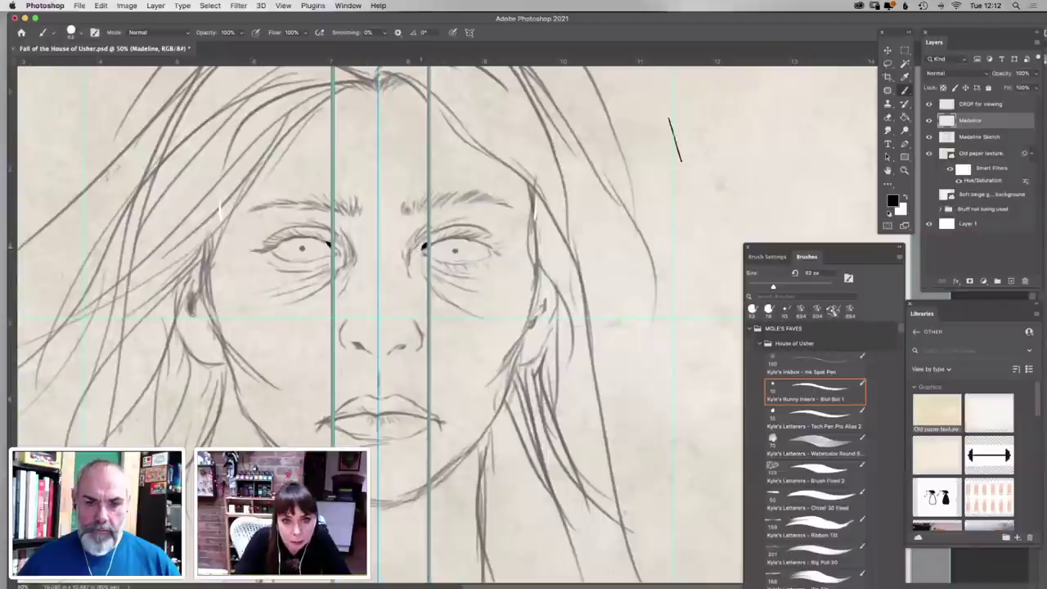
pyautogui.moveTo(429, 244); pyautogui.dragTo(484, 244)
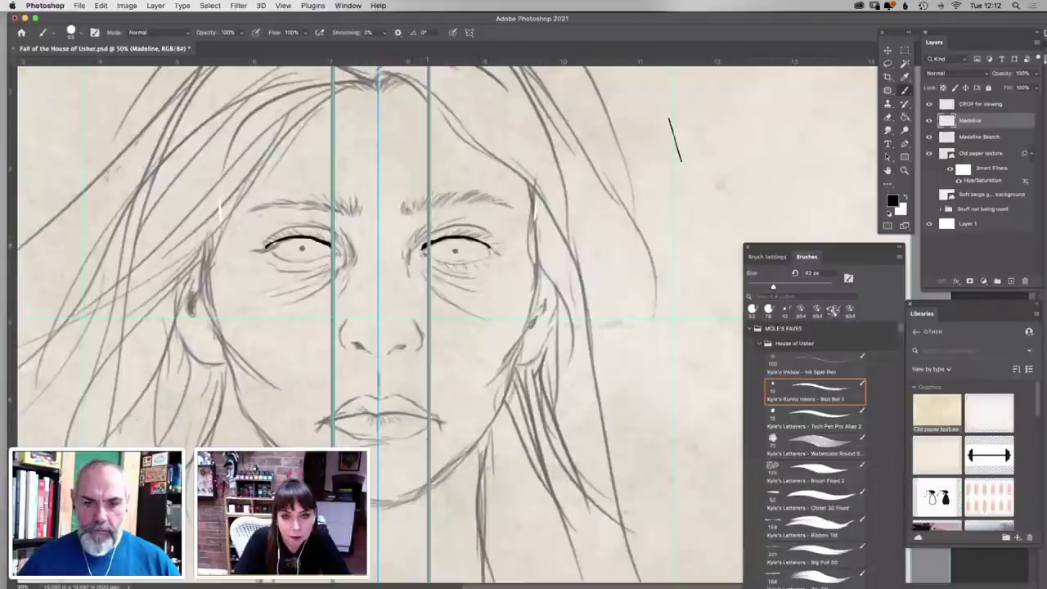
# Ink the lower lid line of the eyes from inner to outer corner, reducing the brush size to 44 px for the outer part
pyautogui.moveTo(417, 250); pyautogui.dragTo(457, 267)
pyautogui.rightClick(499, 172)
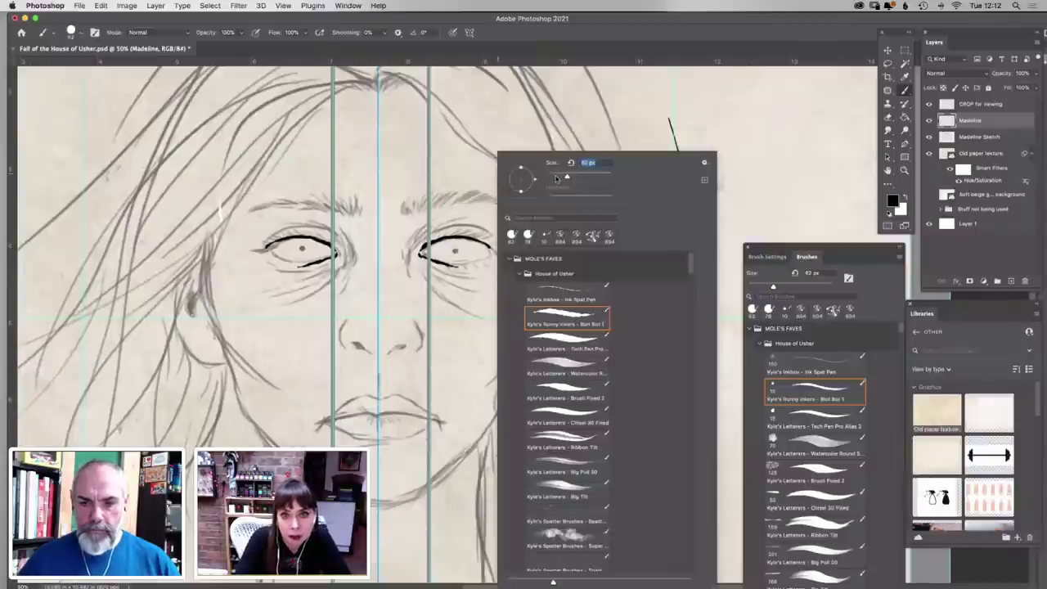
pyautogui.moveTo(566, 177); pyautogui.dragTo(561, 176)
pyautogui.moveTo(453, 265); pyautogui.dragTo(494, 253)
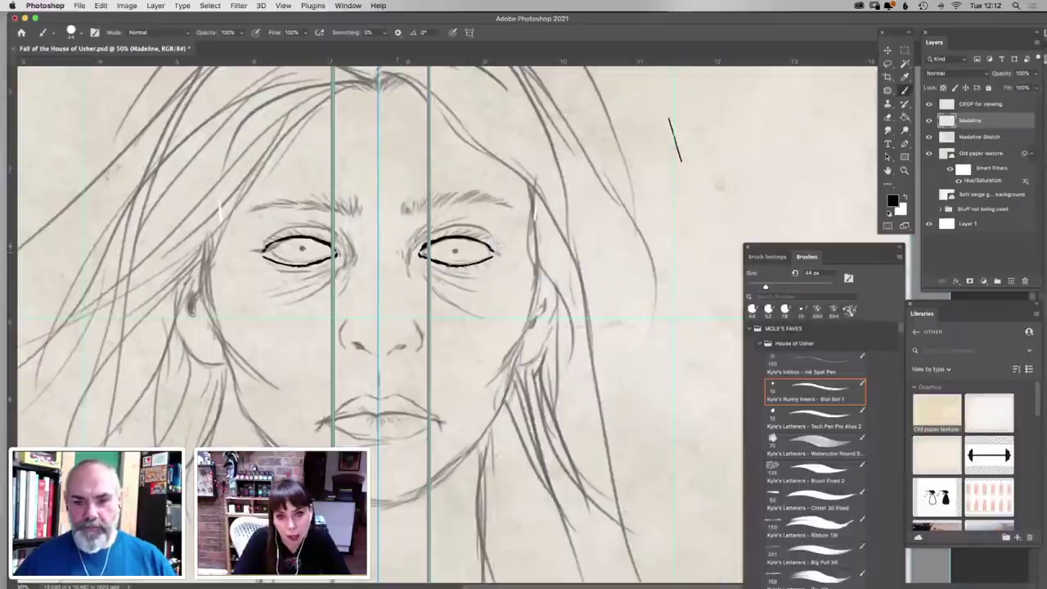
# Switch to the Kyle's Letterers - Tech Pen Pro Alias 2 brush at 30 px and ink the creases above the upper eyelids
pyautogui.rightClick(422, 154)
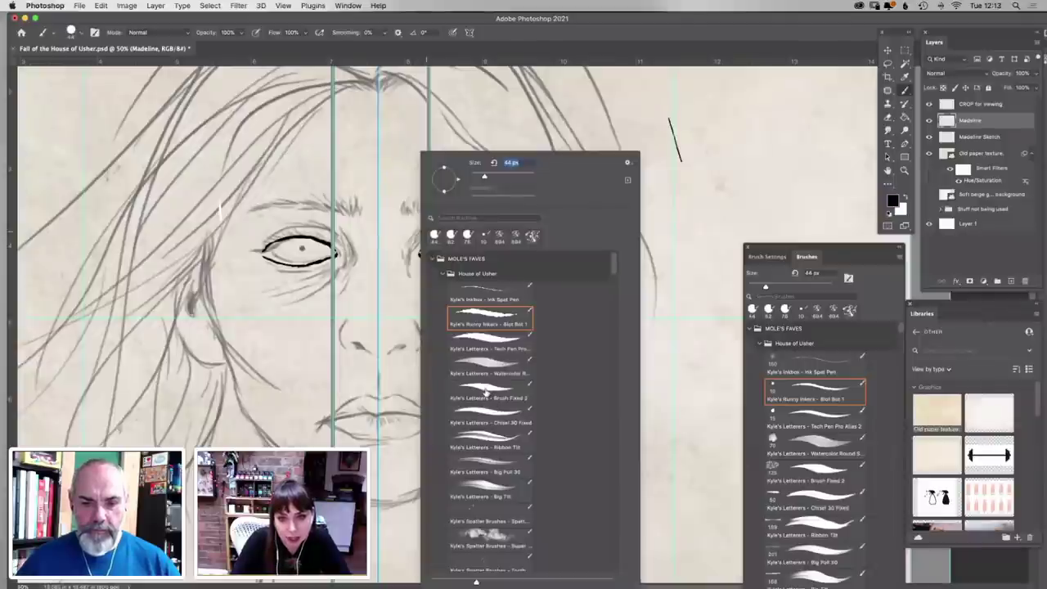
pyautogui.click(485, 347)
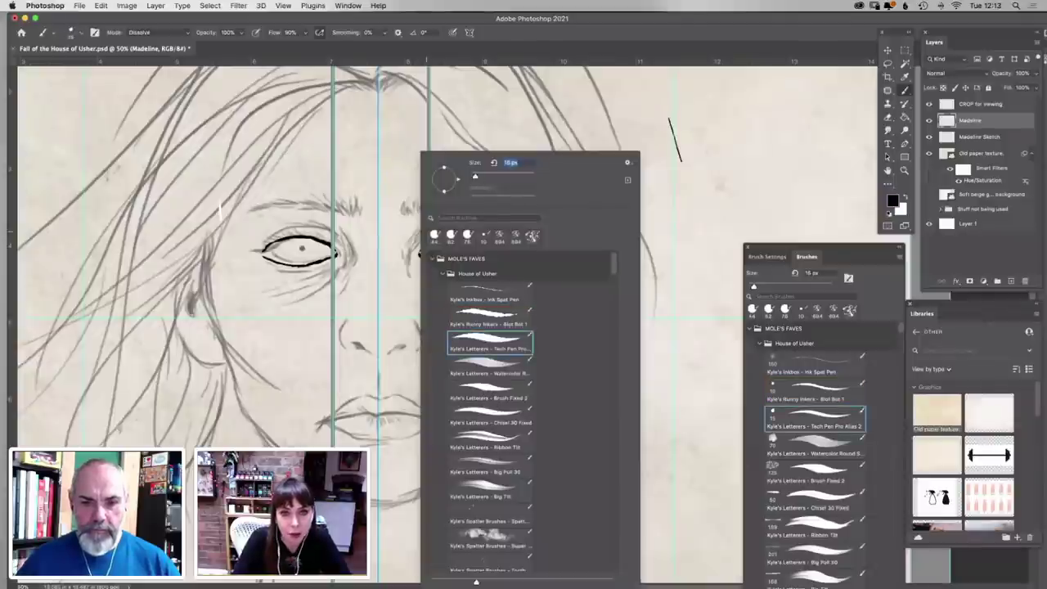
pyautogui.write('30')
pyautogui.press('Return')
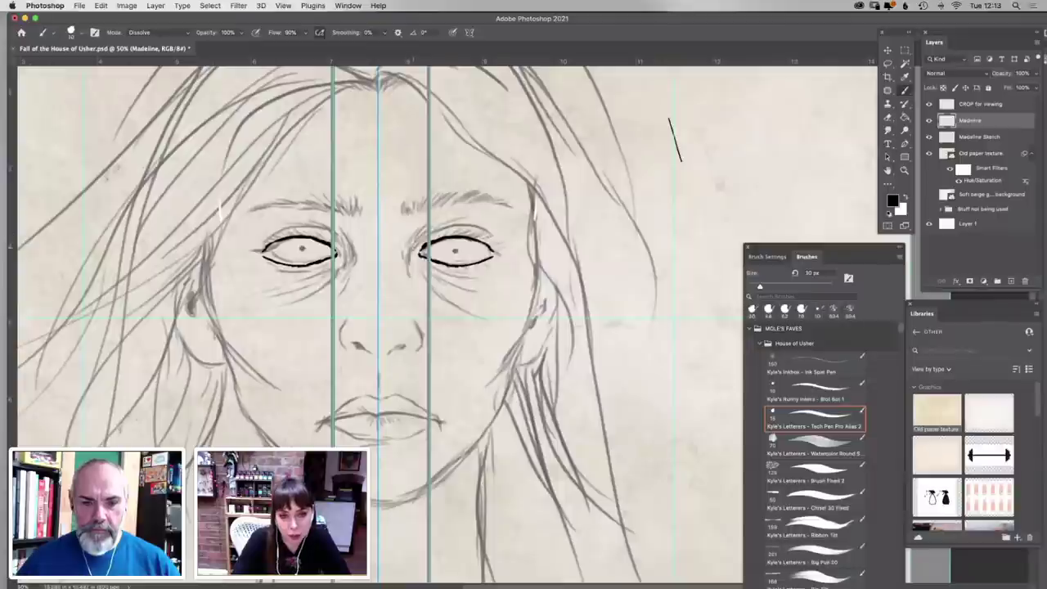
pyautogui.moveTo(430, 238)
pyautogui.mouseDown()
pyautogui.moveTo(463, 224)
pyautogui.moveTo(500, 240)
pyautogui.mouseUp()
pyautogui.moveTo(415, 248)
pyautogui.mouseDown()
pyautogui.moveTo(437, 229)
pyautogui.moveTo(486, 231)
pyautogui.mouseUp()
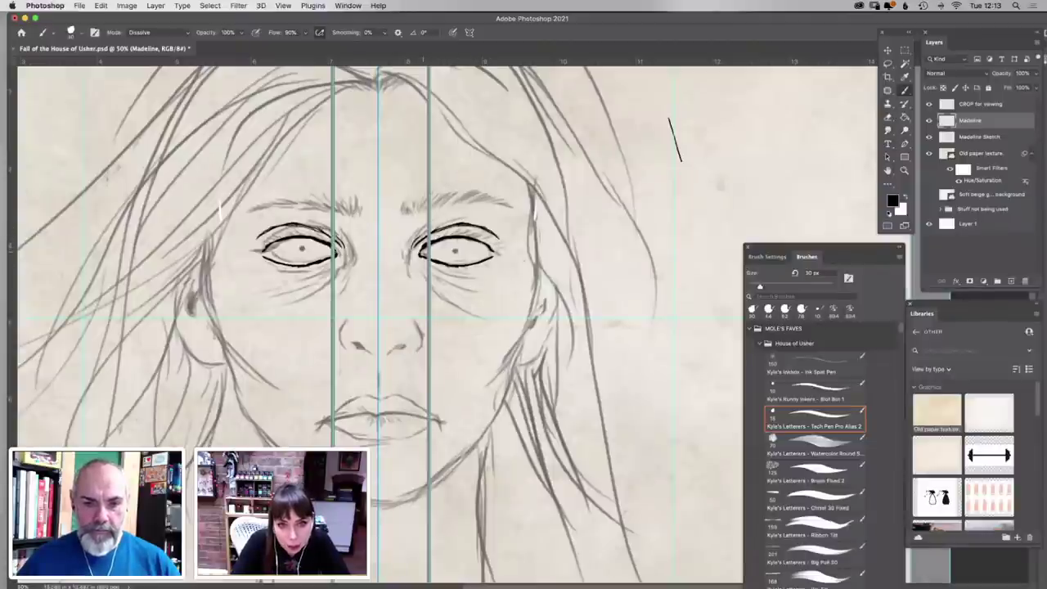
# Ink the eyebrows with dense short hair strokes from the inner ends out to the tapered outer tips
pyautogui.moveTo(404, 215)
pyautogui.mouseDown()
pyautogui.moveTo(407, 200)
pyautogui.moveTo(447, 190)
pyautogui.moveTo(509, 201)
pyautogui.mouseUp()
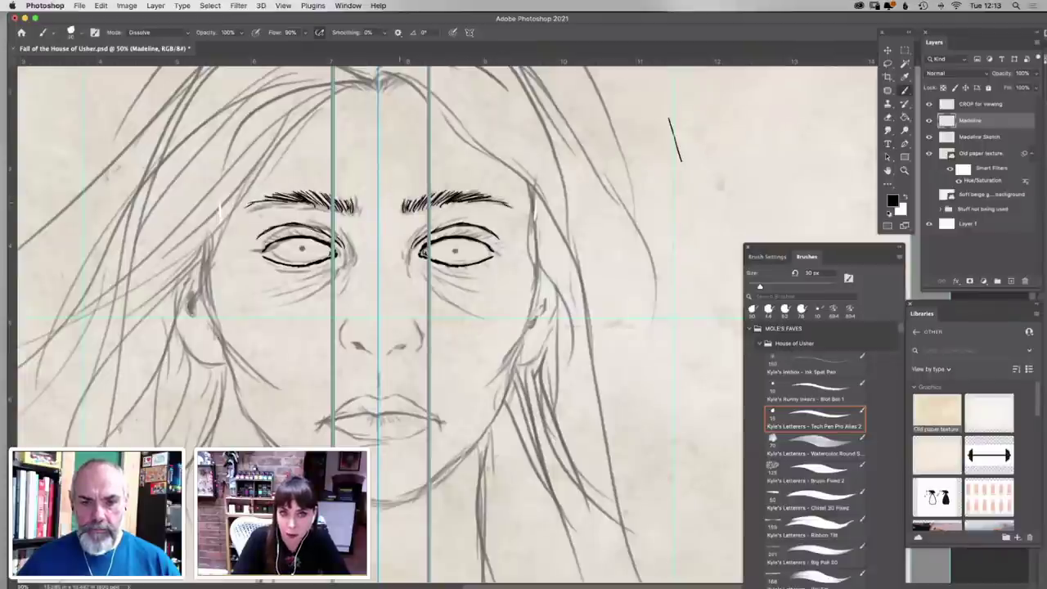
pyautogui.moveTo(411, 212)
pyautogui.mouseDown()
pyautogui.moveTo(417, 196)
pyautogui.moveTo(510, 201)
pyautogui.mouseUp()
pyautogui.moveTo(504, 212); pyautogui.dragTo(515, 203)
pyautogui.moveTo(400, 214)
pyautogui.mouseDown()
pyautogui.moveTo(405, 202)
pyautogui.moveTo(448, 197)
pyautogui.mouseUp()
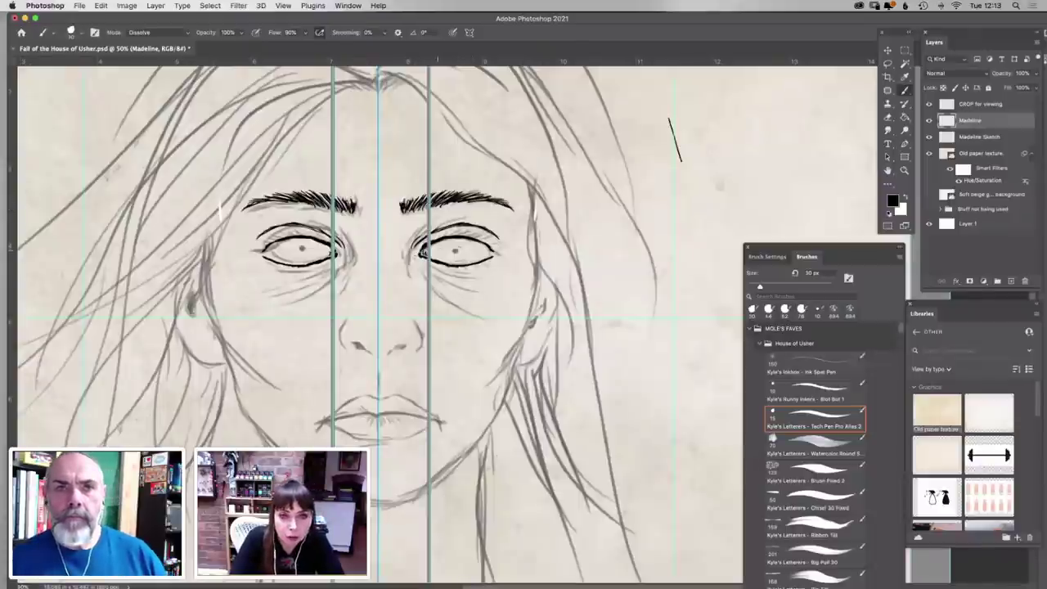
# Ink the wrinkle lines under the eyes and add upper eyelashes along the lids
pyautogui.moveTo(412, 252)
pyautogui.mouseDown()
pyautogui.moveTo(422, 272)
pyautogui.moveTo(483, 282)
pyautogui.moveTo(422, 272)
pyautogui.moveTo(439, 292)
pyautogui.moveTo(458, 289)
pyautogui.mouseUp()
pyautogui.moveTo(434, 269); pyautogui.dragTo(481, 280)
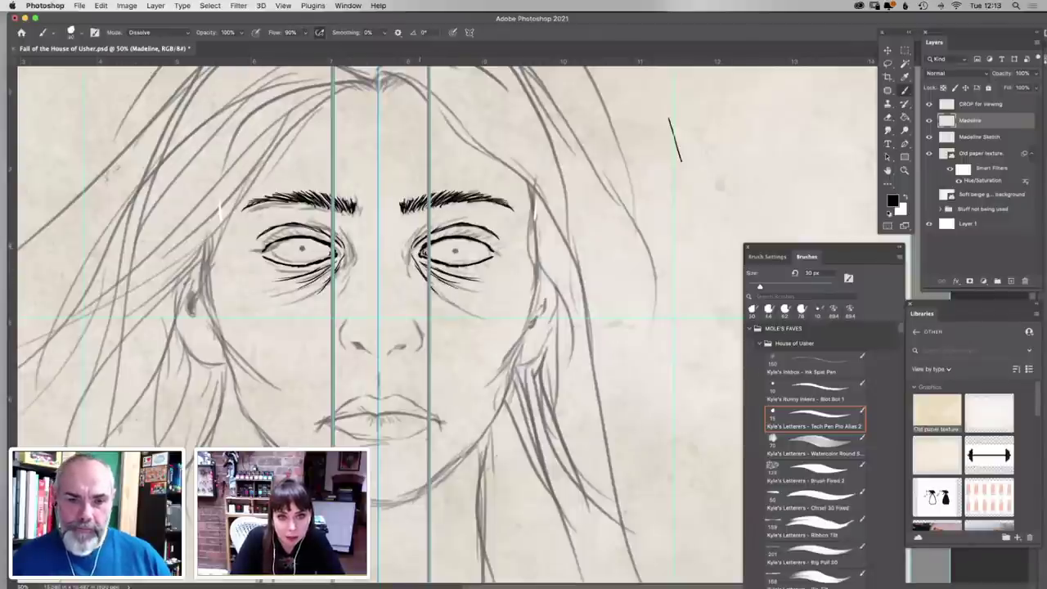
pyautogui.moveTo(429, 242); pyautogui.dragTo(439, 234)
pyautogui.moveTo(434, 240); pyautogui.dragTo(479, 227)
pyautogui.moveTo(470, 238); pyautogui.dragTo(484, 229)
pyautogui.moveTo(476, 238); pyautogui.dragTo(505, 237)
pyautogui.moveTo(494, 244); pyautogui.dragTo(508, 246)
pyautogui.moveTo(493, 253)
pyautogui.mouseDown()
pyautogui.moveTo(513, 245)
pyautogui.moveTo(478, 223)
pyautogui.mouseUp()
pyautogui.moveTo(423, 243); pyautogui.dragTo(413, 231)
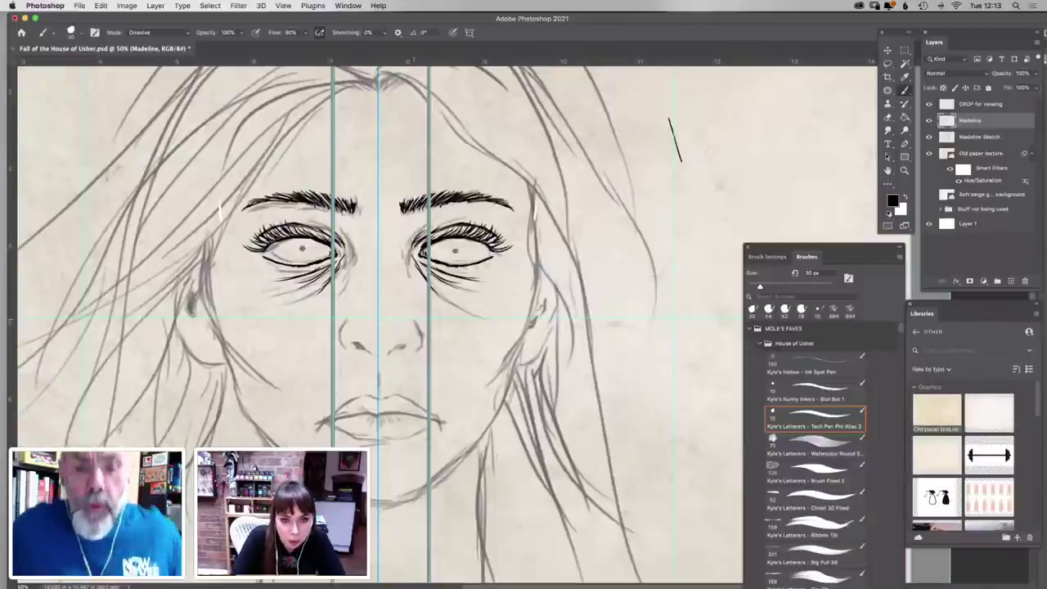
# Ink the nostrils and sides of the nose, and outline the lips with the brush size set to 36 px
pyautogui.moveTo(415, 320)
pyautogui.mouseDown()
pyautogui.moveTo(421, 345)
pyautogui.moveTo(393, 350)
pyautogui.mouseUp()
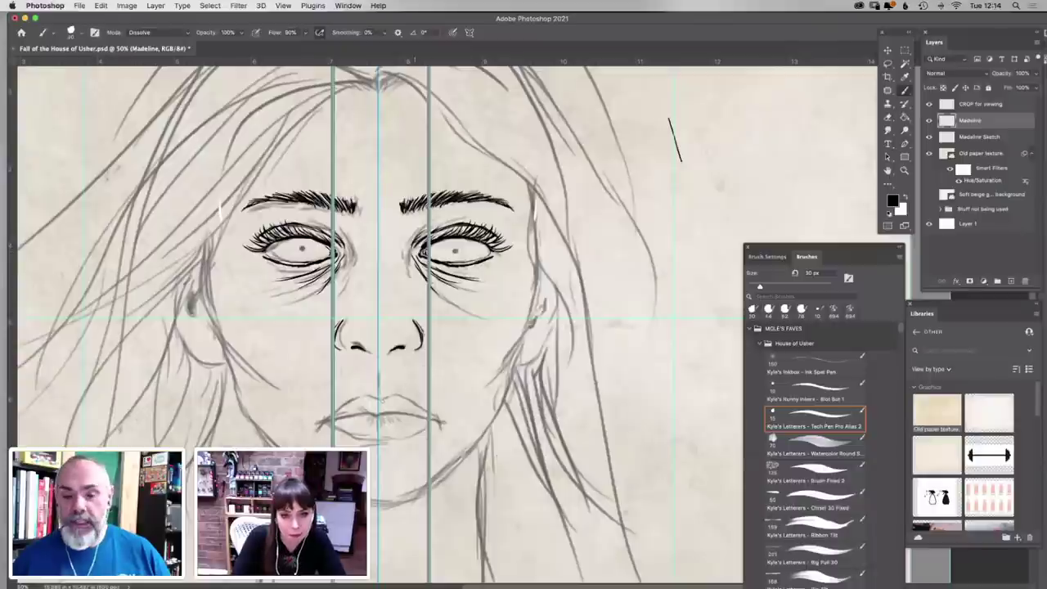
pyautogui.rightClick(457, 373)
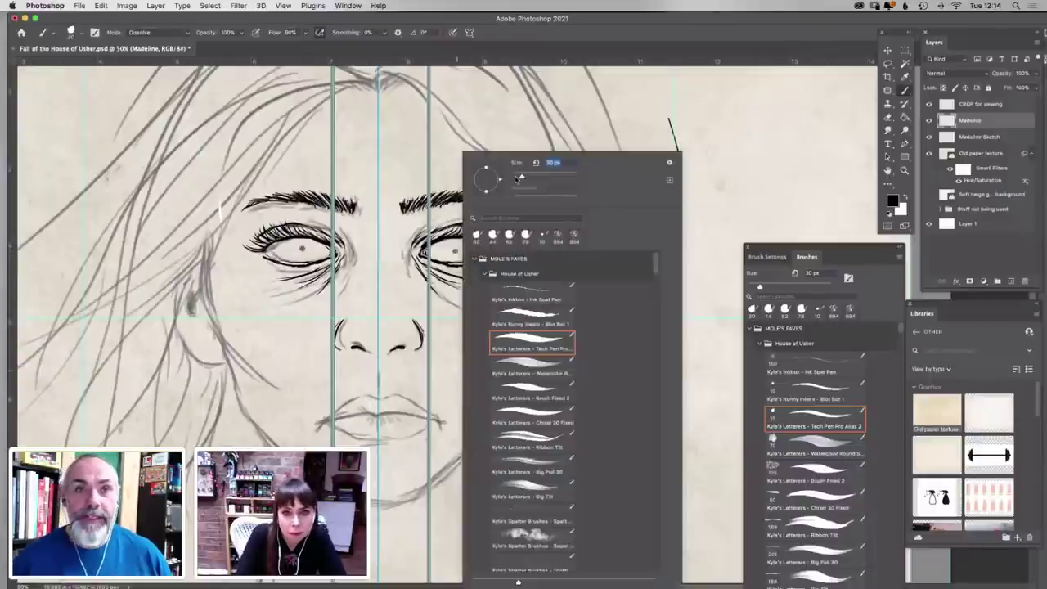
pyautogui.moveTo(372, 397); pyautogui.dragTo(381, 400)
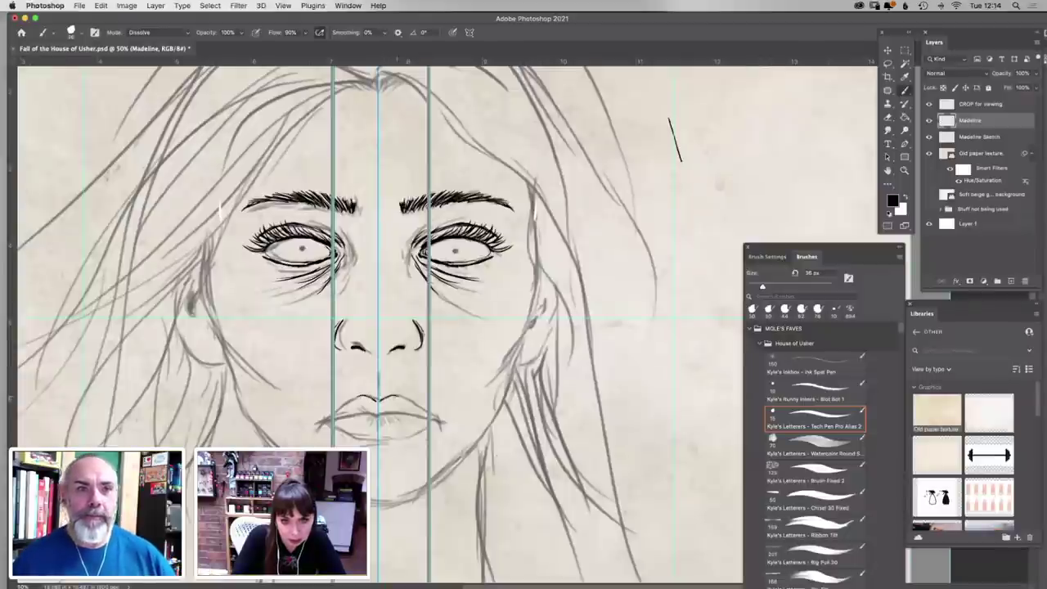
pyautogui.moveTo(380, 400); pyautogui.dragTo(413, 407)
pyautogui.moveTo(335, 405); pyautogui.dragTo(436, 417)
pyautogui.moveTo(312, 423)
pyautogui.mouseDown()
pyautogui.moveTo(444, 423)
pyautogui.moveTo(380, 418)
pyautogui.moveTo(404, 414)
pyautogui.moveTo(443, 428)
pyautogui.mouseUp()
pyautogui.moveTo(360, 442); pyautogui.dragTo(422, 431)
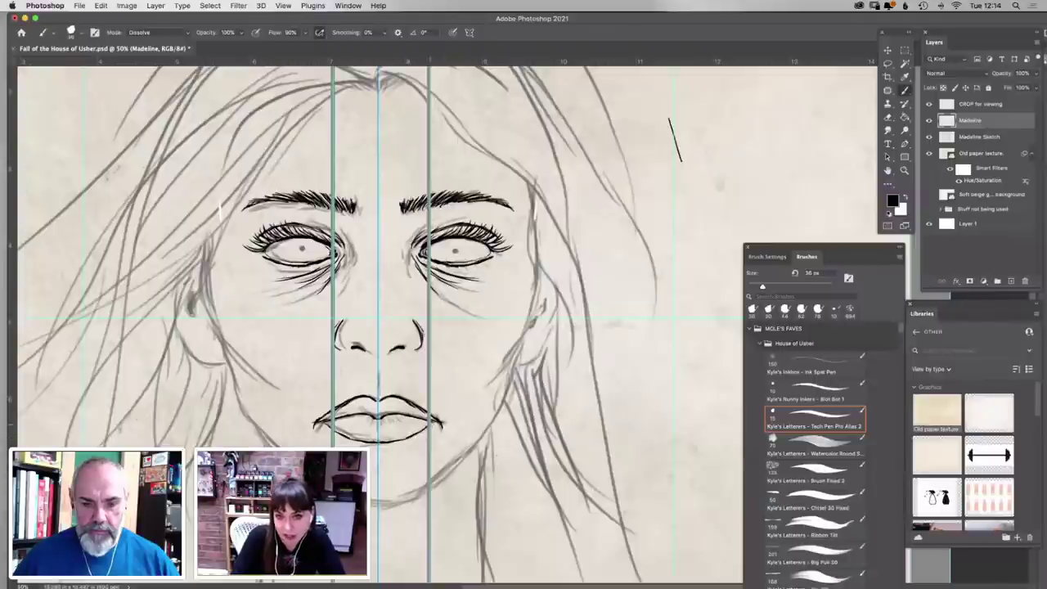
# Add short hatching strokes along the line between the lips, from the centre toward the corners
pyautogui.moveTo(384, 421)
pyautogui.mouseDown()
pyautogui.moveTo(406, 420)
pyautogui.moveTo(391, 410)
pyautogui.mouseUp()
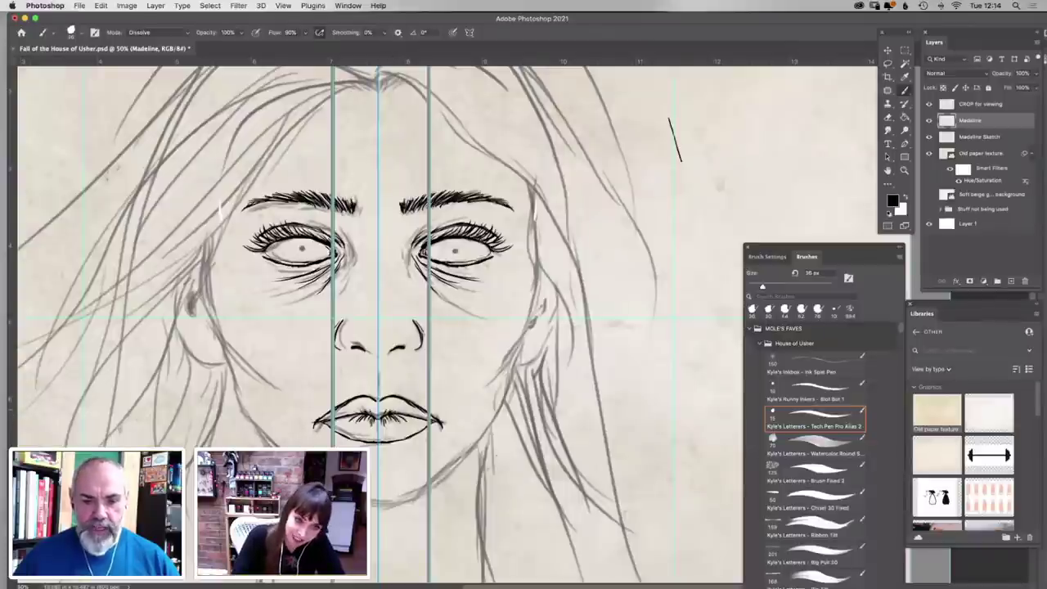
pyautogui.moveTo(400, 415); pyautogui.dragTo(411, 420)
pyautogui.moveTo(394, 416); pyautogui.dragTo(415, 424)
pyautogui.moveTo(411, 413)
pyautogui.mouseDown()
pyautogui.moveTo(420, 419)
pyautogui.moveTo(403, 407)
pyautogui.mouseUp()
pyautogui.moveTo(398, 413); pyautogui.dragTo(426, 423)
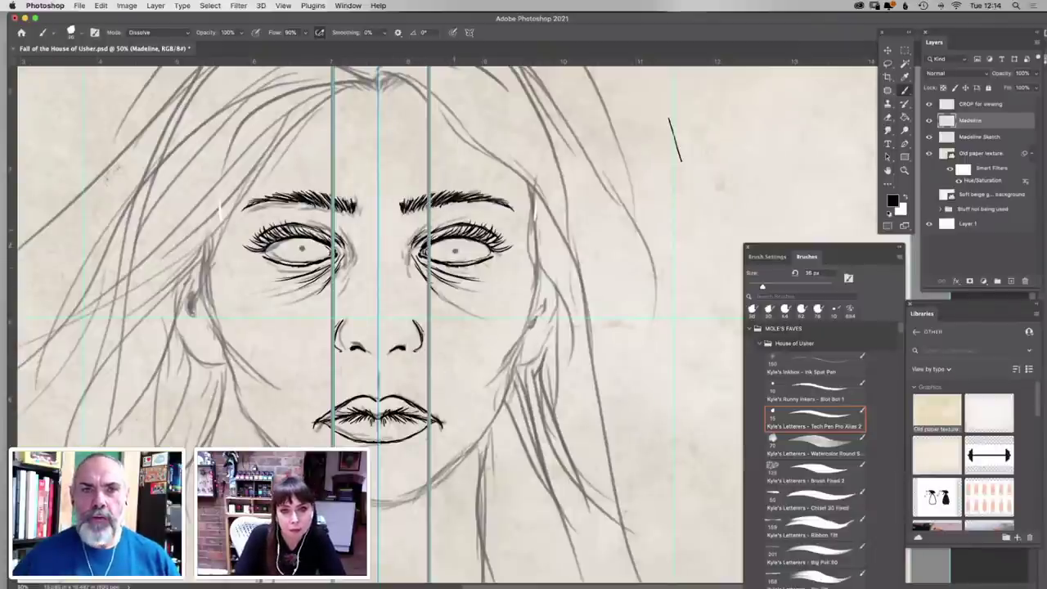
# Ink the ear contours from the lobes up to the outer rims, with dark accents inside the ears
pyautogui.moveTo(522, 365); pyautogui.dragTo(534, 361)
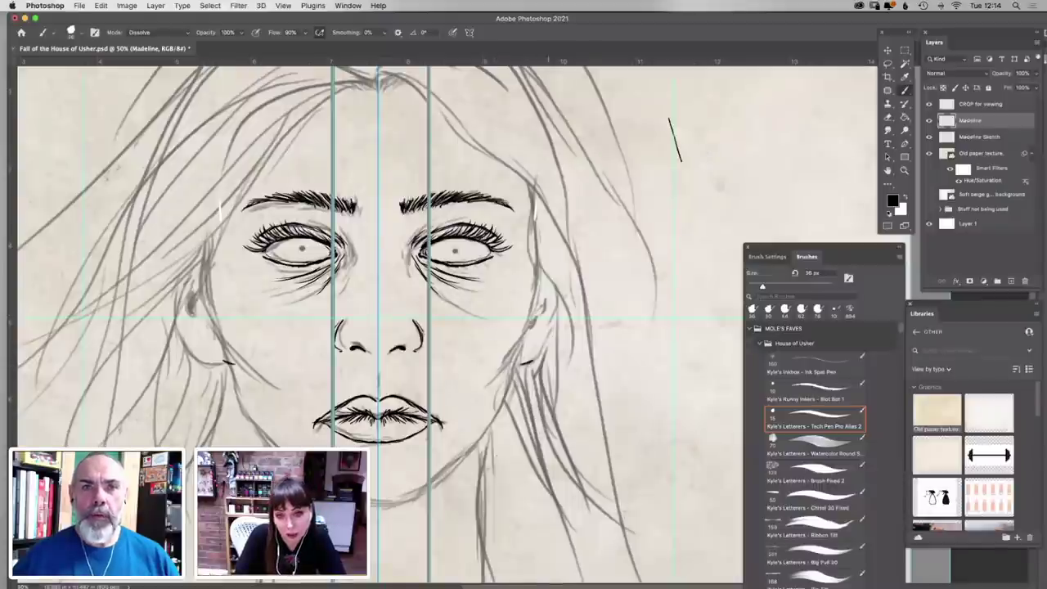
pyautogui.moveTo(558, 293)
pyautogui.mouseDown()
pyautogui.moveTo(535, 359)
pyautogui.moveTo(532, 325)
pyautogui.moveTo(543, 301)
pyautogui.mouseUp()
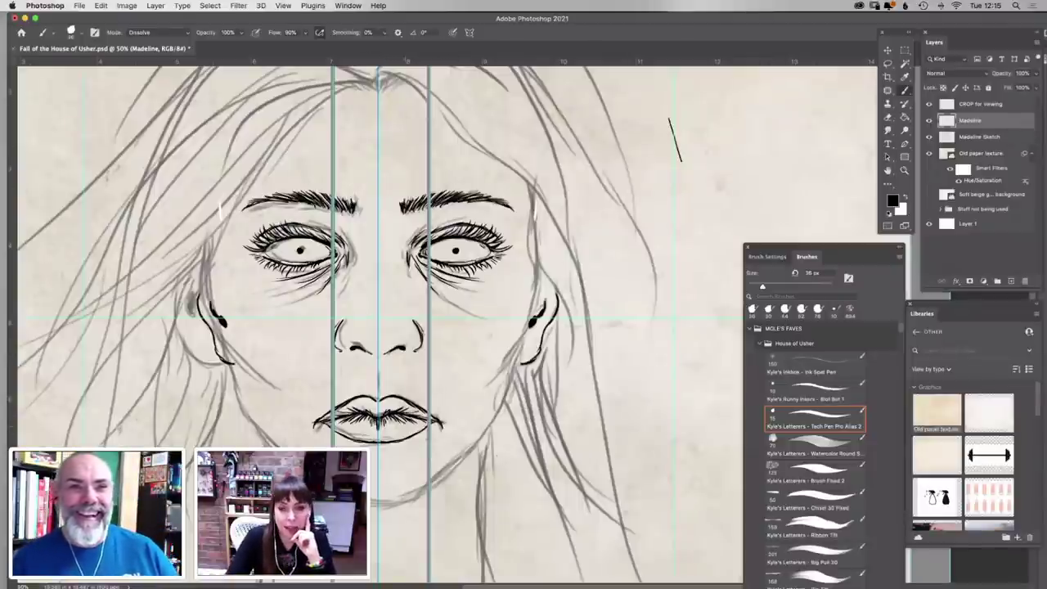
# Set the brush size to 46 px and ink the underside of the chin and the face edges beside the eyes
pyautogui.rightClick(637, 178)
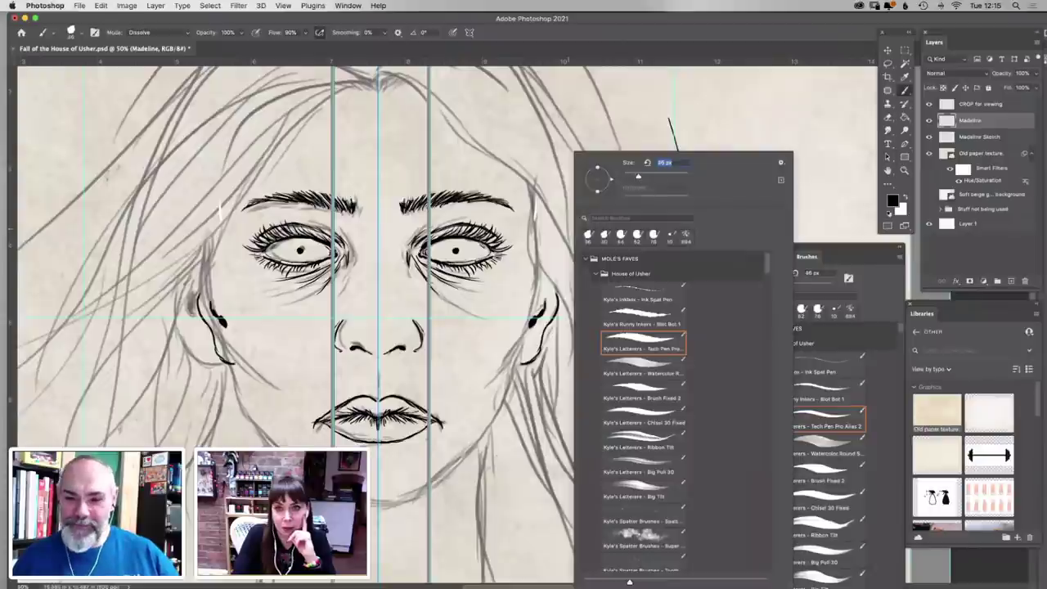
pyautogui.moveTo(422, 494)
pyautogui.mouseDown()
pyautogui.moveTo(372, 508)
pyautogui.moveTo(446, 479)
pyautogui.mouseUp()
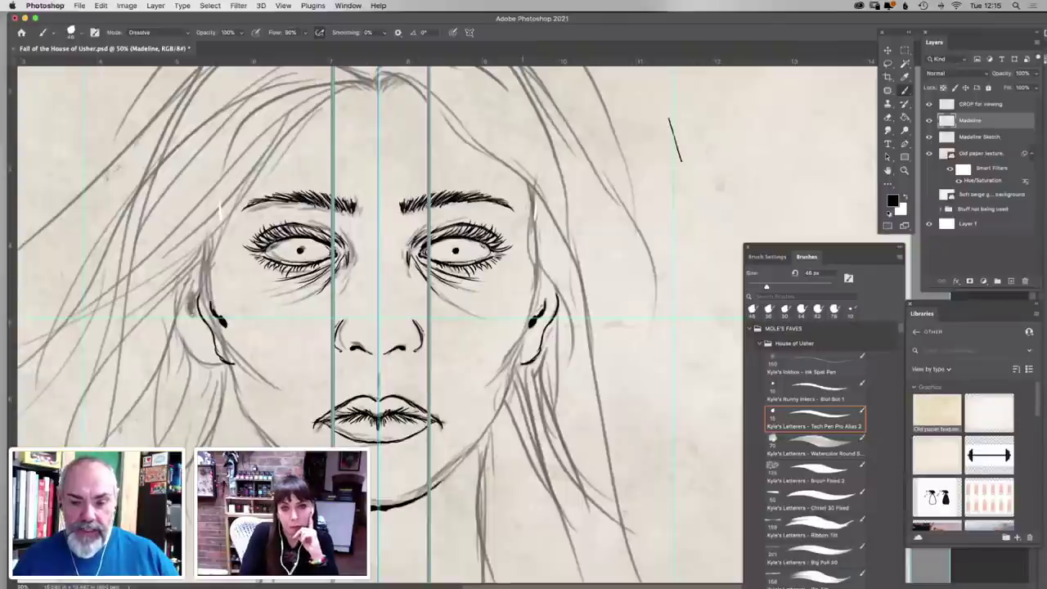
pyautogui.moveTo(532, 190); pyautogui.dragTo(536, 275)
pyautogui.moveTo(528, 198); pyautogui.dragTo(524, 245)
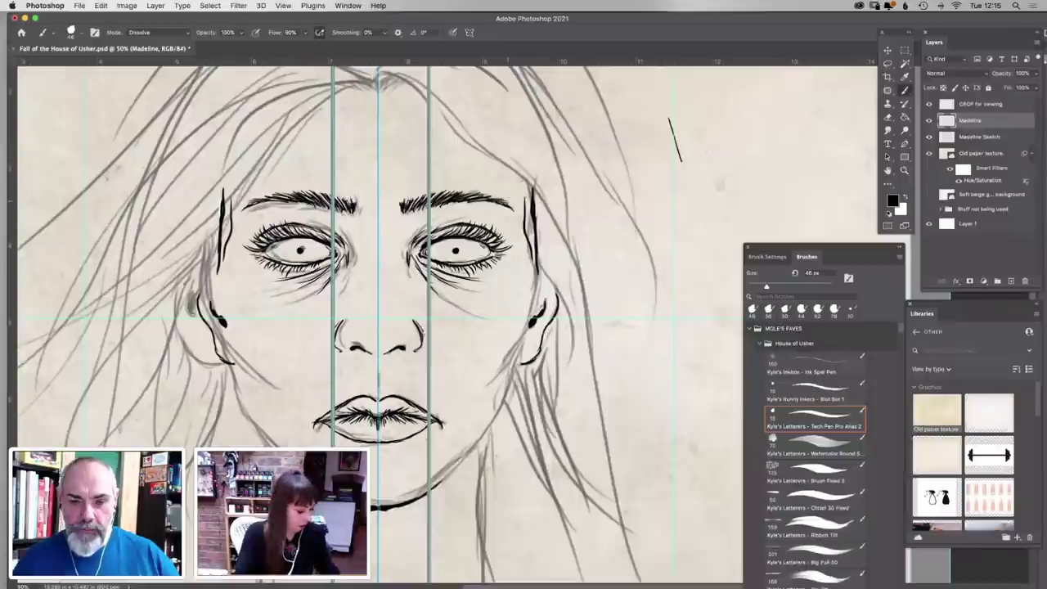
pyautogui.press('z')
pyautogui.press('super+z')
pyautogui.press('b')
pyautogui.click(814, 417)
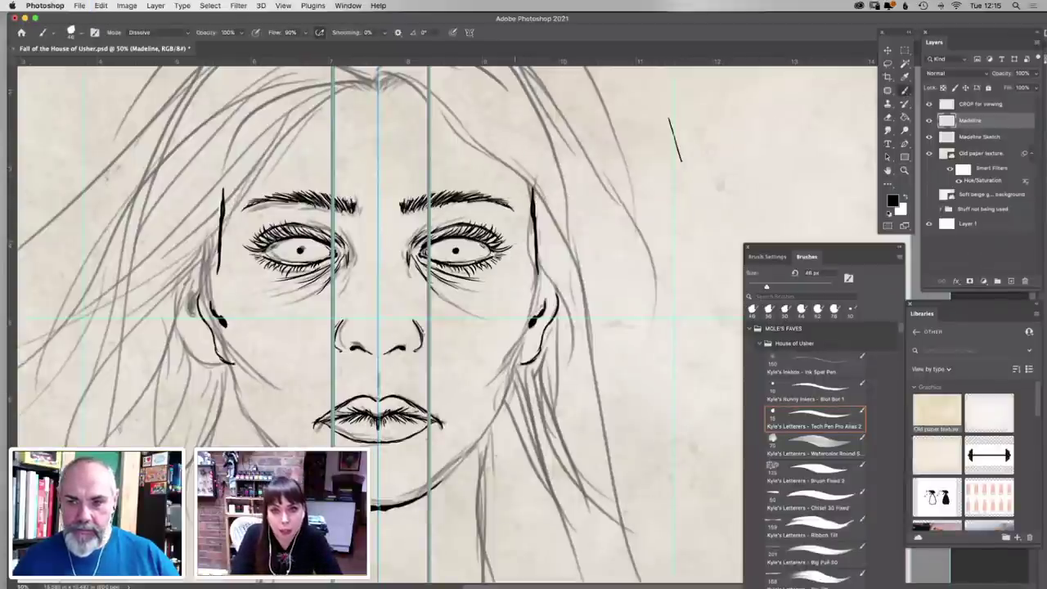
# Continue the face contour down past the ears and along the jawline to meet the chin
pyautogui.moveTo(536, 263); pyautogui.dragTo(524, 332)
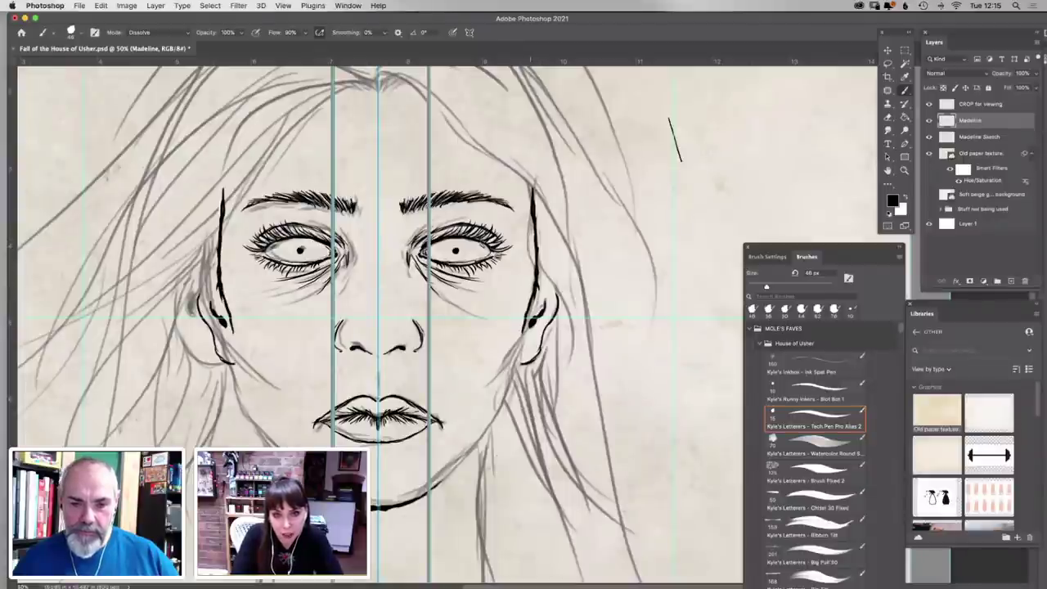
pyautogui.moveTo(535, 291); pyautogui.dragTo(515, 353)
pyautogui.moveTo(530, 306)
pyautogui.mouseDown()
pyautogui.moveTo(483, 438)
pyautogui.moveTo(430, 489)
pyautogui.mouseUp()
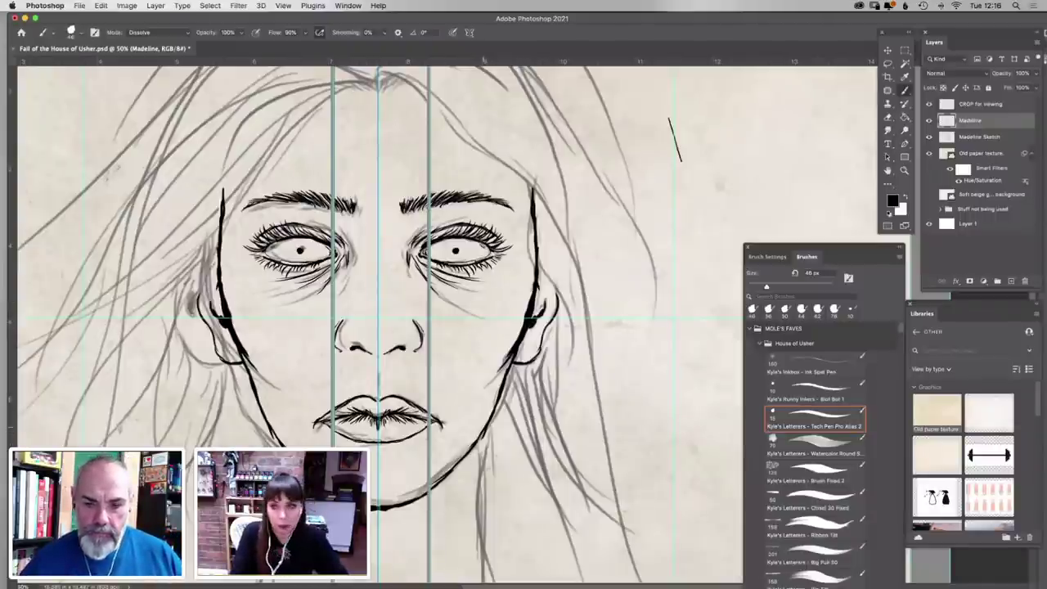
# Ink the sides of the neck from the jaw downward, flaring outward toward the shoulders
pyautogui.click(887, 171)
pyautogui.moveTo(513, 285); pyautogui.dragTo(513, 291)
pyautogui.click(904, 91)
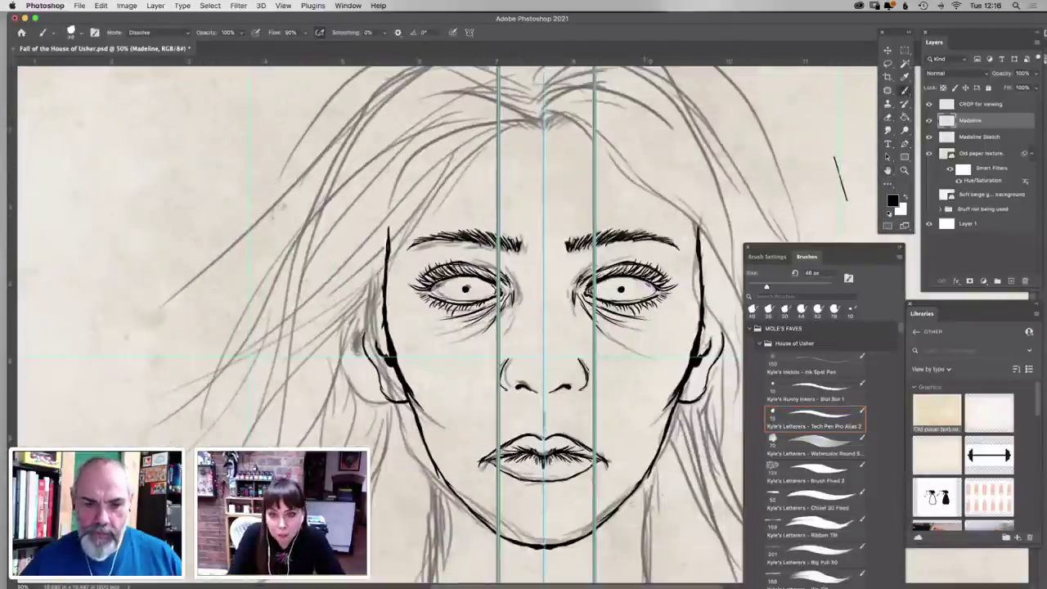
pyautogui.moveTo(650, 470); pyautogui.dragTo(642, 568)
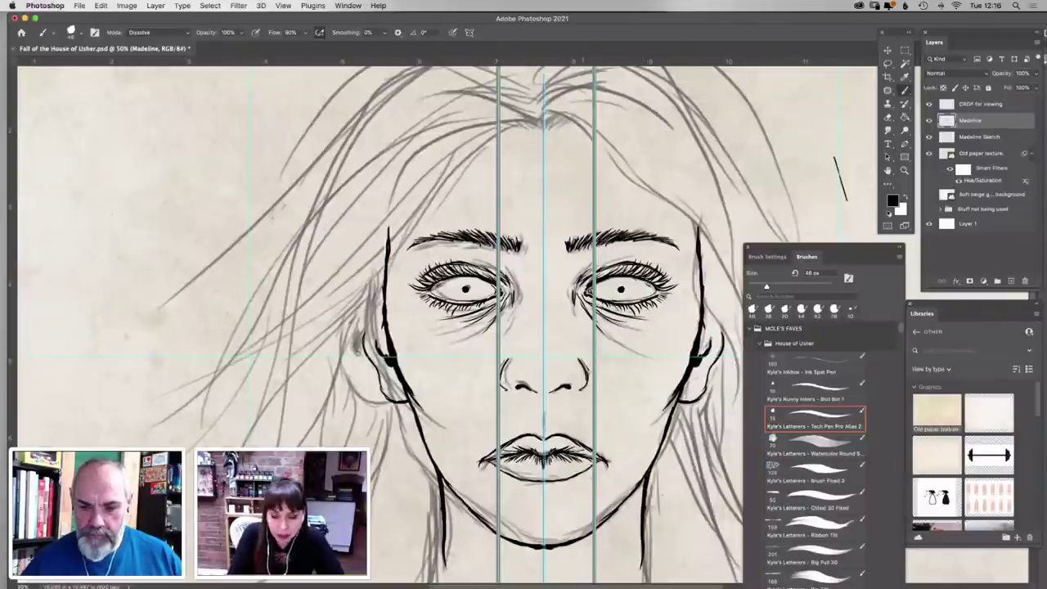
pyautogui.press('h')
pyautogui.moveTo(515, 292); pyautogui.dragTo(531, 350)
pyautogui.press('b')
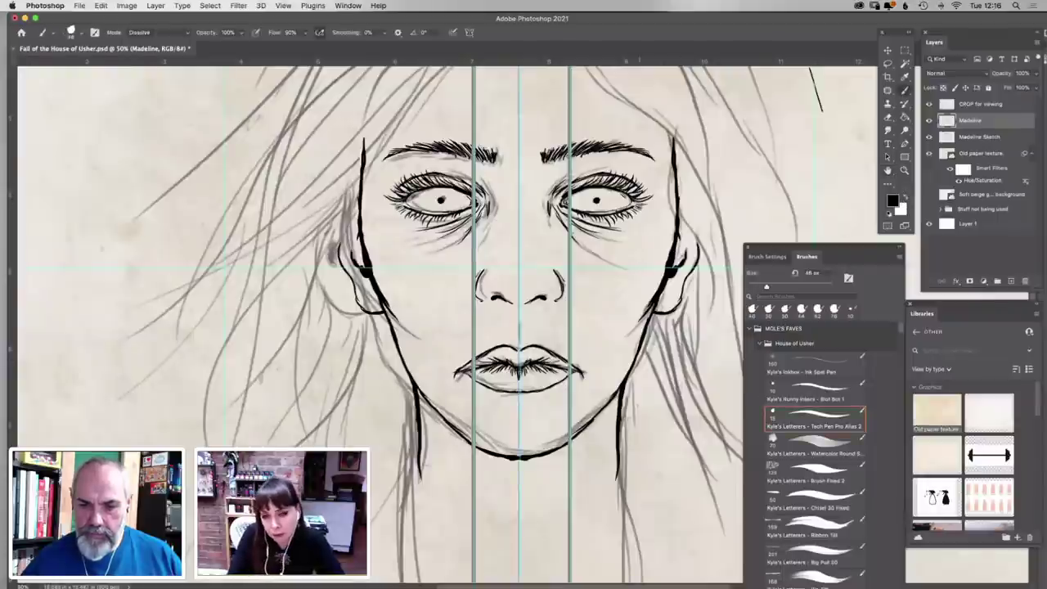
pyautogui.moveTo(620, 468); pyautogui.dragTo(622, 505)
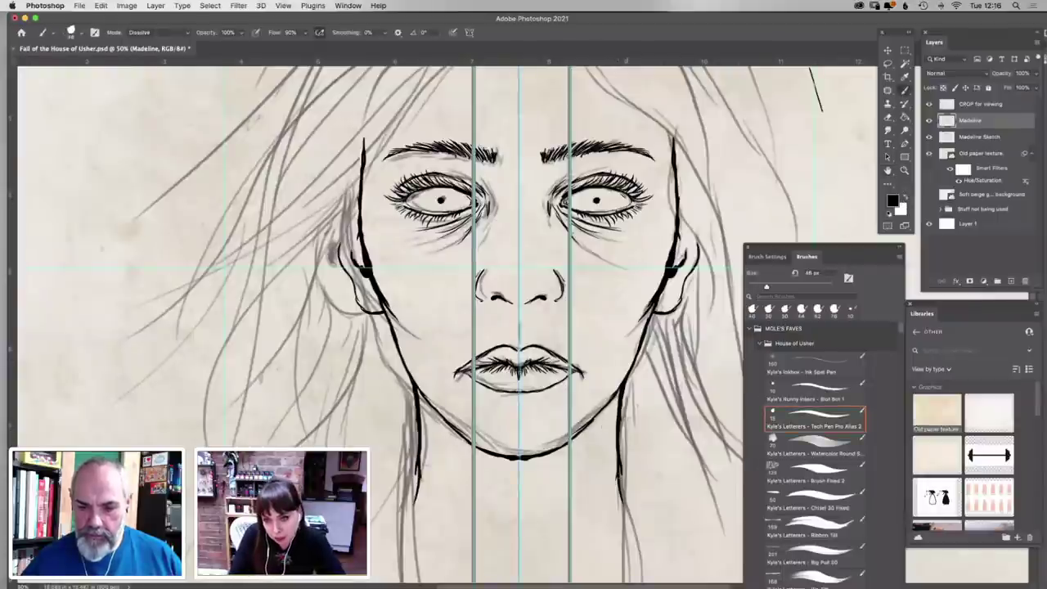
pyautogui.moveTo(616, 448); pyautogui.dragTo(619, 476)
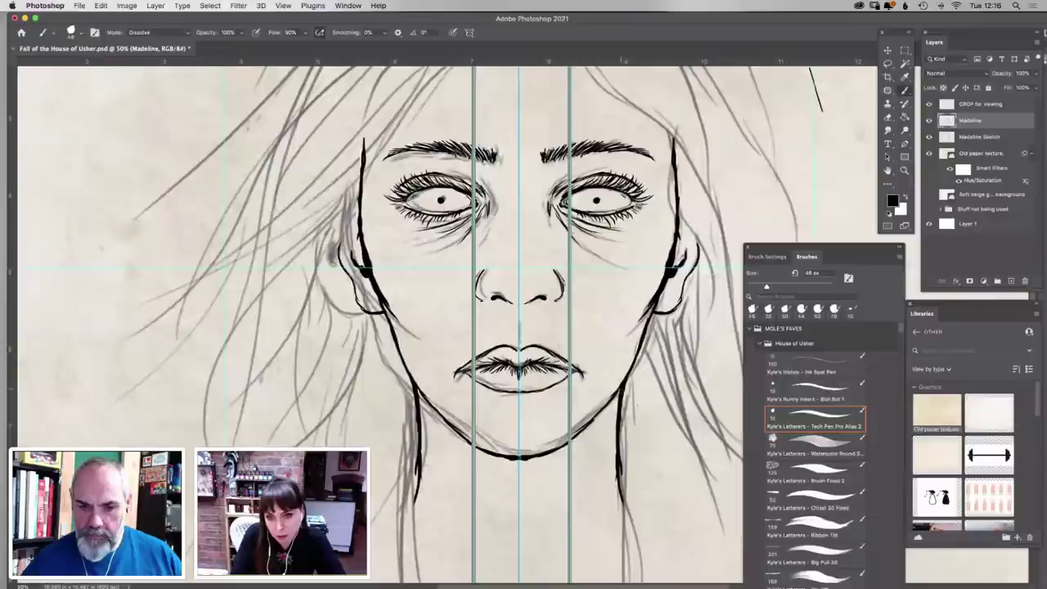
pyautogui.moveTo(621, 490); pyautogui.dragTo(641, 560)
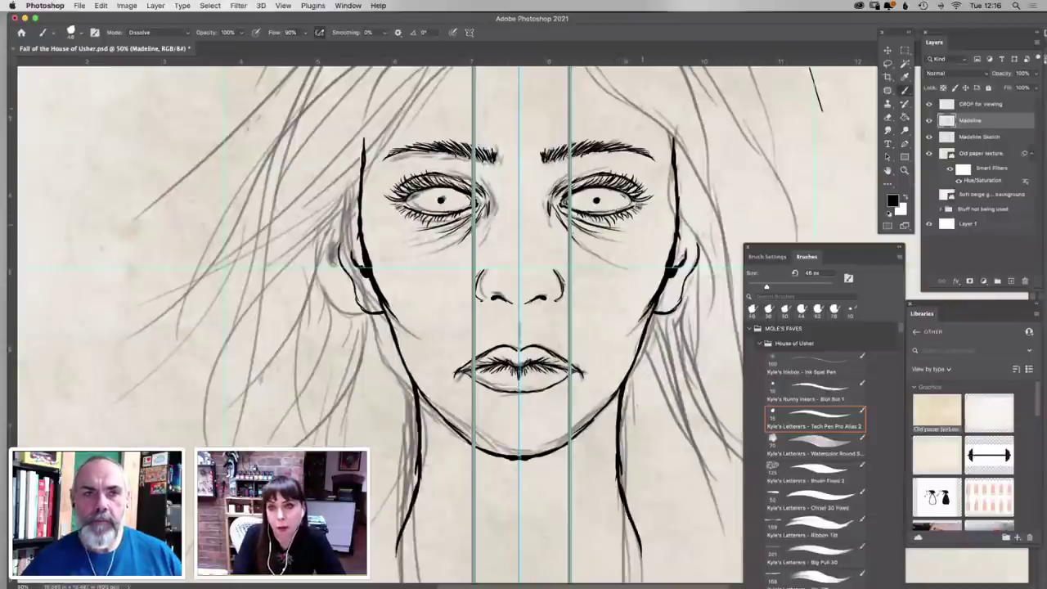
# Ink hair strands from the temples over the ears and long locks falling from below the ears beside the neck
pyautogui.moveTo(642, 102)
pyautogui.mouseDown()
pyautogui.moveTo(676, 157)
pyautogui.moveTo(698, 241)
pyautogui.moveTo(716, 262)
pyautogui.moveTo(670, 166)
pyautogui.moveTo(742, 261)
pyautogui.moveTo(715, 293)
pyautogui.moveTo(718, 337)
pyautogui.mouseUp()
pyautogui.moveTo(701, 252)
pyautogui.mouseDown()
pyautogui.moveTo(708, 307)
pyautogui.moveTo(663, 345)
pyautogui.moveTo(690, 427)
pyautogui.mouseUp()
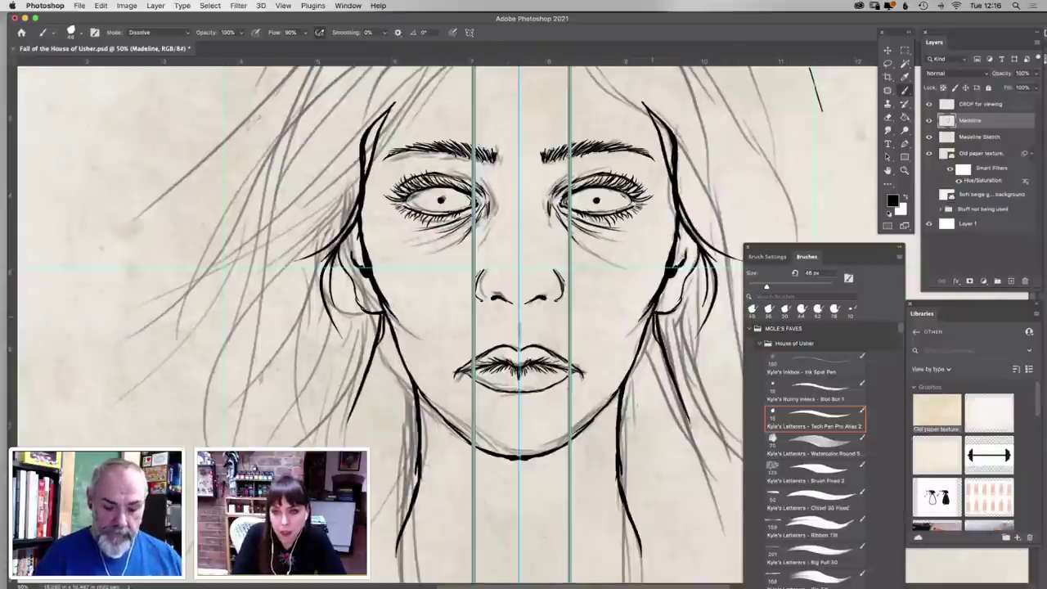
pyautogui.moveTo(651, 318)
pyautogui.mouseDown()
pyautogui.moveTo(692, 530)
pyautogui.moveTo(663, 330)
pyautogui.moveTo(692, 542)
pyautogui.mouseUp()
pyautogui.moveTo(660, 311)
pyautogui.mouseDown()
pyautogui.moveTo(712, 401)
pyautogui.moveTo(685, 555)
pyautogui.mouseUp()
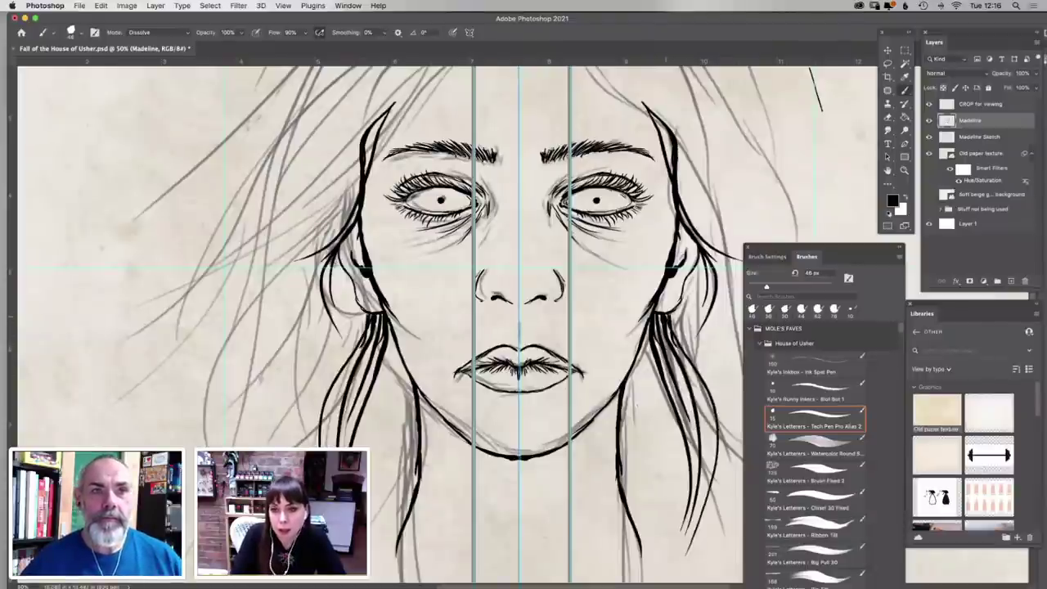
pyautogui.moveTo(670, 311); pyautogui.dragTo(670, 319)
pyautogui.moveTo(671, 198); pyautogui.dragTo(723, 357)
pyautogui.moveTo(701, 255)
pyautogui.mouseDown()
pyautogui.moveTo(703, 335)
pyautogui.moveTo(660, 416)
pyautogui.moveTo(647, 535)
pyautogui.mouseUp()
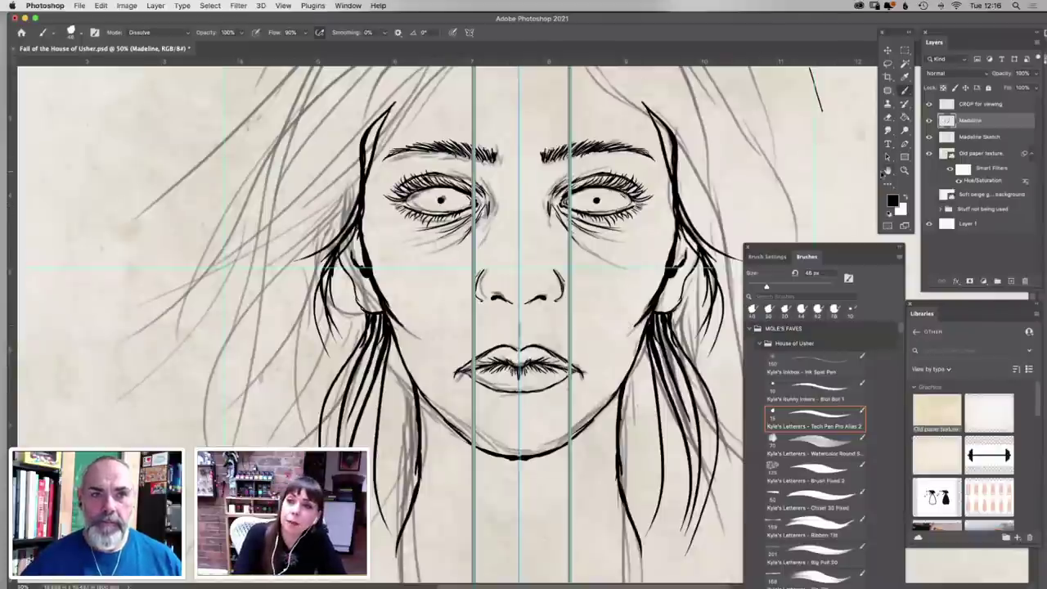
# Ink the hairline with short strokes at the center parting and longer strands sweeping along the forehead to the temples
pyautogui.press('h')
pyautogui.moveTo(656, 133); pyautogui.dragTo(604, 193)
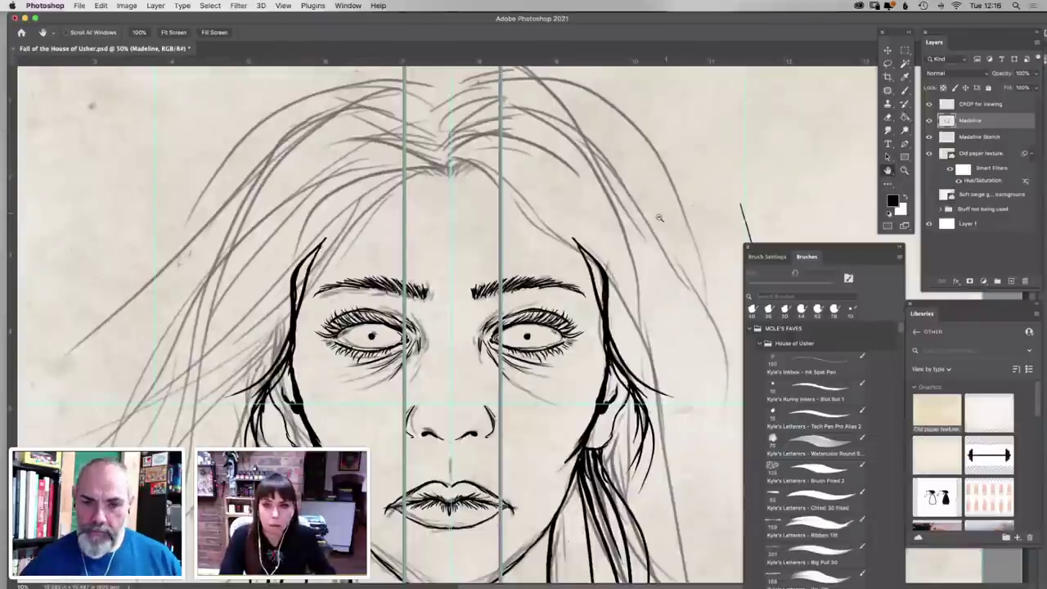
pyautogui.scroll(-1, 661, 216)
pyautogui.click(904, 90)
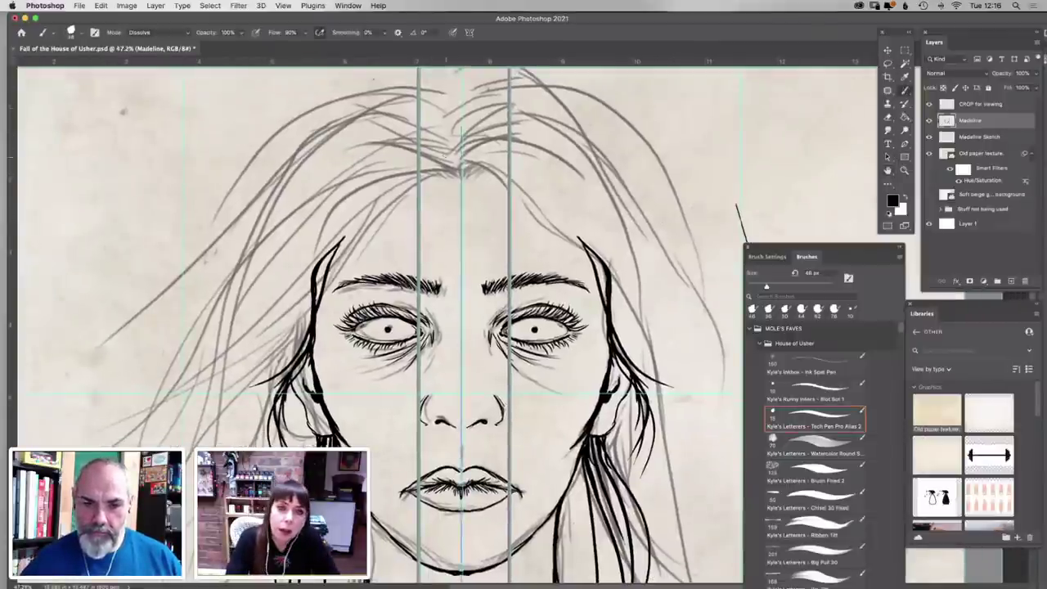
pyautogui.moveTo(462, 176); pyautogui.dragTo(477, 167)
pyautogui.moveTo(470, 175); pyautogui.dragTo(482, 169)
pyautogui.moveTo(476, 172); pyautogui.dragTo(488, 171)
pyautogui.moveTo(481, 174)
pyautogui.mouseDown()
pyautogui.moveTo(498, 174)
pyautogui.moveTo(475, 153)
pyautogui.moveTo(484, 163)
pyautogui.mouseUp()
pyautogui.moveTo(437, 165); pyautogui.dragTo(420, 181)
pyautogui.moveTo(487, 165); pyautogui.dragTo(505, 186)
pyautogui.moveTo(418, 177); pyautogui.dragTo(364, 214)
pyautogui.moveTo(511, 180); pyautogui.dragTo(558, 214)
pyautogui.moveTo(423, 174); pyautogui.dragTo(324, 244)
pyautogui.moveTo(512, 187); pyautogui.dragTo(599, 244)
pyautogui.moveTo(417, 189); pyautogui.dragTo(363, 236)
pyautogui.moveTo(510, 194); pyautogui.dragTo(561, 236)
pyautogui.moveTo(440, 159); pyautogui.dragTo(483, 169)
pyautogui.moveTo(407, 160)
pyautogui.mouseDown()
pyautogui.moveTo(515, 158)
pyautogui.moveTo(254, 263)
pyautogui.mouseUp()
pyautogui.moveTo(514, 155); pyautogui.dragTo(669, 263)
# Ink strands fanning upward and outward from the center parting across the crown of the head
pyautogui.moveTo(463, 169)
pyautogui.mouseDown()
pyautogui.moveTo(447, 139)
pyautogui.moveTo(507, 129)
pyautogui.mouseUp()
pyautogui.moveTo(462, 160)
pyautogui.mouseDown()
pyautogui.moveTo(420, 126)
pyautogui.moveTo(463, 157)
pyautogui.moveTo(451, 150)
pyautogui.mouseUp()
pyautogui.moveTo(463, 166)
pyautogui.mouseDown()
pyautogui.moveTo(472, 139)
pyautogui.moveTo(507, 122)
pyautogui.moveTo(558, 124)
pyautogui.moveTo(397, 110)
pyautogui.mouseUp()
pyautogui.moveTo(463, 134)
pyautogui.mouseDown()
pyautogui.moveTo(515, 105)
pyautogui.moveTo(456, 121)
pyautogui.mouseUp()
pyautogui.moveTo(462, 145); pyautogui.dragTo(386, 102)
pyautogui.moveTo(495, 113); pyautogui.dragTo(554, 105)
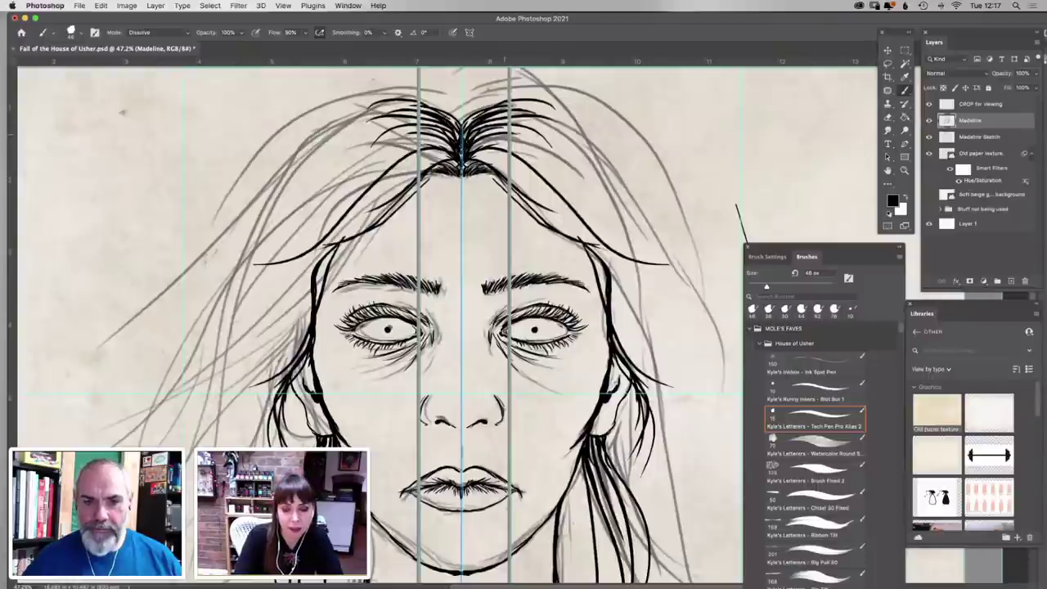
# Set the brush size to 62 px and ink bolder strands from the parting, including a long wisp sweeping outward
pyautogui.rightClick(504, 133)
pyautogui.moveTo(569, 157); pyautogui.dragTo(574, 157)
pyautogui.moveTo(483, 107)
pyautogui.mouseDown()
pyautogui.moveTo(596, 136)
pyautogui.moveTo(621, 168)
pyautogui.mouseUp()
pyautogui.moveTo(463, 132)
pyautogui.mouseDown()
pyautogui.moveTo(483, 116)
pyautogui.moveTo(658, 222)
pyautogui.mouseUp()
pyautogui.moveTo(477, 146); pyautogui.dragTo(556, 195)
pyautogui.moveTo(527, 118)
pyautogui.mouseDown()
pyautogui.moveTo(552, 123)
pyautogui.moveTo(588, 169)
pyautogui.mouseUp()
pyautogui.moveTo(460, 155); pyautogui.dragTo(137, 331)
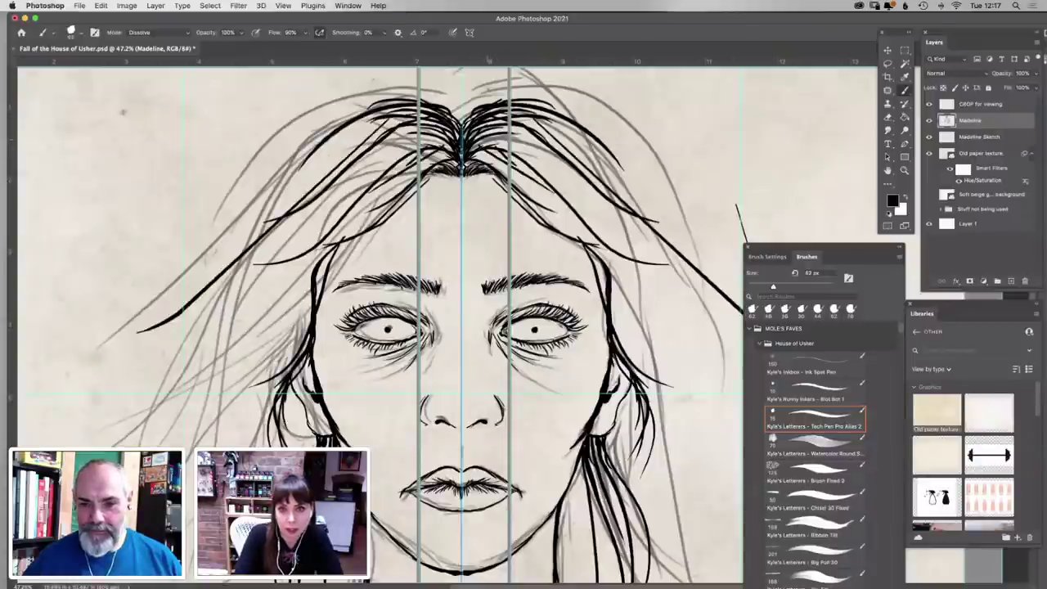
pyautogui.moveTo(482, 147)
pyautogui.mouseDown()
pyautogui.moveTo(795, 301)
pyautogui.moveTo(520, 171)
pyautogui.moveTo(562, 199)
pyautogui.mouseUp()
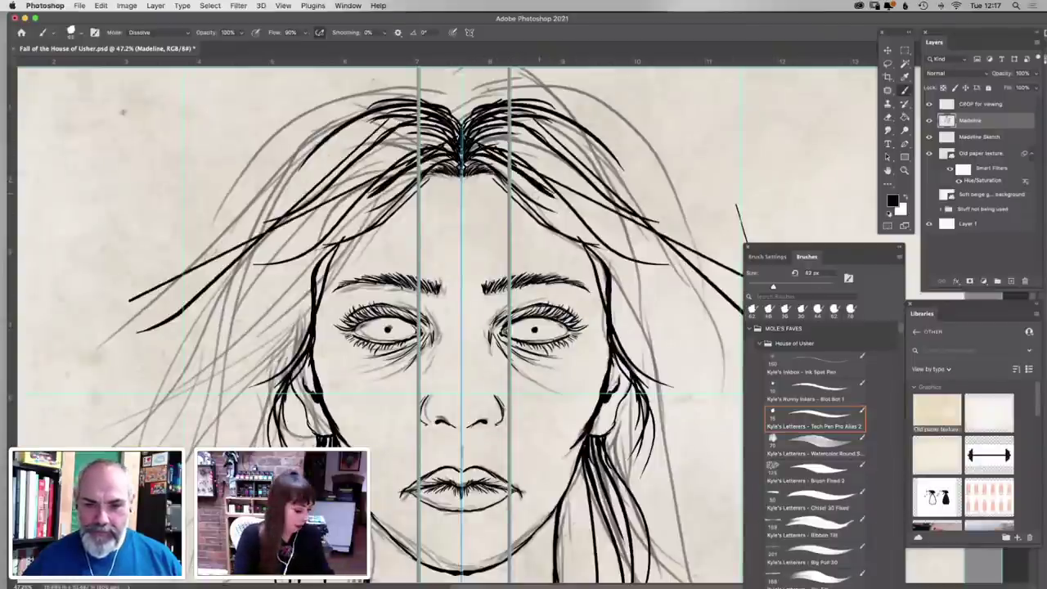
pyautogui.press('super+z')
pyautogui.press('super+z')
# Ink long wavy strands from the parting and crown down the outer sides of the head
pyautogui.moveTo(472, 148)
pyautogui.mouseDown()
pyautogui.moveTo(497, 144)
pyautogui.moveTo(605, 248)
pyautogui.mouseUp()
pyautogui.moveTo(473, 143); pyautogui.dragTo(641, 242)
pyautogui.moveTo(558, 158)
pyautogui.mouseDown()
pyautogui.moveTo(691, 334)
pyautogui.moveTo(694, 435)
pyautogui.mouseUp()
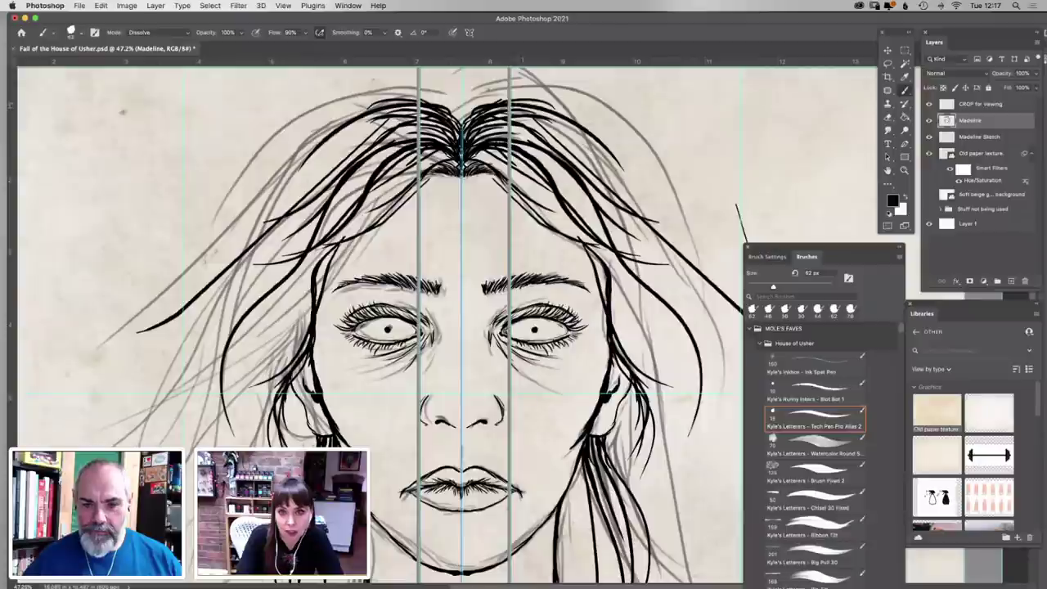
pyautogui.moveTo(523, 99); pyautogui.dragTo(720, 345)
# Thicken the hair with extra strands along the forehead hairline, down the temples and around the ears
pyautogui.doubleClick(887, 170)
pyautogui.moveTo(585, 296); pyautogui.dragTo(562, 302)
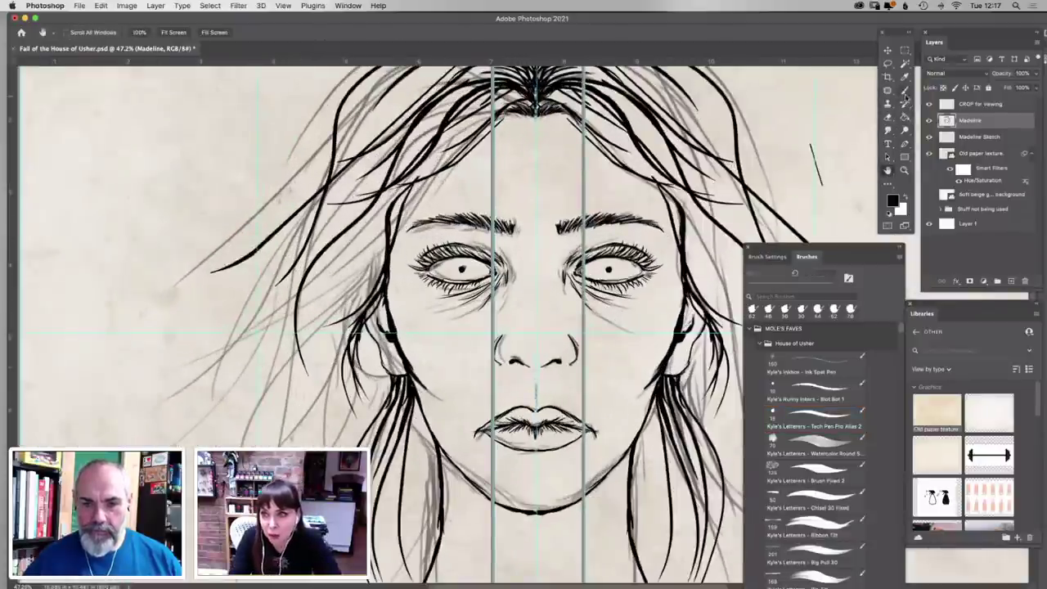
pyautogui.click(905, 92)
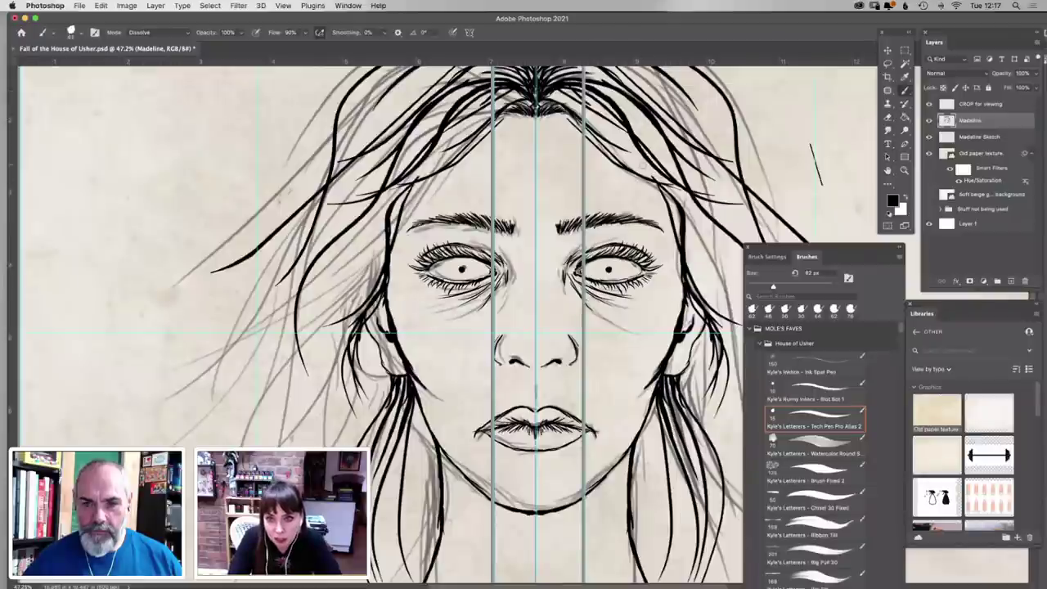
pyautogui.moveTo(692, 230); pyautogui.dragTo(740, 301)
pyautogui.moveTo(683, 199); pyautogui.dragTo(751, 312)
pyautogui.moveTo(657, 176); pyautogui.dragTo(720, 297)
pyautogui.moveTo(608, 122); pyautogui.dragTo(670, 184)
pyautogui.moveTo(708, 320); pyautogui.dragTo(684, 389)
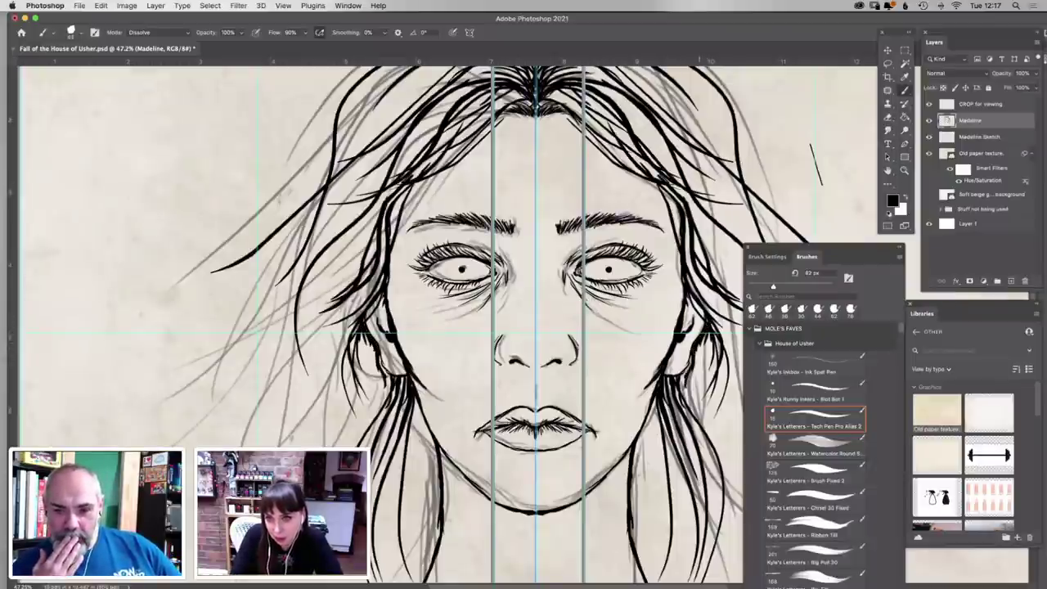
# Ink more strands behind and below the ears, and hide the guides
pyautogui.moveTo(700, 344); pyautogui.dragTo(709, 430)
pyautogui.moveTo(701, 342)
pyautogui.mouseDown()
pyautogui.moveTo(738, 483)
pyautogui.moveTo(703, 556)
pyautogui.mouseUp()
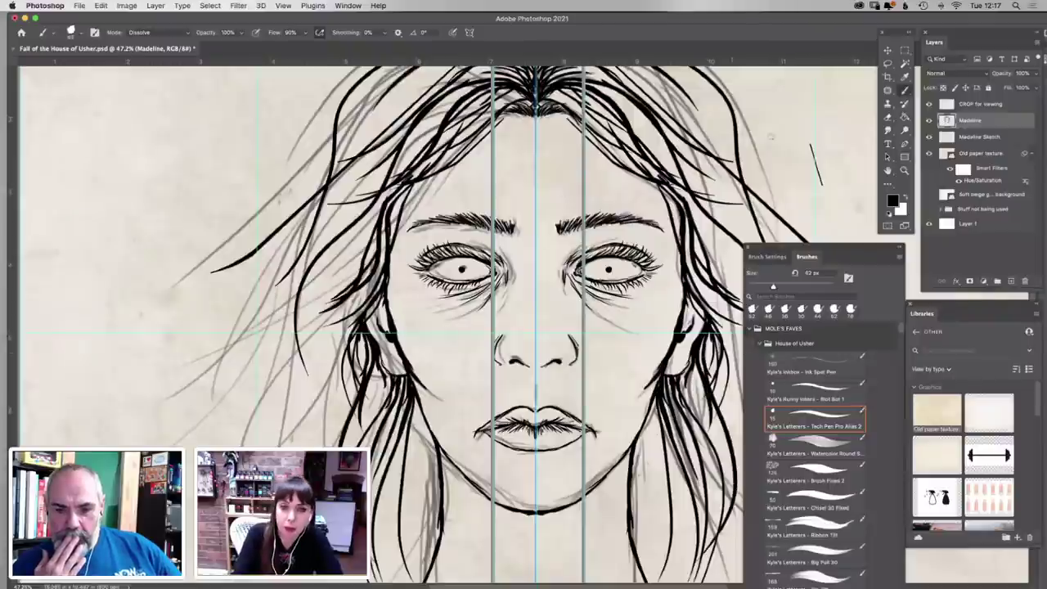
pyautogui.moveTo(690, 360); pyautogui.dragTo(711, 417)
pyautogui.press('super+semicolon')
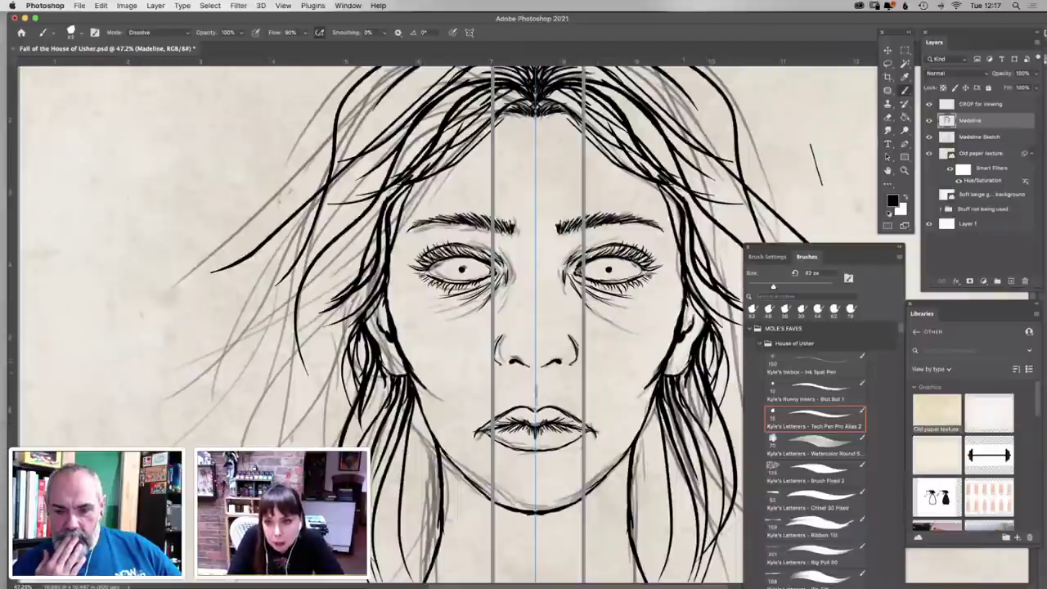
pyautogui.moveTo(685, 368)
pyautogui.mouseDown()
pyautogui.moveTo(719, 443)
pyautogui.moveTo(722, 519)
pyautogui.mouseUp()
pyautogui.moveTo(655, 398); pyautogui.dragTo(672, 552)
# Build up the locks below the ears with dense overlapping strands running down beside the neck
pyautogui.press('h')
pyautogui.click(630, 369)
pyautogui.moveTo(528, 381); pyautogui.dragTo(446, 368)
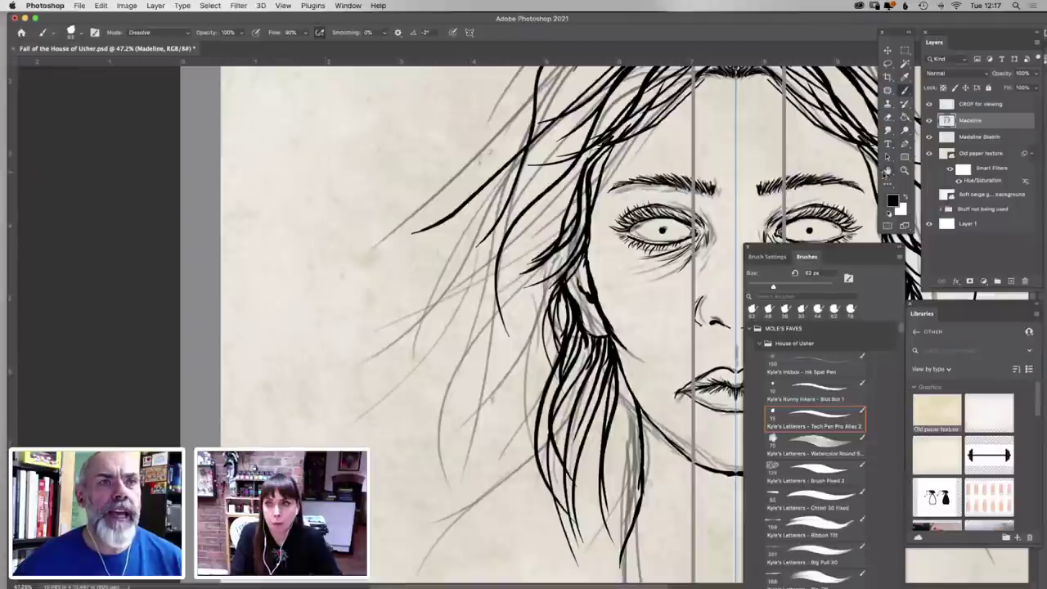
pyautogui.moveTo(491, 301); pyautogui.dragTo(401, 301)
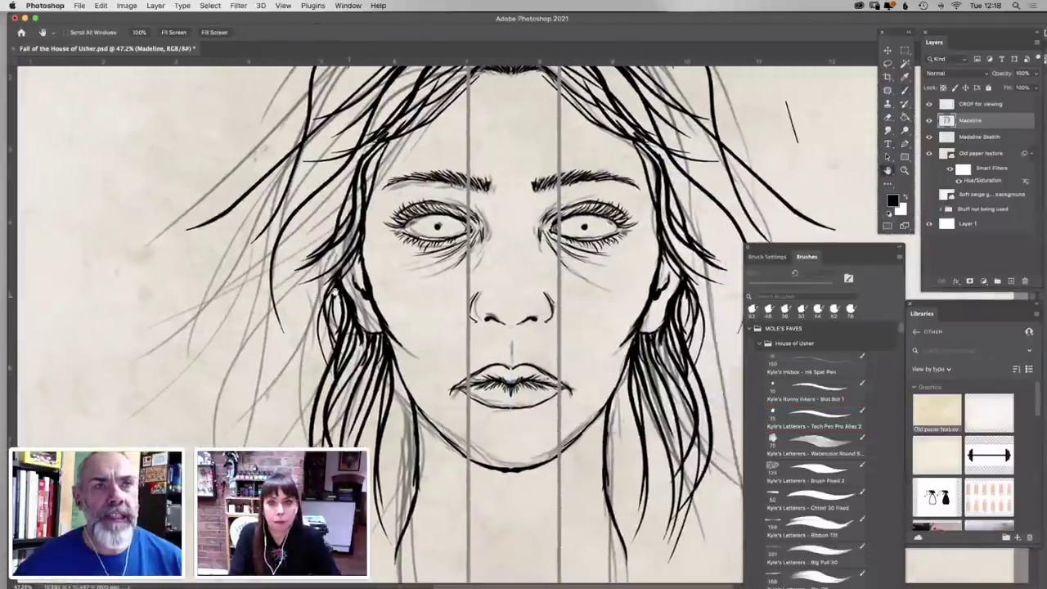
pyautogui.press('b')
pyautogui.moveTo(606, 389)
pyautogui.mouseDown()
pyautogui.moveTo(609, 360)
pyautogui.moveTo(619, 558)
pyautogui.mouseUp()
pyautogui.moveTo(615, 360); pyautogui.dragTo(629, 465)
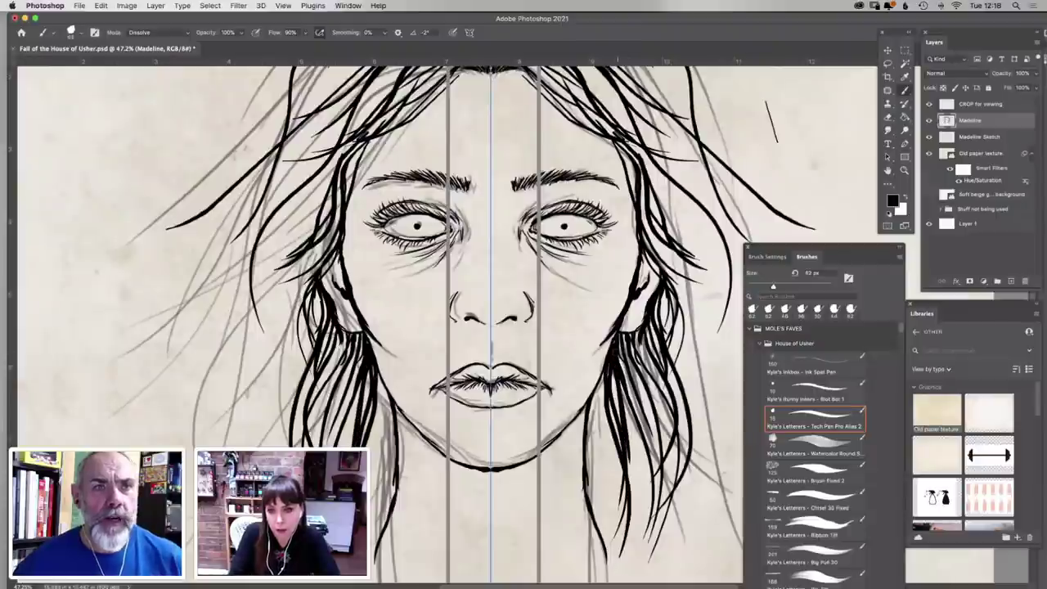
pyautogui.moveTo(620, 381); pyautogui.dragTo(657, 533)
pyautogui.moveTo(626, 335); pyautogui.dragTo(656, 427)
pyautogui.moveTo(601, 377); pyautogui.dragTo(621, 483)
pyautogui.moveTo(600, 374); pyautogui.dragTo(621, 561)
pyautogui.moveTo(600, 380); pyautogui.dragTo(587, 456)
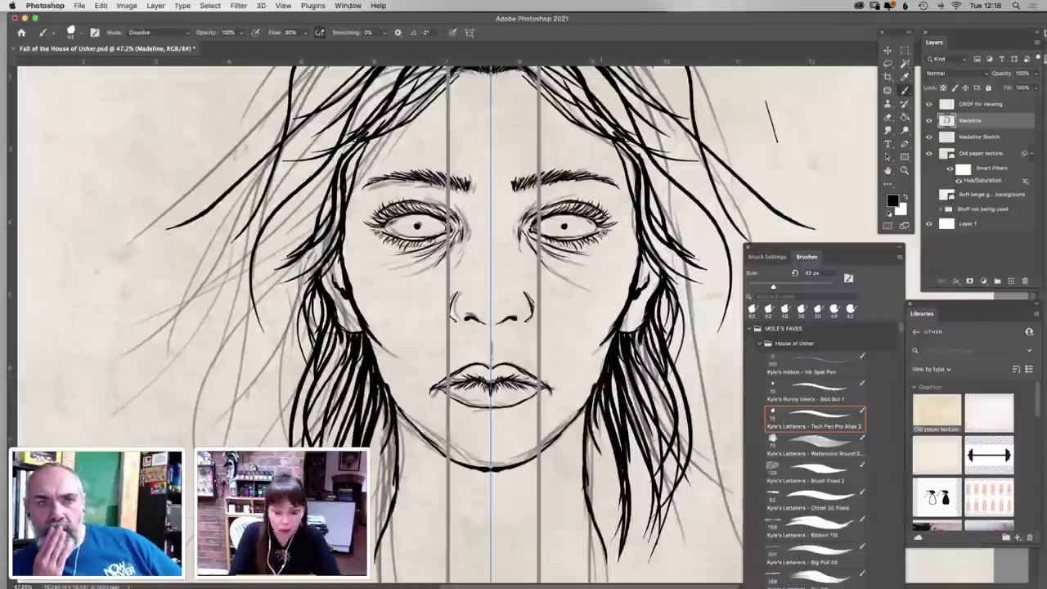
pyautogui.press('super+z')
pyautogui.moveTo(595, 386)
pyautogui.mouseDown()
pyautogui.moveTo(622, 516)
pyautogui.moveTo(616, 414)
pyautogui.mouseUp()
pyautogui.press('super+z')
# Fill the gaps in the lower locks beside the jaw and neck with further dark strands
pyautogui.moveTo(612, 369); pyautogui.dragTo(643, 501)
pyautogui.moveTo(619, 409); pyautogui.dragTo(656, 581)
pyautogui.moveTo(595, 425); pyautogui.dragTo(618, 522)
pyautogui.moveTo(585, 401); pyautogui.dragTo(619, 533)
pyautogui.moveTo(602, 415); pyautogui.dragTo(603, 433)
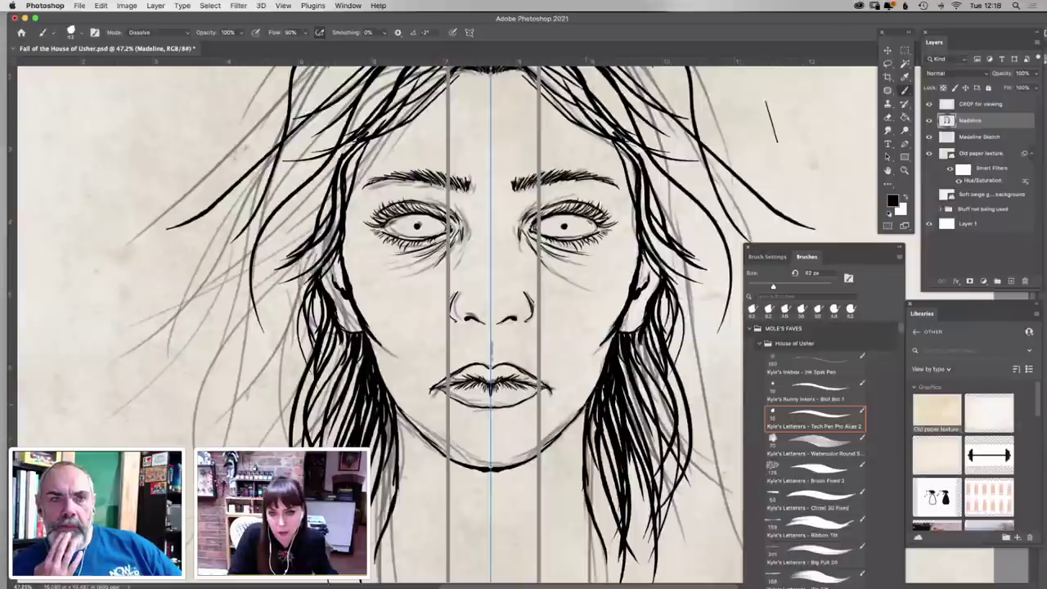
# Add strands at the temples and a long curved outer strand falling past the ears toward the shoulders
pyautogui.moveTo(645, 220); pyautogui.dragTo(652, 259)
pyautogui.moveTo(630, 153); pyautogui.dragTo(687, 274)
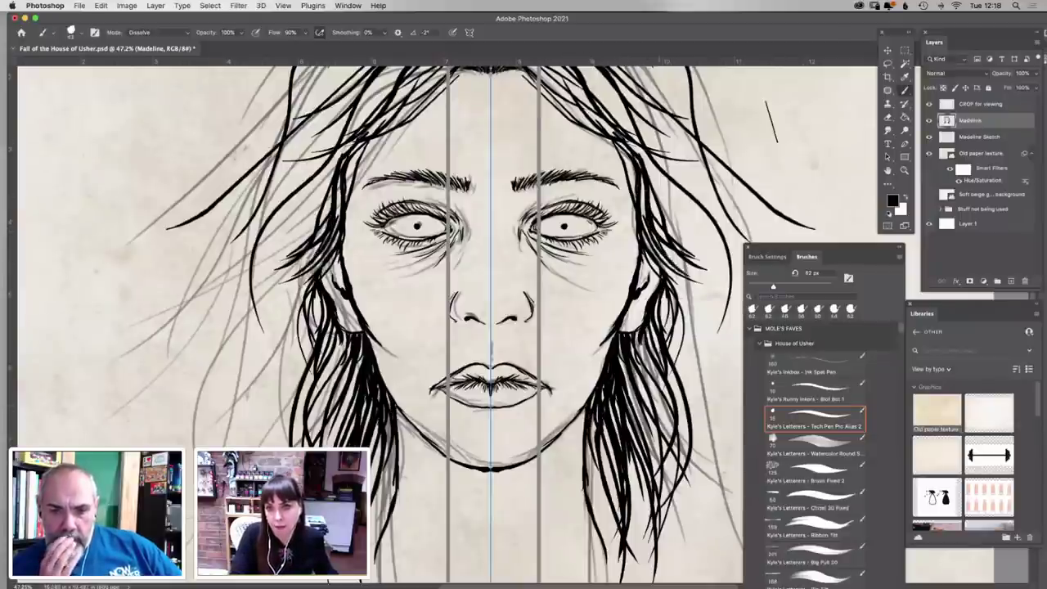
pyautogui.moveTo(659, 242); pyautogui.dragTo(728, 448)
pyautogui.moveTo(641, 186); pyautogui.dragTo(644, 225)
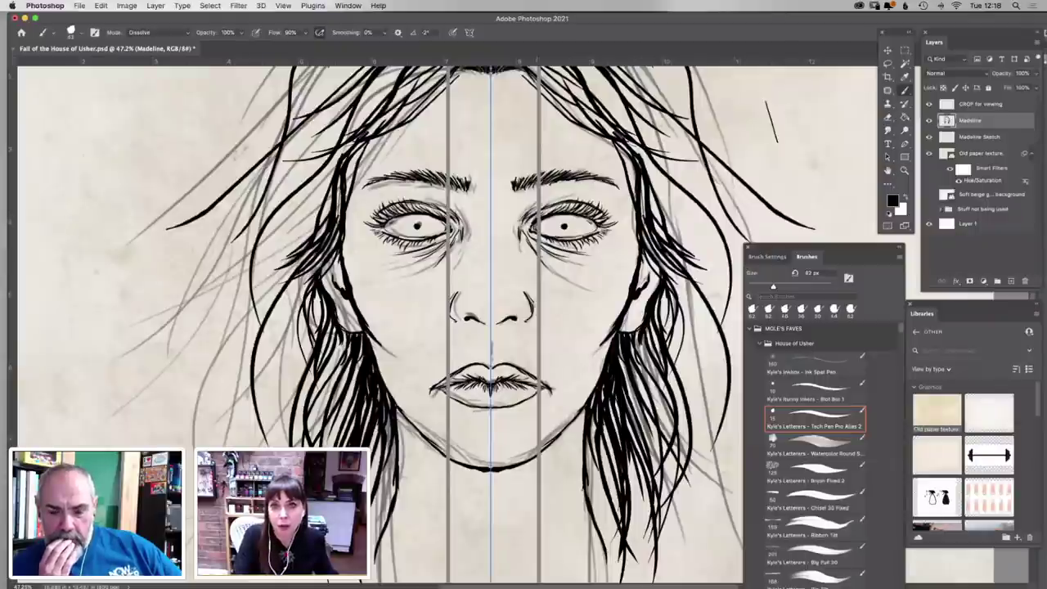
pyautogui.keyDown('alt'); pyautogui.click(540, 69); pyautogui.keyUp('alt')
pyautogui.doubleClick(542, 62)
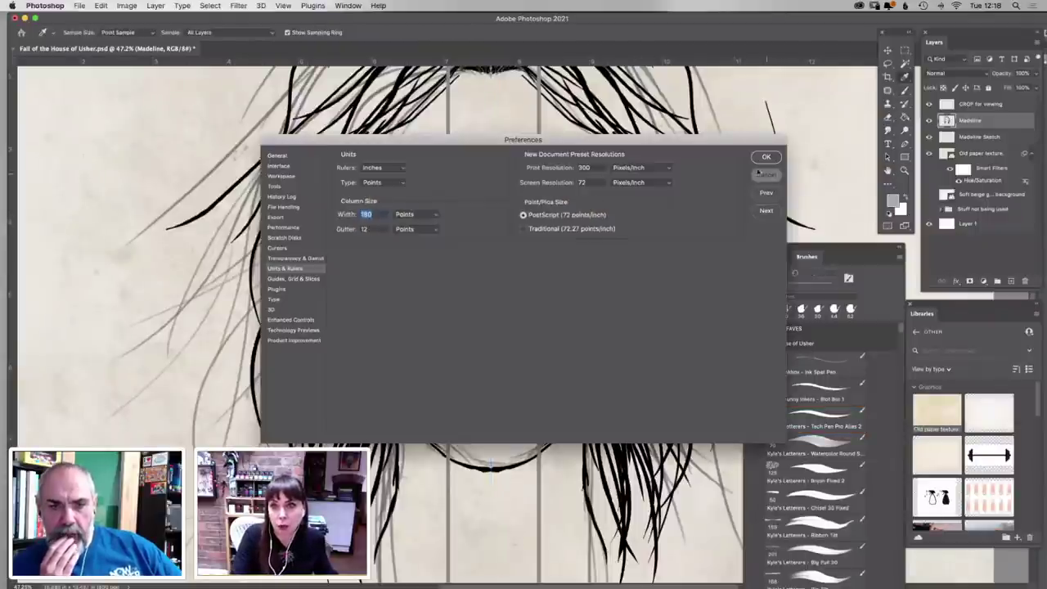
pyautogui.click(766, 175)
pyautogui.click(884, 211)
pyautogui.click(888, 171)
pyautogui.moveTo(760, 155); pyautogui.dragTo(757, 174)
pyautogui.press('b')
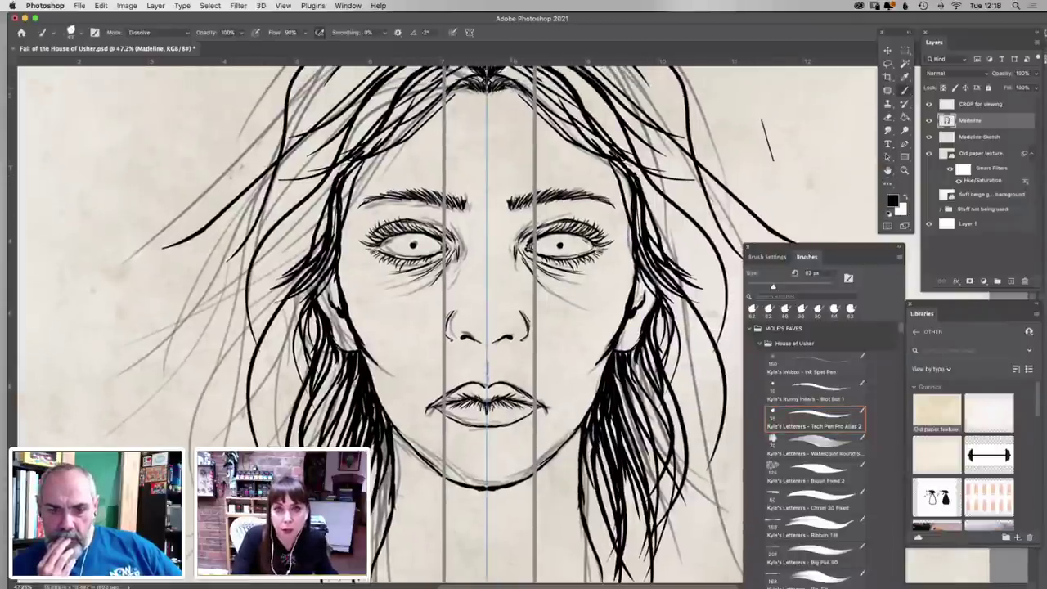
# Ink more strands sweeping from the parting across the forehead hairline and out past the temples
pyautogui.moveTo(507, 86); pyautogui.dragTo(529, 97)
pyautogui.moveTo(504, 81)
pyautogui.mouseDown()
pyautogui.moveTo(564, 119)
pyautogui.moveTo(522, 75)
pyautogui.mouseUp()
pyautogui.moveTo(582, 102); pyautogui.dragTo(765, 182)
pyautogui.moveTo(538, 90); pyautogui.dragTo(697, 237)
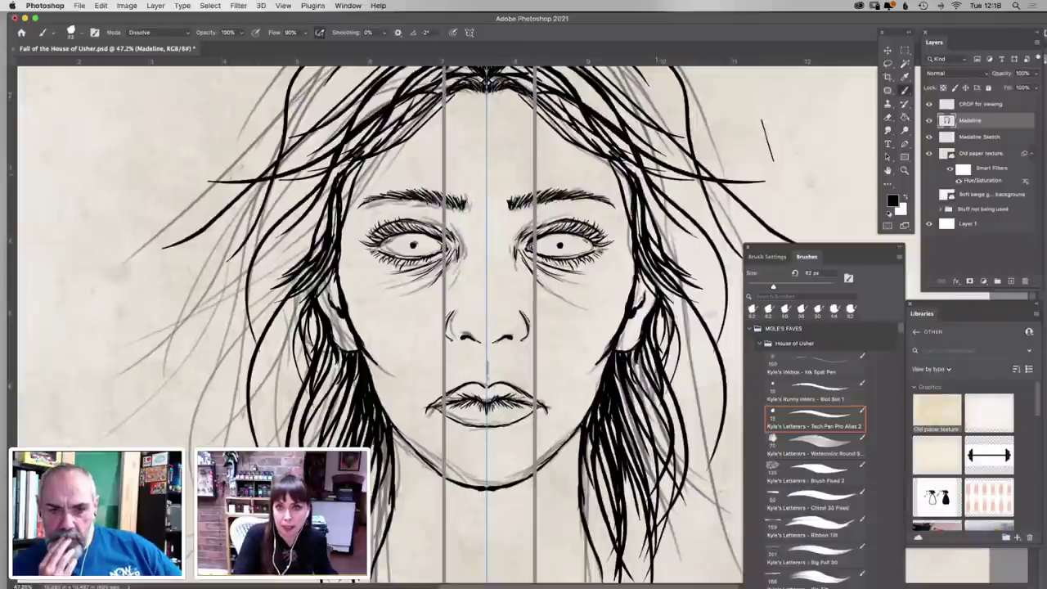
# Ink curved strands falling from the temples toward the ears, undoing and redrawing the ones that miss
pyautogui.moveTo(645, 157)
pyautogui.mouseDown()
pyautogui.moveTo(667, 181)
pyautogui.moveTo(718, 318)
pyautogui.mouseUp()
pyautogui.press('super+z')
pyautogui.moveTo(671, 220); pyautogui.dragTo(716, 304)
pyautogui.press('super+z')
pyautogui.press('super+z')
pyautogui.moveTo(648, 170); pyautogui.dragTo(713, 280)
pyautogui.moveTo(697, 234)
pyautogui.mouseDown()
pyautogui.moveTo(725, 285)
pyautogui.moveTo(729, 323)
pyautogui.moveTo(734, 291)
pyautogui.mouseUp()
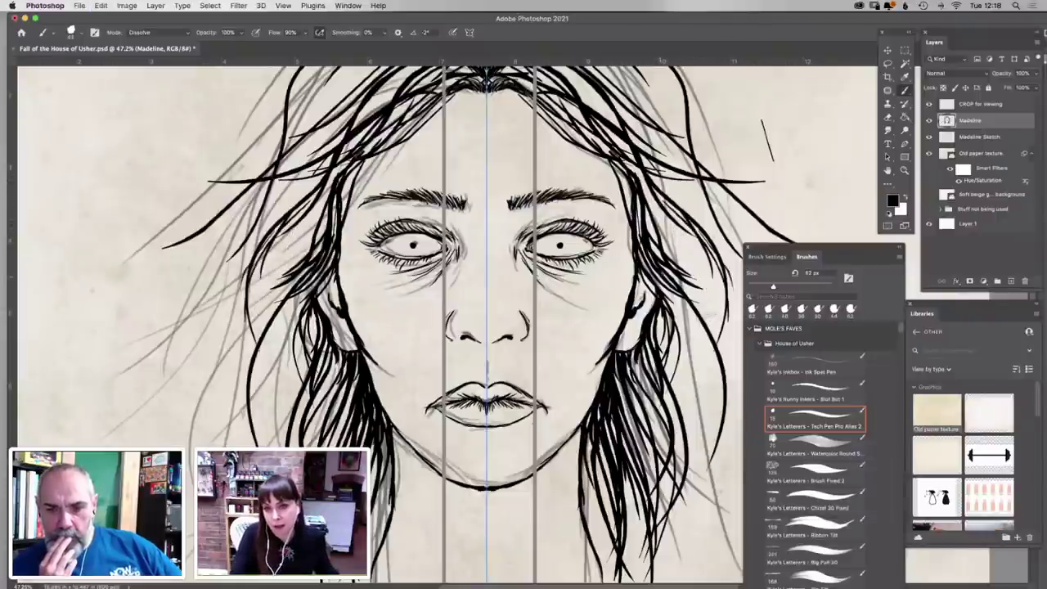
# Fill the outer locks below the ears with long curved strands following the outer hair outline
pyautogui.moveTo(657, 276); pyautogui.dragTo(728, 394)
pyautogui.moveTo(702, 331); pyautogui.dragTo(718, 445)
pyautogui.moveTo(700, 384); pyautogui.dragTo(723, 495)
pyautogui.moveTo(700, 363); pyautogui.dragTo(719, 459)
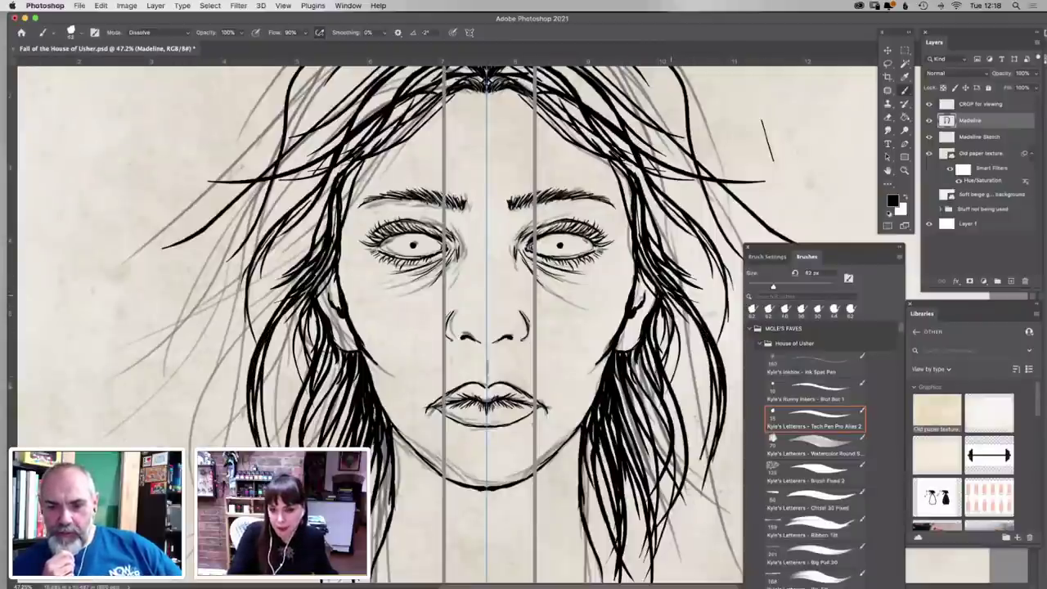
pyautogui.moveTo(682, 352); pyautogui.dragTo(711, 505)
pyautogui.moveTo(688, 314); pyautogui.dragTo(702, 464)
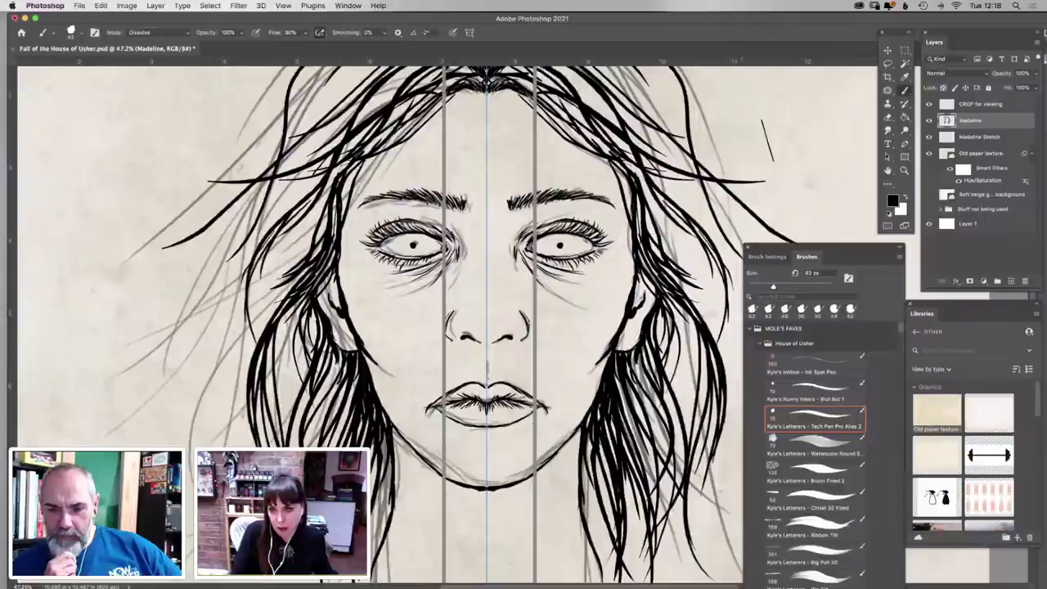
# Thicken the lower outer locks with overlapping strands running from behind the ears down to the shoulders
pyautogui.moveTo(679, 309); pyautogui.dragTo(701, 414)
pyautogui.moveTo(710, 352)
pyautogui.mouseDown()
pyautogui.moveTo(689, 508)
pyautogui.moveTo(701, 551)
pyautogui.mouseUp()
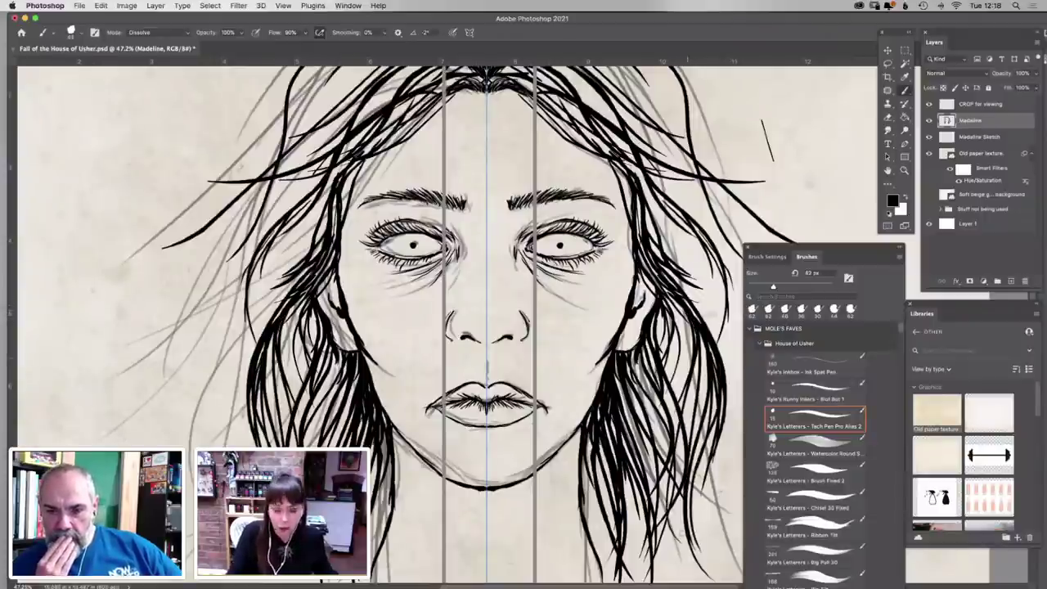
pyautogui.moveTo(727, 376); pyautogui.dragTo(704, 553)
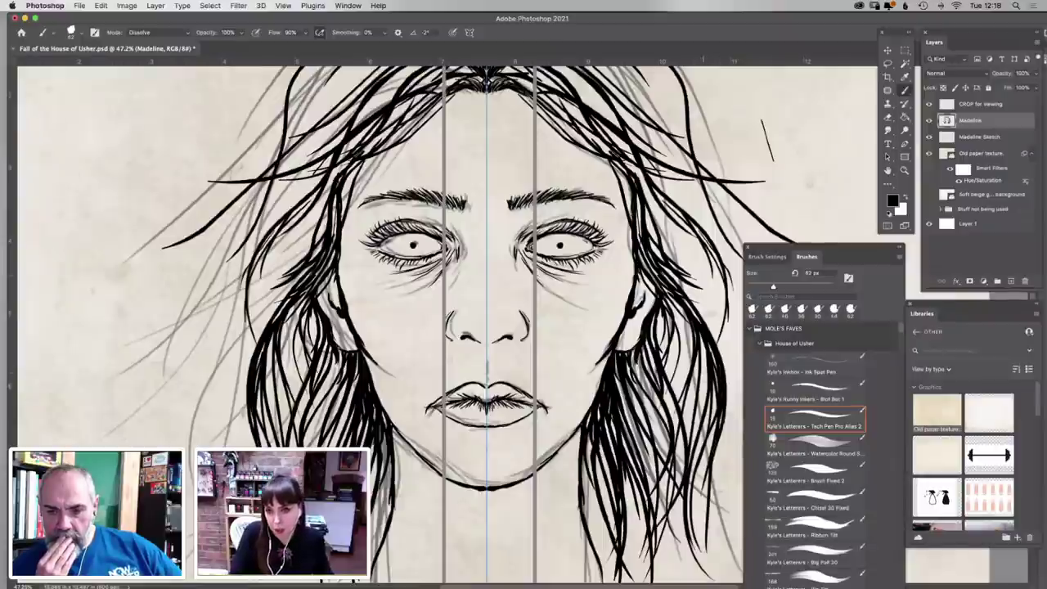
pyautogui.moveTo(675, 314); pyautogui.dragTo(691, 396)
pyautogui.moveTo(679, 361); pyautogui.dragTo(686, 440)
pyautogui.moveTo(707, 361); pyautogui.dragTo(702, 410)
pyautogui.moveTo(705, 368); pyautogui.dragTo(675, 583)
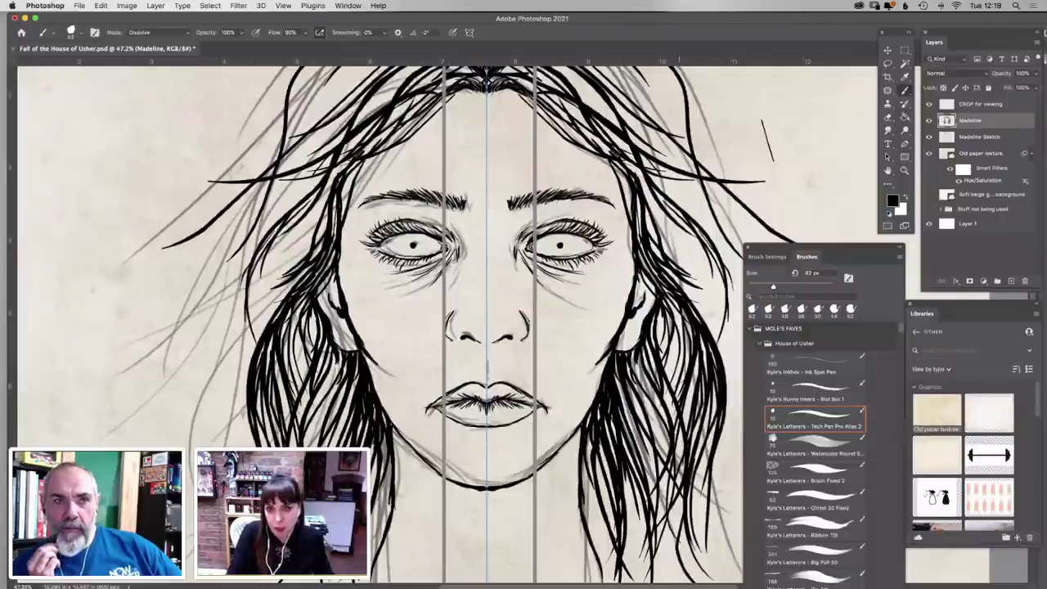
# Ink long windblown outer strands flying out from the temples and curving down beyond the main hair mass
pyautogui.moveTo(639, 168); pyautogui.dragTo(743, 322)
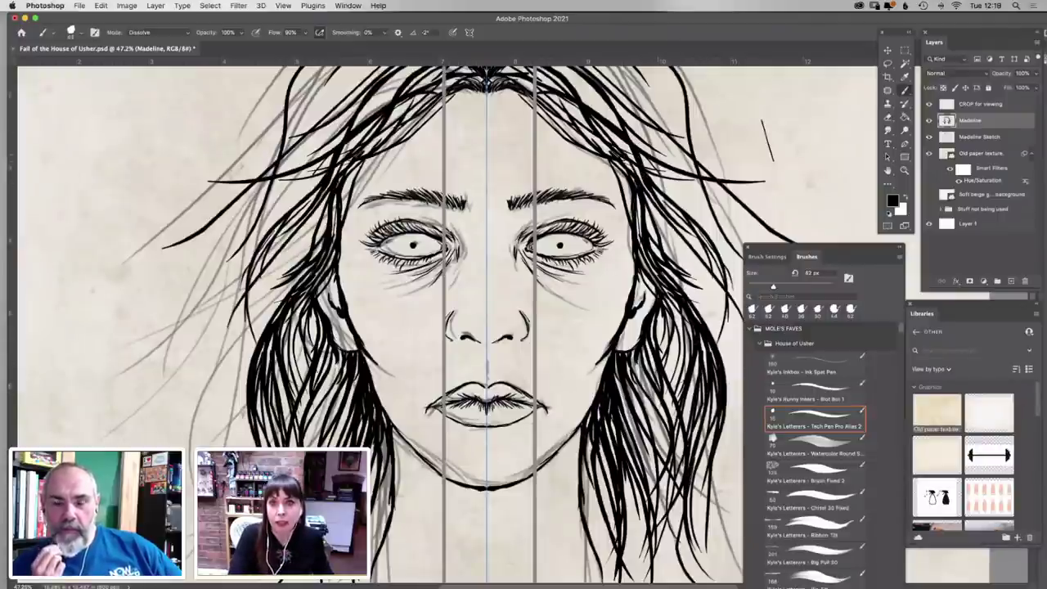
pyautogui.moveTo(694, 145); pyautogui.dragTo(783, 212)
pyautogui.moveTo(184, 215); pyautogui.dragTo(124, 386)
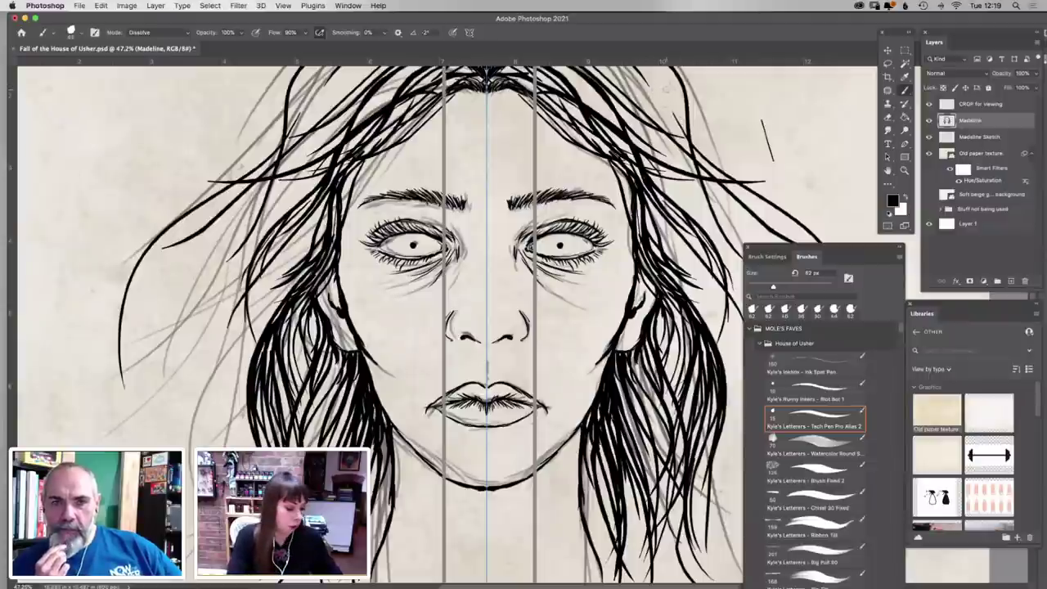
pyautogui.press('super+minus')
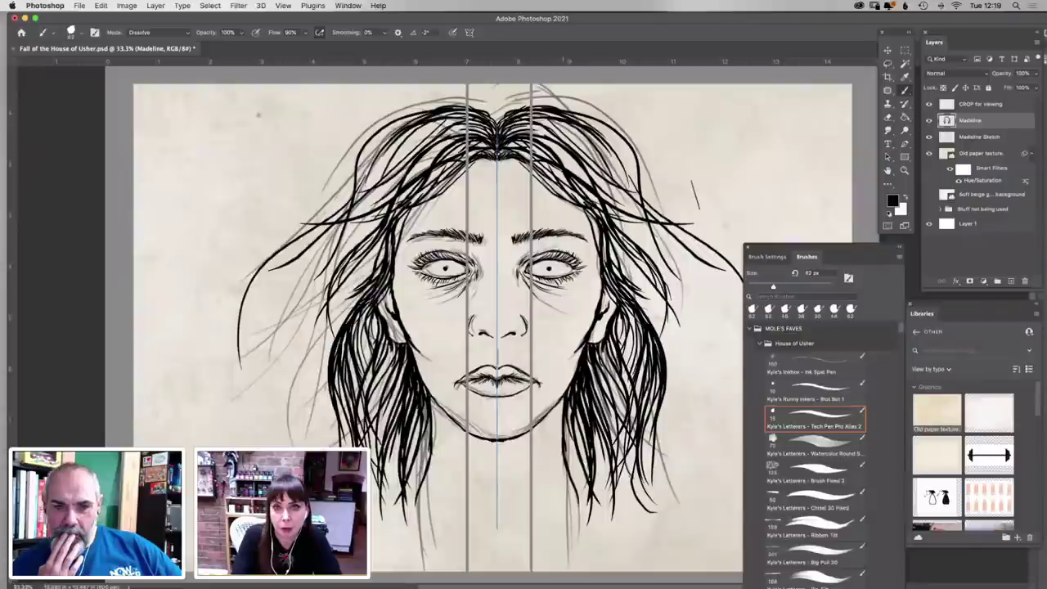
pyautogui.moveTo(643, 202)
pyautogui.mouseDown()
pyautogui.moveTo(713, 264)
pyautogui.moveTo(733, 435)
pyautogui.mouseUp()
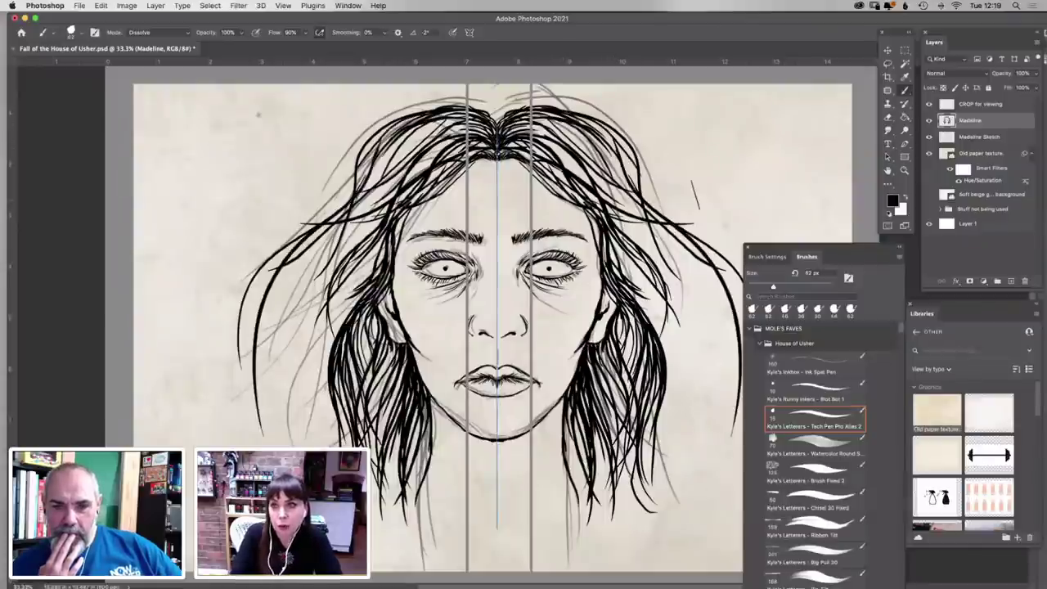
# Thicken the crown and side hair with bolder strands using Chisel 30 Fixed at 54 px and Brush Fixed 2 at 125 px, and save
pyautogui.click(819, 499)
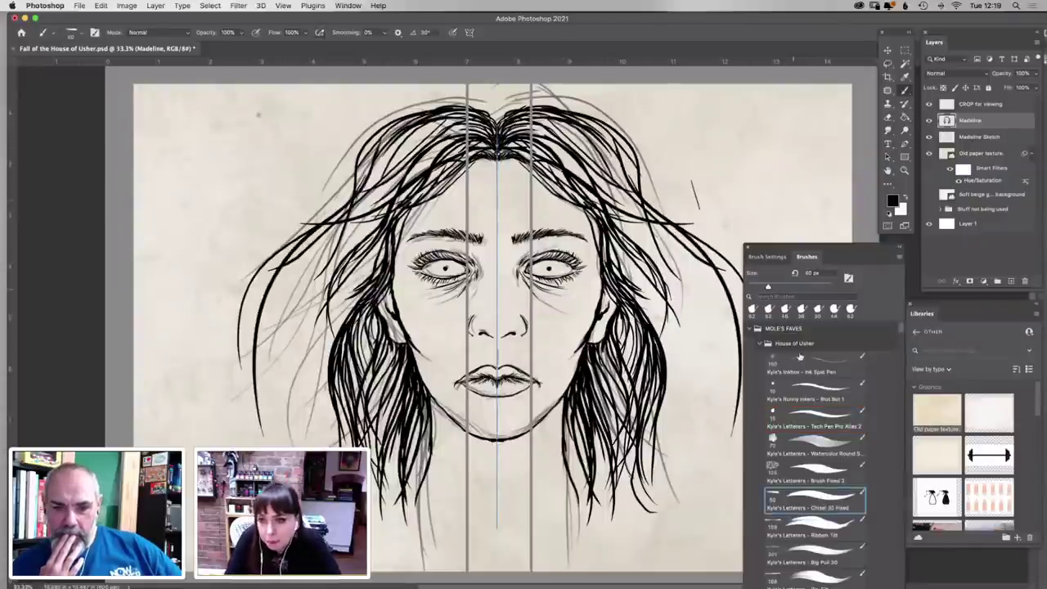
pyautogui.moveTo(767, 288); pyautogui.dragTo(769, 288)
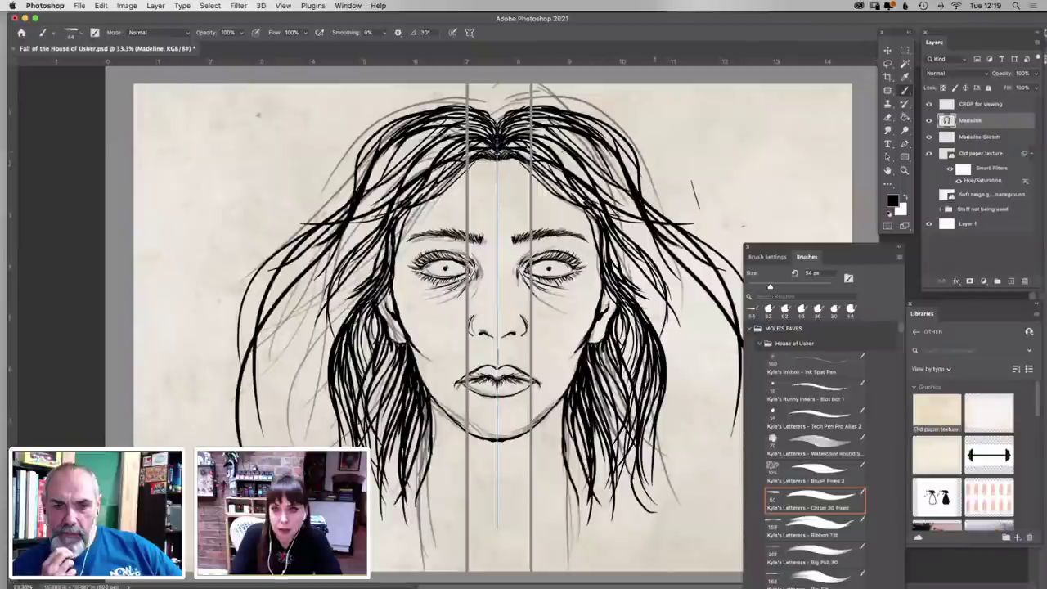
pyautogui.click(831, 477)
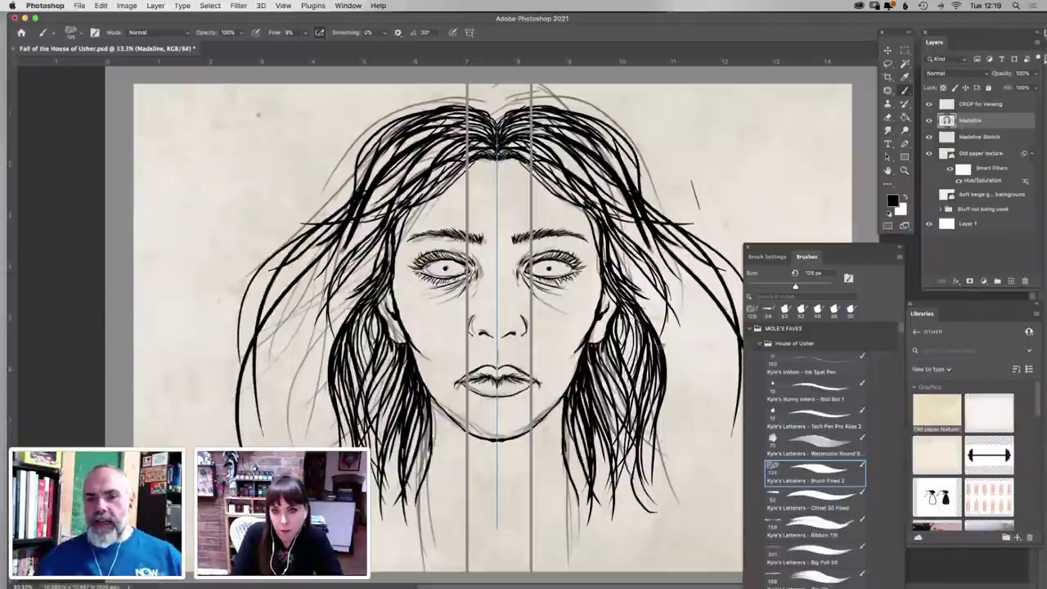
pyautogui.moveTo(620, 205); pyautogui.dragTo(702, 317)
pyautogui.moveTo(615, 245)
pyautogui.mouseDown()
pyautogui.moveTo(673, 327)
pyautogui.moveTo(695, 412)
pyautogui.mouseUp()
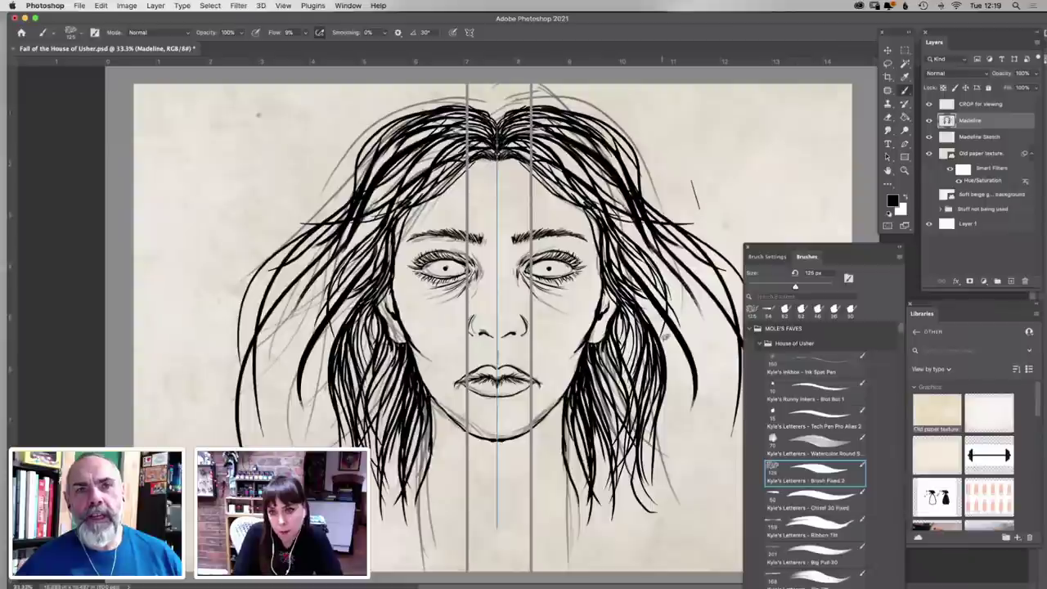
pyautogui.moveTo(610, 234); pyautogui.dragTo(675, 358)
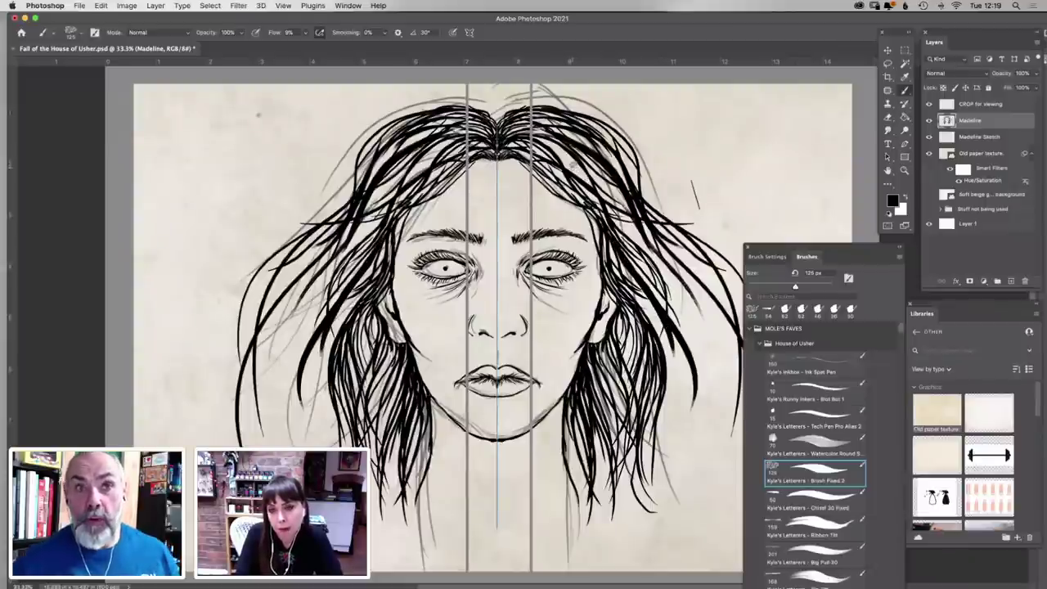
pyautogui.moveTo(538, 139); pyautogui.dragTo(594, 181)
pyautogui.press('super+s')
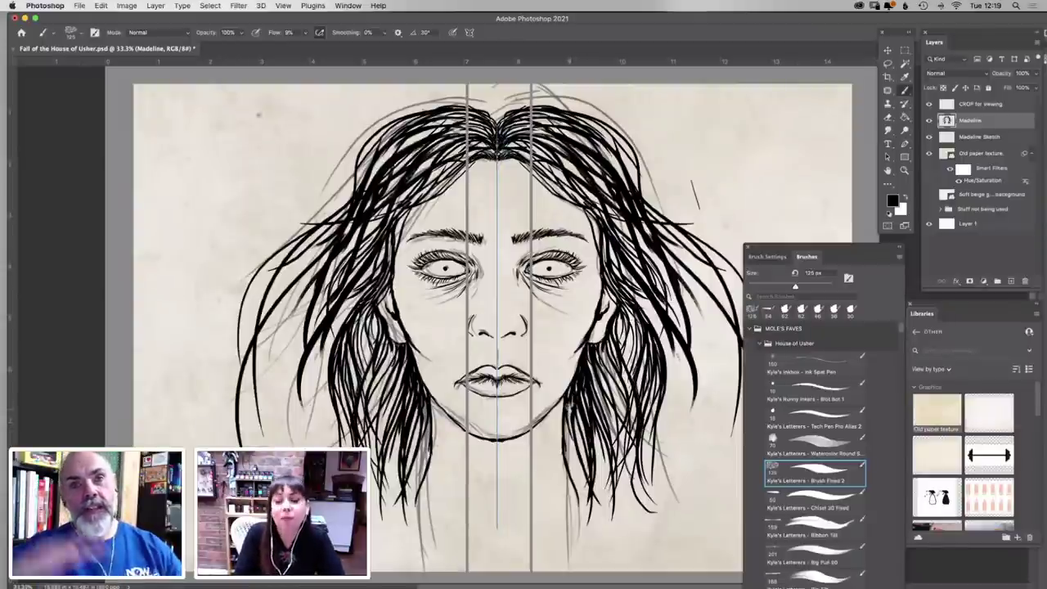
# Draw a long strand beside the neck, lower the brush opacity to 79%, and add softer strands through the lower and outer locks
pyautogui.moveTo(569, 415); pyautogui.dragTo(592, 568)
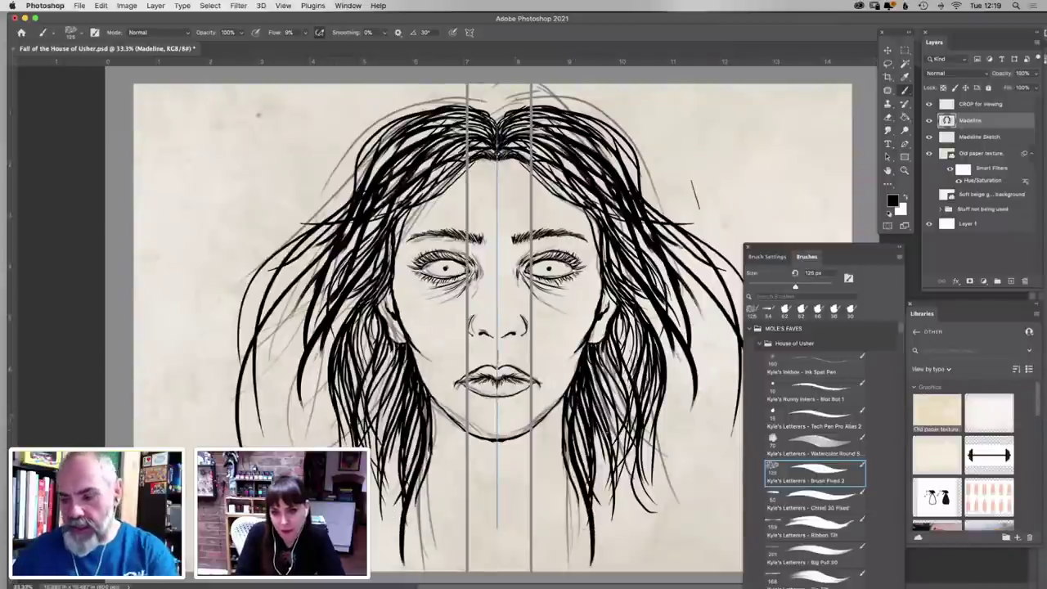
pyautogui.moveTo(607, 476); pyautogui.dragTo(608, 483)
pyautogui.click(241, 33)
pyautogui.moveTo(240, 45); pyautogui.dragTo(232, 45)
pyautogui.moveTo(623, 317); pyautogui.dragTo(630, 372)
pyautogui.moveTo(610, 244)
pyautogui.mouseDown()
pyautogui.moveTo(651, 314)
pyautogui.moveTo(672, 415)
pyautogui.moveTo(660, 521)
pyautogui.mouseUp()
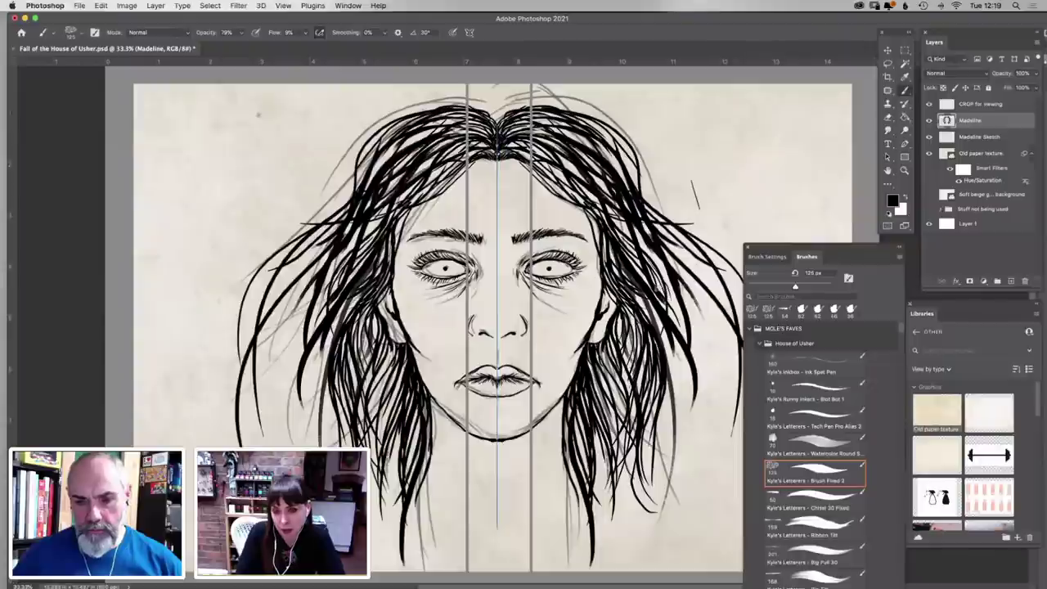
pyautogui.moveTo(676, 345); pyautogui.dragTo(702, 461)
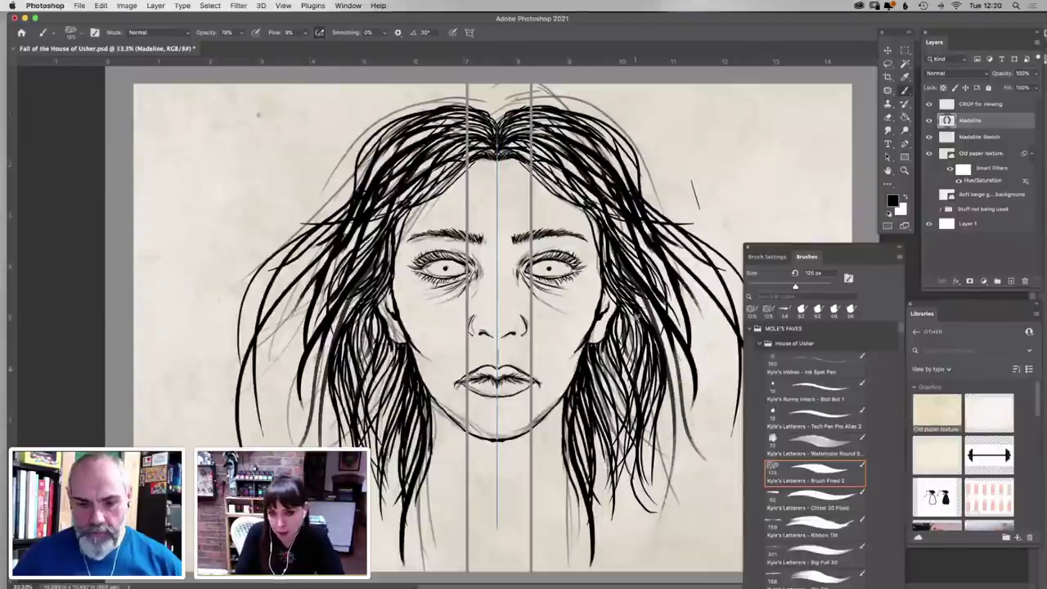
pyautogui.moveTo(667, 360)
pyautogui.mouseDown()
pyautogui.moveTo(639, 480)
pyautogui.moveTo(650, 541)
pyautogui.mouseUp()
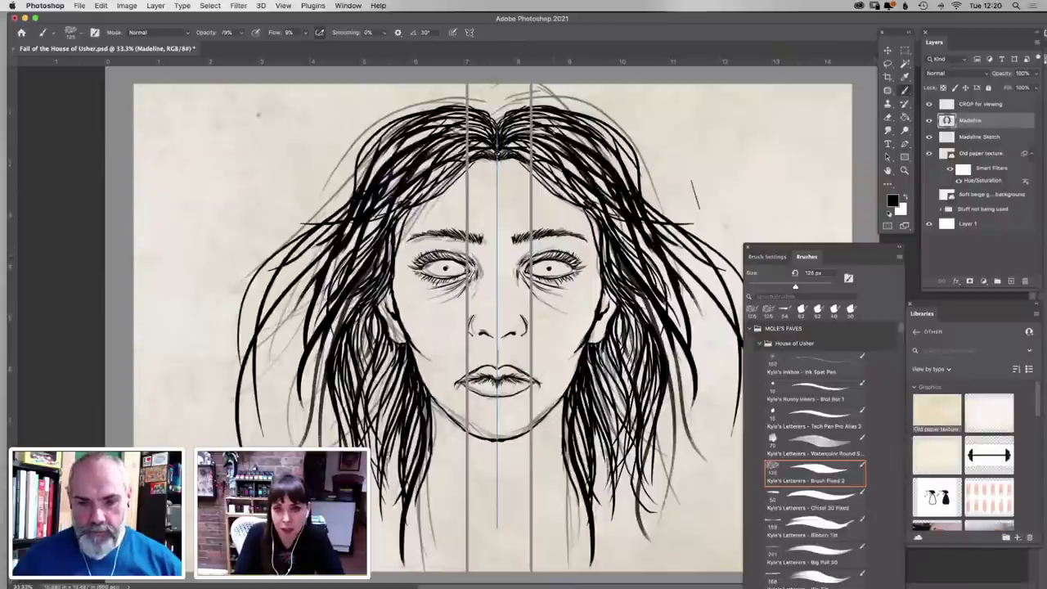
# Paint strands along the outer edge of the crown, widening the hair silhouette down past the temples
pyautogui.moveTo(628, 139); pyautogui.dragTo(708, 255)
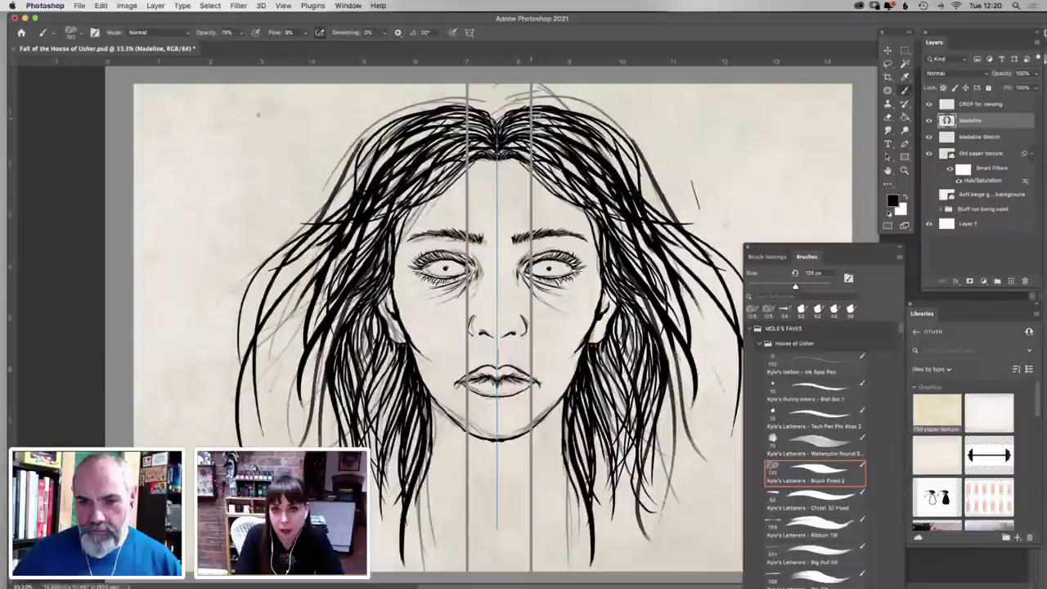
pyautogui.moveTo(581, 114); pyautogui.dragTo(641, 160)
pyautogui.moveTo(602, 121); pyautogui.dragTo(657, 202)
pyautogui.moveTo(587, 130)
pyautogui.mouseDown()
pyautogui.moveTo(640, 166)
pyautogui.moveTo(696, 227)
pyautogui.mouseUp()
# Examine the portrait's line art at 100% and at thumbnail size to judge how the hair and face read
pyautogui.click(357, 6)
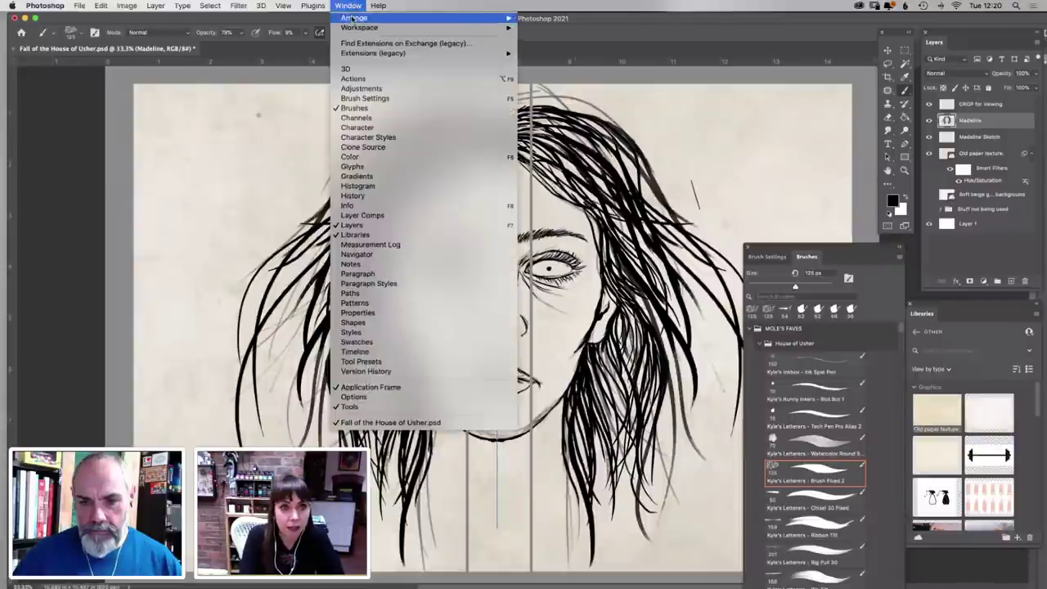
pyautogui.moveTo(283, 6)
pyautogui.click(290, 131)
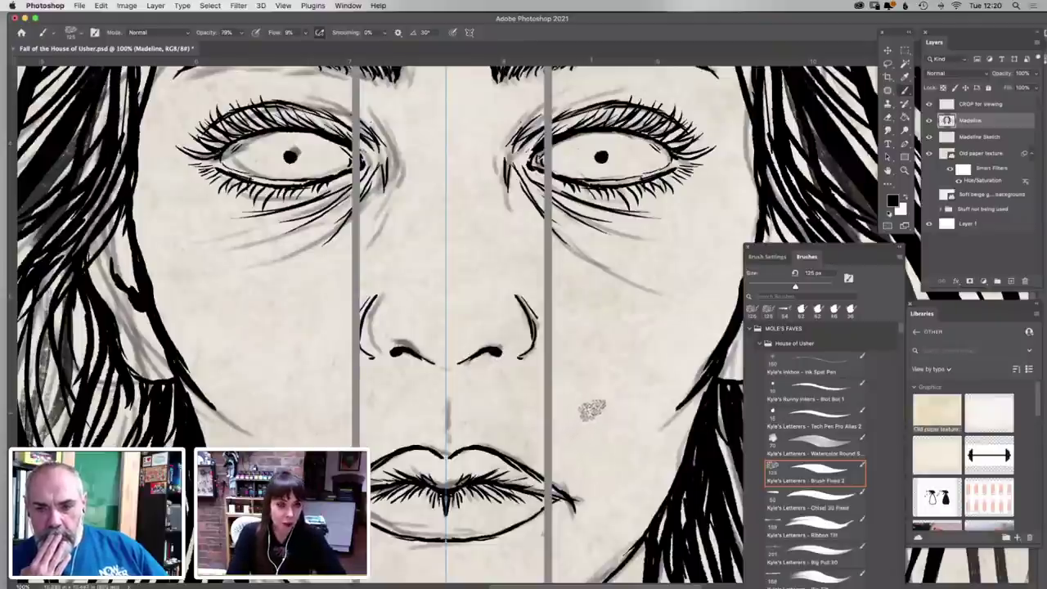
pyautogui.press('super+0')
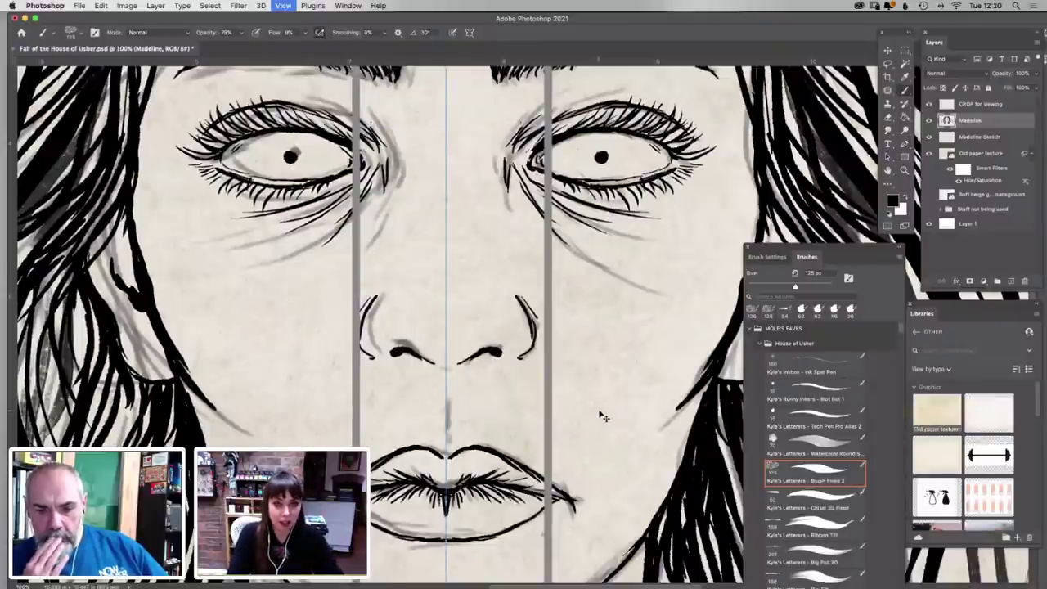
pyautogui.press('super+minus')
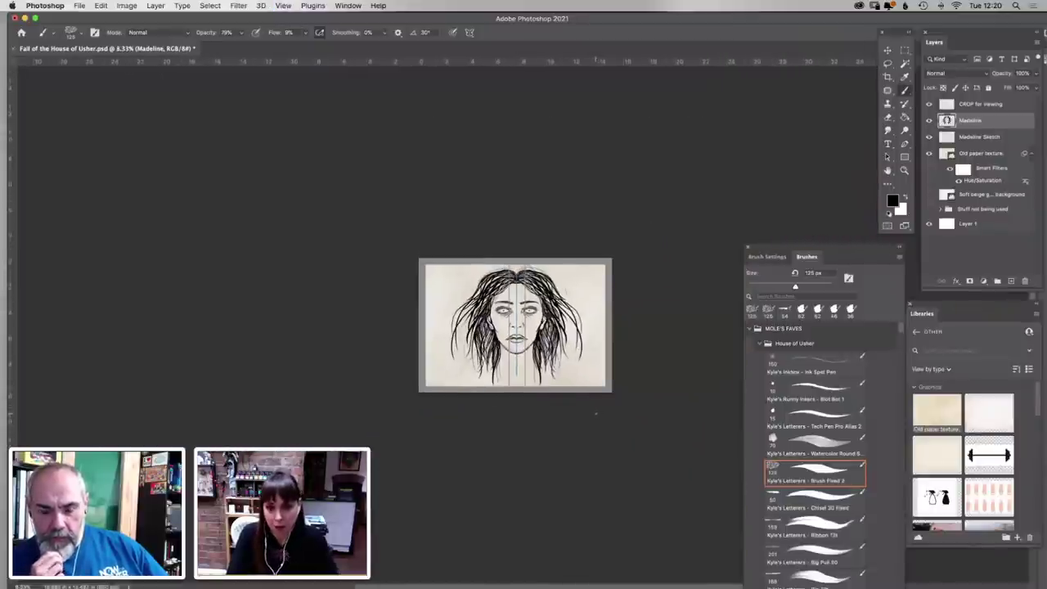
pyautogui.press('super+semicolon')
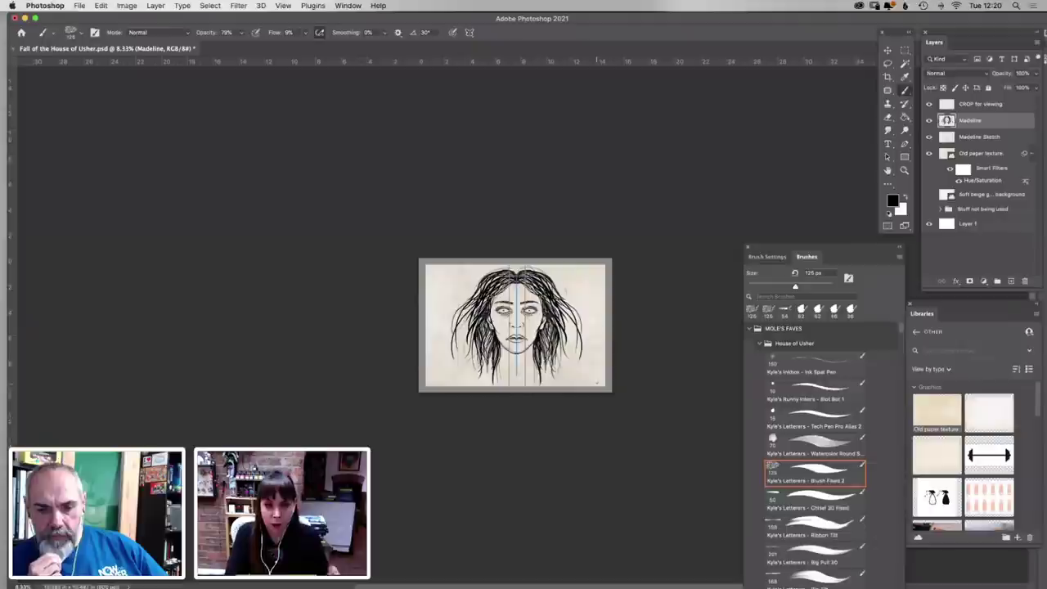
pyautogui.press('super+minus')
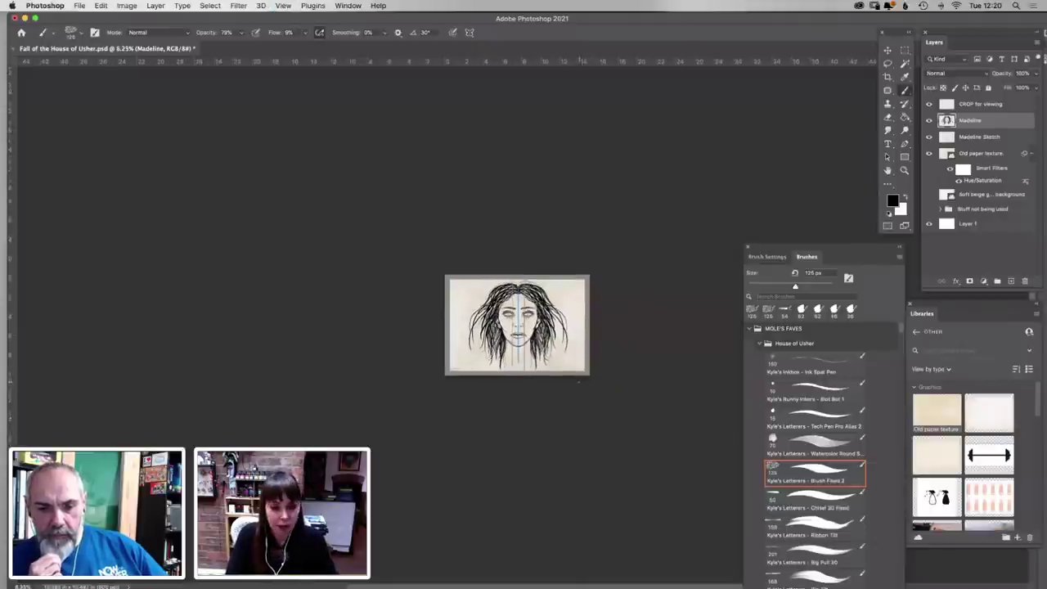
pyautogui.press('super+plus')
pyautogui.press('super+plus')
pyautogui.press('super+plus')
pyautogui.press('super+plus')
pyautogui.press('super+plus')
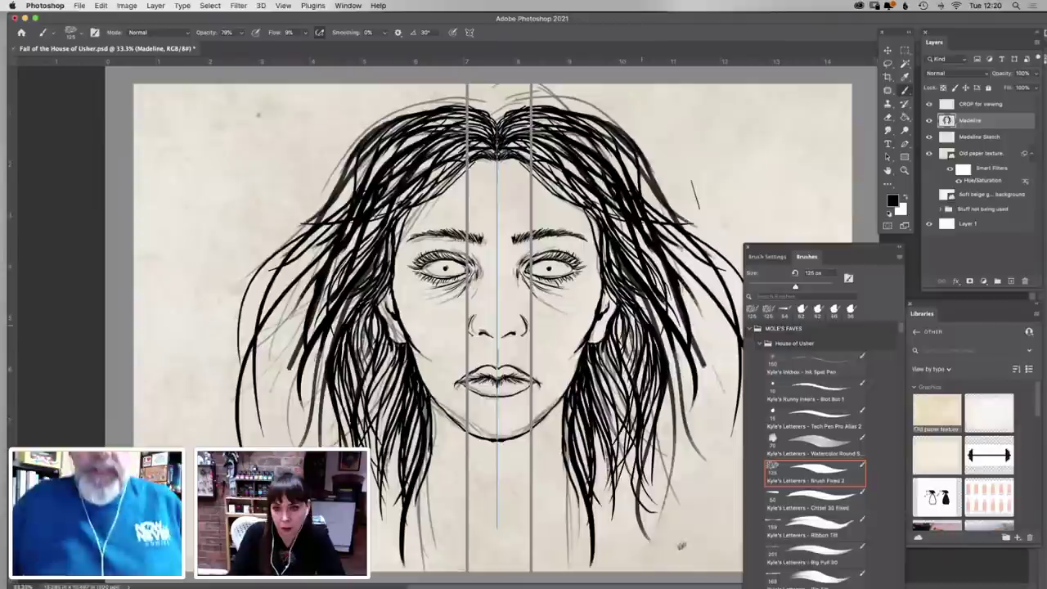
# Paint further semi-opaque strands through the lower locks and out toward the shoulders, and save the document
pyautogui.moveTo(614, 314)
pyautogui.mouseDown()
pyautogui.moveTo(705, 455)
pyautogui.moveTo(710, 491)
pyautogui.mouseUp()
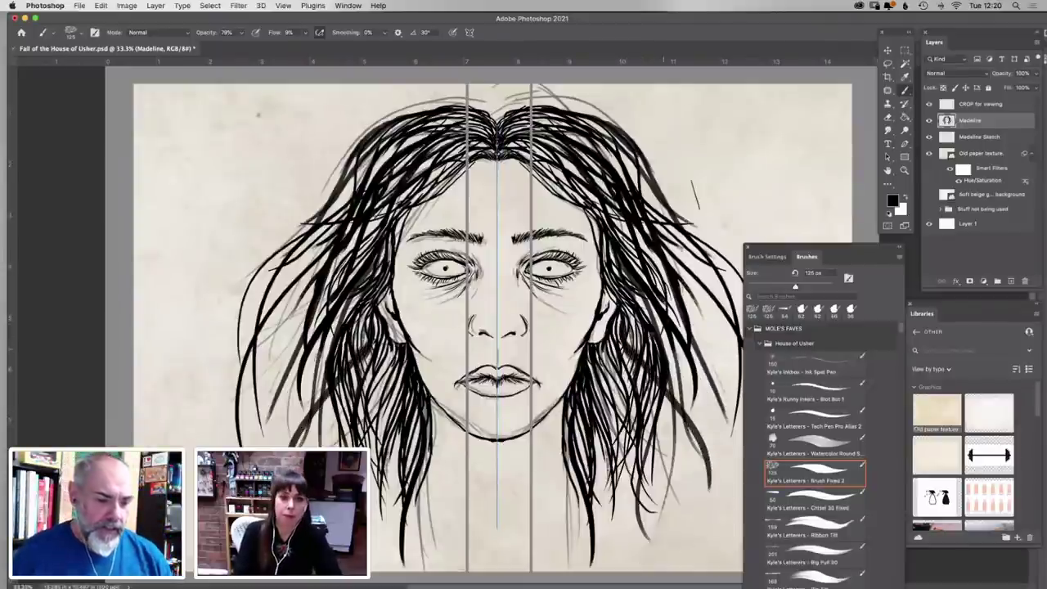
pyautogui.moveTo(620, 335); pyautogui.dragTo(693, 529)
pyautogui.moveTo(572, 406)
pyautogui.mouseDown()
pyautogui.moveTo(588, 483)
pyautogui.moveTo(588, 458)
pyautogui.moveTo(612, 497)
pyautogui.mouseUp()
pyautogui.moveTo(614, 319)
pyautogui.mouseDown()
pyautogui.moveTo(619, 359)
pyautogui.moveTo(606, 363)
pyautogui.moveTo(628, 425)
pyautogui.mouseUp()
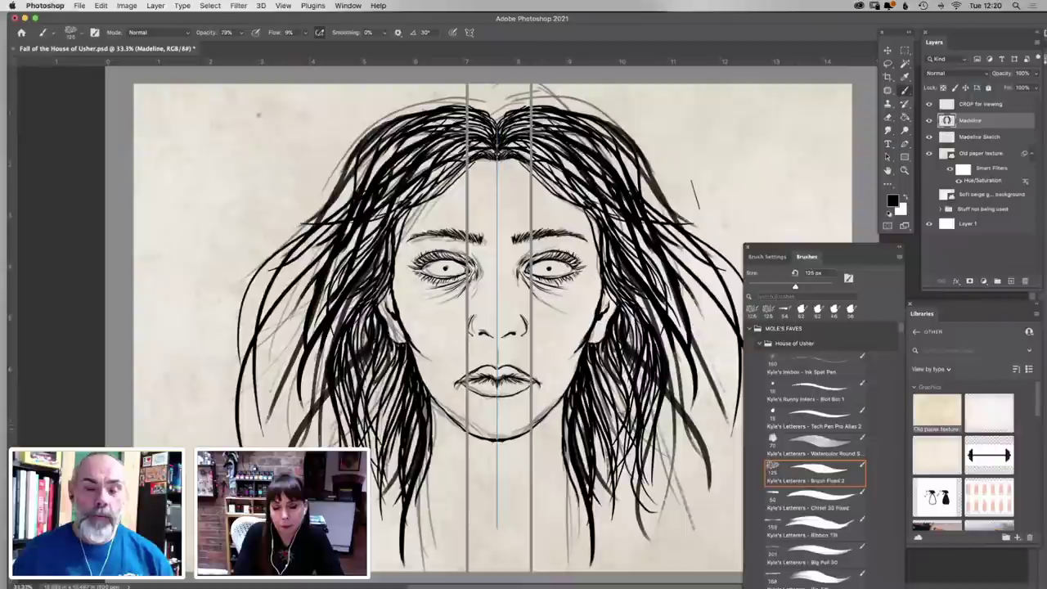
pyautogui.moveTo(597, 347); pyautogui.dragTo(613, 384)
pyautogui.press('super+s')
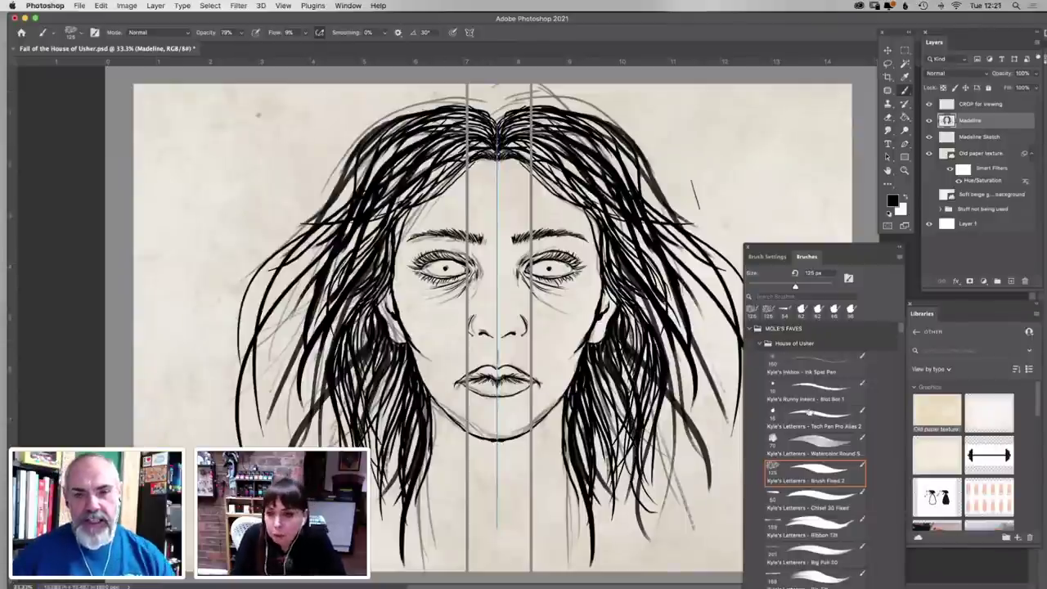
# Try the Watercolor Round brush on the lower locks, sample Big Pull 30, and return to Brush Fixed 2
pyautogui.click(818, 446)
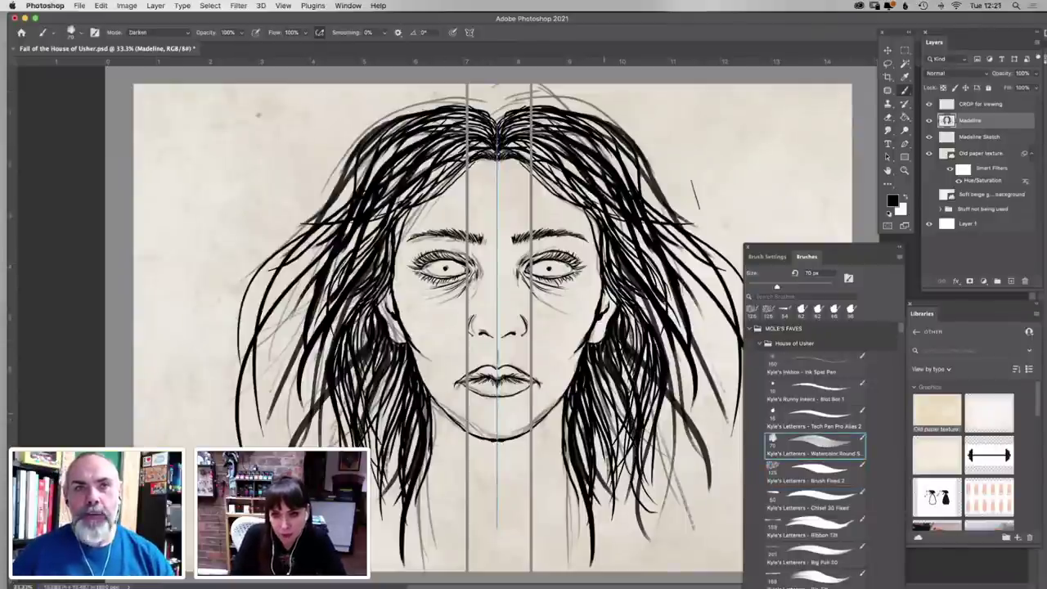
pyautogui.moveTo(605, 376); pyautogui.dragTo(611, 414)
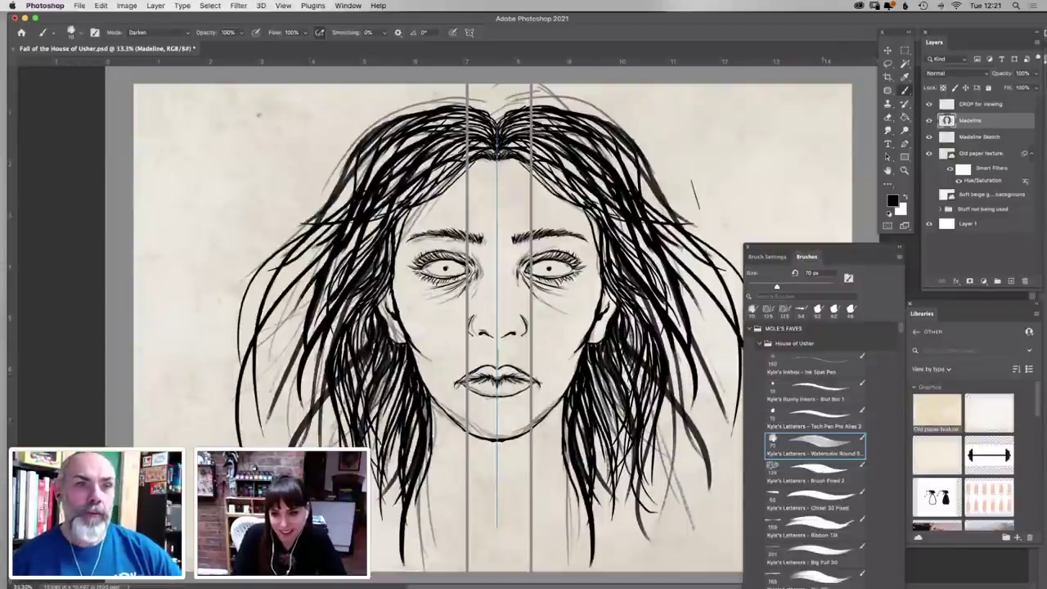
pyautogui.click(818, 555)
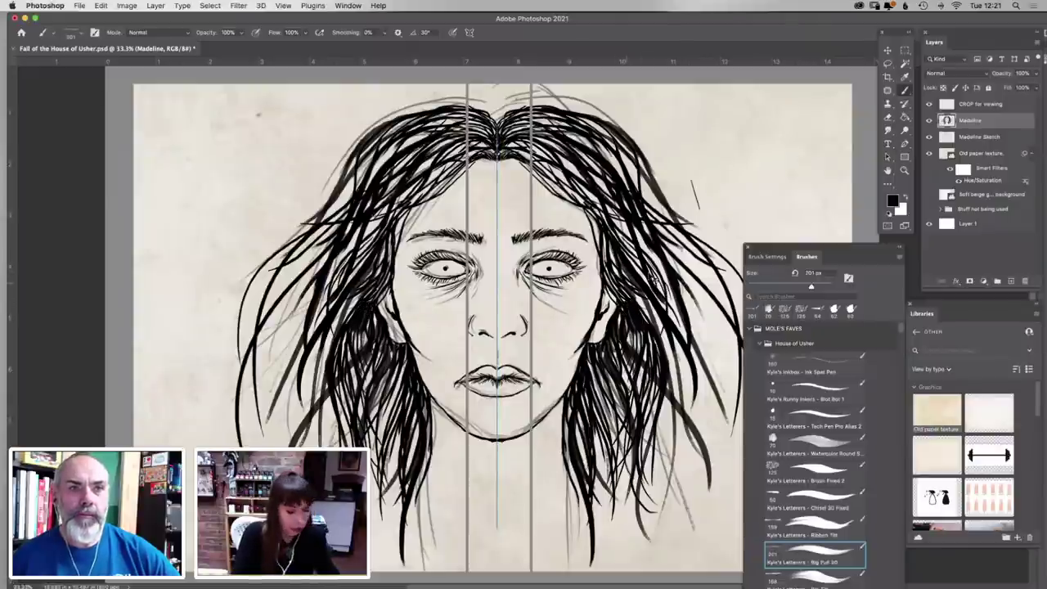
pyautogui.click(801, 473)
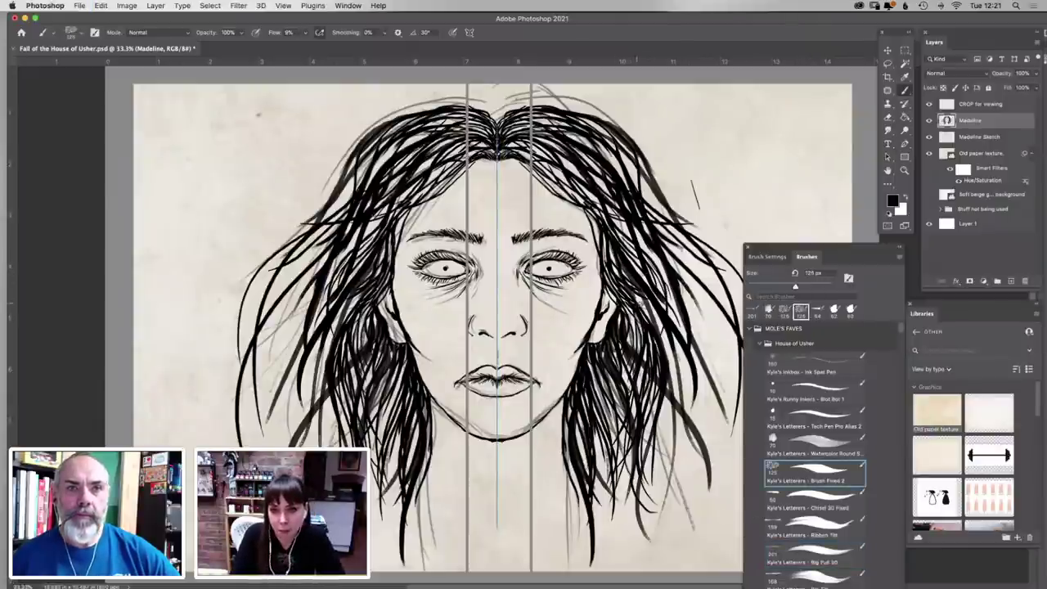
# Reduce the brush size to 94 px and paint a finer strand down through the lower locks
pyautogui.rightClick(642, 307)
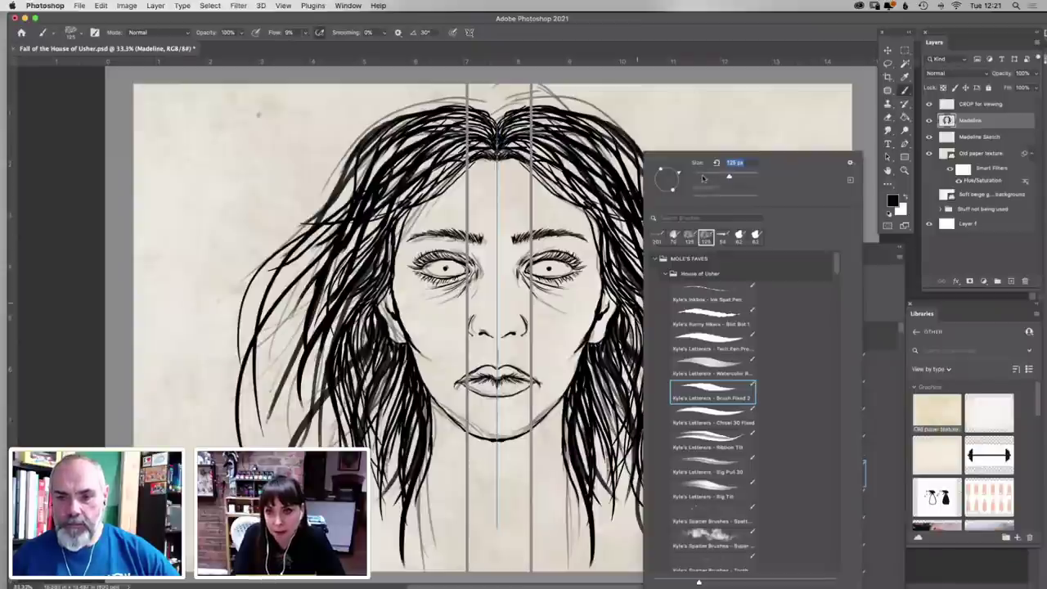
pyautogui.moveTo(729, 177); pyautogui.dragTo(723, 179)
pyautogui.click(593, 351)
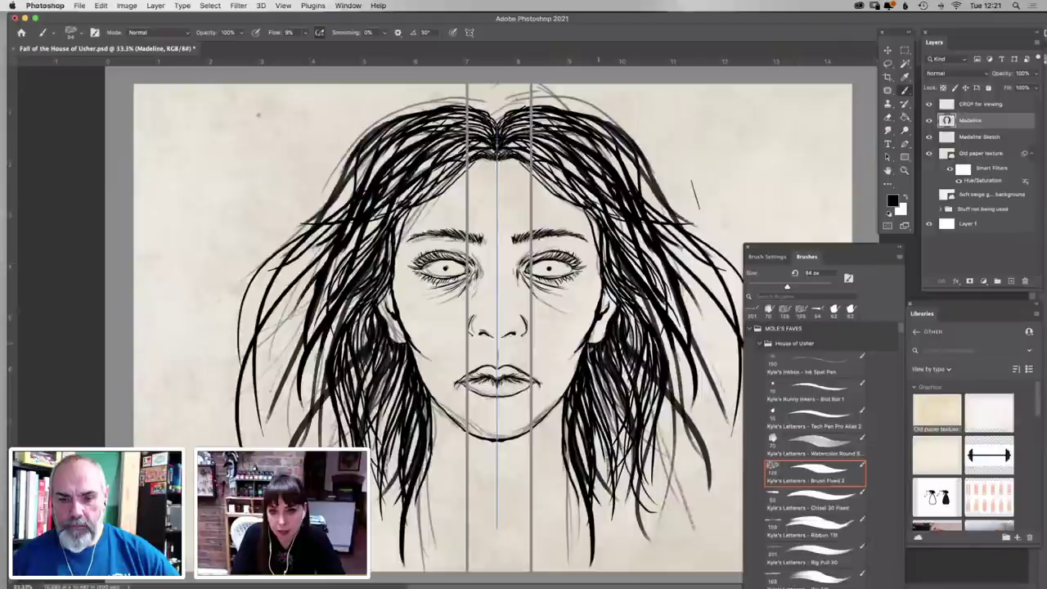
pyautogui.moveTo(641, 440); pyautogui.dragTo(638, 502)
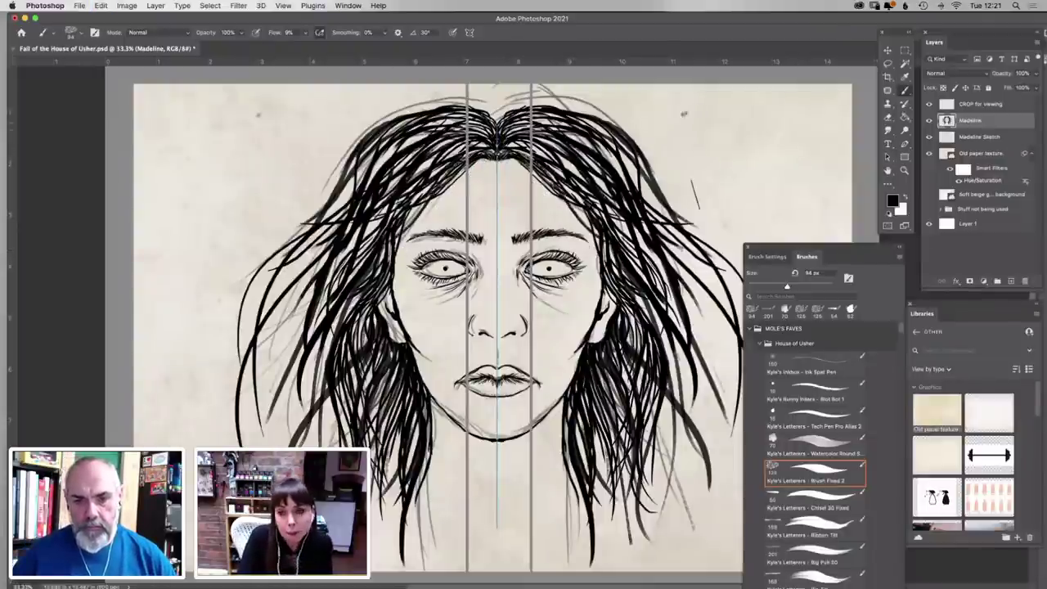
# Reduce the brush size to 75 px and paint strands along the forehead hairline from the center parting toward the temples
pyautogui.rightClick(669, 204)
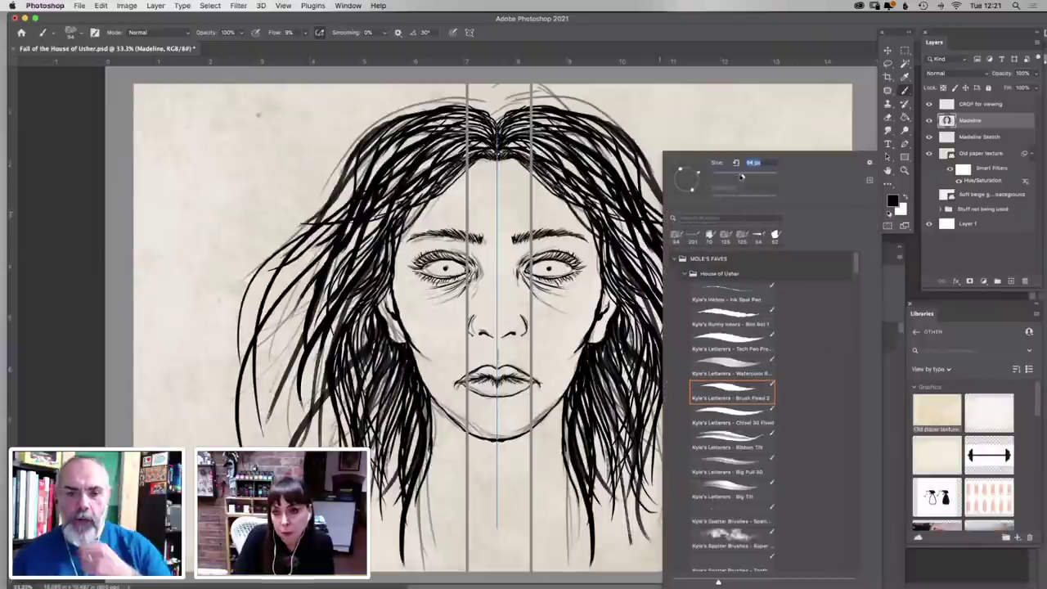
pyautogui.press('Escape')
pyautogui.moveTo(532, 170); pyautogui.dragTo(594, 228)
pyautogui.moveTo(504, 158); pyautogui.dragTo(592, 231)
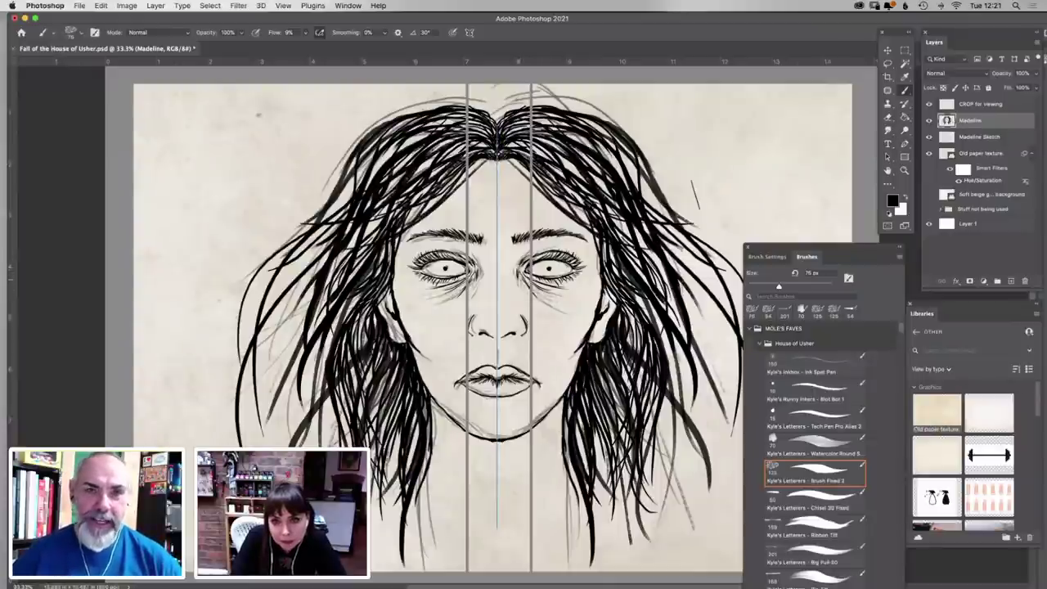
# Shade under the inner eye corners, set the brush to 45% opacity and 102 px, and shade the upper eyelids
pyautogui.moveTo(520, 272); pyautogui.dragTo(543, 288)
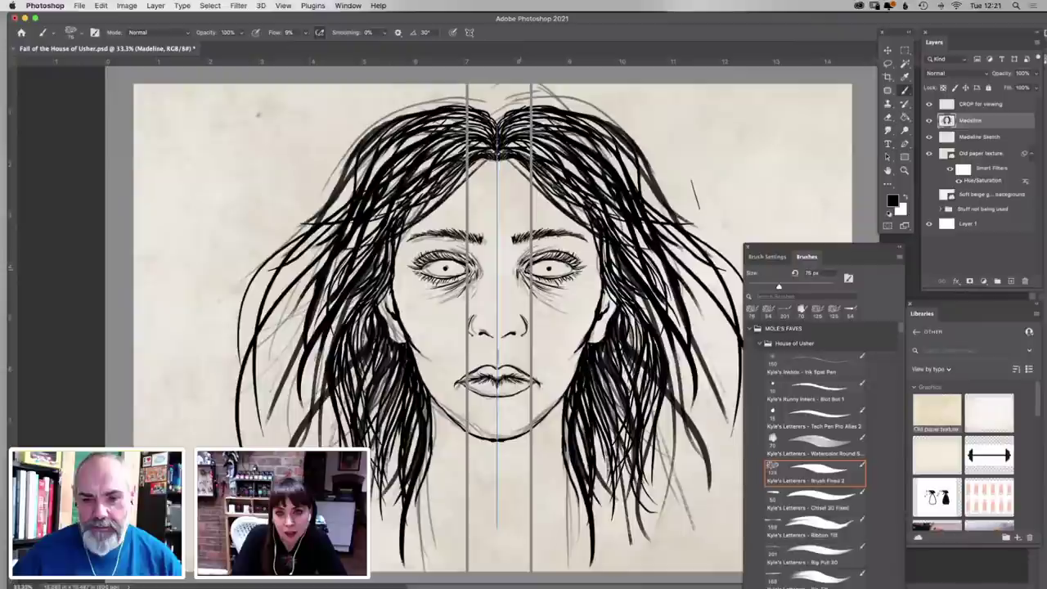
pyautogui.click(241, 34)
pyautogui.moveTo(221, 45); pyautogui.dragTo(214, 45)
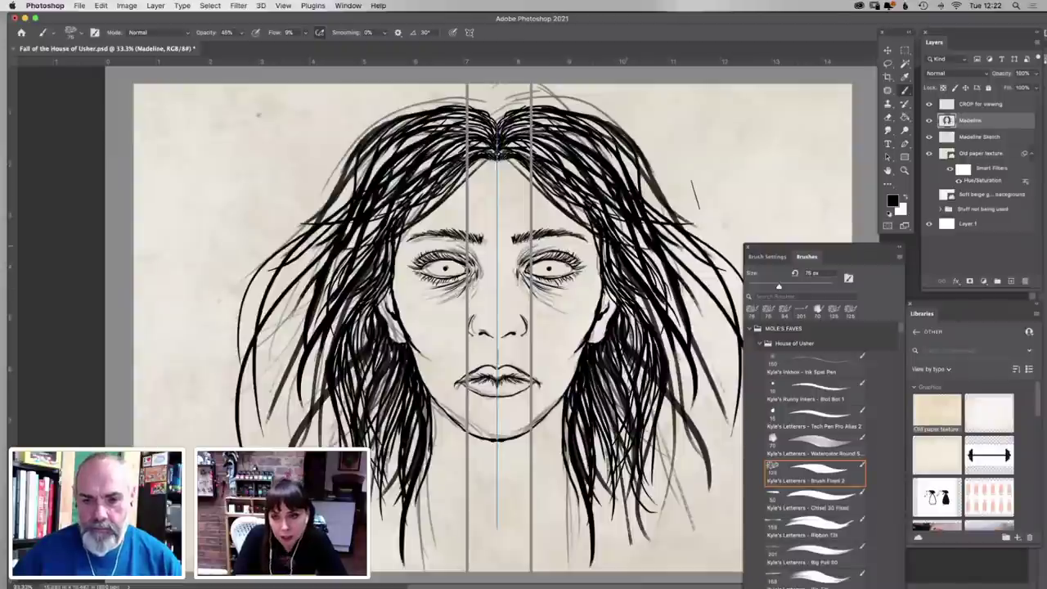
pyautogui.rightClick(652, 204)
pyautogui.click(523, 257)
pyautogui.moveTo(525, 256); pyautogui.dragTo(564, 253)
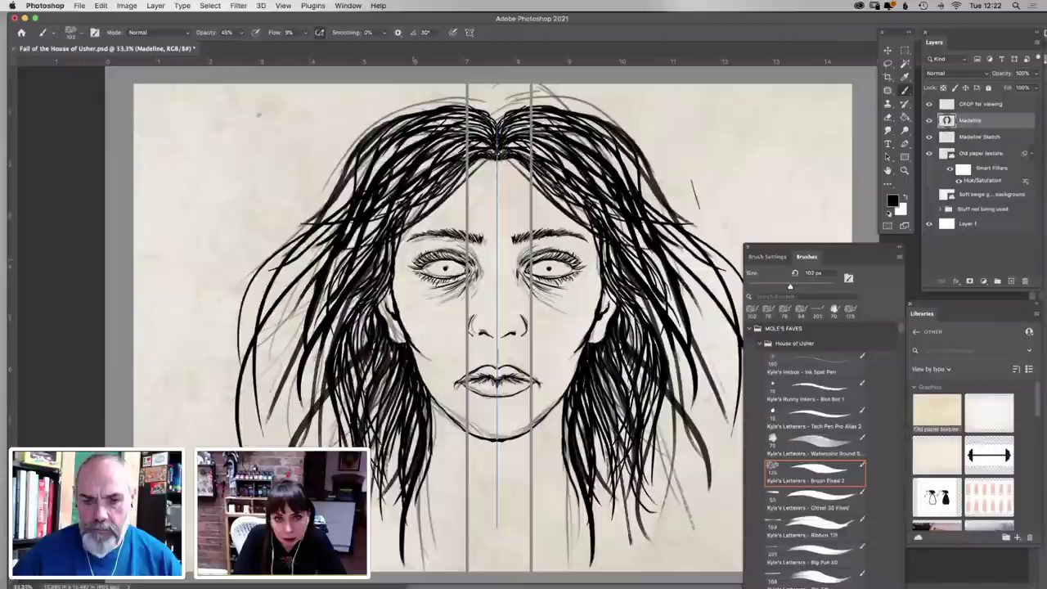
# Try shading strokes beneath the eyes toward the cheeks at 45% opacity
pyautogui.moveTo(422, 275)
pyautogui.mouseDown()
pyautogui.moveTo(460, 283)
pyautogui.moveTo(436, 299)
pyautogui.moveTo(441, 322)
pyautogui.mouseUp()
pyautogui.moveTo(471, 281); pyautogui.dragTo(451, 303)
pyautogui.press('super+z')
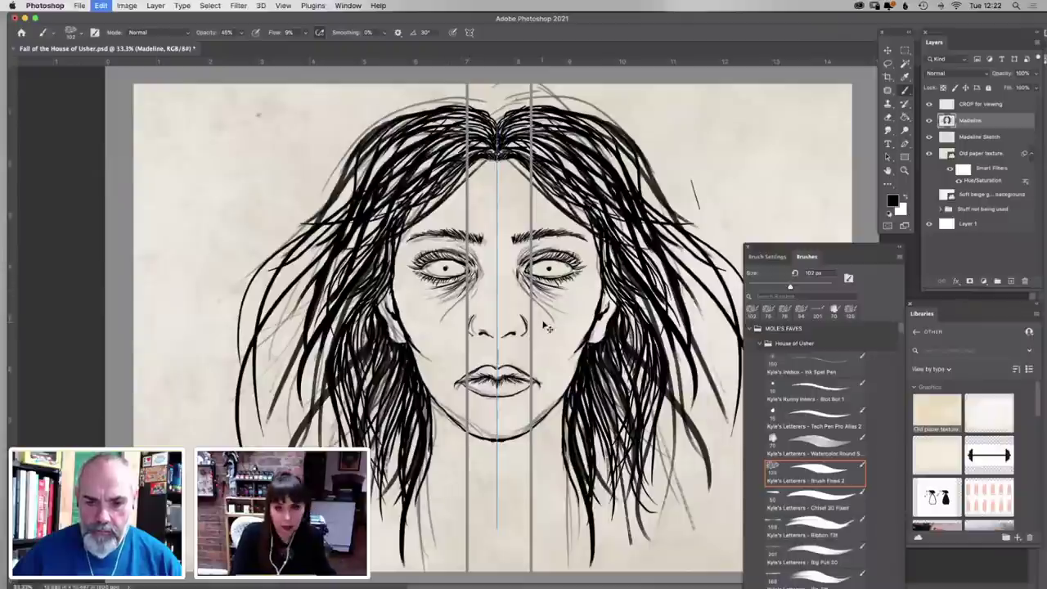
pyautogui.press('super+z')
# Deepen the soft shading at the inner eye corners, on the upper lids, and at the temples beside the eyes
pyautogui.moveTo(472, 266)
pyautogui.mouseDown()
pyautogui.moveTo(474, 277)
pyautogui.moveTo(523, 266)
pyautogui.mouseUp()
pyautogui.moveTo(457, 262); pyautogui.dragTo(450, 258)
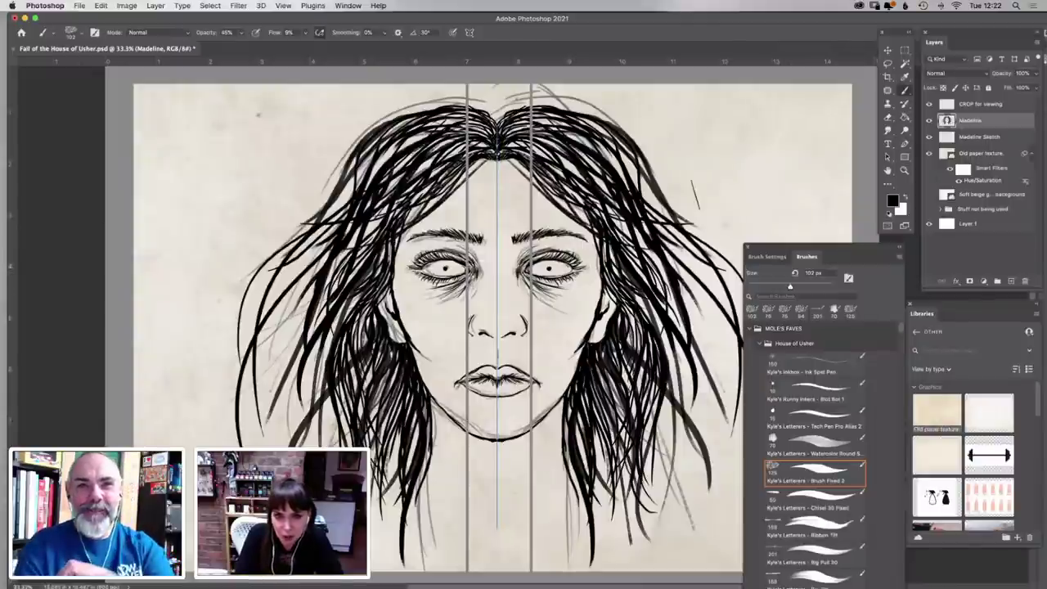
pyautogui.moveTo(410, 269); pyautogui.dragTo(397, 273)
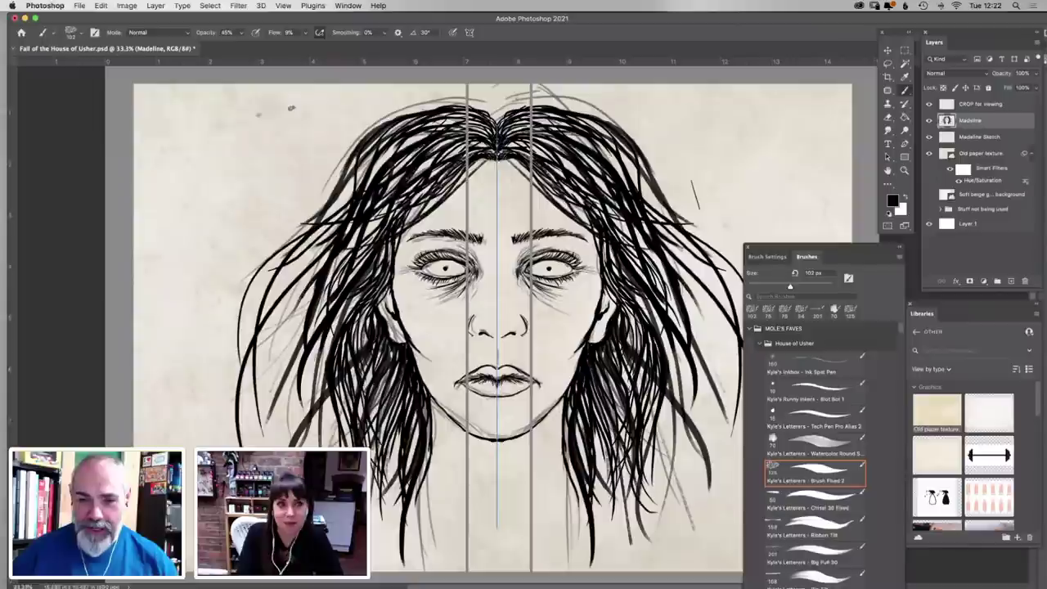
# Lower the brush opacity to 11%, enlarge the brush to 175 px, and add faint shading at the temple beside the eye
pyautogui.click(243, 32)
pyautogui.click(226, 46)
pyautogui.click(473, 370)
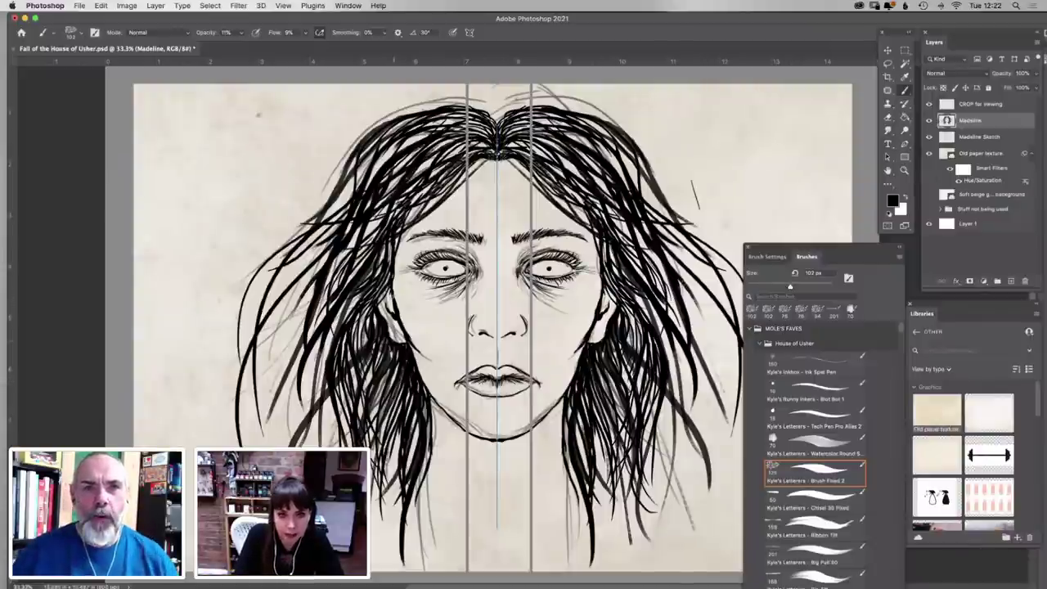
pyautogui.rightClick(396, 267)
pyautogui.click(507, 177)
pyautogui.click(396, 270)
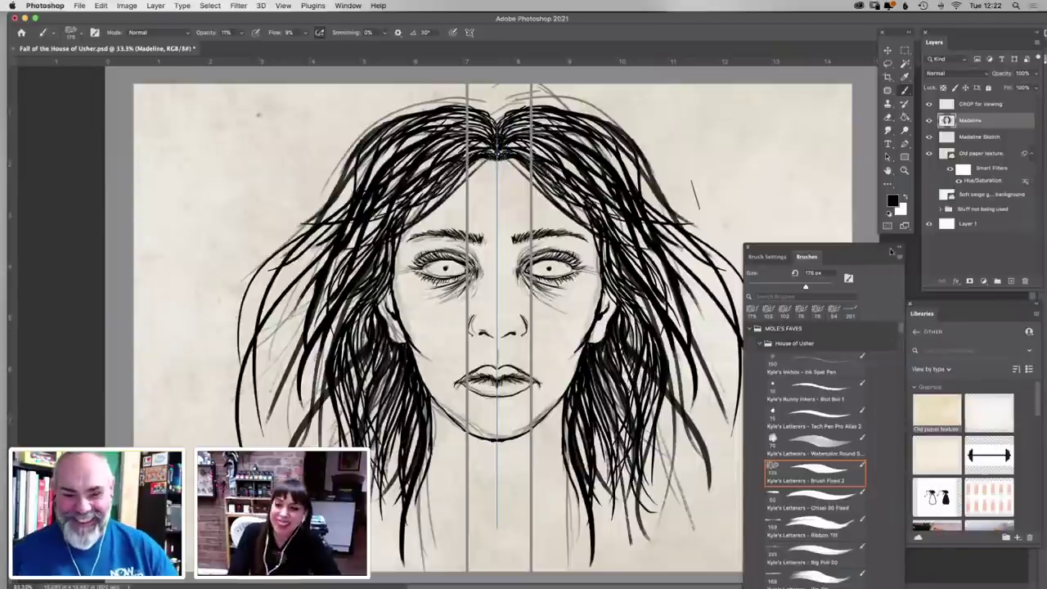
# Bring the brush library fully into view, choose Spatter Brushes - Super Wet 2 from the House of Usher folder, and set its opacity to 54%
pyautogui.moveTo(867, 250)
pyautogui.mouseDown()
pyautogui.moveTo(844, 170)
pyautogui.moveTo(776, 105)
pyautogui.mouseUp()
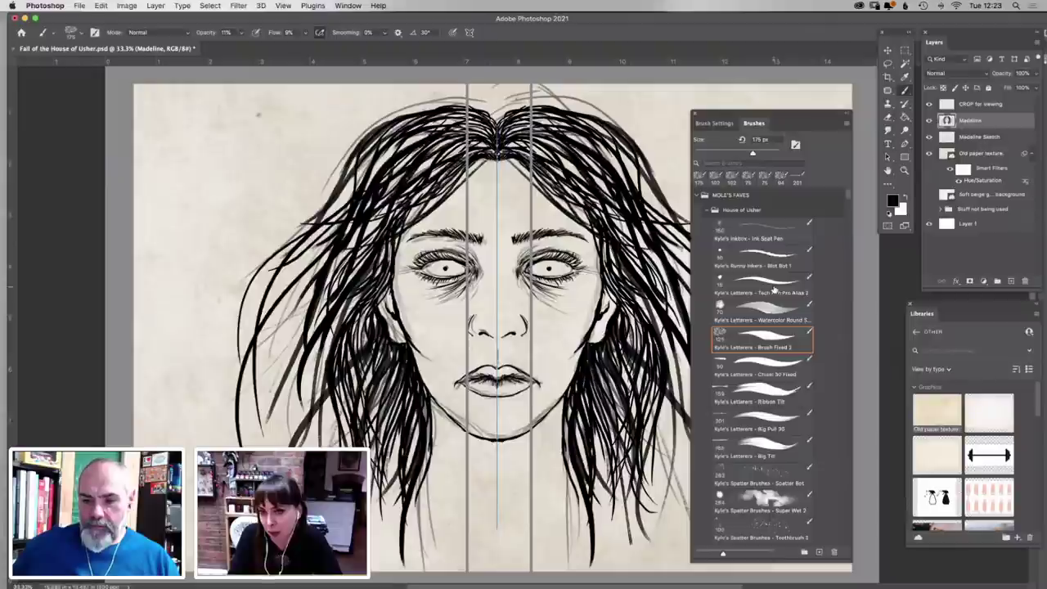
pyautogui.click(707, 210)
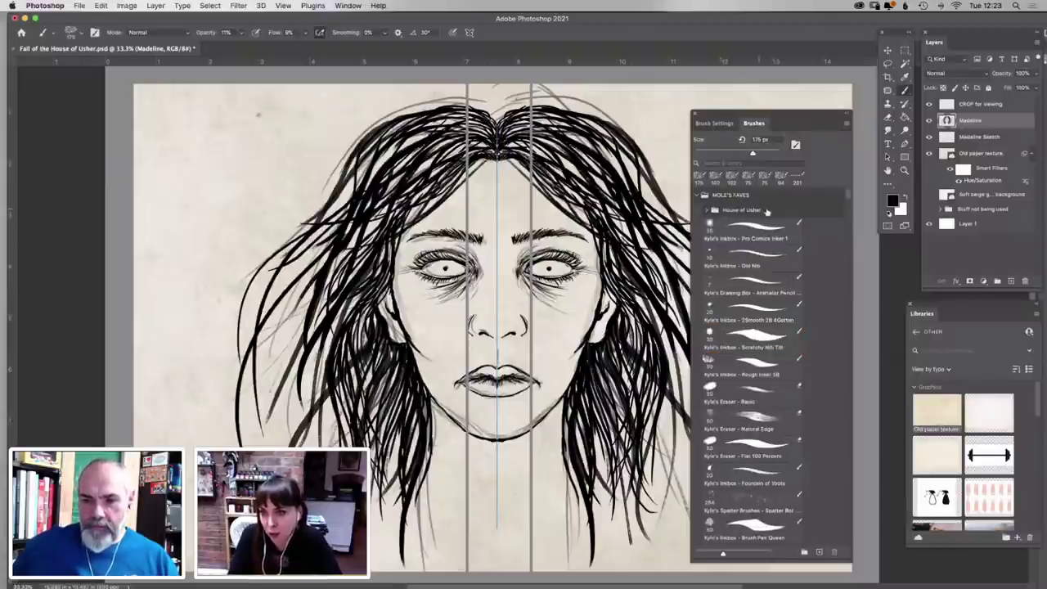
pyautogui.click(705, 211)
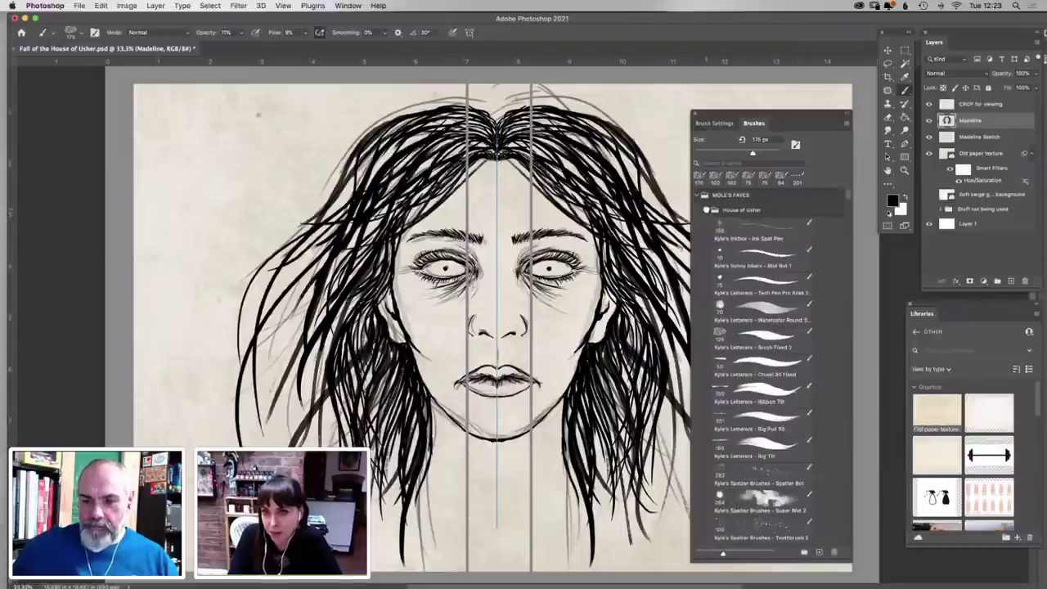
pyautogui.click(707, 210)
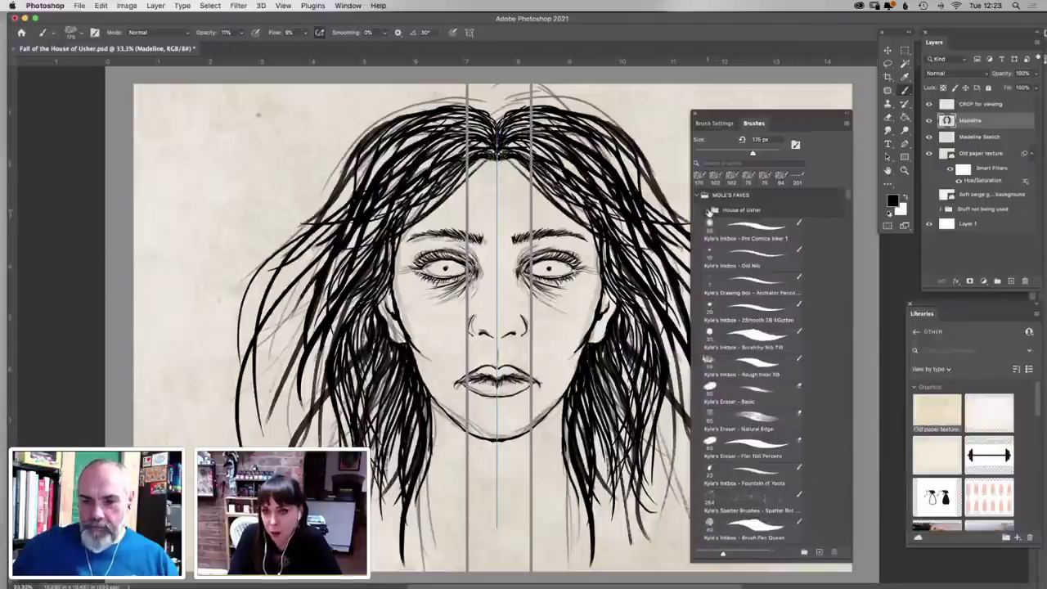
pyautogui.click(708, 210)
pyautogui.click(777, 499)
pyautogui.click(241, 32)
pyautogui.click(219, 46)
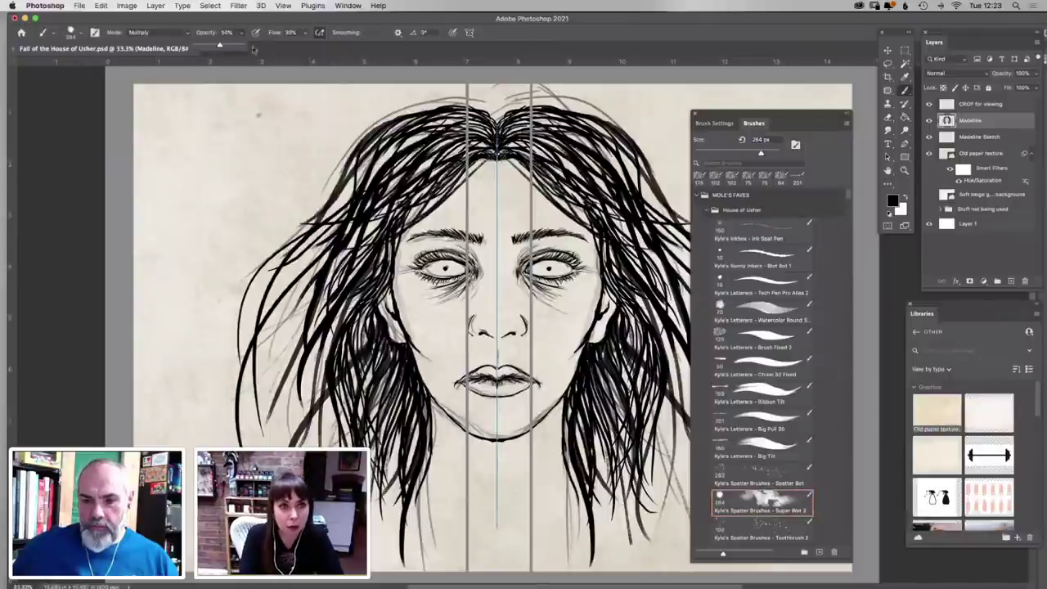
pyautogui.rightClick(486, 149)
# Add a new layer between Madeline and Madeline Sketch and name it Wash
pyautogui.click(970, 139)
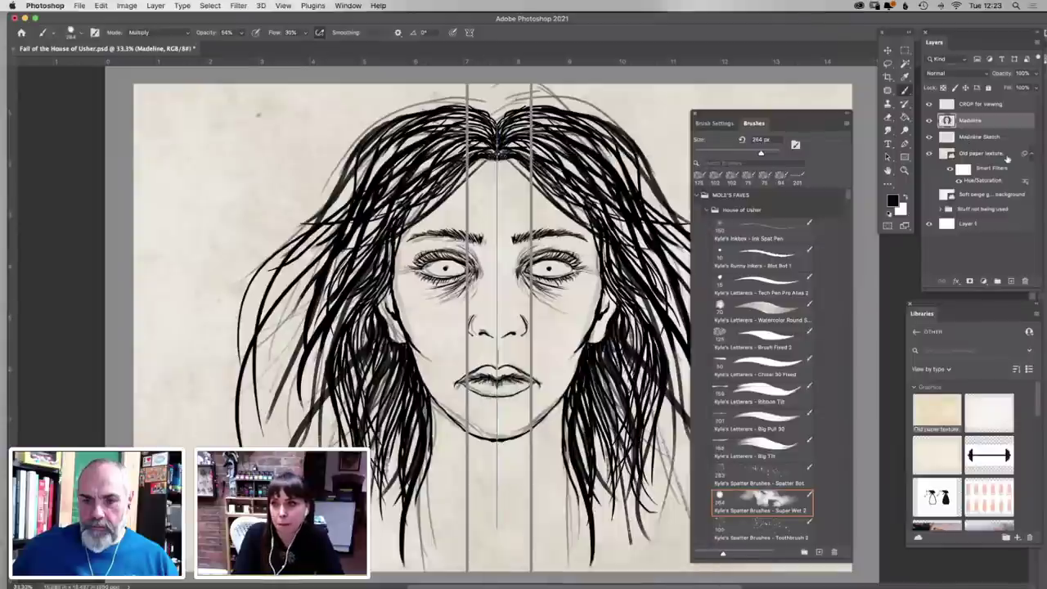
pyautogui.click(1012, 281)
pyautogui.doubleClick(969, 137)
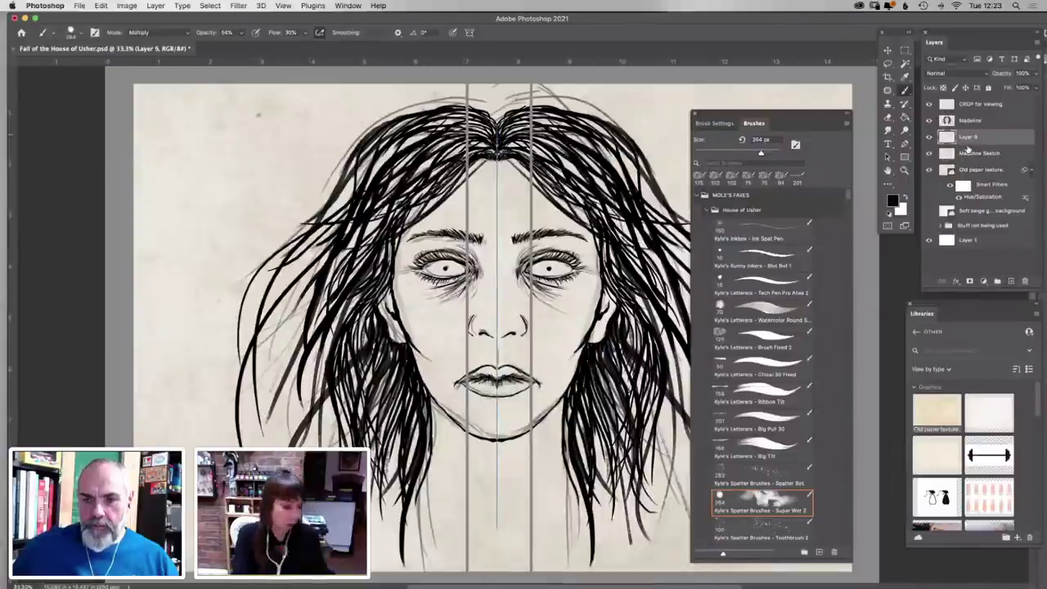
pyautogui.write('Wash')
pyautogui.press('Return')
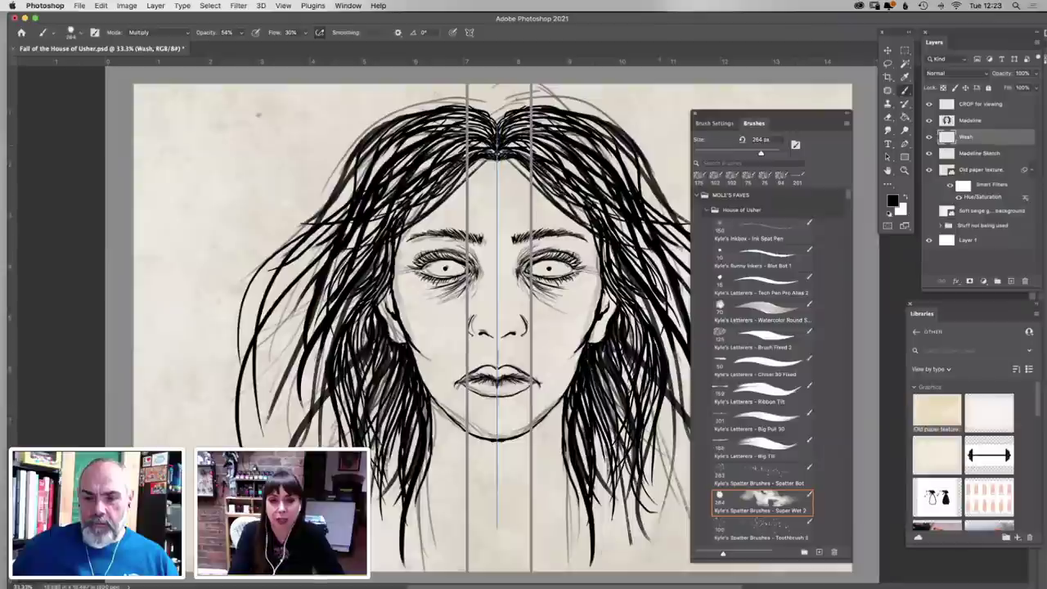
# Enlarge the wet brush to 412 px and apply a wash to the upper forehead below the center parting
pyautogui.rightClick(488, 151)
pyautogui.moveTo(589, 178); pyautogui.dragTo(594, 177)
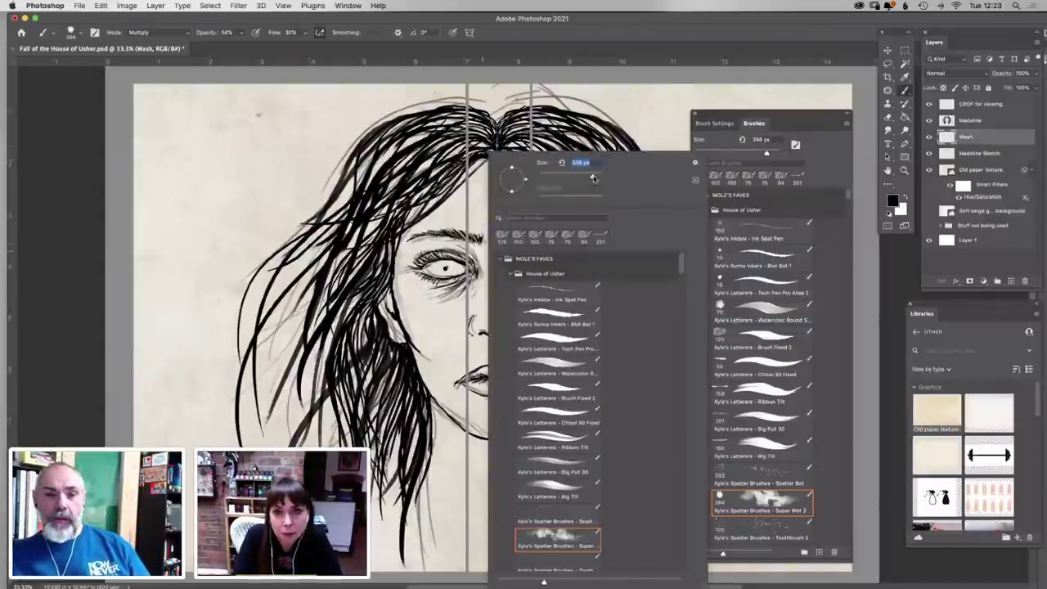
pyautogui.click(473, 157)
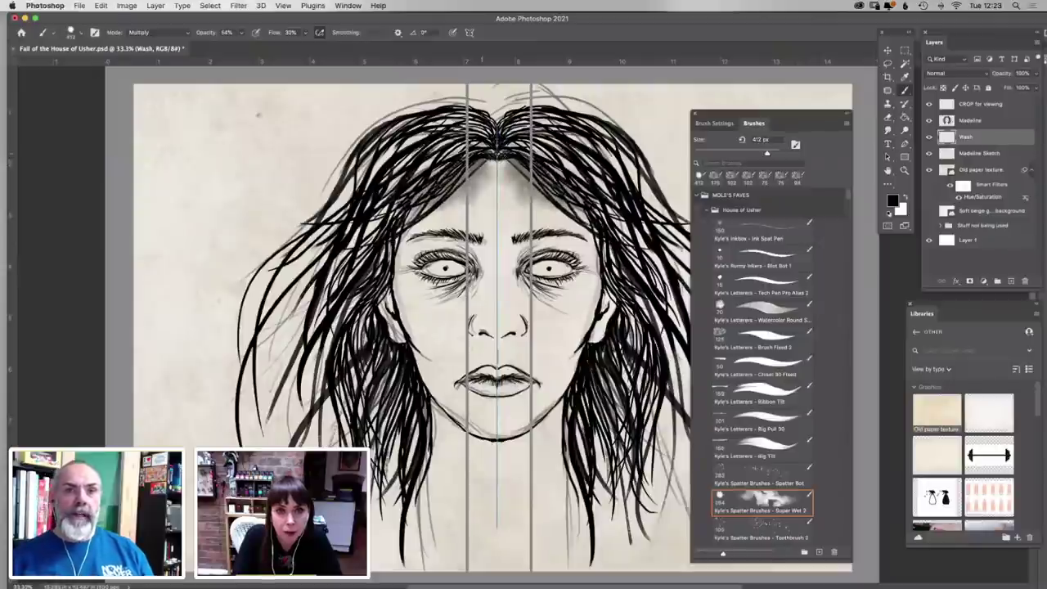
# Set the wet brush size to 162 px and paint wash shading along the temples and outer cheeks
pyautogui.rightClick(499, 177)
pyautogui.write('162')
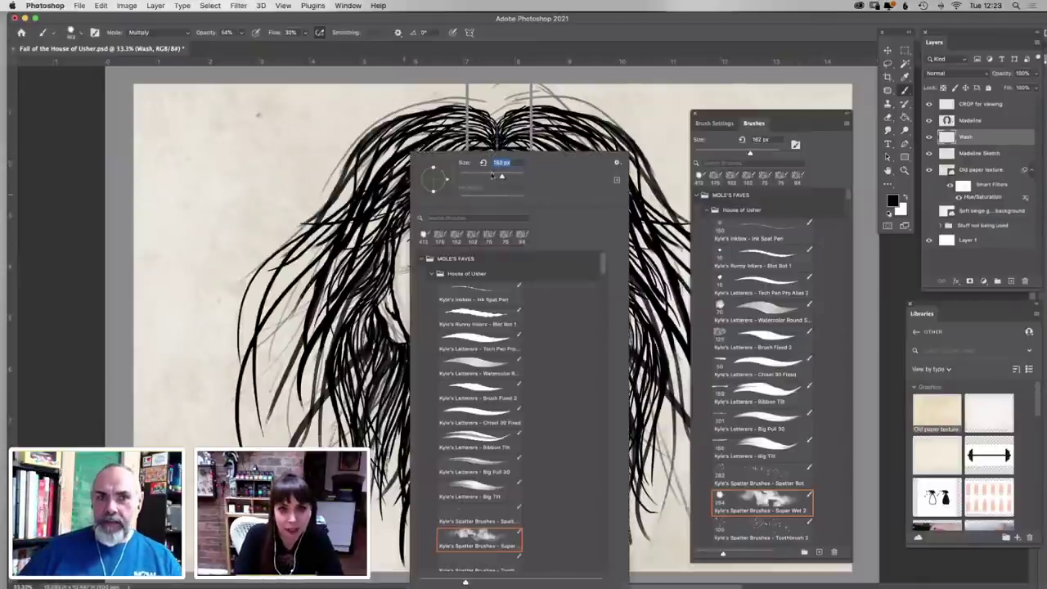
pyautogui.press('Return')
pyautogui.moveTo(405, 234); pyautogui.dragTo(398, 266)
pyautogui.moveTo(596, 282)
pyautogui.mouseDown()
pyautogui.moveTo(586, 233)
pyautogui.moveTo(596, 310)
pyautogui.mouseUp()
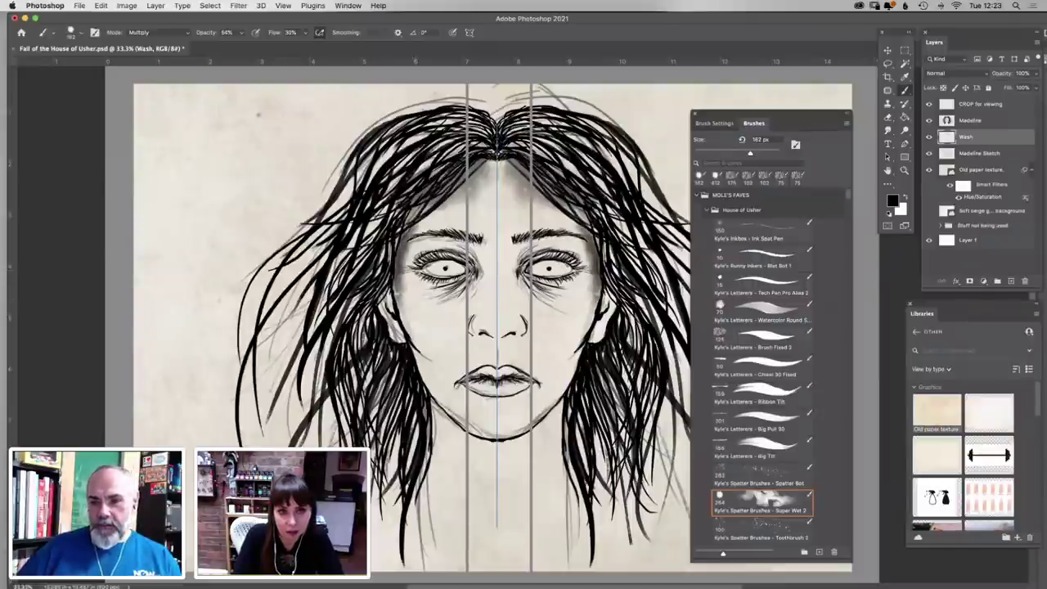
# Set the wet brush to 30% opacity and 185 px, and shade along the cheeks, jawline, chin, and forehead hairline
pyautogui.moveTo(243, 33); pyautogui.dragTo(230, 46)
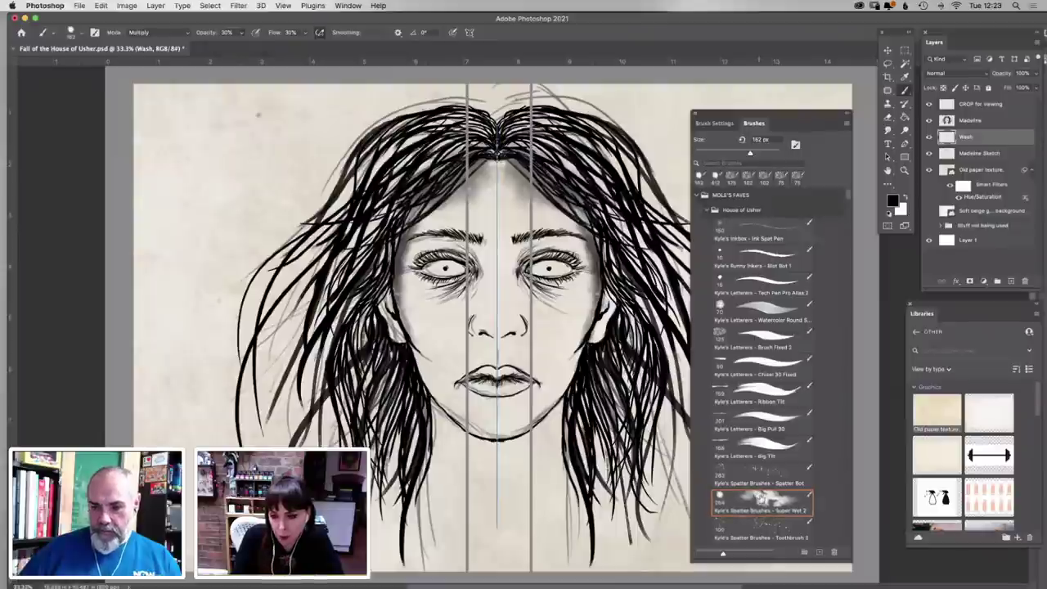
pyautogui.rightClick(409, 300)
pyautogui.moveTo(503, 177); pyautogui.dragTo(508, 176)
pyautogui.click(396, 279)
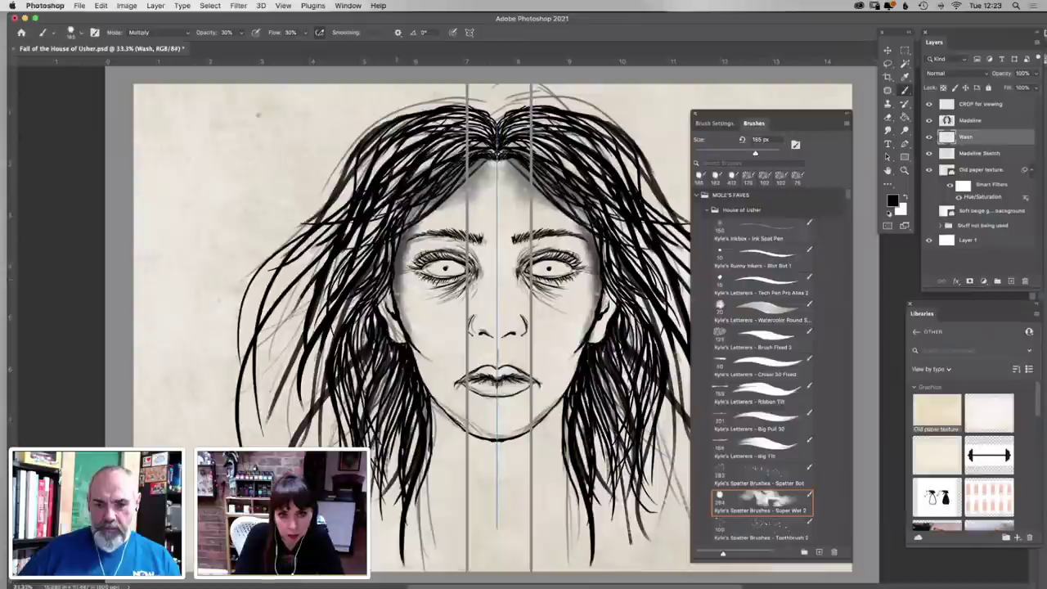
pyautogui.moveTo(401, 287); pyautogui.dragTo(425, 373)
pyautogui.moveTo(401, 312); pyautogui.dragTo(421, 348)
pyautogui.moveTo(573, 353)
pyautogui.mouseDown()
pyautogui.moveTo(565, 393)
pyautogui.moveTo(540, 421)
pyautogui.mouseUp()
pyautogui.moveTo(442, 399)
pyautogui.mouseDown()
pyautogui.moveTo(457, 417)
pyautogui.moveTo(519, 421)
pyautogui.mouseUp()
pyautogui.moveTo(582, 221); pyautogui.dragTo(578, 211)
pyautogui.moveTo(562, 175); pyautogui.dragTo(552, 168)
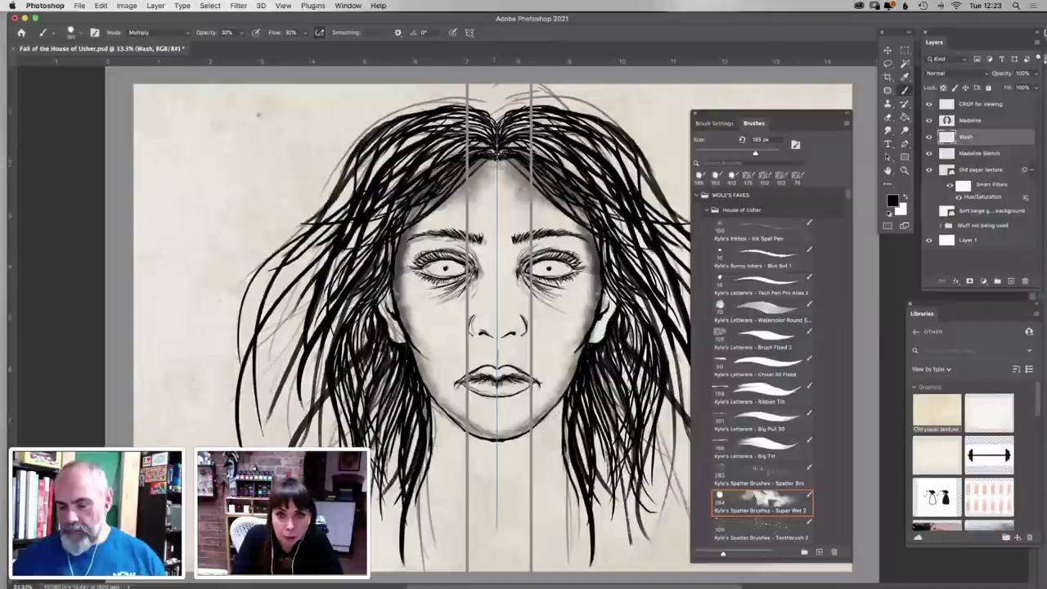
# Deepen the wash on the outer cheeks and build dark shading around the eye sockets and across the nose bridge
pyautogui.moveTo(588, 276); pyautogui.dragTo(591, 328)
pyautogui.moveTo(417, 332); pyautogui.dragTo(429, 350)
pyautogui.moveTo(469, 281)
pyautogui.mouseDown()
pyautogui.moveTo(426, 295)
pyautogui.moveTo(440, 247)
pyautogui.moveTo(430, 245)
pyautogui.mouseUp()
pyautogui.moveTo(521, 258); pyautogui.dragTo(584, 252)
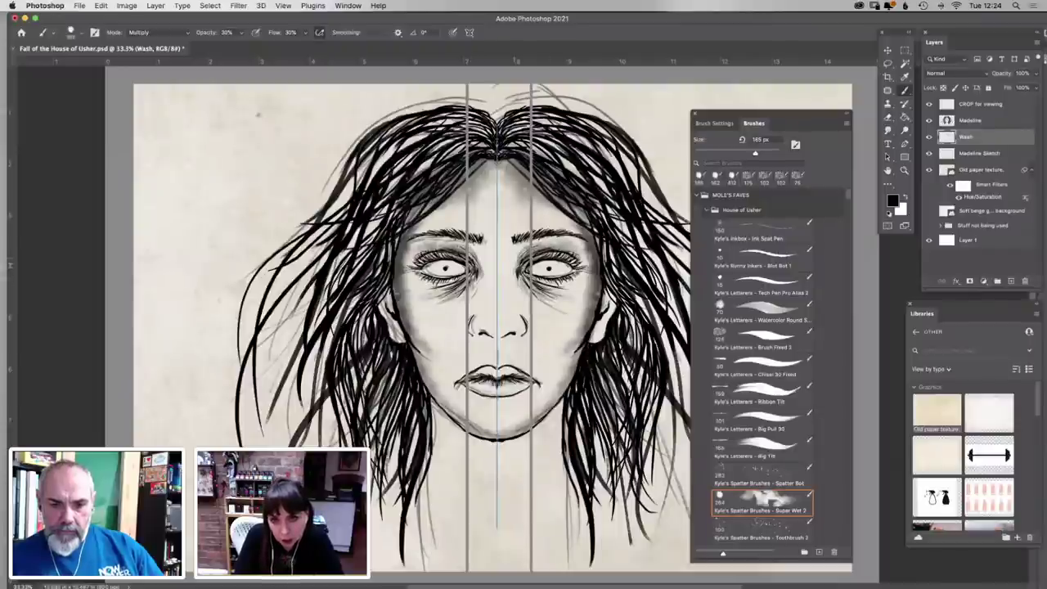
pyautogui.moveTo(516, 260)
pyautogui.mouseDown()
pyautogui.moveTo(521, 291)
pyautogui.moveTo(478, 254)
pyautogui.mouseUp()
pyautogui.moveTo(441, 309)
pyautogui.mouseDown()
pyautogui.moveTo(451, 302)
pyautogui.moveTo(427, 309)
pyautogui.moveTo(410, 295)
pyautogui.mouseUp()
pyautogui.moveTo(382, 262); pyautogui.dragTo(399, 264)
pyautogui.moveTo(588, 263)
pyautogui.mouseDown()
pyautogui.moveTo(406, 264)
pyautogui.moveTo(394, 297)
pyautogui.moveTo(397, 276)
pyautogui.moveTo(412, 270)
pyautogui.mouseUp()
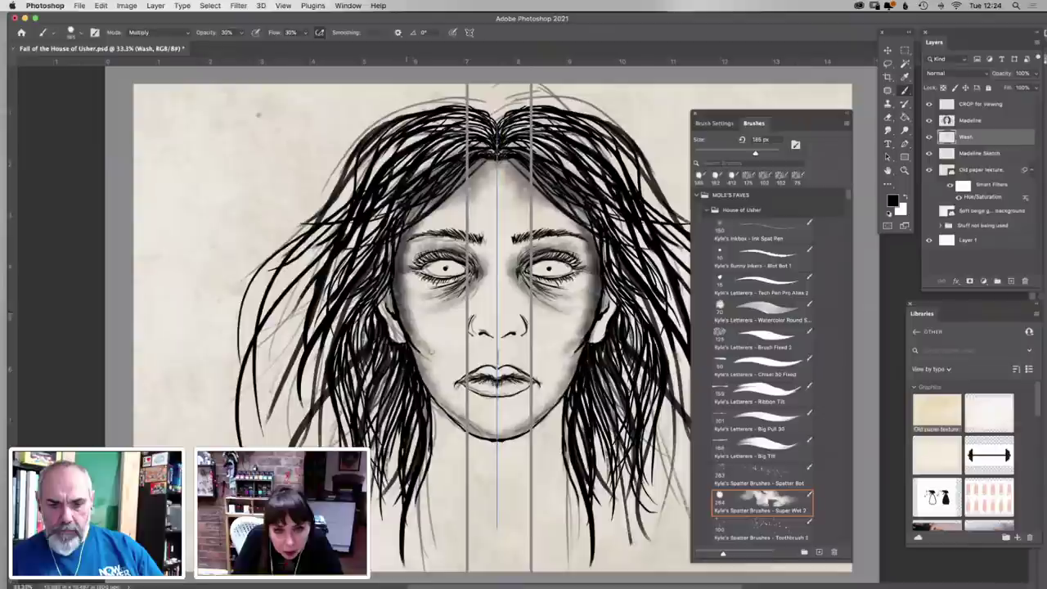
# Set the wet brush to 194 px and paint wash along the cheeks, neck sides, mouth area and under the chin
pyautogui.rightClick(602, 175)
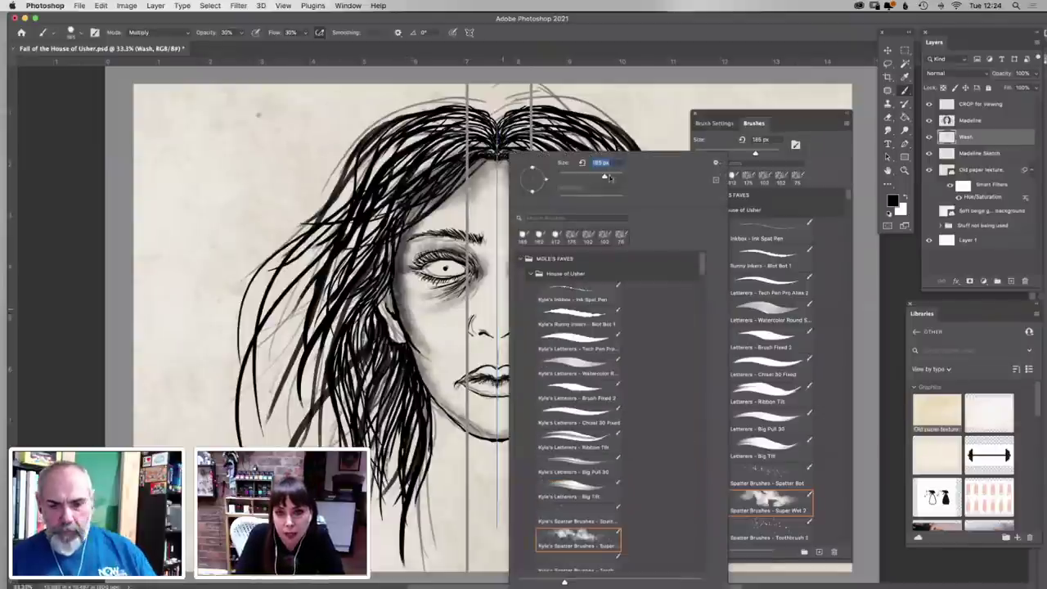
pyautogui.moveTo(605, 176); pyautogui.dragTo(605, 176)
pyautogui.press('Return')
pyautogui.moveTo(581, 293)
pyautogui.mouseDown()
pyautogui.moveTo(566, 339)
pyautogui.moveTo(576, 356)
pyautogui.moveTo(558, 385)
pyautogui.moveTo(579, 354)
pyautogui.mouseUp()
pyautogui.moveTo(425, 364)
pyautogui.mouseDown()
pyautogui.moveTo(429, 399)
pyautogui.moveTo(471, 437)
pyautogui.moveTo(433, 413)
pyautogui.mouseUp()
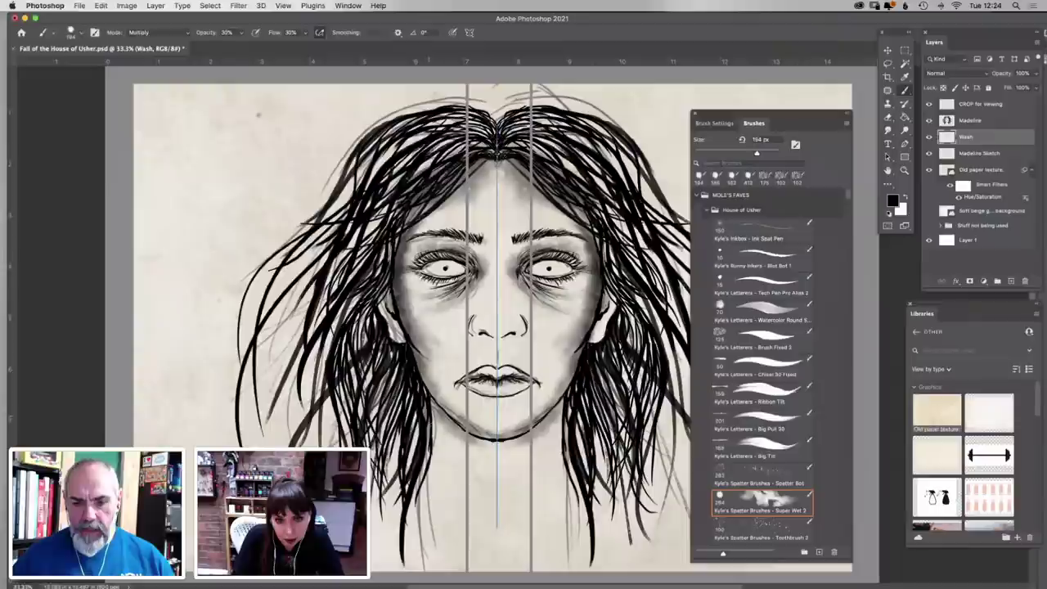
pyautogui.moveTo(560, 410); pyautogui.dragTo(553, 452)
pyautogui.moveTo(566, 406)
pyautogui.mouseDown()
pyautogui.moveTo(558, 429)
pyautogui.moveTo(580, 536)
pyautogui.mouseUp()
pyautogui.moveTo(439, 409); pyautogui.dragTo(417, 506)
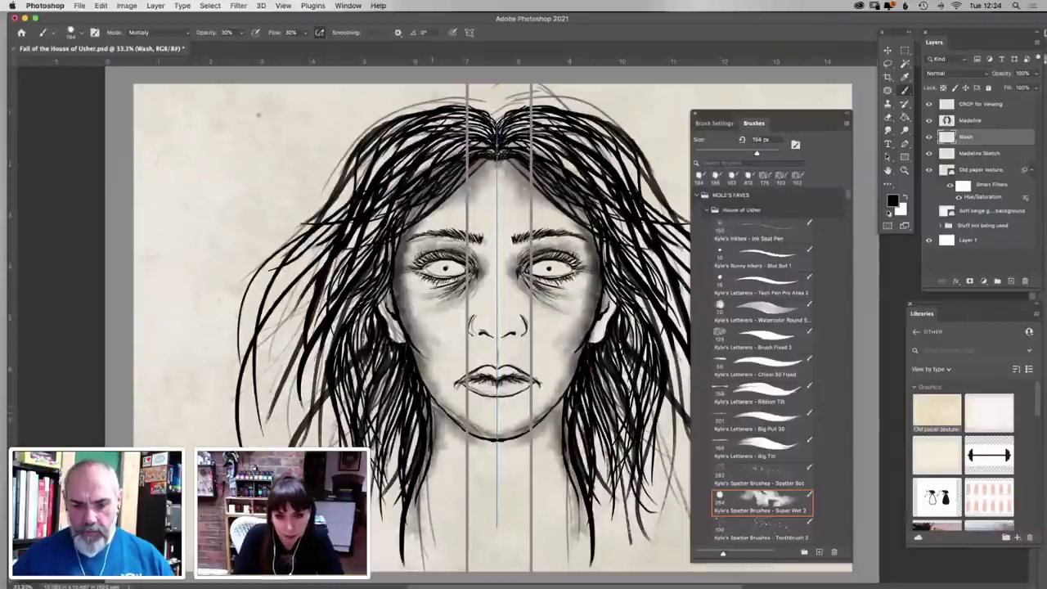
pyautogui.moveTo(440, 420); pyautogui.dragTo(417, 524)
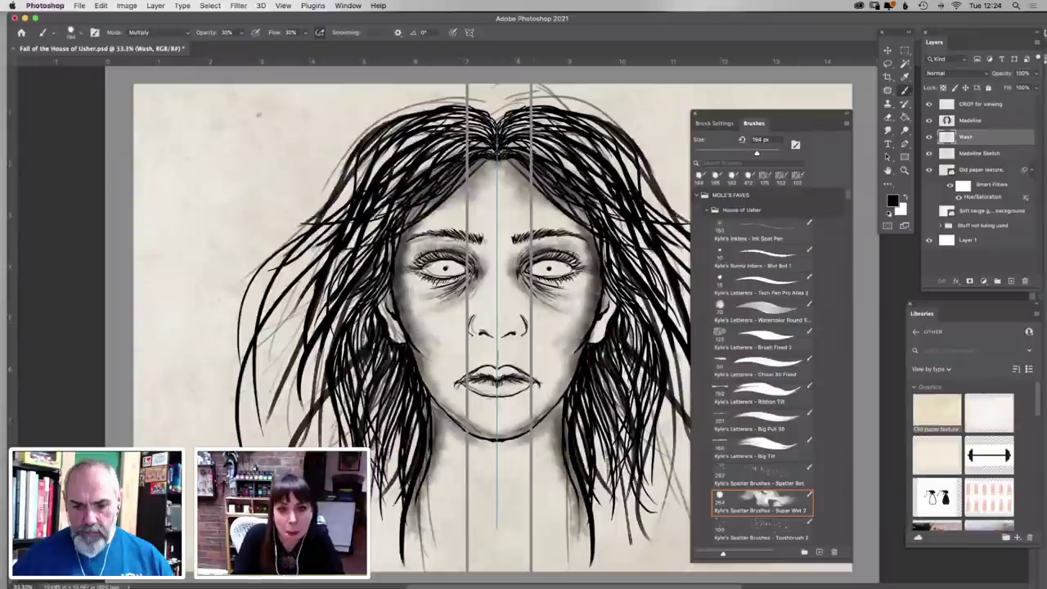
pyautogui.moveTo(525, 321)
pyautogui.mouseDown()
pyautogui.moveTo(483, 339)
pyautogui.moveTo(495, 365)
pyautogui.moveTo(492, 400)
pyautogui.moveTo(480, 399)
pyautogui.moveTo(512, 398)
pyautogui.mouseUp()
pyautogui.moveTo(496, 435)
pyautogui.mouseDown()
pyautogui.moveTo(474, 436)
pyautogui.moveTo(512, 449)
pyautogui.mouseUp()
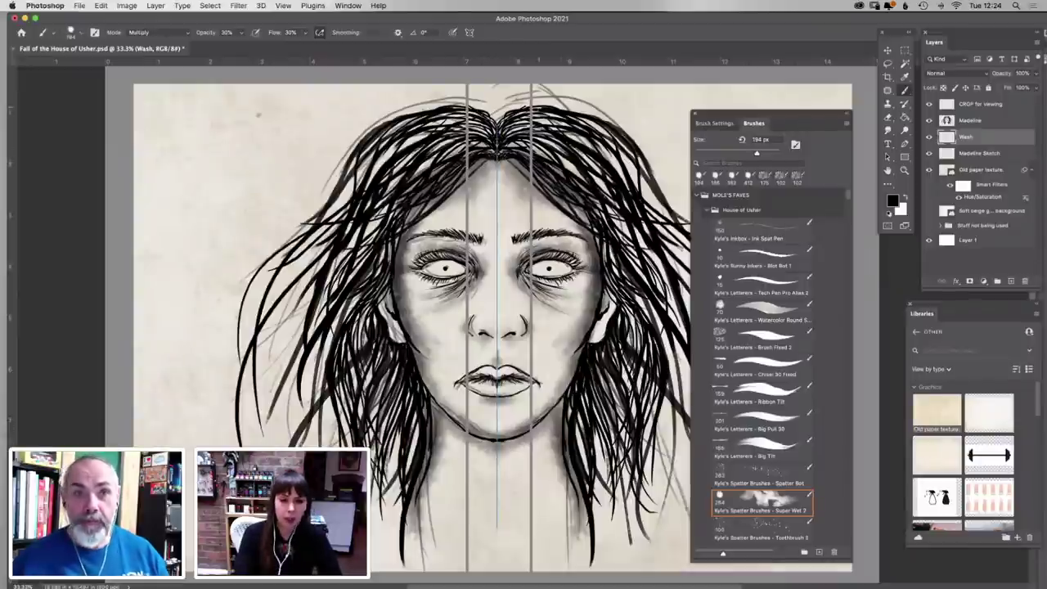
# Hide the Madeline Sketch layer and enlarge the wet brush to 332 px
pyautogui.click(929, 153)
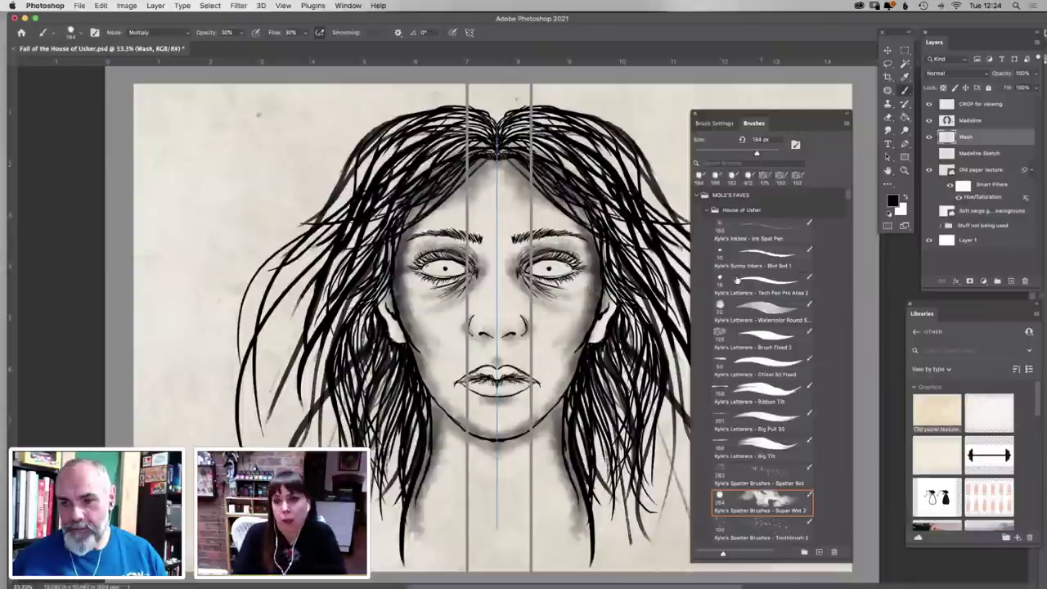
pyautogui.rightClick(484, 331)
pyautogui.moveTo(581, 177); pyautogui.dragTo(589, 176)
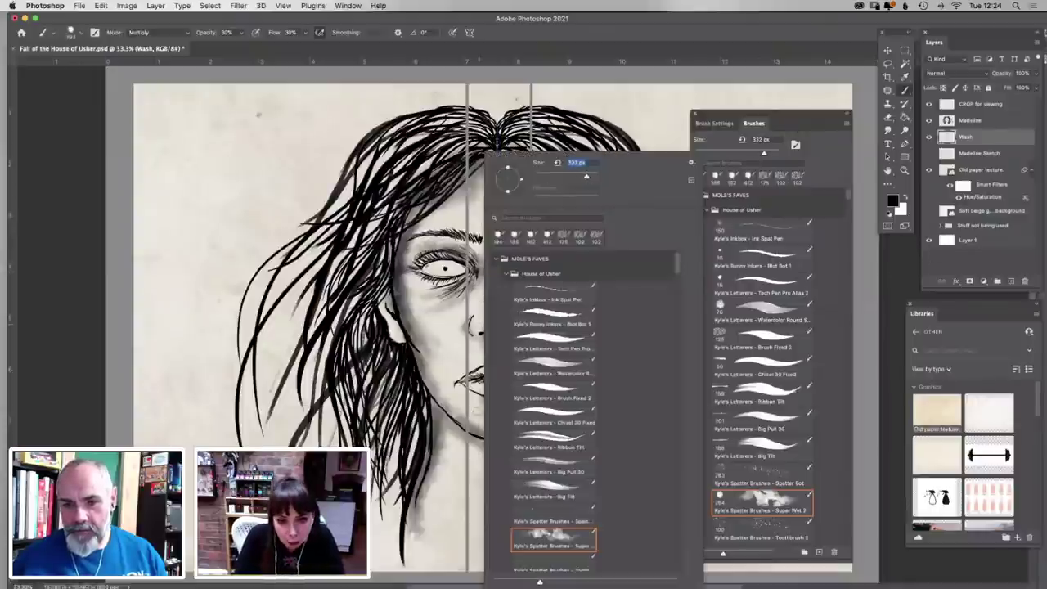
pyautogui.click(423, 400)
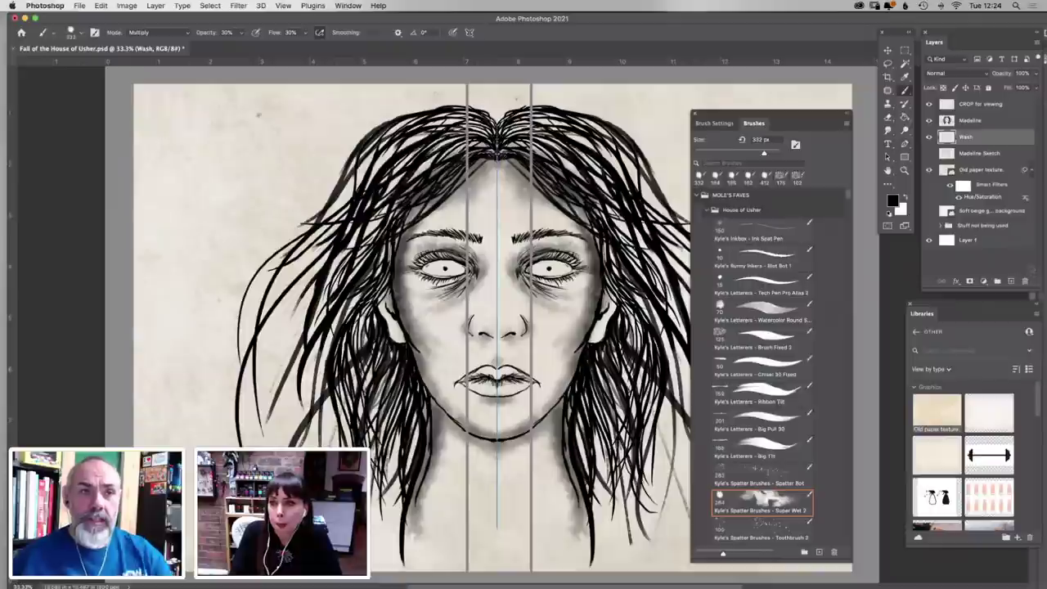
# Create a new layer directly beneath the Wash layer and name it "Hair colour"
pyautogui.click(988, 155)
pyautogui.click(1010, 282)
pyautogui.doubleClick(967, 154)
pyautogui.write('Hair colour')
pyautogui.press('BackSpace')
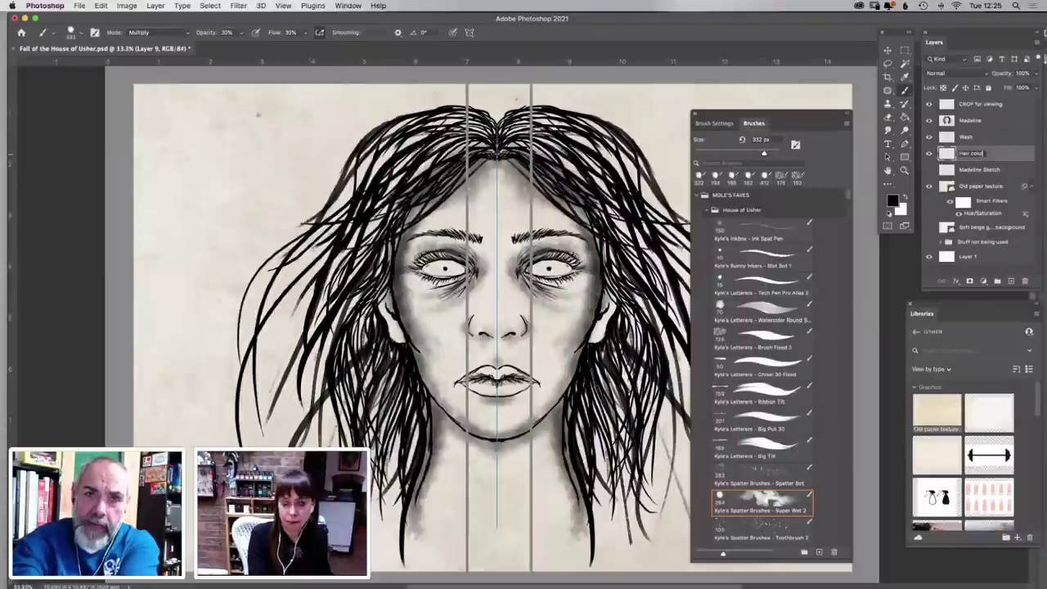
pyautogui.press('BackSpace')
pyautogui.write('or')
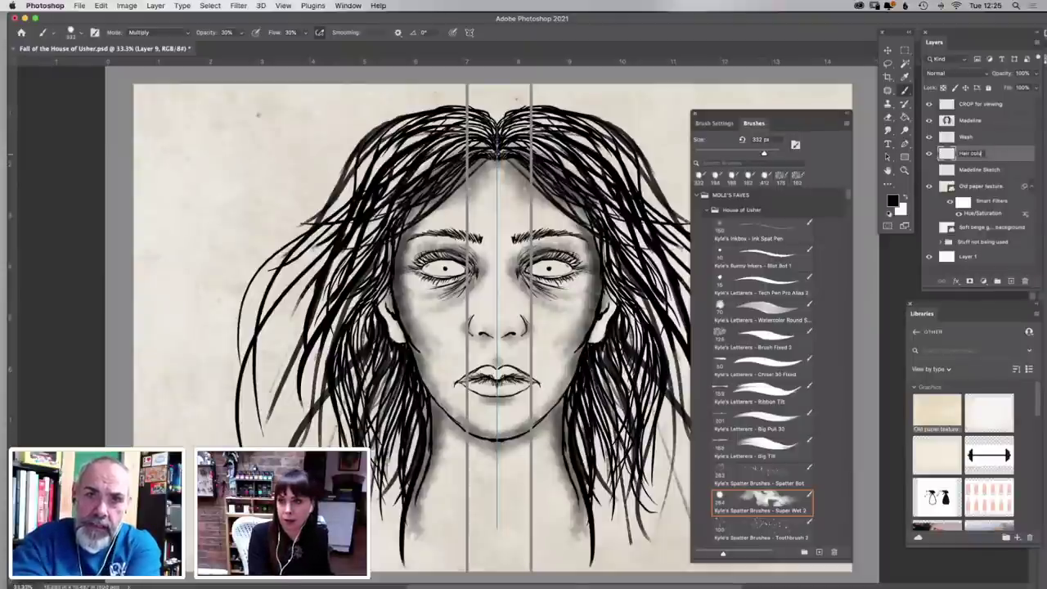
pyautogui.press('BackSpace')
pyautogui.write('our')
pyautogui.press('Return')
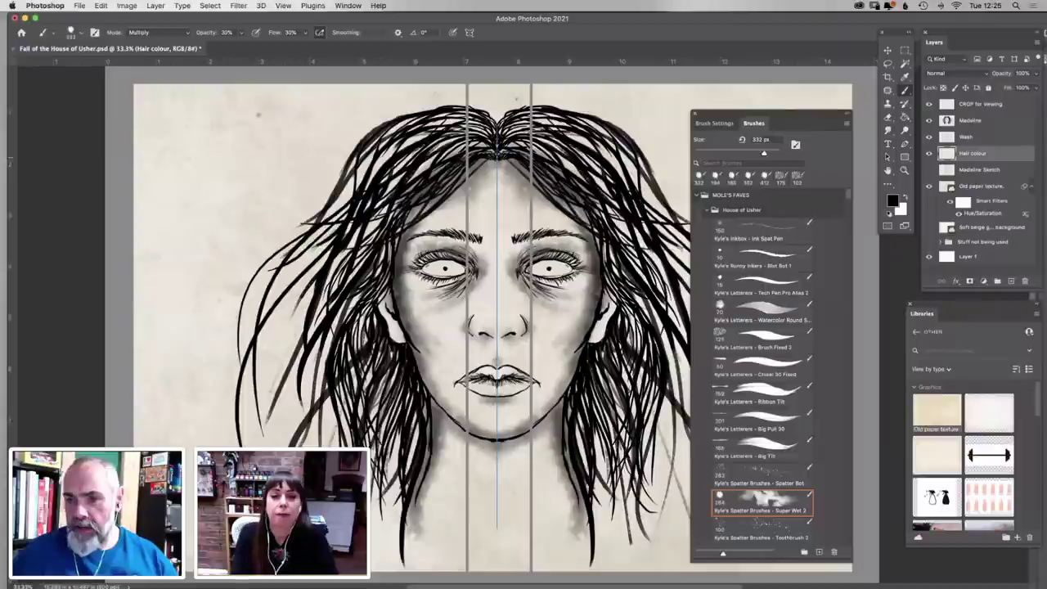
# Choose Kyle's Letterers Watercolor Round brush at 70 px for the Hair colour layer and set its opacity to 18%
pyautogui.click(903, 172)
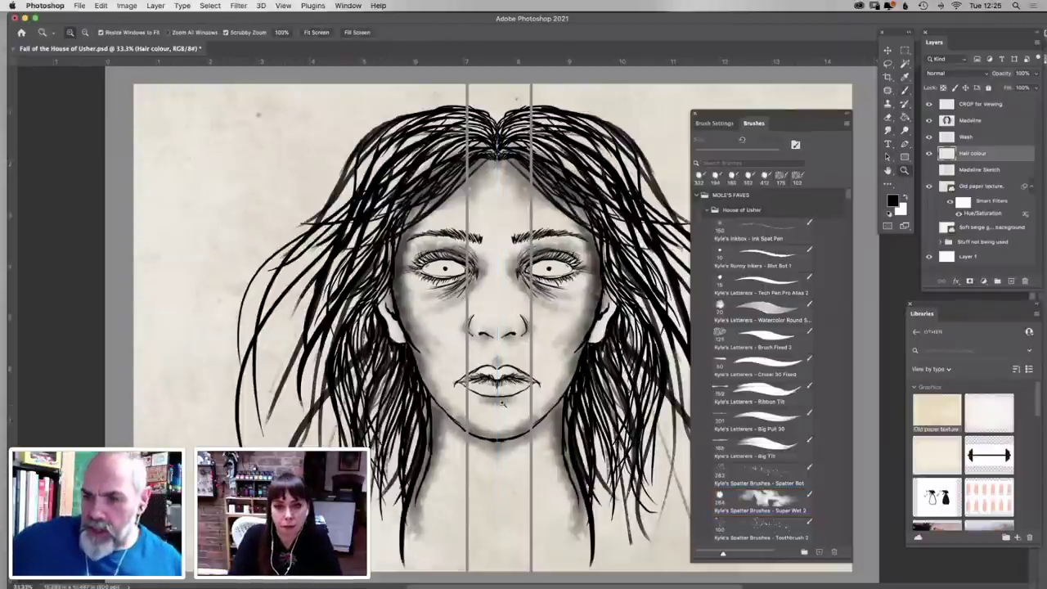
pyautogui.click(497, 405)
pyautogui.click(497, 403)
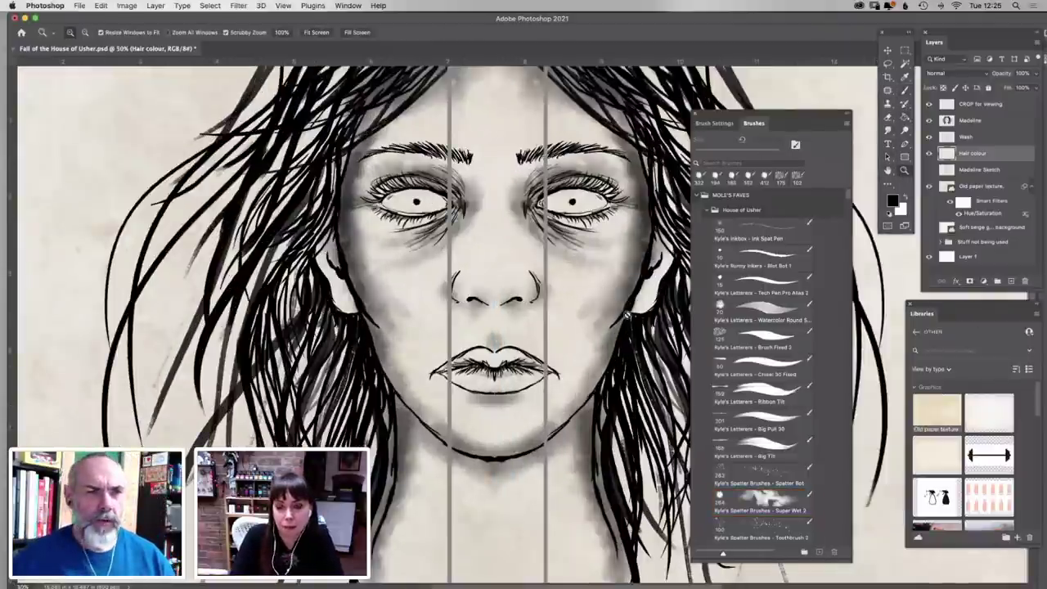
pyautogui.press('b')
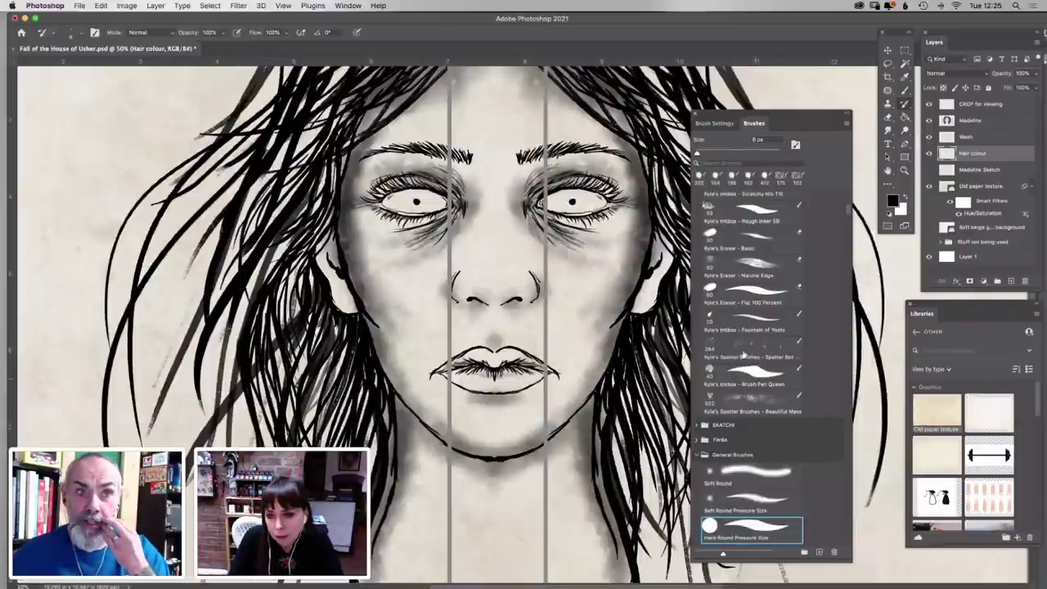
pyautogui.click(759, 276)
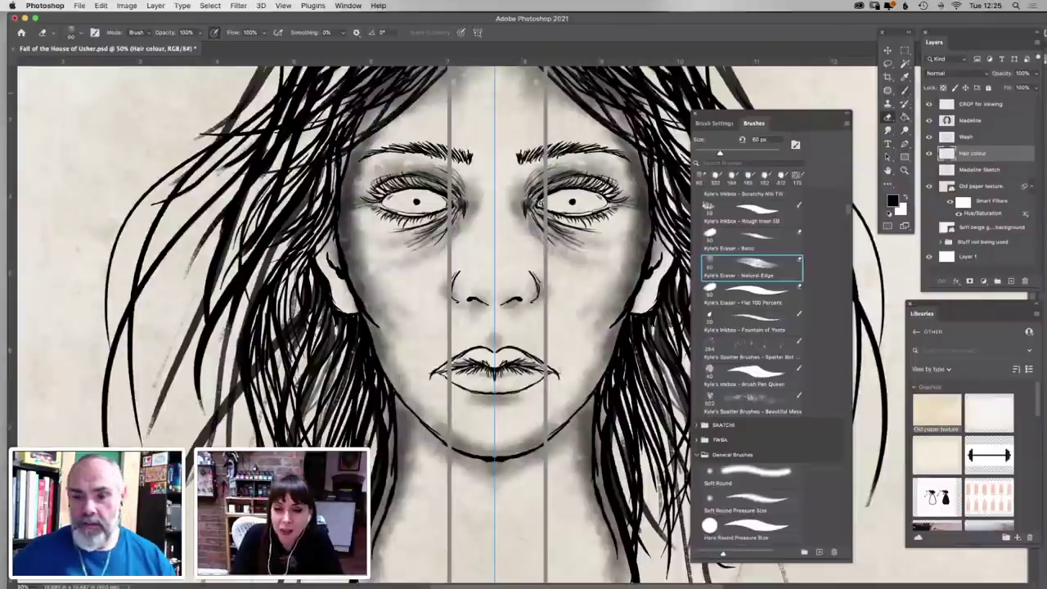
pyautogui.click(904, 93)
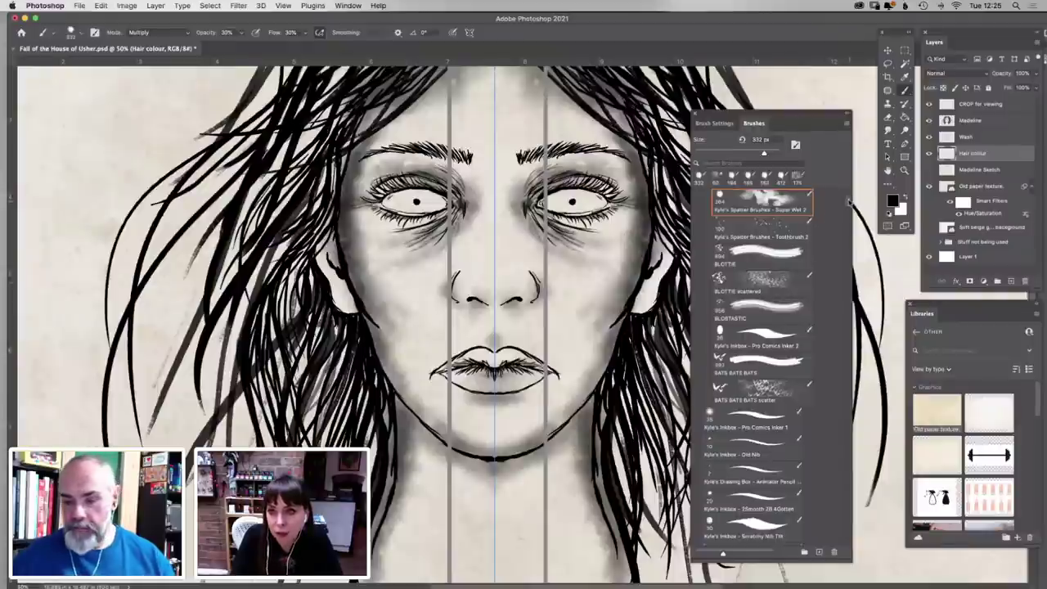
pyautogui.scroll(5, 811, 226)
pyautogui.click(761, 259)
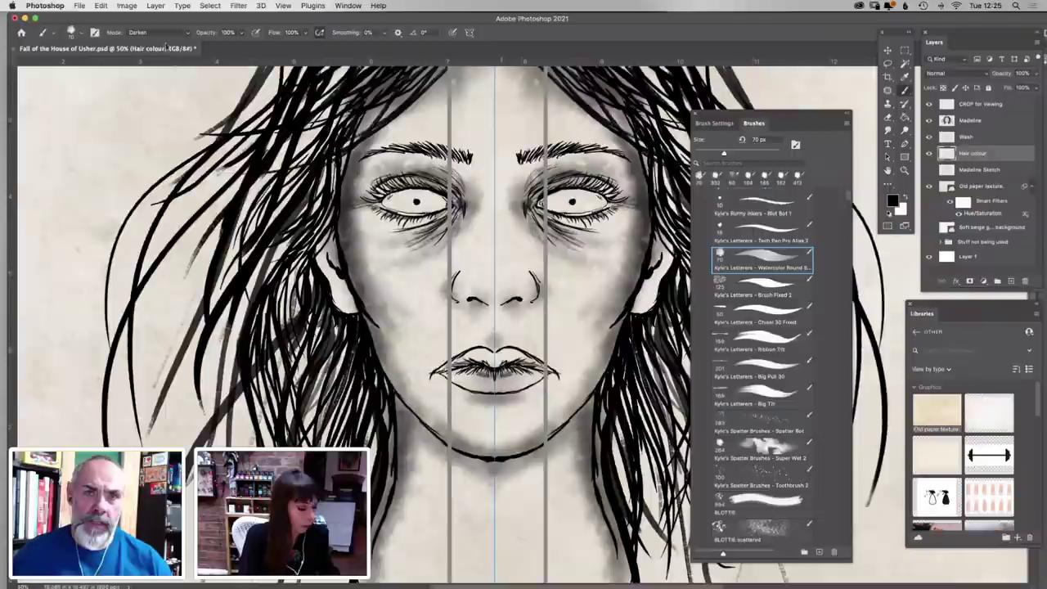
pyautogui.press('super+z')
pyautogui.press('1')
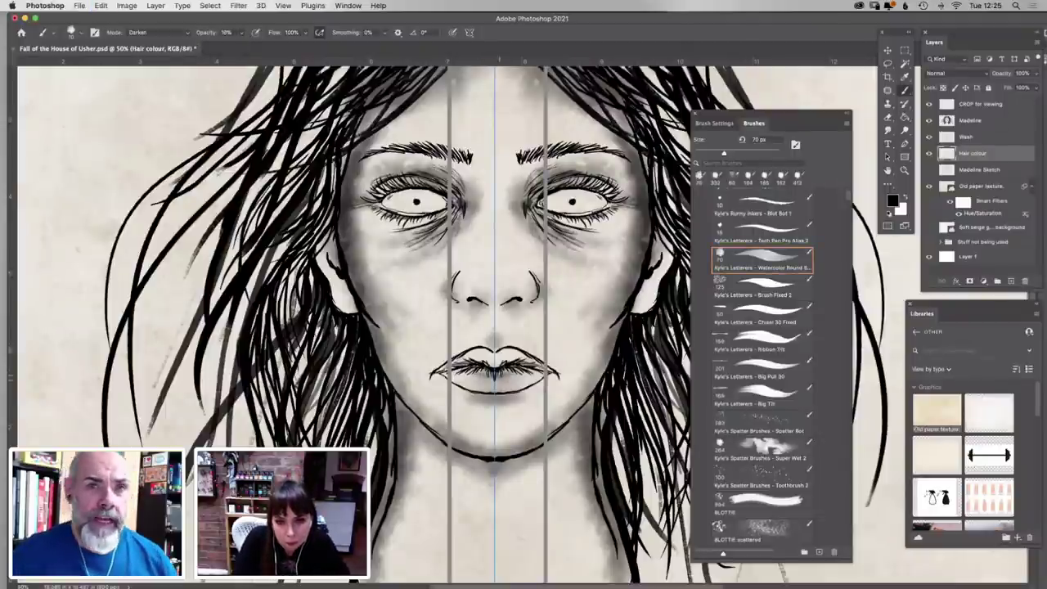
pyautogui.press('8')
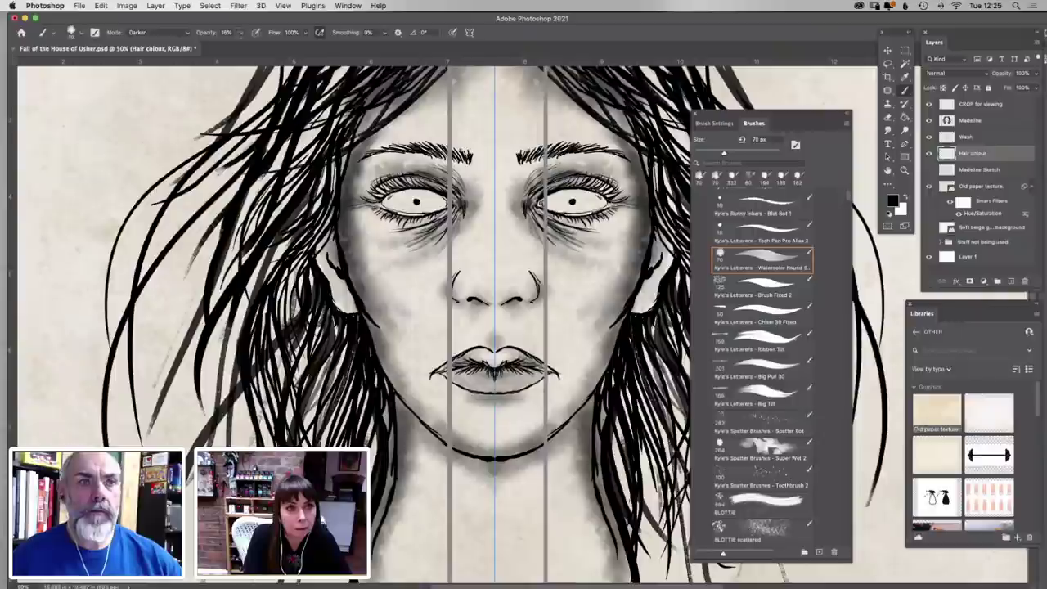
# Raise the watercolor brush opacity to 40% and shade both ears with grey tone
pyautogui.click(242, 34)
pyautogui.moveTo(243, 46); pyautogui.dragTo(252, 46)
pyautogui.moveTo(660, 279)
pyautogui.mouseDown()
pyautogui.moveTo(642, 302)
pyautogui.moveTo(658, 285)
pyautogui.moveTo(655, 257)
pyautogui.moveTo(668, 260)
pyautogui.moveTo(663, 276)
pyautogui.moveTo(666, 243)
pyautogui.moveTo(657, 241)
pyautogui.moveTo(659, 286)
pyautogui.moveTo(645, 313)
pyautogui.mouseUp()
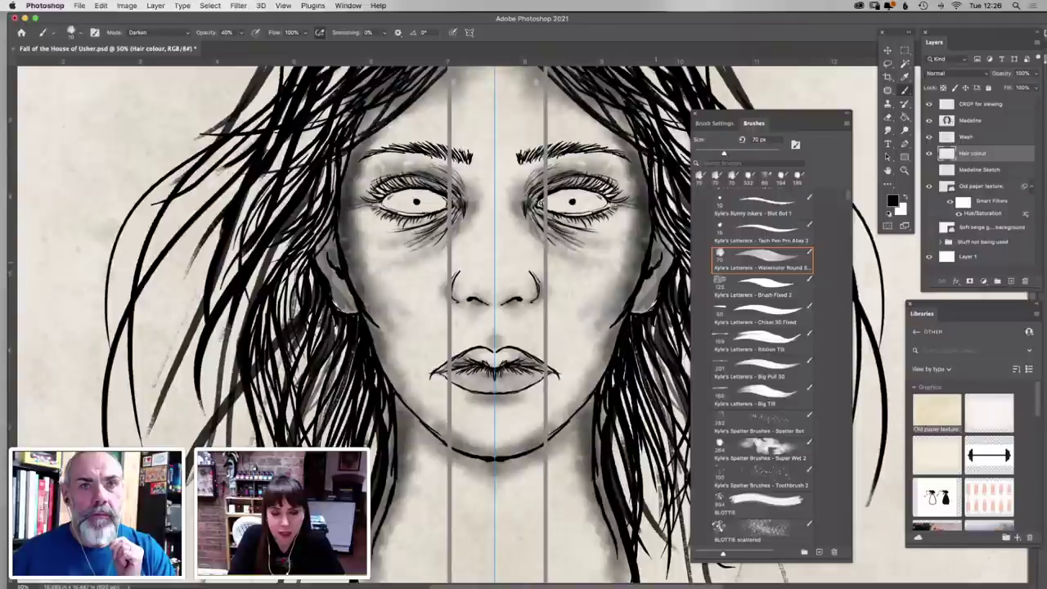
pyautogui.moveTo(644, 311)
pyautogui.mouseDown()
pyautogui.moveTo(660, 233)
pyautogui.moveTo(667, 244)
pyautogui.moveTo(661, 229)
pyautogui.moveTo(664, 266)
pyautogui.mouseUp()
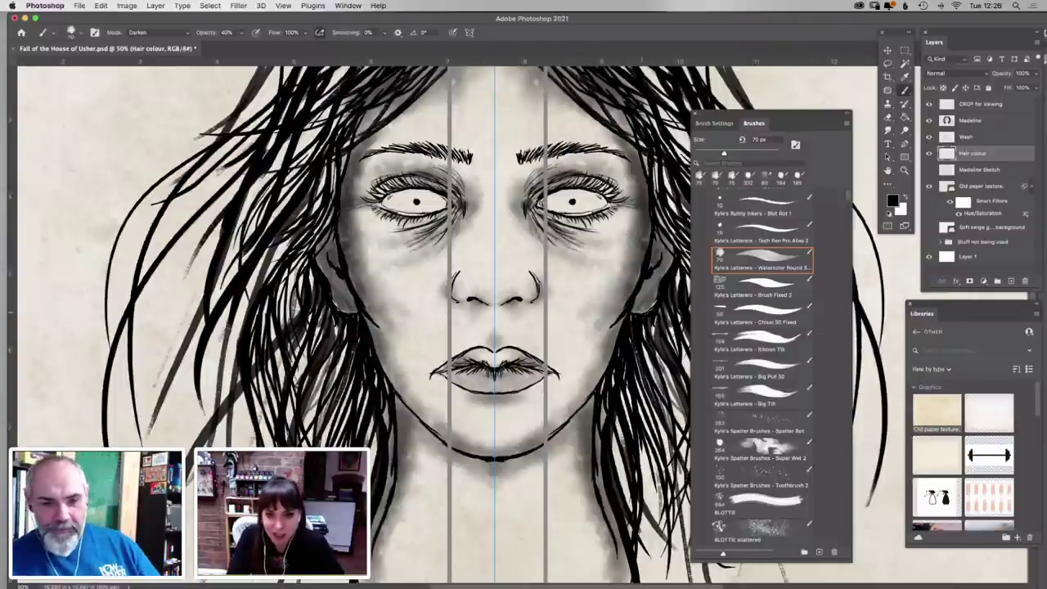
pyautogui.moveTo(320, 221); pyautogui.dragTo(318, 232)
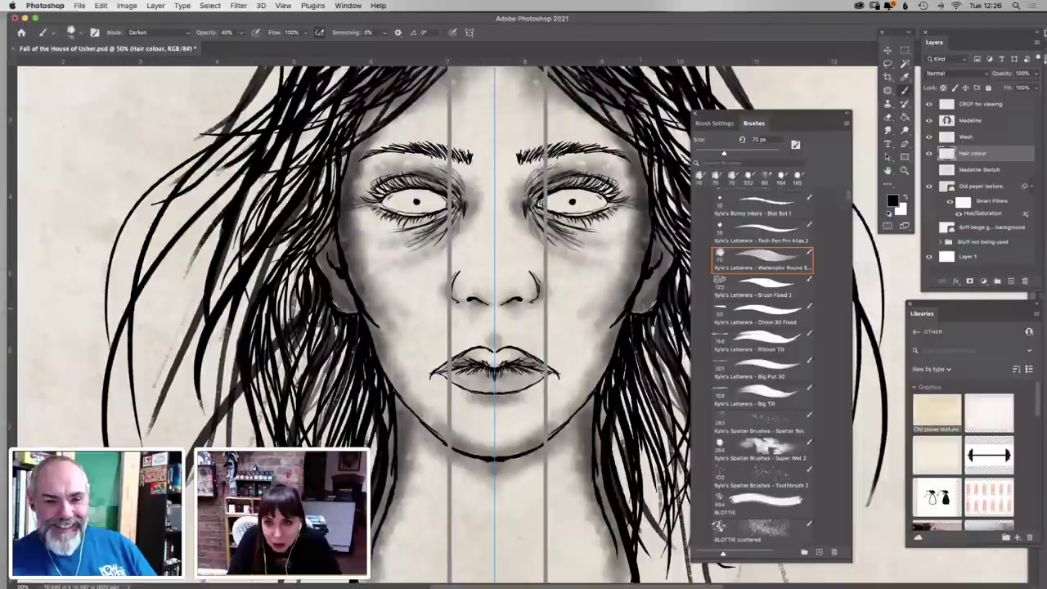
pyautogui.moveTo(343, 306)
pyautogui.mouseDown()
pyautogui.moveTo(352, 312)
pyautogui.moveTo(318, 250)
pyautogui.mouseUp()
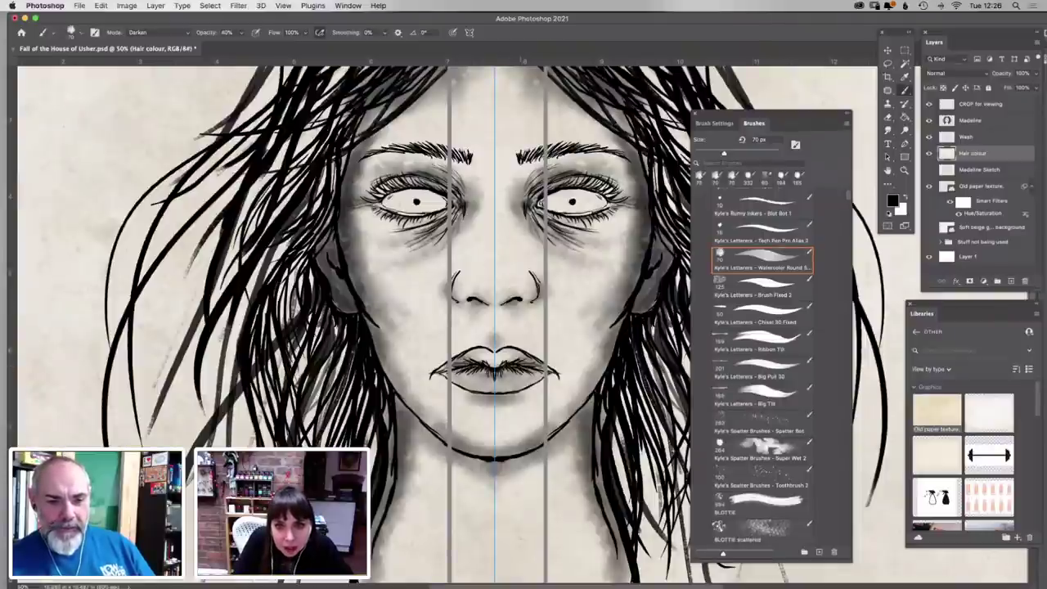
# Shade the upper whites of both eyes beneath the eyelids
pyautogui.moveTo(540, 201); pyautogui.dragTo(585, 191)
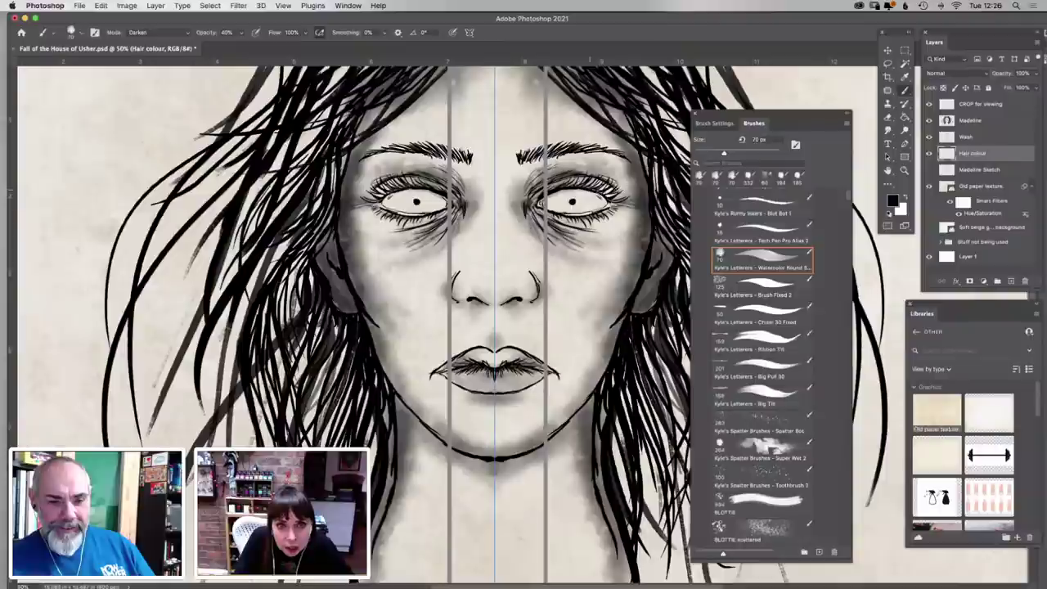
pyautogui.moveTo(381, 200); pyautogui.dragTo(425, 191)
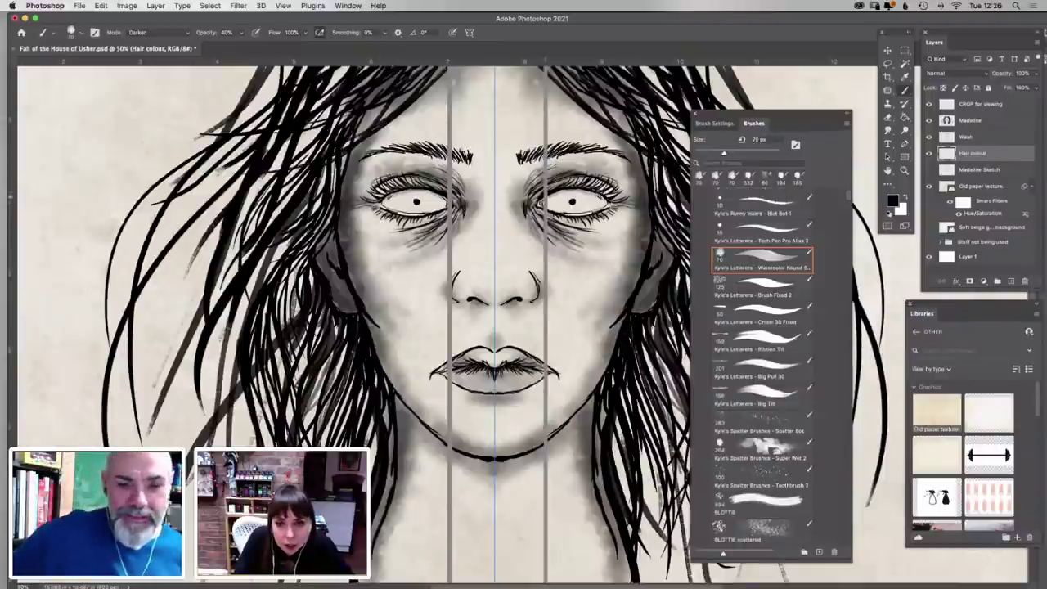
pyautogui.moveTo(540, 202); pyautogui.dragTo(538, 203)
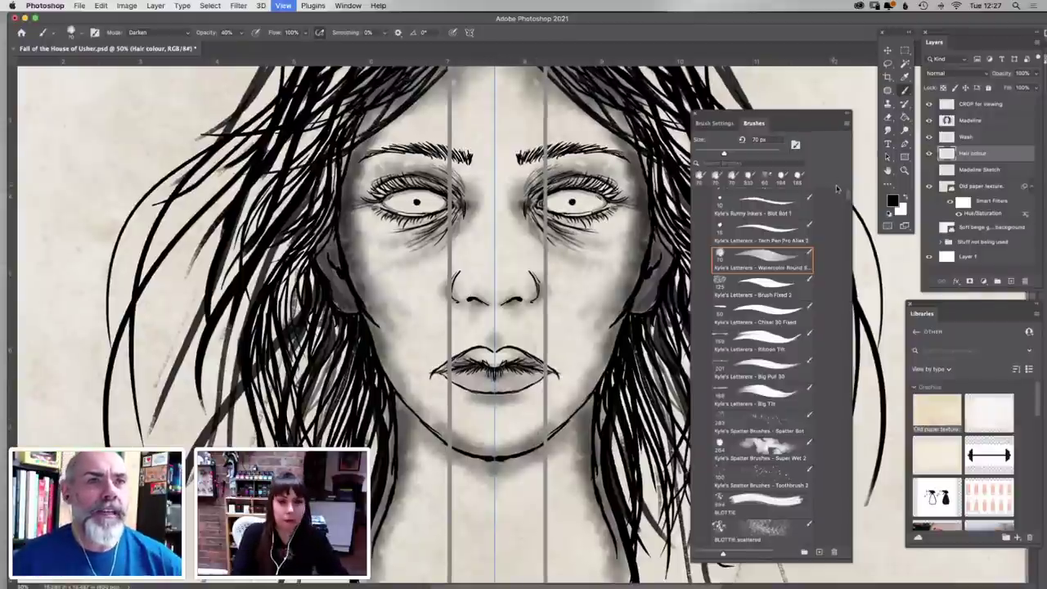
# Set the watercolor brush to 11% opacity and 114 px, and add soft shading along the side of the nose
pyautogui.press('super+minus')
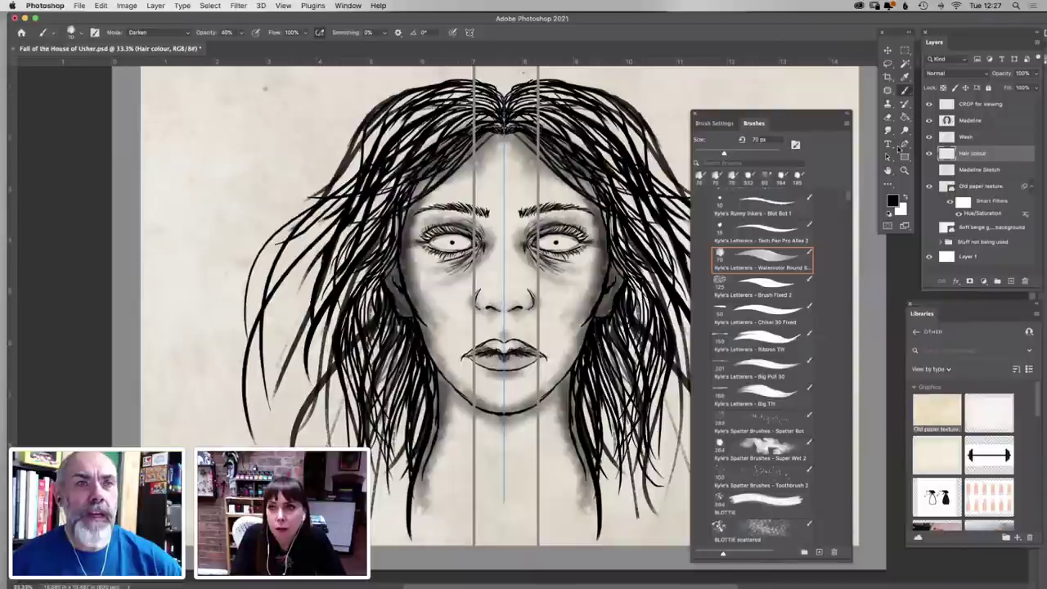
pyautogui.rightClick(542, 256)
pyautogui.moveTo(625, 176); pyautogui.dragTo(629, 176)
pyautogui.click(461, 357)
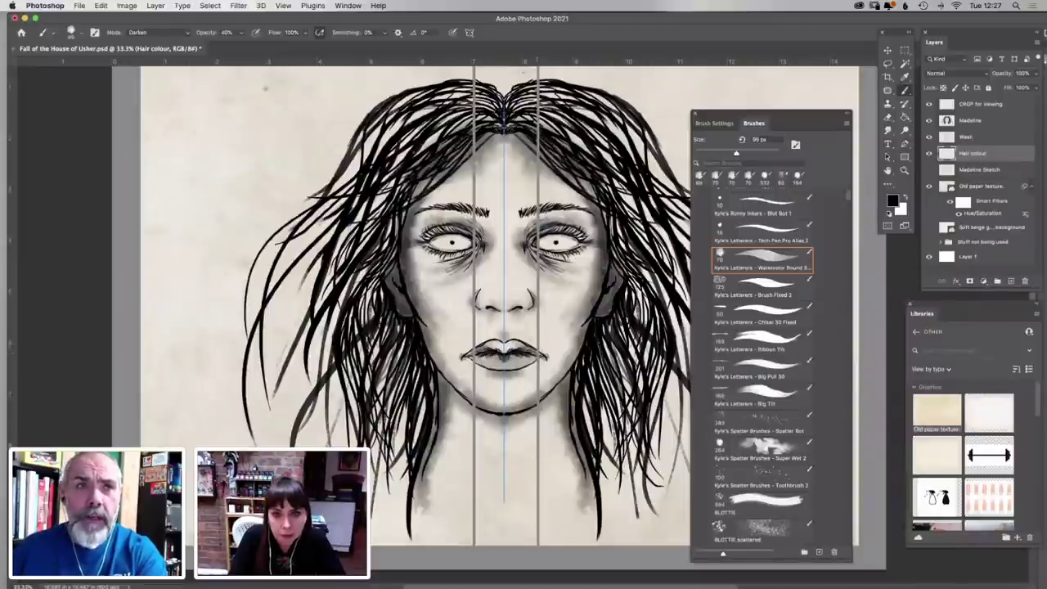
pyautogui.click(242, 33)
pyautogui.moveTo(242, 47); pyautogui.dragTo(225, 47)
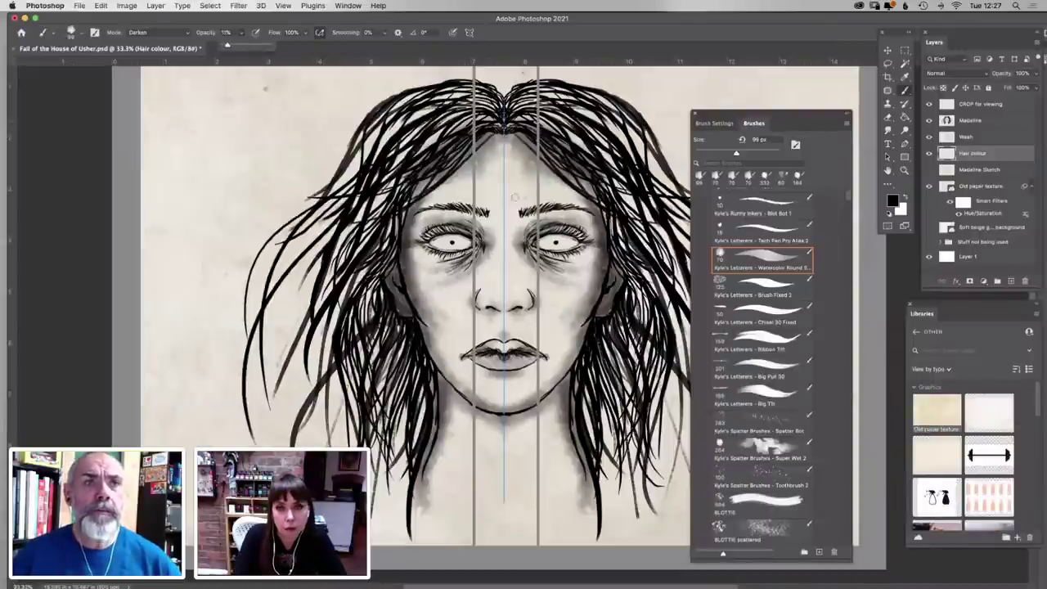
pyautogui.rightClick(514, 196)
pyautogui.moveTo(600, 178); pyautogui.dragTo(605, 178)
pyautogui.moveTo(493, 246); pyautogui.dragTo(481, 290)
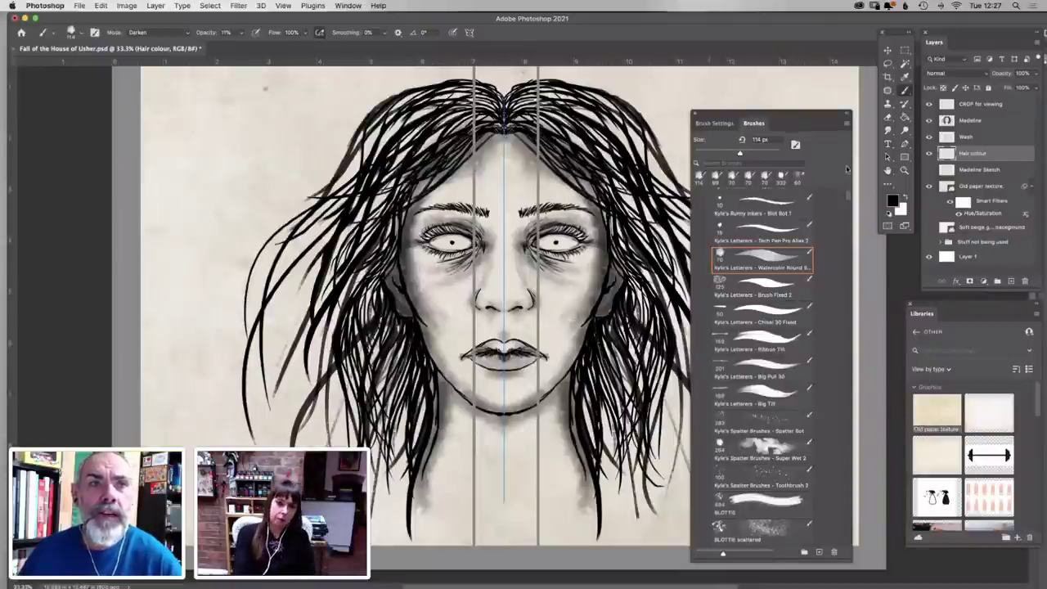
# Hide the CROP for viewing layer
pyautogui.click(930, 105)
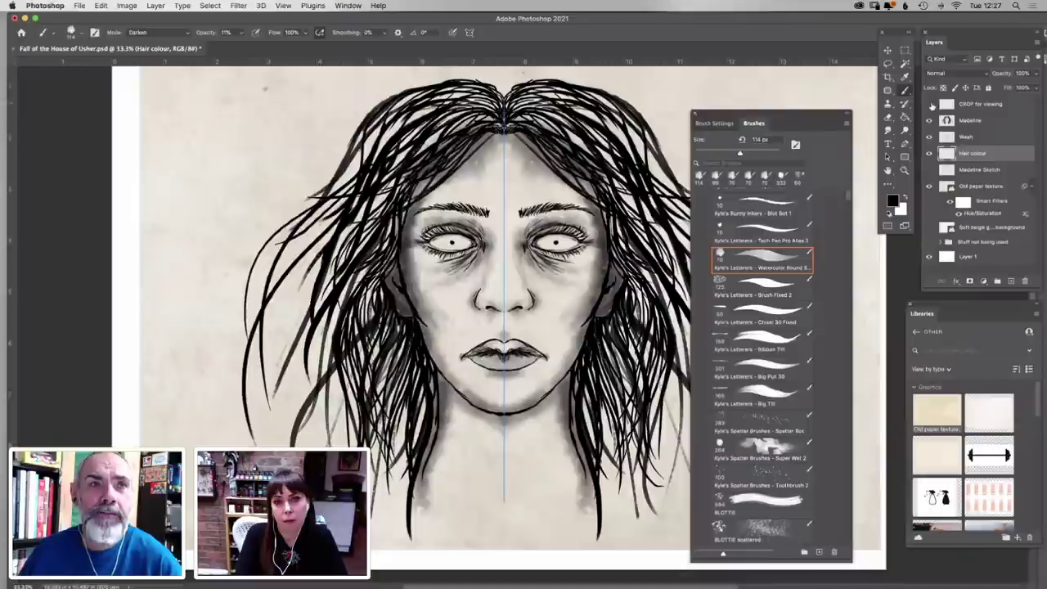
pyautogui.click(930, 105)
pyautogui.click(930, 105)
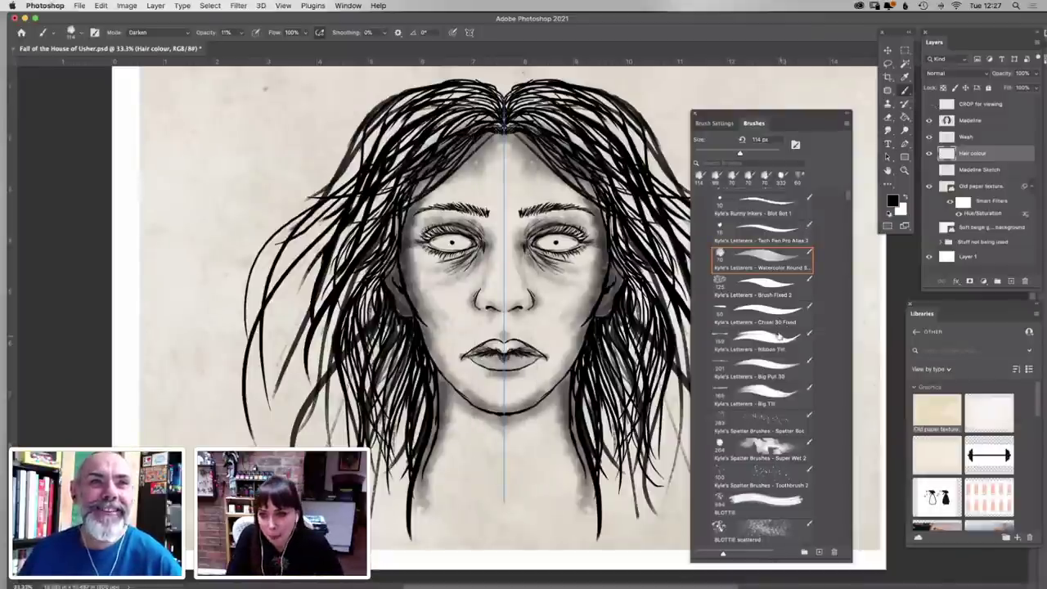
# Choose Kyle's Runny Inkers Blot Bot 1 brush, try a stroke over the upper hair, and set its size to 28 px
pyautogui.click(773, 234)
pyautogui.click(767, 264)
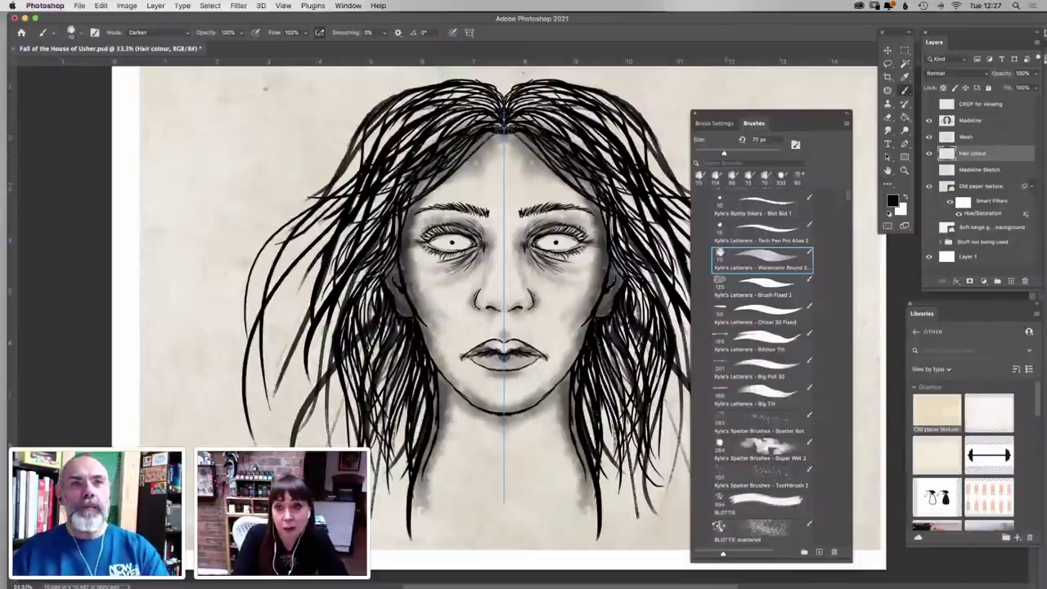
pyautogui.click(770, 236)
pyautogui.click(767, 207)
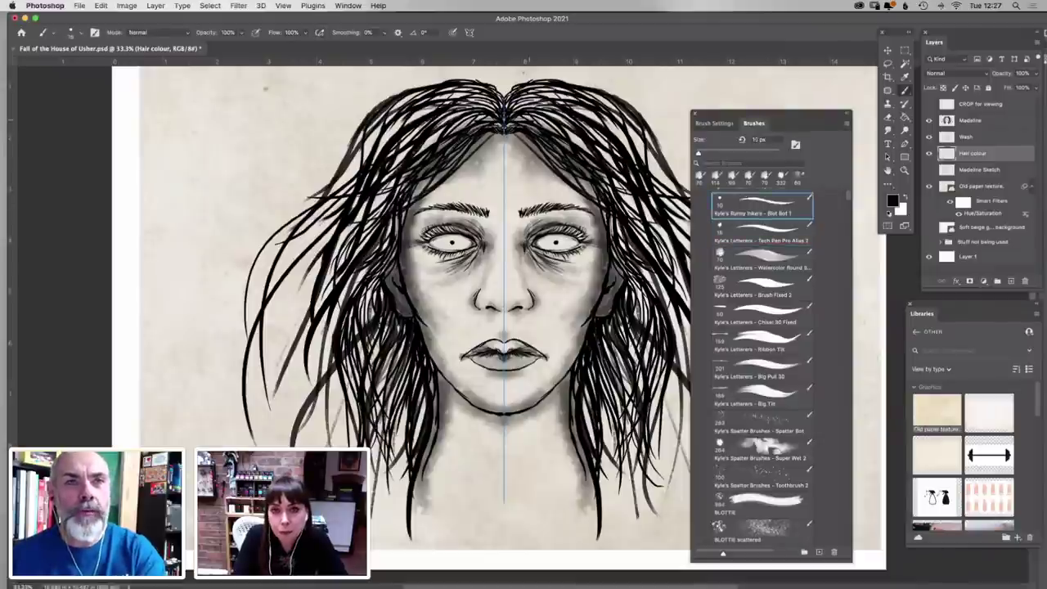
pyautogui.moveTo(514, 115)
pyautogui.mouseDown()
pyautogui.moveTo(584, 146)
pyautogui.moveTo(624, 118)
pyautogui.mouseUp()
pyautogui.rightClick(562, 103)
pyautogui.click(516, 112)
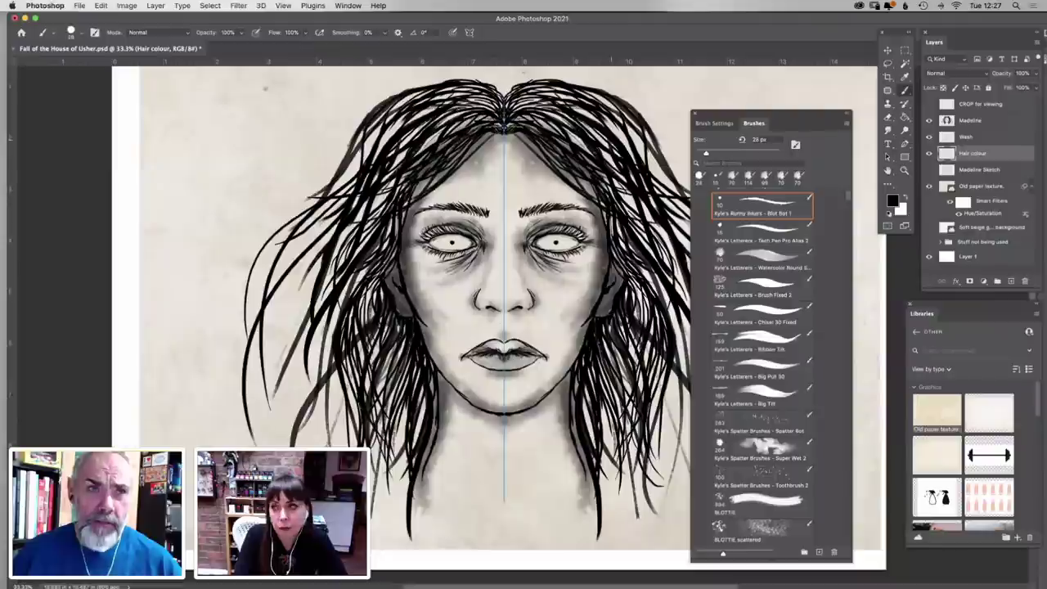
# Paint long loose strands down the outer hair on both sides on the Hair colour layer, with the Brushes panel moved off the artwork
pyautogui.moveTo(576, 107); pyautogui.dragTo(679, 192)
pyautogui.moveTo(723, 115); pyautogui.dragTo(808, 109)
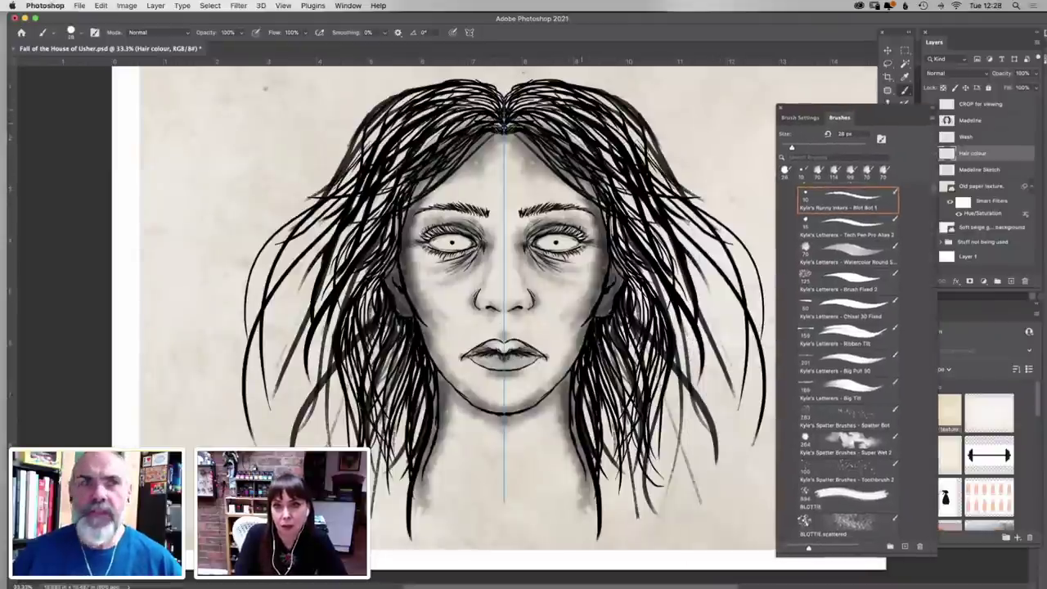
pyautogui.moveTo(618, 146); pyautogui.dragTo(709, 304)
pyautogui.moveTo(666, 204); pyautogui.dragTo(709, 384)
pyautogui.moveTo(617, 170)
pyautogui.mouseDown()
pyautogui.moveTo(673, 257)
pyautogui.moveTo(737, 415)
pyautogui.mouseUp()
pyautogui.moveTo(366, 201); pyautogui.dragTo(322, 362)
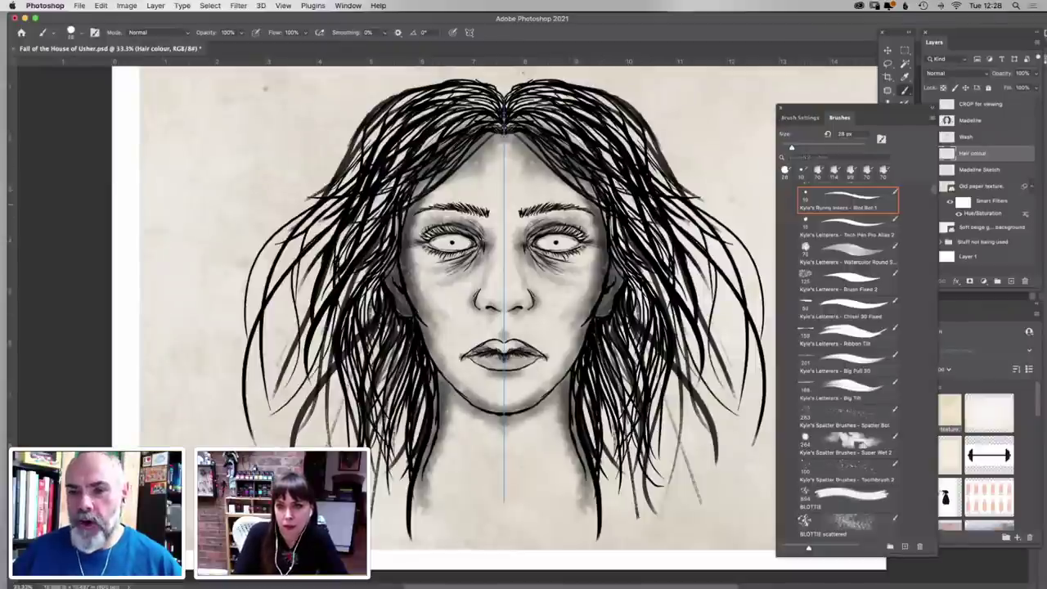
pyautogui.moveTo(306, 254); pyautogui.dragTo(291, 395)
pyautogui.moveTo(319, 255); pyautogui.dragTo(254, 442)
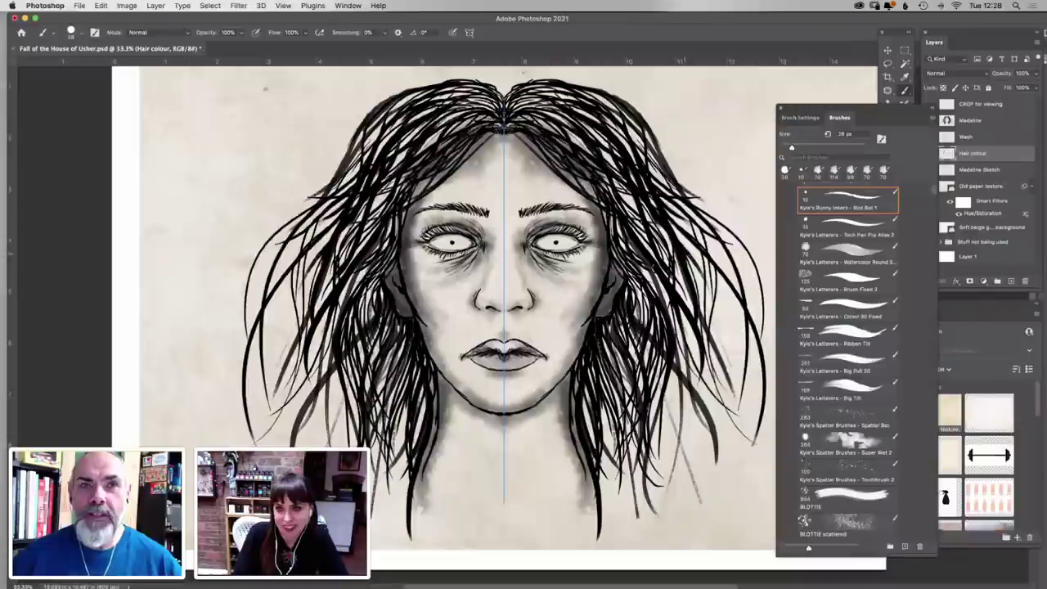
# Paint thin tapering strands among the lower hair ends on both sides of the neck
pyautogui.moveTo(330, 343); pyautogui.dragTo(301, 443)
pyautogui.moveTo(670, 366); pyautogui.dragTo(705, 457)
pyautogui.moveTo(630, 318); pyautogui.dragTo(685, 449)
pyautogui.moveTo(672, 357); pyautogui.dragTo(703, 451)
pyautogui.moveTo(660, 389); pyautogui.dragTo(667, 439)
pyautogui.moveTo(341, 385); pyautogui.dragTo(328, 445)
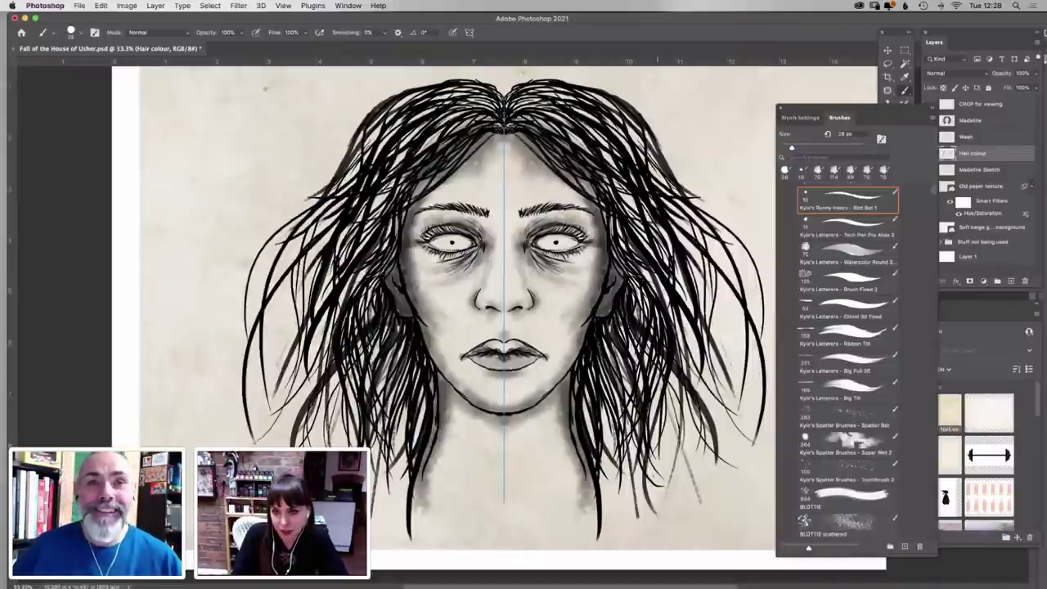
pyautogui.moveTo(346, 386); pyautogui.dragTo(333, 445)
pyautogui.moveTo(358, 406); pyautogui.dragTo(347, 445)
pyautogui.moveTo(360, 386); pyautogui.dragTo(350, 427)
pyautogui.moveTo(652, 388); pyautogui.dragTo(673, 510)
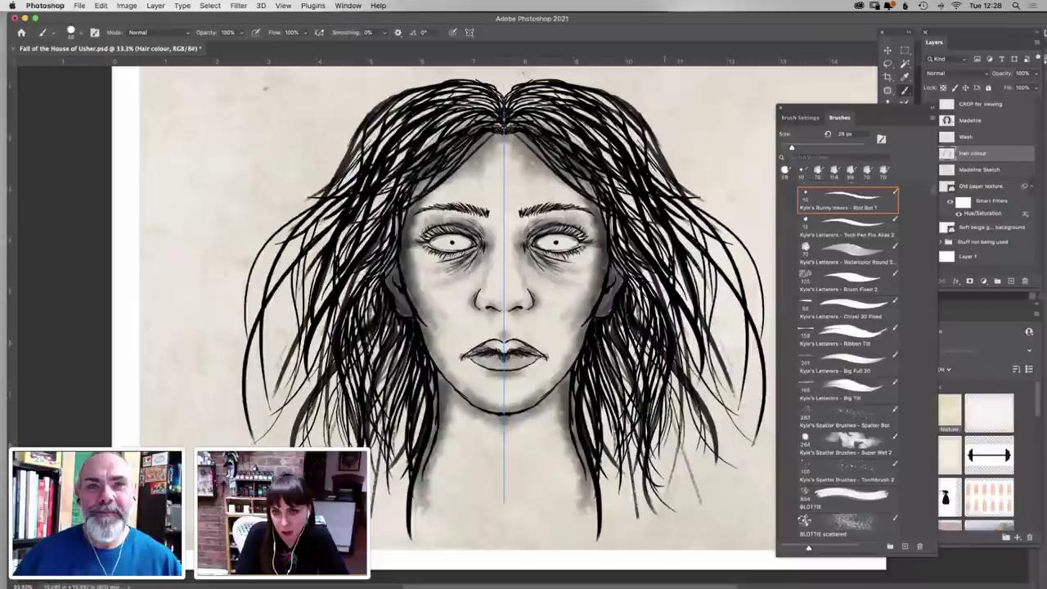
# Fill gaps in the hair with short strokes around the crown, parting and temples
pyautogui.moveTo(666, 288); pyautogui.dragTo(669, 320)
pyautogui.moveTo(627, 186); pyautogui.dragTo(638, 211)
pyautogui.moveTo(621, 186); pyautogui.dragTo(631, 216)
pyautogui.moveTo(535, 119)
pyautogui.mouseDown()
pyautogui.moveTo(581, 143)
pyautogui.moveTo(575, 134)
pyautogui.moveTo(544, 156)
pyautogui.moveTo(548, 166)
pyautogui.mouseUp()
pyautogui.moveTo(511, 112)
pyautogui.mouseDown()
pyautogui.moveTo(564, 93)
pyautogui.moveTo(613, 166)
pyautogui.mouseUp()
pyautogui.moveTo(595, 127); pyautogui.dragTo(617, 170)
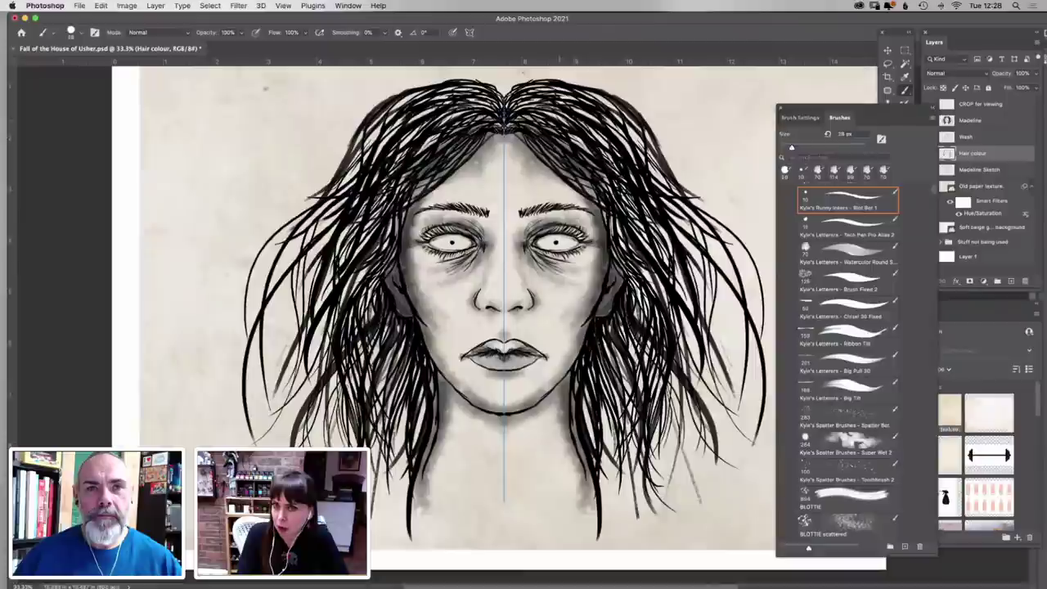
# Thicken the outer hair with more long curved strands, extend wisps past the lower ends, and fill in beside the ears
pyautogui.moveTo(694, 257); pyautogui.dragTo(743, 350)
pyautogui.moveTo(687, 253); pyautogui.dragTo(735, 361)
pyautogui.moveTo(672, 224)
pyautogui.mouseDown()
pyautogui.moveTo(717, 292)
pyautogui.moveTo(733, 376)
pyautogui.mouseUp()
pyautogui.moveTo(298, 273); pyautogui.dragTo(271, 328)
pyautogui.moveTo(308, 255); pyautogui.dragTo(272, 397)
pyautogui.moveTo(305, 299); pyautogui.dragTo(286, 424)
pyautogui.moveTo(332, 345); pyautogui.dragTo(260, 527)
pyautogui.moveTo(669, 372); pyautogui.dragTo(743, 512)
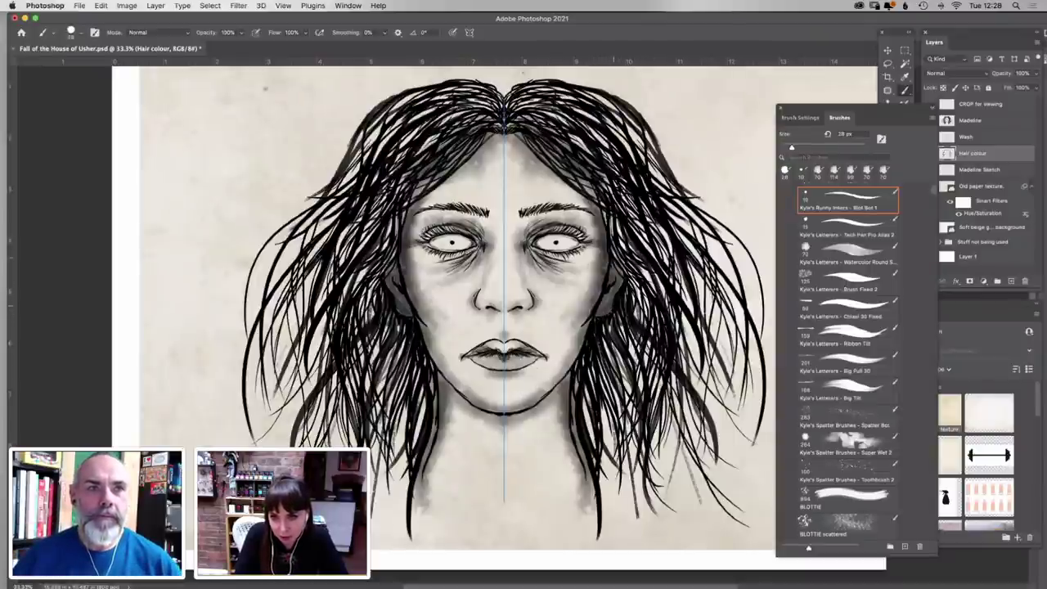
pyautogui.moveTo(615, 265); pyautogui.dragTo(617, 288)
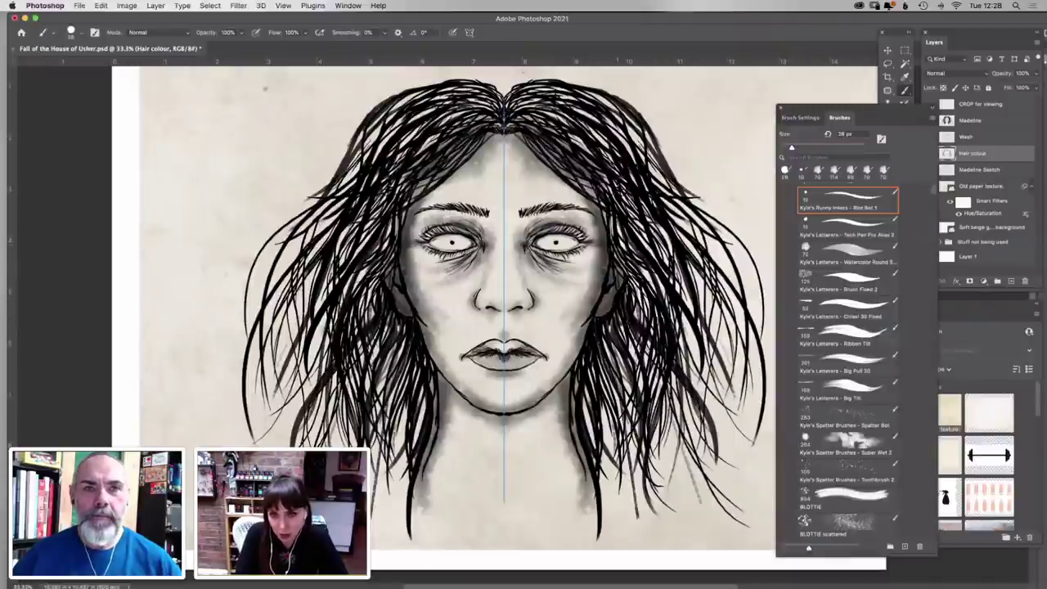
pyautogui.moveTo(621, 237); pyautogui.dragTo(648, 293)
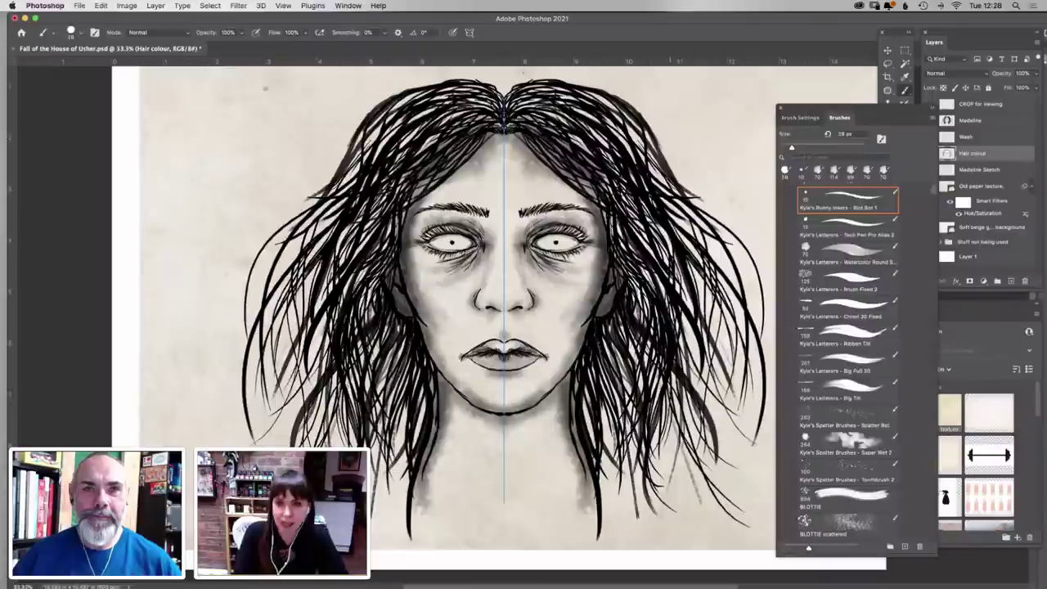
# Paint windblown strands sweeping outward from the upper sides of the hair, with short filler strokes near the hairline
pyautogui.moveTo(633, 111); pyautogui.dragTo(769, 221)
pyautogui.moveTo(646, 140); pyautogui.dragTo(739, 198)
pyautogui.moveTo(590, 94); pyautogui.dragTo(723, 192)
pyautogui.moveTo(672, 141); pyautogui.dragTo(770, 209)
pyautogui.moveTo(649, 125); pyautogui.dragTo(762, 209)
pyautogui.moveTo(678, 181); pyautogui.dragTo(761, 221)
pyautogui.moveTo(663, 155); pyautogui.dragTo(735, 214)
pyautogui.moveTo(679, 173)
pyautogui.mouseDown()
pyautogui.moveTo(725, 198)
pyautogui.moveTo(719, 221)
pyautogui.mouseUp()
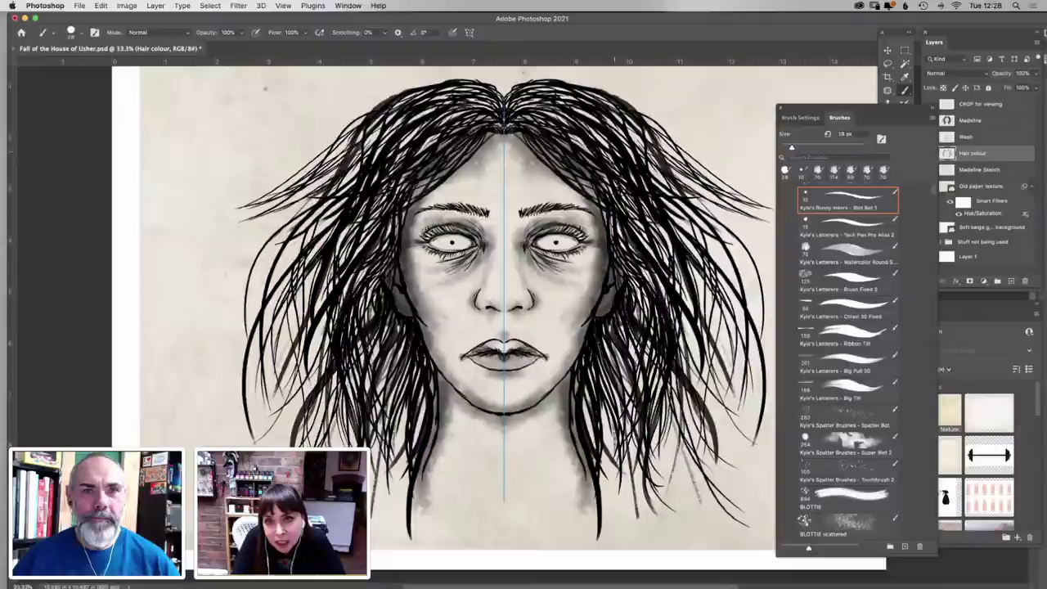
pyautogui.moveTo(598, 132)
pyautogui.mouseDown()
pyautogui.moveTo(618, 153)
pyautogui.moveTo(608, 144)
pyautogui.moveTo(628, 139)
pyautogui.mouseUp()
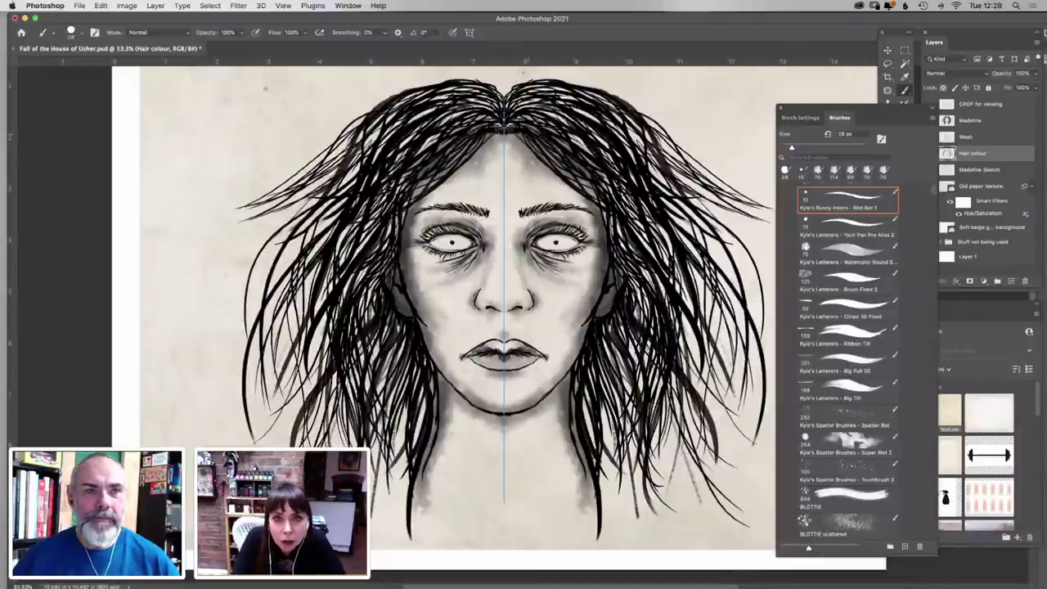
pyautogui.moveTo(434, 135); pyautogui.dragTo(418, 178)
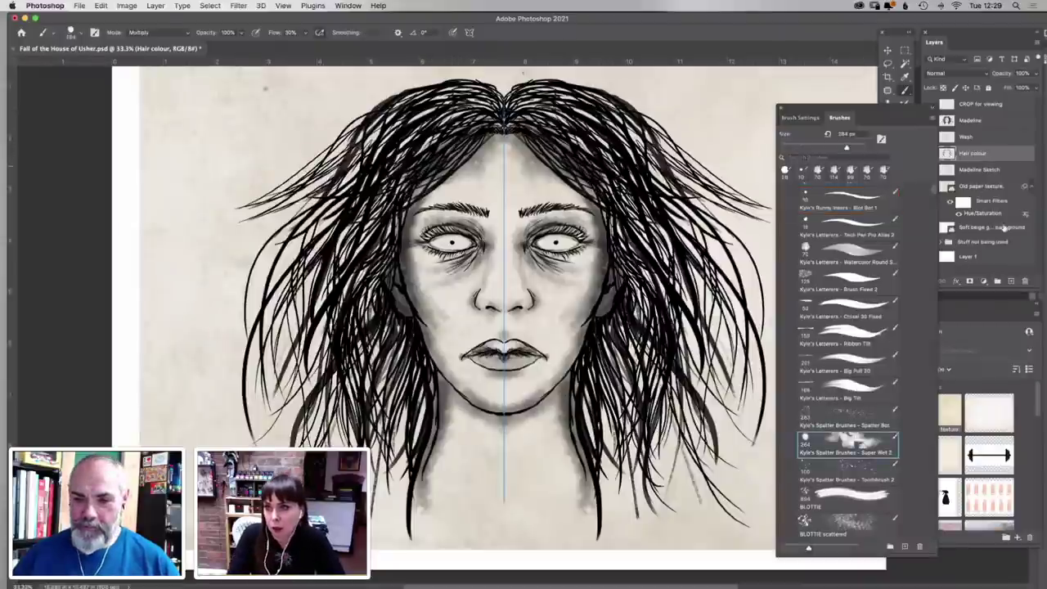
# Add a new layer above Madeline Sketch and name it WASH 2
pyautogui.click(980, 169)
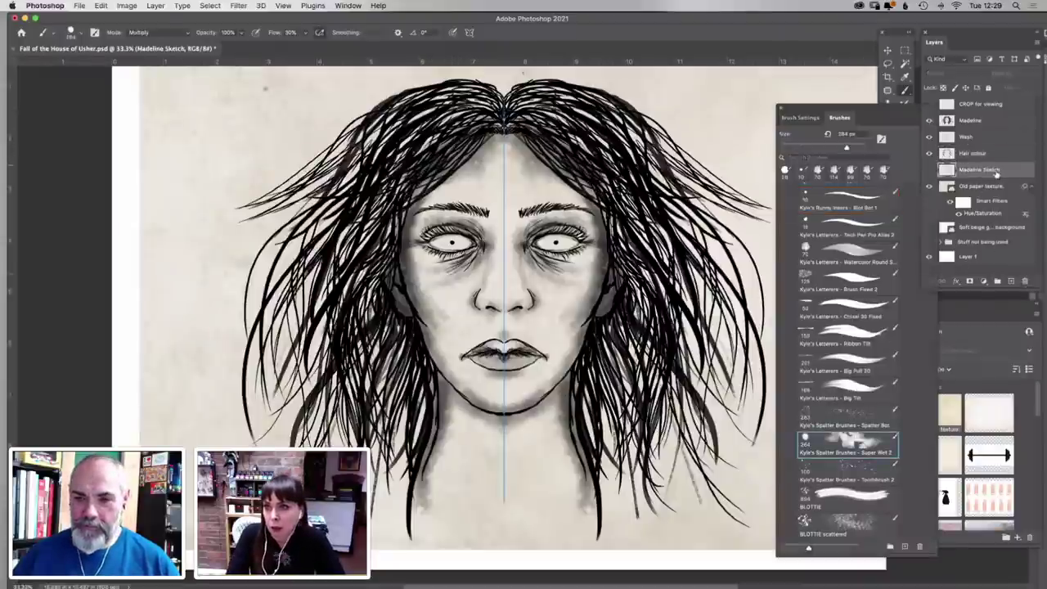
pyautogui.click(1011, 281)
pyautogui.moveTo(974, 178); pyautogui.dragTo(951, 172)
pyautogui.doubleClick(969, 169)
pyautogui.write('A')
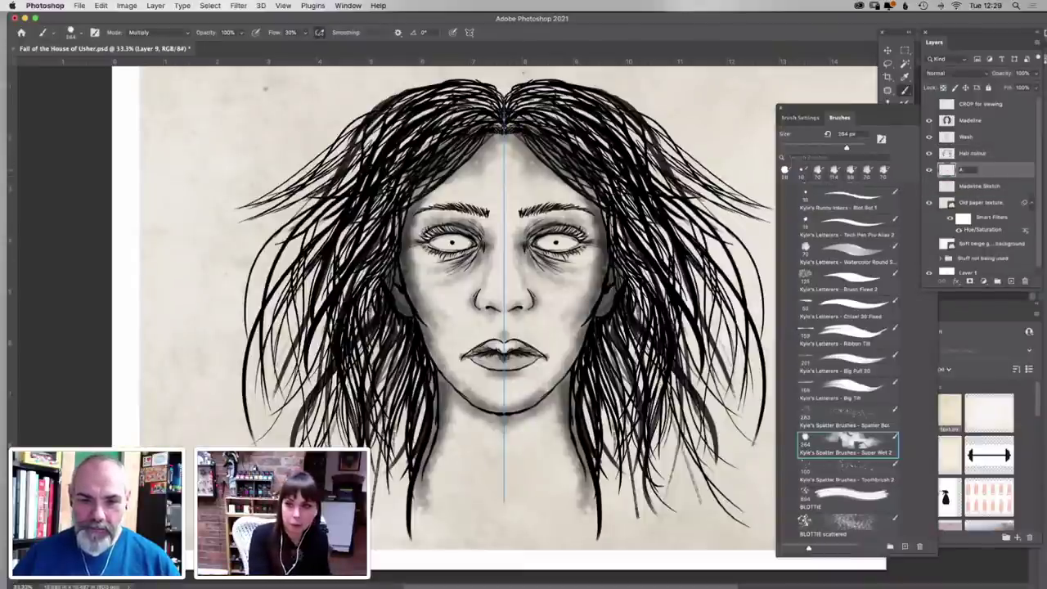
pyautogui.write('WASH 2')
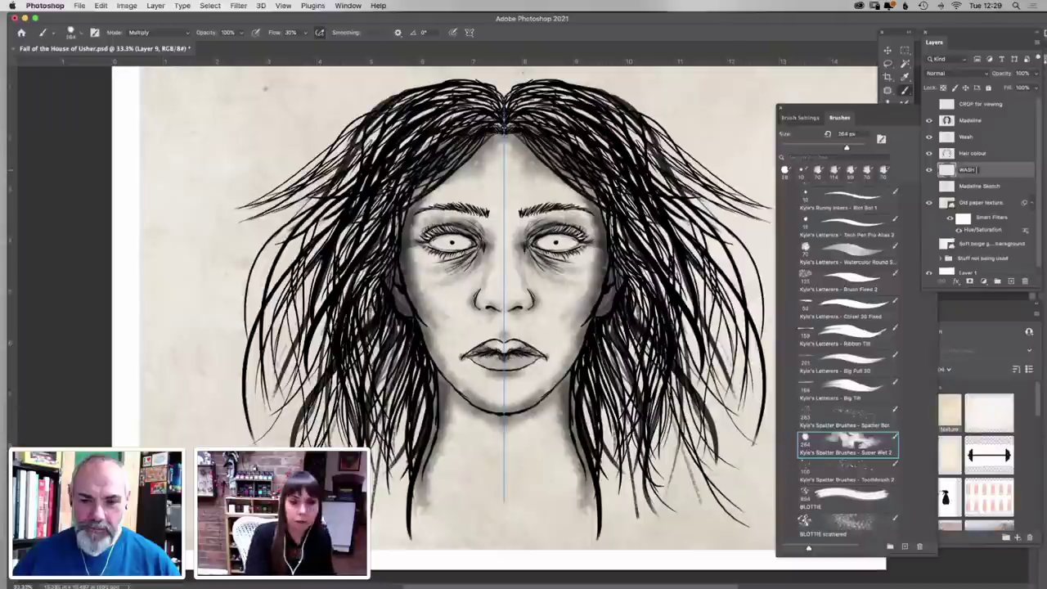
pyautogui.press('Return')
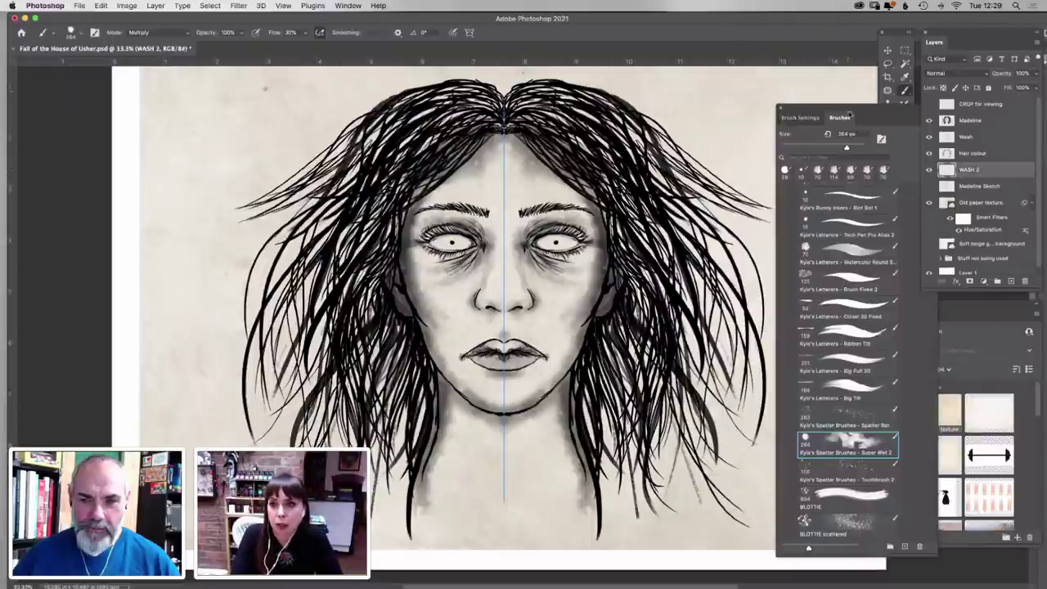
# Paint a wash behind the hair with Kyle's Spatter Brushes Super Wet 2, reducing the brush size for the side strands
pyautogui.moveTo(606, 147); pyautogui.dragTo(510, 103)
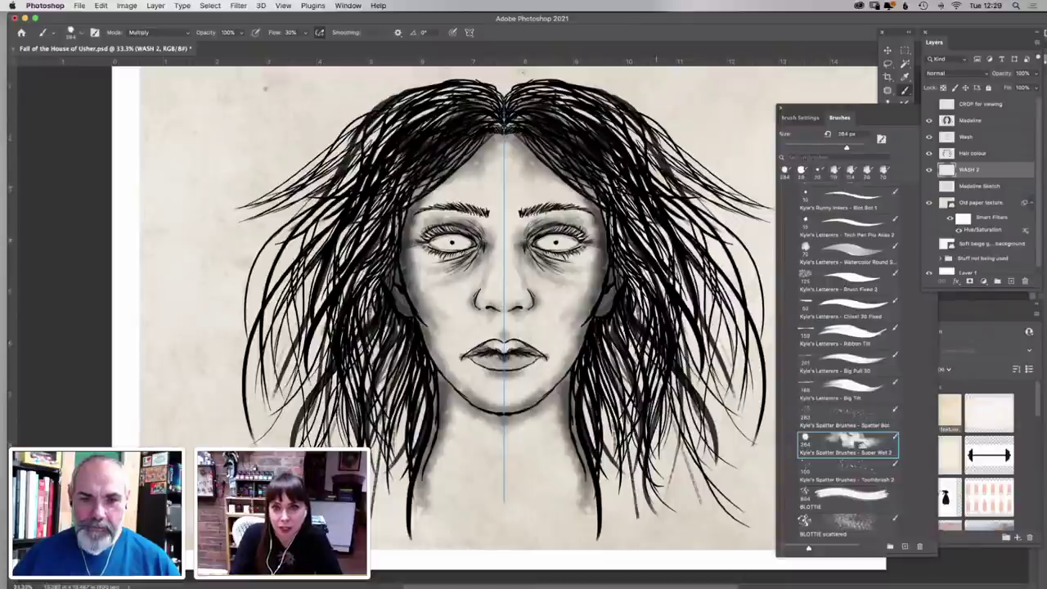
pyautogui.rightClick(316, 103)
pyautogui.moveTo(468, 122); pyautogui.dragTo(401, 122)
pyautogui.click(636, 178)
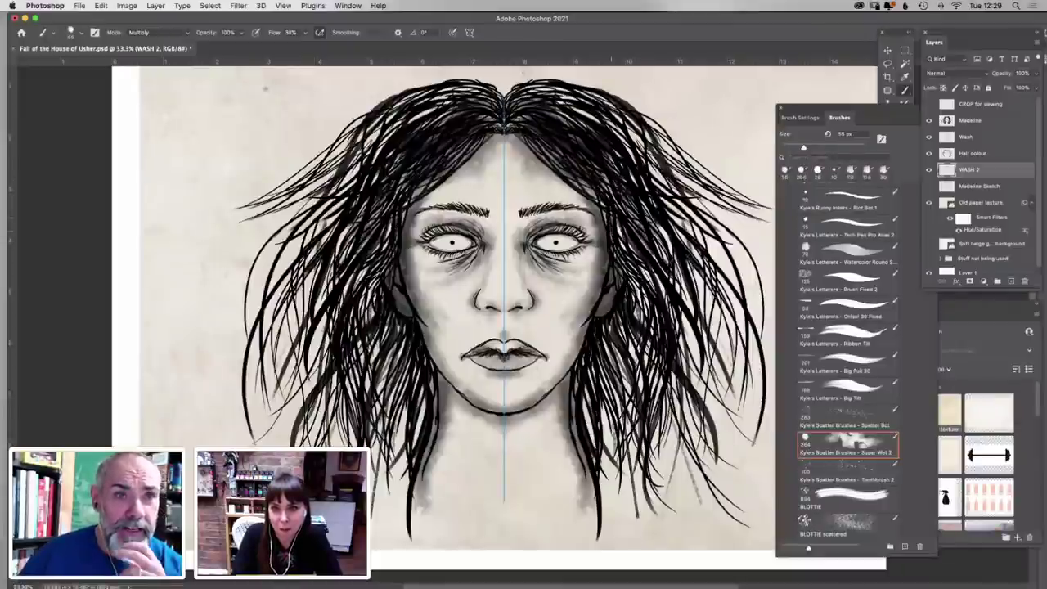
pyautogui.moveTo(647, 264)
pyautogui.mouseDown()
pyautogui.moveTo(645, 322)
pyautogui.moveTo(629, 249)
pyautogui.moveTo(651, 327)
pyautogui.moveTo(697, 417)
pyautogui.mouseUp()
# Choose Kyle's Letterers Ribbon Tilt brush at 159 px and paint darker wash through the lower hair and over the crown
pyautogui.click(848, 337)
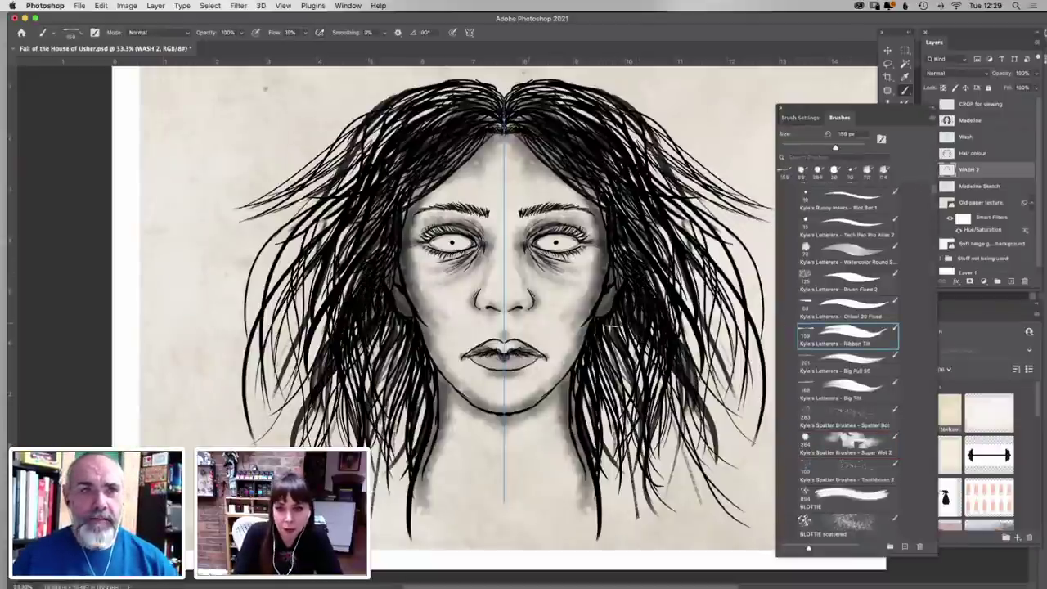
pyautogui.moveTo(634, 422)
pyautogui.mouseDown()
pyautogui.moveTo(626, 331)
pyautogui.moveTo(605, 351)
pyautogui.mouseUp()
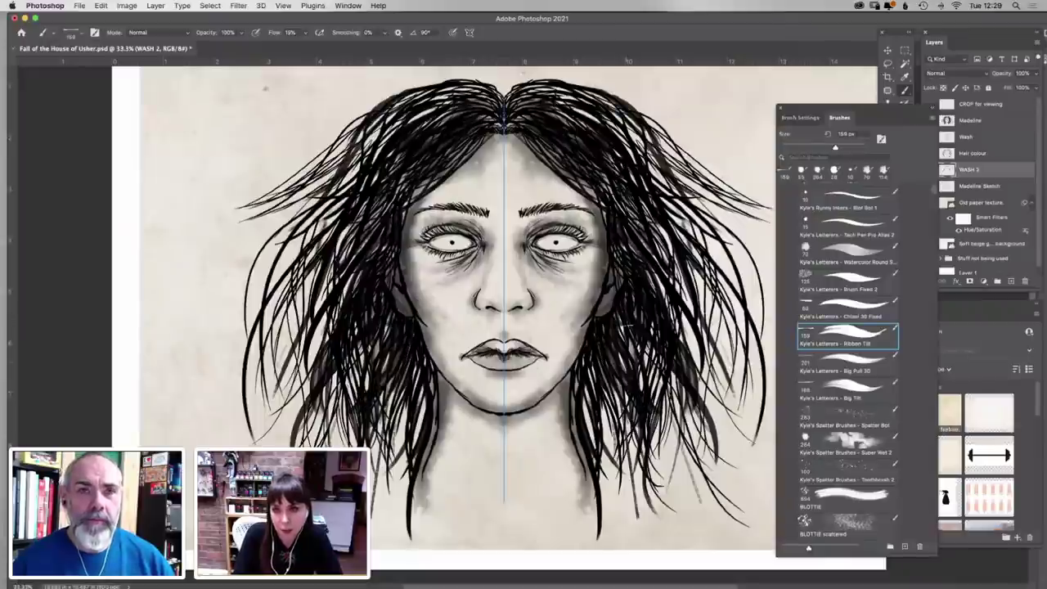
pyautogui.moveTo(604, 441); pyautogui.dragTo(622, 313)
pyautogui.moveTo(639, 381); pyautogui.dragTo(639, 367)
pyautogui.moveTo(535, 131); pyautogui.dragTo(567, 165)
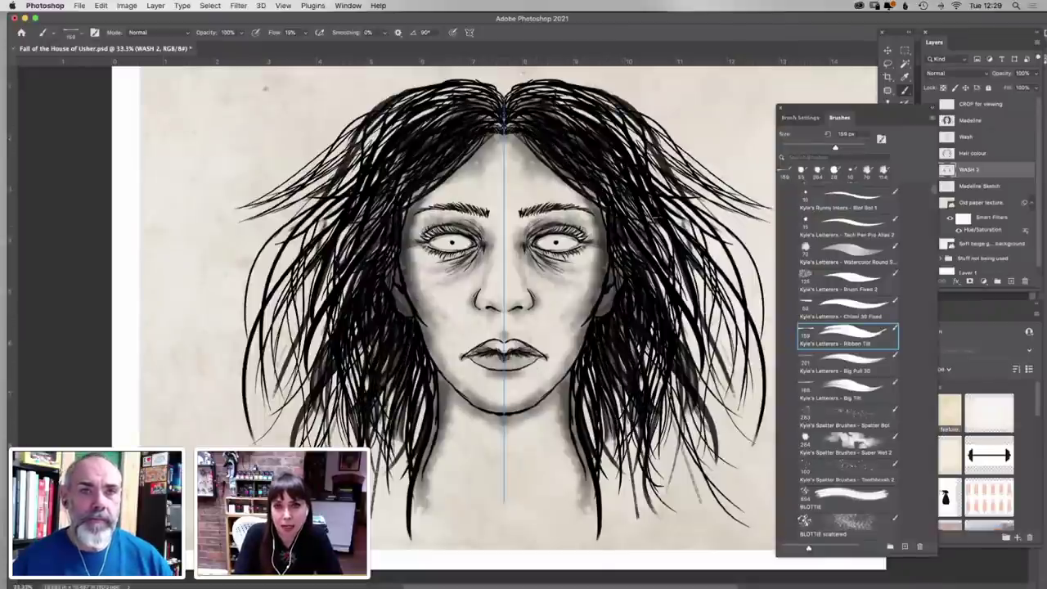
pyautogui.moveTo(534, 111)
pyautogui.mouseDown()
pyautogui.moveTo(507, 127)
pyautogui.moveTo(565, 114)
pyautogui.moveTo(605, 143)
pyautogui.moveTo(732, 283)
pyautogui.mouseUp()
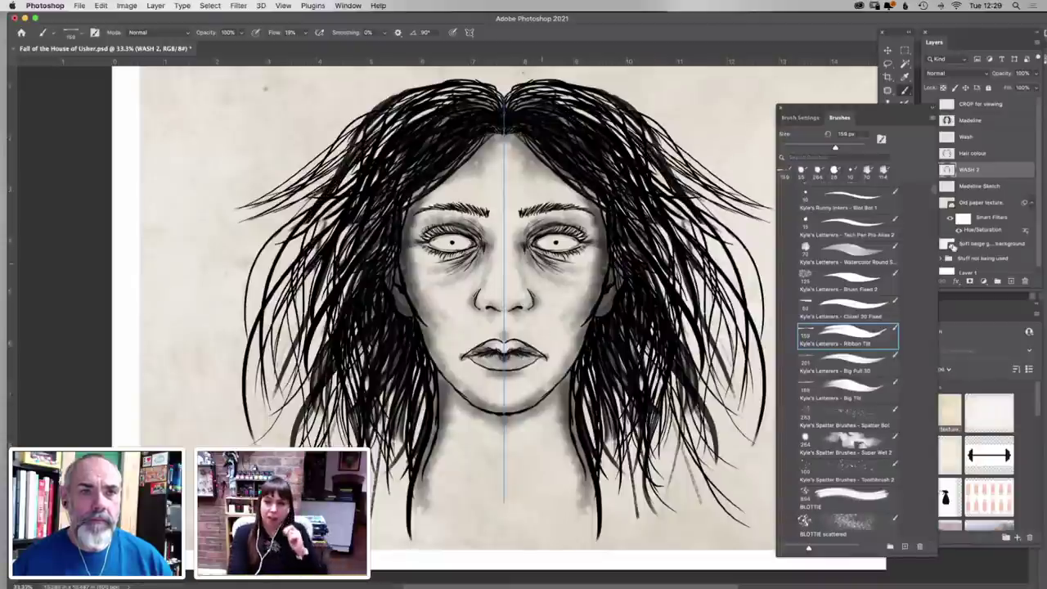
# Lower the WASH 2 layer's opacity to 83%
pyautogui.click(1037, 75)
pyautogui.click(1036, 75)
pyautogui.moveTo(1037, 86); pyautogui.dragTo(1027, 86)
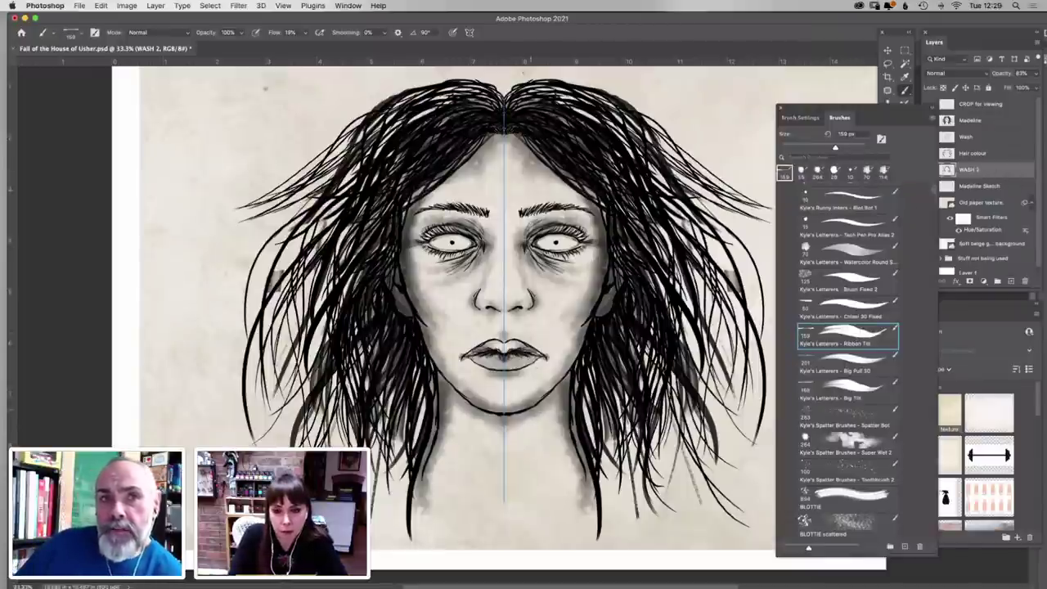
# Try shading along the jaw and under the chin with the Ribbon Tilt brush, and undo the strokes
pyautogui.moveTo(530, 416); pyautogui.dragTo(557, 394)
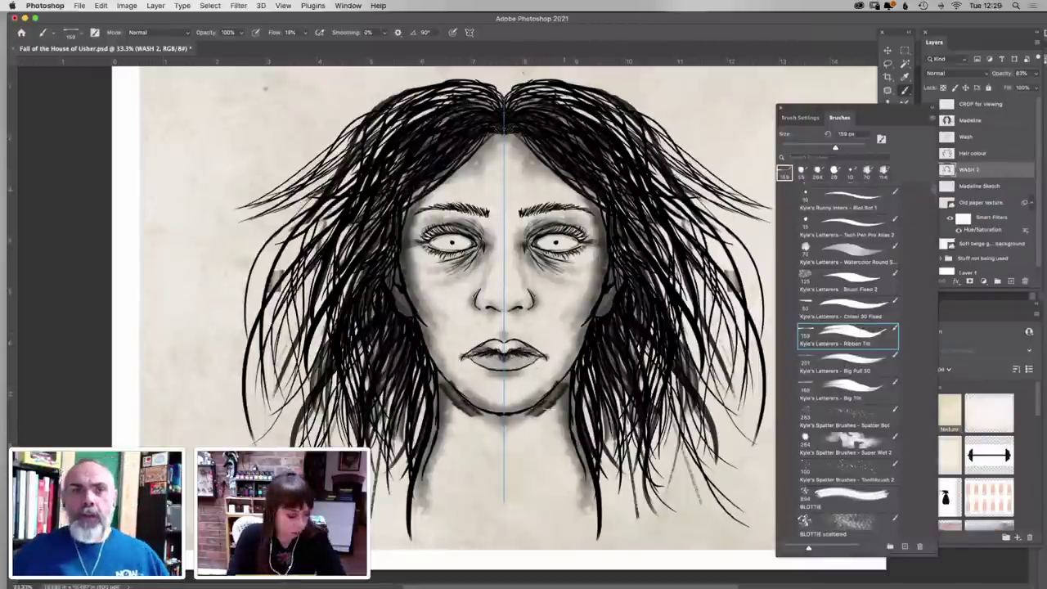
pyautogui.press('super+z')
pyautogui.press('super+z')
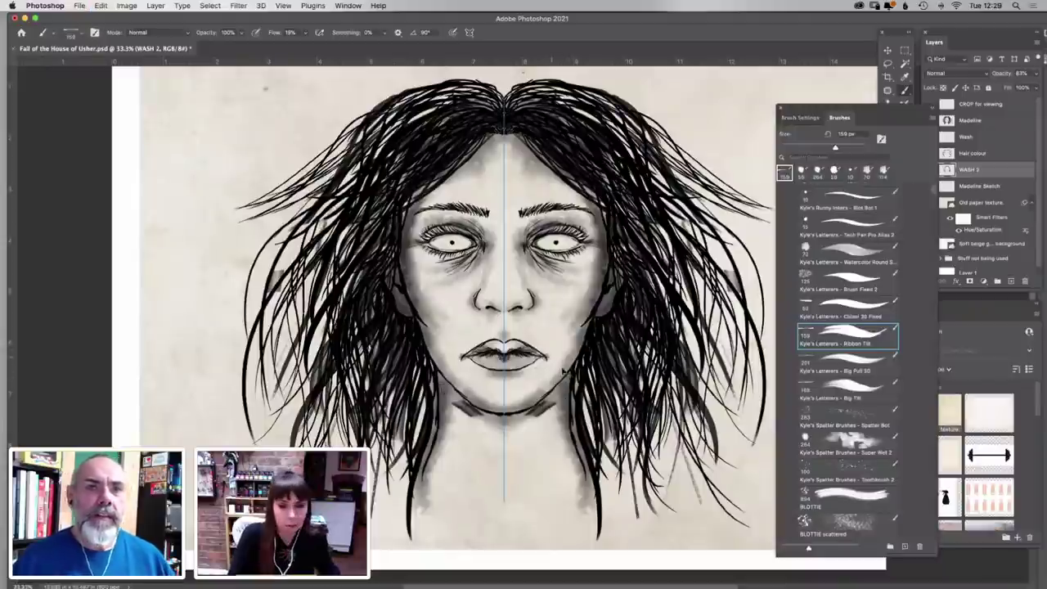
pyautogui.rightClick(561, 415)
pyautogui.moveTo(544, 421); pyautogui.dragTo(566, 408)
pyautogui.press('super+z')
pyautogui.press('super+z')
# Shade beneath the jawline and chin with Kyle's Letterers Watercolor Round brush at 95 px, and save the document
pyautogui.click(860, 250)
pyautogui.rightClick(564, 367)
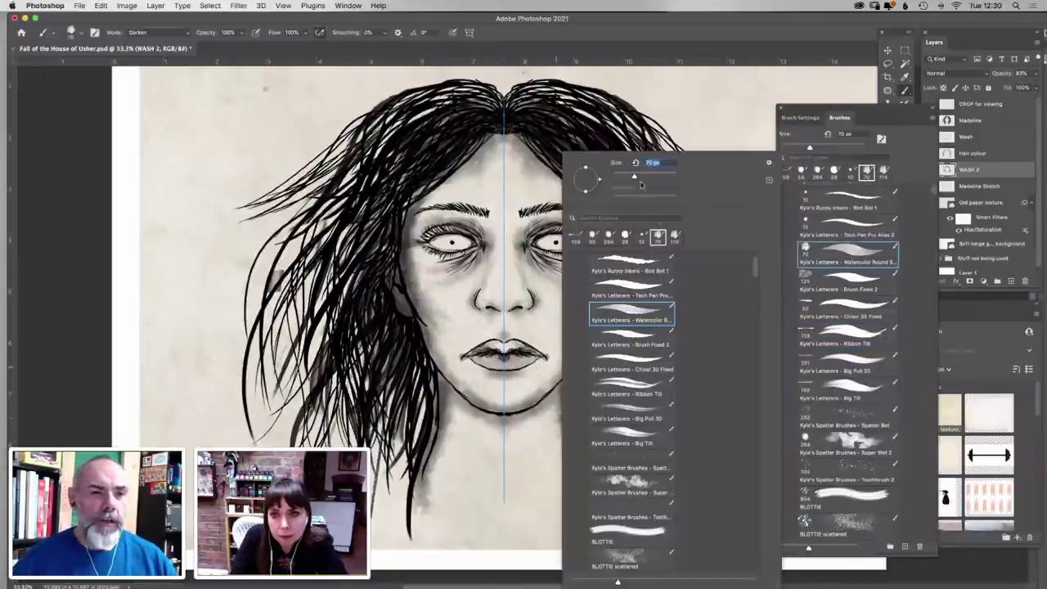
pyautogui.moveTo(633, 179); pyautogui.dragTo(643, 179)
pyautogui.click(528, 421)
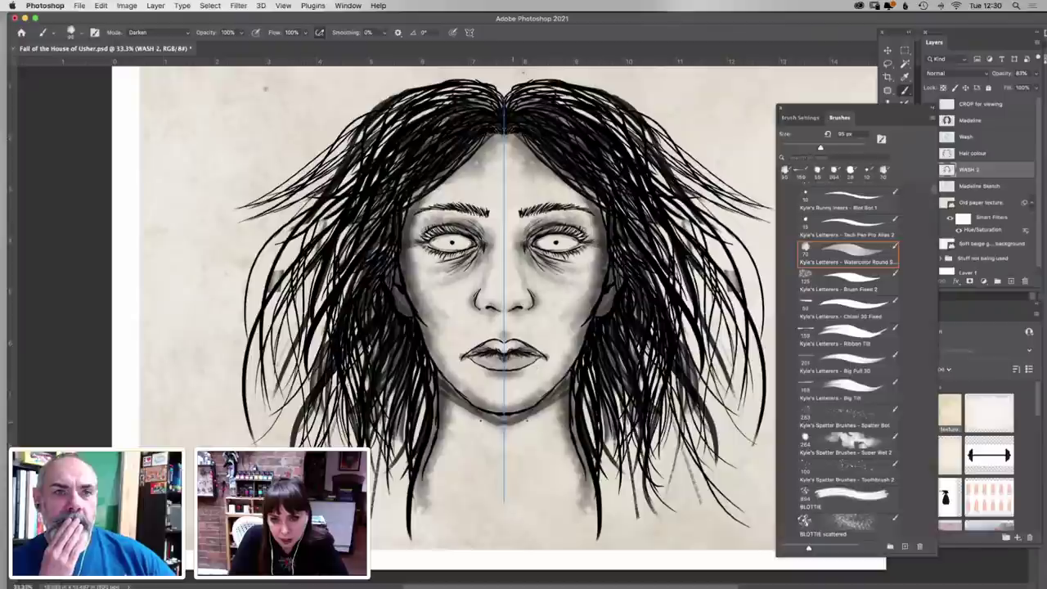
pyautogui.moveTo(557, 409); pyautogui.dragTo(512, 424)
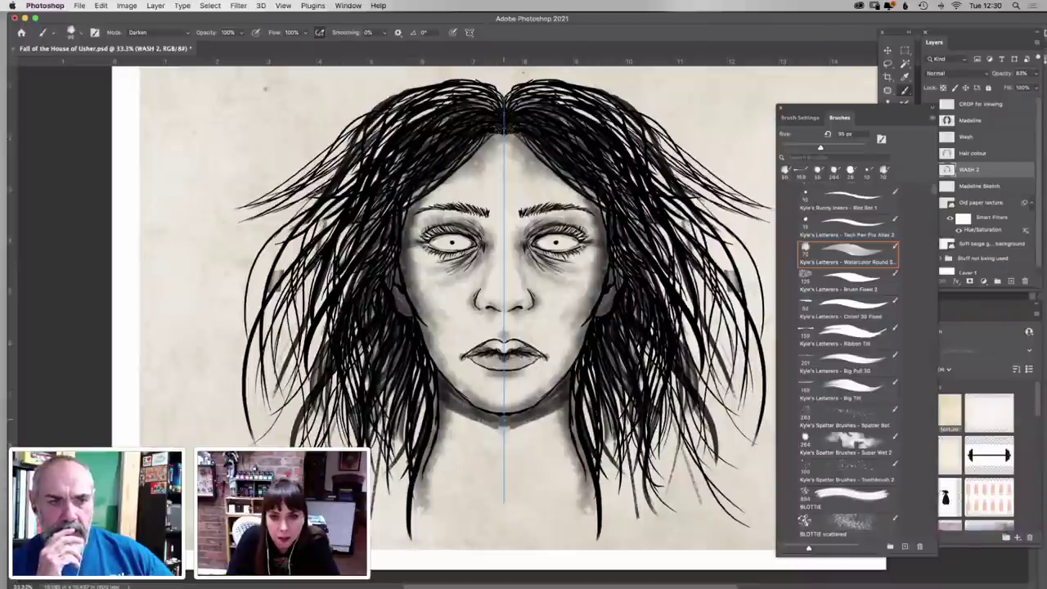
pyautogui.press('super+s')
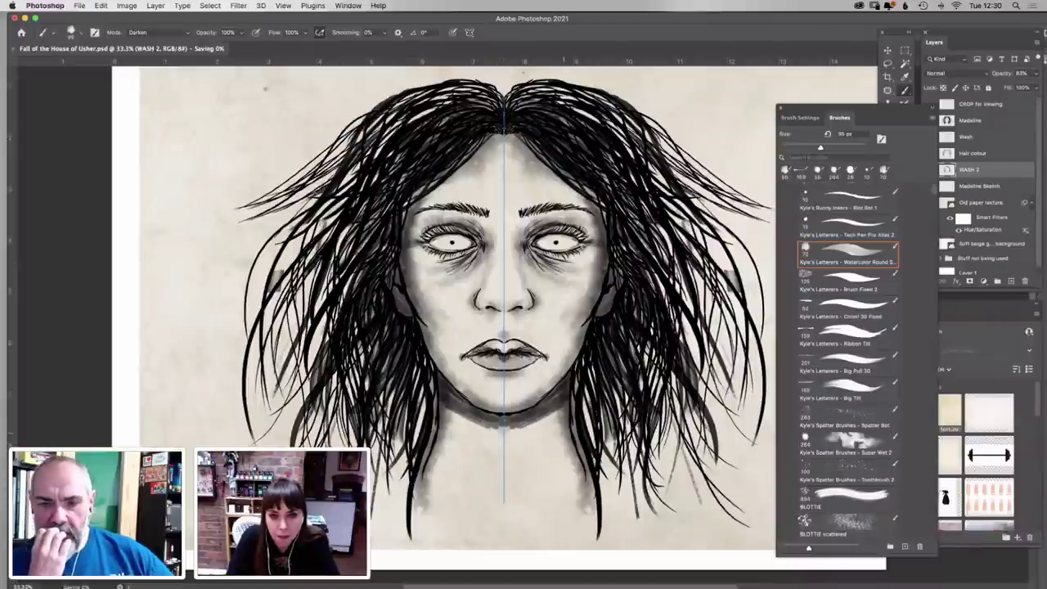
# Enlarge the watercolor brush to 118 px and extend the shadow below the jaw down both sides of the neck
pyautogui.rightClick(546, 409)
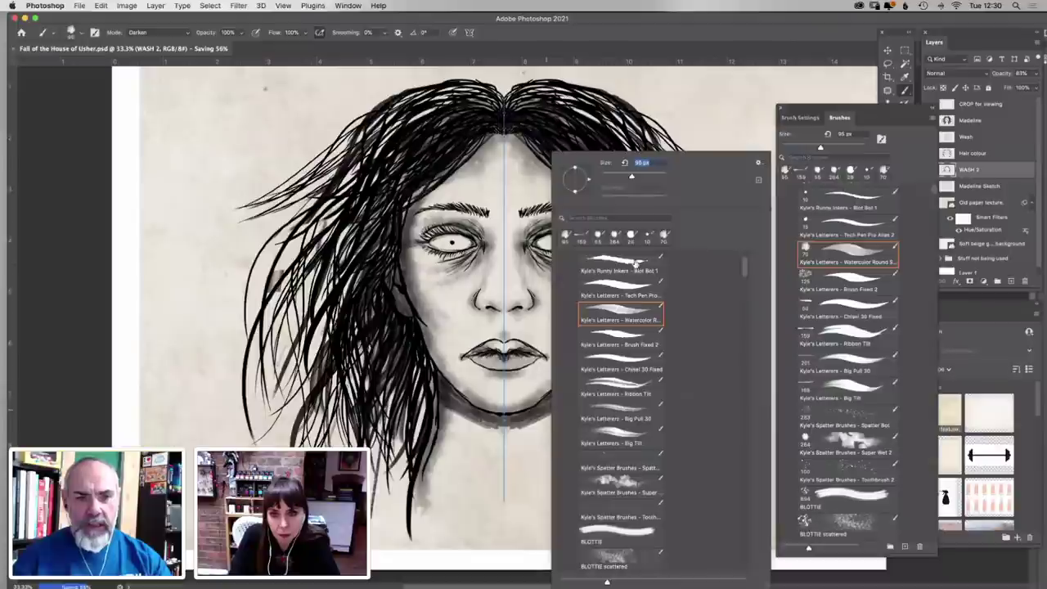
pyautogui.moveTo(631, 179); pyautogui.dragTo(637, 179)
pyautogui.moveTo(524, 431)
pyautogui.mouseDown()
pyautogui.moveTo(561, 410)
pyautogui.moveTo(533, 427)
pyautogui.moveTo(557, 417)
pyautogui.moveTo(544, 428)
pyautogui.moveTo(554, 439)
pyautogui.moveTo(527, 432)
pyautogui.moveTo(561, 429)
pyautogui.moveTo(536, 445)
pyautogui.mouseUp()
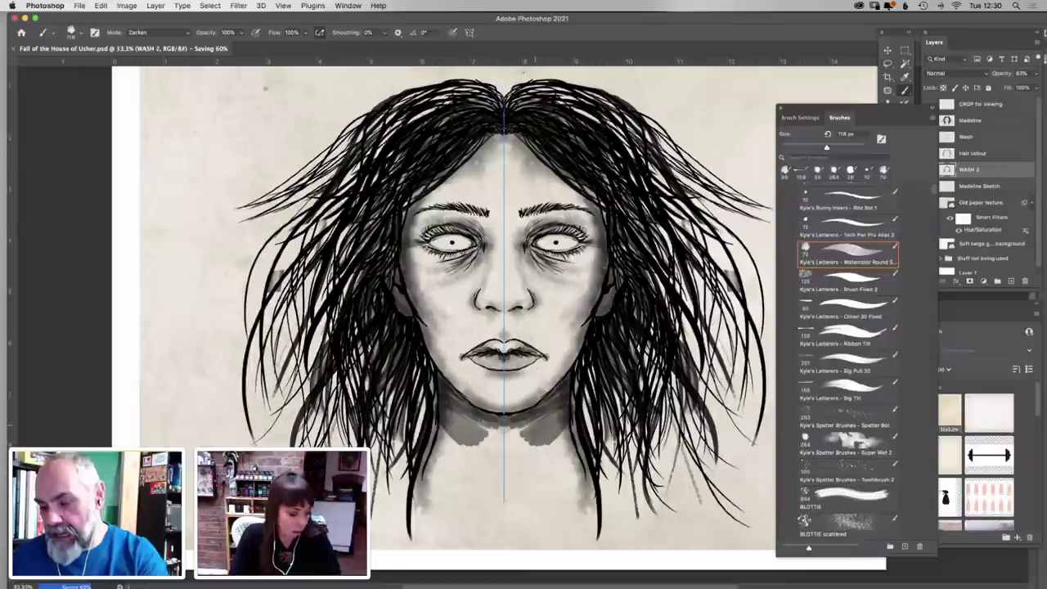
pyautogui.moveTo(566, 428); pyautogui.dragTo(560, 444)
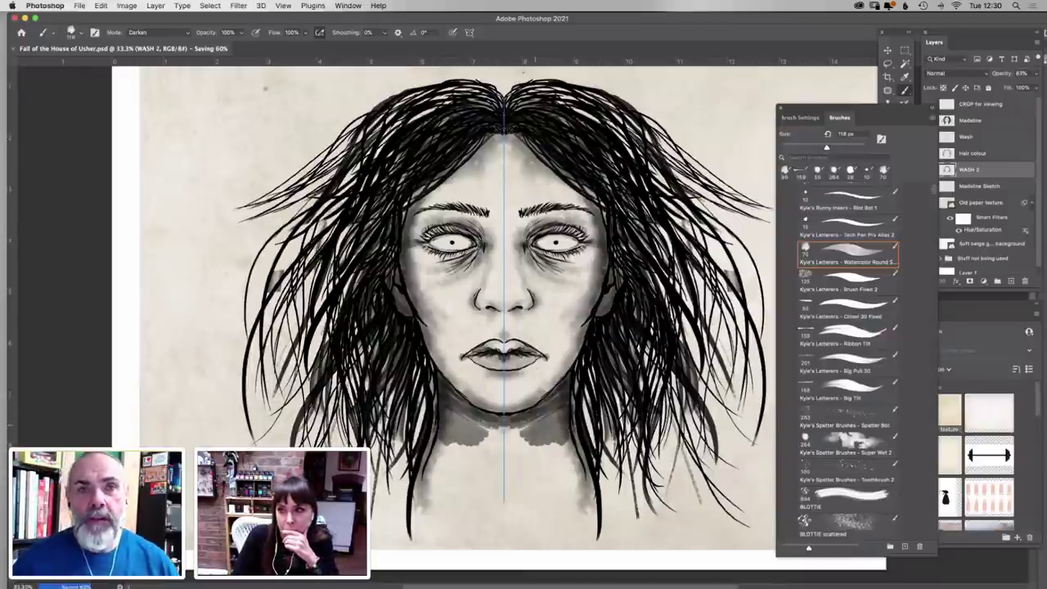
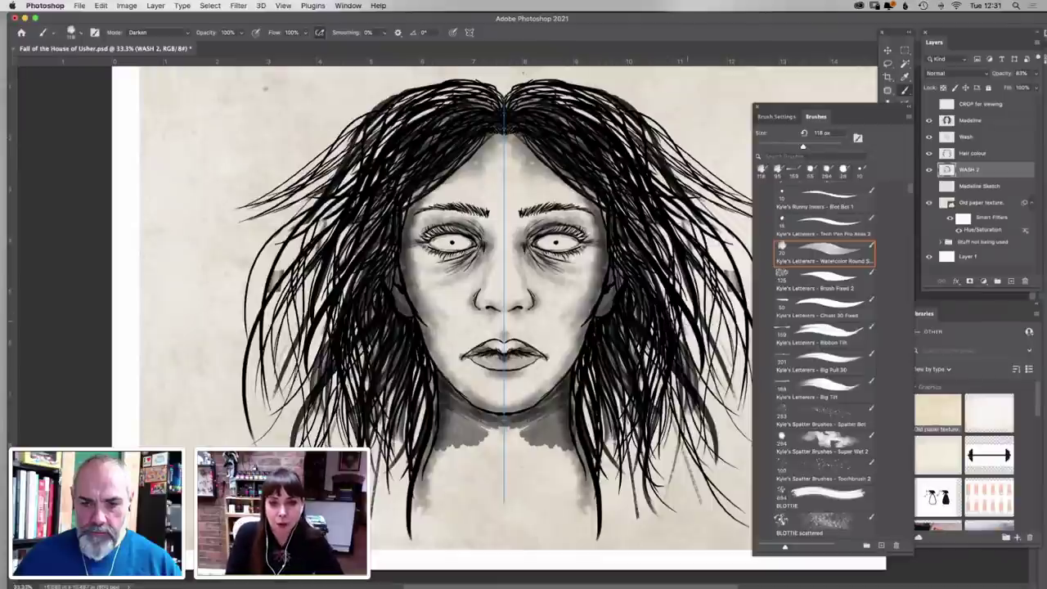
# Add a new layer above the Wash layer and name it Cheeks
pyautogui.click(982, 139)
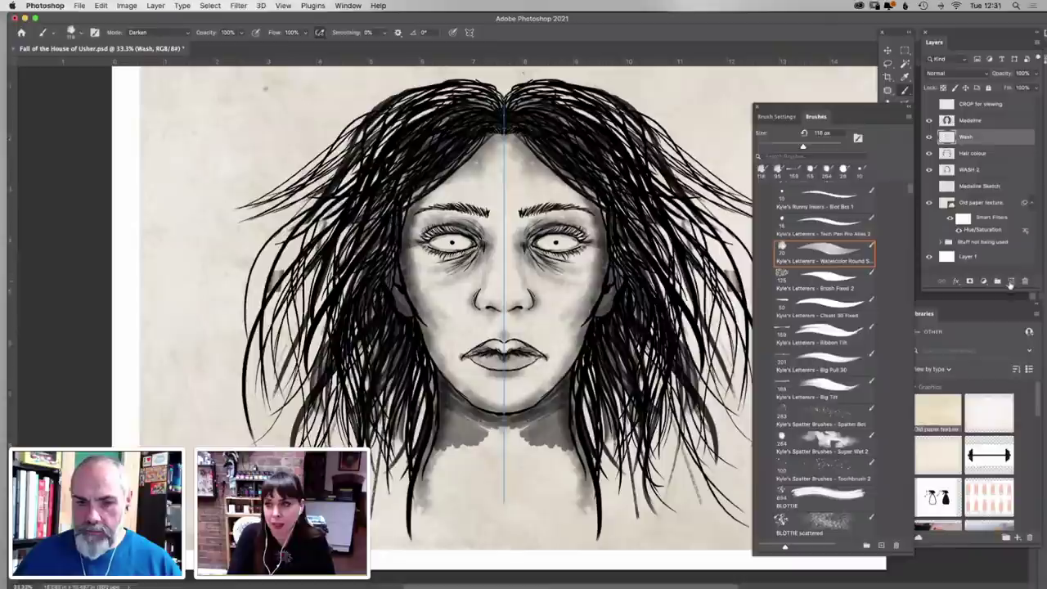
pyautogui.click(1011, 280)
pyautogui.doubleClick(968, 137)
pyautogui.write('Creeks')
pyautogui.press('Return')
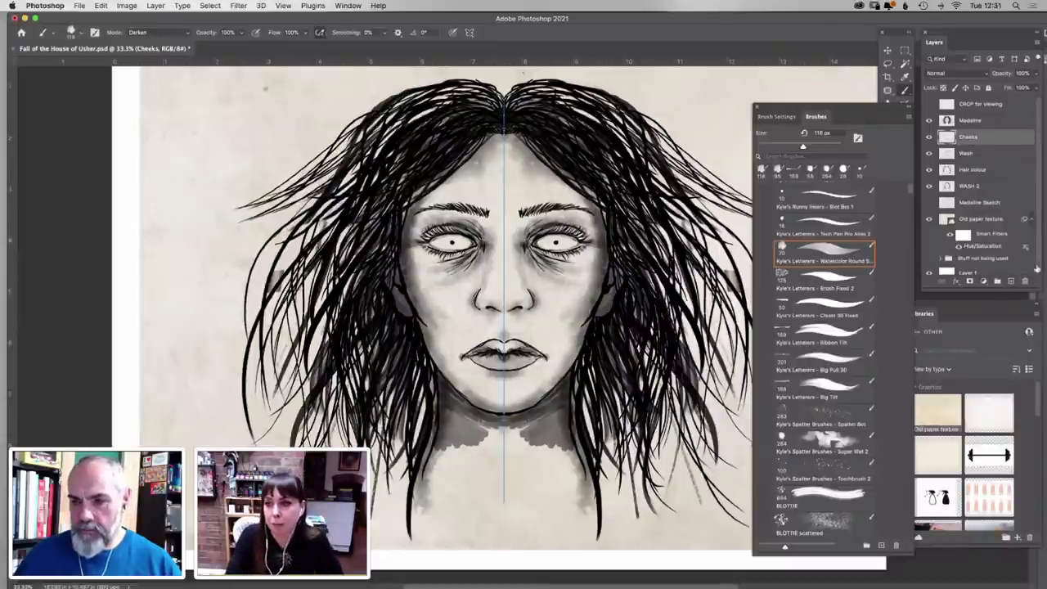
# Set the foreground colour to a light pink, #f38787, for the cheek blush
pyautogui.moveTo(834, 111); pyautogui.dragTo(781, 94)
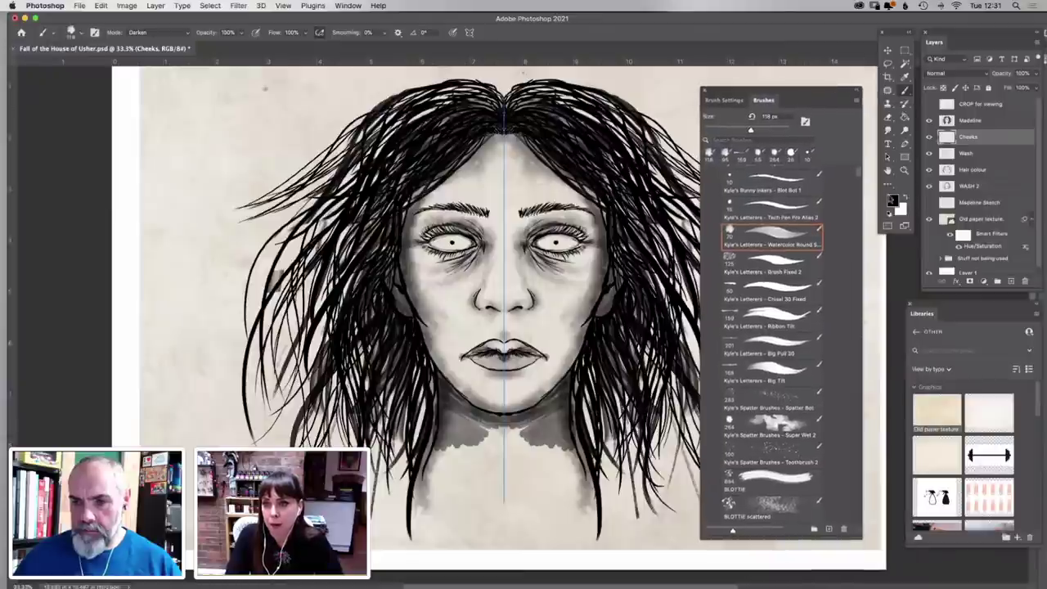
pyautogui.click(892, 201)
pyautogui.moveTo(735, 305); pyautogui.dragTo(713, 294)
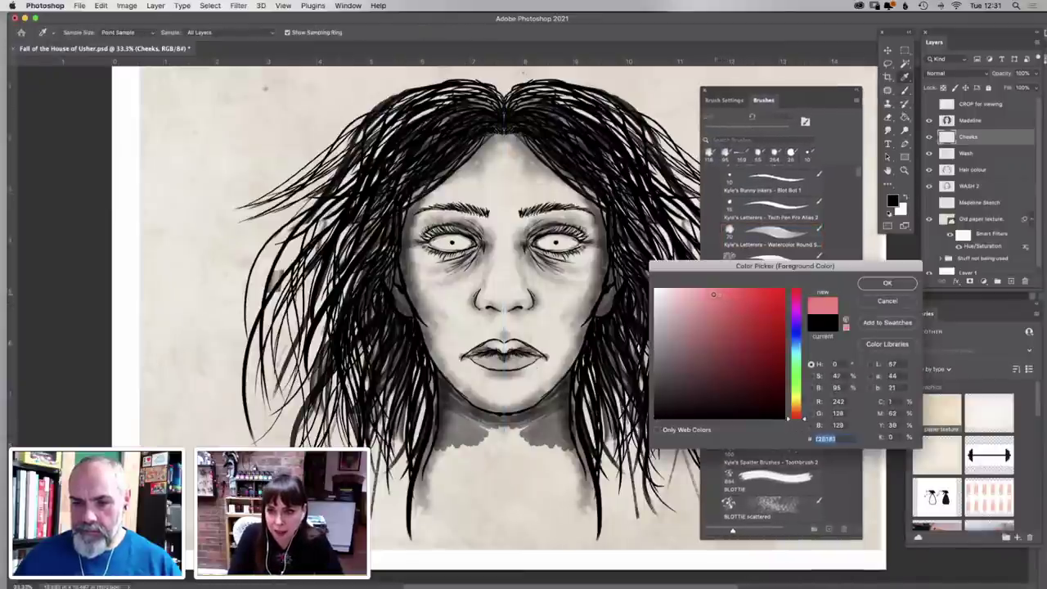
pyautogui.click(888, 284)
# Choose Kyle's Spatter Brushes - Super Wet 2 at 492 px and try a pink blush on the cheeks
pyautogui.click(773, 423)
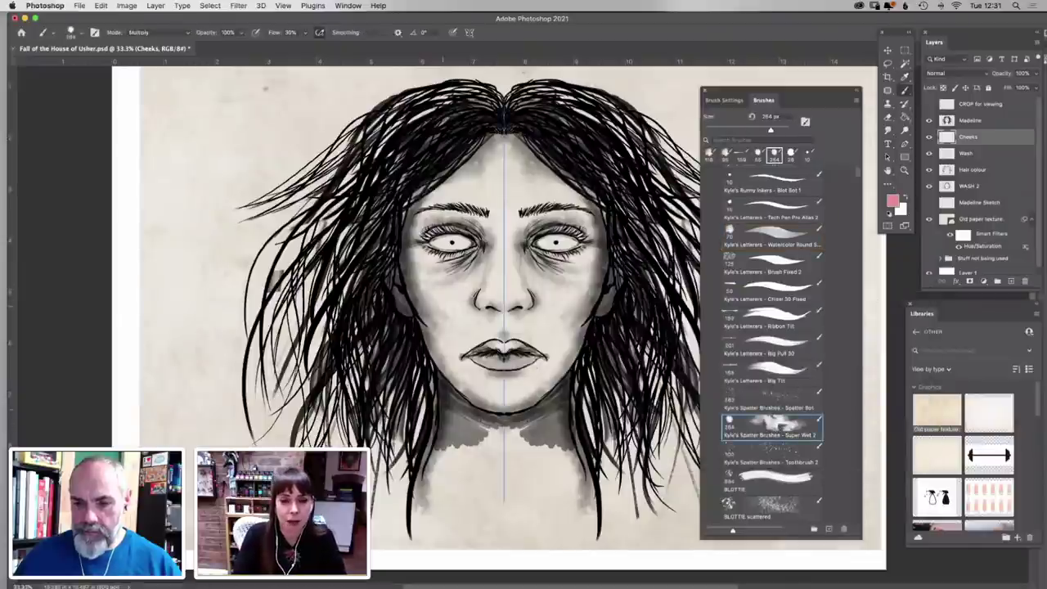
pyautogui.rightClick(458, 294)
pyautogui.moveTo(573, 177); pyautogui.dragTo(580, 176)
pyautogui.click(237, 35)
pyautogui.moveTo(437, 296); pyautogui.dragTo(434, 286)
pyautogui.press('super+z')
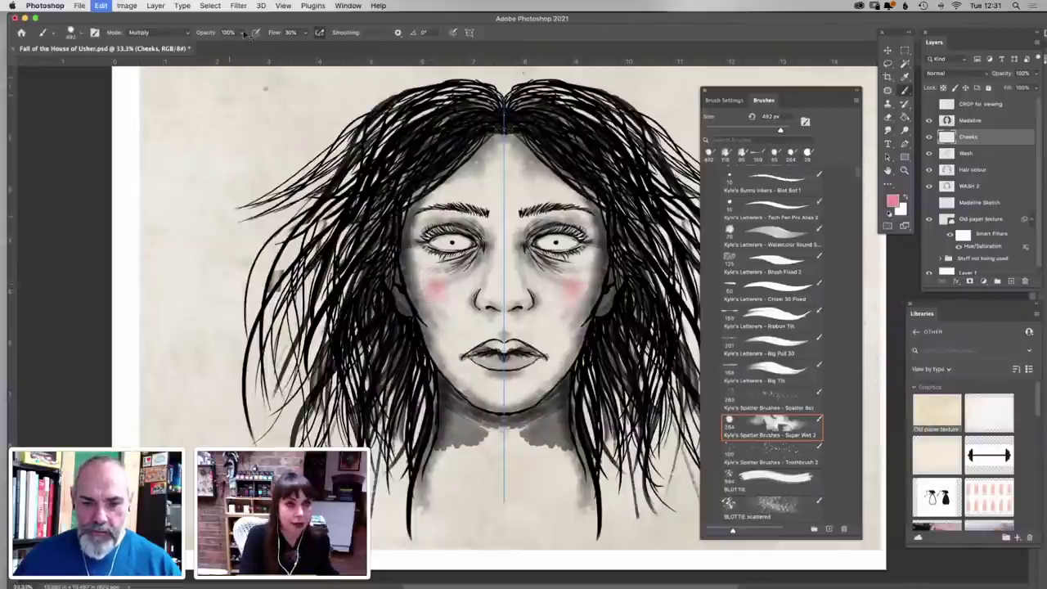
# Lower the brush opacity to 10% and paint a soft pink blush on both cheeks
pyautogui.moveTo(242, 32); pyautogui.dragTo(213, 45)
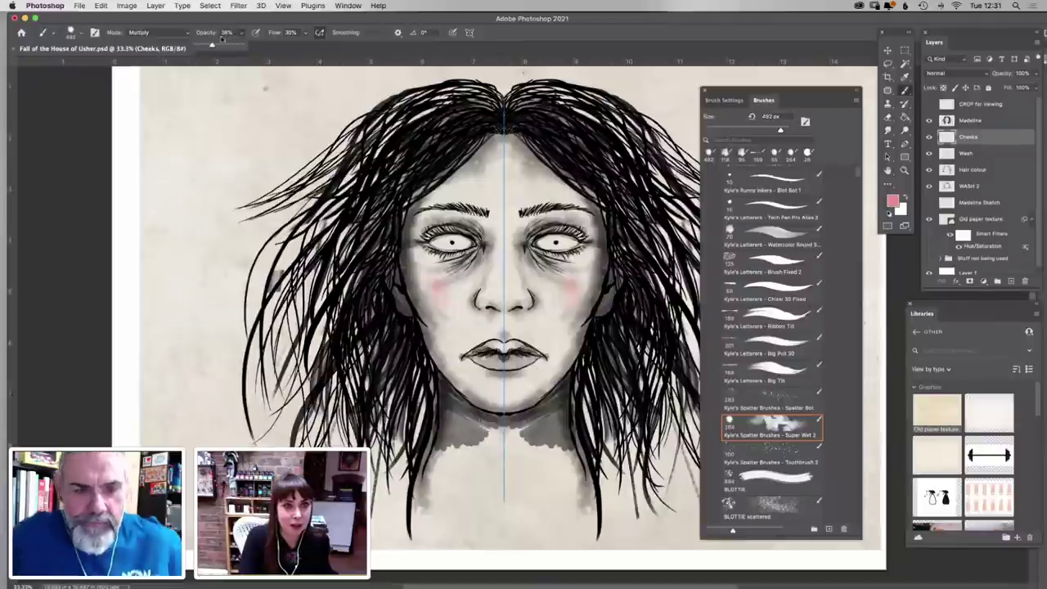
pyautogui.click(234, 63)
pyautogui.press('super+z')
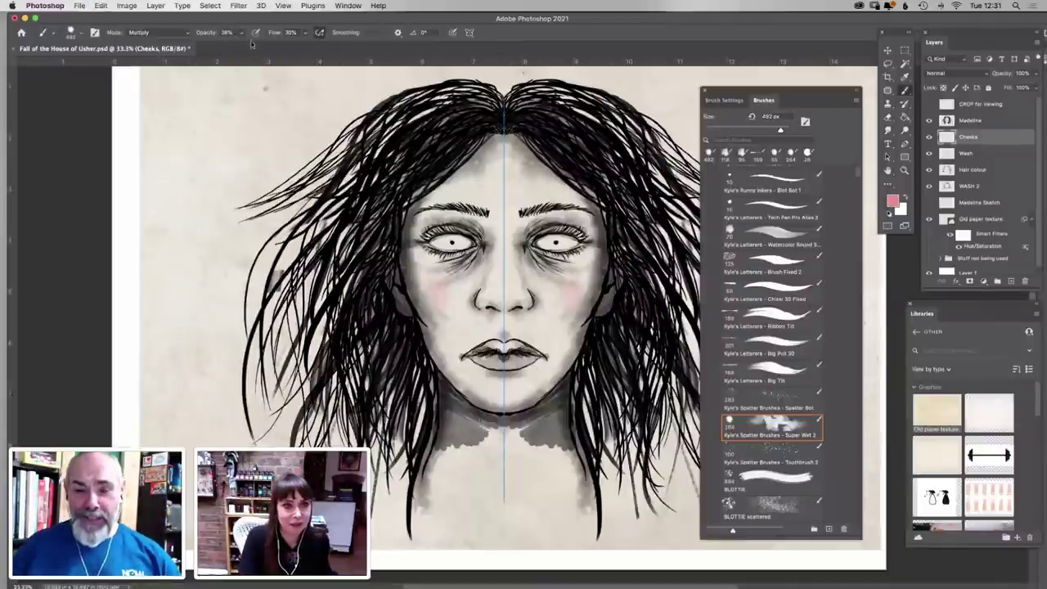
pyautogui.click(242, 35)
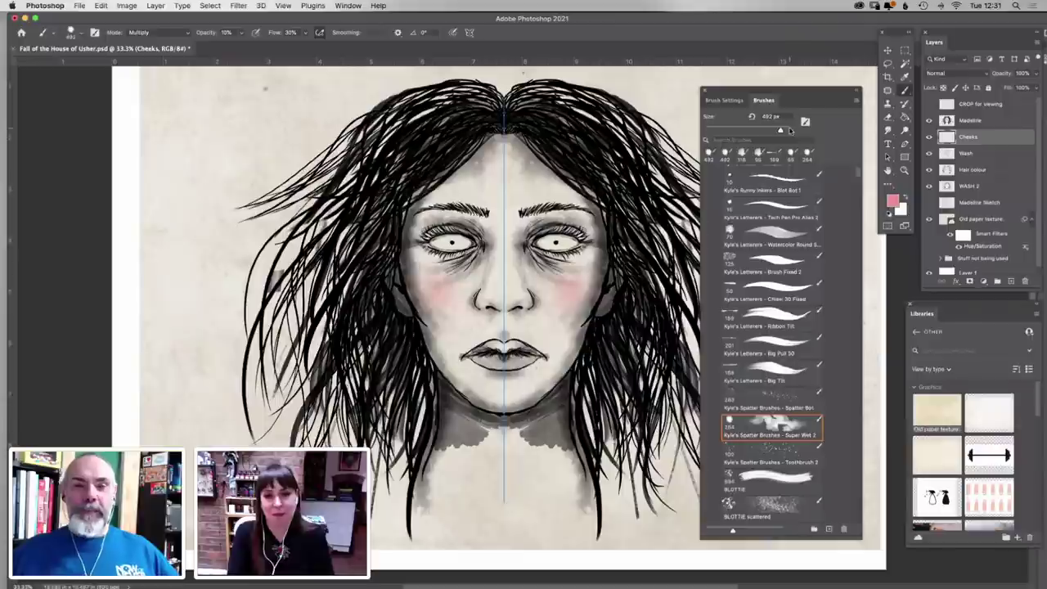
# Turn off paint symmetry for the brush
pyautogui.press('l')
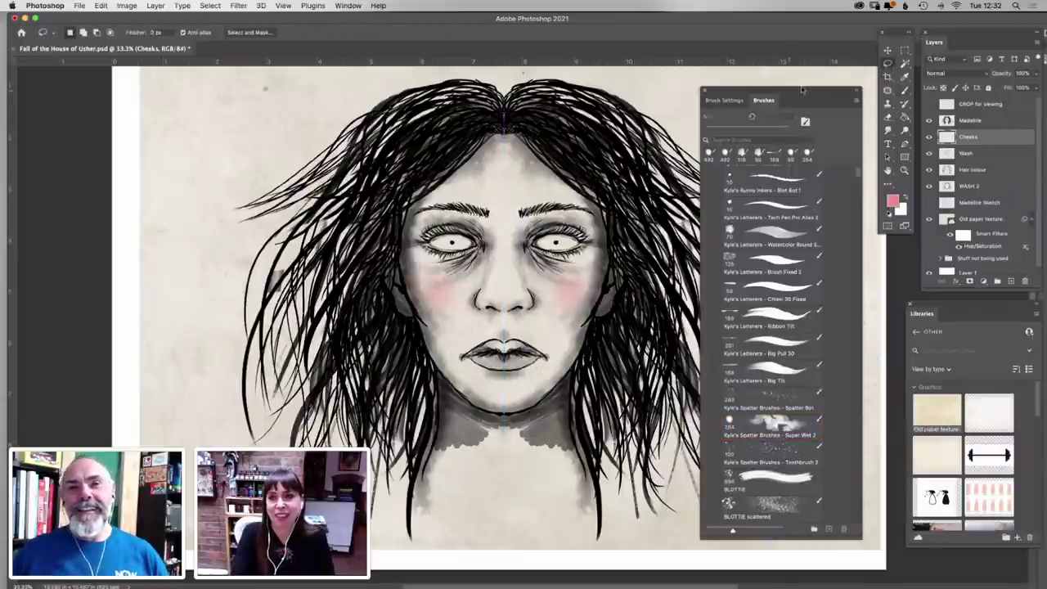
pyautogui.moveTo(789, 92); pyautogui.dragTo(800, 72)
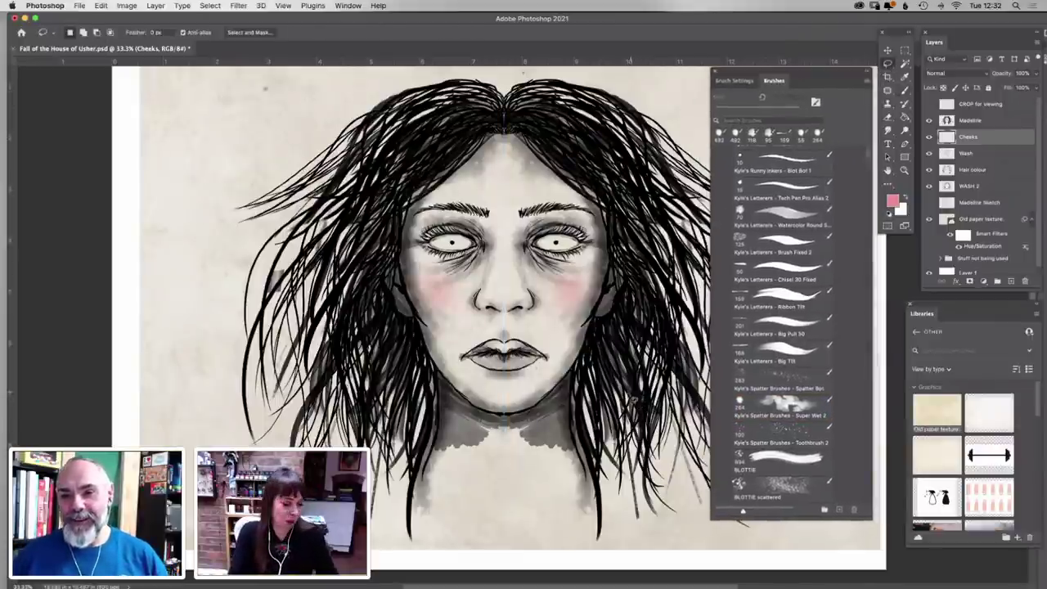
pyautogui.press('super+minus')
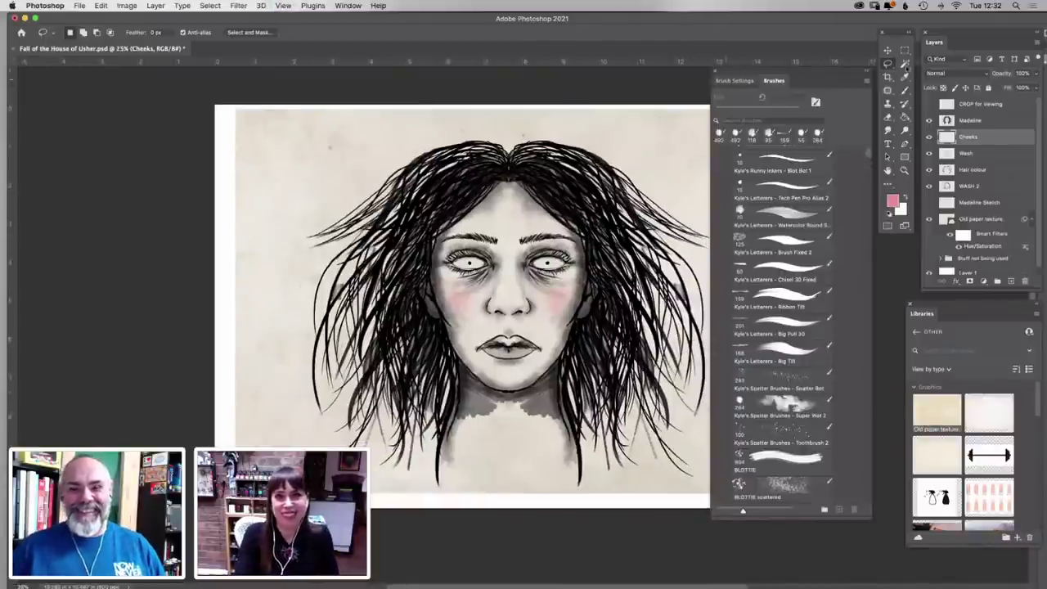
pyautogui.click(908, 94)
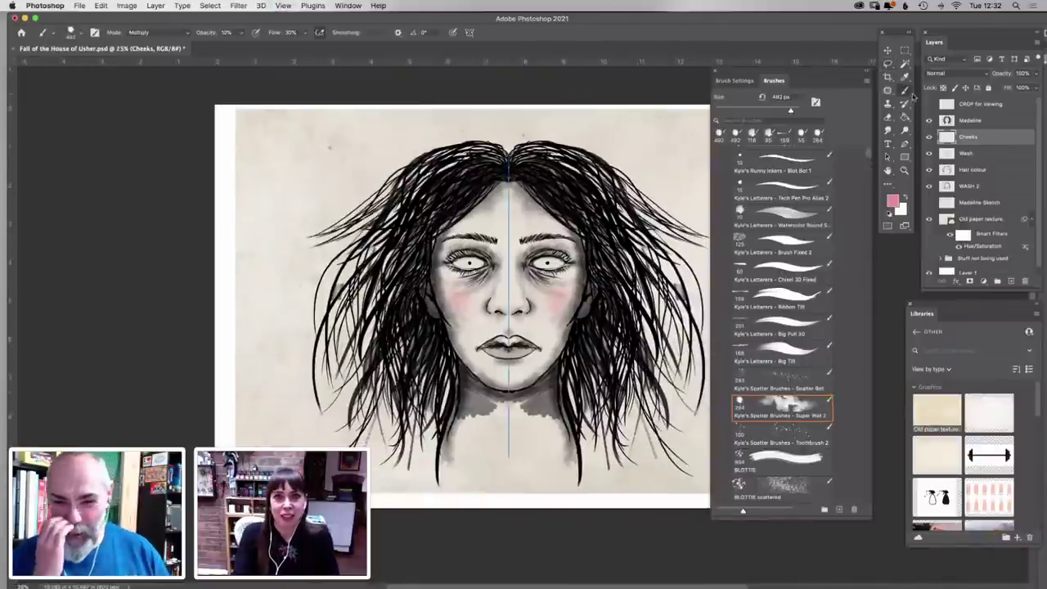
pyautogui.click(470, 32)
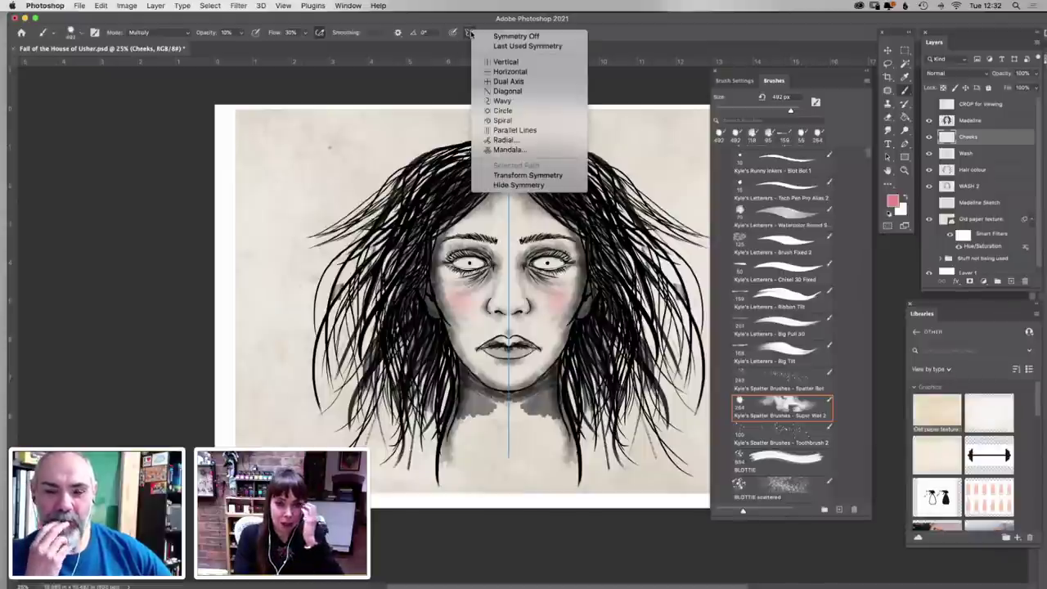
pyautogui.click(502, 37)
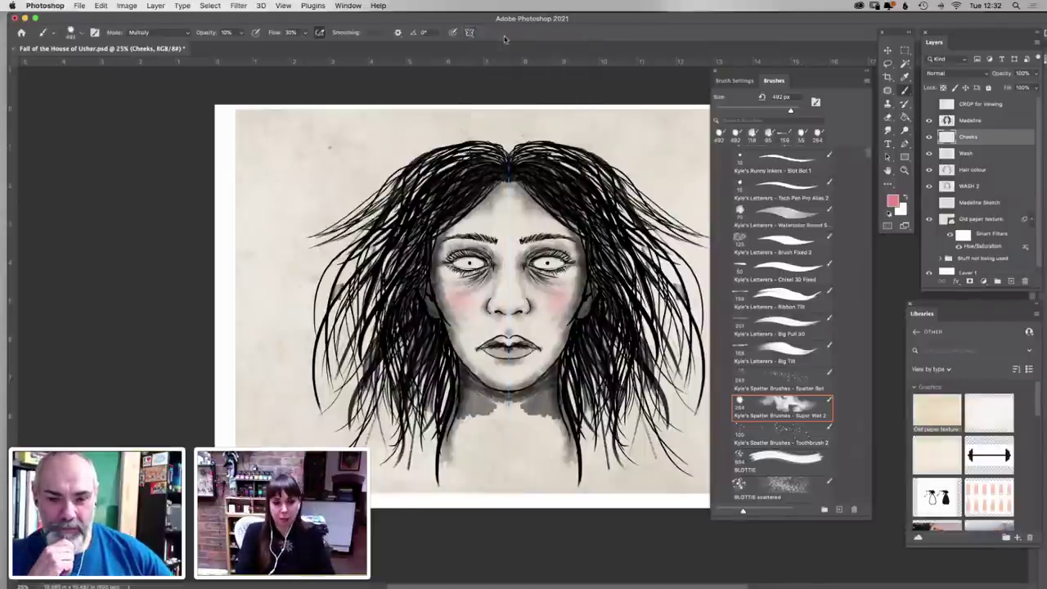
# Show the guides and make the CROP for viewing layer visible
pyautogui.press('super+apostrophe')
pyautogui.press('super+apostrophe')
pyautogui.press('super+semicolon')
pyautogui.click(929, 105)
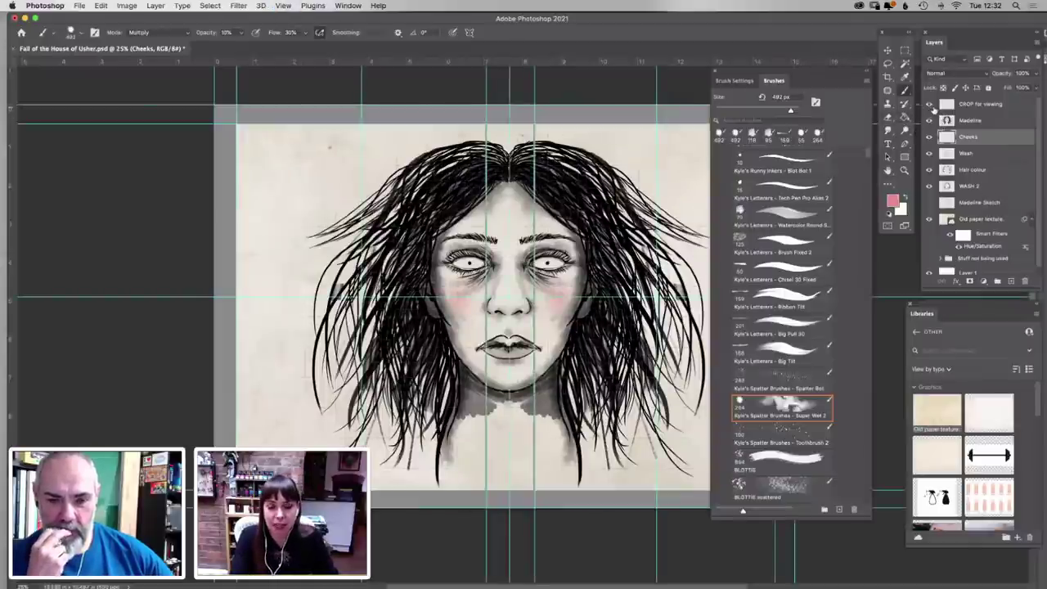
pyautogui.press('space')
pyautogui.moveTo(473, 307); pyautogui.dragTo(407, 320)
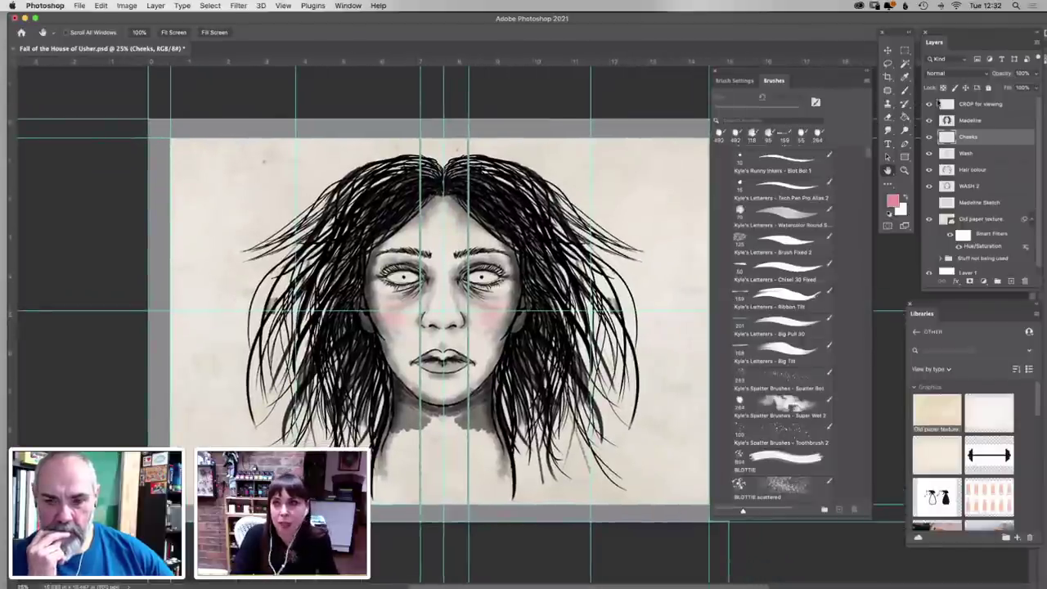
# Make the WASH 2 layer active and set the Super Wet 2 brush to 159 px
pyautogui.click(781, 405)
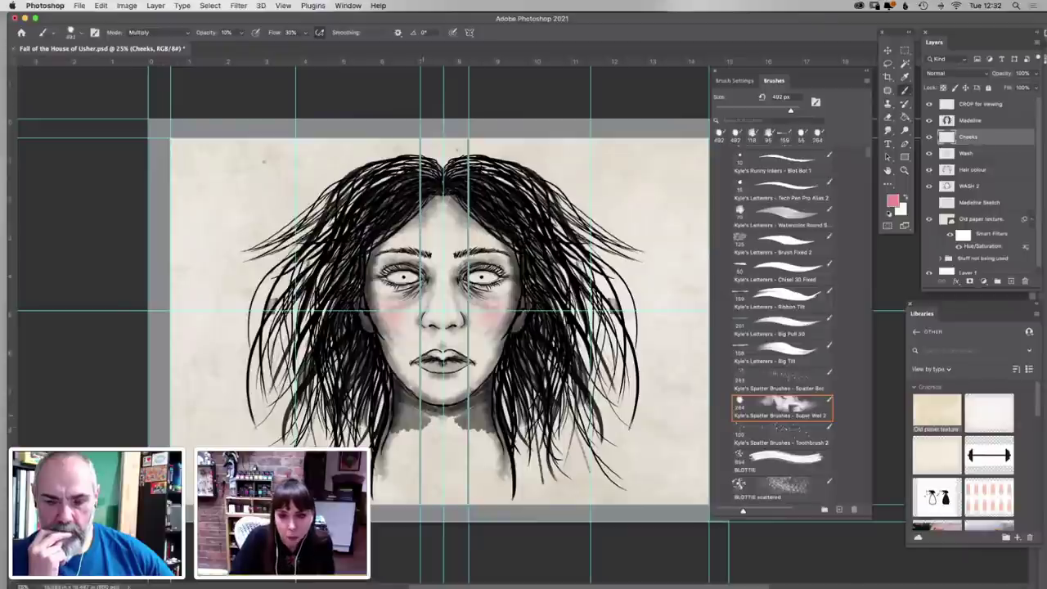
pyautogui.click(970, 186)
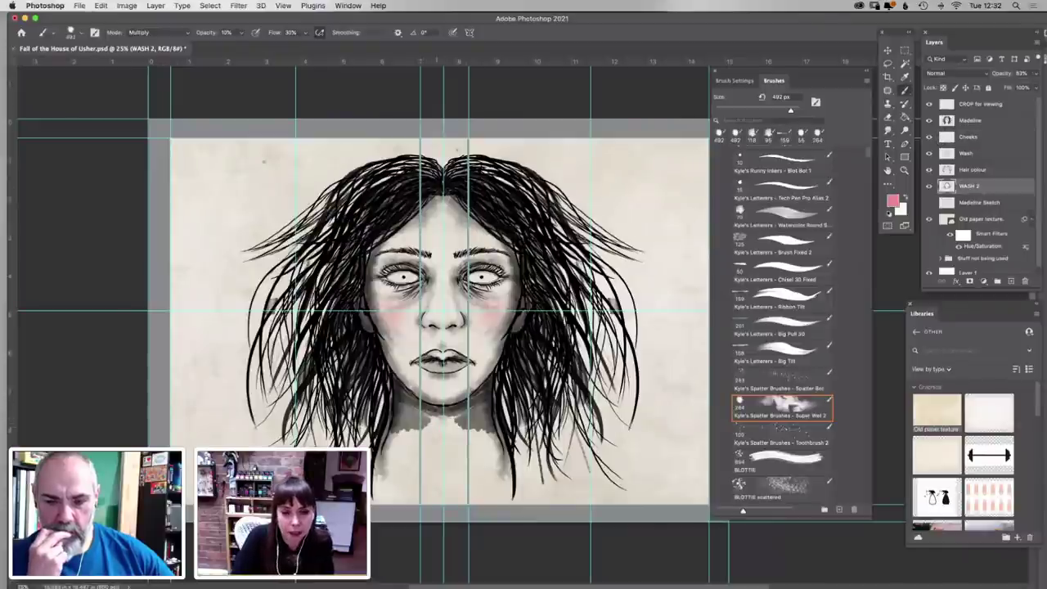
pyautogui.rightClick(463, 335)
pyautogui.moveTo(546, 174); pyautogui.dragTo(498, 182)
pyautogui.click(400, 400)
pyautogui.rightClick(400, 401)
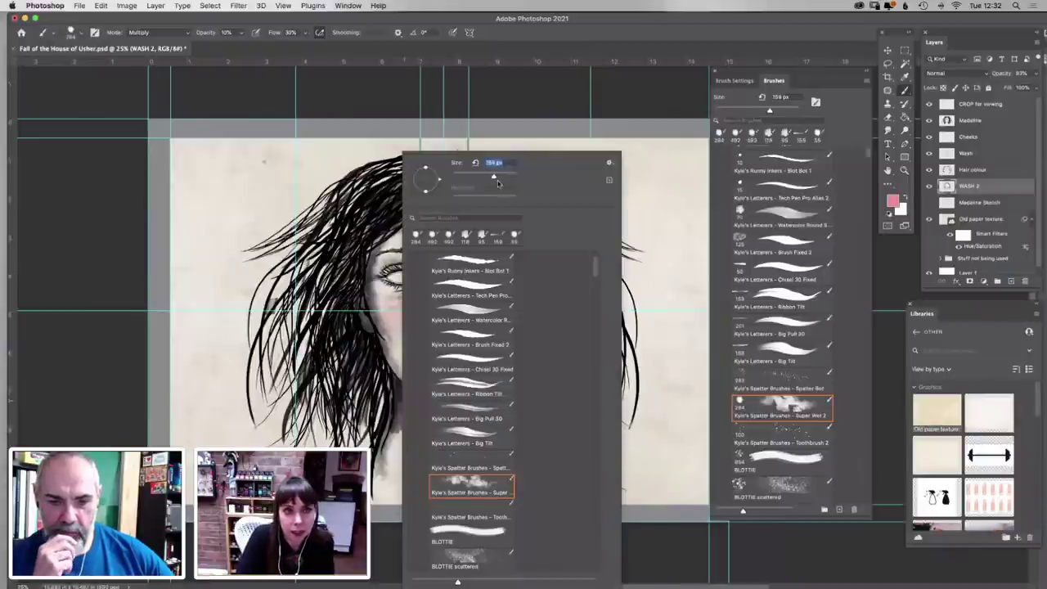
pyautogui.press('Return')
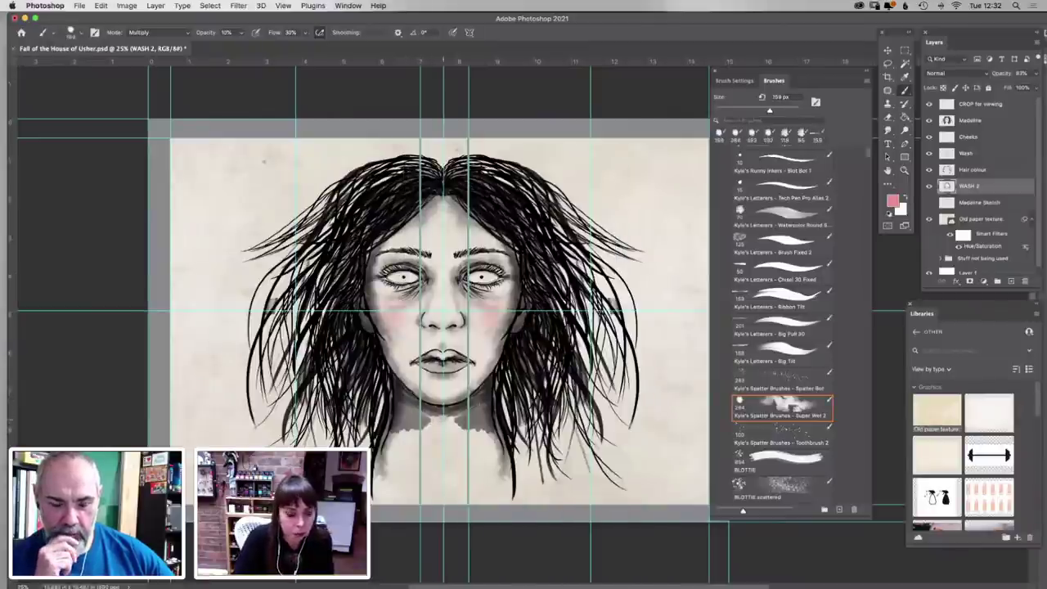
pyautogui.click(891, 200)
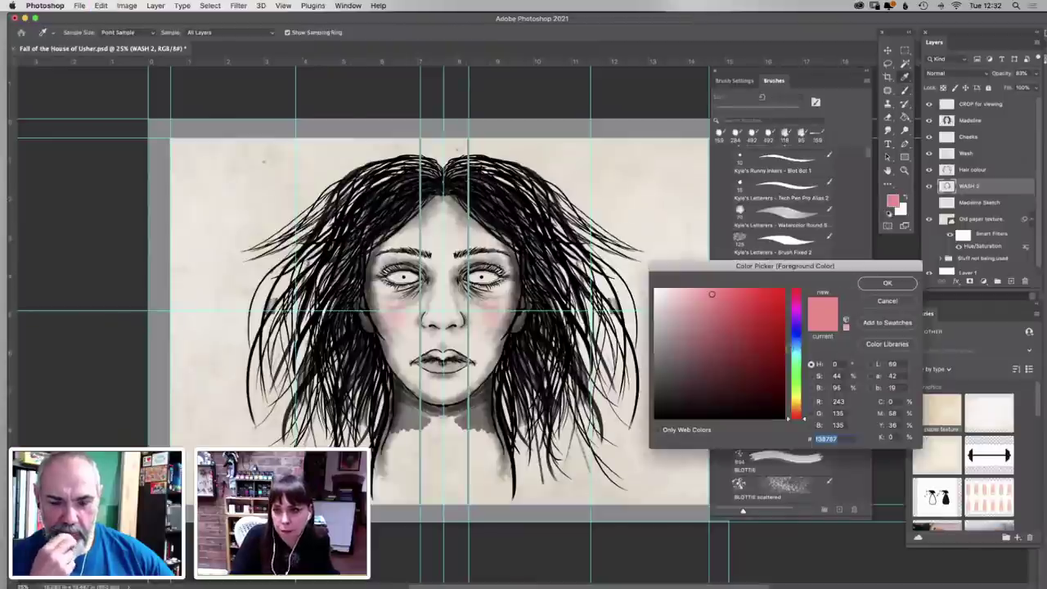
pyautogui.moveTo(795, 403); pyautogui.dragTo(656, 417)
pyautogui.click(888, 285)
pyautogui.click(781, 407)
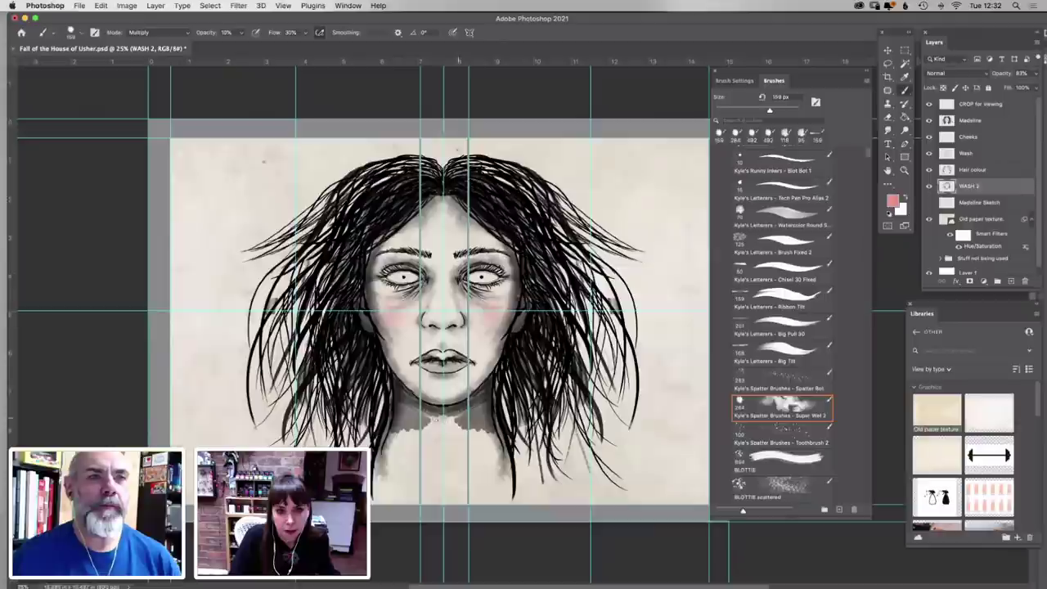
# Reset the foreground colour to black and enlarge the Super Wet 2 brush to 380 px
pyautogui.press('d')
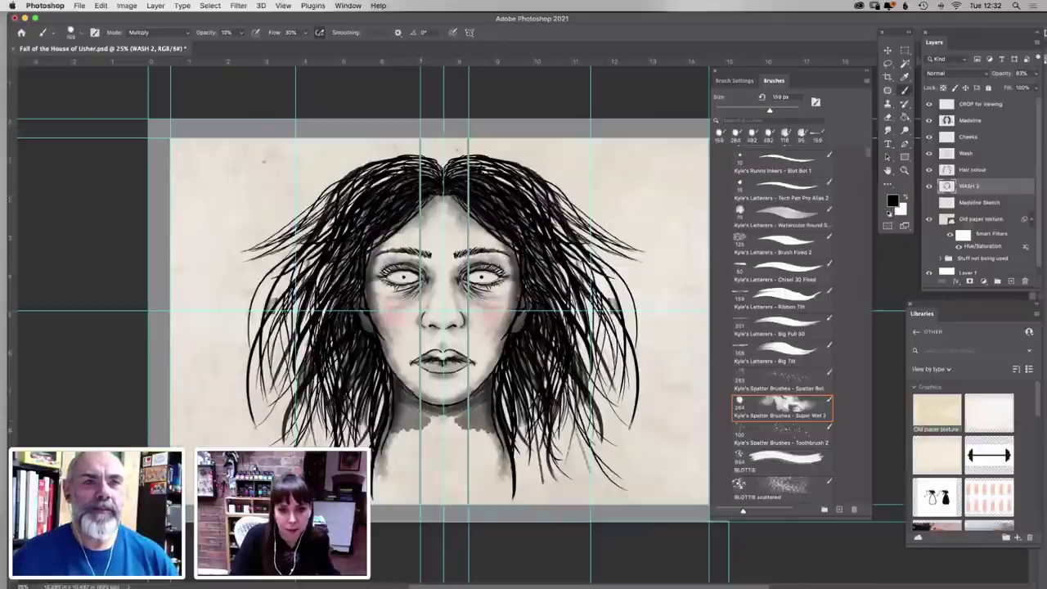
pyautogui.rightClick(511, 320)
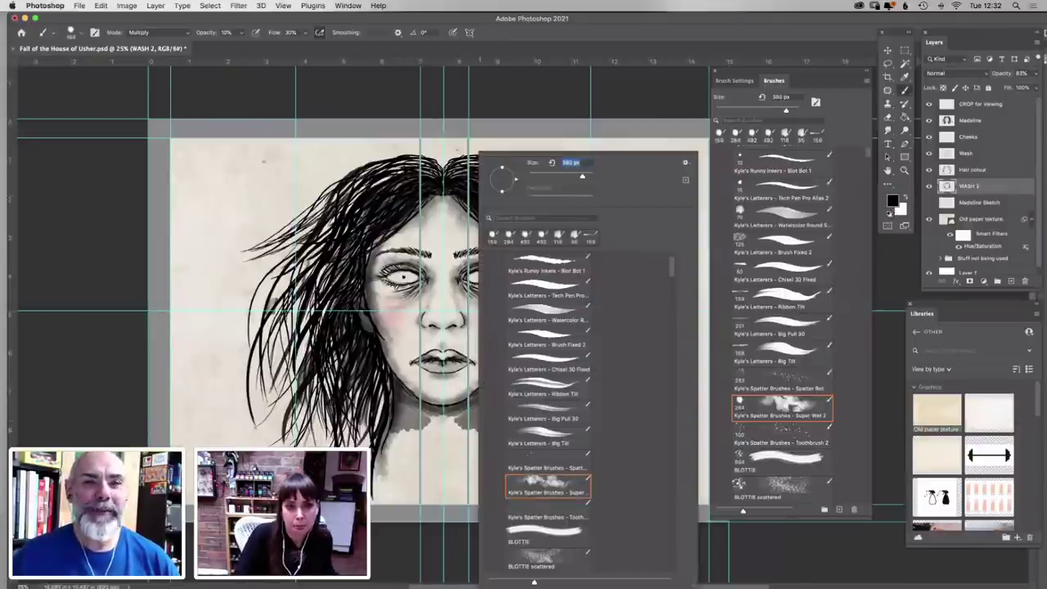
pyautogui.click(447, 420)
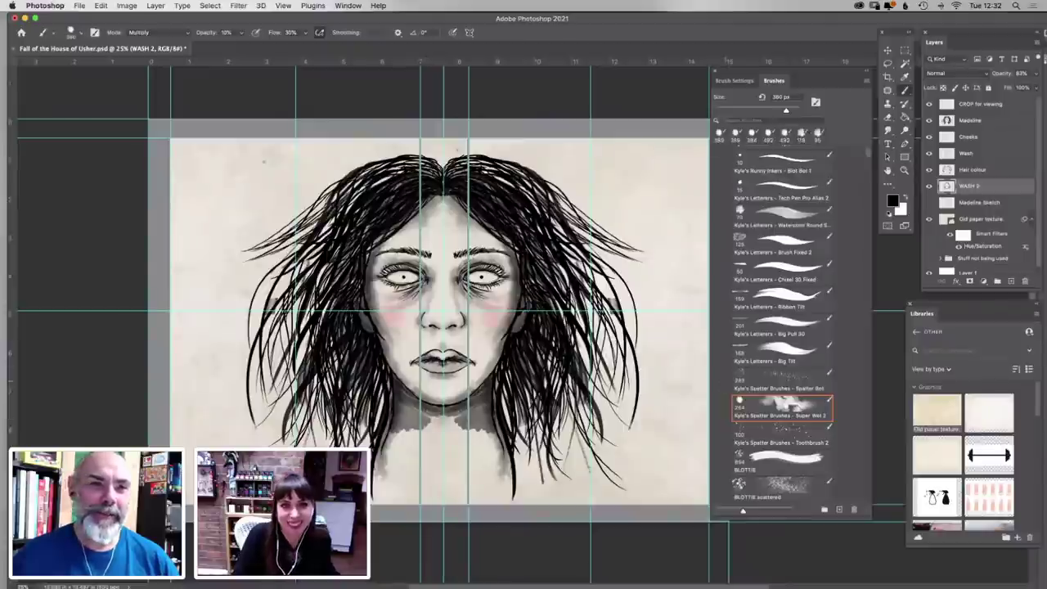
# Raise the brush opacity to 80%, keeping black as the foreground colour
pyautogui.moveTo(243, 35); pyautogui.dragTo(260, 43)
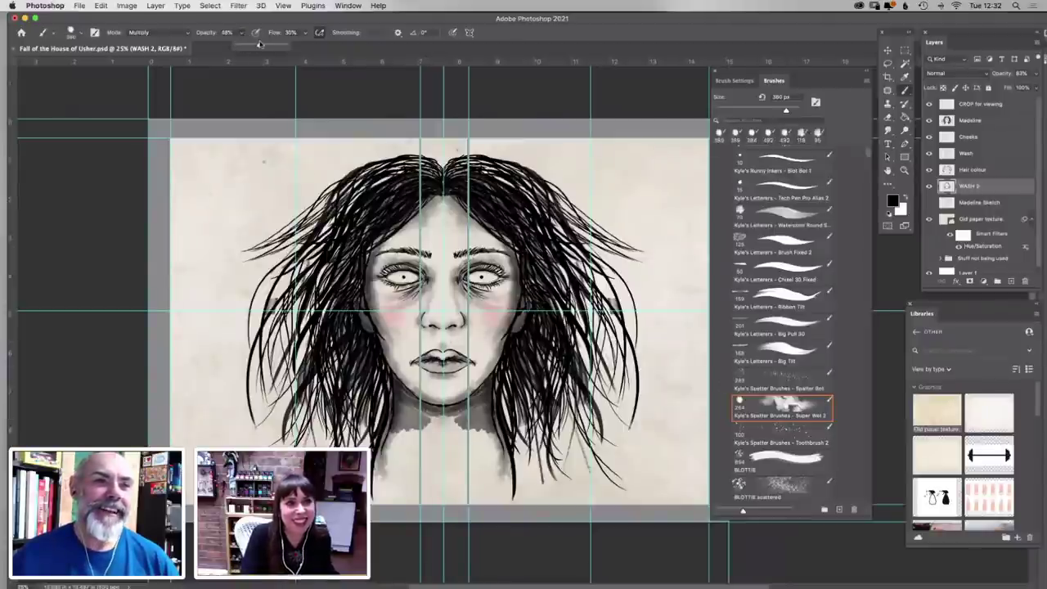
pyautogui.press('x')
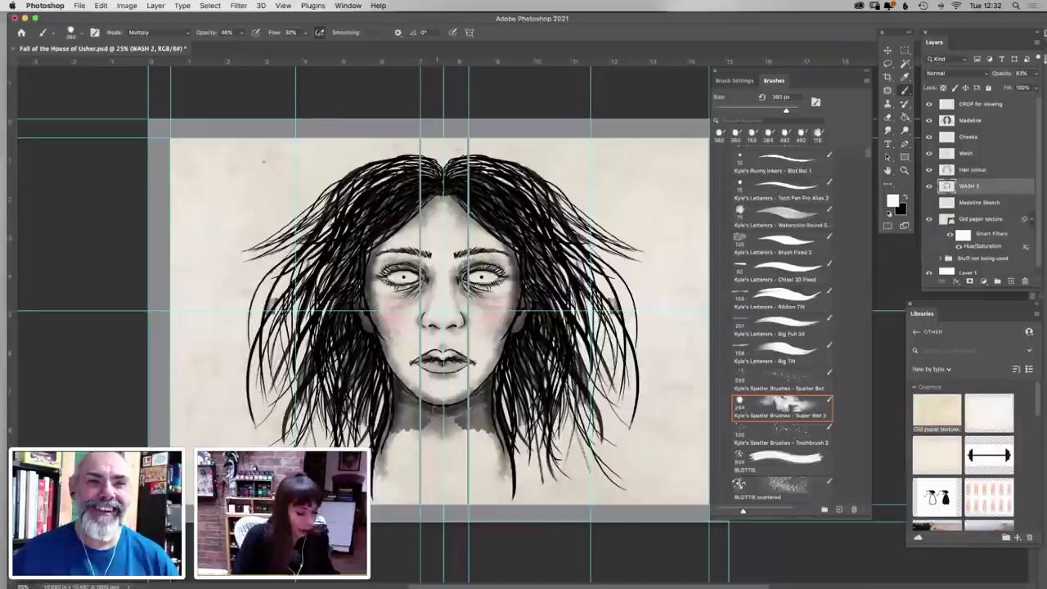
pyautogui.press('super+z')
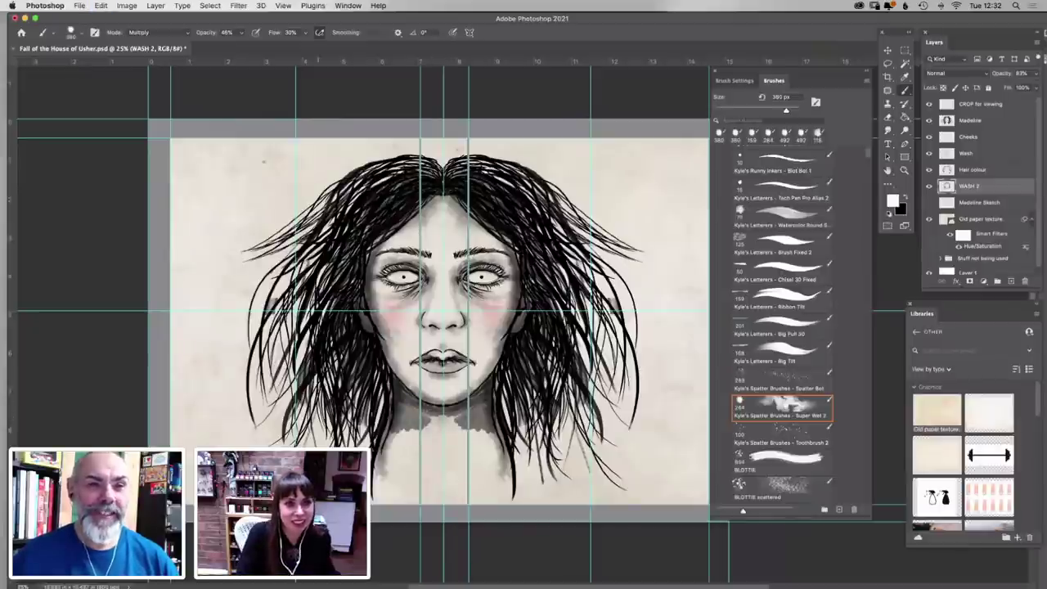
pyautogui.click(242, 33)
pyautogui.click(440, 423)
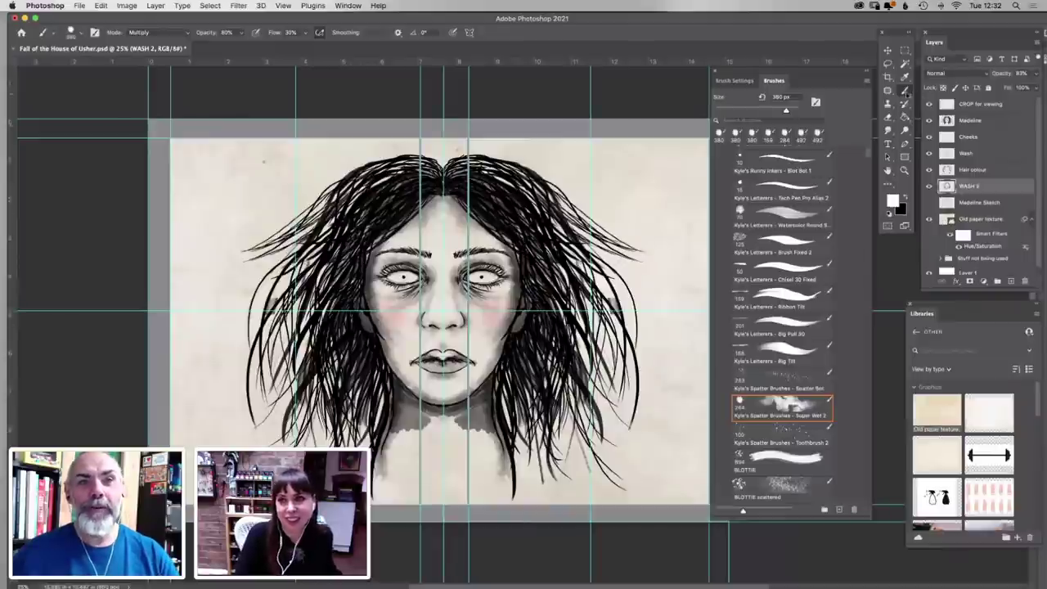
pyautogui.press('x')
# Shade across the neck below the chin and along both sides of the jaw on the WASH 2 layer, and save the document
pyautogui.moveTo(418, 417)
pyautogui.mouseDown()
pyautogui.moveTo(452, 419)
pyautogui.moveTo(427, 427)
pyautogui.moveTo(478, 438)
pyautogui.moveTo(403, 442)
pyautogui.moveTo(437, 446)
pyautogui.moveTo(434, 429)
pyautogui.moveTo(462, 424)
pyautogui.moveTo(409, 438)
pyautogui.moveTo(486, 433)
pyautogui.moveTo(398, 442)
pyautogui.moveTo(458, 455)
pyautogui.moveTo(442, 462)
pyautogui.mouseUp()
pyautogui.moveTo(375, 413)
pyautogui.mouseDown()
pyautogui.moveTo(374, 391)
pyautogui.moveTo(376, 407)
pyautogui.mouseUp()
pyautogui.moveTo(515, 405)
pyautogui.mouseDown()
pyautogui.moveTo(506, 407)
pyautogui.moveTo(504, 373)
pyautogui.mouseUp()
pyautogui.moveTo(373, 367)
pyautogui.mouseDown()
pyautogui.moveTo(377, 379)
pyautogui.moveTo(365, 347)
pyautogui.moveTo(377, 348)
pyautogui.mouseUp()
pyautogui.moveTo(513, 359); pyautogui.dragTo(494, 363)
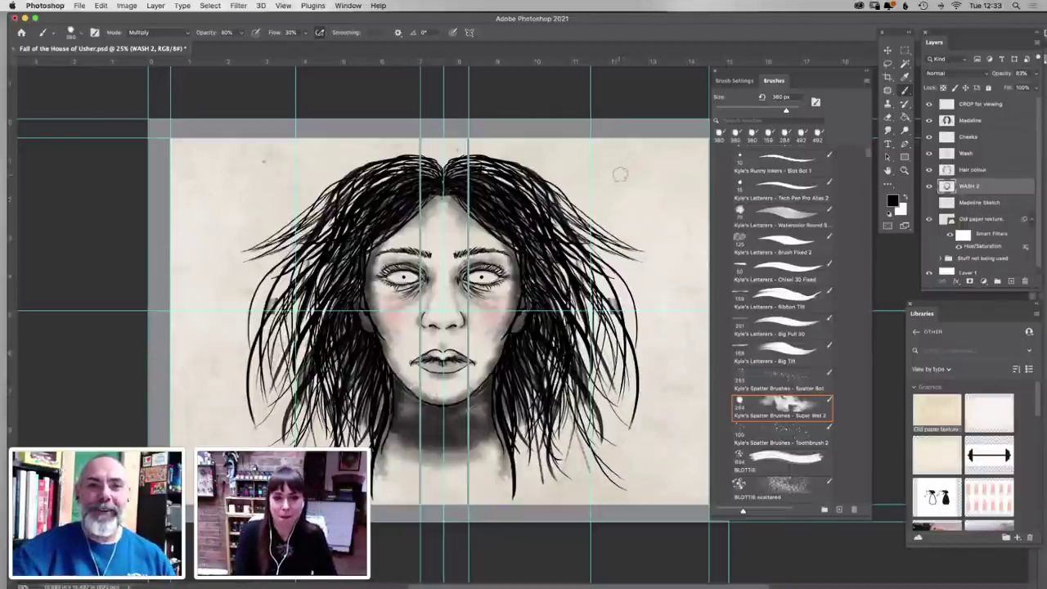
pyautogui.press('super+s')
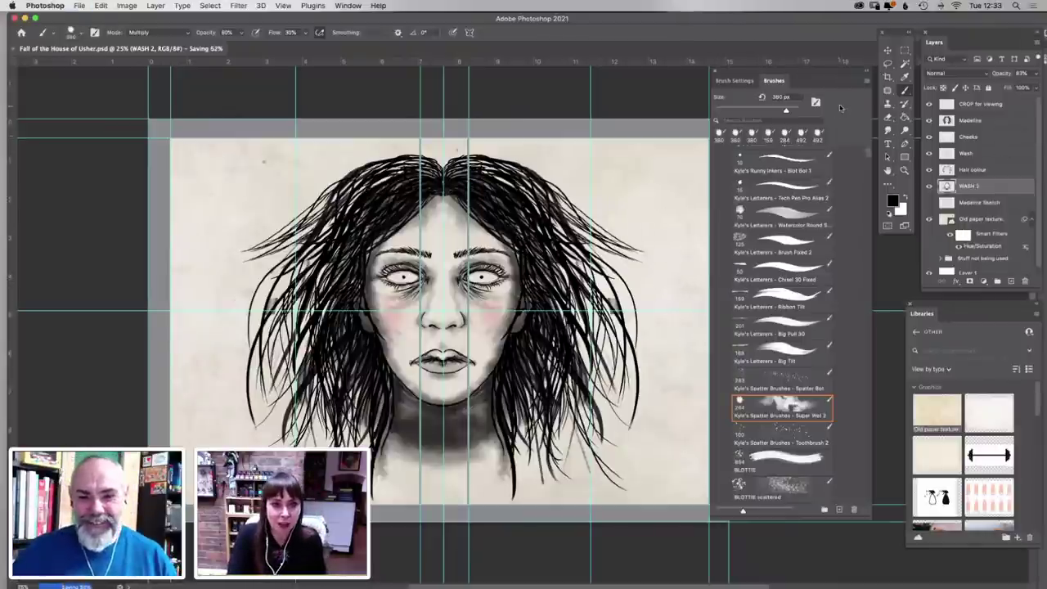
# Go through the layers up to Cheeks and hide the Madeline line-art layer to examine the washes beneath it
pyautogui.moveTo(896, 37); pyautogui.dragTo(898, 34)
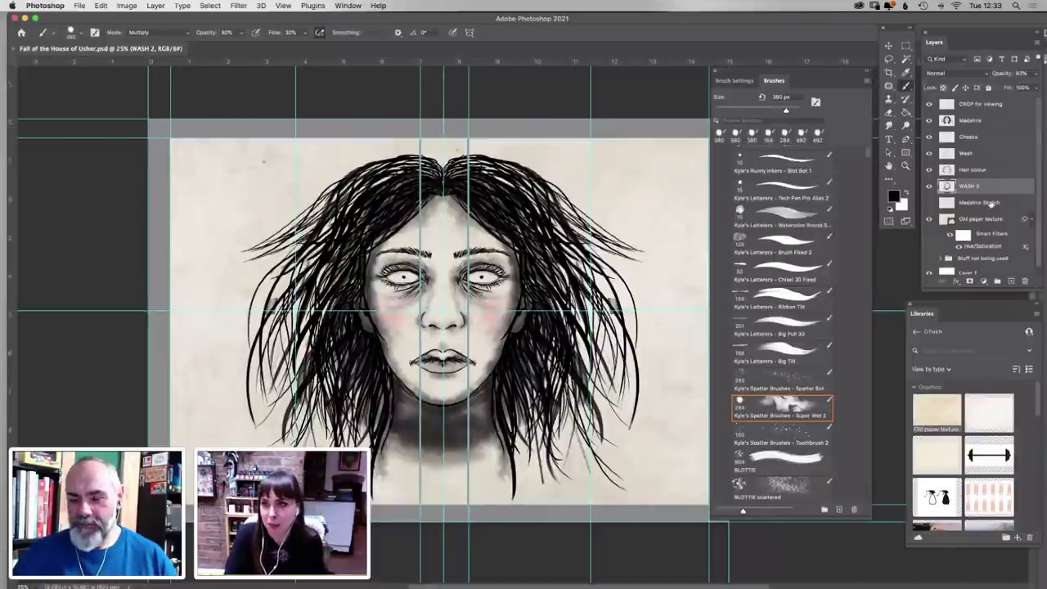
pyautogui.click(973, 202)
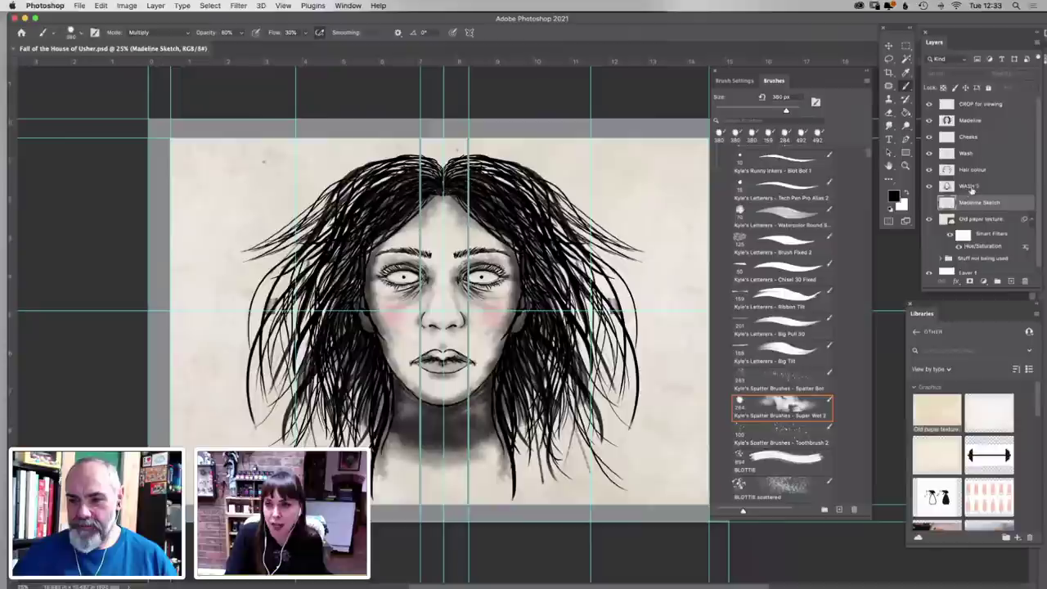
pyautogui.click(977, 170)
pyautogui.click(981, 154)
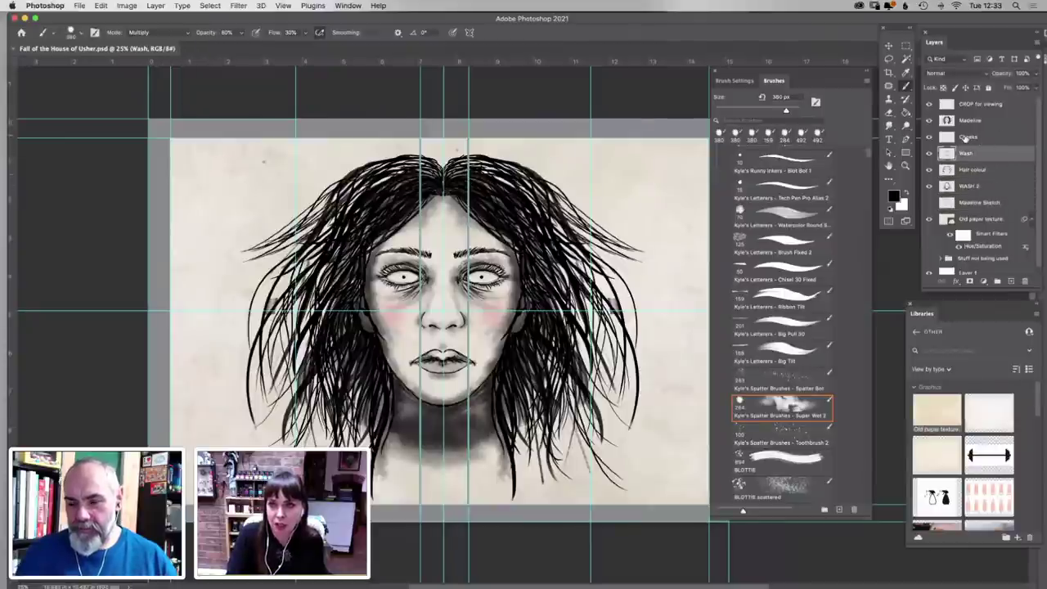
pyautogui.click(965, 137)
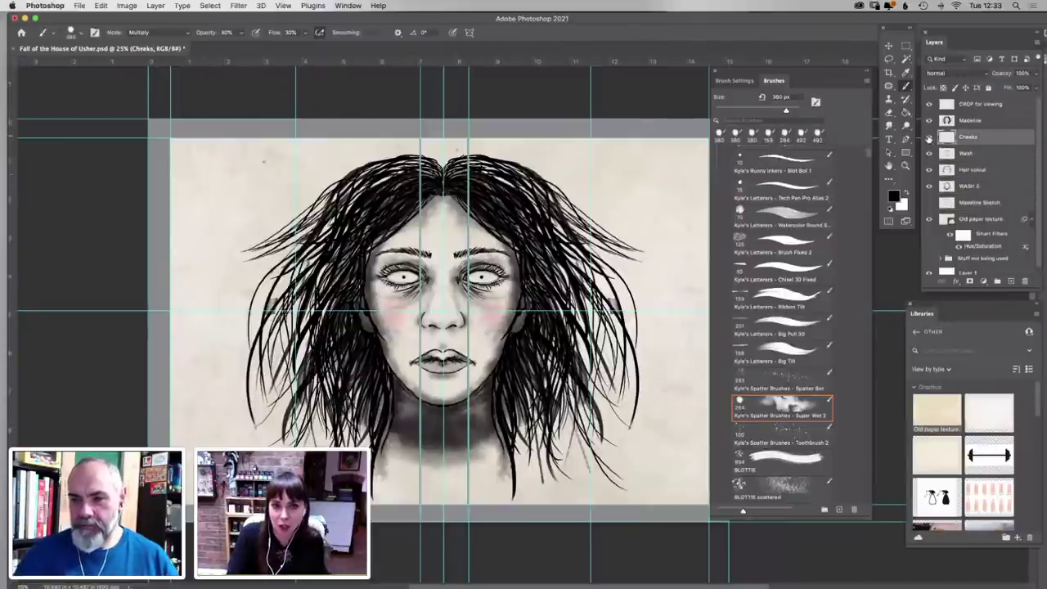
pyautogui.click(928, 121)
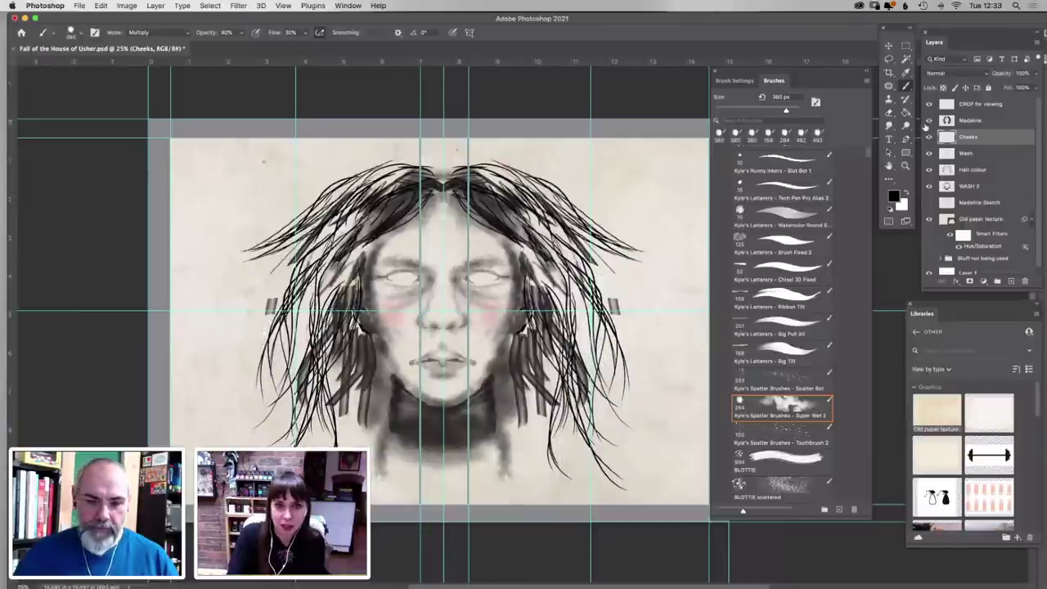
# Show the Madeline line-art layer again and make it the active layer
pyautogui.click(927, 121)
pyautogui.click(999, 122)
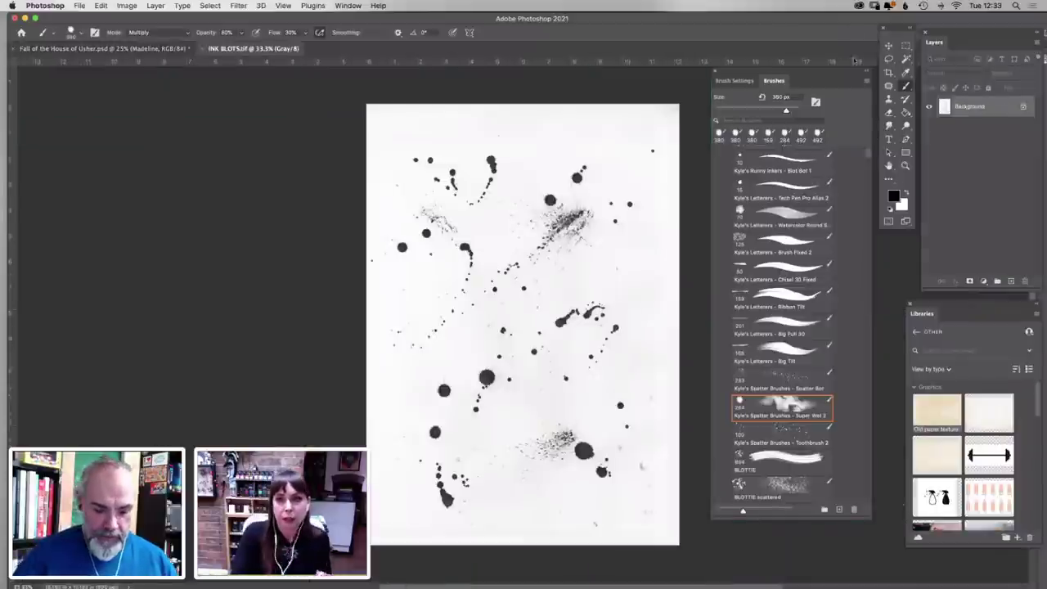
# Lasso two ink blots near the top of INK BLOTS.tif and move them into the splatter cluster right of centre
pyautogui.click(889, 59)
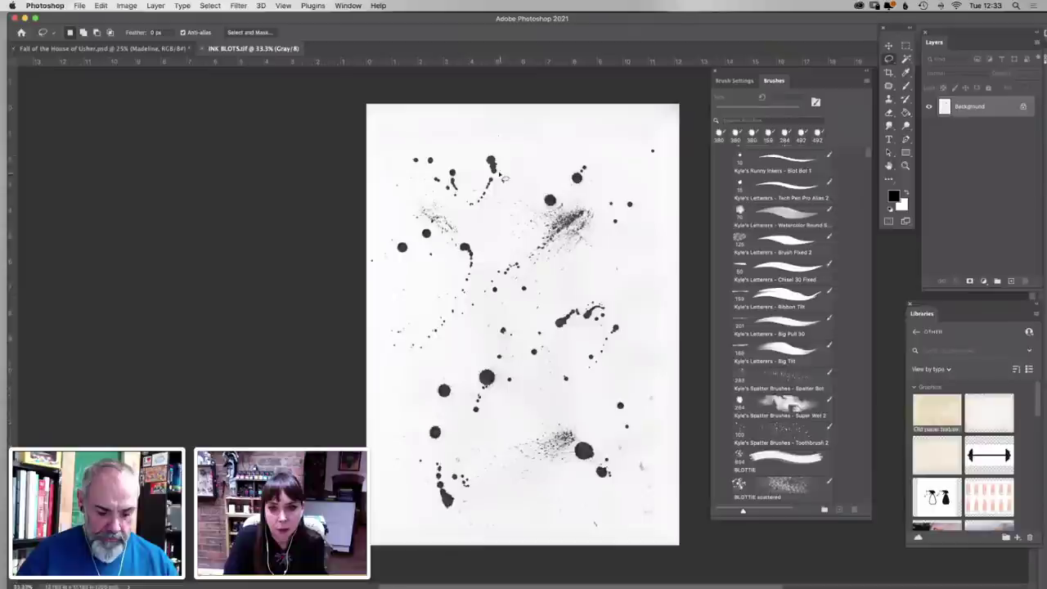
pyautogui.moveTo(502, 180)
pyautogui.mouseDown()
pyautogui.moveTo(500, 162)
pyautogui.moveTo(490, 172)
pyautogui.moveTo(590, 288)
pyautogui.moveTo(579, 322)
pyautogui.mouseUp()
pyautogui.press('v')
pyautogui.click(889, 60)
pyautogui.press('l')
pyautogui.moveTo(597, 182)
pyautogui.mouseDown()
pyautogui.moveTo(589, 163)
pyautogui.moveTo(573, 169)
pyautogui.moveTo(574, 190)
pyautogui.moveTo(592, 185)
pyautogui.moveTo(585, 170)
pyautogui.moveTo(597, 323)
pyautogui.mouseUp()
pyautogui.click(888, 47)
# Try to move the small upper-right blot into the cluster and clear the selection
pyautogui.press('l')
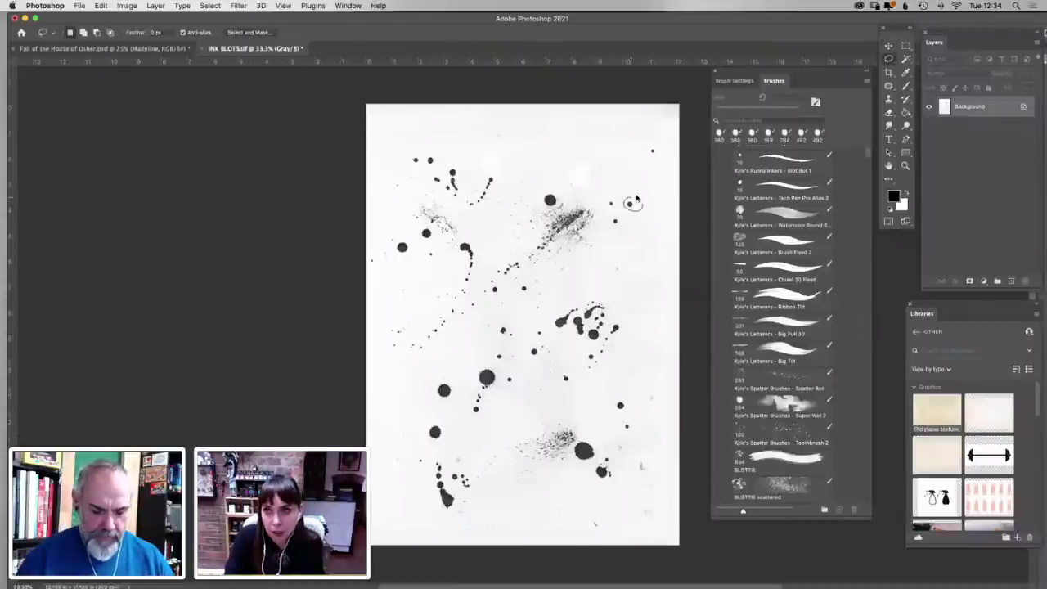
pyautogui.press('v')
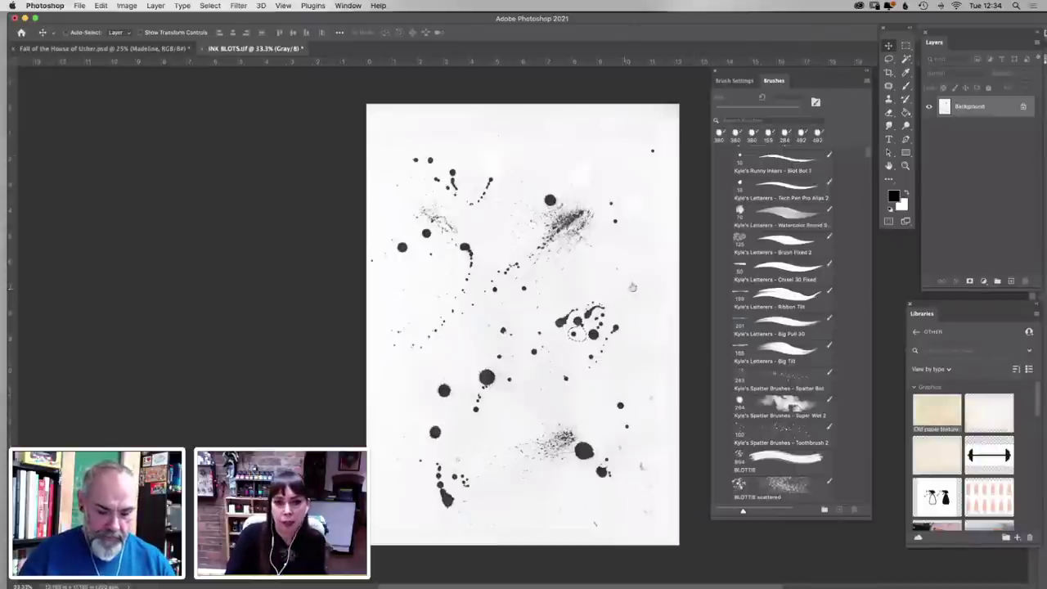
pyautogui.press('w')
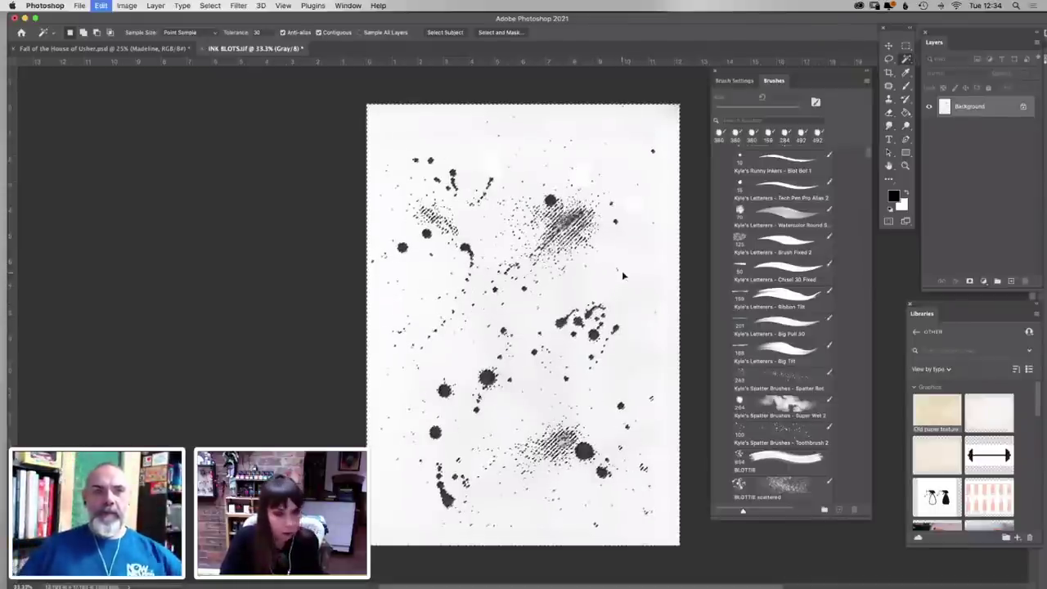
pyautogui.press('v')
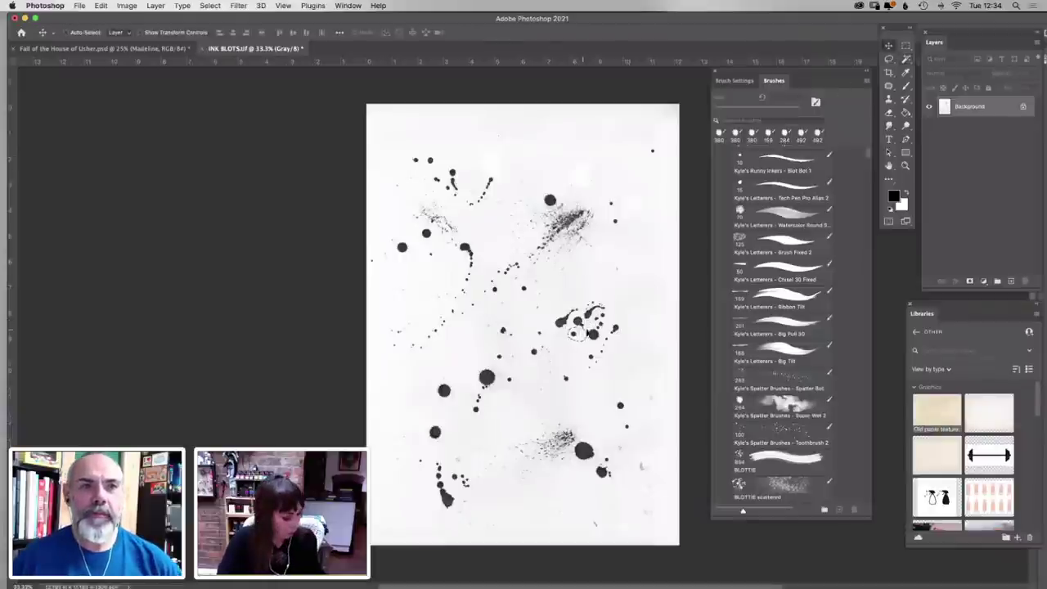
pyautogui.click(904, 60)
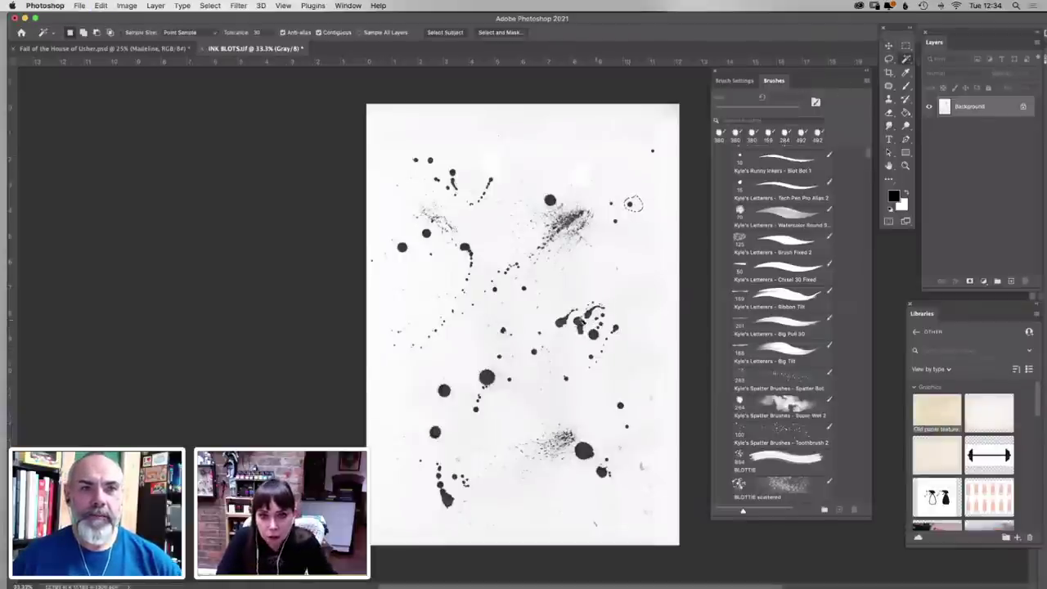
pyautogui.click(597, 322)
pyautogui.press('super+d')
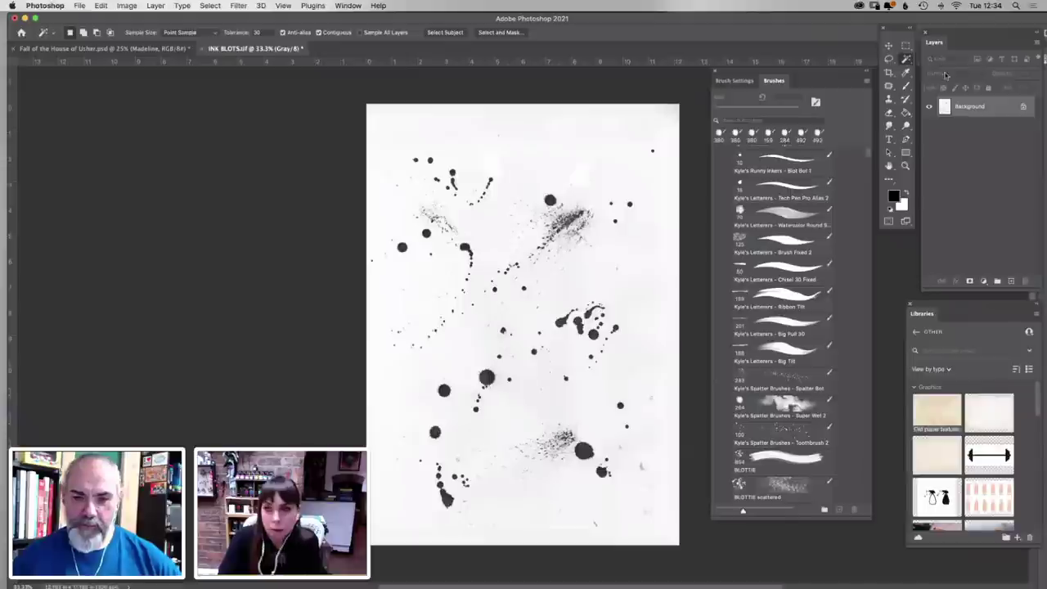
# Lasso the large round blot near the centre of the page and move it into the splatter cluster
pyautogui.click(889, 58)
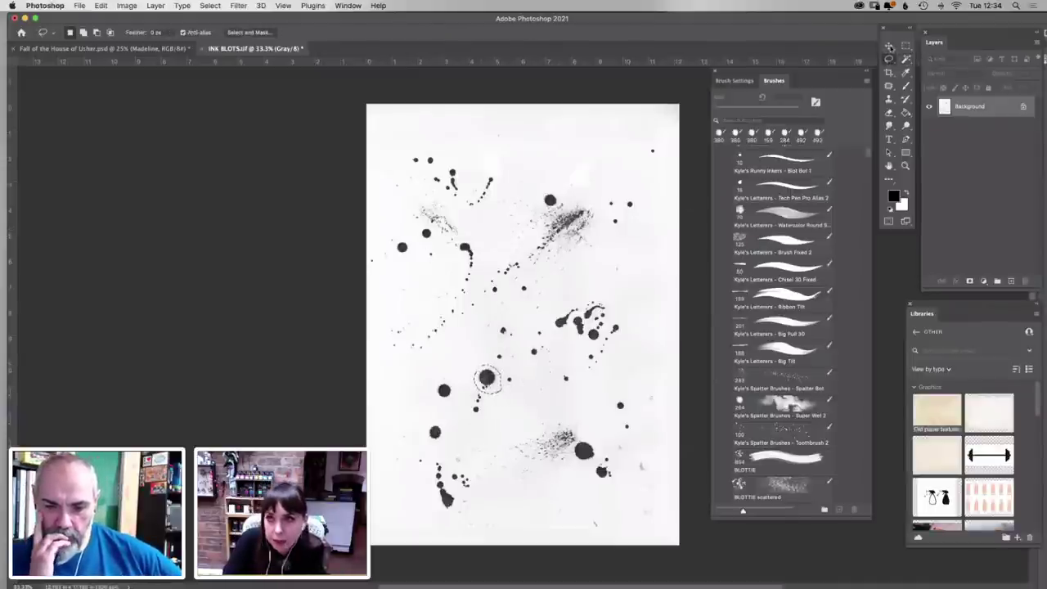
pyautogui.click(889, 45)
pyautogui.moveTo(463, 366)
pyautogui.mouseDown()
pyautogui.moveTo(602, 348)
pyautogui.moveTo(545, 330)
pyautogui.mouseUp()
pyautogui.click(889, 60)
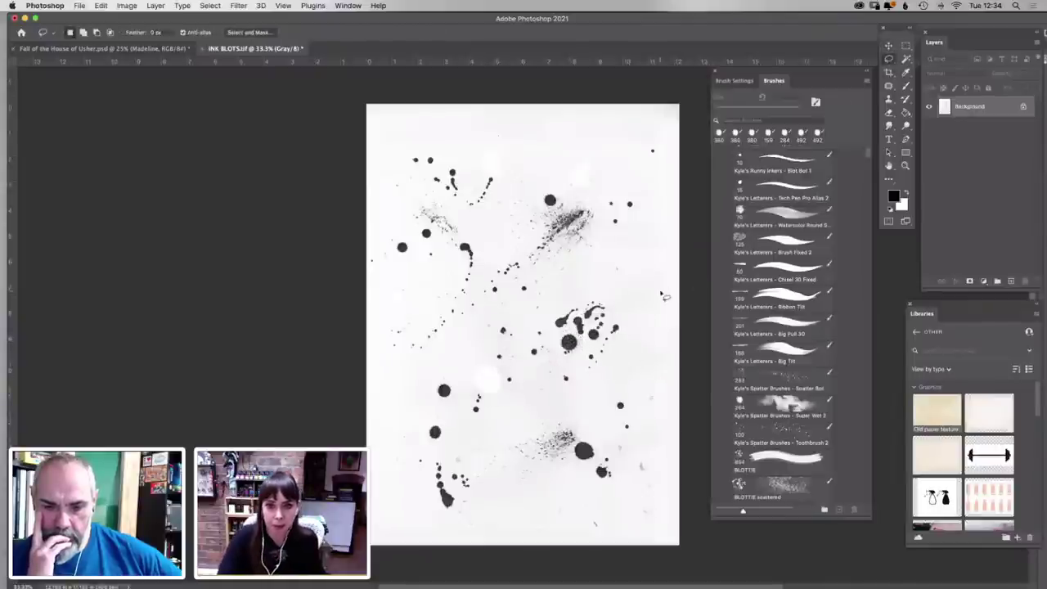
# Define the assembled splatter cluster as a brush preset named BLOBTASTIC and move it into the House of Usher brush group
pyautogui.click(904, 47)
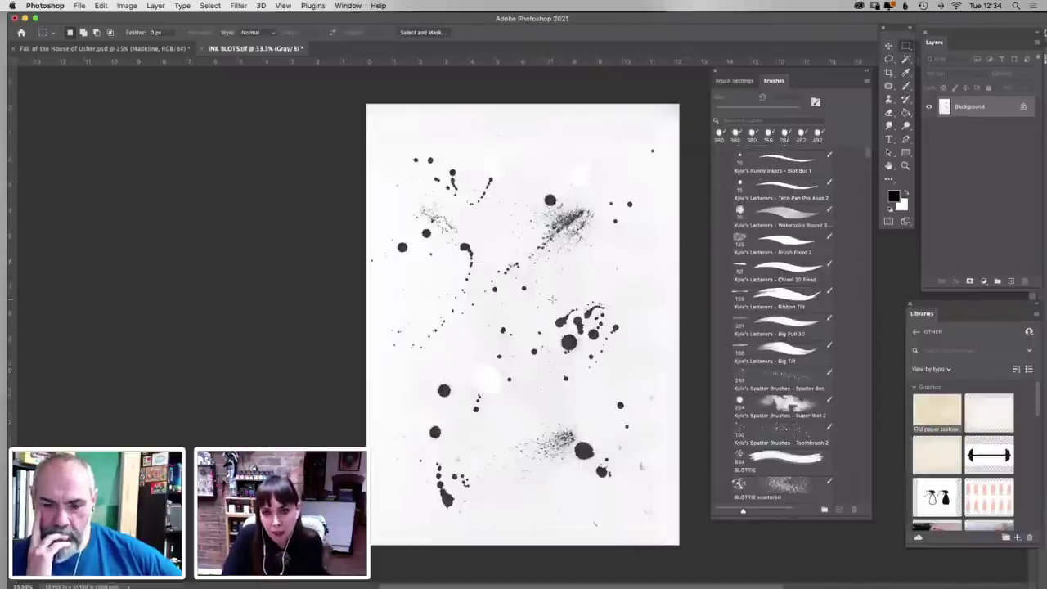
pyautogui.moveTo(547, 301); pyautogui.dragTo(627, 368)
pyautogui.click(127, 5)
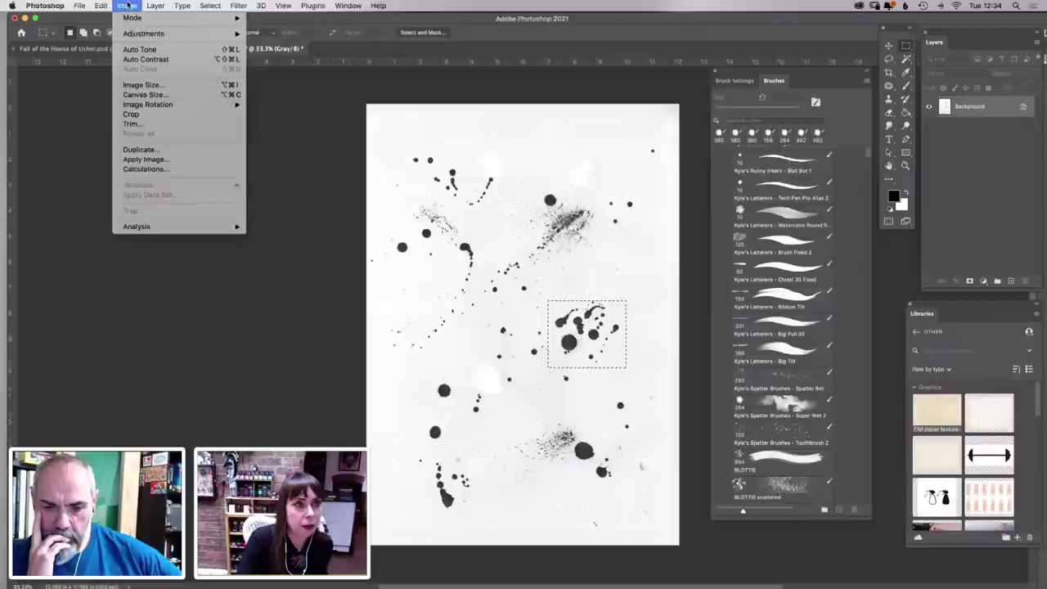
pyautogui.moveTo(103, 5)
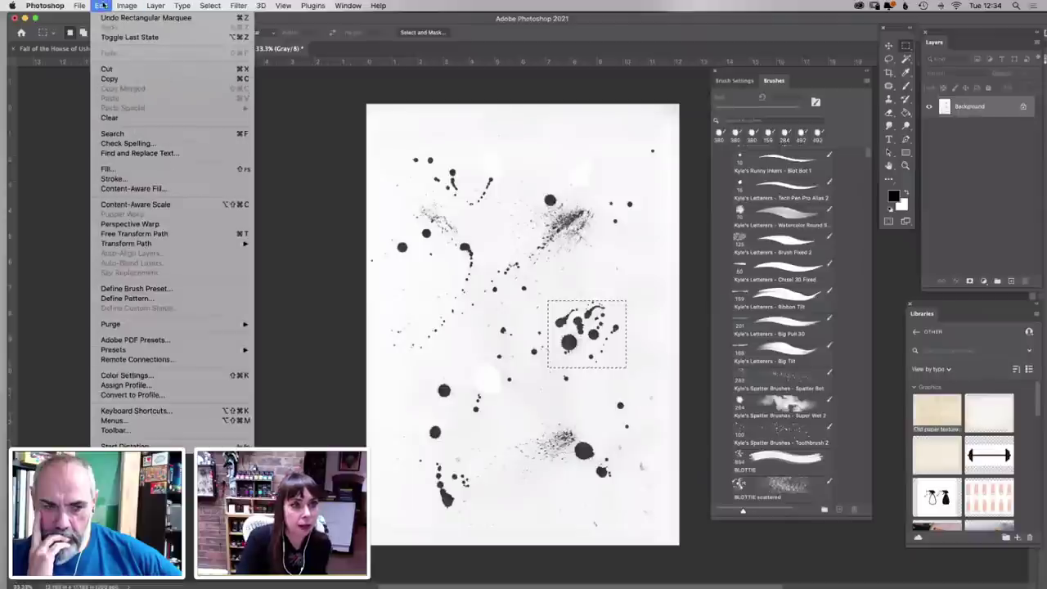
pyautogui.click(160, 288)
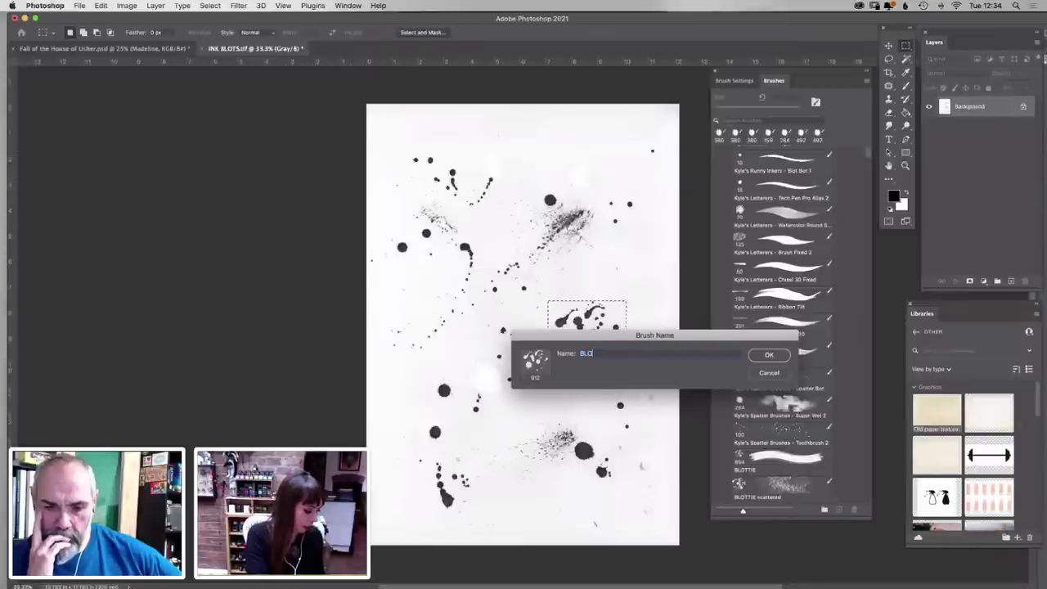
pyautogui.click(771, 354)
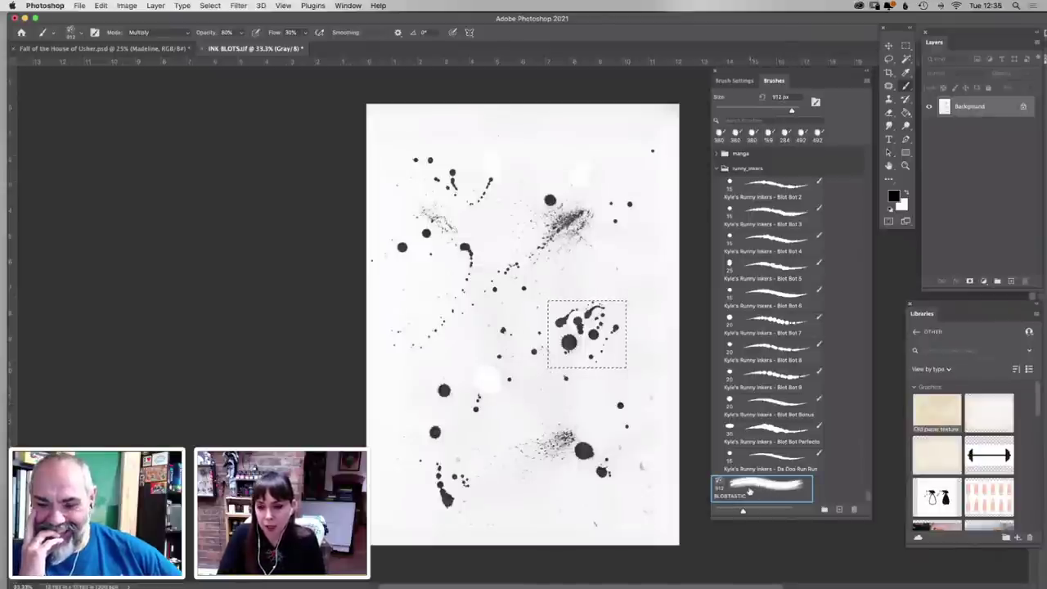
pyautogui.moveTo(751, 489)
pyautogui.mouseDown()
pyautogui.moveTo(785, 348)
pyautogui.moveTo(758, 148)
pyautogui.moveTo(761, 73)
pyautogui.mouseUp()
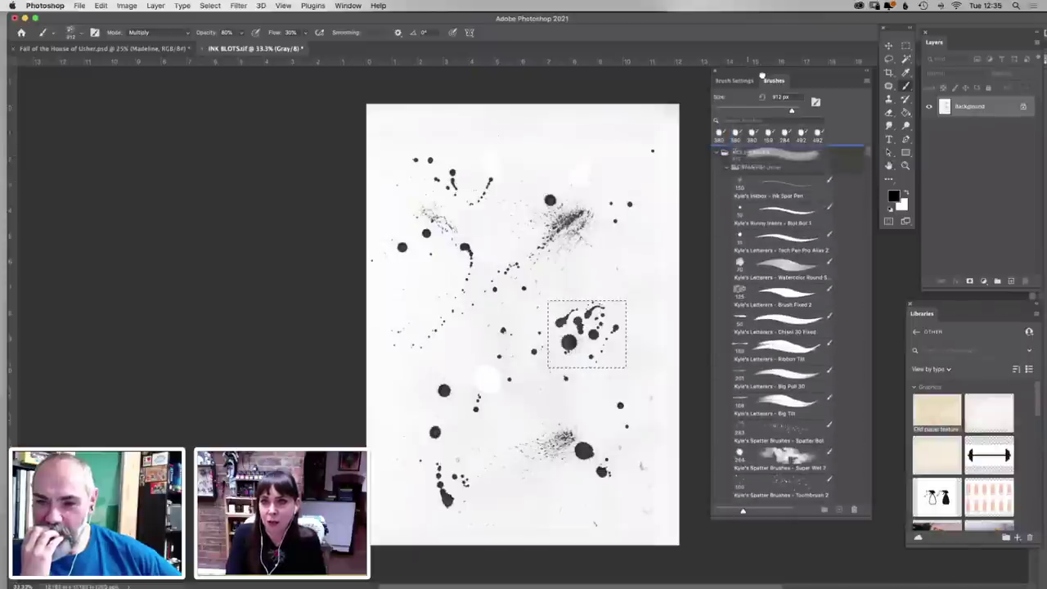
pyautogui.moveTo(755, 168); pyautogui.dragTo(756, 172)
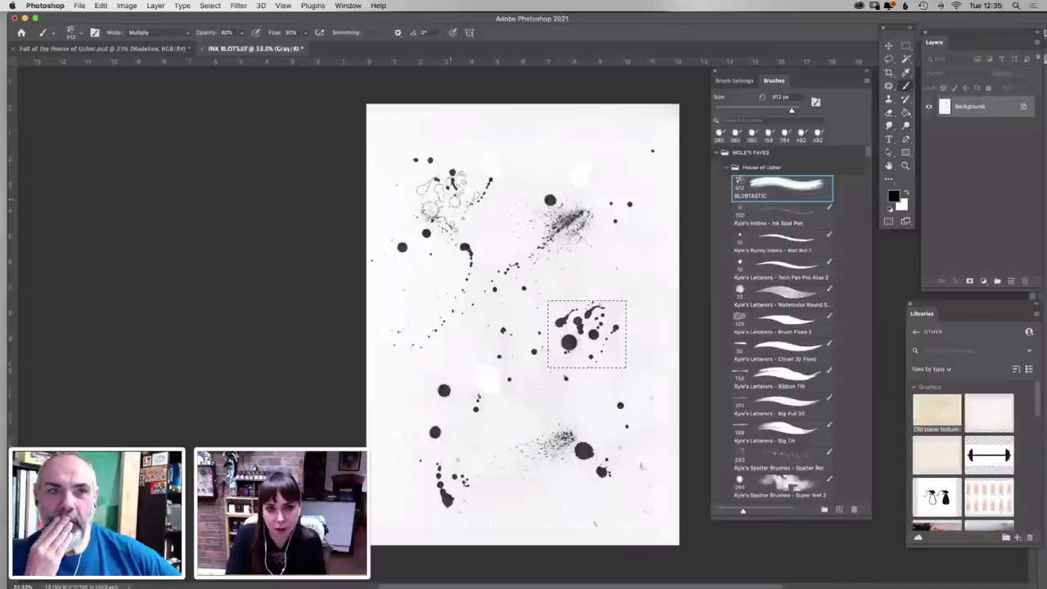
# Clear the selection and test the BLOBTASTIC brush with a broad stroke and several single stamps
pyautogui.press('super+d')
pyautogui.moveTo(477, 178)
pyautogui.mouseDown()
pyautogui.moveTo(556, 172)
pyautogui.moveTo(478, 221)
pyautogui.moveTo(556, 208)
pyautogui.moveTo(478, 172)
pyautogui.moveTo(438, 266)
pyautogui.mouseUp()
pyautogui.click(433, 349)
pyautogui.click(501, 409)
pyautogui.click(482, 334)
pyautogui.click(497, 295)
pyautogui.click(425, 434)
pyautogui.click(551, 454)
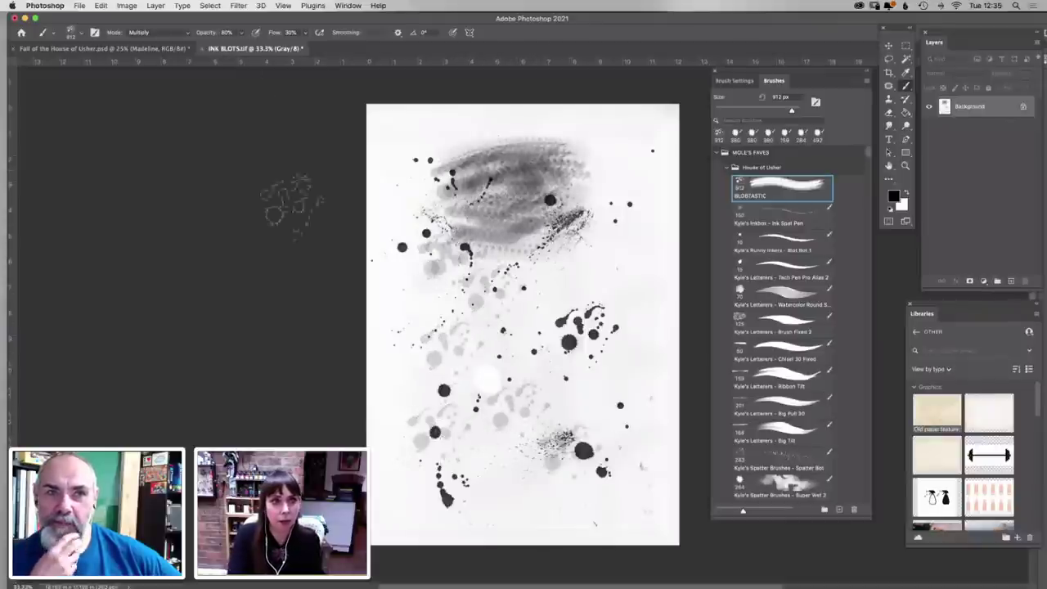
# Raise the brush opacity and flow to 100% and stamp several test blots on the page
pyautogui.click(243, 34)
pyautogui.moveTo(243, 45); pyautogui.dragTo(323, 45)
pyautogui.click(486, 368)
pyautogui.click(305, 34)
pyautogui.click(501, 348)
pyautogui.click(435, 325)
pyautogui.click(460, 409)
pyautogui.click(530, 481)
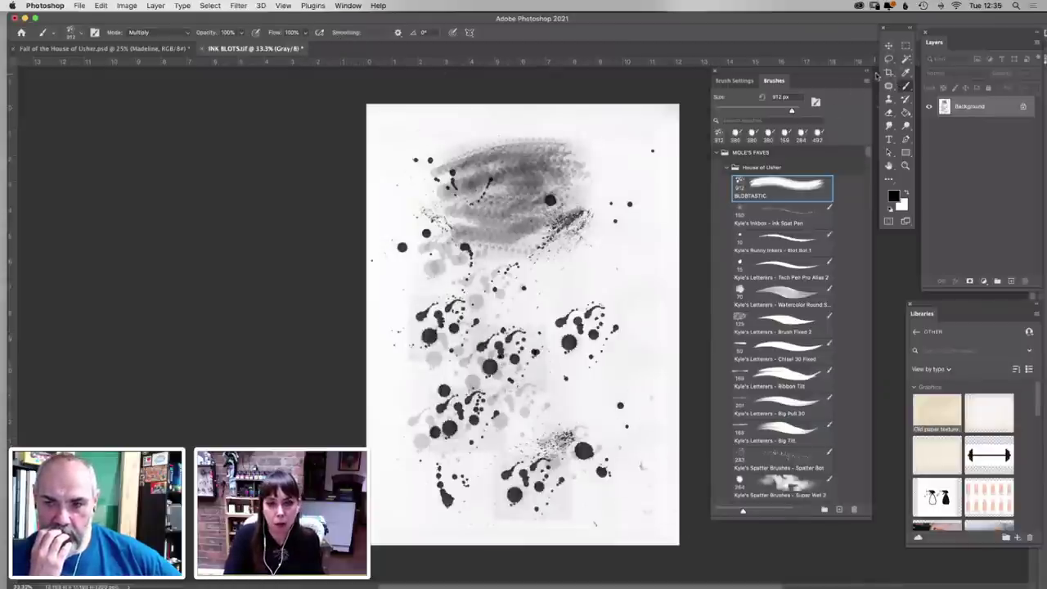
# Set the BLOBTASTIC brush scattering to 376% with a count of 1 and 30% count jitter, testing it with a stroke
pyautogui.doubleClick(787, 188)
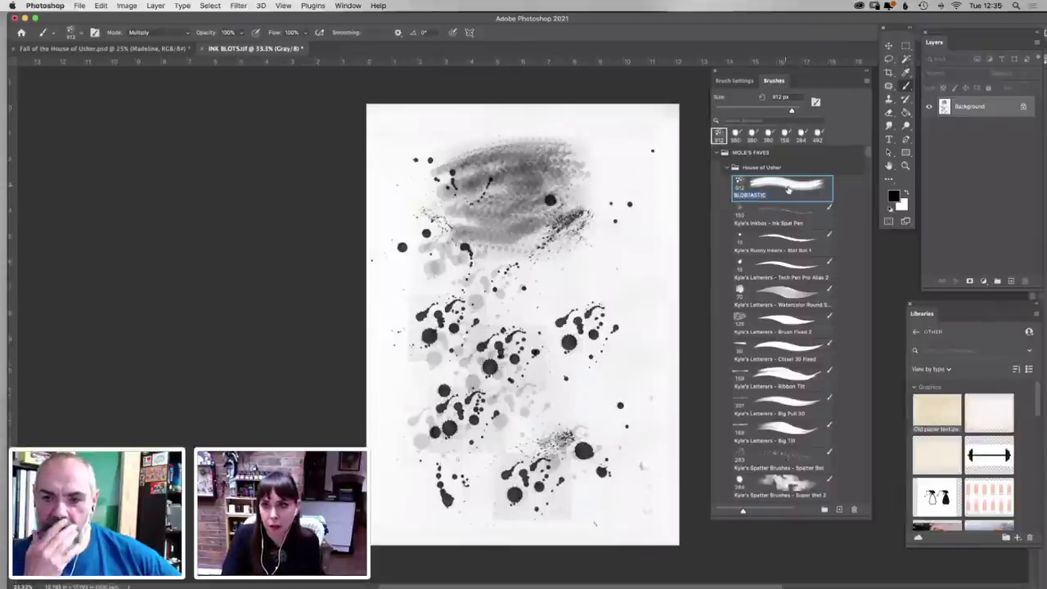
pyautogui.click(736, 81)
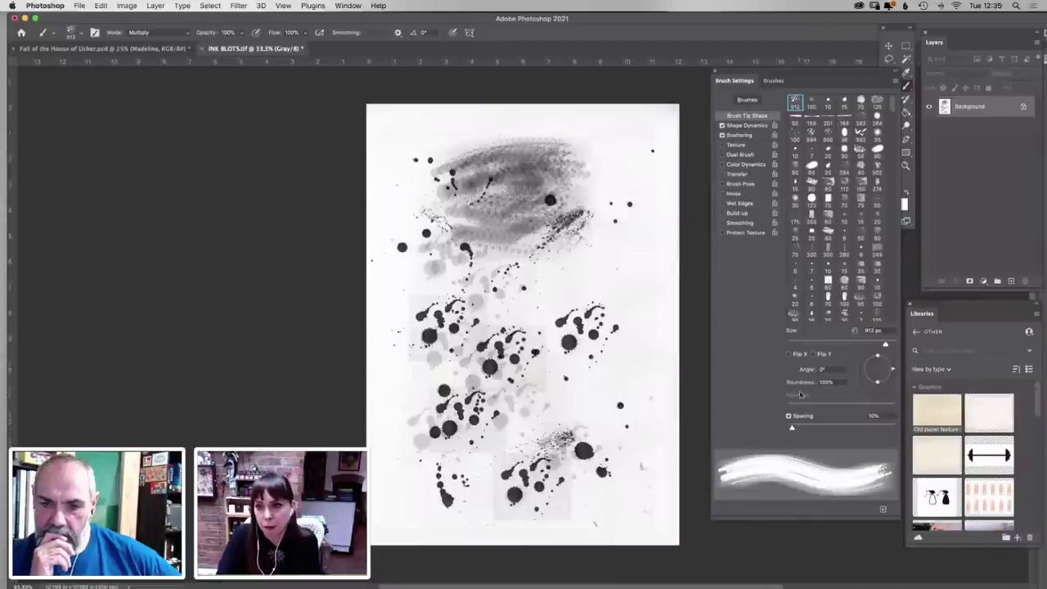
pyautogui.click(754, 135)
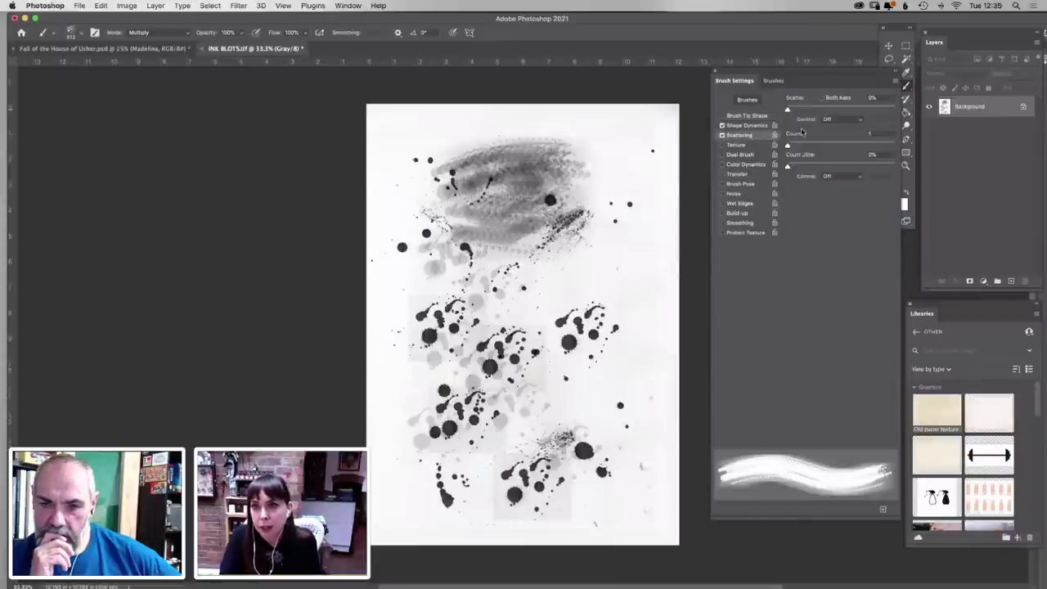
pyautogui.moveTo(791, 110); pyautogui.dragTo(824, 111)
pyautogui.moveTo(626, 213)
pyautogui.mouseDown()
pyautogui.moveTo(515, 327)
pyautogui.moveTo(486, 331)
pyautogui.mouseUp()
pyautogui.moveTo(825, 111); pyautogui.dragTo(827, 112)
pyautogui.moveTo(787, 167)
pyautogui.mouseDown()
pyautogui.moveTo(818, 145)
pyautogui.moveTo(789, 146)
pyautogui.mouseUp()
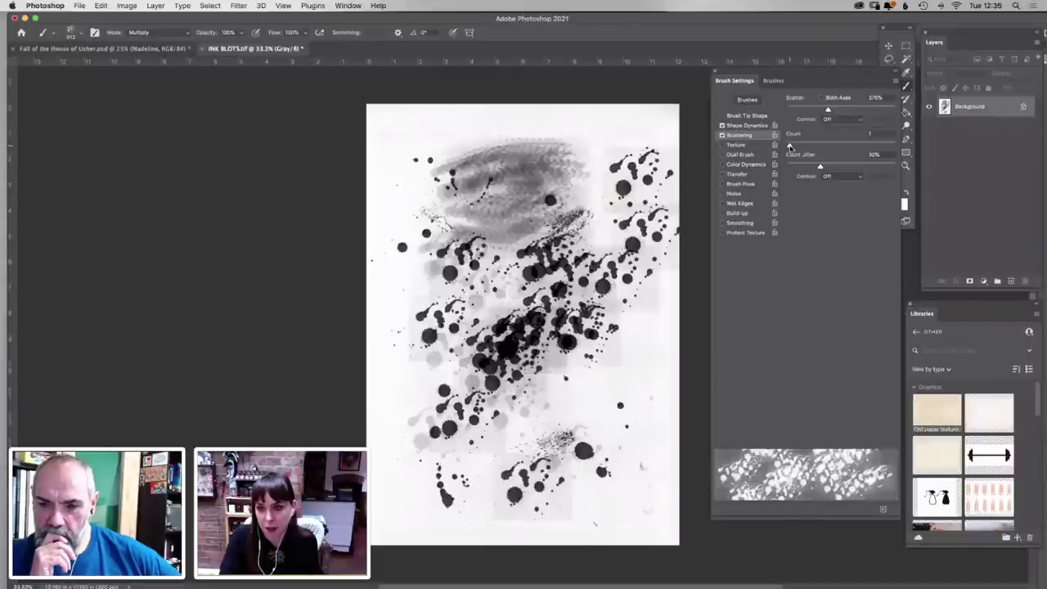
# Try a stroke with Wet Edges enabled for the brush and turn the option off again
pyautogui.click(723, 203)
pyautogui.moveTo(599, 352)
pyautogui.mouseDown()
pyautogui.moveTo(585, 417)
pyautogui.moveTo(593, 392)
pyautogui.mouseUp()
pyautogui.click(722, 204)
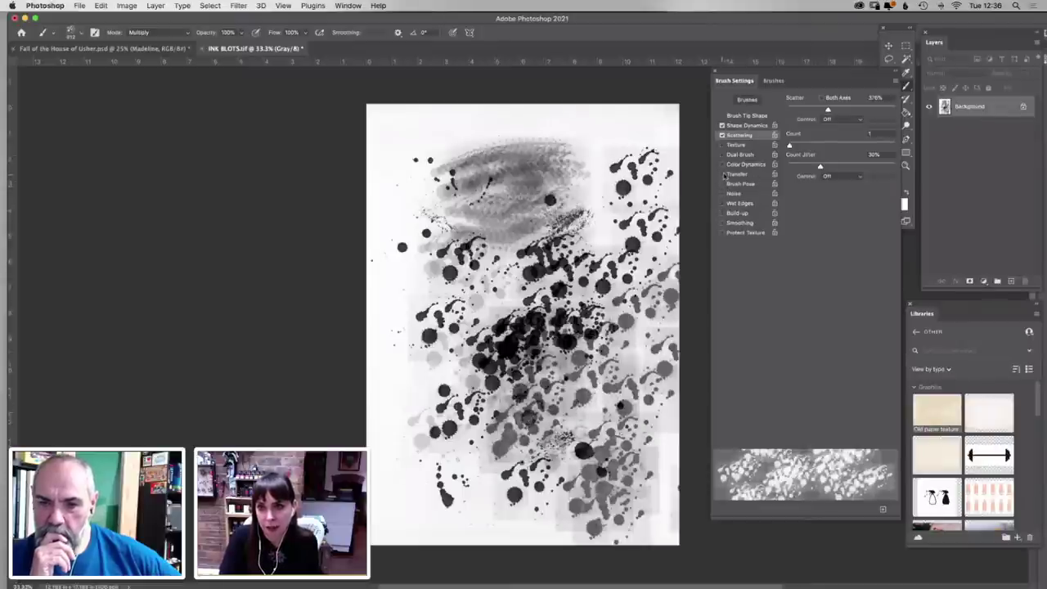
# Try a stroke with Transfer enabled, turn the option off again and stamp a few more blots
pyautogui.click(722, 174)
pyautogui.moveTo(474, 262)
pyautogui.mouseDown()
pyautogui.moveTo(548, 221)
pyautogui.moveTo(499, 237)
pyautogui.moveTo(466, 220)
pyautogui.mouseUp()
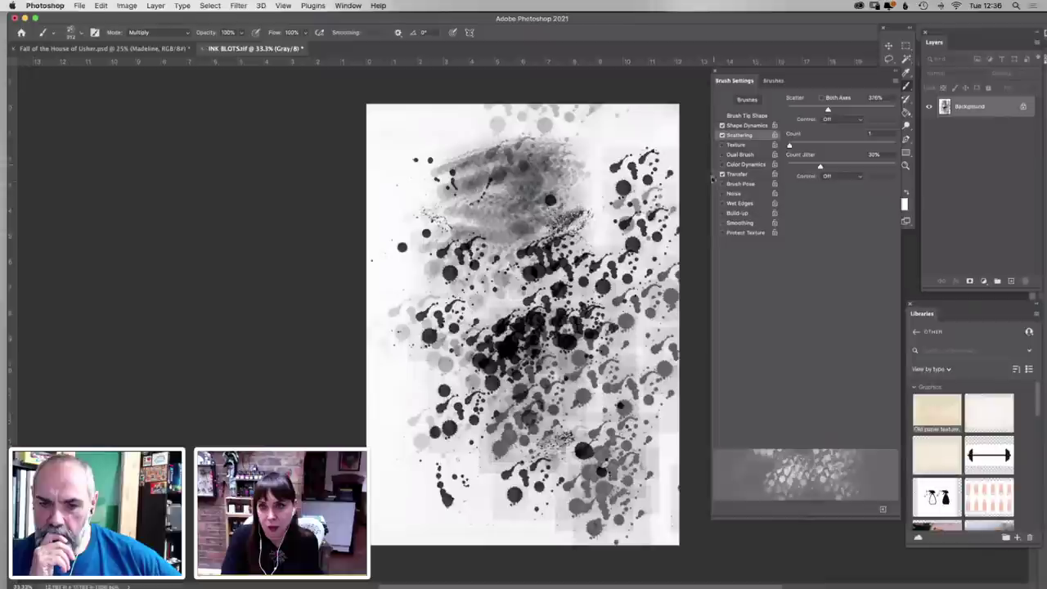
pyautogui.click(722, 174)
pyautogui.click(512, 435)
pyautogui.click(517, 347)
pyautogui.click(583, 186)
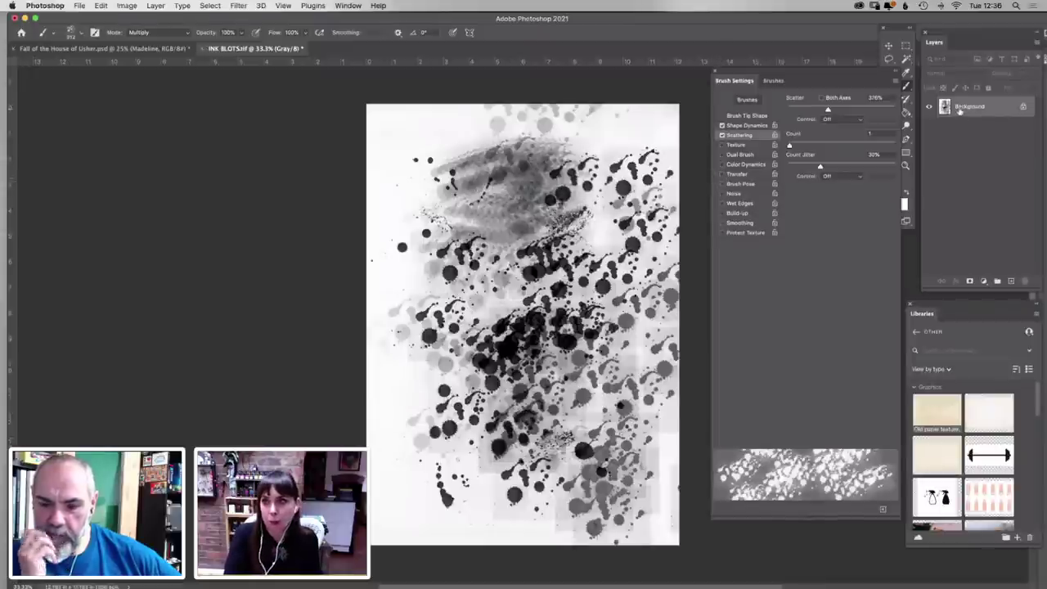
# Select the whole page, clear it to white and deselect
pyautogui.click(906, 47)
pyautogui.moveTo(365, 100); pyautogui.dragTo(911, 584)
pyautogui.press('BackSpace')
pyautogui.press('Return')
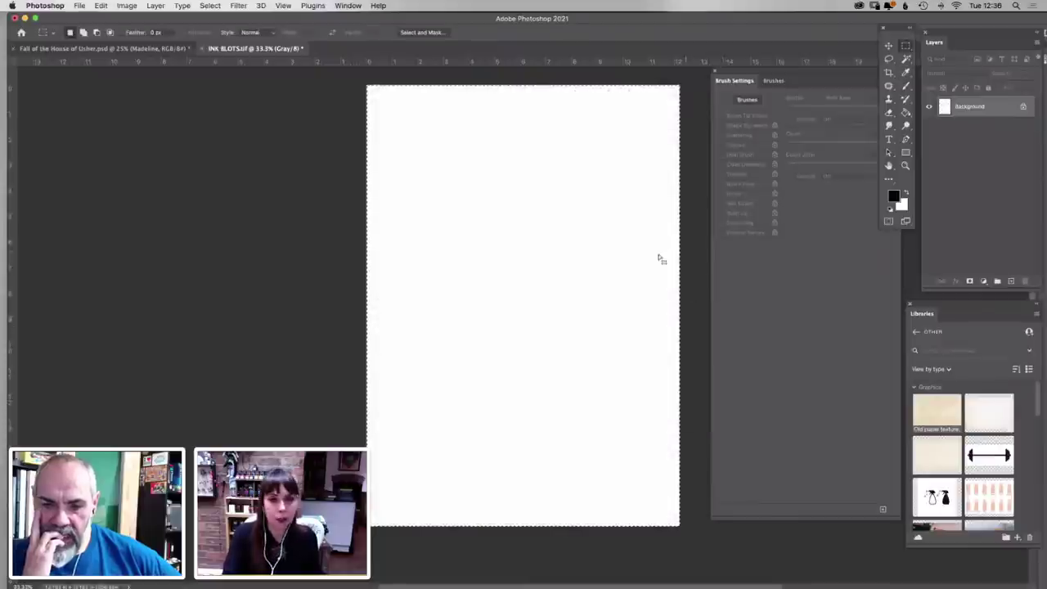
pyautogui.click(434, 174)
# Paint scattered test blots across the blank page with the BLOBTASTIC brush
pyautogui.click(904, 73)
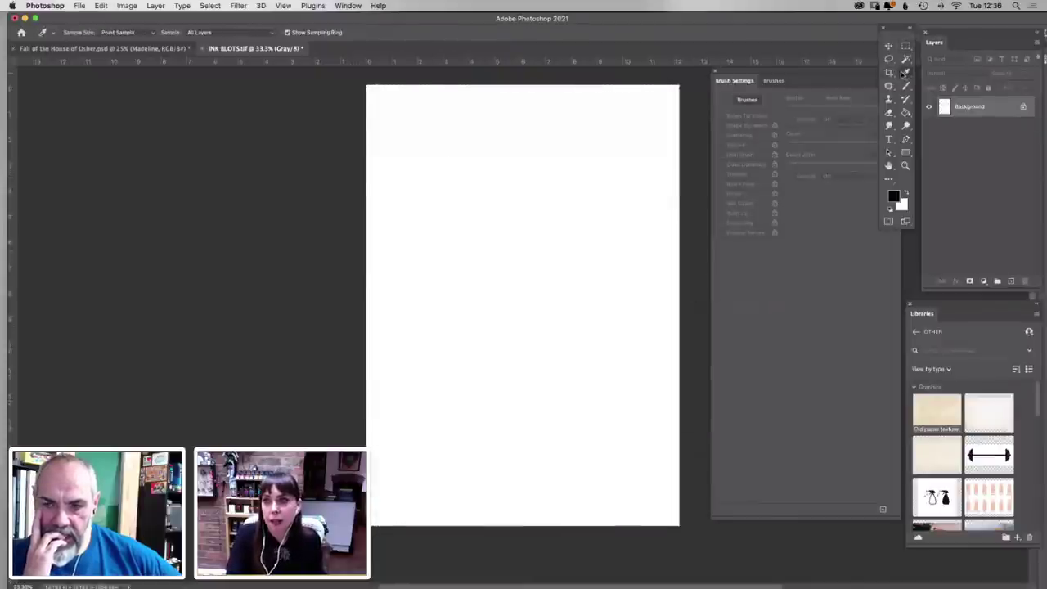
pyautogui.click(905, 86)
pyautogui.moveTo(440, 181)
pyautogui.mouseDown()
pyautogui.moveTo(487, 233)
pyautogui.moveTo(443, 270)
pyautogui.moveTo(509, 384)
pyautogui.moveTo(580, 298)
pyautogui.moveTo(561, 309)
pyautogui.moveTo(587, 396)
pyautogui.moveTo(557, 441)
pyautogui.moveTo(454, 381)
pyautogui.moveTo(533, 196)
pyautogui.moveTo(541, 147)
pyautogui.moveTo(564, 316)
pyautogui.mouseUp()
pyautogui.click(552, 323)
pyautogui.click(487, 434)
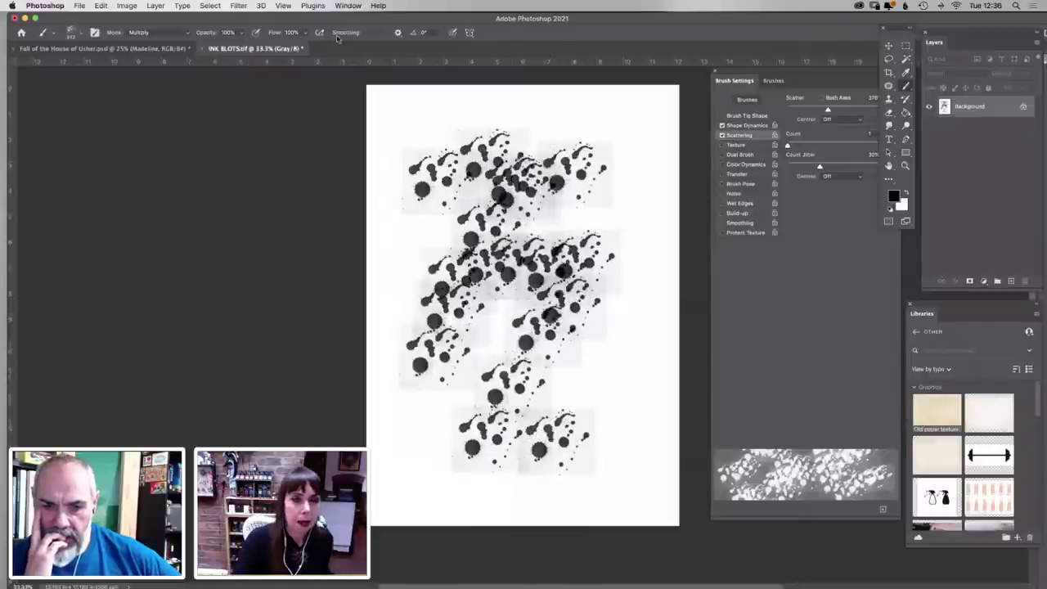
# Revert INK BLOTS.tif to its last saved version
pyautogui.click(77, 5)
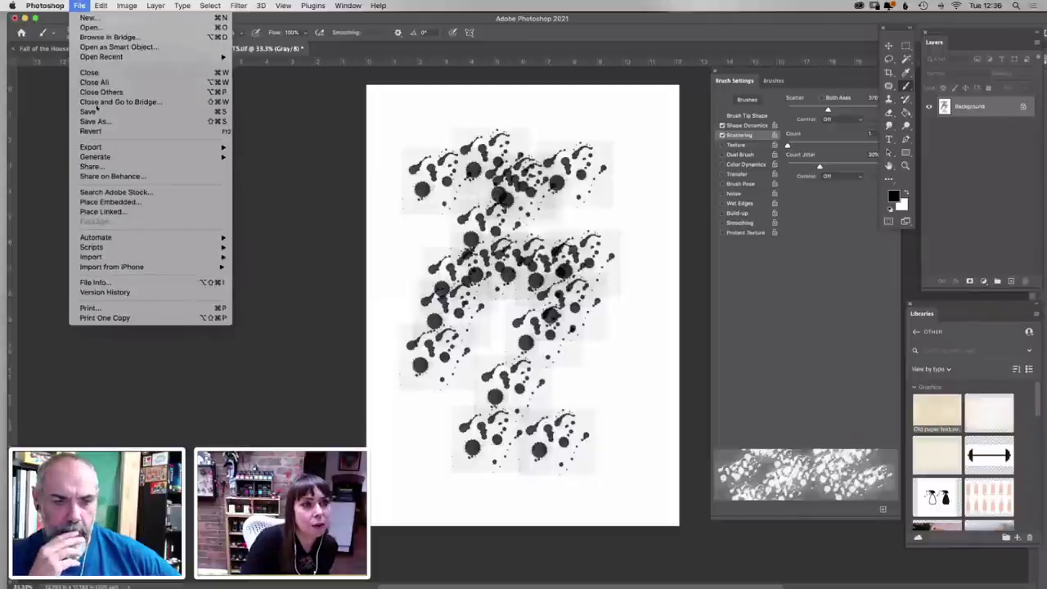
pyautogui.moveTo(105, 4)
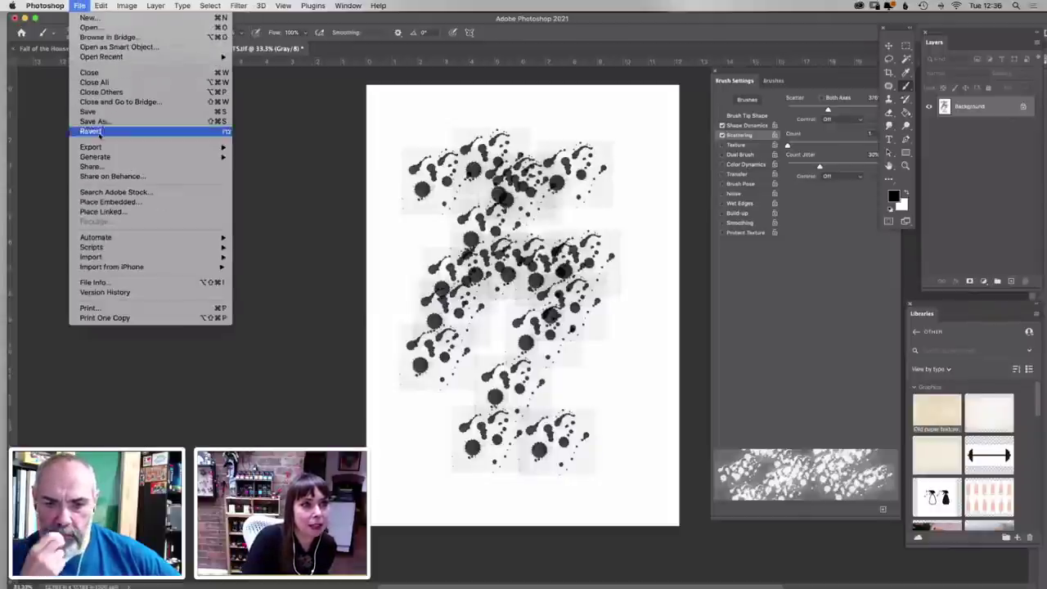
pyautogui.click(90, 131)
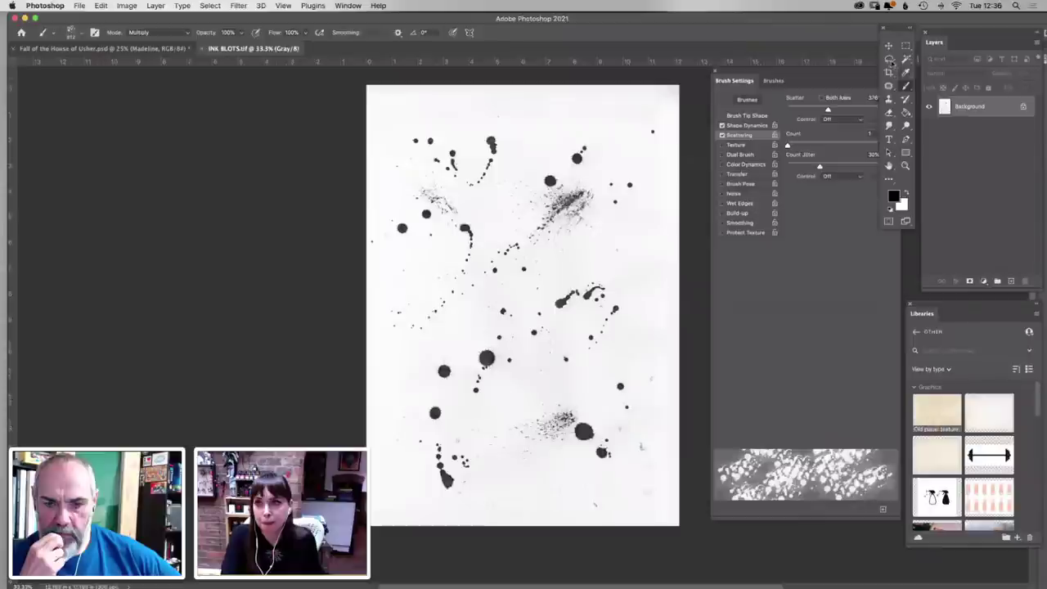
# Lasso the blots at the upper right of the scan and move them into the central splatter cluster
pyautogui.press('l')
pyautogui.moveTo(587, 150)
pyautogui.mouseDown()
pyautogui.moveTo(571, 175)
pyautogui.moveTo(571, 325)
pyautogui.moveTo(577, 316)
pyautogui.mouseUp()
pyautogui.press('v')
pyautogui.press('l')
pyautogui.press('v')
# Lasso the small blot near the lower right edge and move it up beside the splatter cluster
pyautogui.click(893, 59)
pyautogui.moveTo(628, 393); pyautogui.dragTo(635, 389)
pyautogui.press('v')
pyautogui.moveTo(617, 347); pyautogui.dragTo(611, 287)
# Draw a rectangular selection around the rebuilt splatter cluster and crop the image to it
pyautogui.click(905, 57)
pyautogui.click(904, 46)
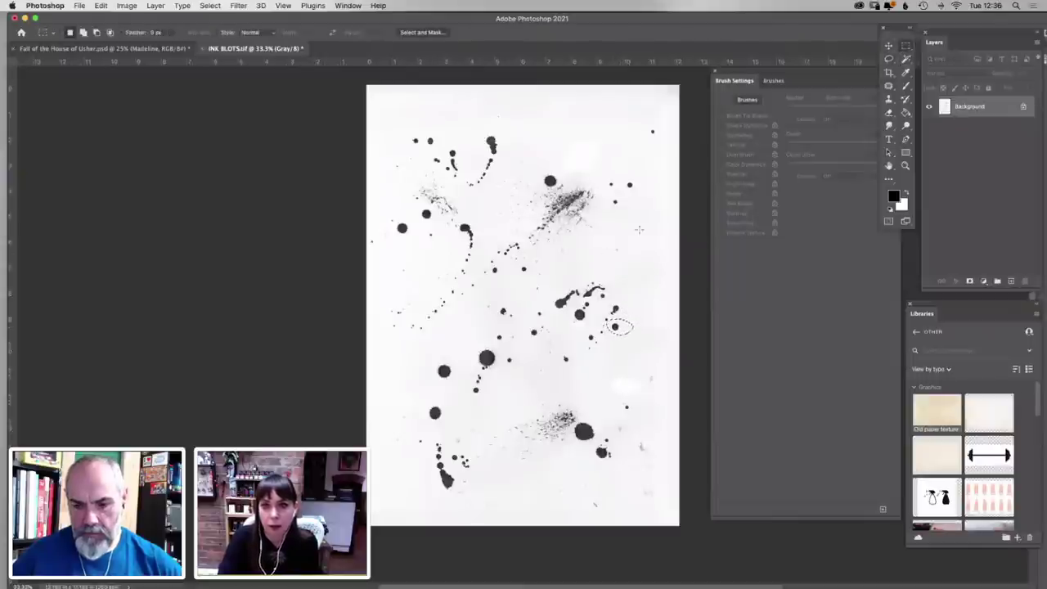
pyautogui.moveTo(546, 281); pyautogui.dragTo(629, 348)
pyautogui.click(125, 6)
pyautogui.click(139, 115)
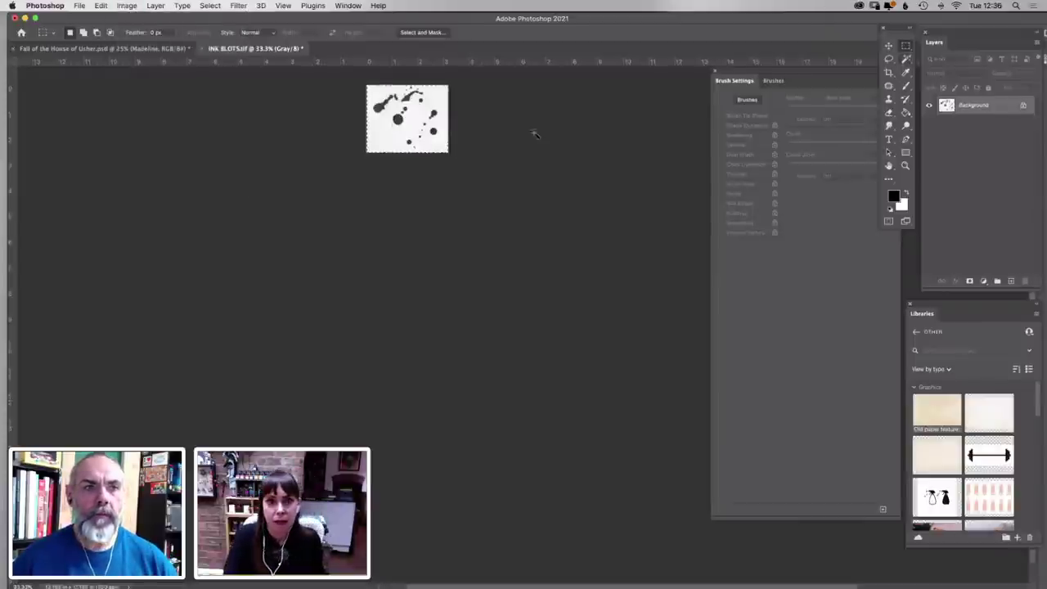
# Try to prepare the cropped splatter for background removal by duplicating the Background layer
pyautogui.press('w')
pyautogui.click(155, 6)
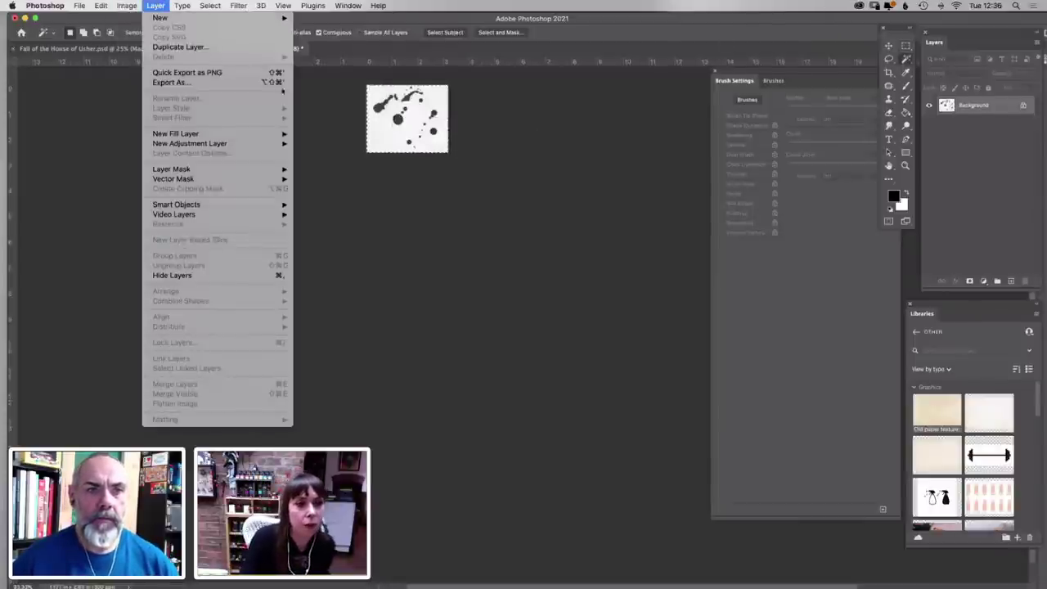
pyautogui.click(622, 138)
pyautogui.moveTo(955, 109); pyautogui.dragTo(1012, 281)
# Try to drop the white paper from the Background copy layer by narrowing its This Layer range under Blend If
pyautogui.click(127, 6)
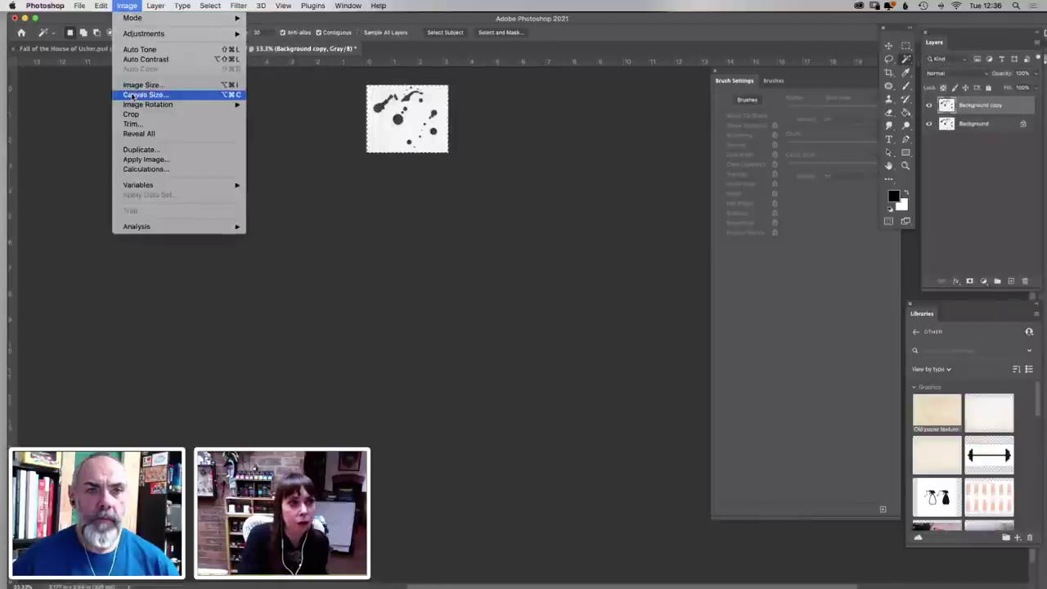
pyautogui.moveTo(155, 6)
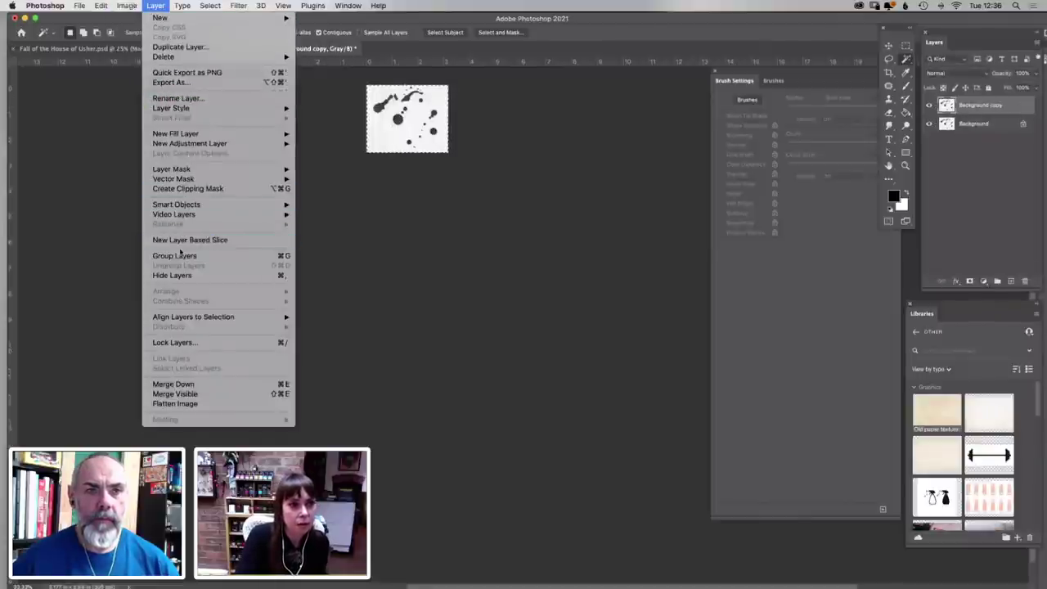
pyautogui.moveTo(245, 108)
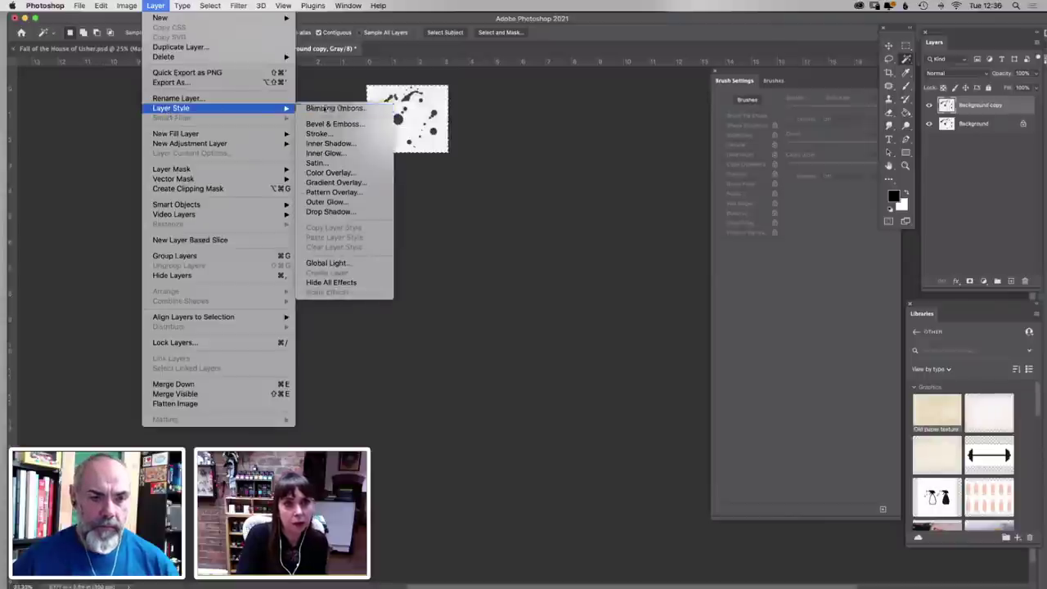
pyautogui.click(335, 106)
pyautogui.moveTo(329, 324); pyautogui.dragTo(295, 373)
pyautogui.moveTo(206, 372); pyautogui.dragTo(229, 374)
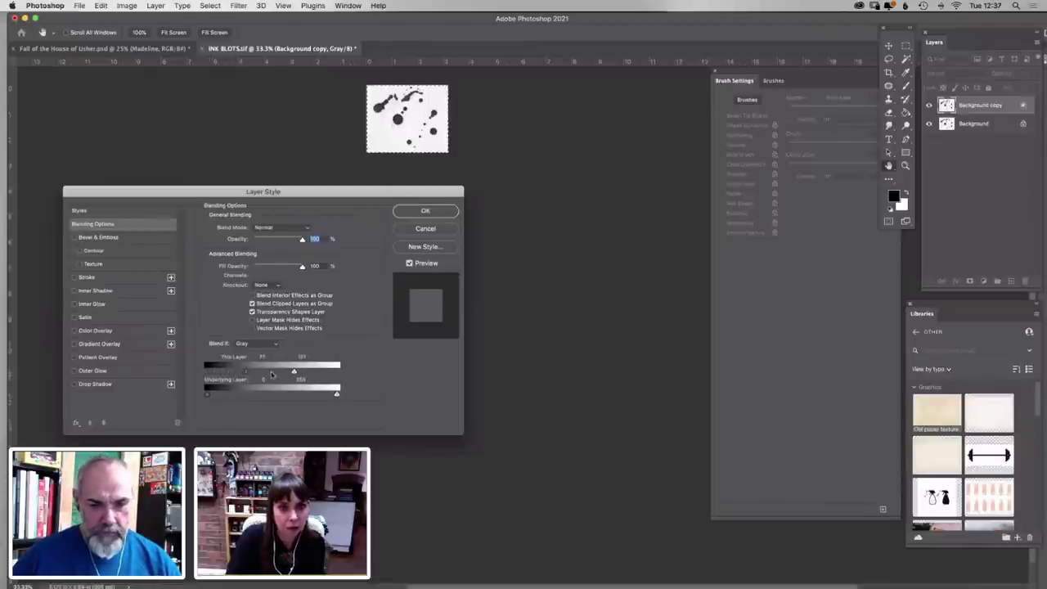
pyautogui.moveTo(295, 373); pyautogui.dragTo(302, 373)
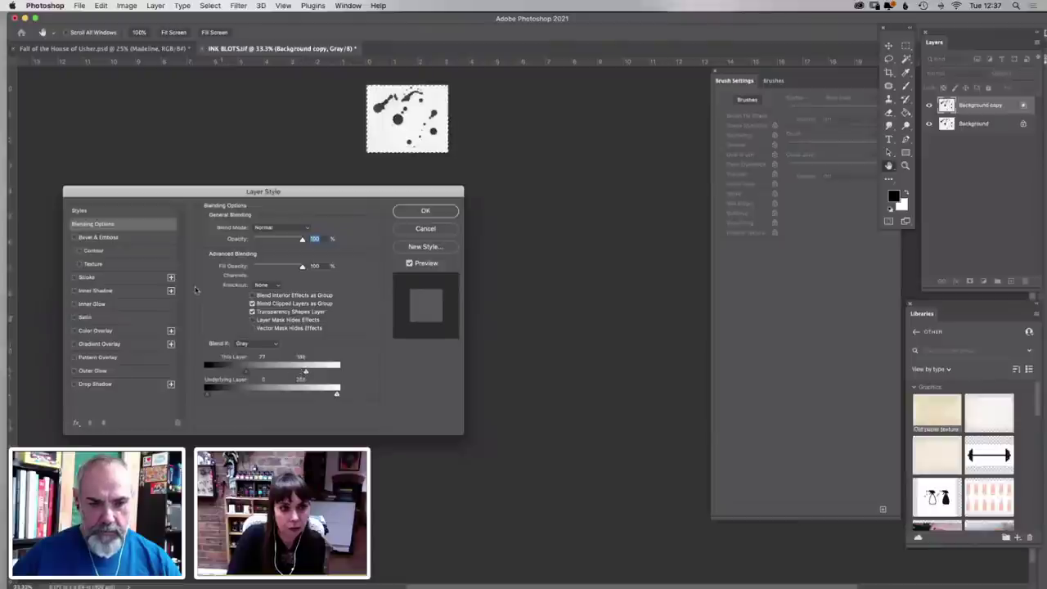
pyautogui.click(426, 210)
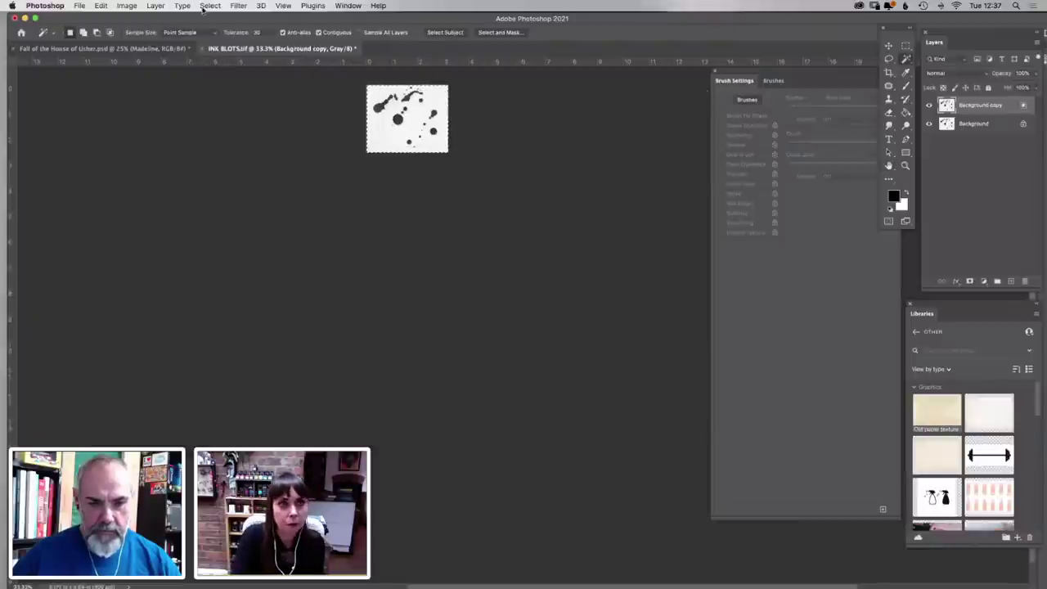
# Apply a Brightness/Contrast adjustment to the Background copy layer with the contrast at 75
pyautogui.click(127, 6)
pyautogui.moveTo(188, 34)
pyautogui.click(278, 34)
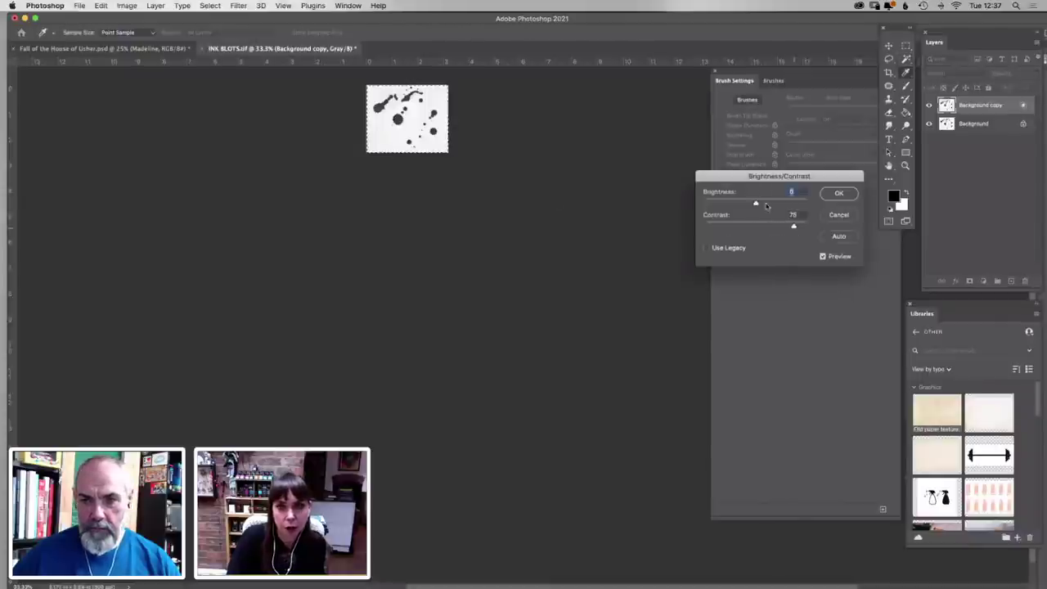
pyautogui.press('Return')
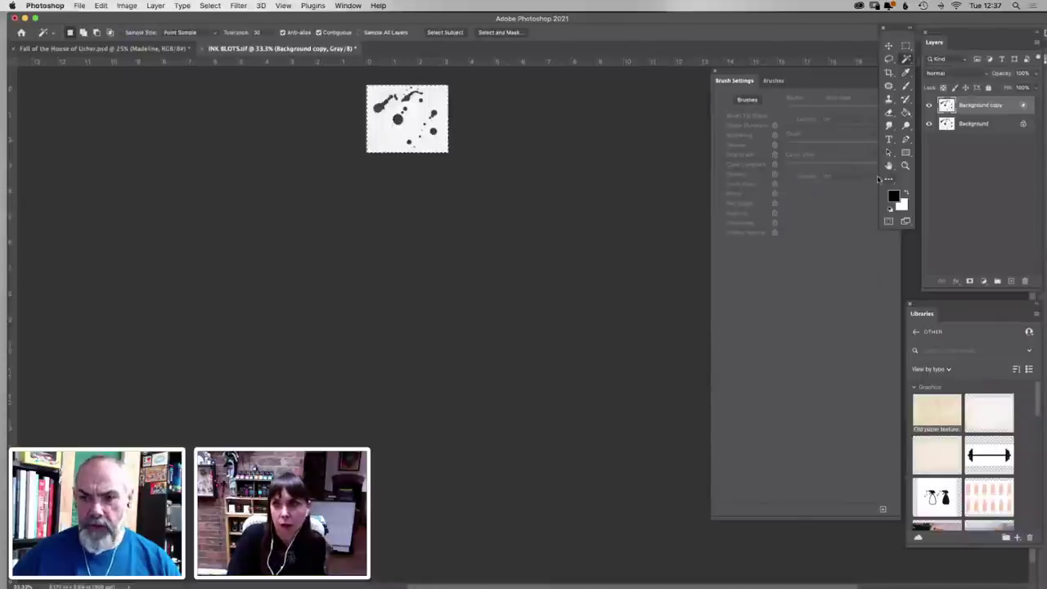
# Check the copied layer on its own by toggling the Background layer's visibility, and undo the latest changes
pyautogui.click(963, 124)
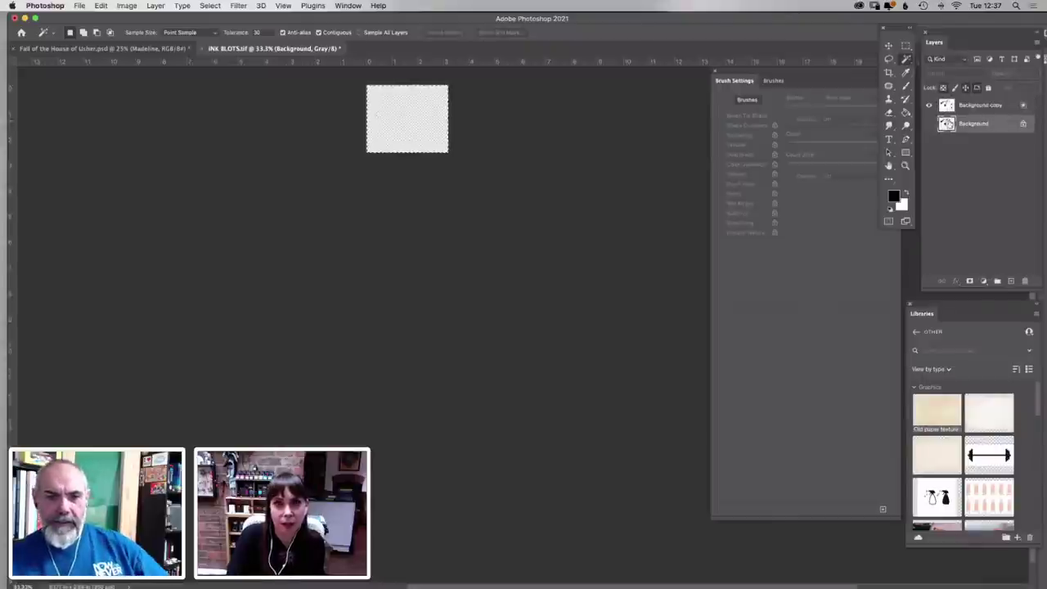
pyautogui.click(928, 123)
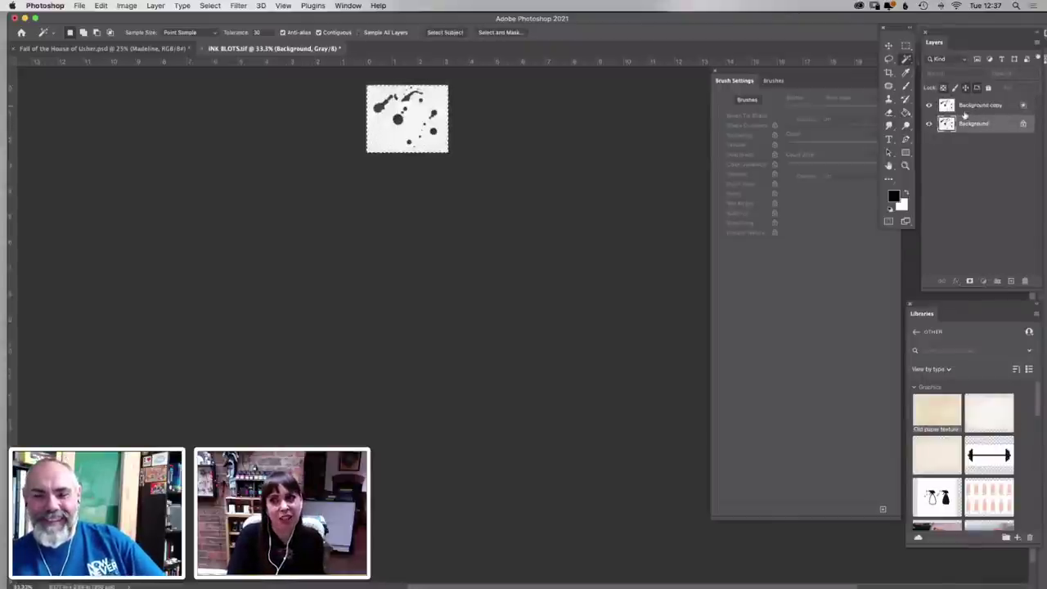
pyautogui.click(965, 114)
pyautogui.click(987, 128)
pyautogui.click(980, 110)
pyautogui.press('super+z')
pyautogui.press('super+z')
pyautogui.press('super+z')
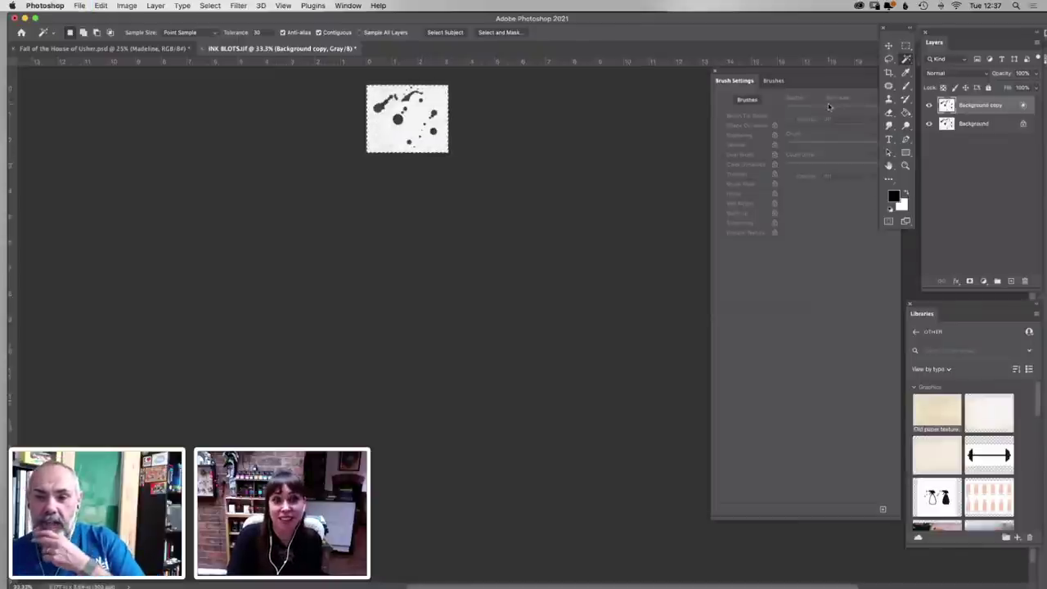
# Try readjusting the Blend If range of the Background copy layer, and discard the change
pyautogui.click(126, 6)
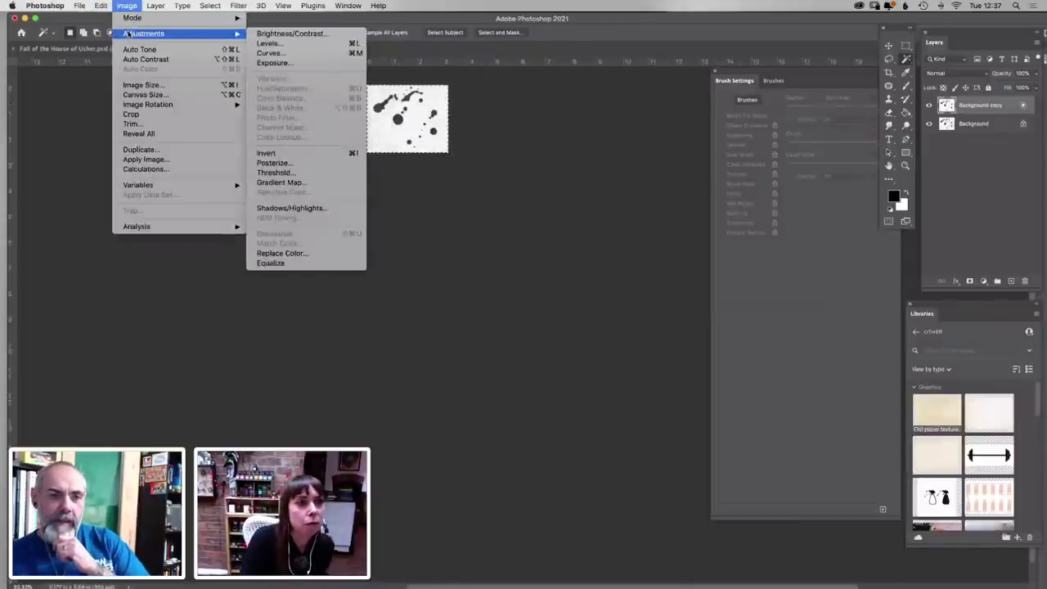
pyautogui.moveTo(155, 5)
pyautogui.moveTo(170, 108)
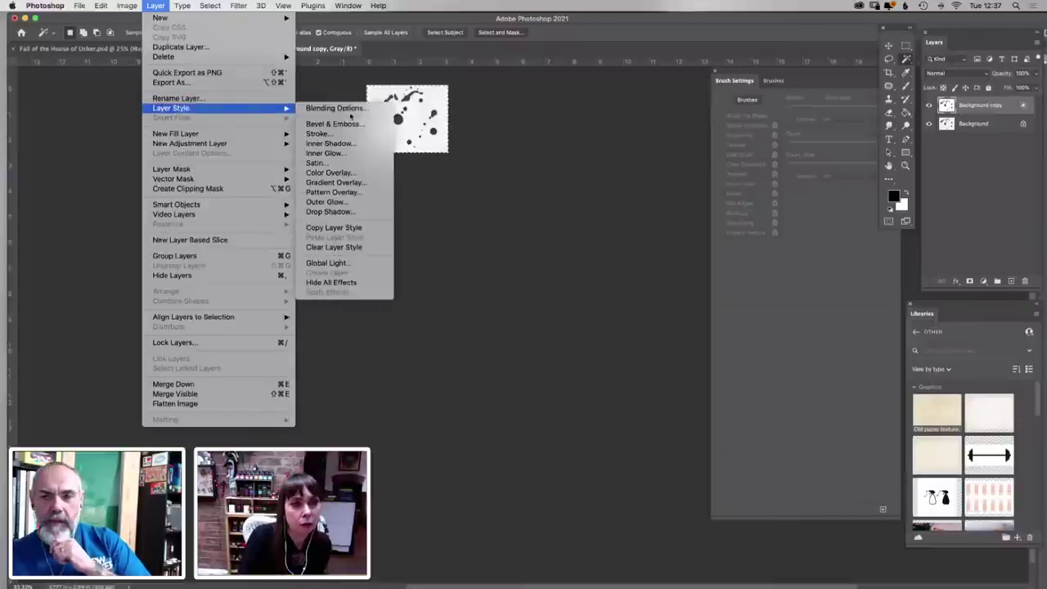
pyautogui.click(340, 109)
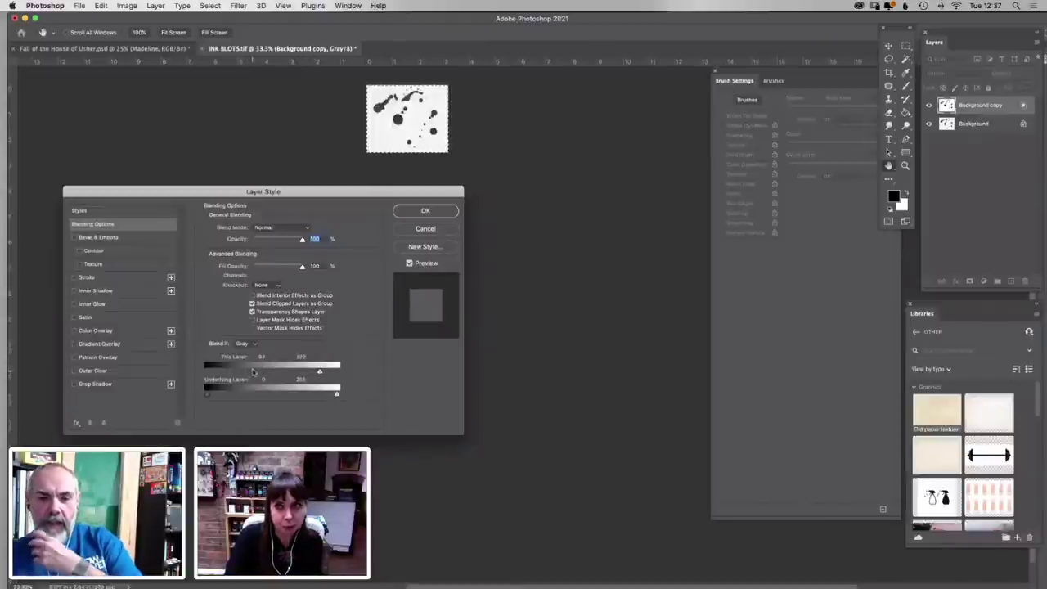
pyautogui.click(430, 230)
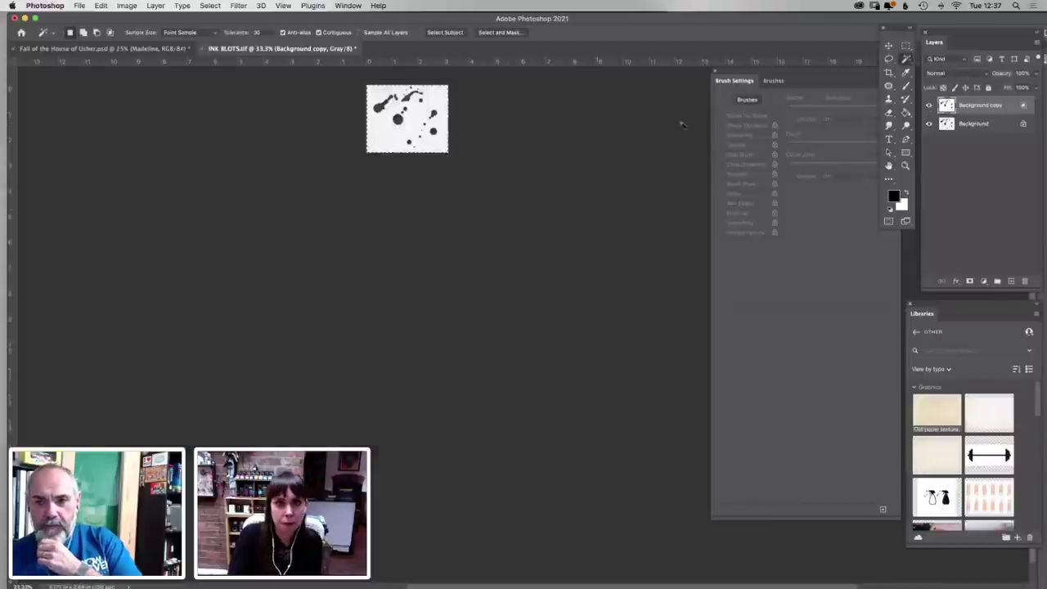
# Undo the visibility, blending and duplication changes, back to the single Background layer of the cropped splatter
pyautogui.click(929, 124)
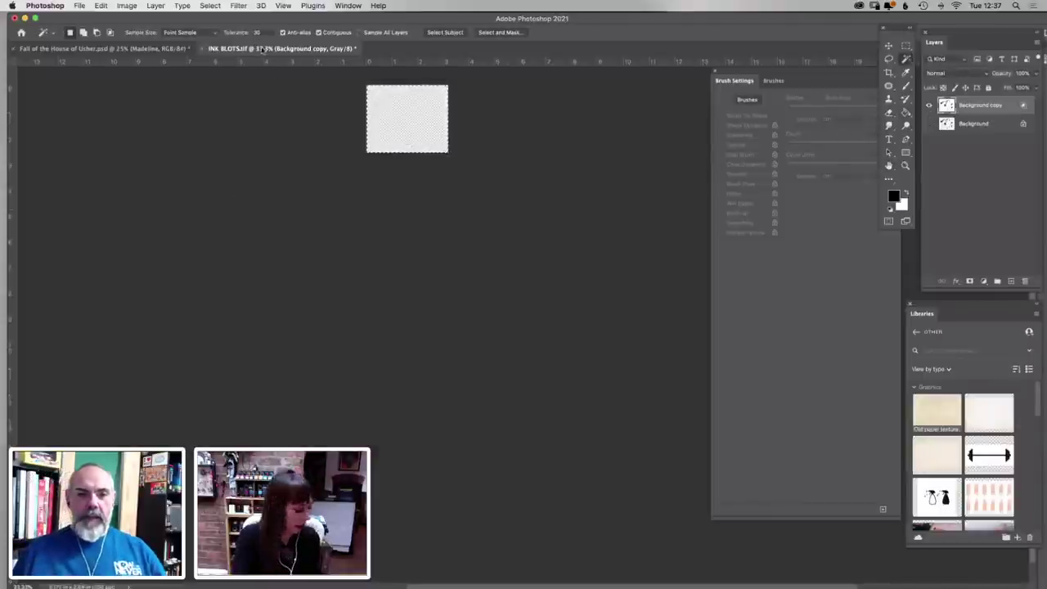
pyautogui.press('super+z')
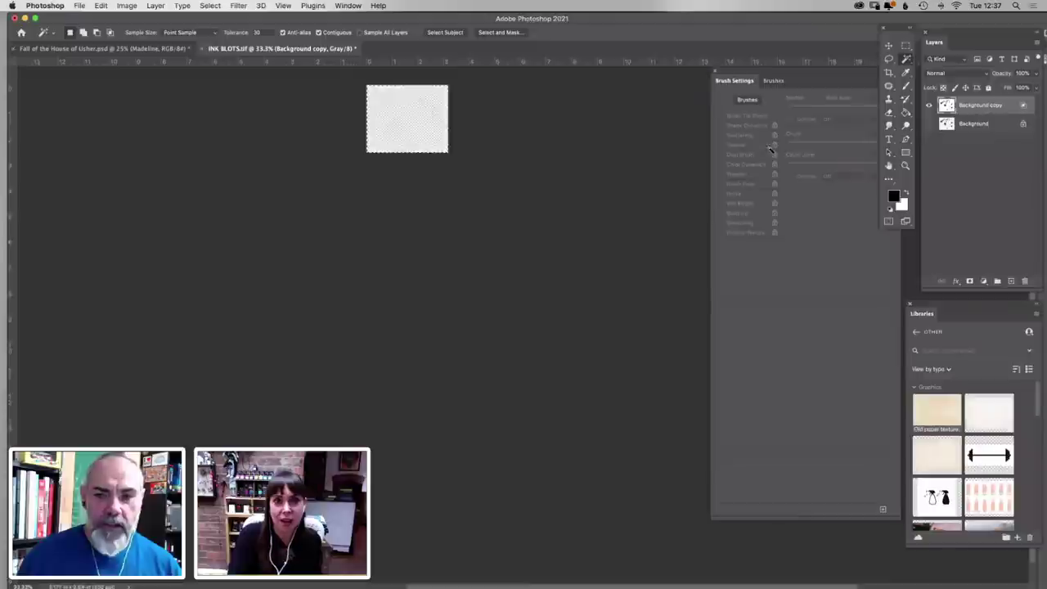
pyautogui.press('super+z')
pyautogui.press('super+shift+z')
pyautogui.press('super+z')
pyautogui.press('super+z')
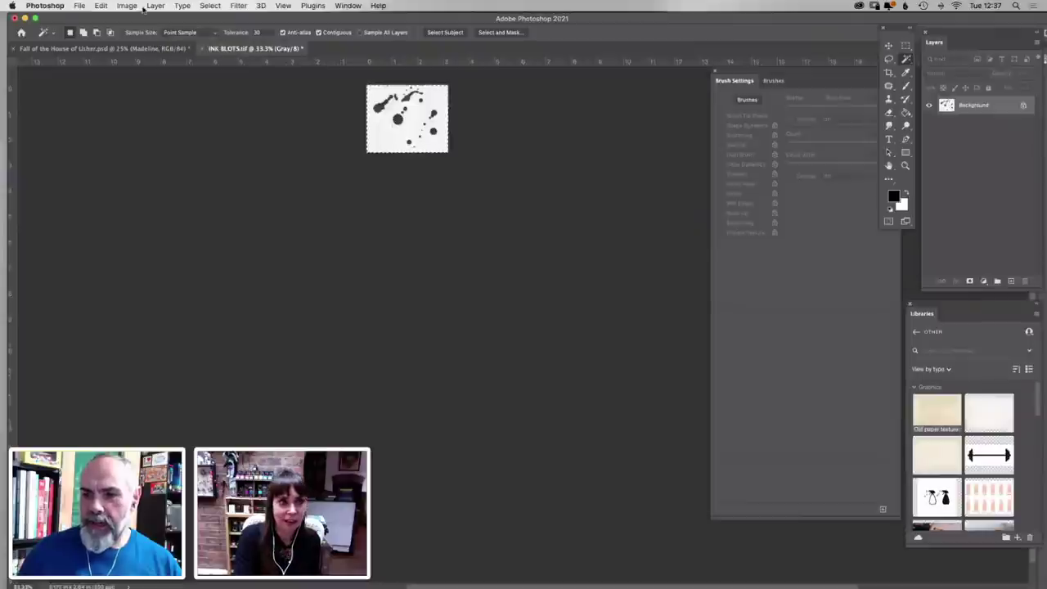
# Replace the Background layer with its duplicate, and hide the white paper by lowering the This Layer highlight limit under Blend If
pyautogui.moveTo(998, 162); pyautogui.dragTo(1011, 281)
pyautogui.moveTo(1011, 125); pyautogui.dragTo(1025, 280)
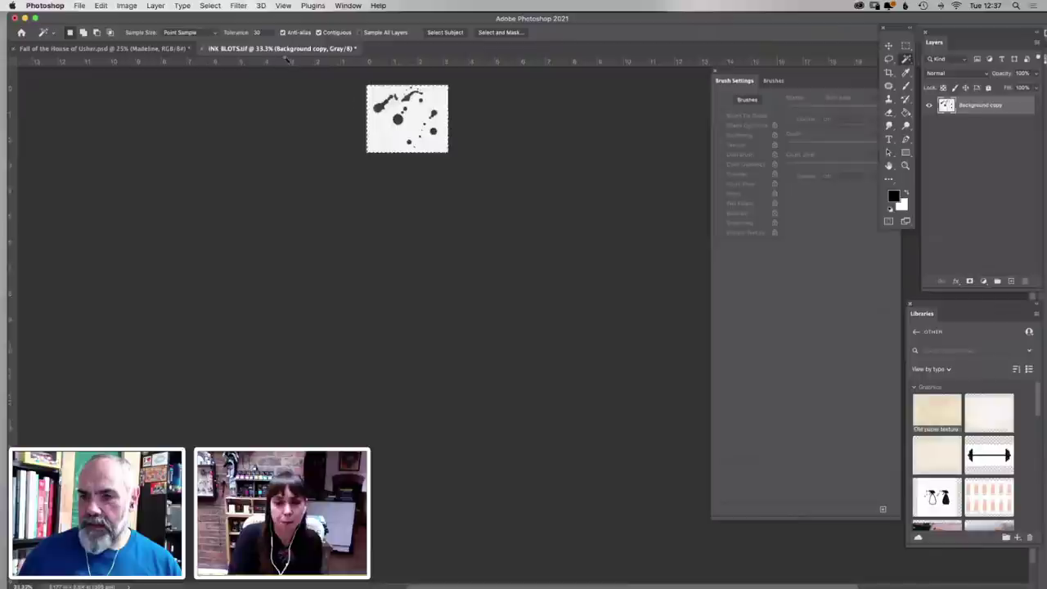
pyautogui.click(158, 5)
pyautogui.moveTo(180, 108)
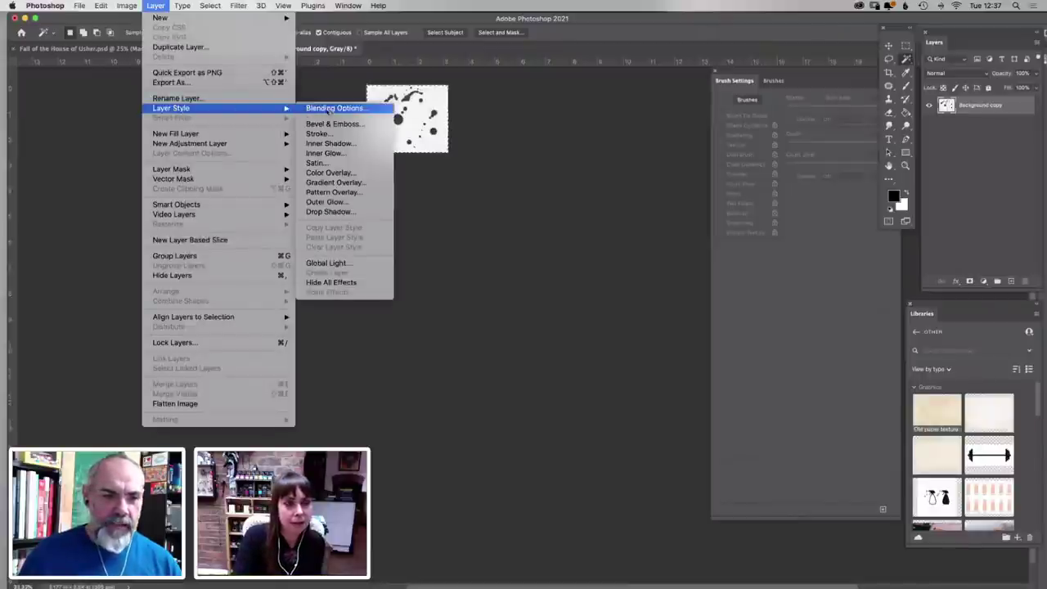
pyautogui.click(327, 108)
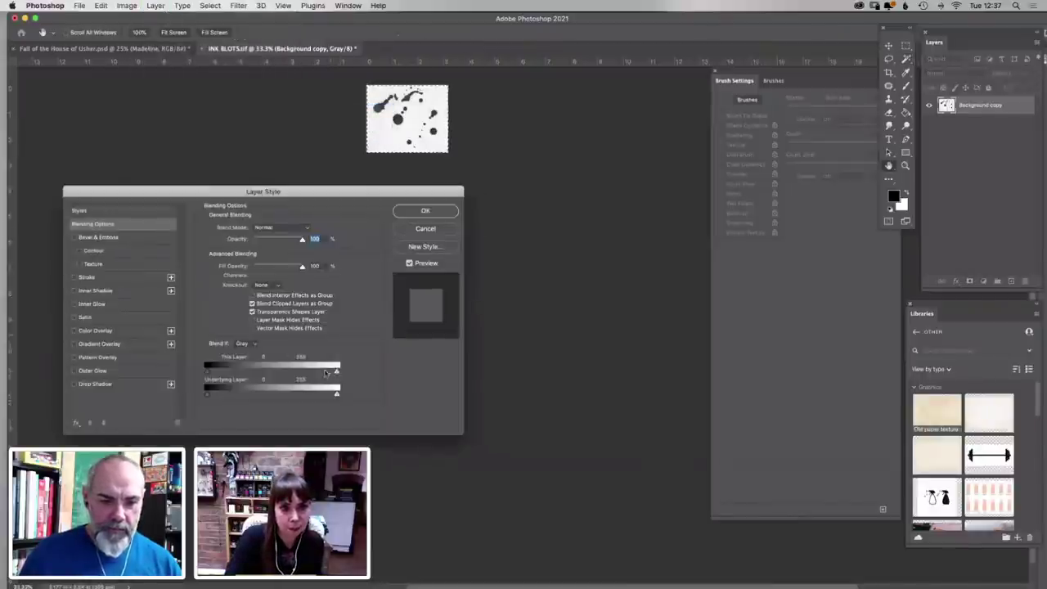
pyautogui.moveTo(327, 373); pyautogui.dragTo(325, 372)
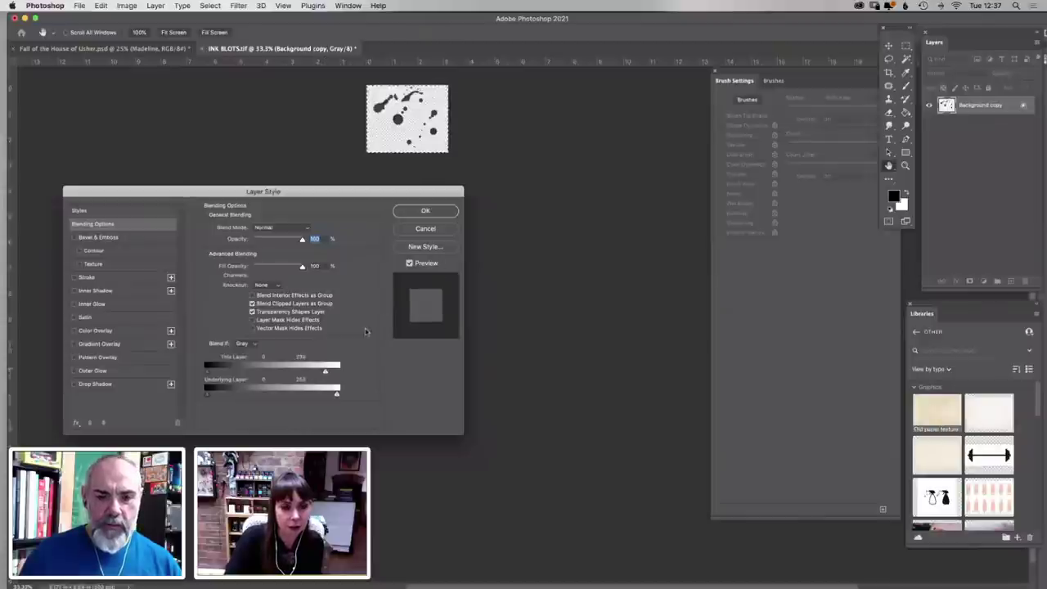
pyautogui.click(431, 210)
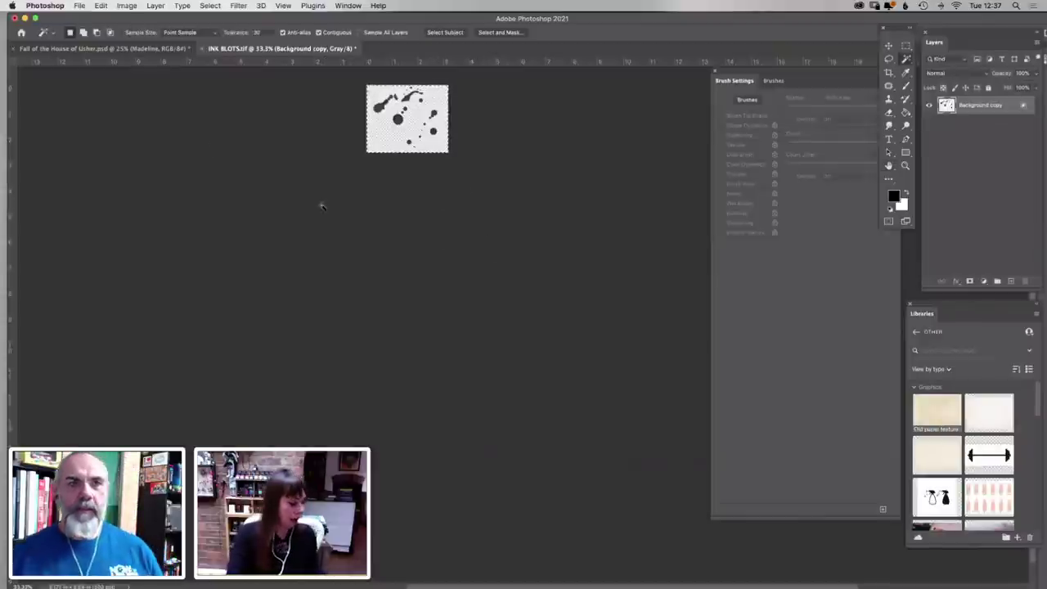
# Define the splatter as a brush preset named BLOBBY 2, and enable Shape Dynamics and Scattering for the brush
pyautogui.click(100, 5)
pyautogui.click(131, 291)
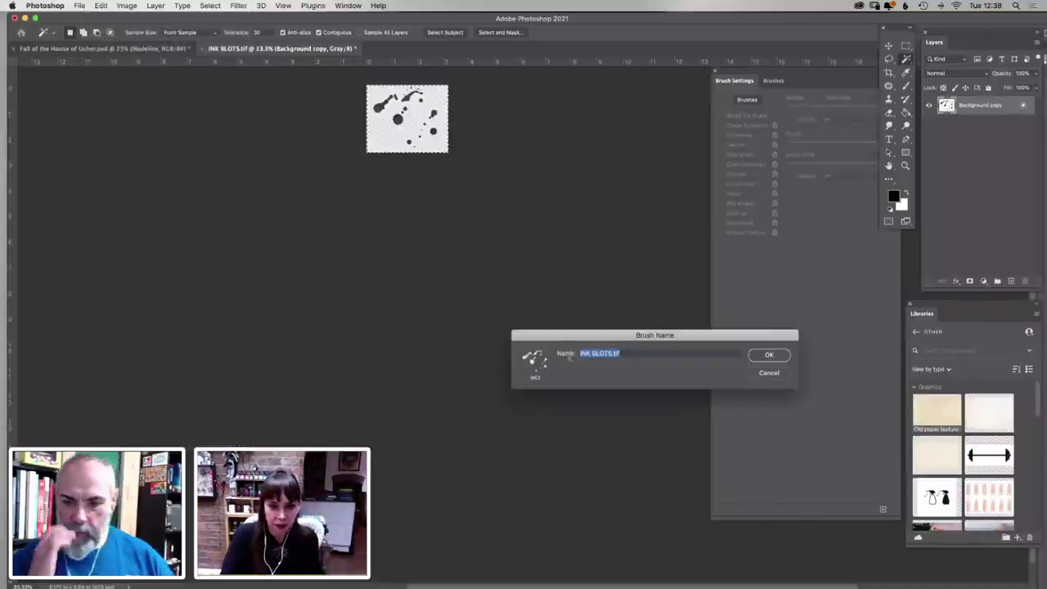
pyautogui.write('ILO')
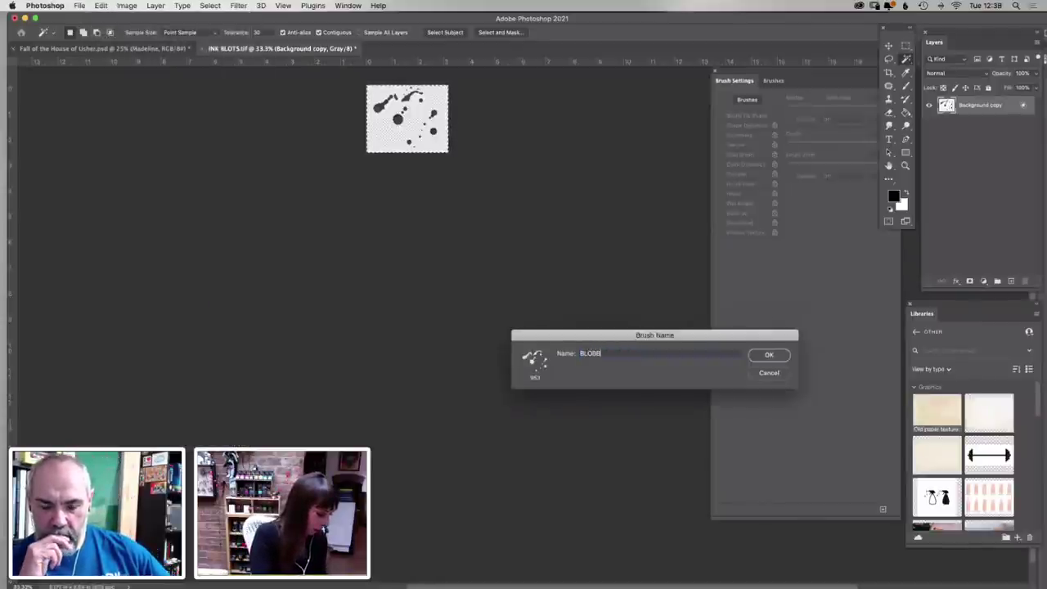
pyautogui.write('BBY 2')
pyautogui.press('Return')
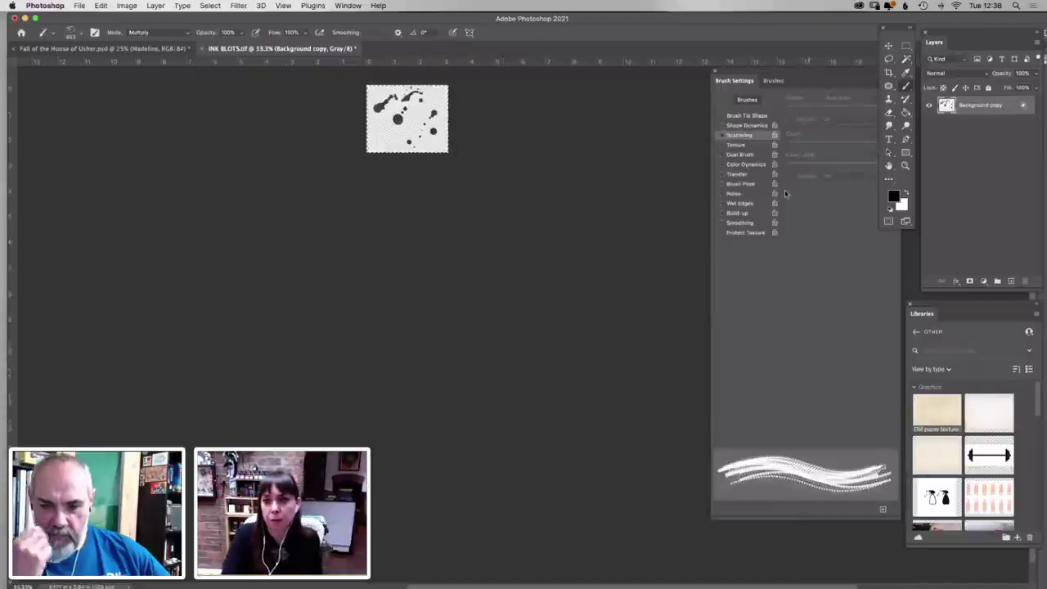
pyautogui.click(722, 126)
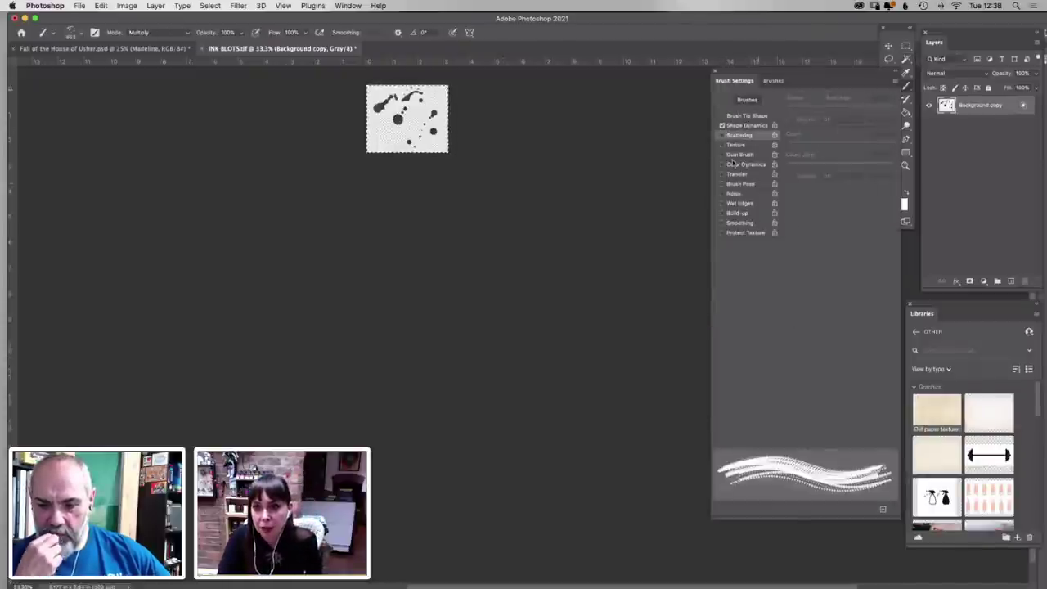
pyautogui.click(722, 135)
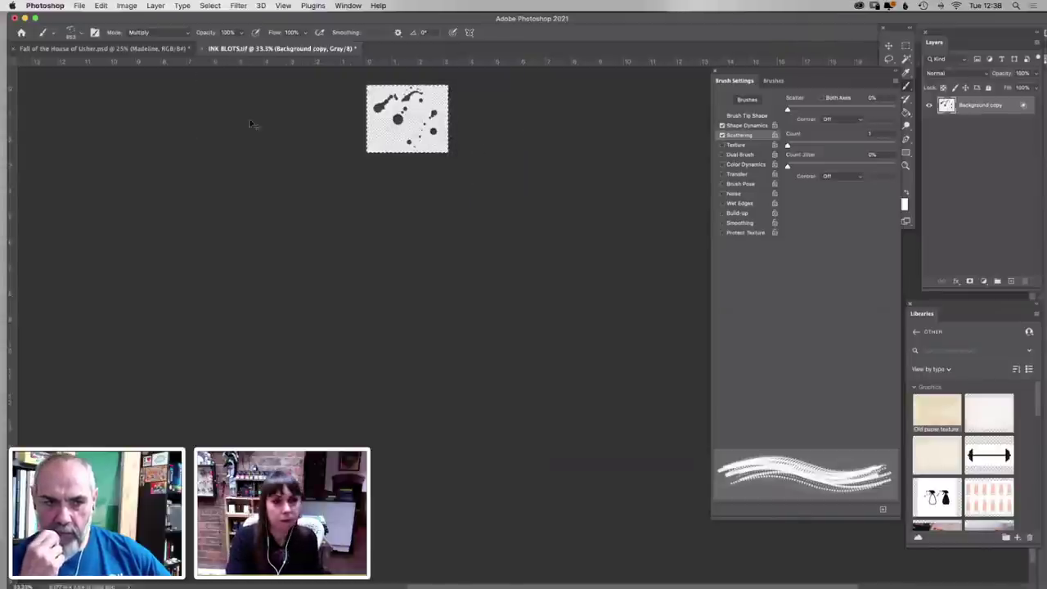
# Undo the layer edits and crop to restore the full ink blot scan, and clear the selection
pyautogui.press('super+z')
pyautogui.press('super+z')
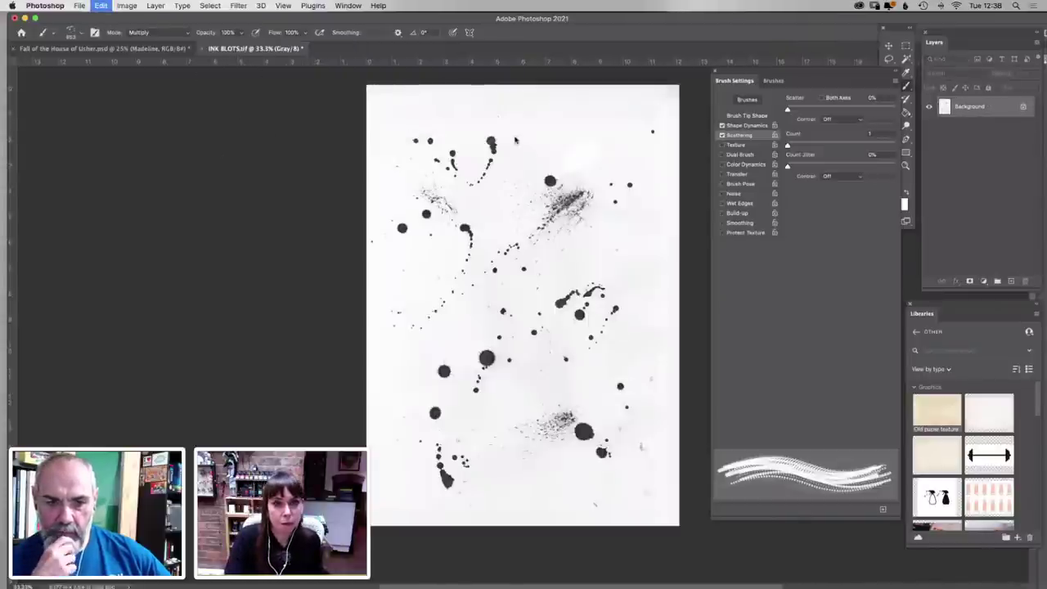
pyautogui.click(908, 199)
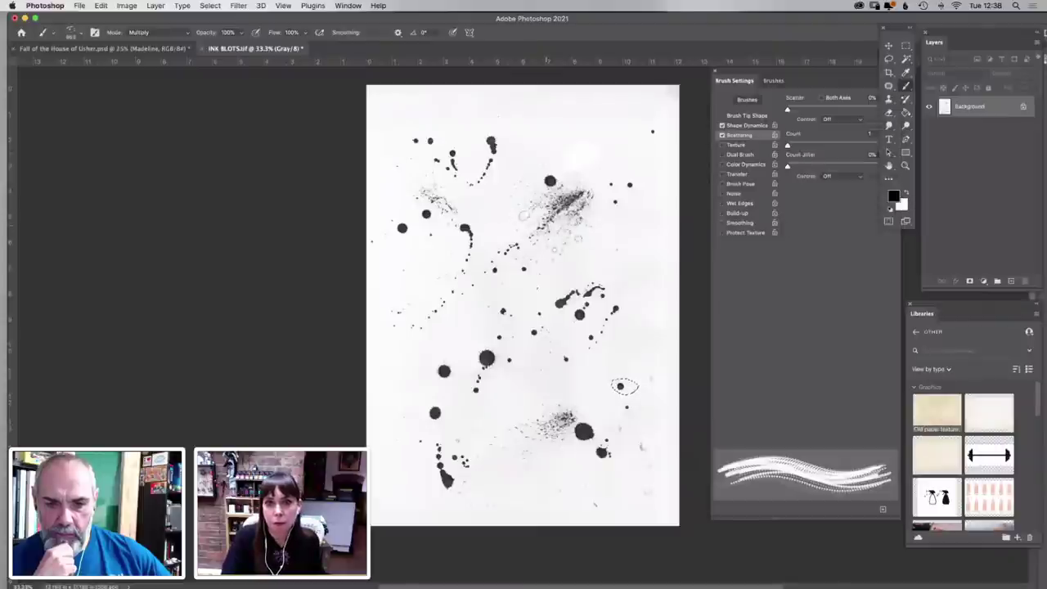
pyautogui.press('super+d')
# Test the splatter brush on the scan with a short stroke above the middle and a few single stamps around it
pyautogui.moveTo(491, 228); pyautogui.dragTo(529, 245)
pyautogui.click(537, 322)
pyautogui.click(477, 303)
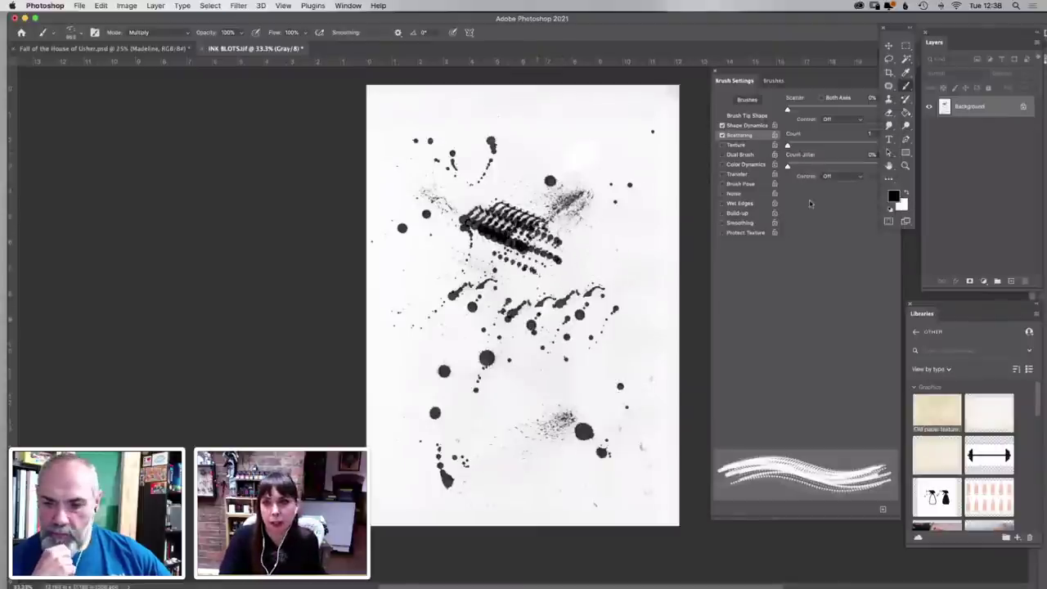
pyautogui.click(588, 255)
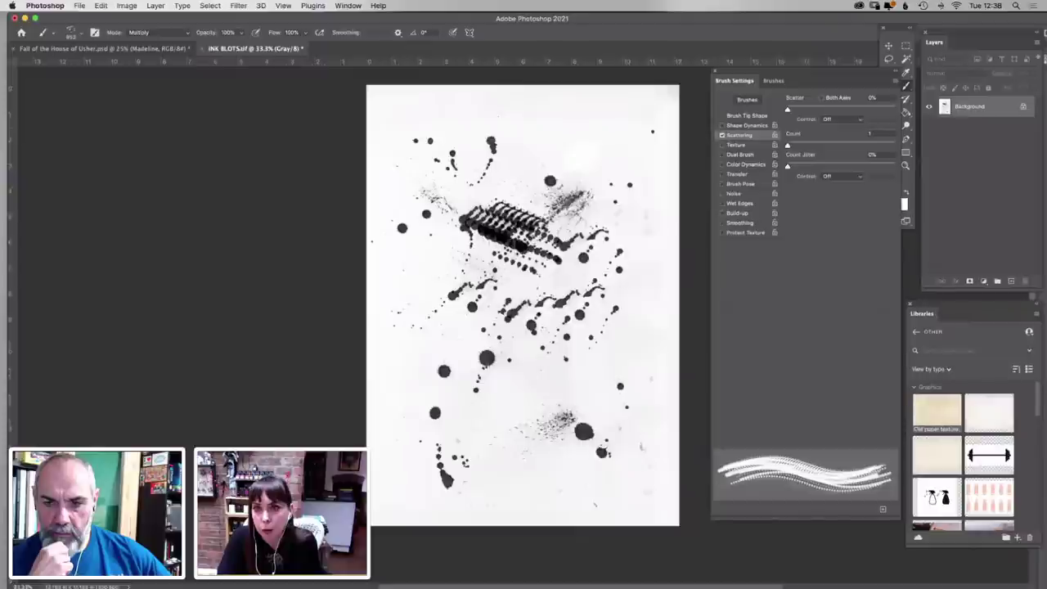
# Set the brush's scatter to 181%, and test it with a stroke over the lower scan and stamps near the top
pyautogui.moveTo(788, 110); pyautogui.dragTo(807, 109)
pyautogui.moveTo(450, 466)
pyautogui.mouseDown()
pyautogui.moveTo(511, 376)
pyautogui.moveTo(573, 352)
pyautogui.mouseUp()
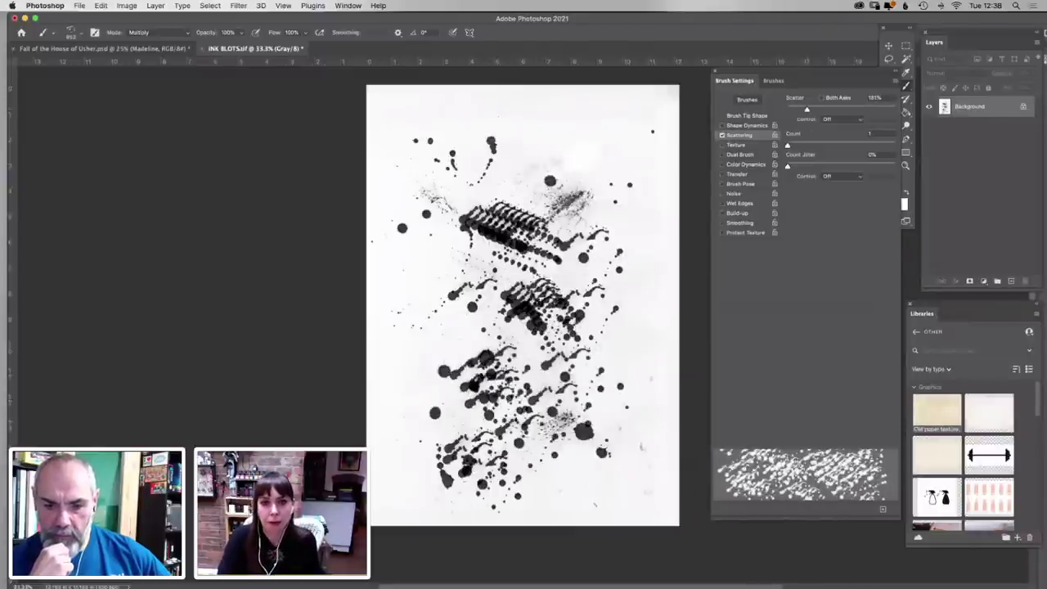
pyautogui.click(525, 160)
pyautogui.click(624, 219)
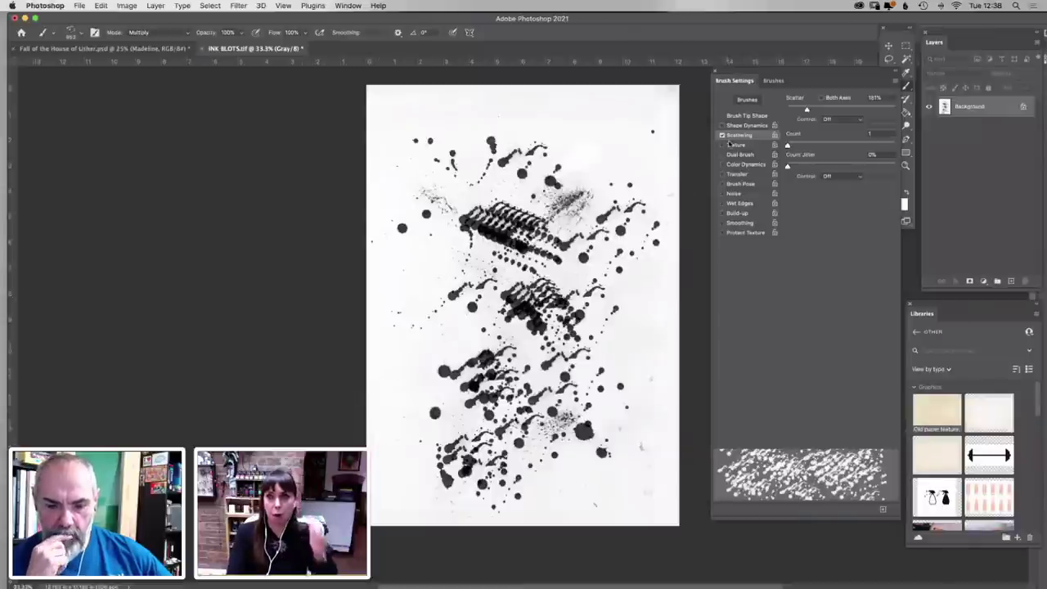
# Move the BLOBBY 2 brush preset into the House of Usher group inside MOLE'S FAVES
pyautogui.click(773, 81)
pyautogui.moveTo(772, 388); pyautogui.dragTo(761, 156)
pyautogui.moveTo(769, 121)
pyautogui.mouseDown()
pyautogui.moveTo(760, 95)
pyautogui.moveTo(766, 169)
pyautogui.mouseUp()
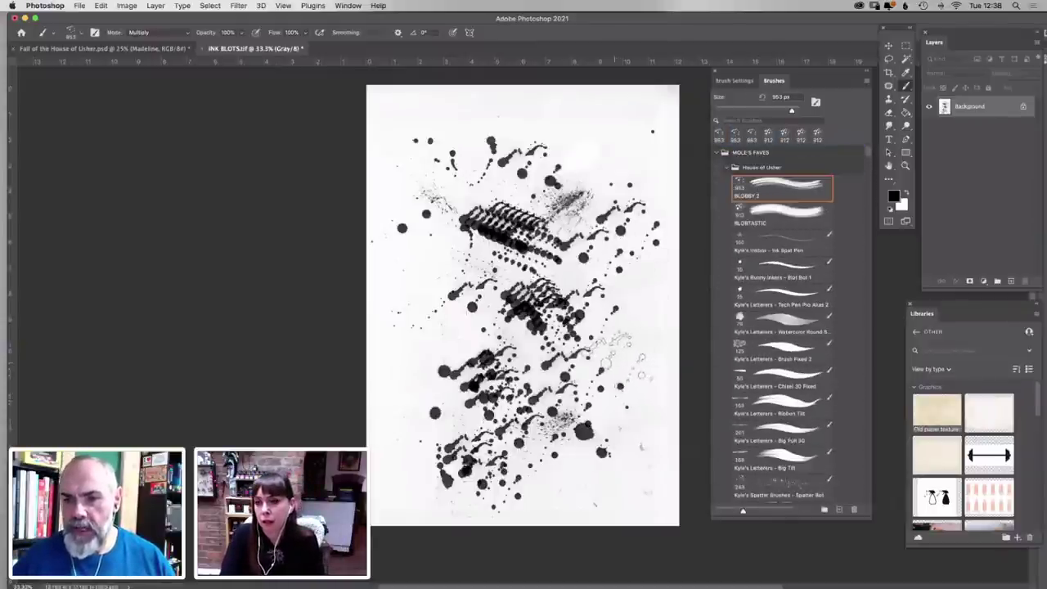
# Switch to the Fall of the House of Usher document and add a layer named Blots above the Madeline layer
pyautogui.click(141, 49)
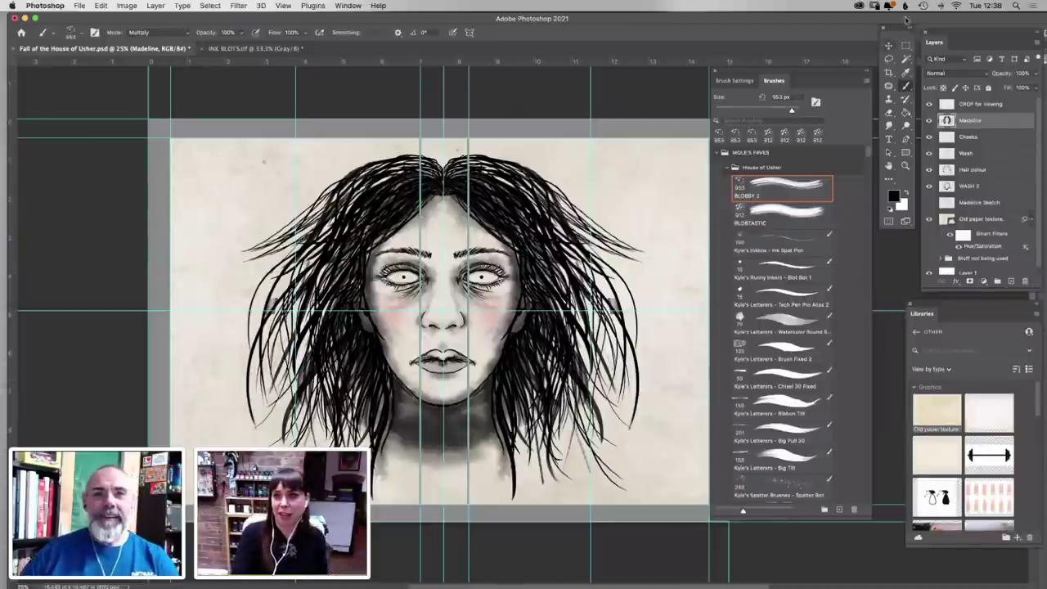
pyautogui.click(1011, 281)
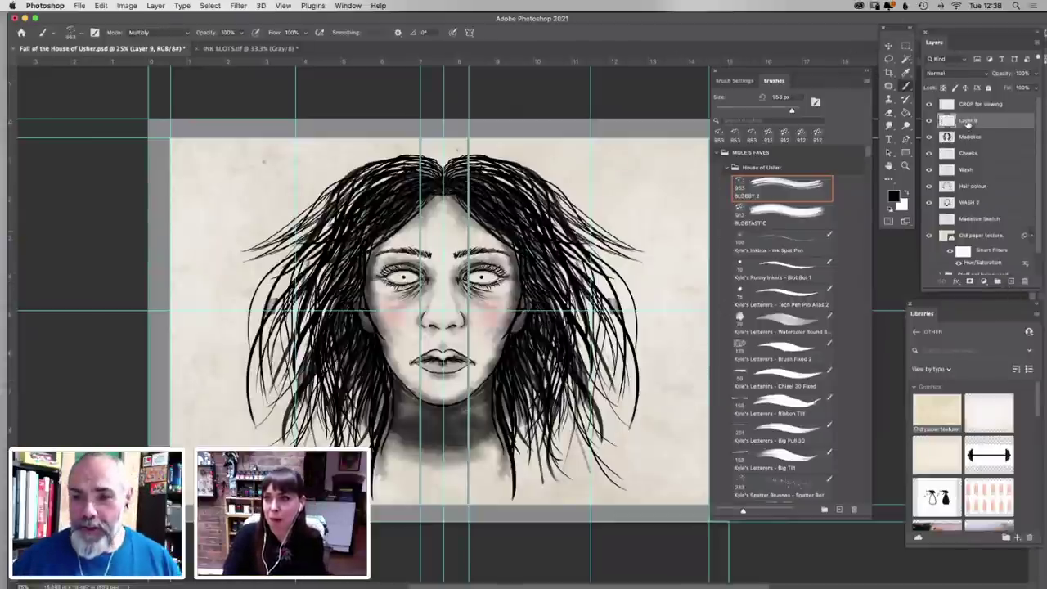
pyautogui.write('Ni')
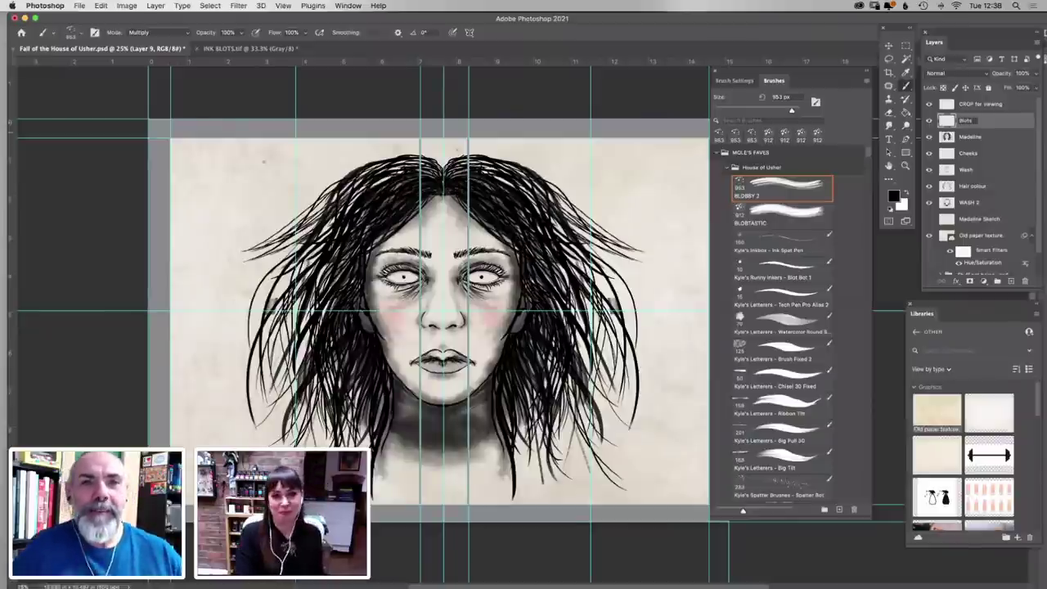
pyautogui.press('Return')
# Set the BLOBBY 2 brush size to 348 px and stamp a splatter on the hair on the right side of the portrait
pyautogui.rightClick(628, 173)
pyautogui.click(689, 177)
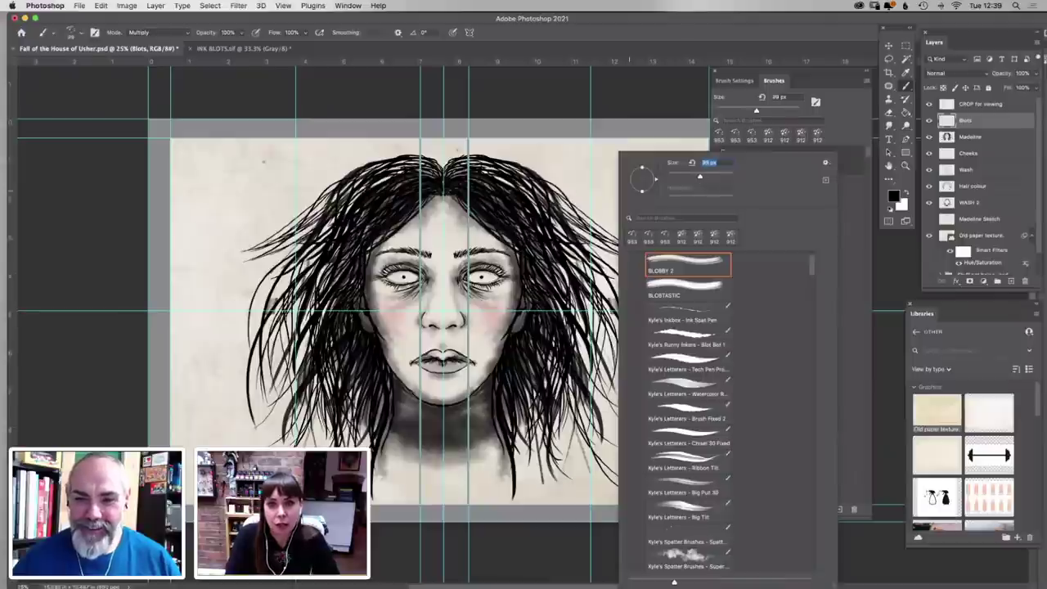
pyautogui.click(713, 176)
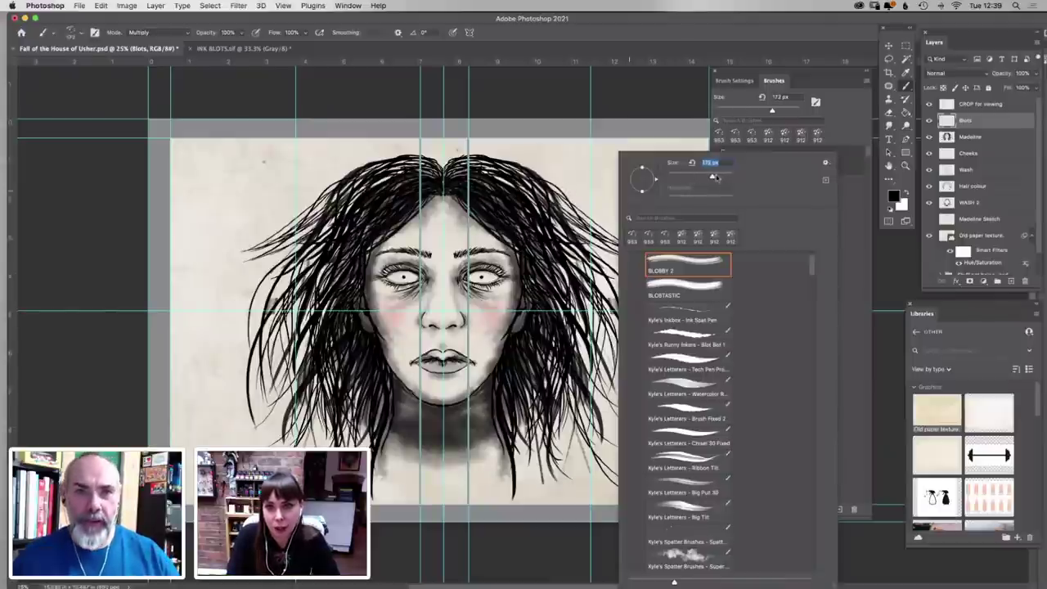
pyautogui.click(499, 177)
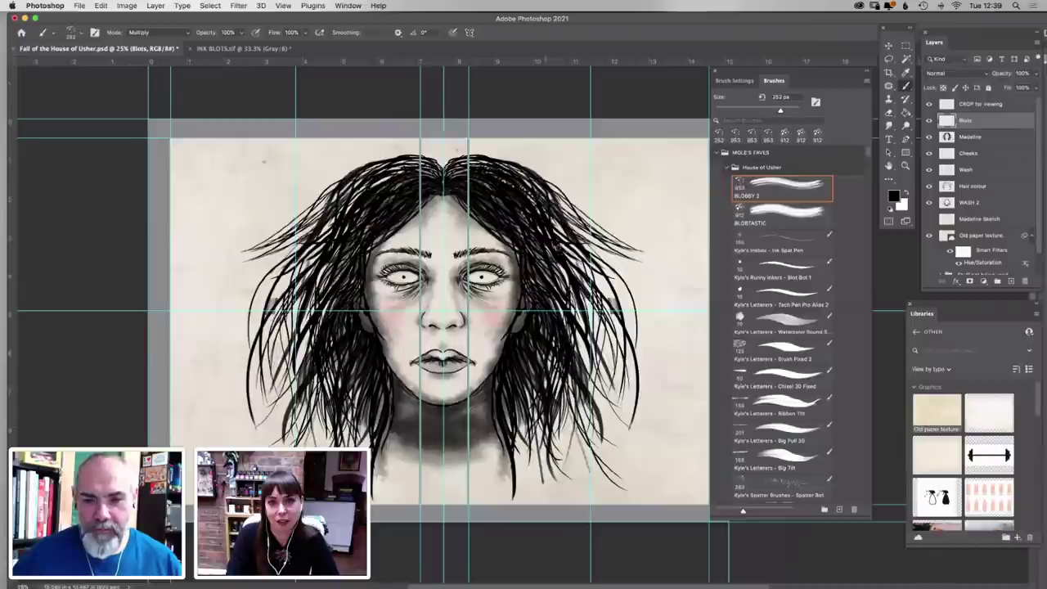
pyautogui.rightClick(562, 303)
pyautogui.click(666, 177)
pyautogui.click(545, 313)
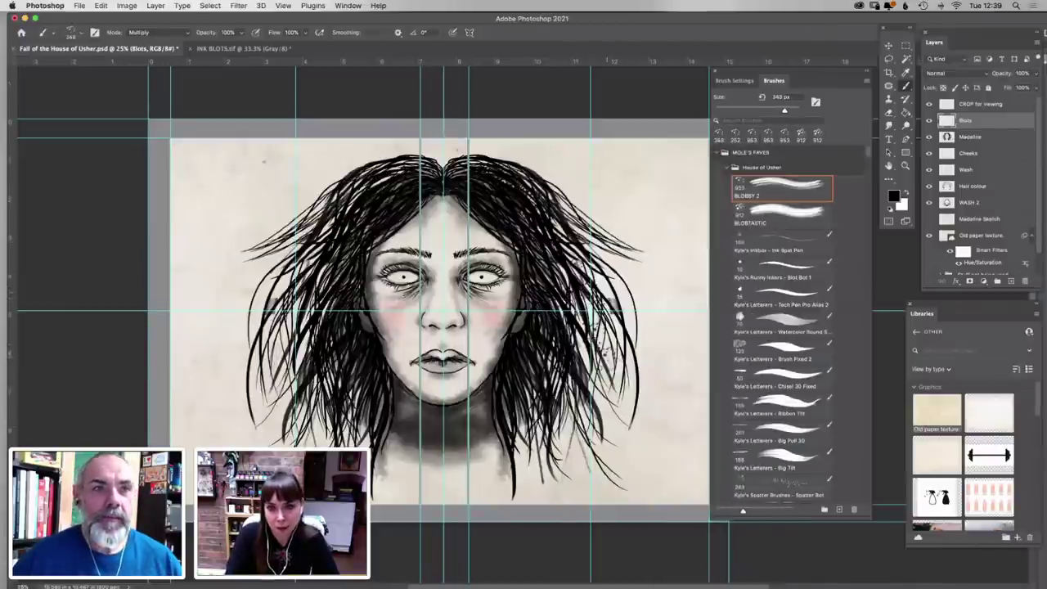
# Set the Blots layer's blend mode to Multiply, and stamp a larger splatter at the lower right of the hair
pyautogui.click(949, 73)
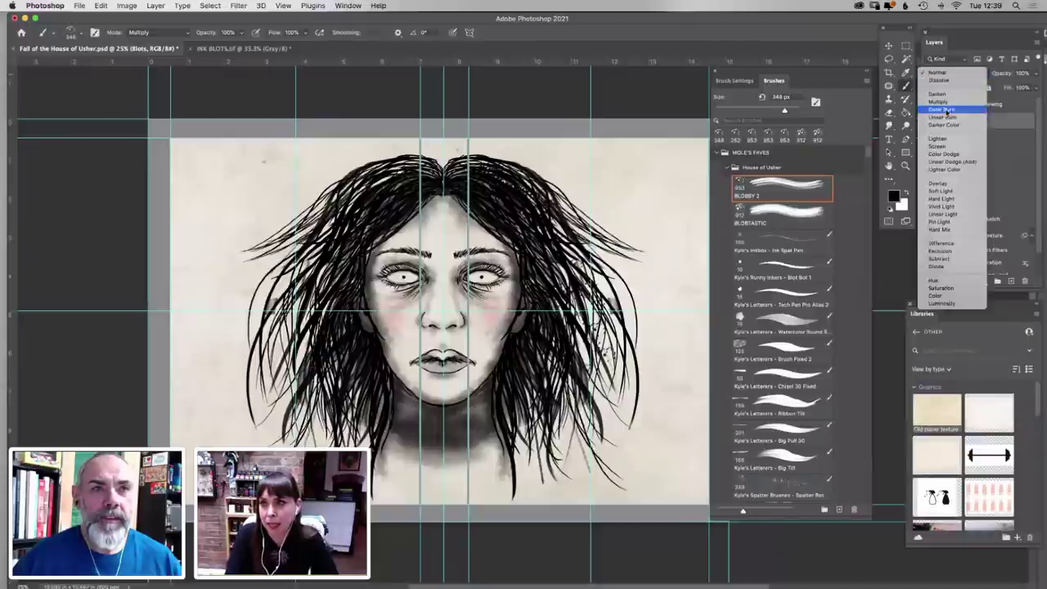
pyautogui.click(949, 107)
pyautogui.rightClick(667, 179)
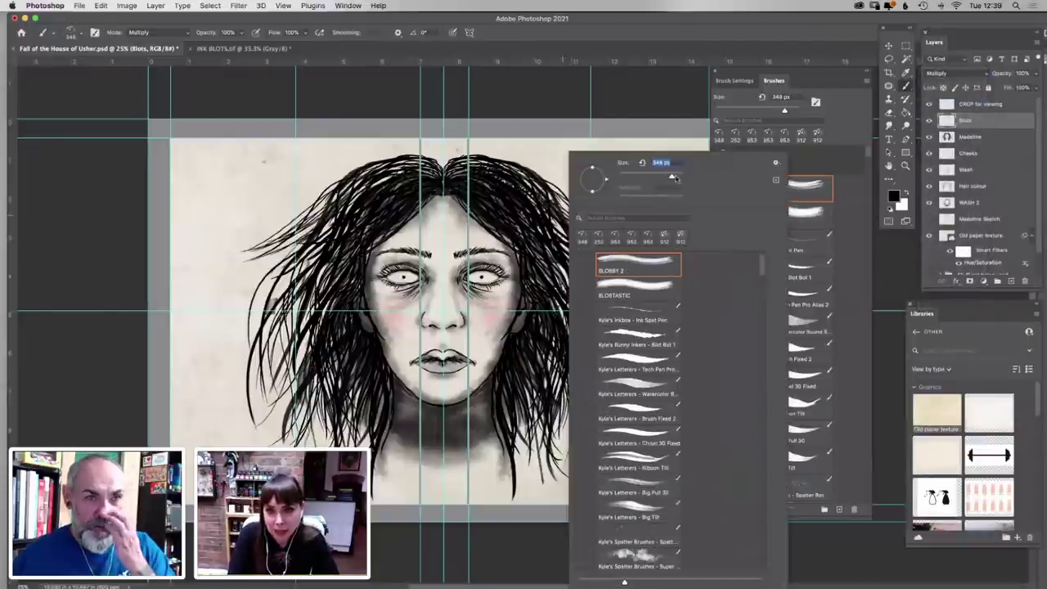
pyautogui.click(552, 376)
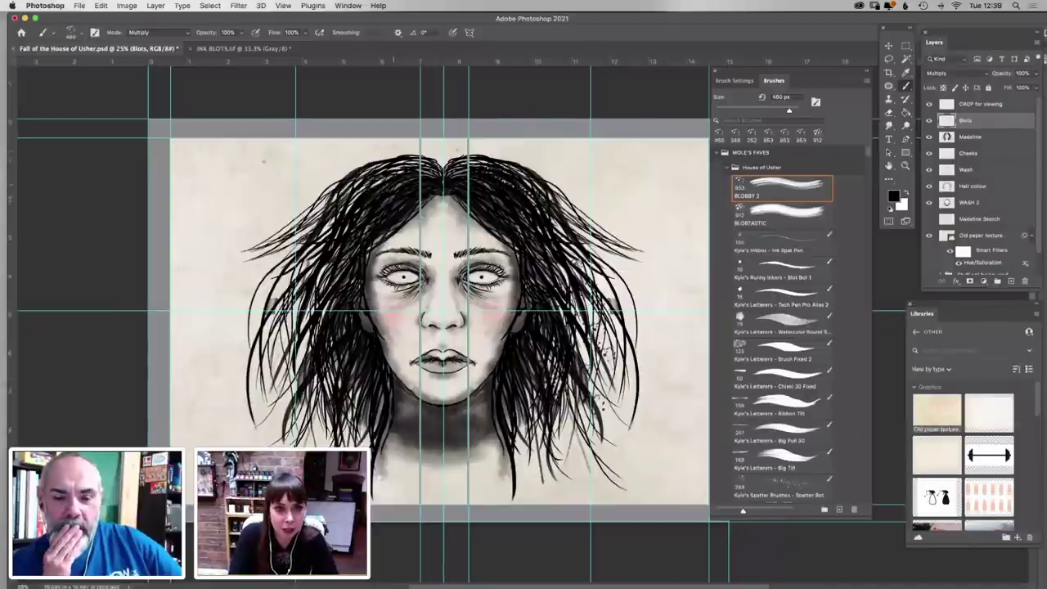
# Enlarge the splatter brush further and stamp blots over the middle and lower hair on the left side of the portrait
pyautogui.rightClick(378, 188)
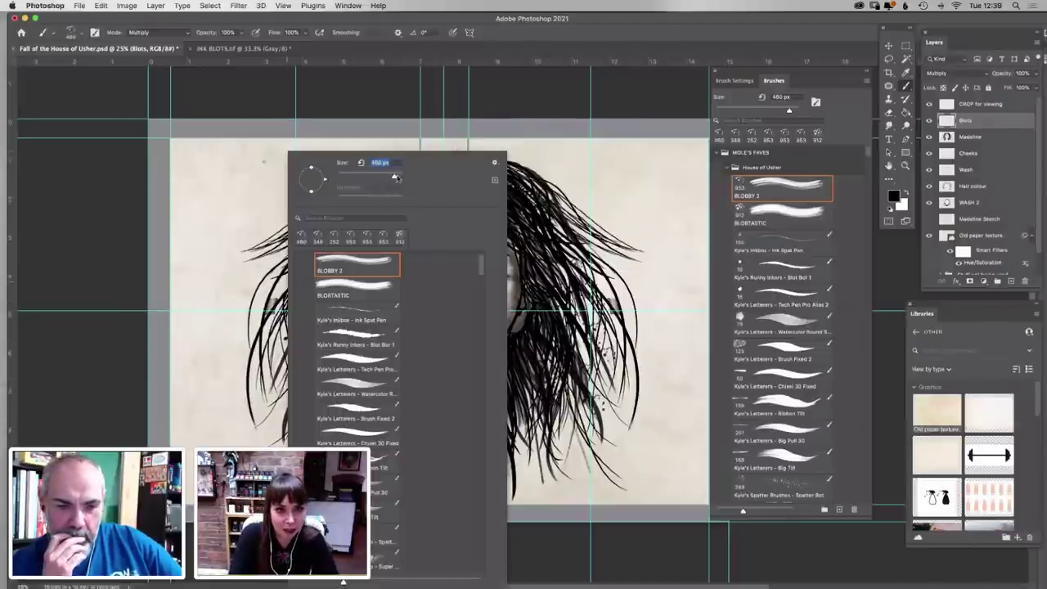
pyautogui.moveTo(396, 177); pyautogui.dragTo(397, 177)
pyautogui.click(282, 287)
pyautogui.click(315, 414)
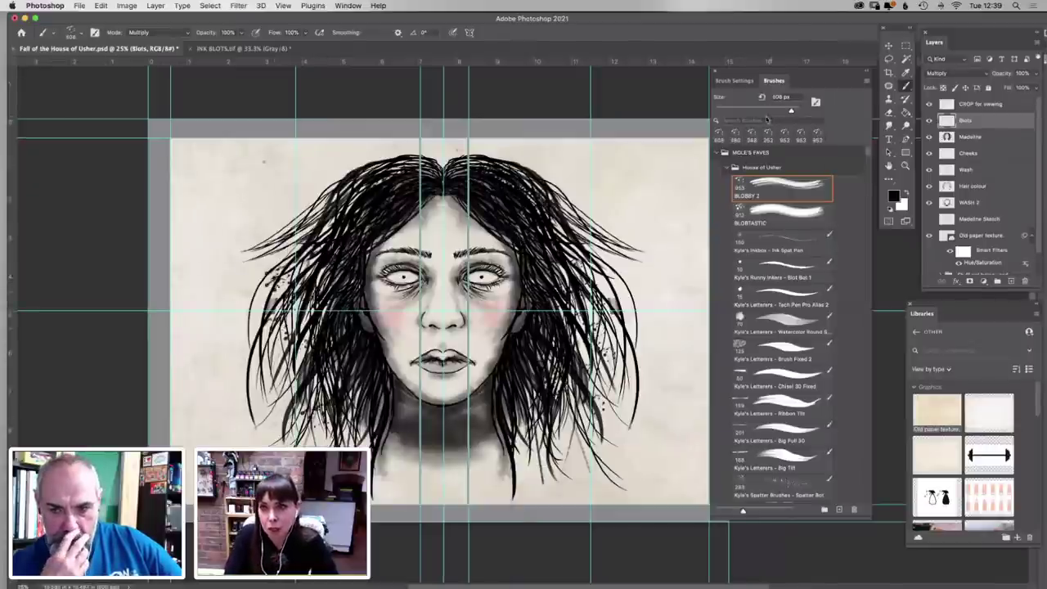
# Set the brush's scatter to 338%, and stamp resized splatters around the lower hair ends on both sides of the portrait
pyautogui.click(734, 82)
pyautogui.moveTo(808, 109); pyautogui.dragTo(820, 108)
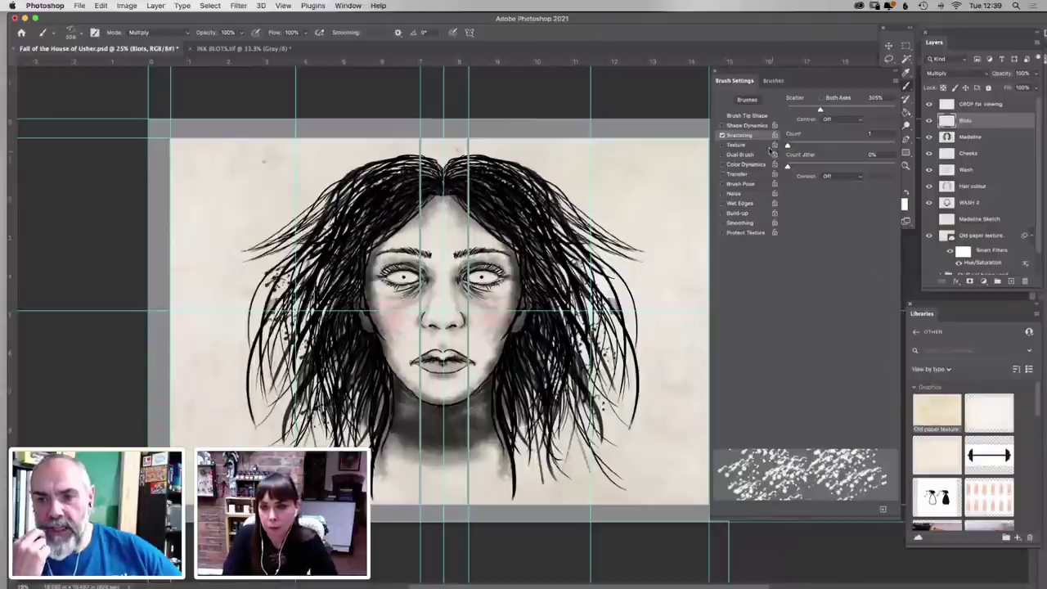
pyautogui.moveTo(820, 109); pyautogui.dragTo(823, 108)
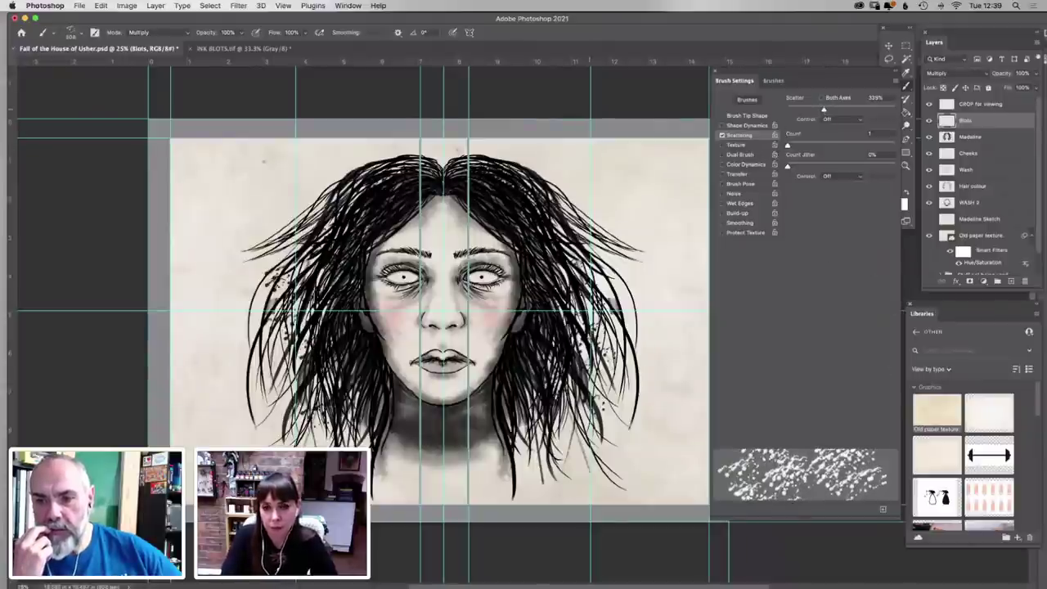
pyautogui.rightClick(430, 180)
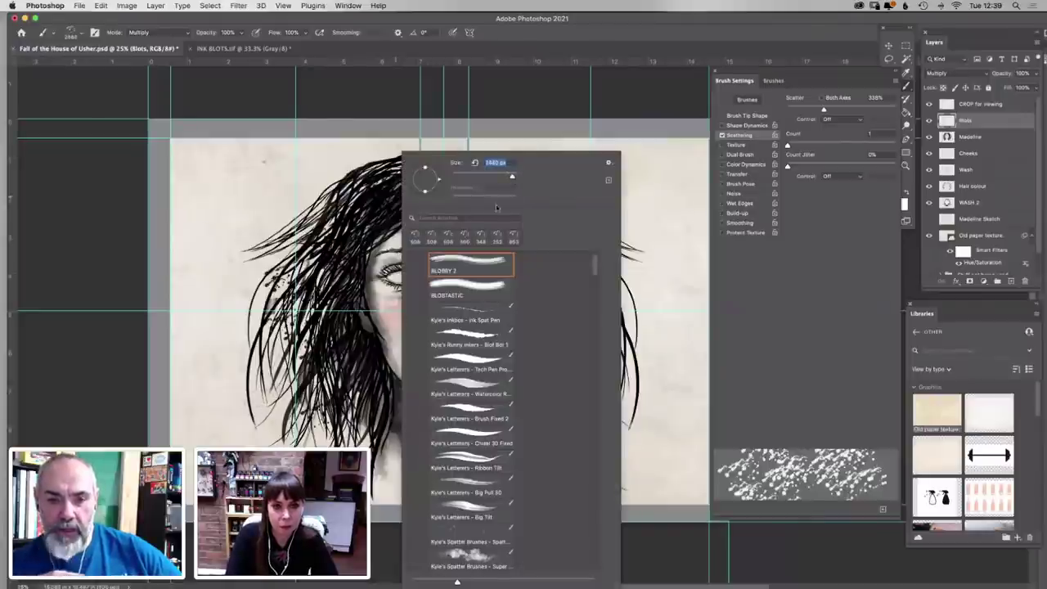
pyautogui.moveTo(512, 178); pyautogui.dragTo(509, 177)
pyautogui.click(288, 409)
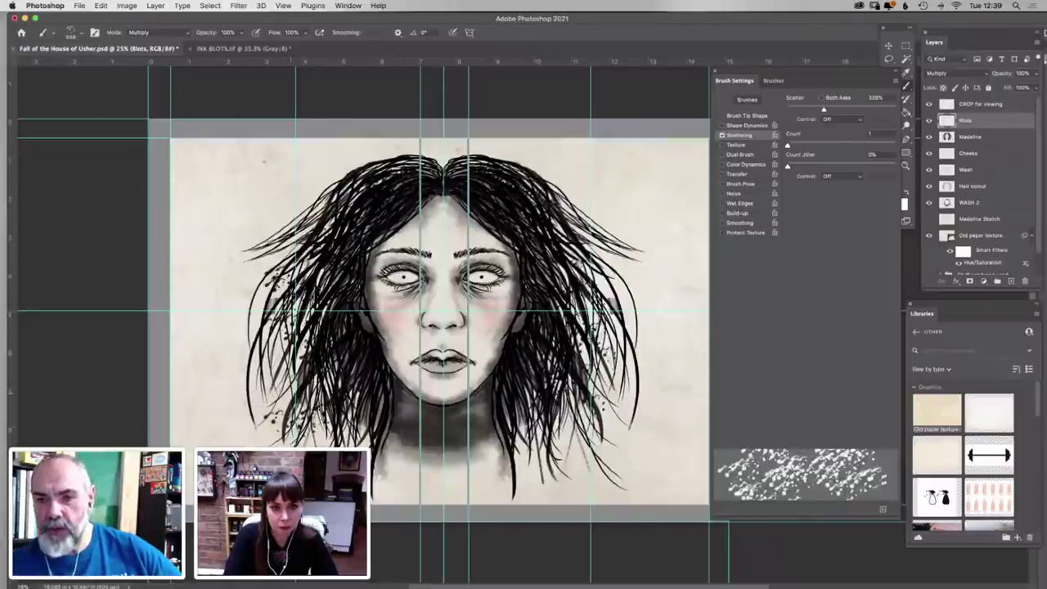
pyautogui.click(566, 413)
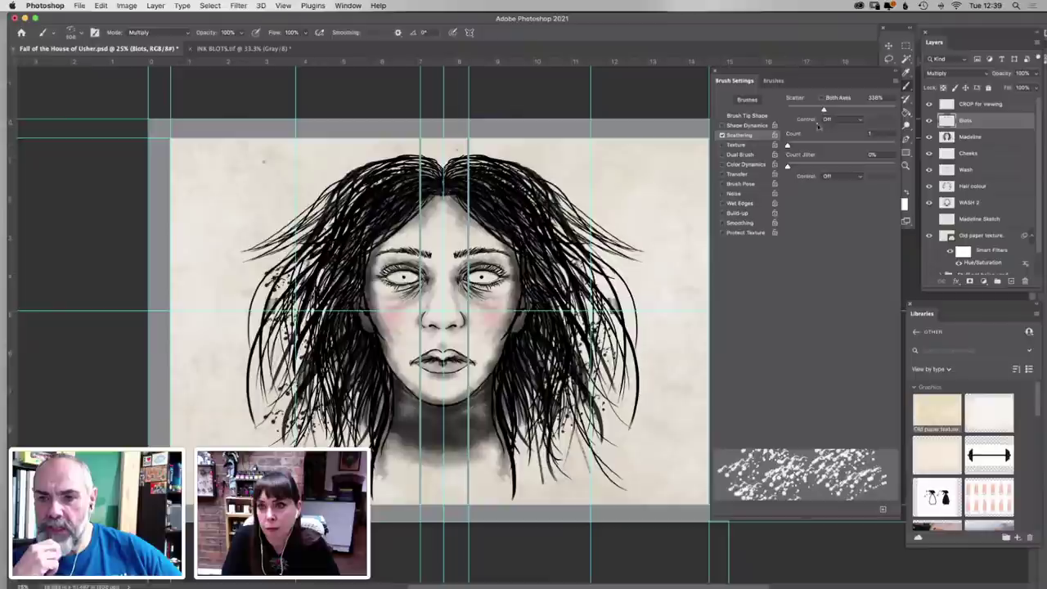
# Set the brush's scatter control to Pen Pressure
pyautogui.click(855, 120)
pyautogui.click(859, 137)
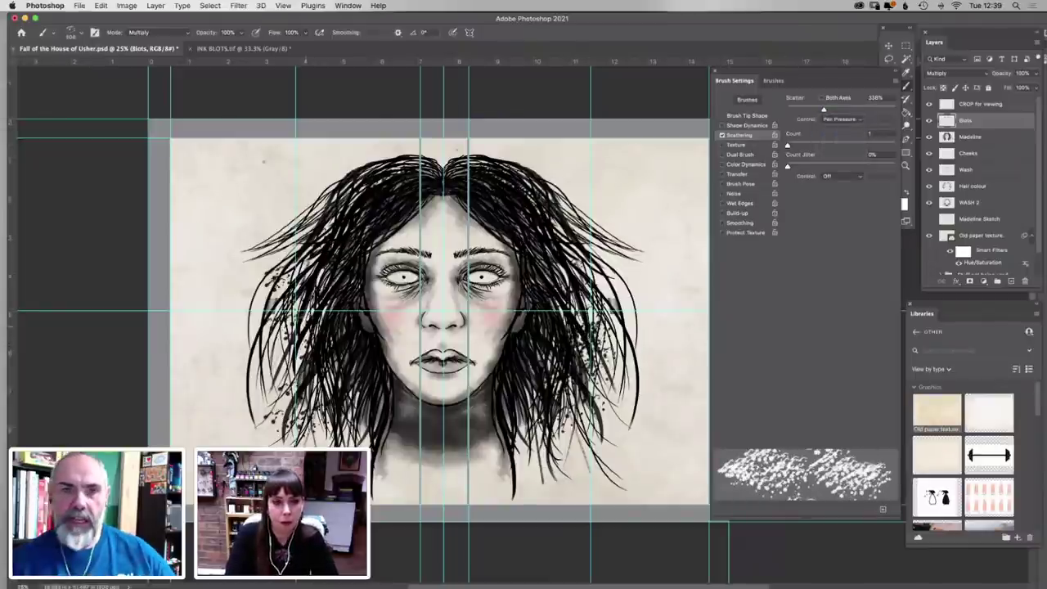
# Enlarge the BLOBBY 2 brush to 1400 px and stamp ink blots into the lower hair on both sides of the portrait
pyautogui.rightClick(319, 222)
pyautogui.moveTo(428, 176); pyautogui.dragTo(441, 180)
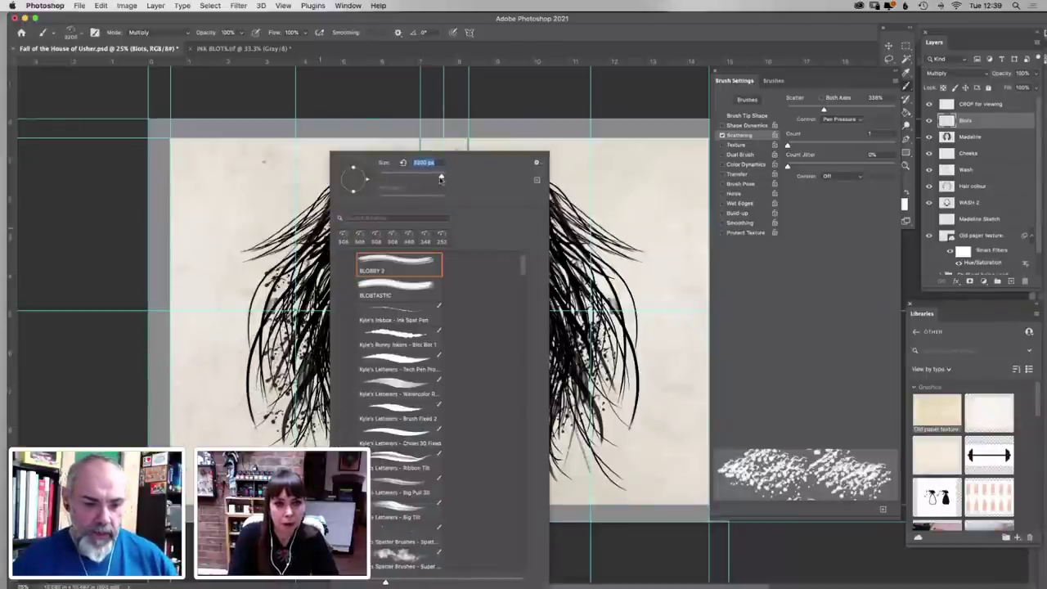
pyautogui.click(288, 361)
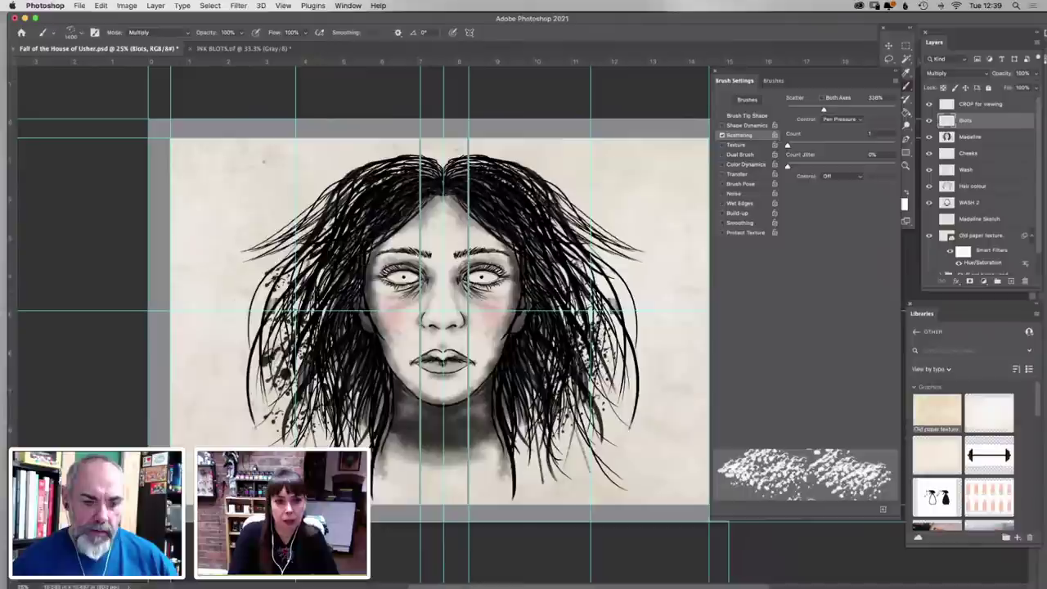
pyautogui.click(571, 382)
pyautogui.click(578, 437)
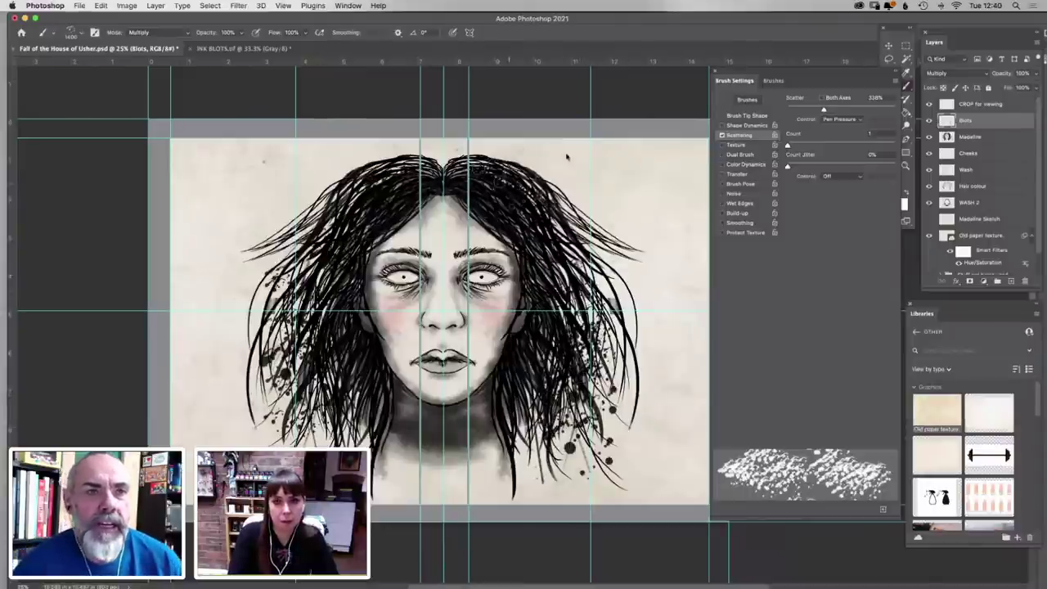
# Try a stroke of smaller ink blots across the top of the hair with a 236 px brush
pyautogui.rightClick(513, 181)
pyautogui.moveTo(623, 178); pyautogui.dragTo(615, 179)
pyautogui.moveTo(435, 156); pyautogui.dragTo(382, 154)
pyautogui.hotkey('ctrl', 'z')
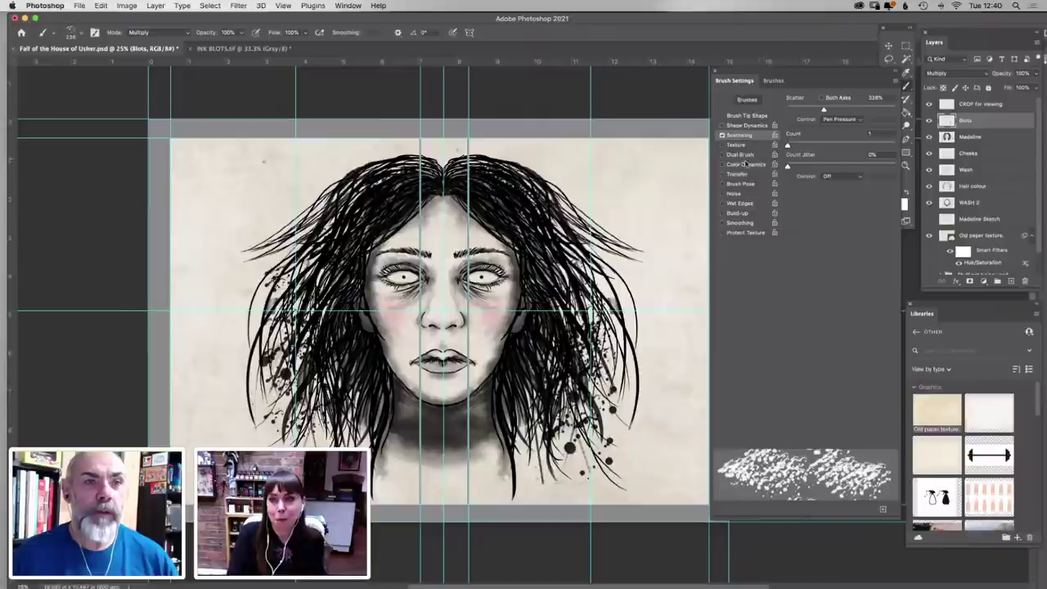
# Save the document and gather the layers from Blots down to WASH 2 into a group named Madz
pyautogui.click(773, 80)
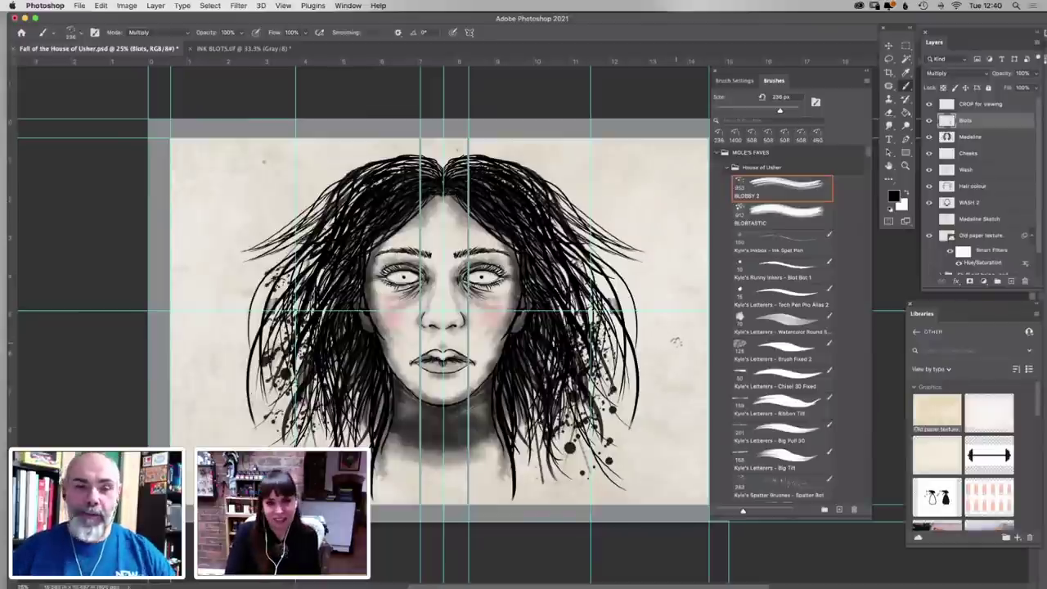
pyautogui.press('super+s')
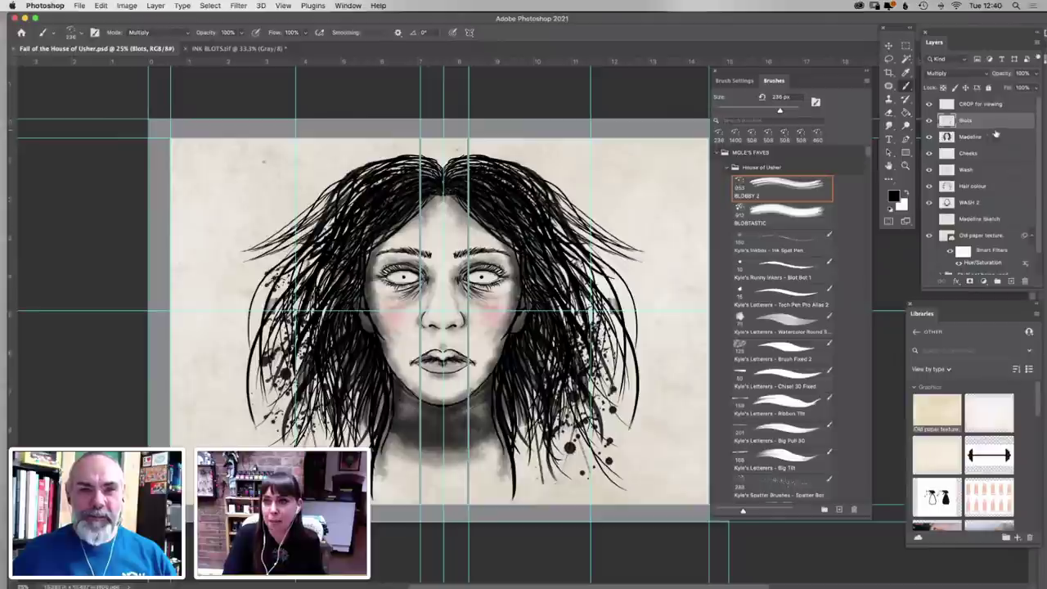
pyautogui.keyDown('shift'); pyautogui.click(992, 204); pyautogui.keyUp('shift')
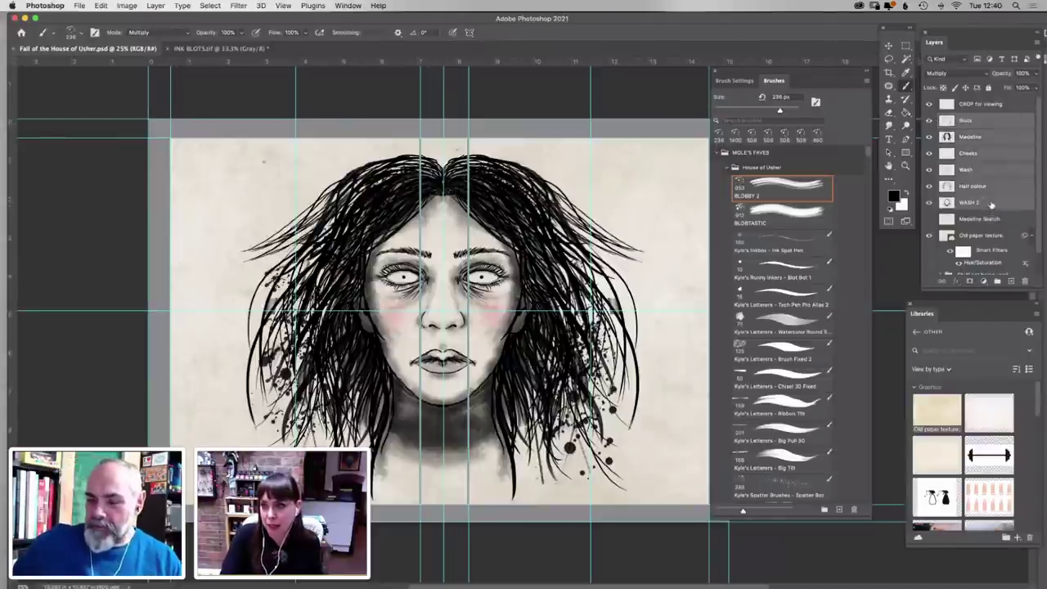
pyautogui.moveTo(989, 201); pyautogui.dragTo(997, 281)
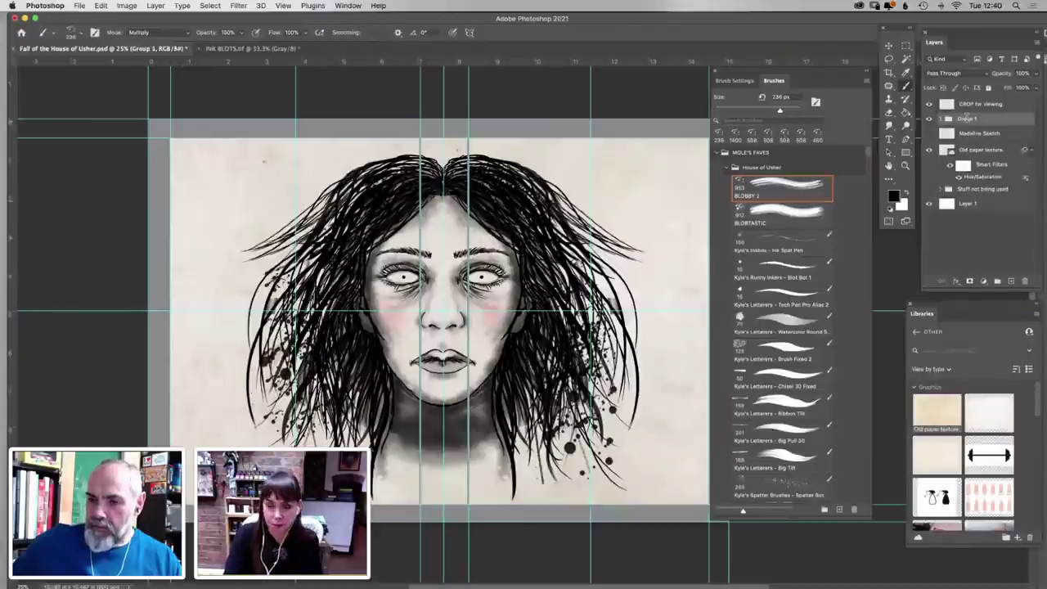
pyautogui.press('Return')
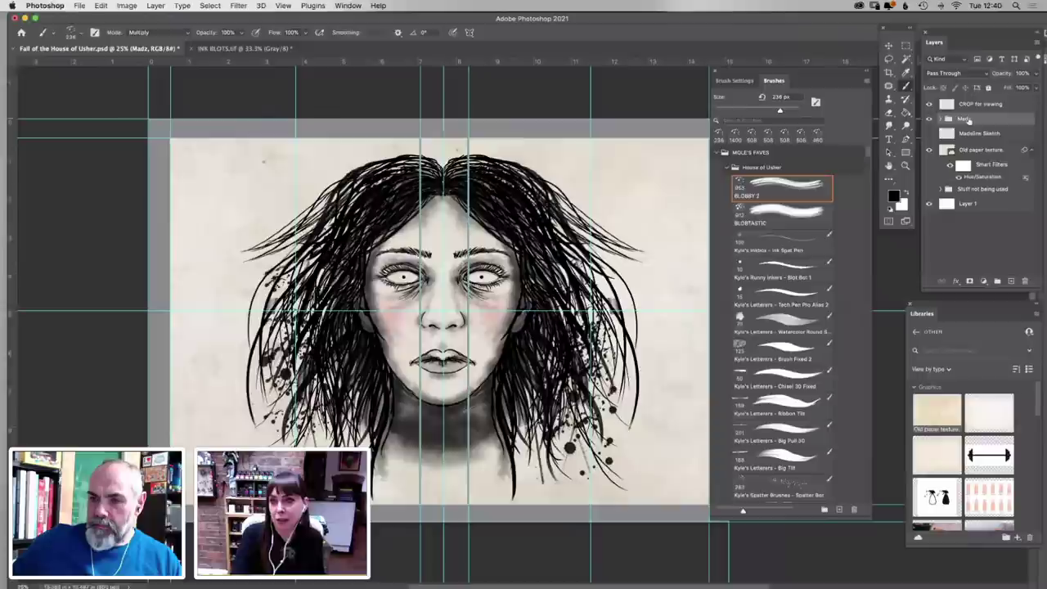
# Check what the Madz group contains by toggling its visibility, then duplicate the group and hide the original
pyautogui.click(929, 120)
pyautogui.click(929, 120)
pyautogui.click(929, 120)
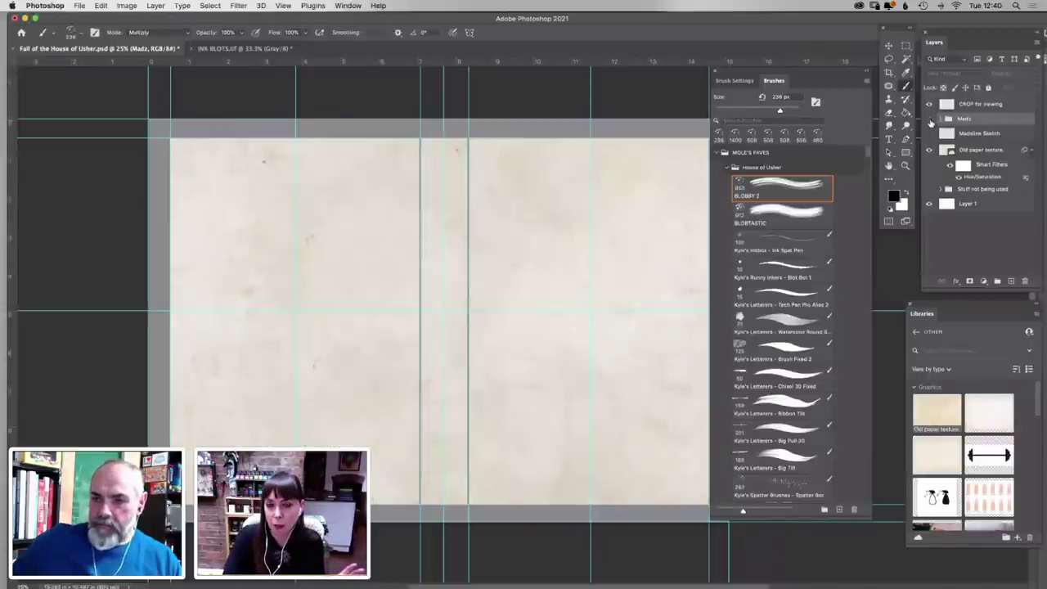
pyautogui.click(929, 119)
pyautogui.moveTo(1002, 120); pyautogui.dragTo(1011, 280)
pyautogui.click(929, 133)
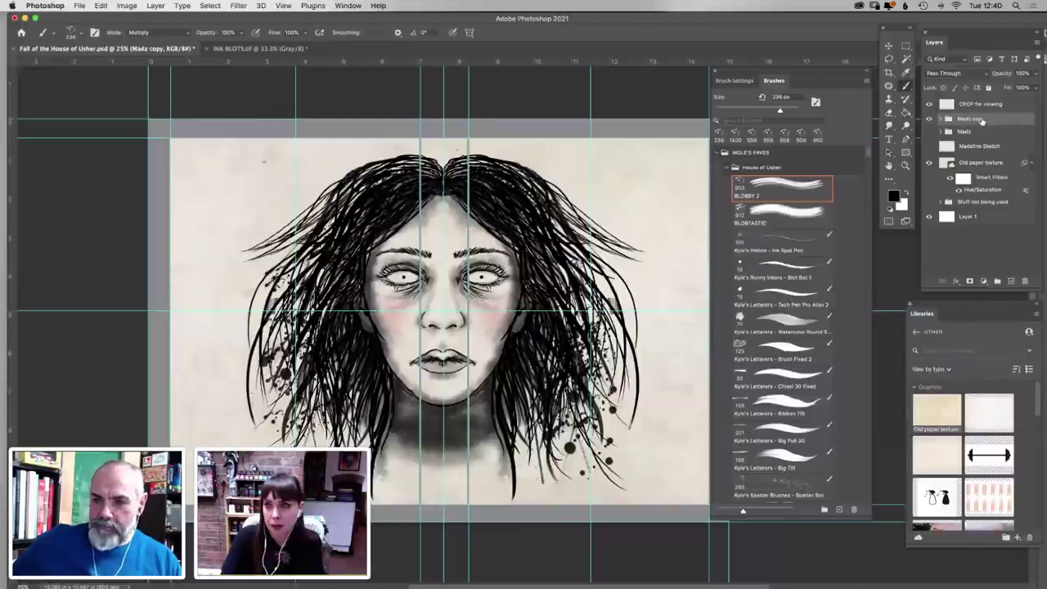
# Merge all the layers from Blots to WASH 2 inside the Madz copy group into a single layer
pyautogui.click(941, 120)
pyautogui.keyDown('shift'); pyautogui.click(1000, 215); pyautogui.keyUp('shift')
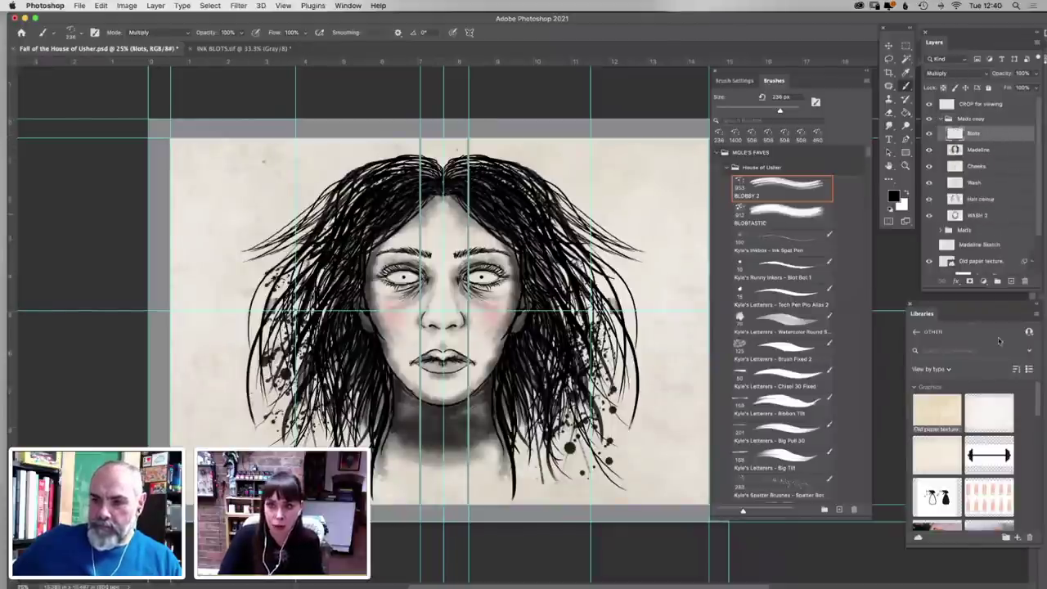
pyautogui.press('super+e')
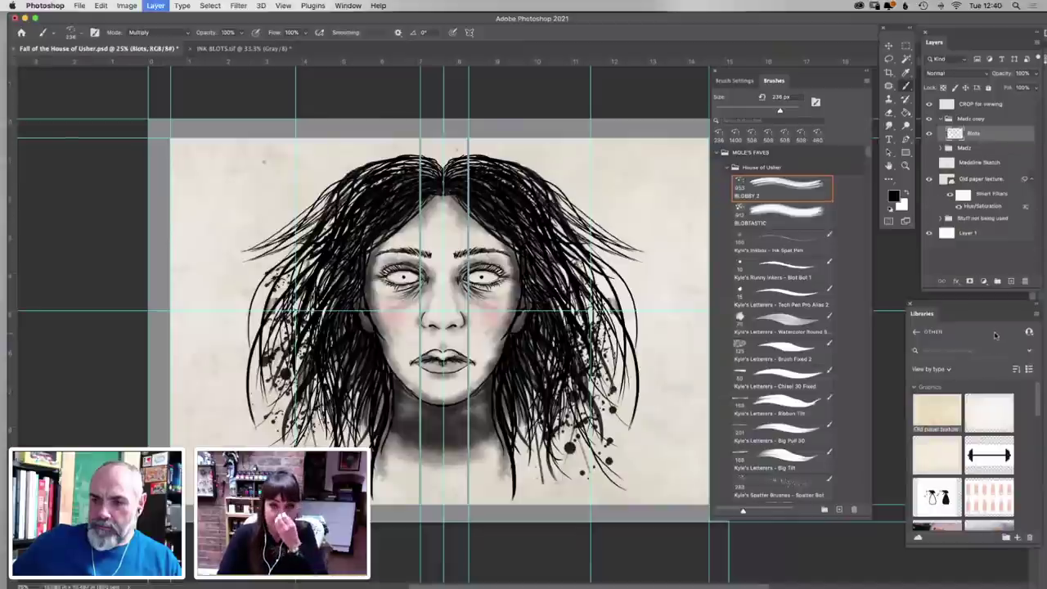
# Select the right half of the merged portrait from the centre guide, cut it, and paste it onto its own layer
pyautogui.click(905, 46)
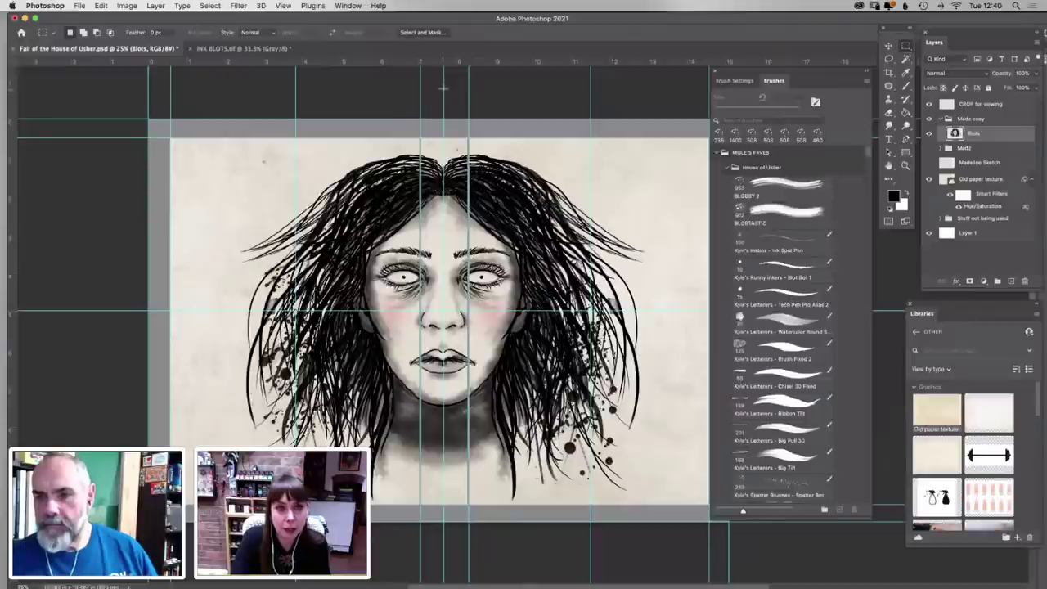
pyautogui.moveTo(442, 87)
pyautogui.mouseDown()
pyautogui.moveTo(496, 197)
pyautogui.moveTo(806, 527)
pyautogui.mouseUp()
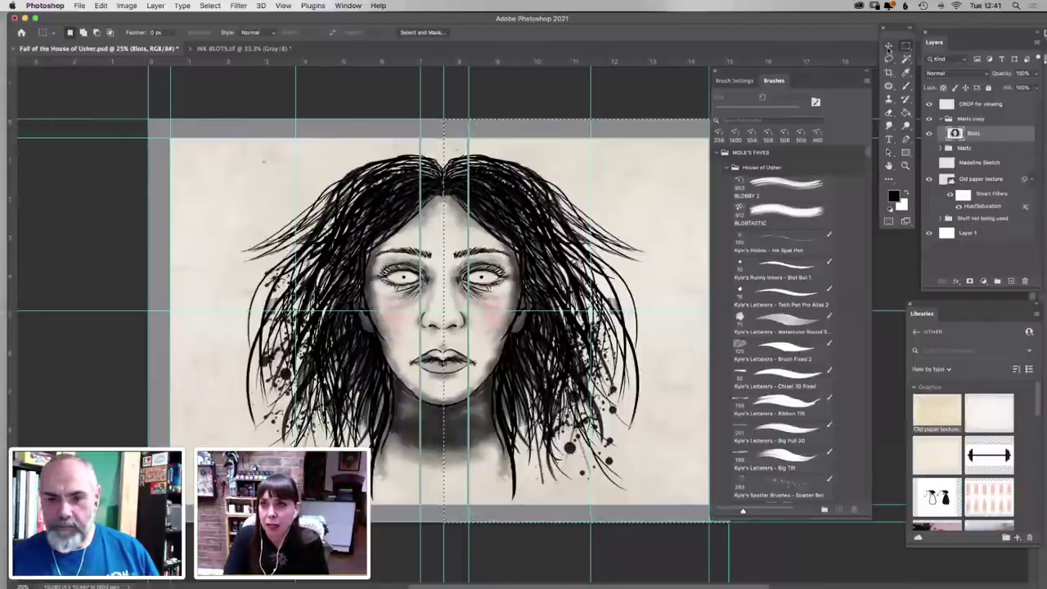
pyautogui.click(888, 46)
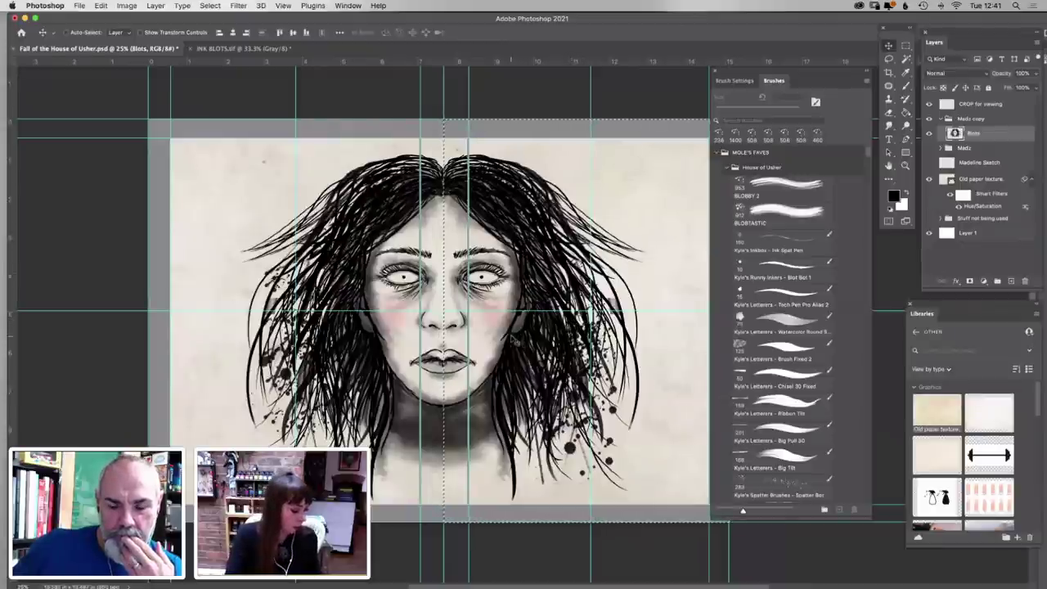
pyautogui.press('super+x')
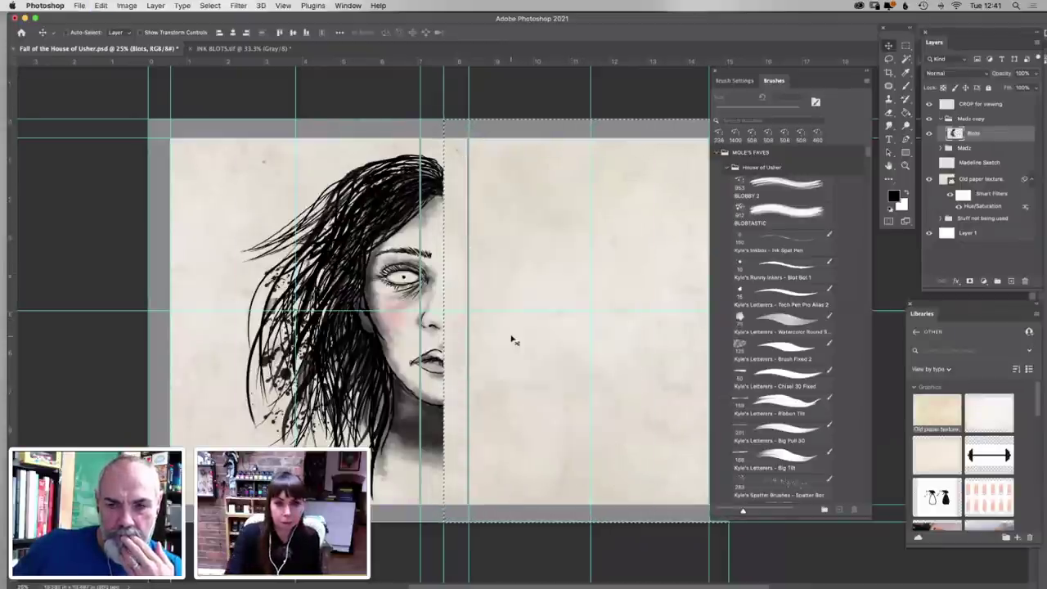
pyautogui.press('super+v')
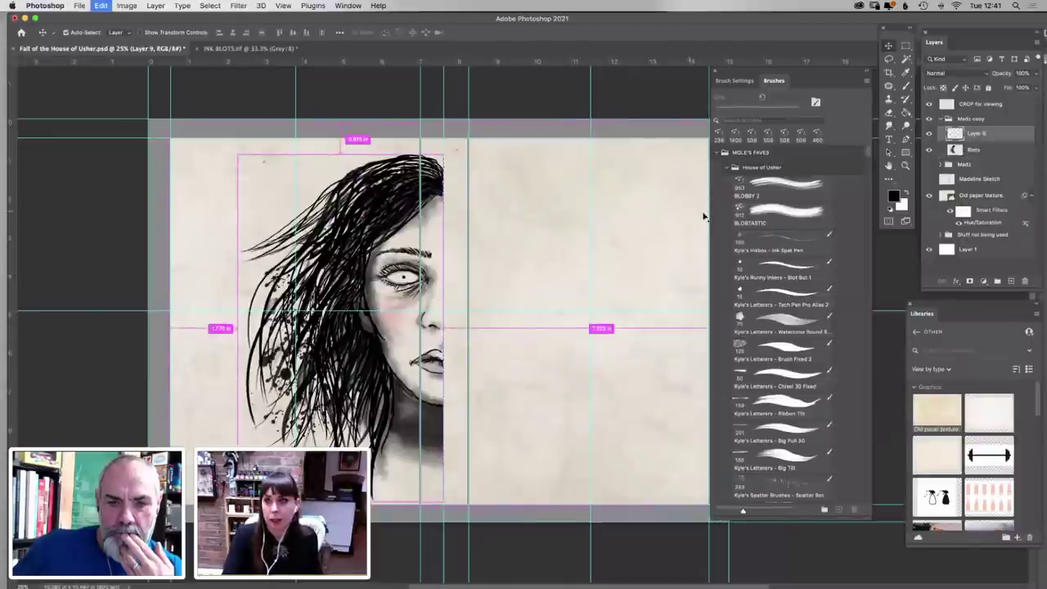
# Hide the pasted right half and move the portrait's left half to the right edge of the cover spread
pyautogui.click(929, 134)
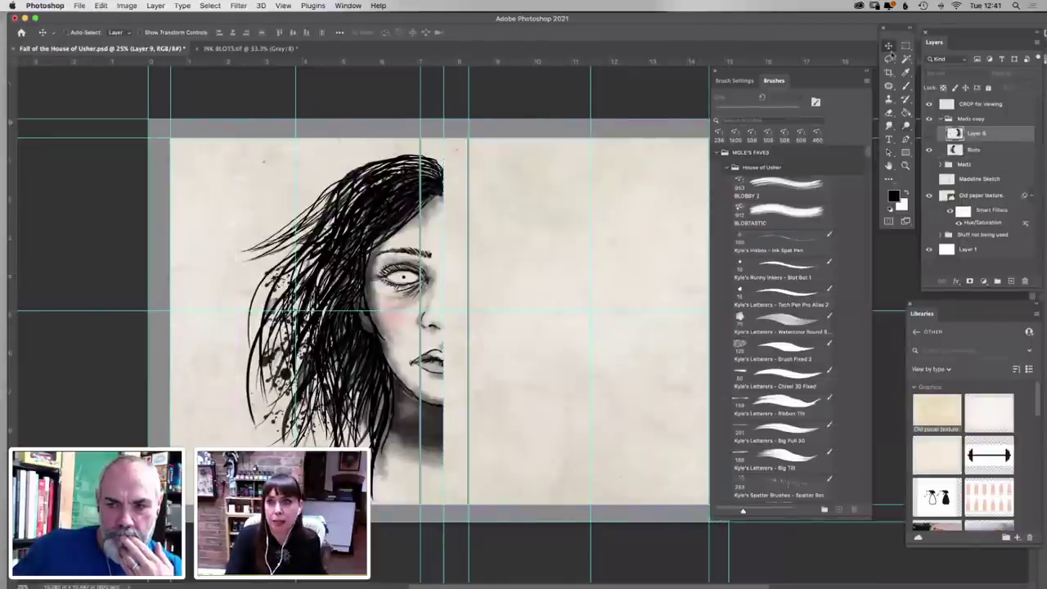
pyautogui.click(957, 153)
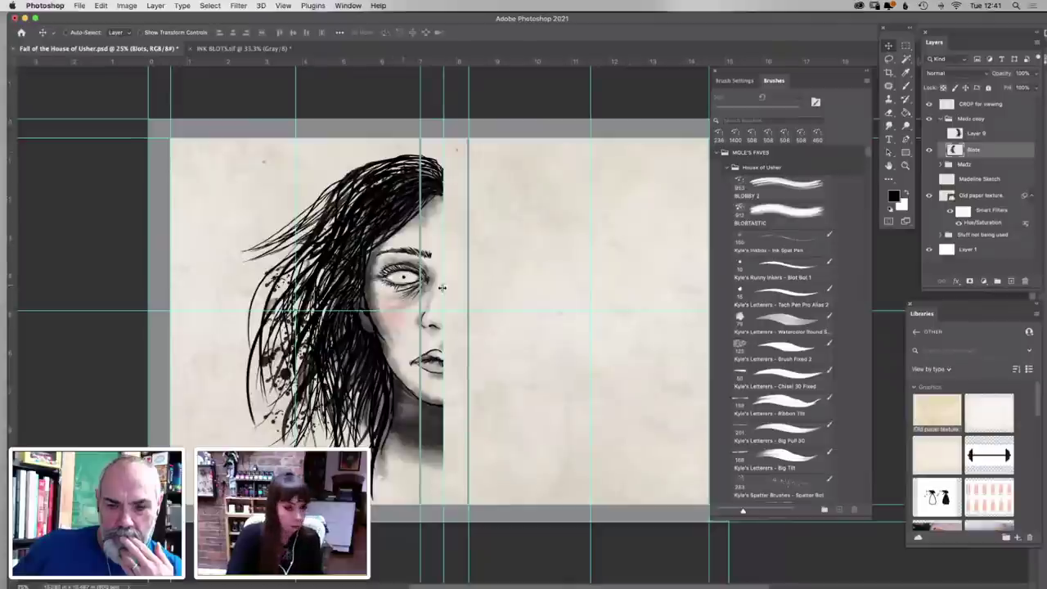
pyautogui.moveTo(740, 74); pyautogui.dragTo(784, 296)
pyautogui.moveTo(379, 319); pyautogui.dragTo(645, 314)
# Show the pasted right half of the face and move it to the spread's left edge, level with the other half
pyautogui.click(978, 134)
pyautogui.click(928, 133)
pyautogui.moveTo(564, 245); pyautogui.dragTo(255, 243)
pyautogui.press('super+z')
pyautogui.moveTo(548, 209); pyautogui.dragTo(328, 223)
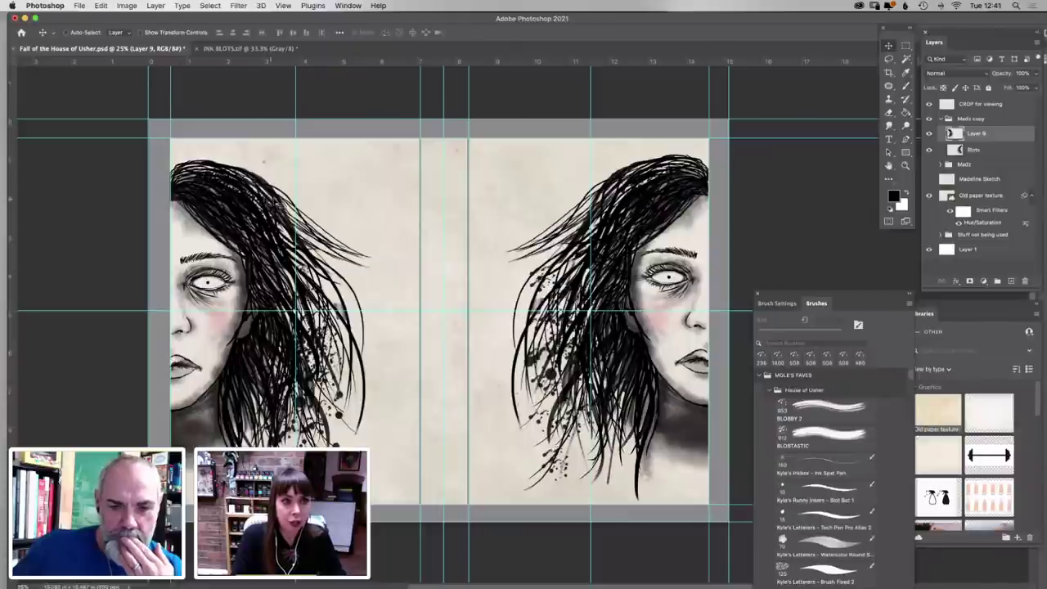
pyautogui.moveTo(377, 155); pyautogui.dragTo(384, 39)
pyautogui.moveTo(306, 63); pyautogui.dragTo(320, 137)
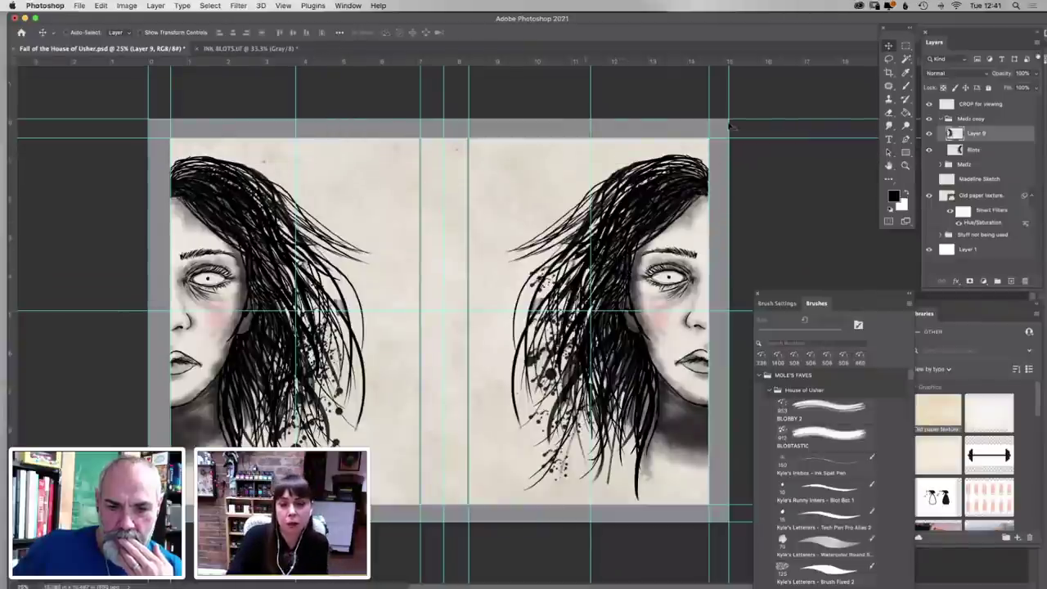
# Rename the layer of the half face on the left as M L and the one on the right as M R
pyautogui.write('M L')
pyautogui.doubleClick(972, 151)
pyautogui.write('M R')
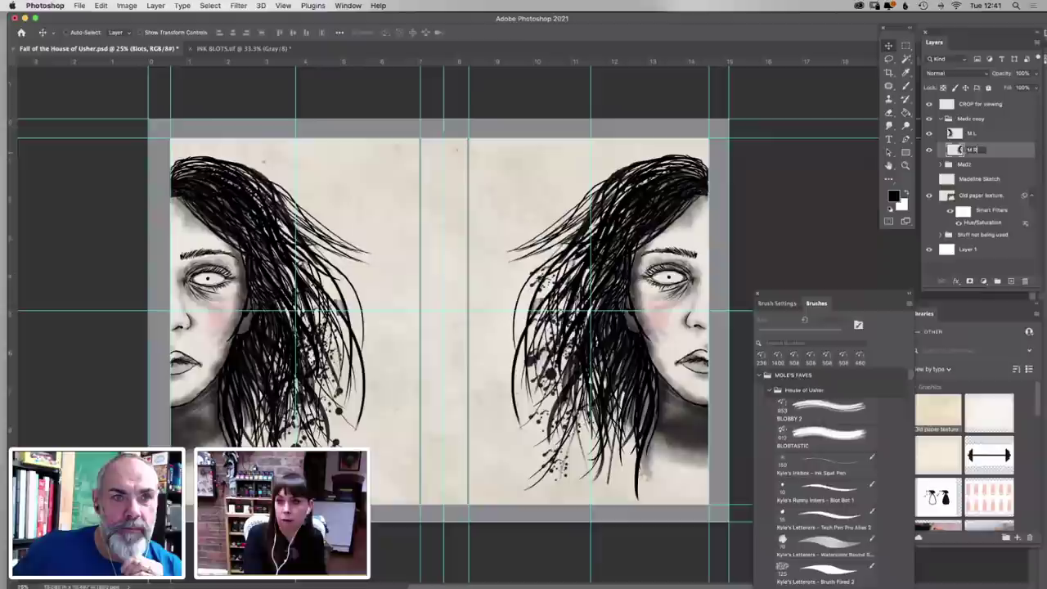
pyautogui.press('Return')
# Save the document and briefly show the original Madz group between the two half faces before hiding it again
pyautogui.press('super+s')
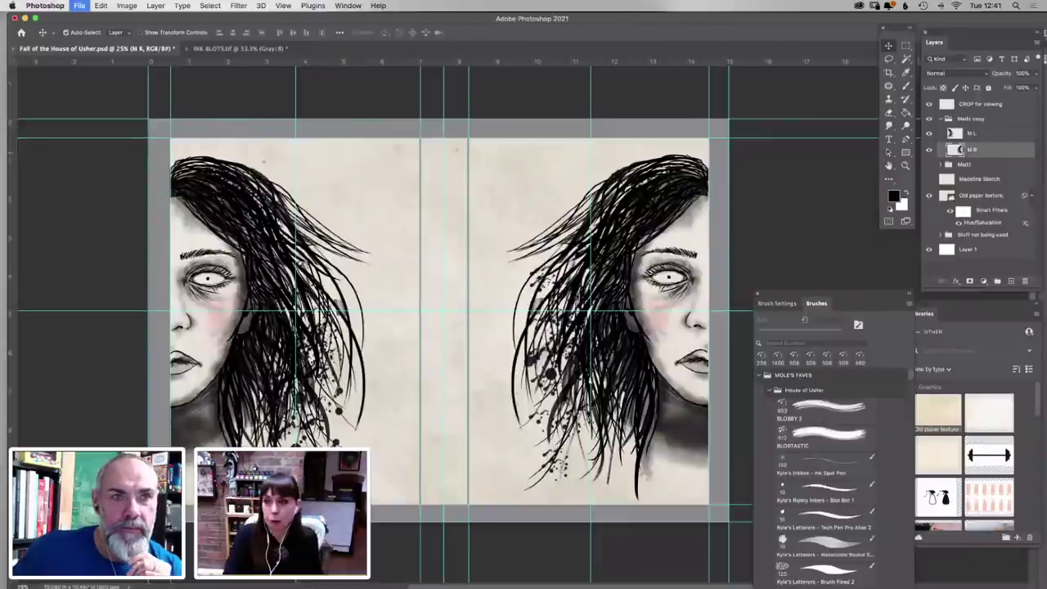
pyautogui.click(928, 166)
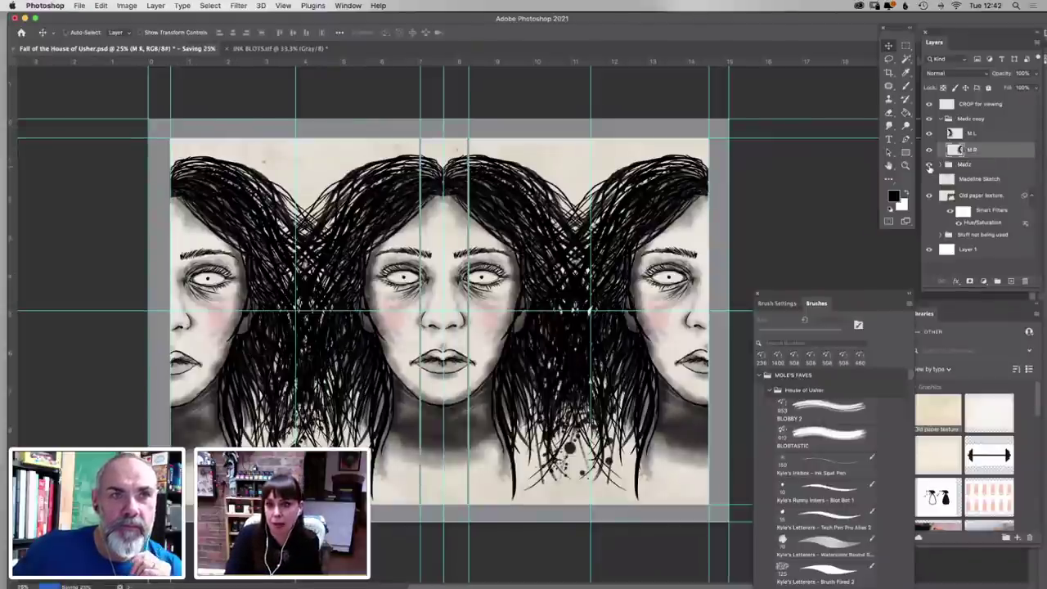
pyautogui.click(928, 165)
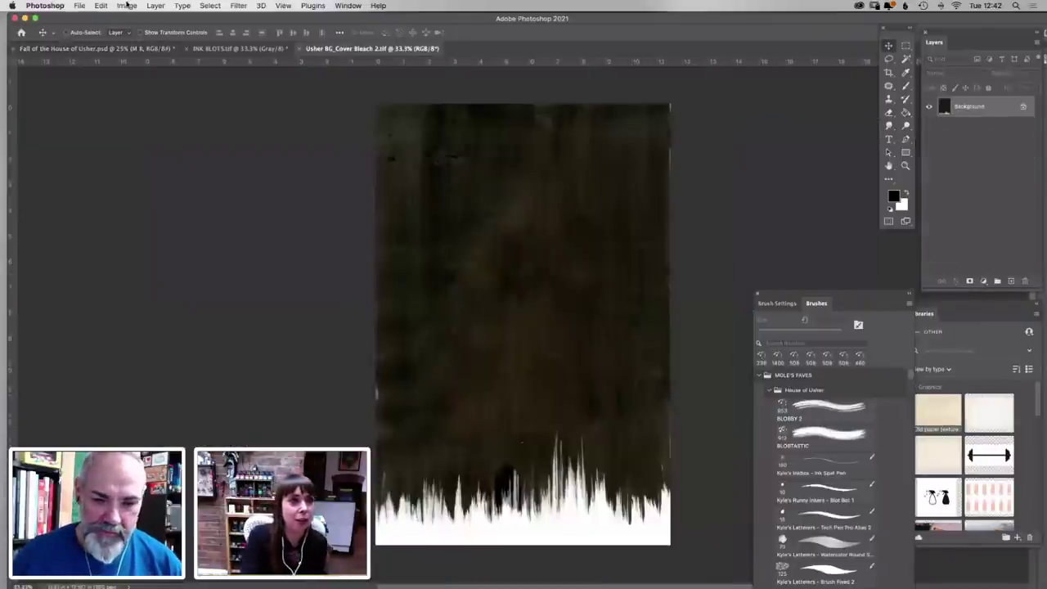
# Rotate the Usher BG_Cover Bleach 2.tif image 90° counter-clockwise
pyautogui.click(127, 6)
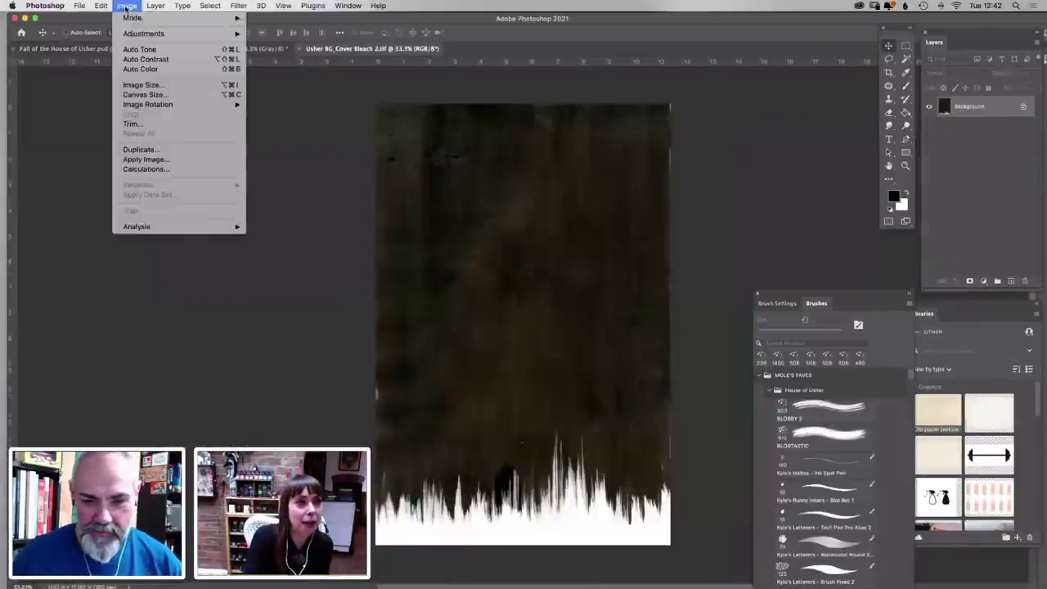
pyautogui.moveTo(232, 104)
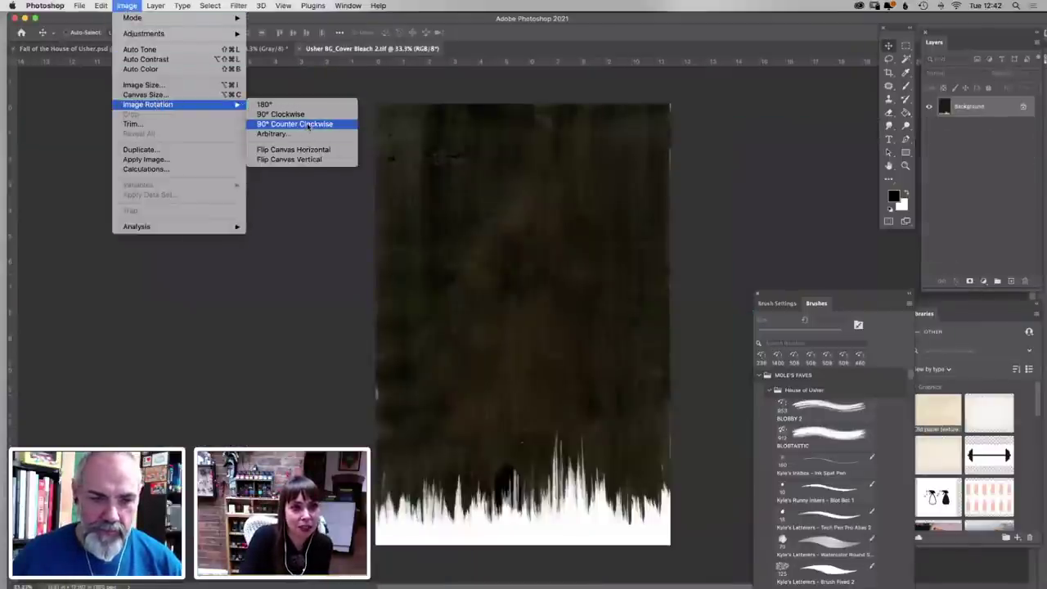
pyautogui.click(315, 123)
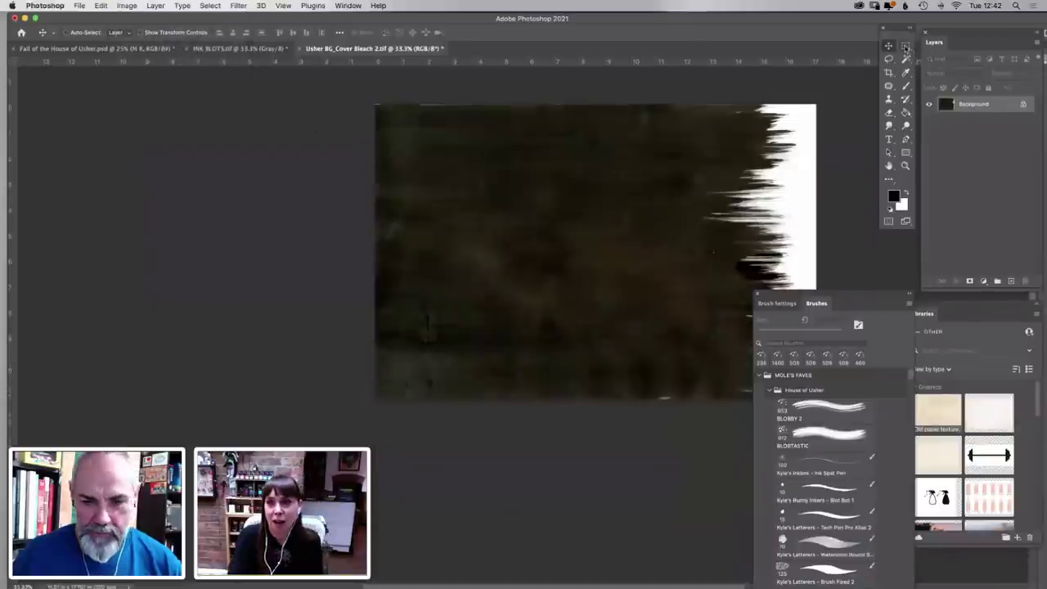
# Select and copy the whole rotated bleach texture and paste it into Fall of the House of Usher.psd
pyautogui.click(906, 45)
pyautogui.moveTo(830, 295); pyautogui.dragTo(803, 419)
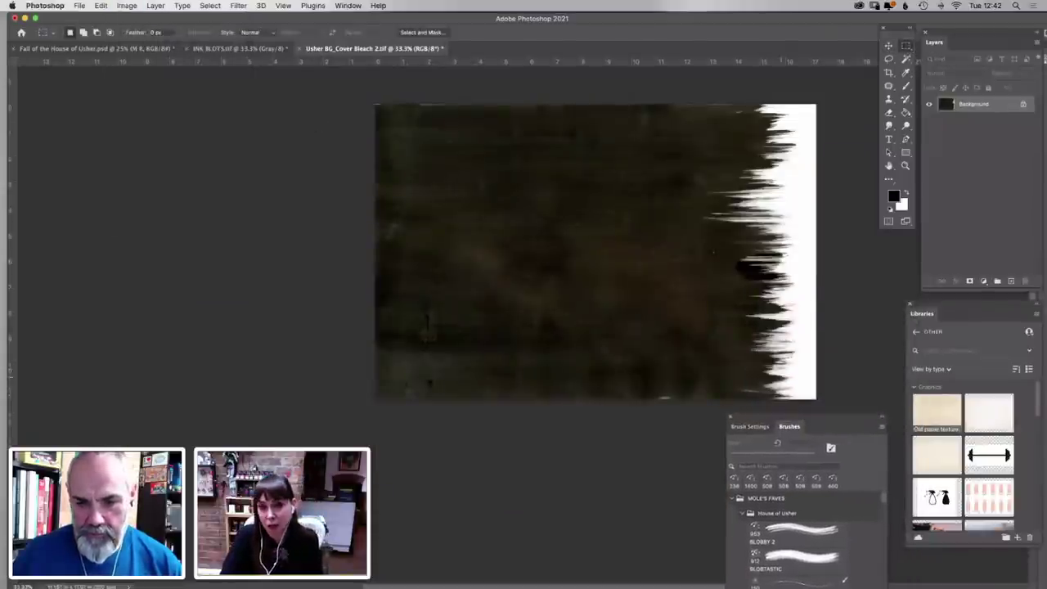
pyautogui.moveTo(355, 92); pyautogui.dragTo(937, 393)
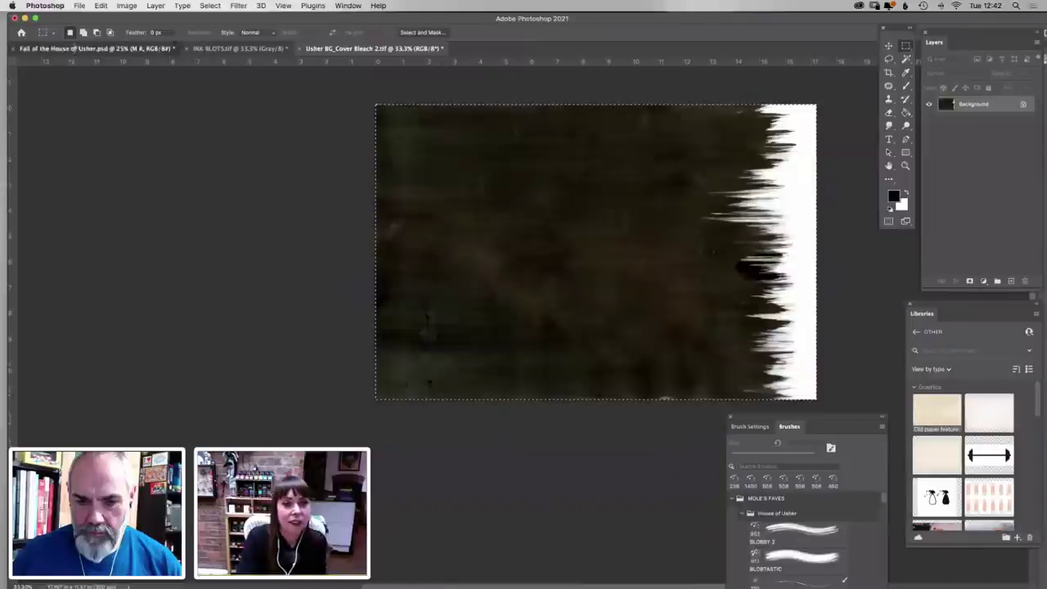
pyautogui.click(97, 48)
pyautogui.press('cmd+v')
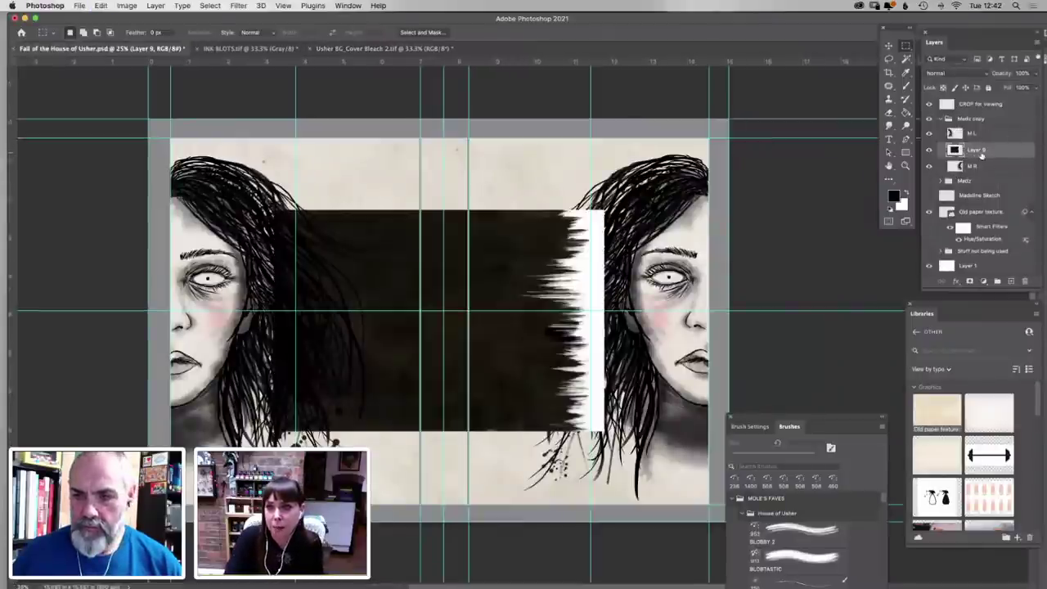
# Move the pasted bleach texture layer directly above Old paper texture and set its blending mode to Multiply
pyautogui.moveTo(963, 172); pyautogui.dragTo(973, 206)
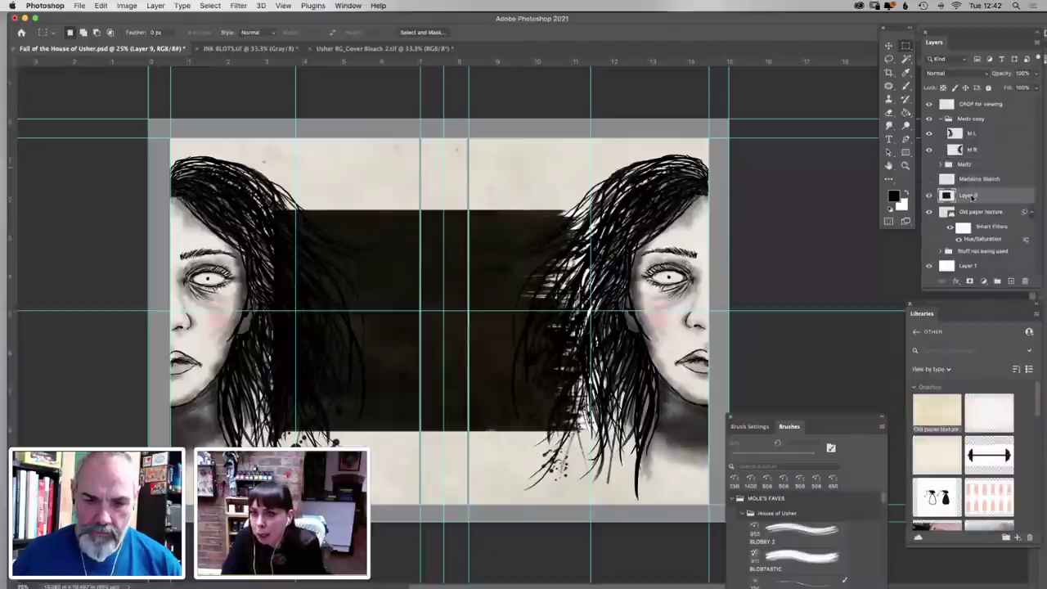
pyautogui.click(932, 73)
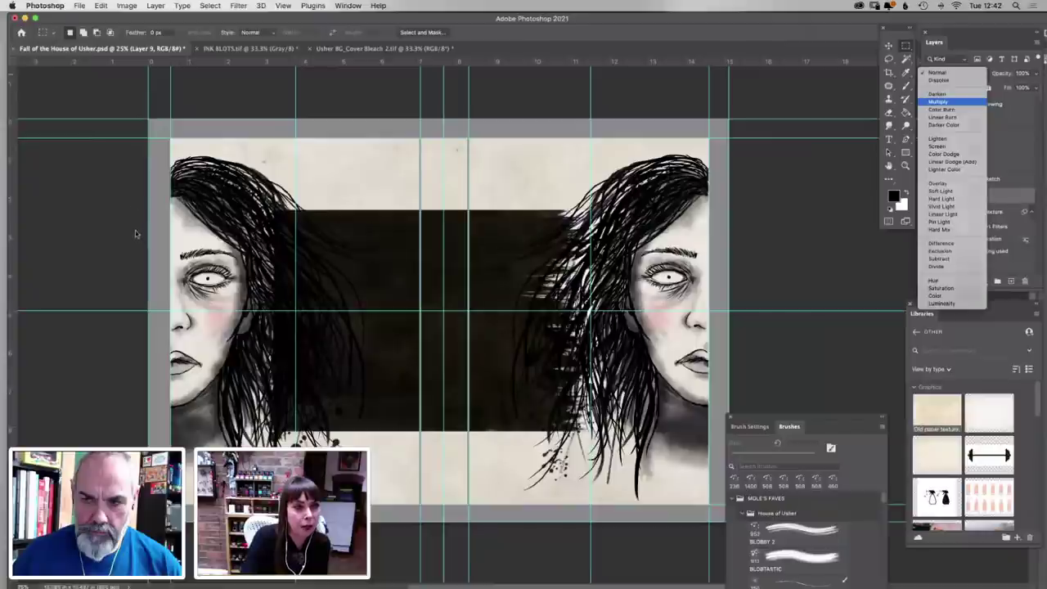
pyautogui.press('Return')
pyautogui.click(81, 6)
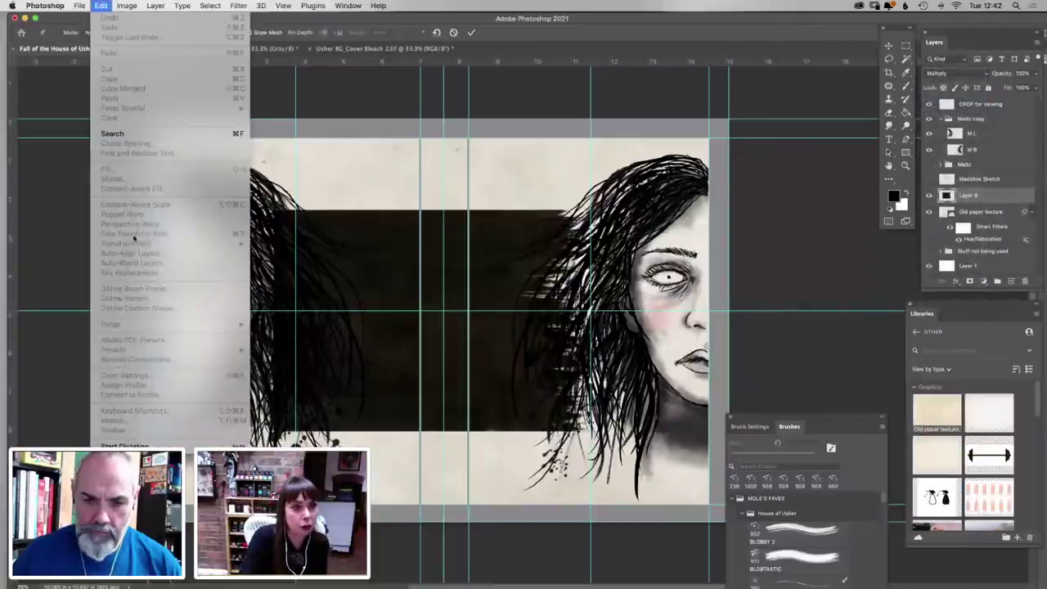
pyautogui.click(135, 239)
pyautogui.click(101, 6)
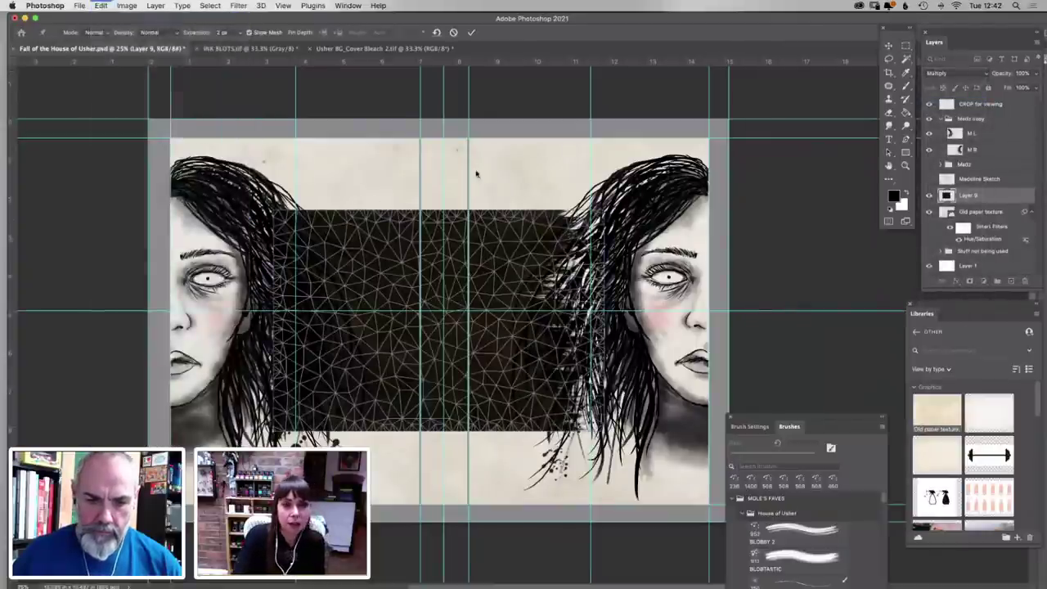
pyautogui.press('super+z')
pyautogui.click(906, 99)
pyautogui.click(497, 200)
pyautogui.press('Return')
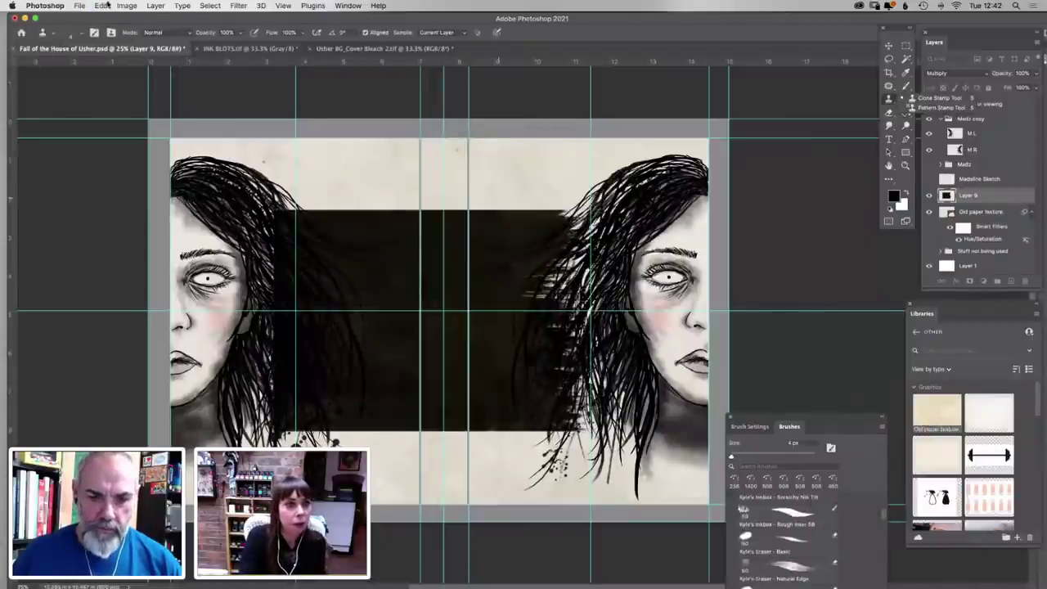
# Scale the bleach texture up to the full cover height and move it over the left half, with its ragged edge along the spine
pyautogui.click(100, 5)
pyautogui.moveTo(131, 243)
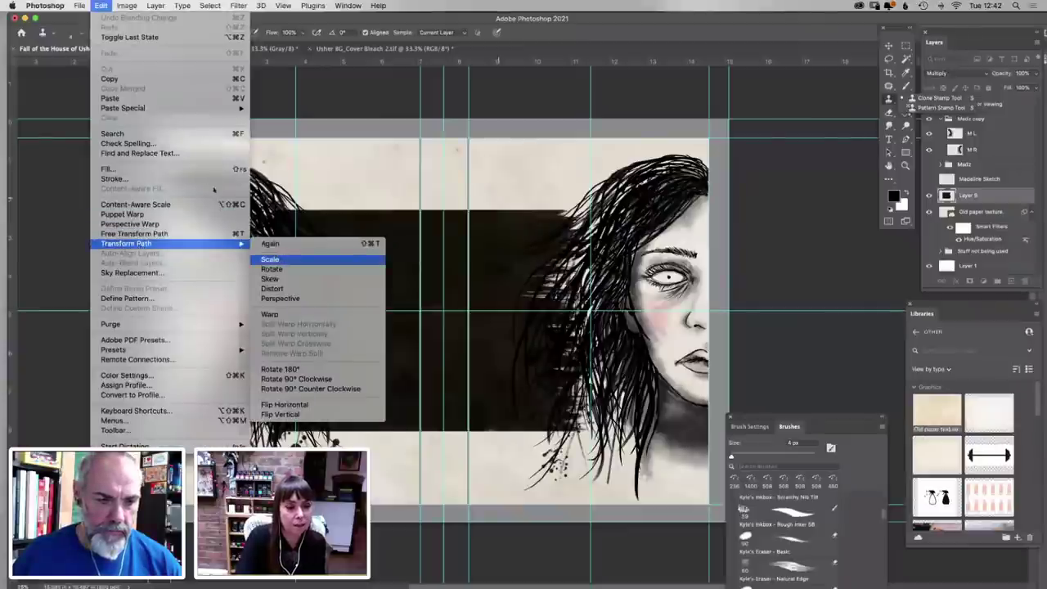
pyautogui.click(271, 258)
pyautogui.moveTo(224, 179); pyautogui.dragTo(141, 108)
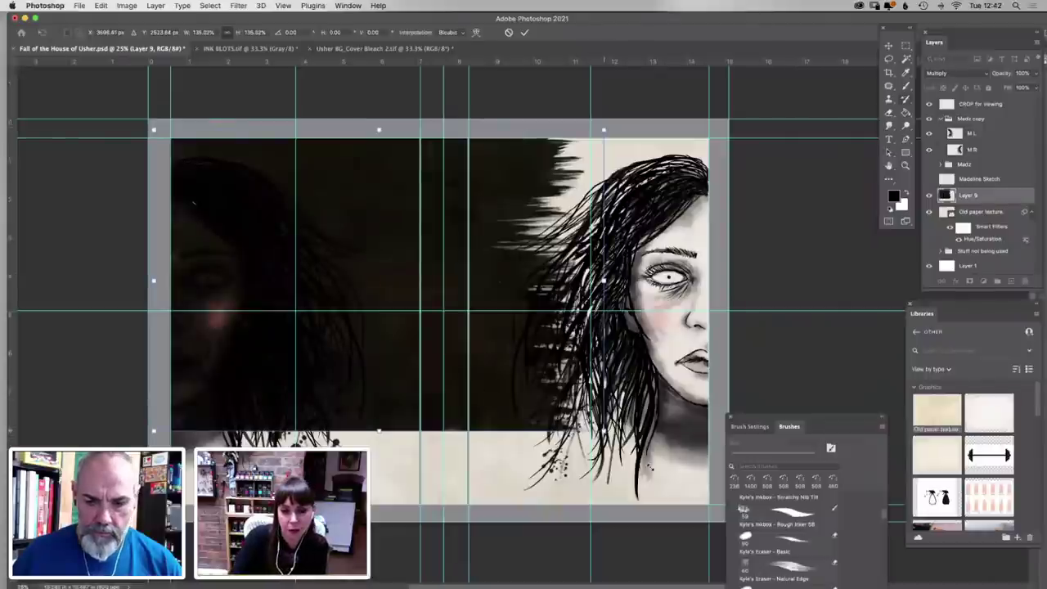
pyautogui.moveTo(603, 429); pyautogui.dragTo(733, 517)
pyautogui.press('Return')
pyautogui.moveTo(350, 347); pyautogui.dragTo(228, 358)
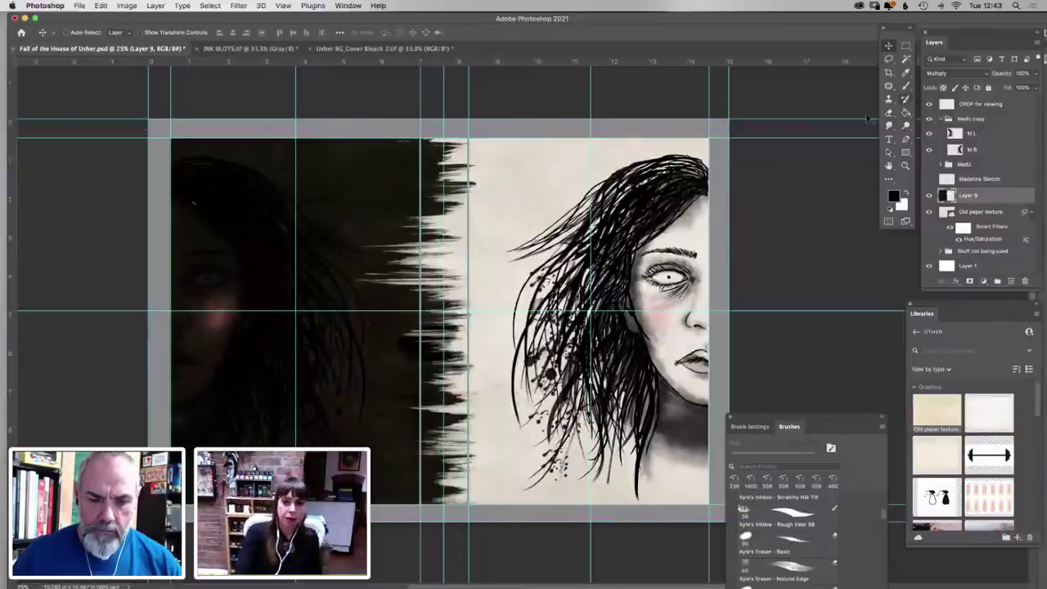
# Invert the colours of the M L half-face layer
pyautogui.click(982, 135)
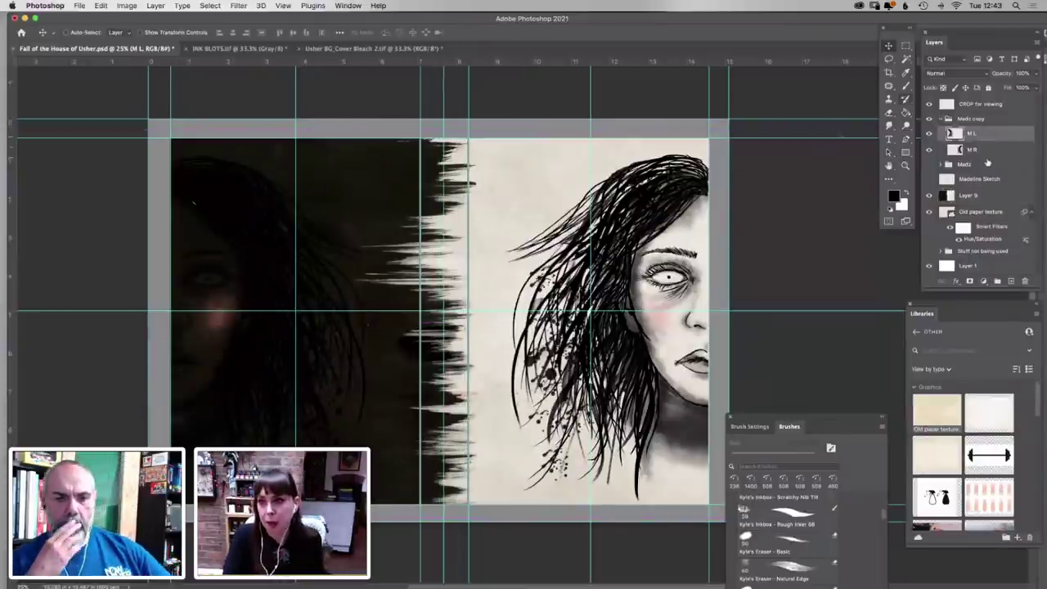
pyautogui.click(126, 5)
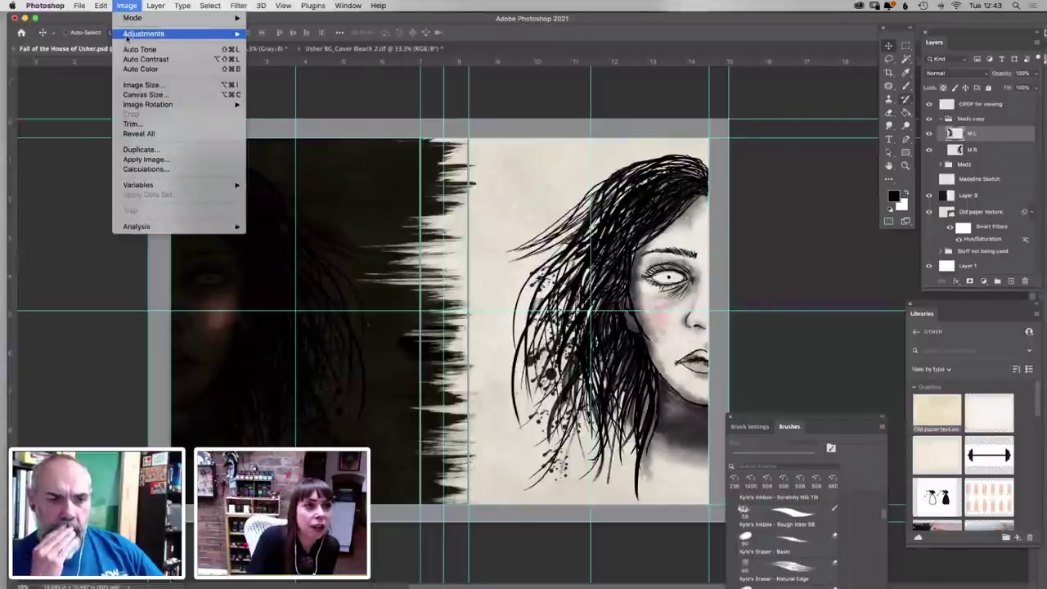
pyautogui.moveTo(163, 34)
pyautogui.click(263, 153)
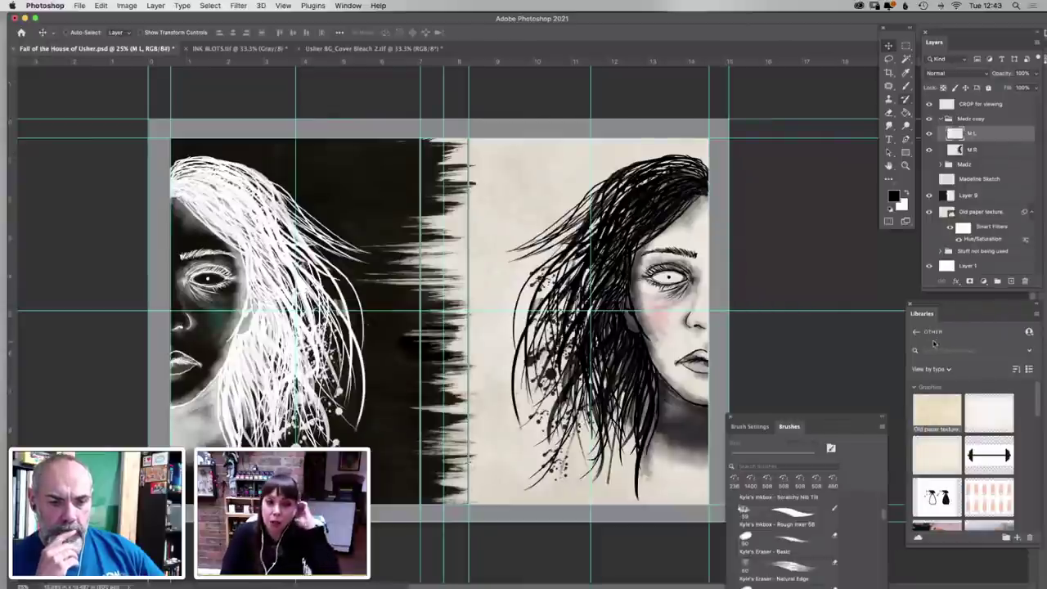
# Add a new layer directly above M R and choose the Kyle's Inkbox - Ink Spat Pen brush
pyautogui.click(890, 114)
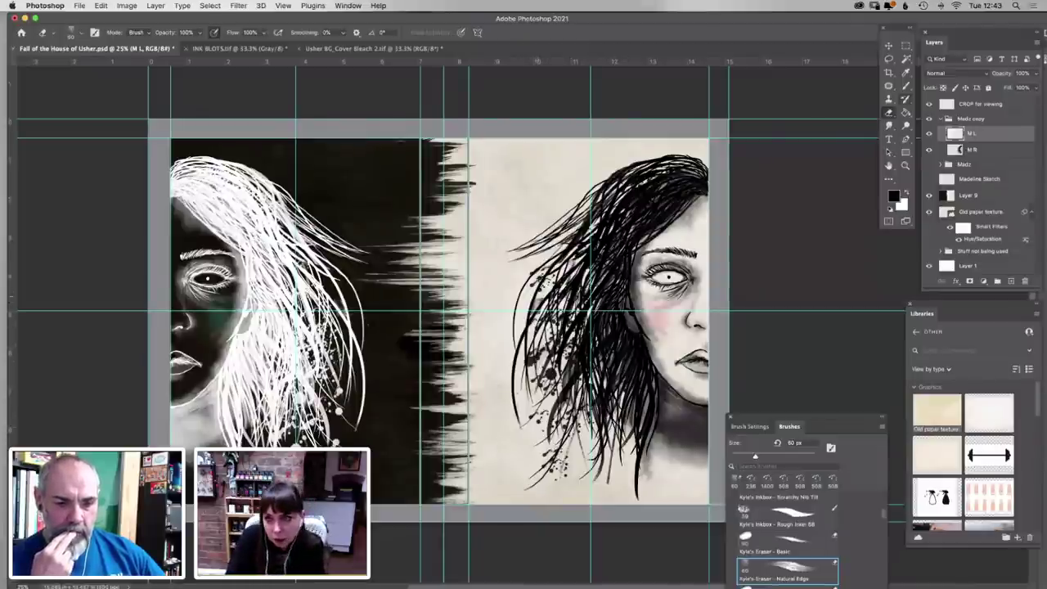
pyautogui.click(971, 150)
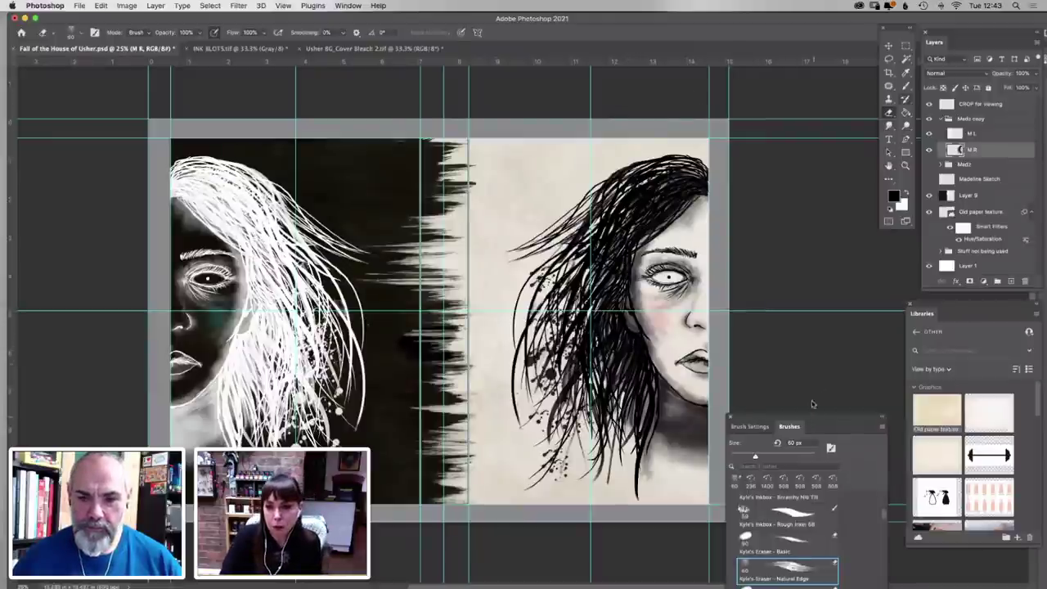
pyautogui.moveTo(814, 411); pyautogui.dragTo(813, 395)
pyautogui.click(906, 85)
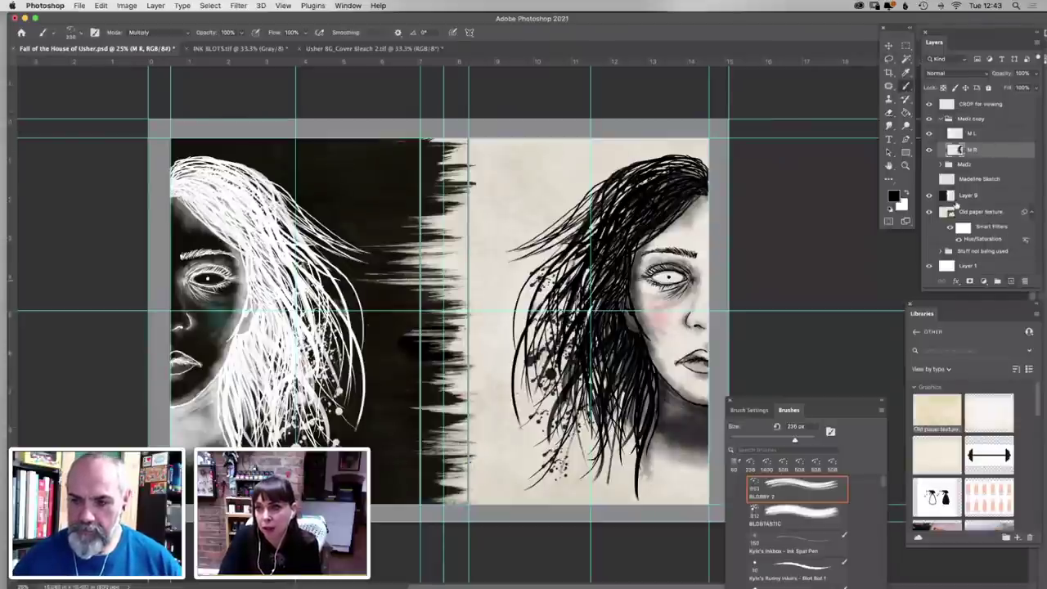
pyautogui.press('super+shift+alt+n')
pyautogui.rightClick(558, 305)
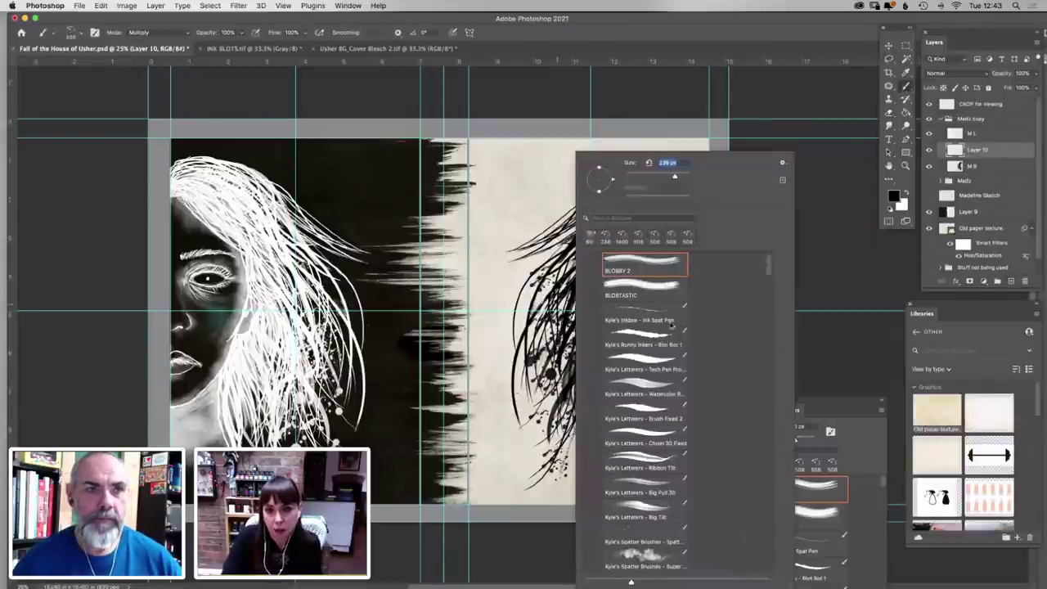
pyautogui.click(647, 314)
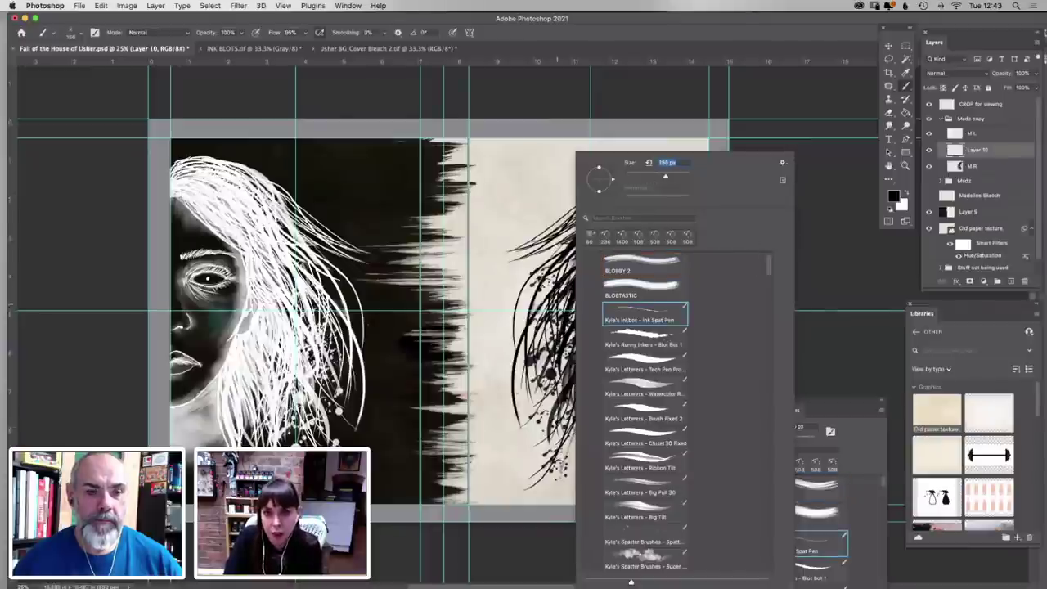
# Enlarge the brush to 412 px and paint black spatter strands along the outer edge of the right half-face's hair
pyautogui.moveTo(667, 177); pyautogui.dragTo(670, 178)
pyautogui.press('Return')
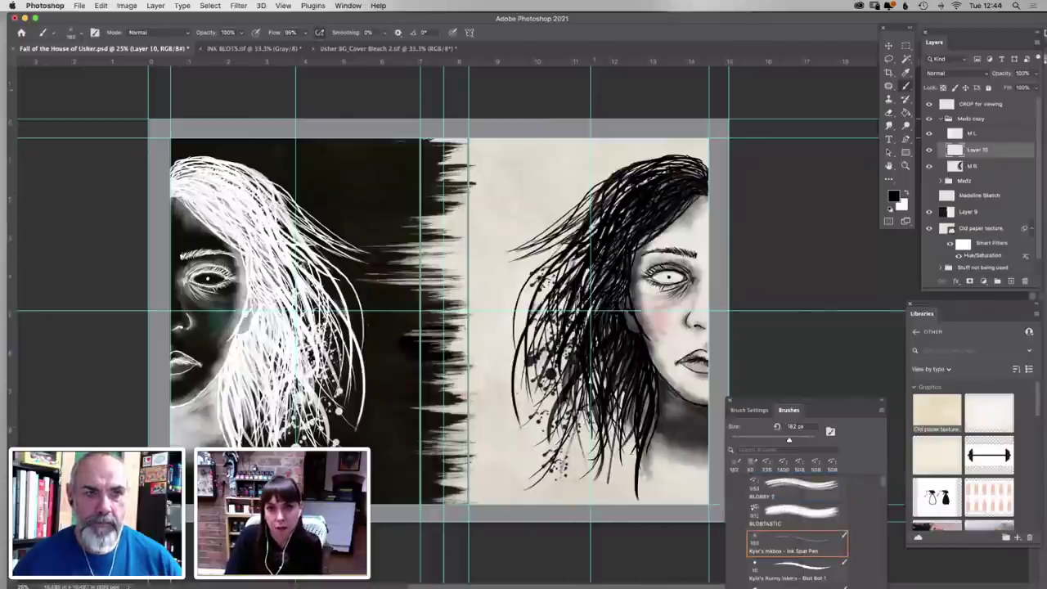
pyautogui.rightClick(657, 159)
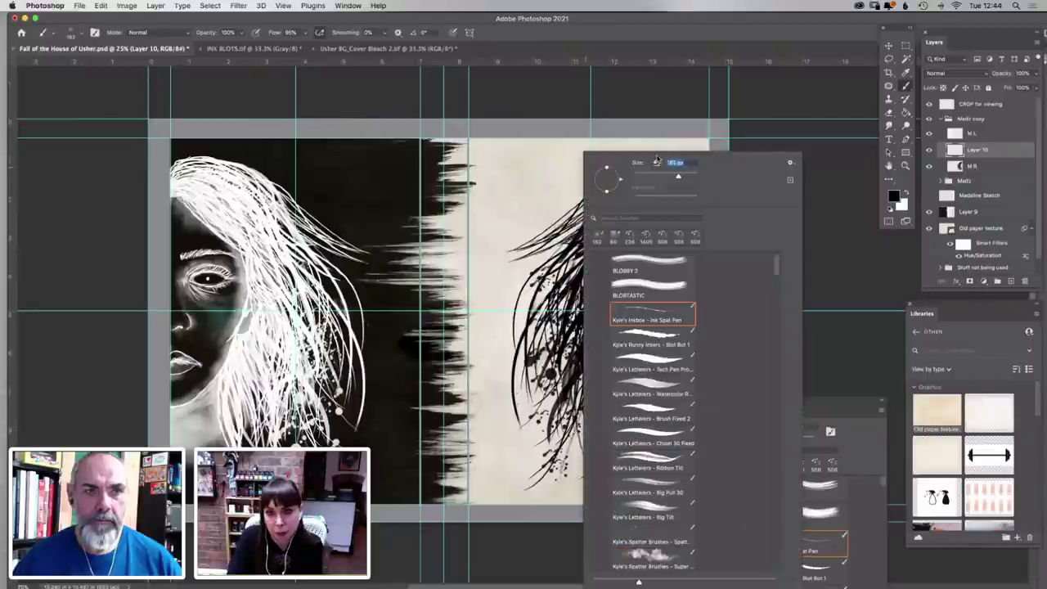
pyautogui.press('Return')
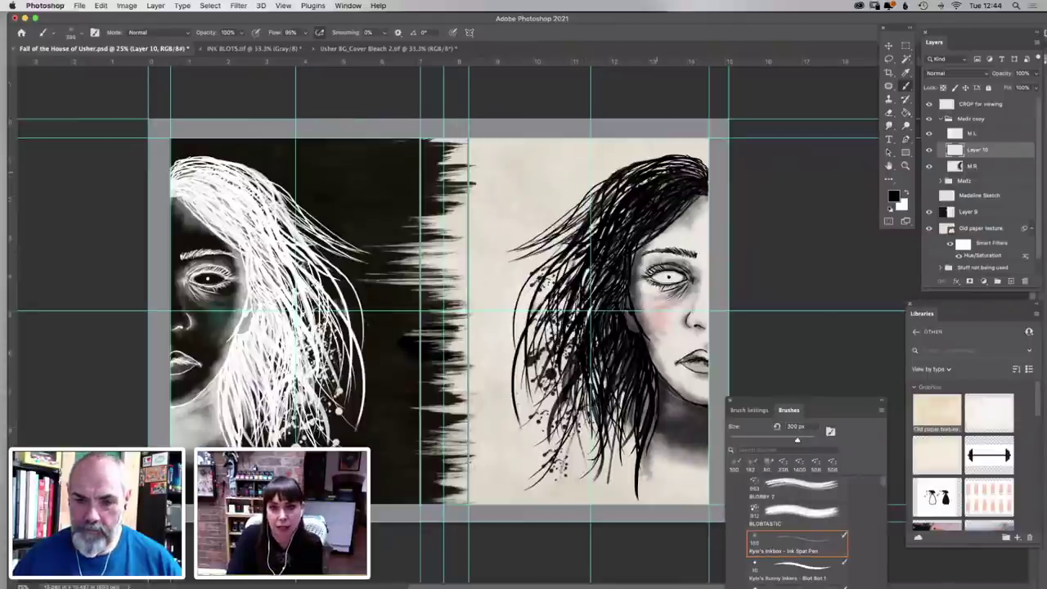
pyautogui.rightClick(579, 183)
pyautogui.moveTo(689, 179); pyautogui.dragTo(692, 179)
pyautogui.press('Return')
pyautogui.moveTo(598, 221); pyautogui.dragTo(520, 290)
pyautogui.moveTo(606, 244); pyautogui.dragTo(494, 331)
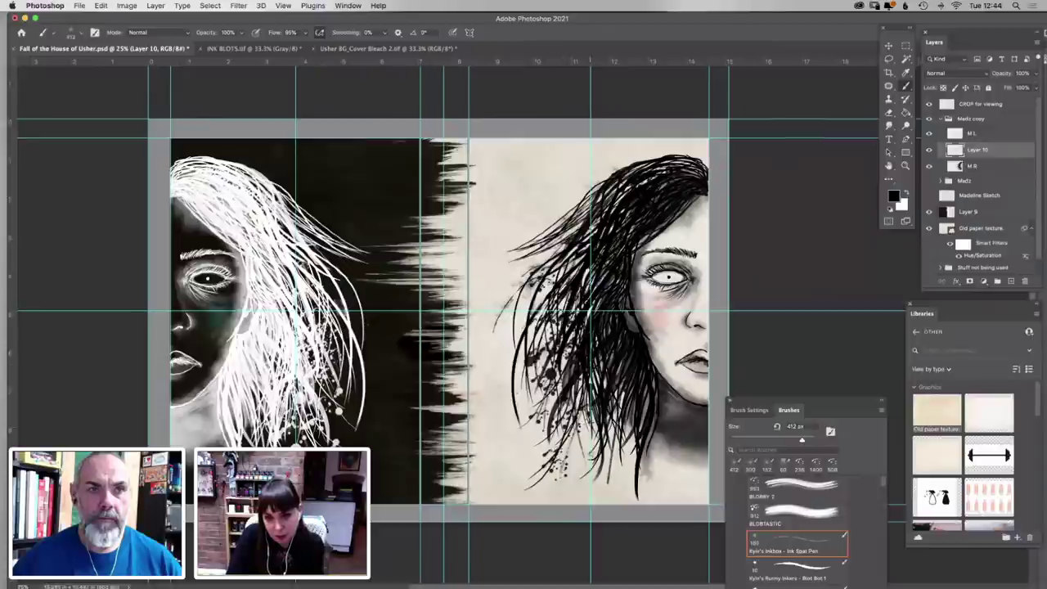
# Paint stray ink strands from the fringe down over the right half-face and below the hair ends beside the neck
pyautogui.moveTo(642, 401); pyautogui.dragTo(654, 496)
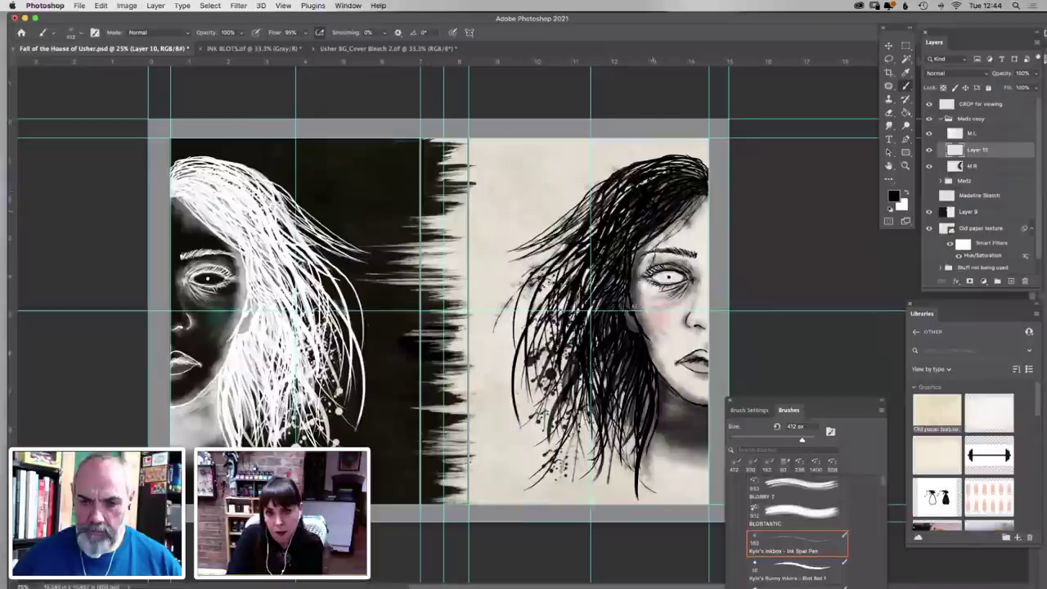
pyautogui.moveTo(654, 239)
pyautogui.mouseDown()
pyautogui.moveTo(646, 318)
pyautogui.moveTo(649, 299)
pyautogui.mouseUp()
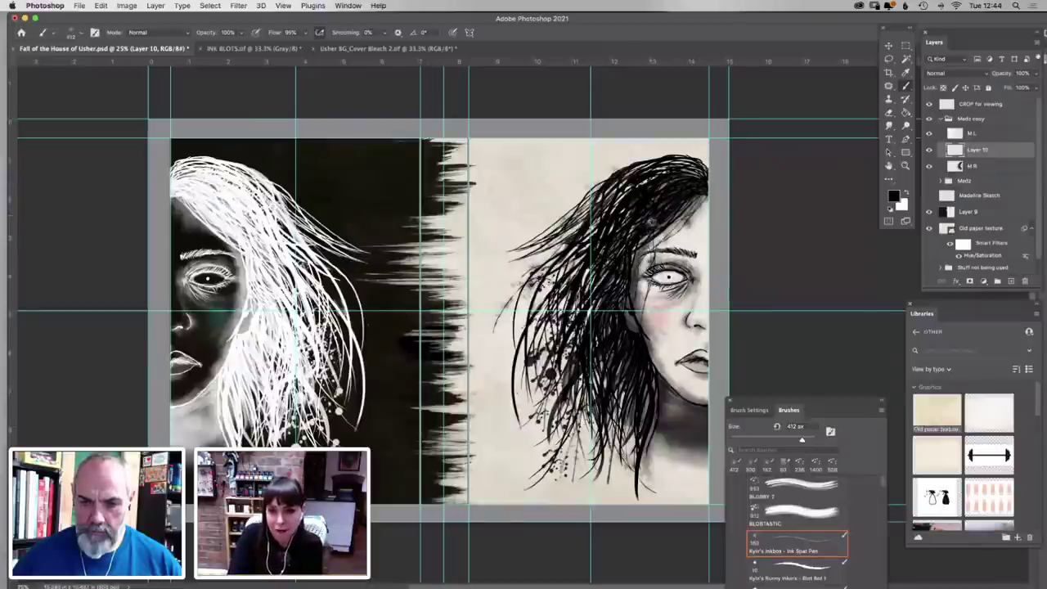
pyautogui.moveTo(664, 210)
pyautogui.mouseDown()
pyautogui.moveTo(644, 309)
pyautogui.moveTo(649, 298)
pyautogui.moveTo(653, 347)
pyautogui.mouseUp()
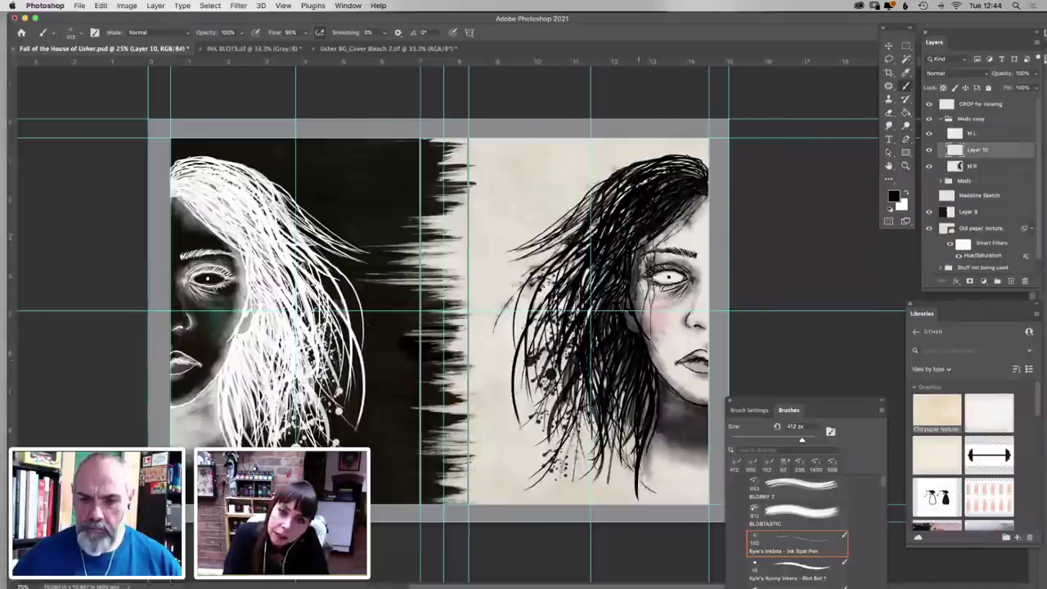
pyautogui.moveTo(666, 229); pyautogui.dragTo(618, 302)
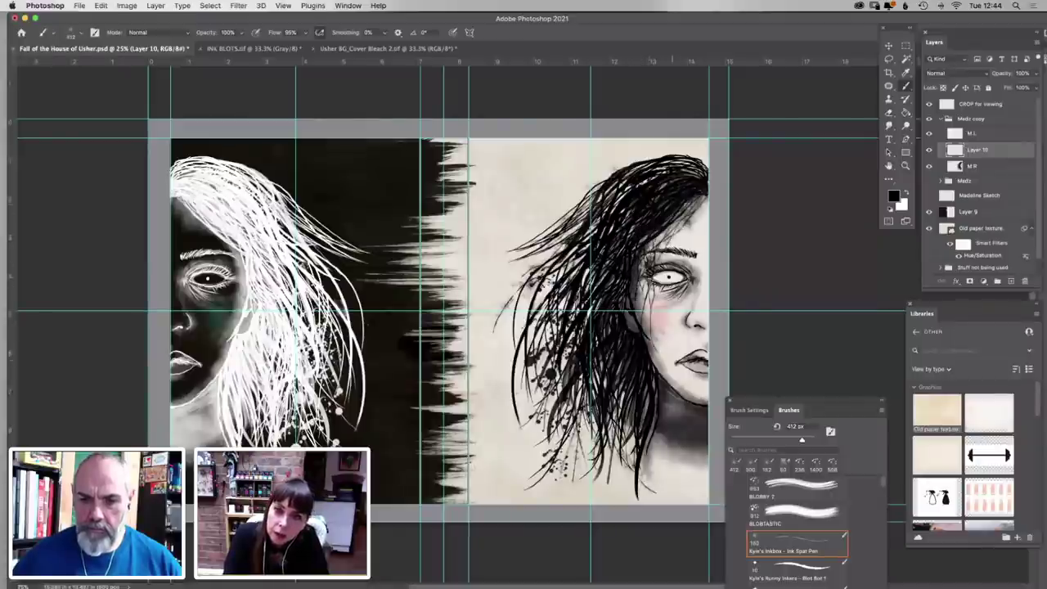
pyautogui.moveTo(680, 218); pyautogui.dragTo(656, 249)
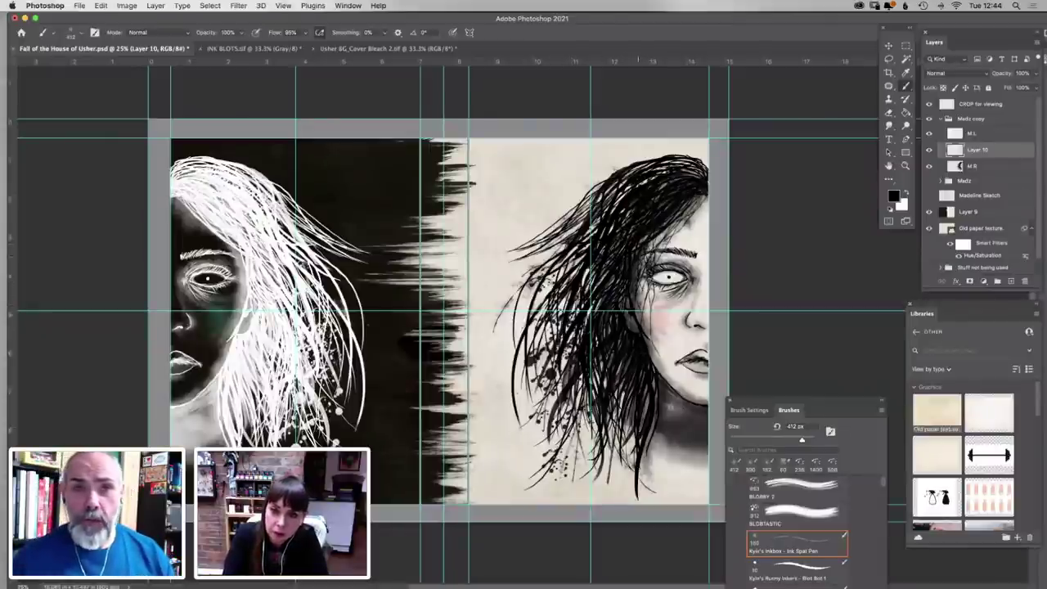
pyautogui.moveTo(657, 446); pyautogui.dragTo(665, 496)
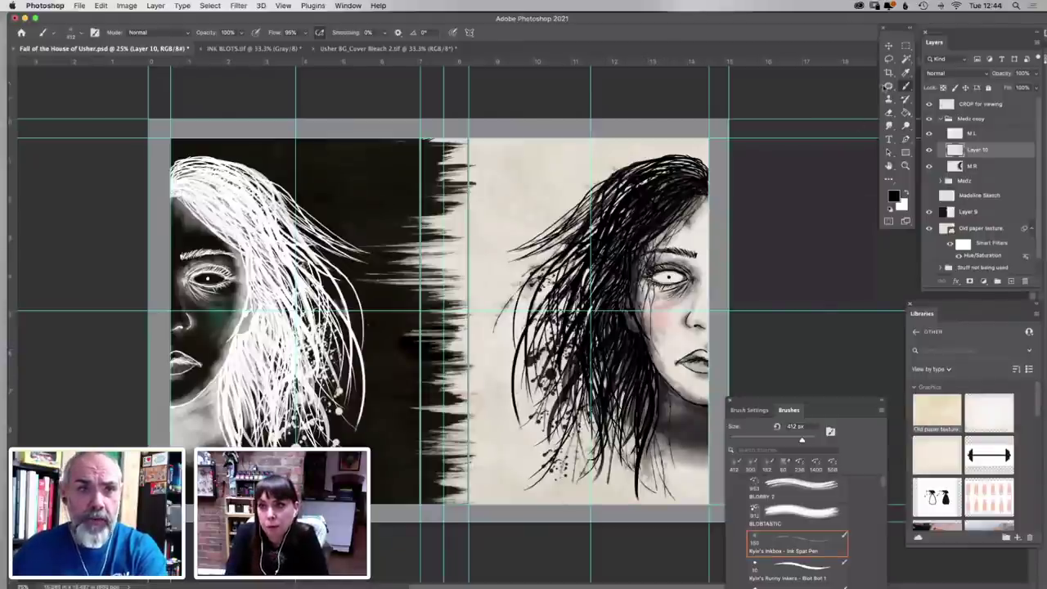
# Enlarge the Ink Spat Pen to 1040 px and add fine black spatter around and within the right half-face's hair
pyautogui.rightClick(619, 235)
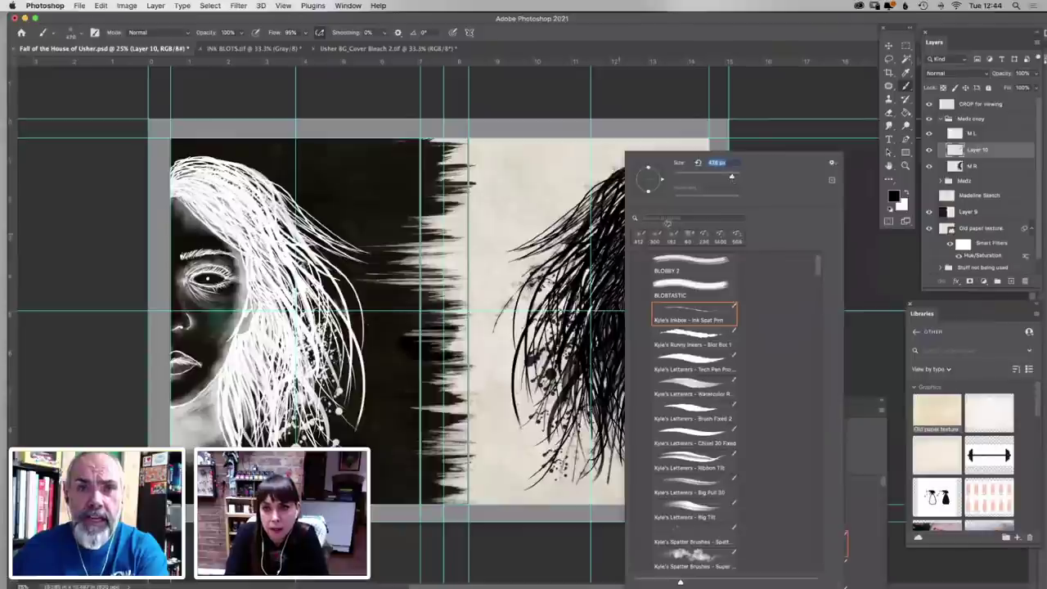
pyautogui.press('Return')
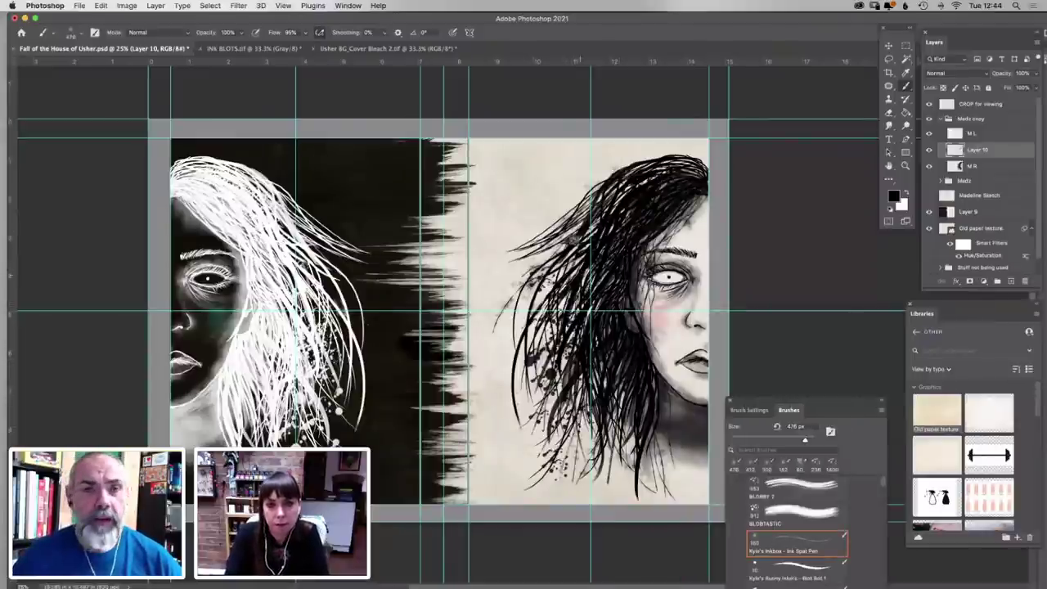
pyautogui.rightClick(691, 179)
pyautogui.press('Return')
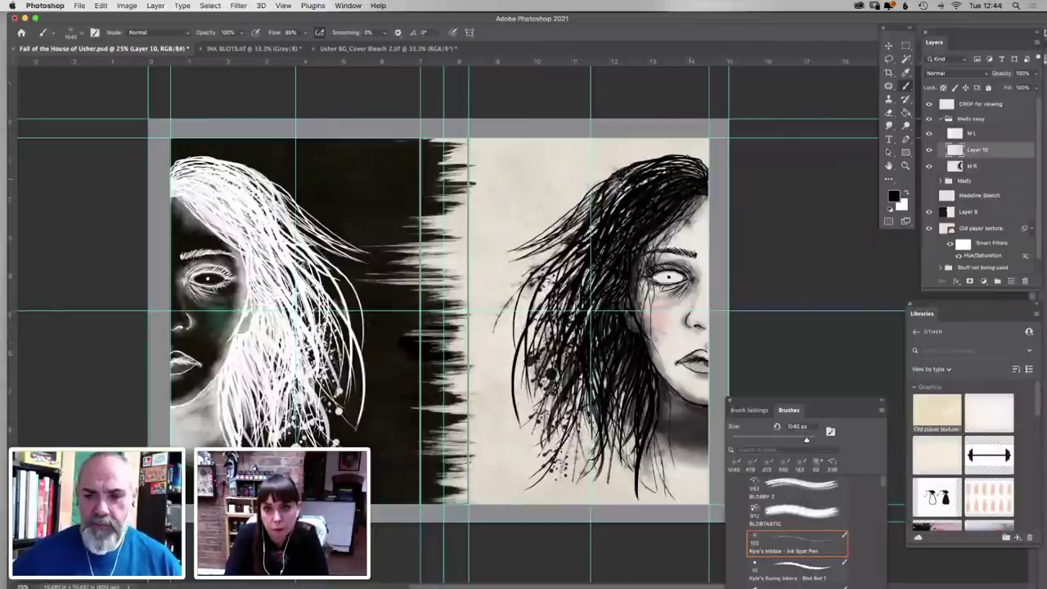
pyautogui.click(564, 230)
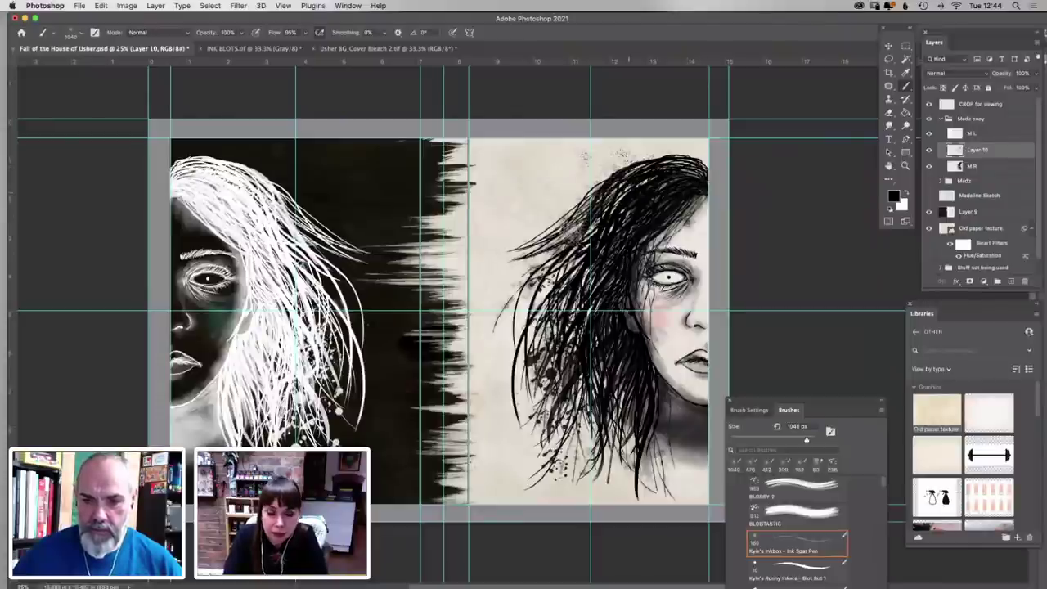
pyautogui.click(512, 245)
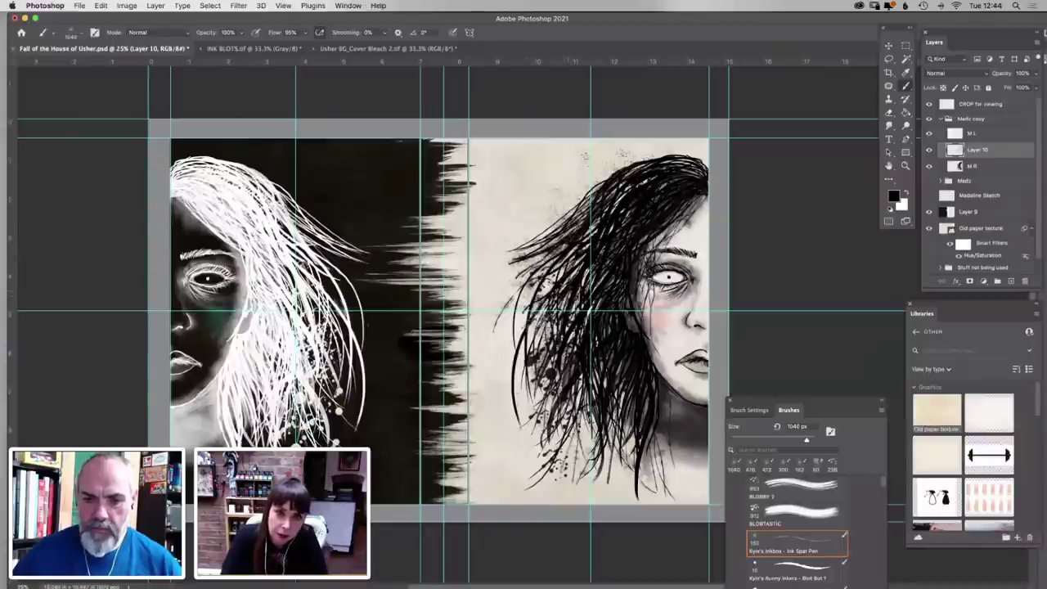
pyautogui.click(604, 397)
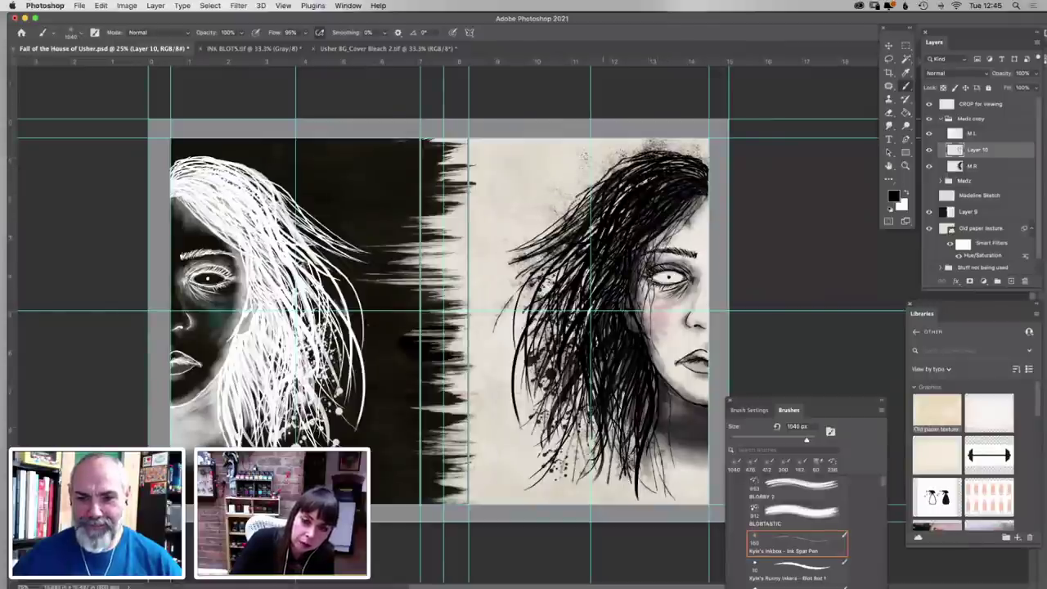
# Reduce the Ink Spat Pen brush size to 70 px
pyautogui.rightClick(673, 156)
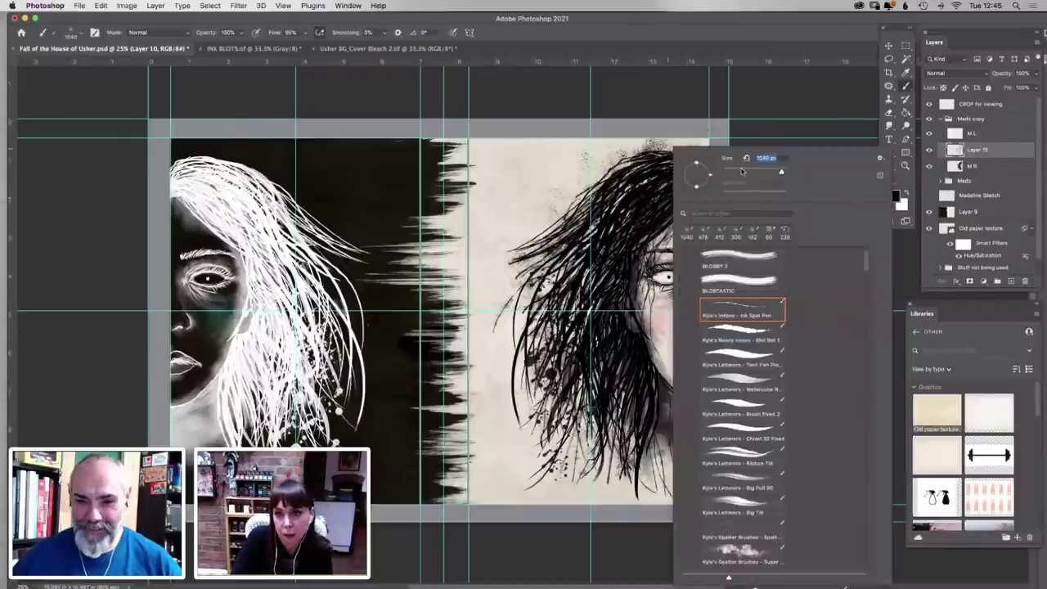
pyautogui.press('Escape')
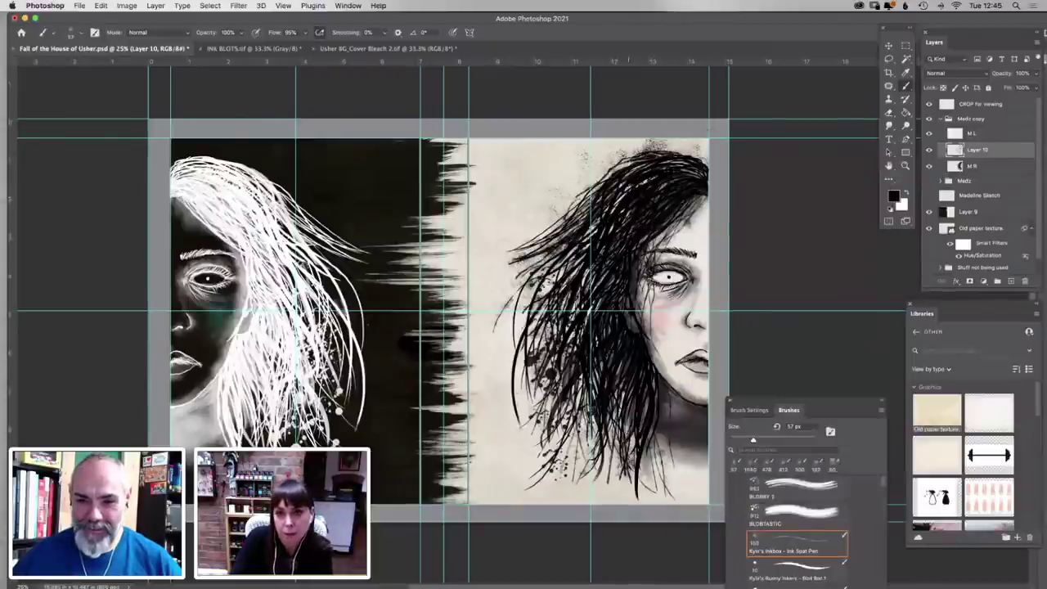
pyautogui.rightClick(672, 154)
pyautogui.moveTo(739, 177); pyautogui.dragTo(743, 177)
pyautogui.press('Return')
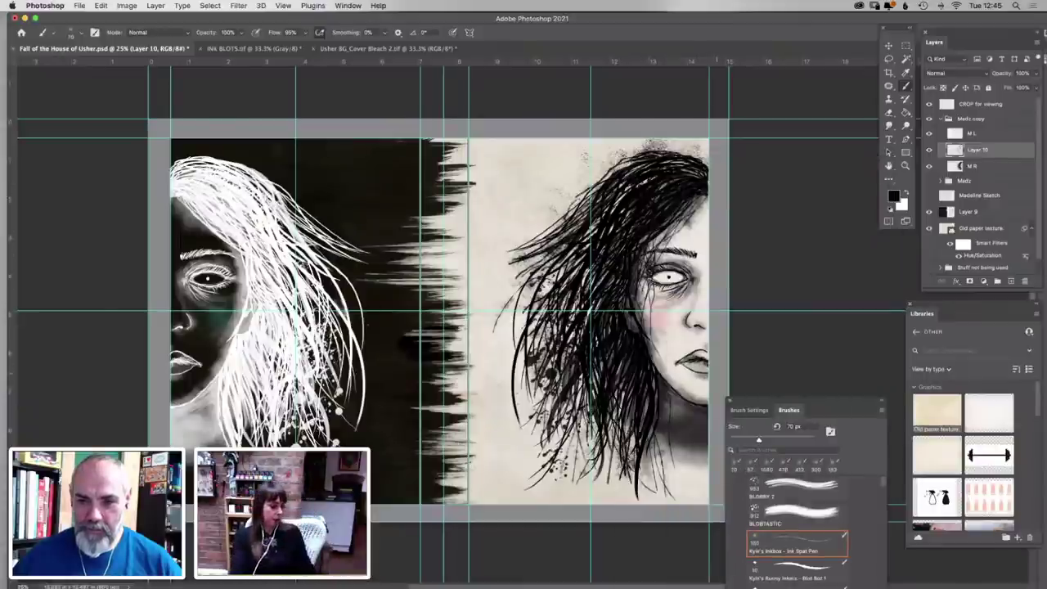
# Save the cover document and rename the spatter layer "Splat lines"
pyautogui.press('super+s')
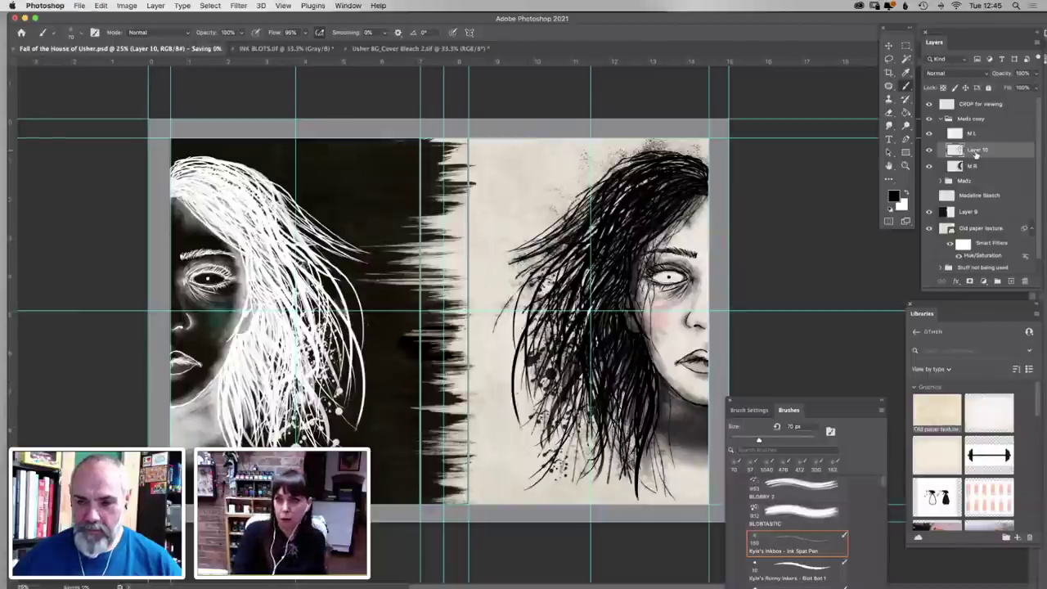
pyautogui.doubleClick(974, 152)
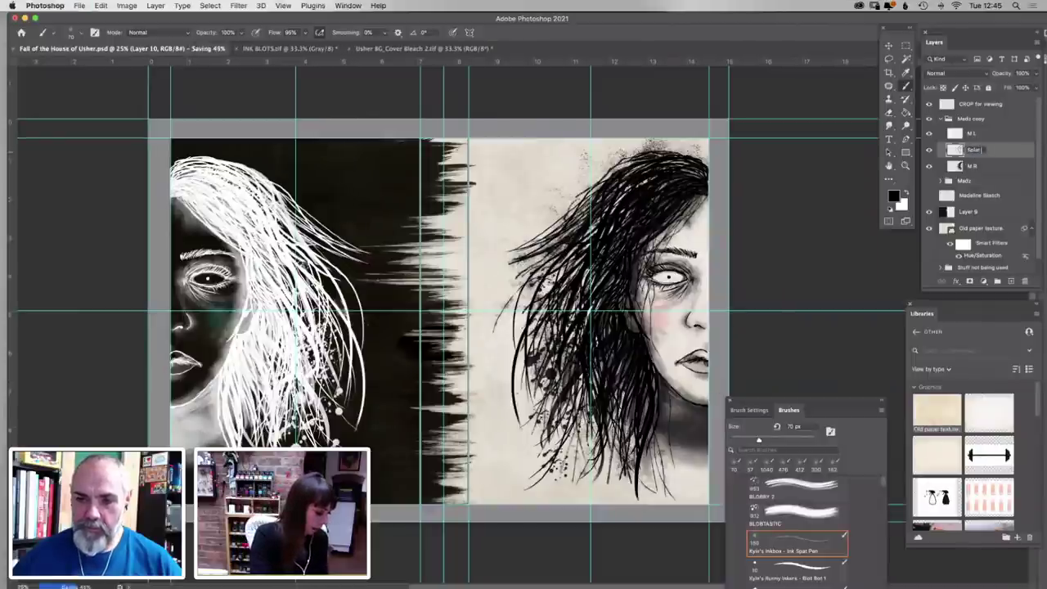
pyautogui.press('Return')
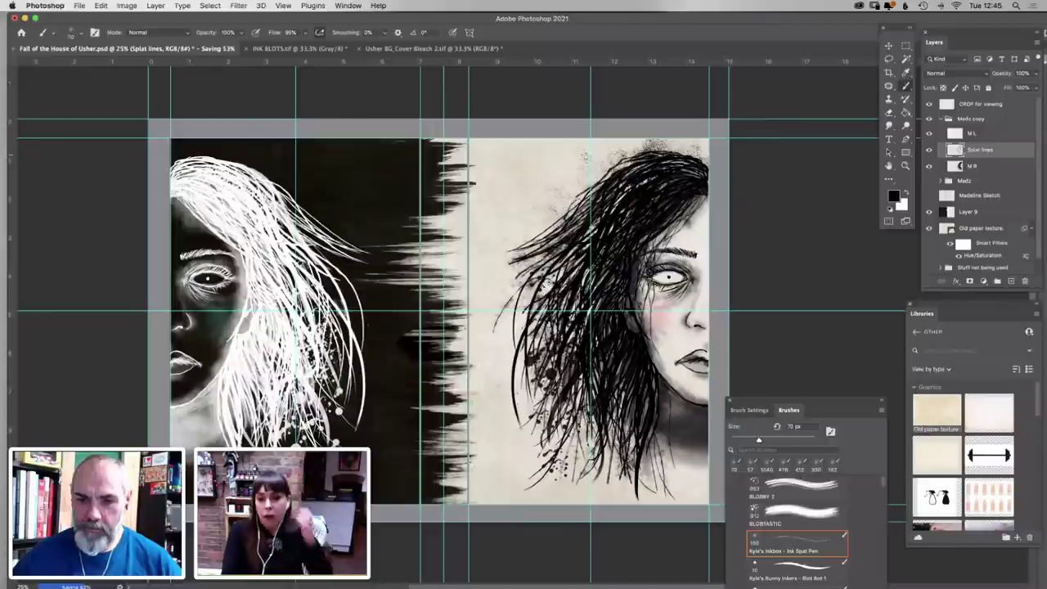
# In Usher_Bats.psd, lasso the smallest bat and move it beneath the two mid-size bats
pyautogui.moveTo(782, 398)
pyautogui.mouseDown()
pyautogui.moveTo(799, 255)
pyautogui.moveTo(843, 255)
pyautogui.mouseUp()
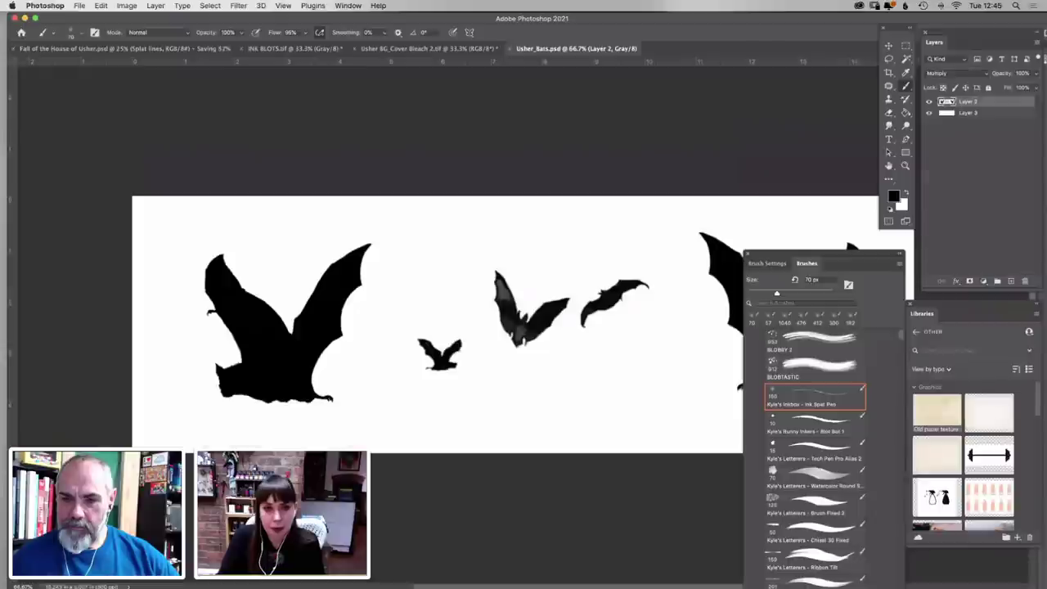
pyautogui.press('super+minus')
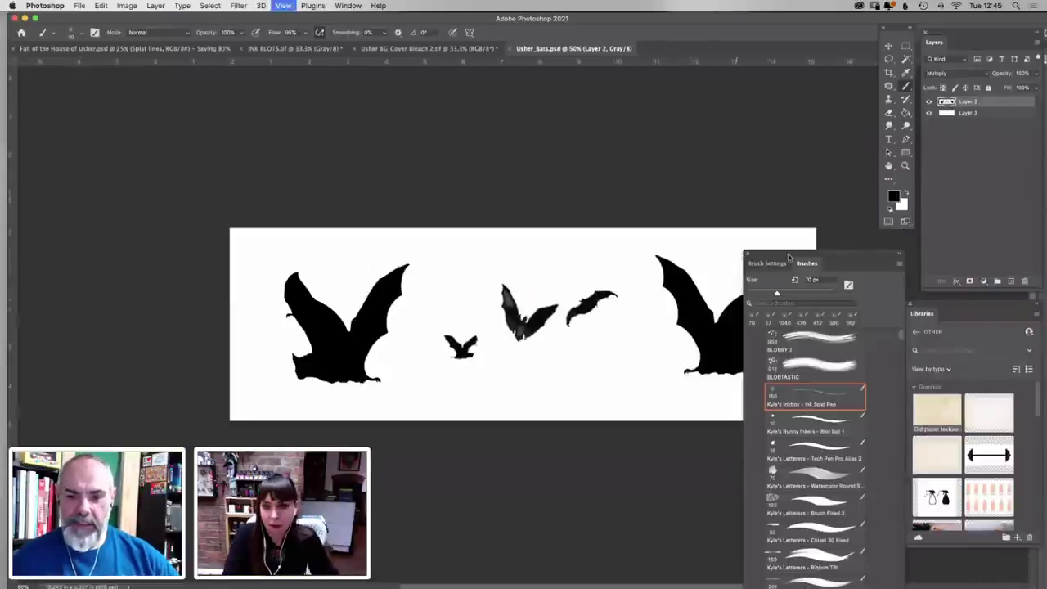
pyautogui.click(891, 167)
pyautogui.moveTo(467, 256); pyautogui.dragTo(419, 237)
pyautogui.press('m')
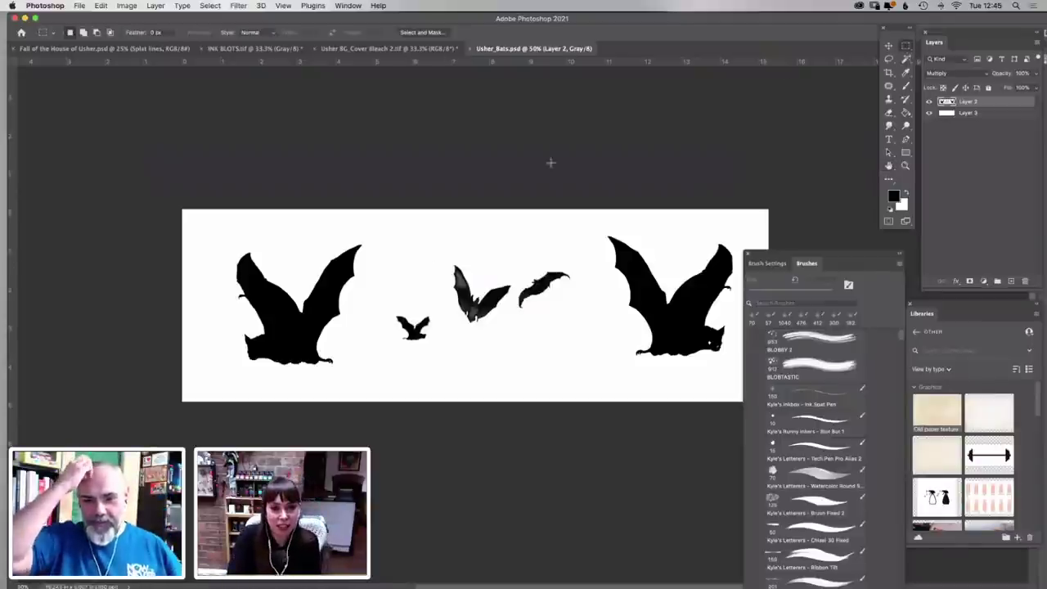
pyautogui.click(889, 62)
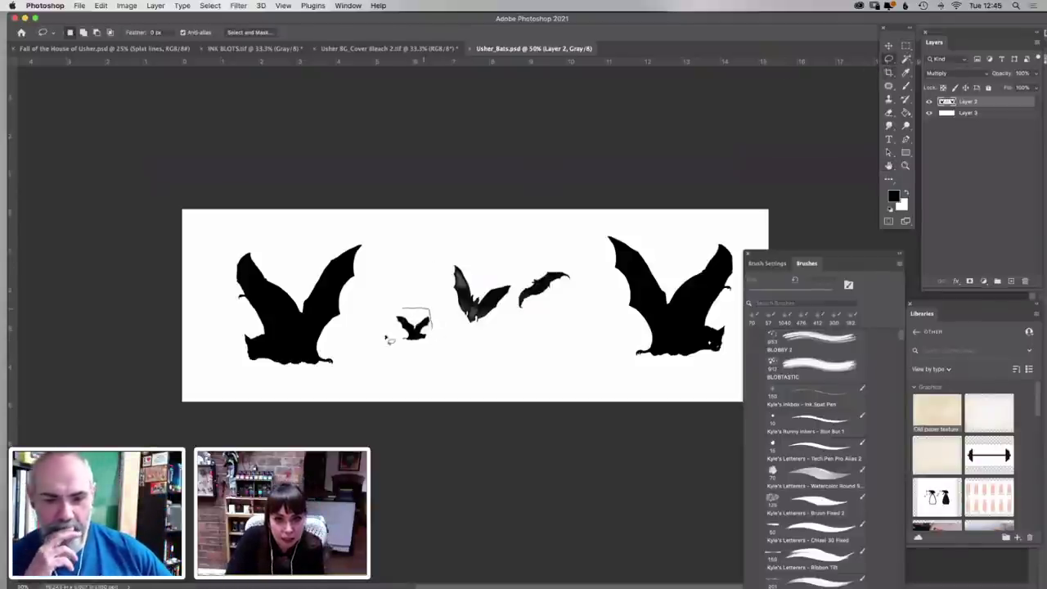
pyautogui.moveTo(438, 326); pyautogui.dragTo(518, 333)
pyautogui.press('v')
# Select the three small central bats with a rectangular marquee and raise their contrast to 17 with Brightness/Contrast
pyautogui.press('m')
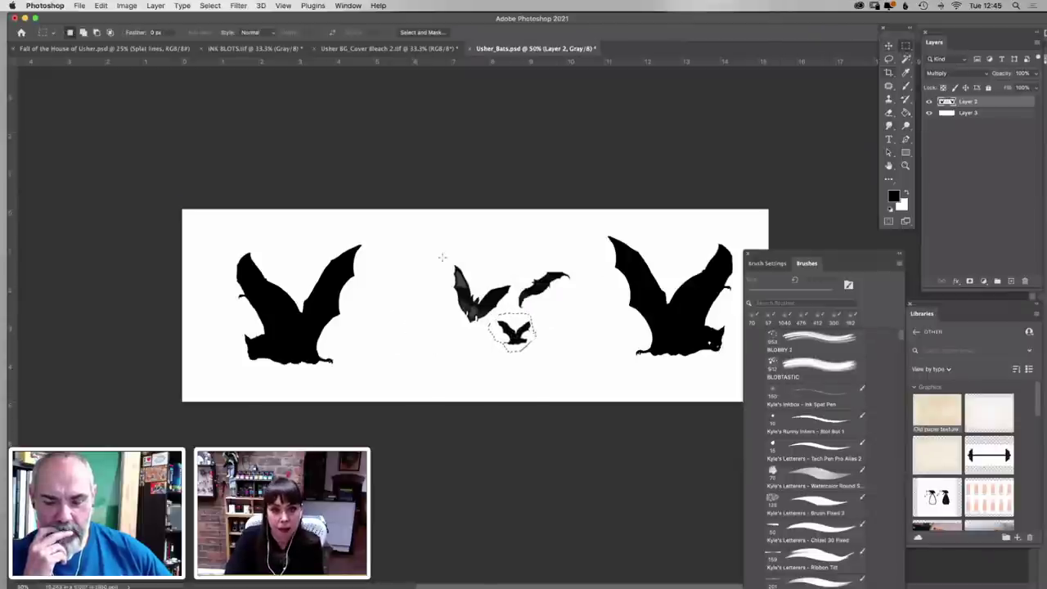
pyautogui.moveTo(444, 255); pyautogui.dragTo(582, 355)
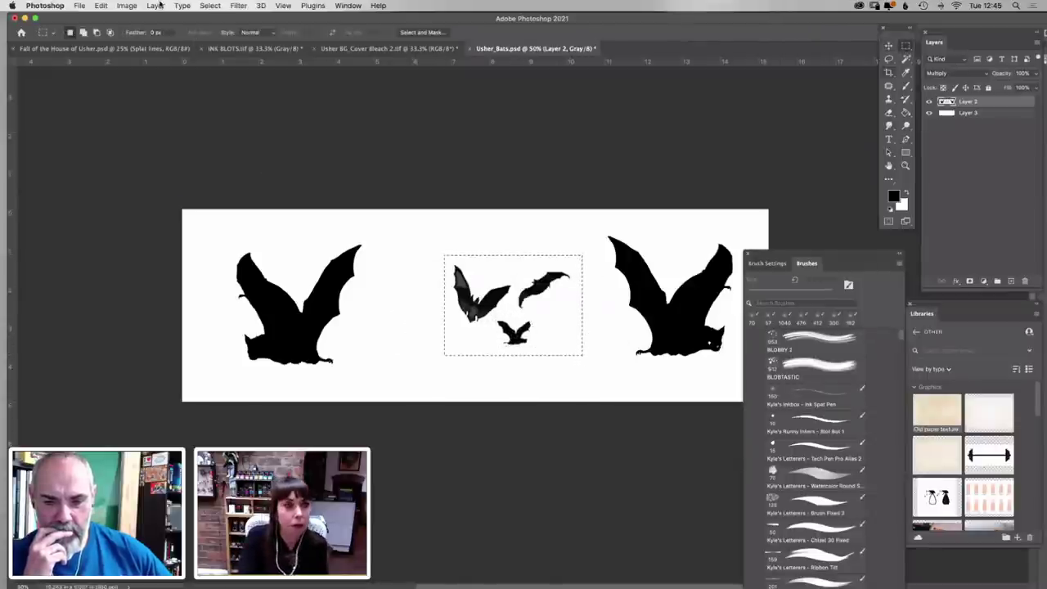
pyautogui.click(130, 5)
pyautogui.moveTo(163, 33)
pyautogui.click(268, 36)
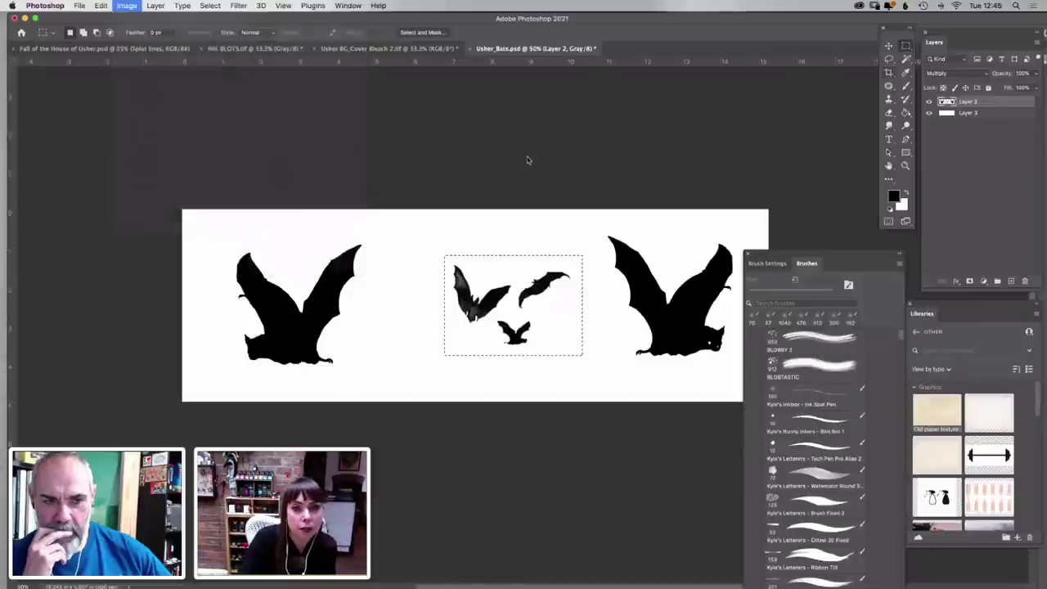
pyautogui.moveTo(760, 228); pyautogui.dragTo(767, 231)
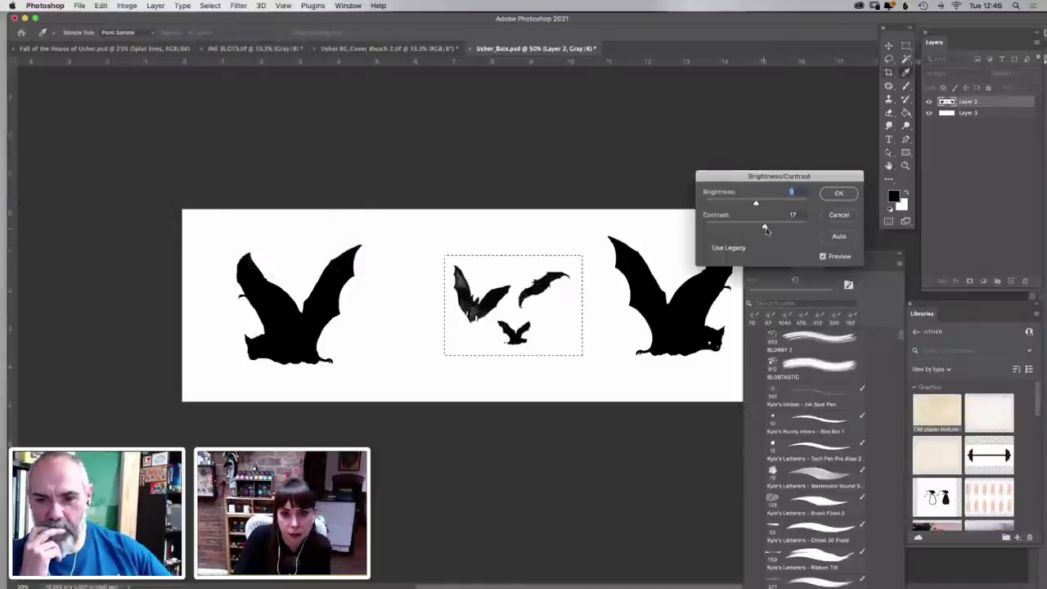
pyautogui.click(838, 193)
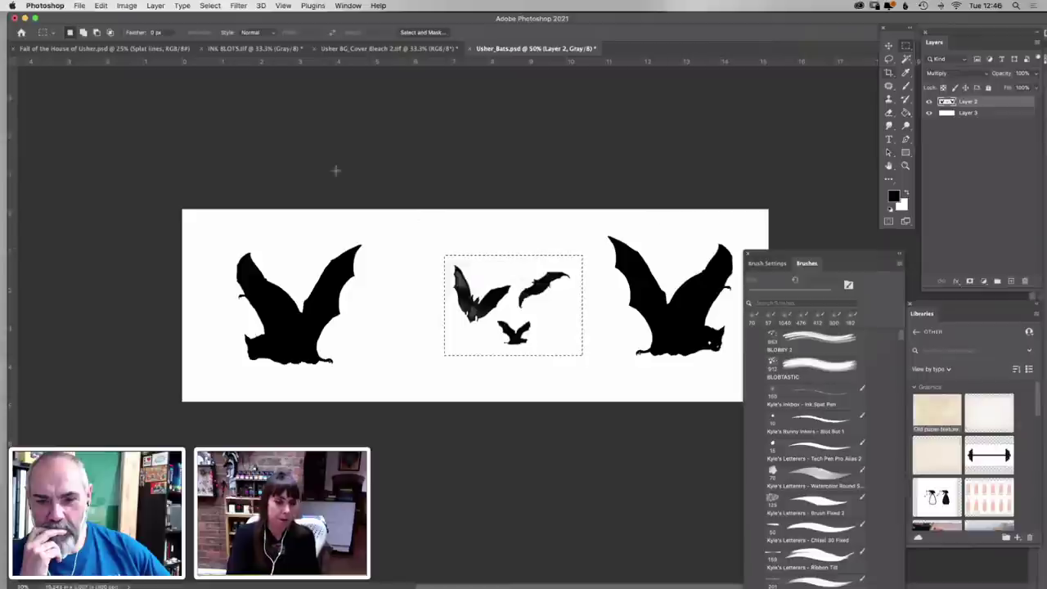
# Define the selected bats as a brush preset named "BATS for BATS" and place it in the House of Usher brush group
pyautogui.click(128, 5)
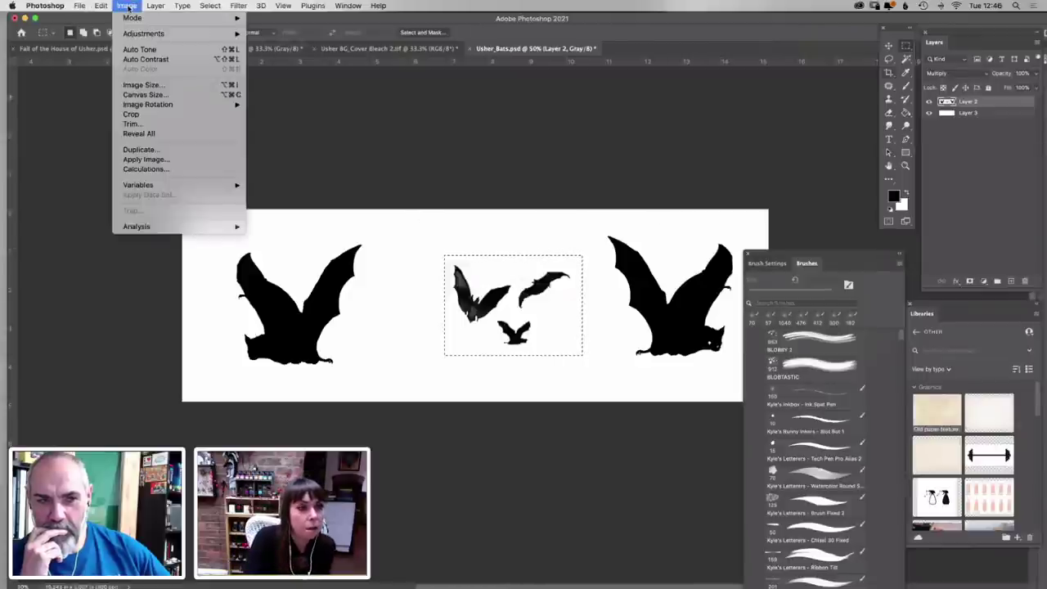
pyautogui.moveTo(101, 6)
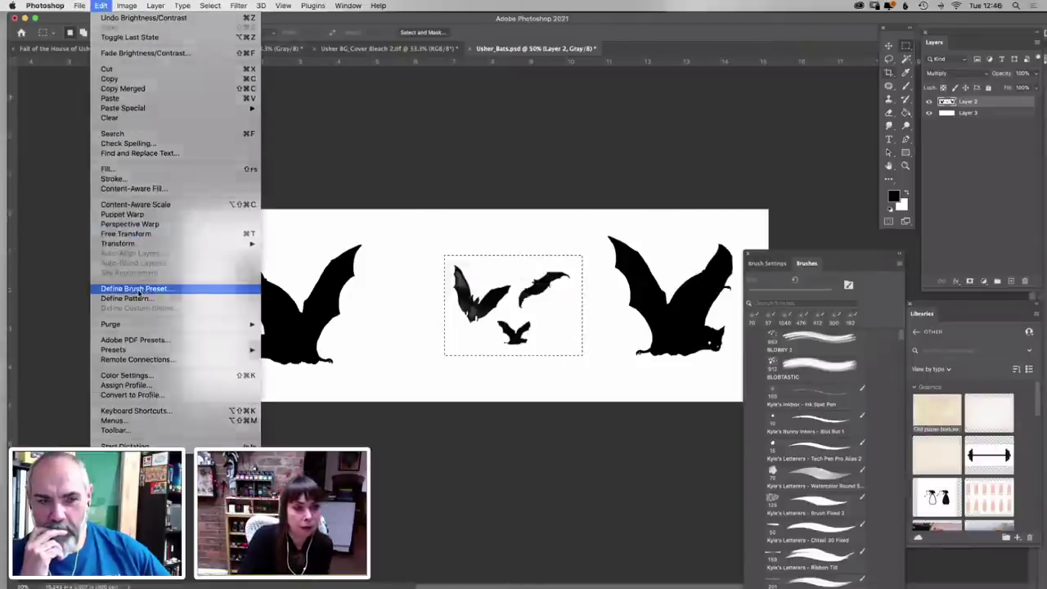
pyautogui.click(135, 288)
pyautogui.write('BATS fd')
pyautogui.write('r DAYS')
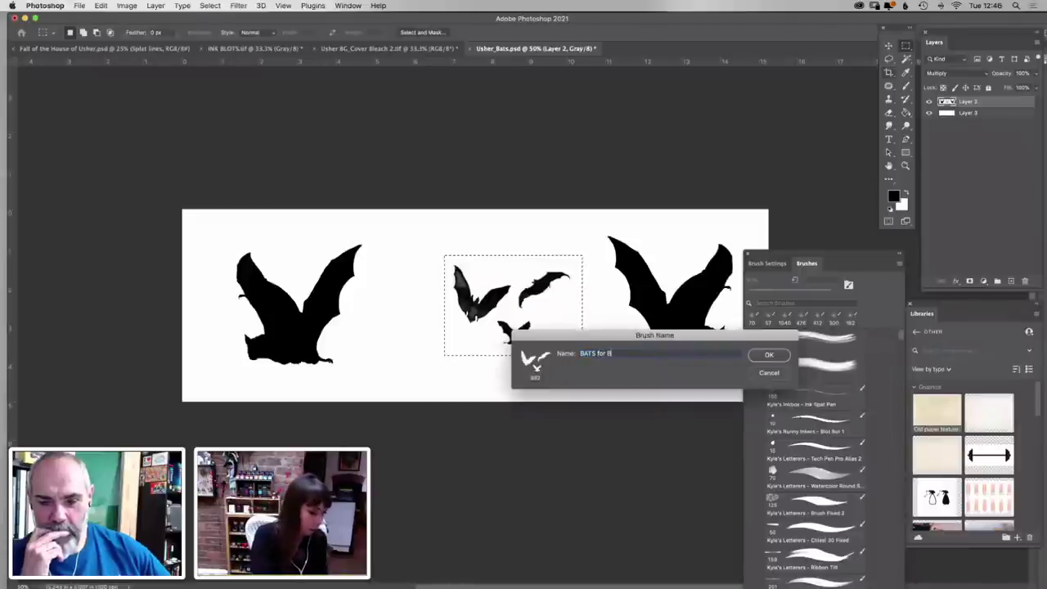
pyautogui.press('Return')
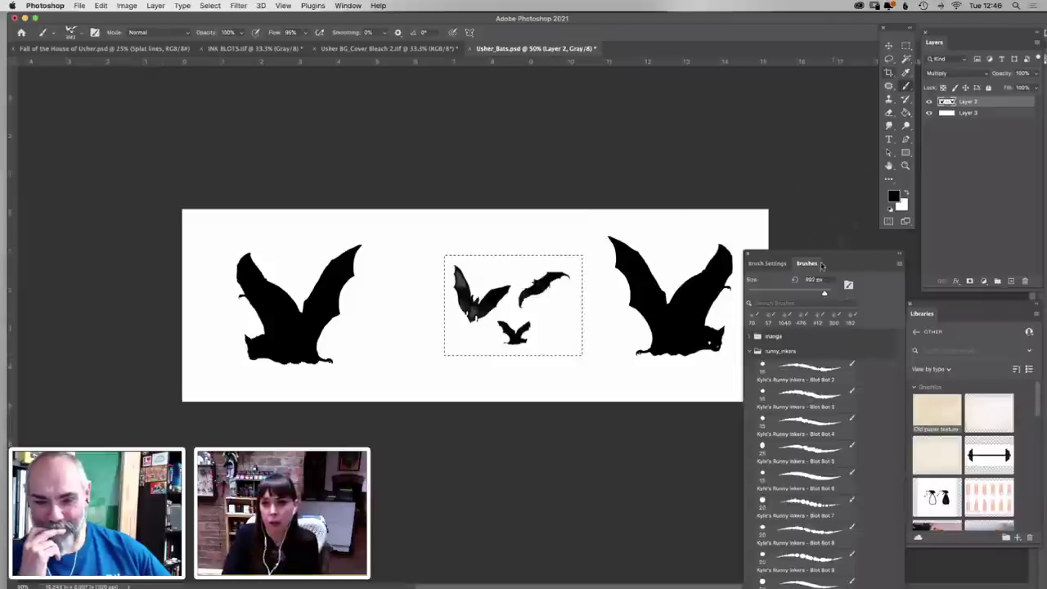
pyautogui.moveTo(823, 256); pyautogui.dragTo(807, 119)
pyautogui.moveTo(775, 535)
pyautogui.mouseDown()
pyautogui.moveTo(777, 120)
pyautogui.moveTo(785, 216)
pyautogui.mouseUp()
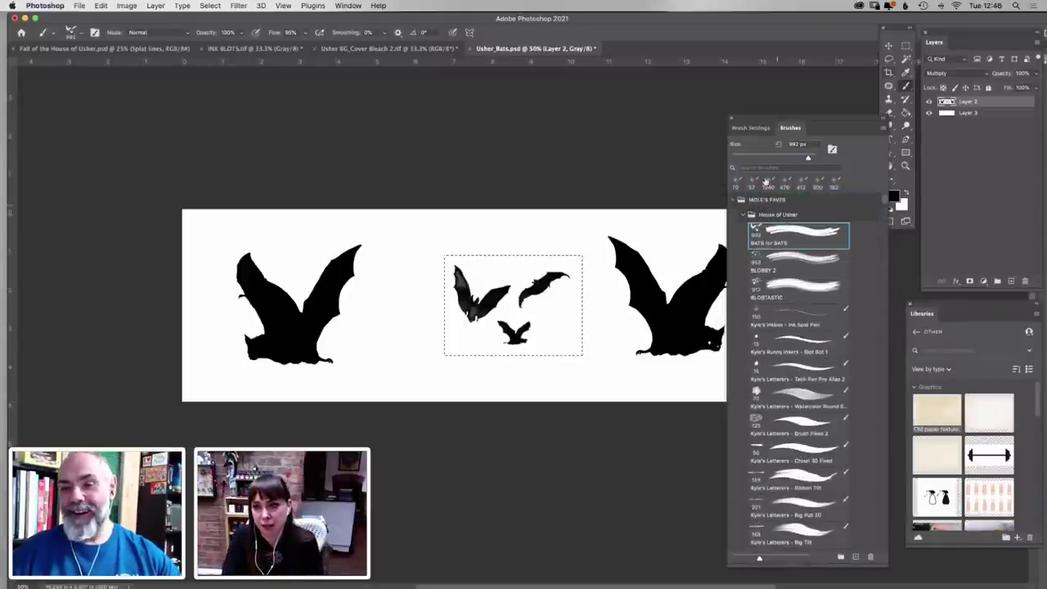
# Enable Scattering for the bat brush with Scatter at 248% and its Control set to Rotation
pyautogui.click(750, 128)
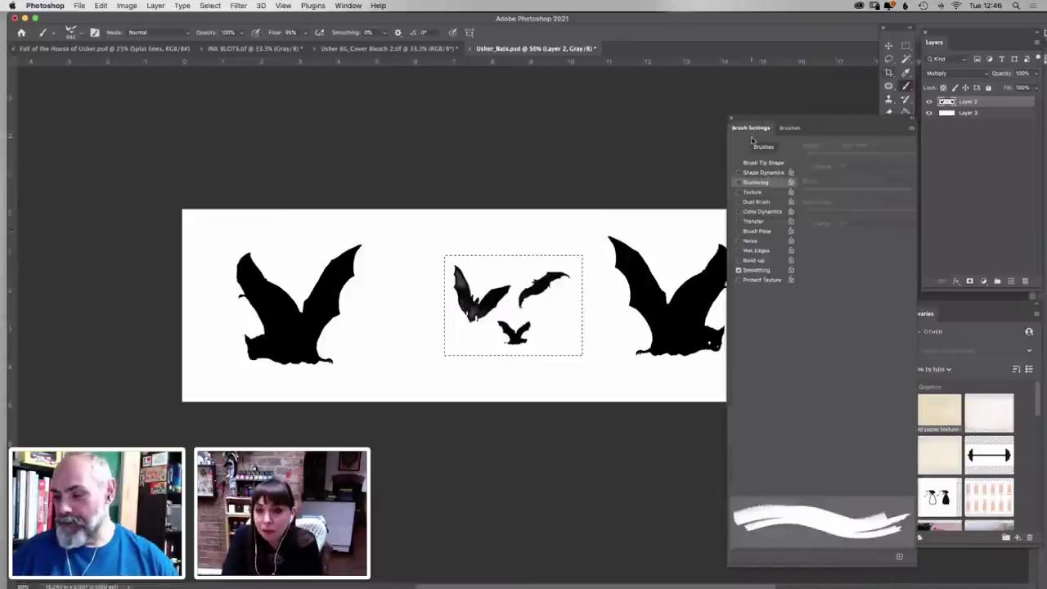
pyautogui.click(738, 183)
pyautogui.moveTo(805, 157); pyautogui.dragTo(830, 158)
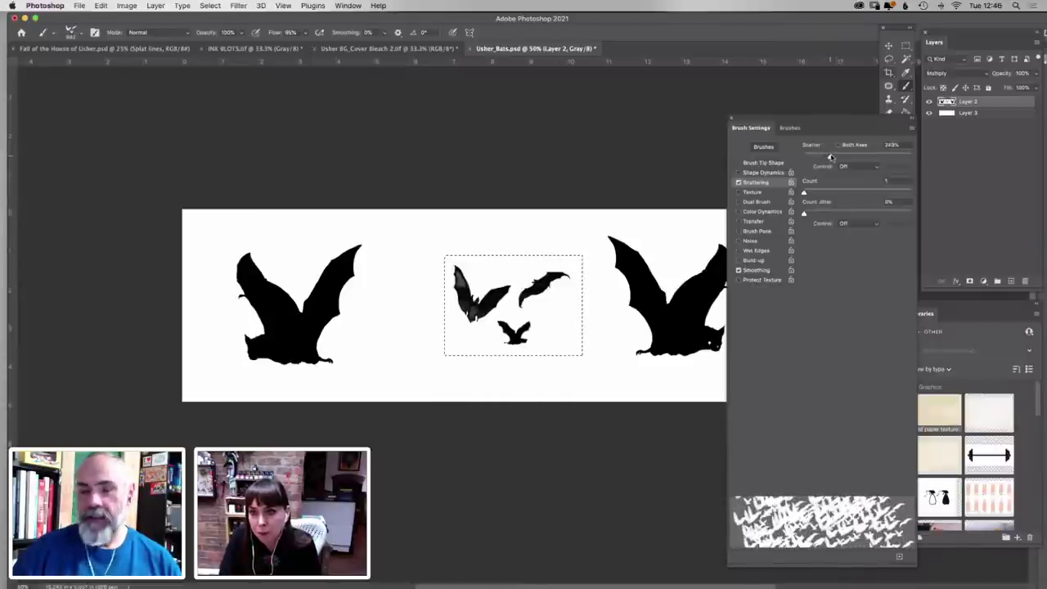
pyautogui.click(845, 166)
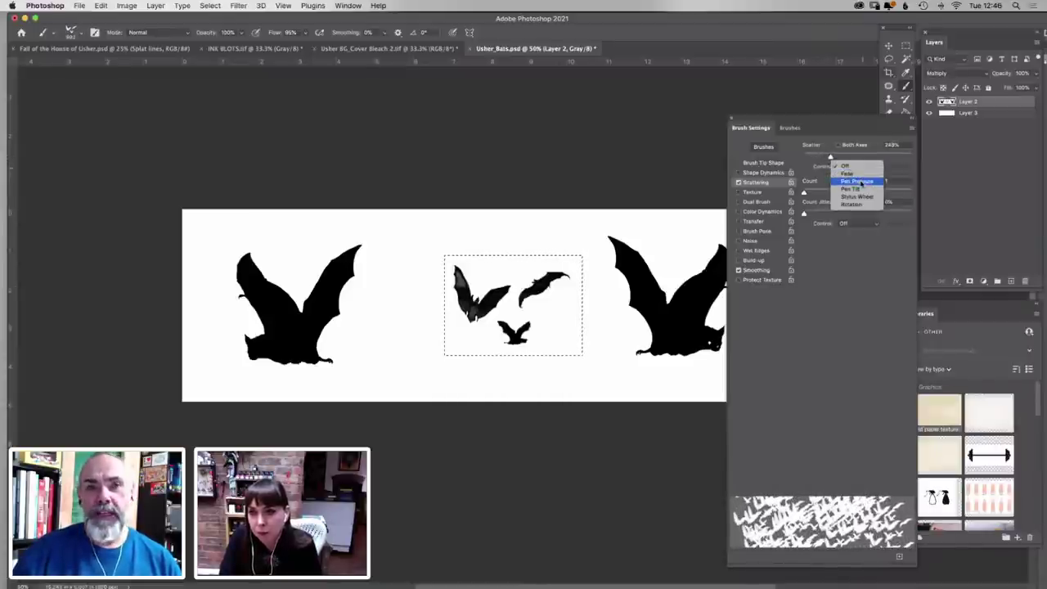
pyautogui.click(851, 204)
# Deselect the bats and paint scattered test bats between the two large bats
pyautogui.moveTo(620, 296); pyautogui.dragTo(610, 270)
pyautogui.press('super+d')
pyautogui.moveTo(407, 334)
pyautogui.mouseDown()
pyautogui.moveTo(435, 305)
pyautogui.moveTo(494, 292)
pyautogui.mouseUp()
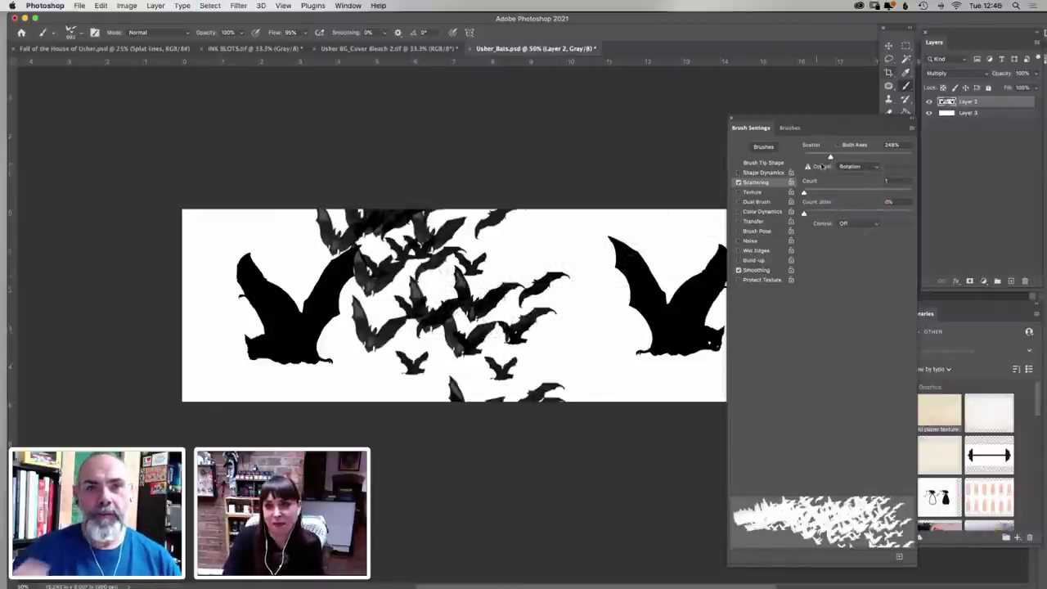
pyautogui.moveTo(569, 342); pyautogui.dragTo(579, 307)
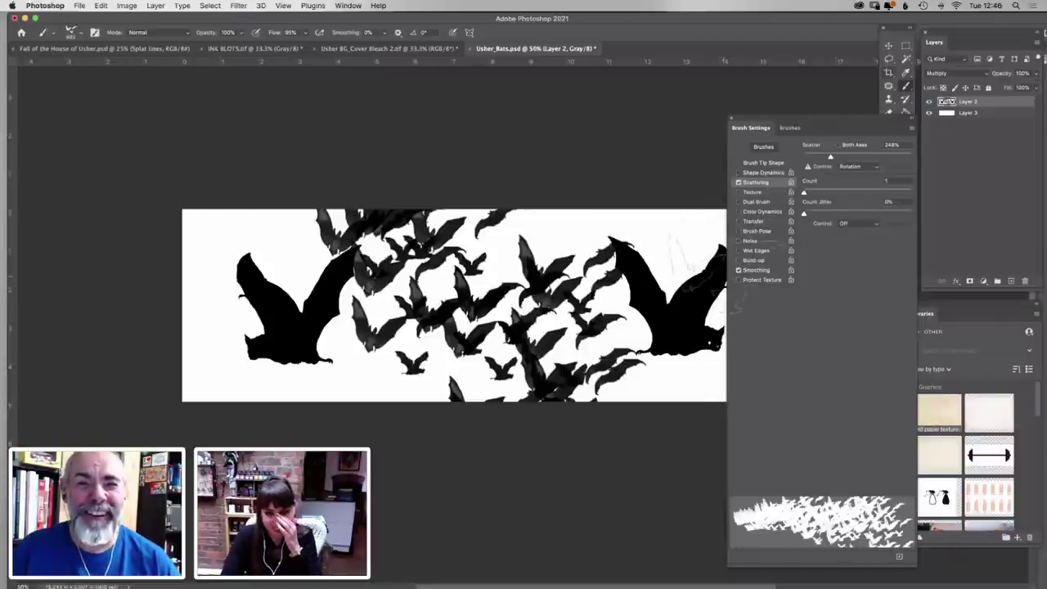
# Switch to Fall of the House of Usher.psd and add a layer named "BATZ" above the Splat lines layer
pyautogui.click(127, 49)
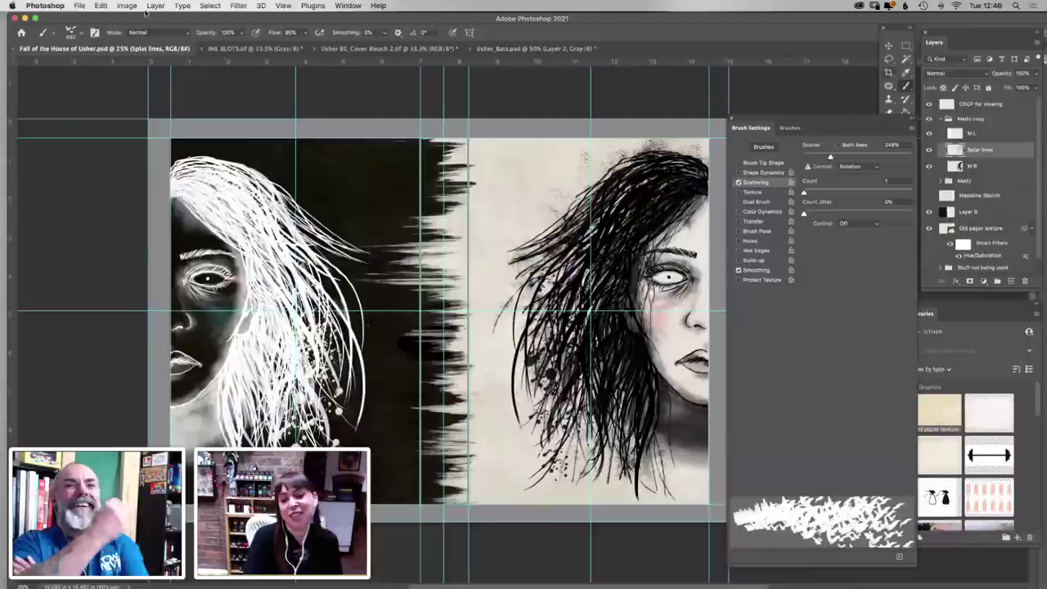
pyautogui.moveTo(863, 123); pyautogui.dragTo(836, 120)
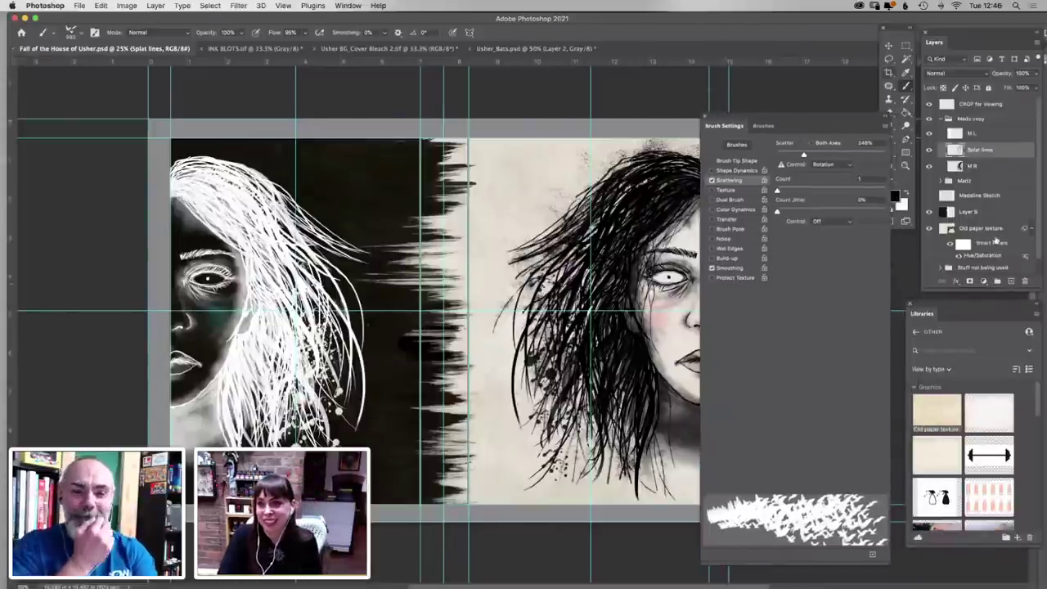
pyautogui.click(1011, 282)
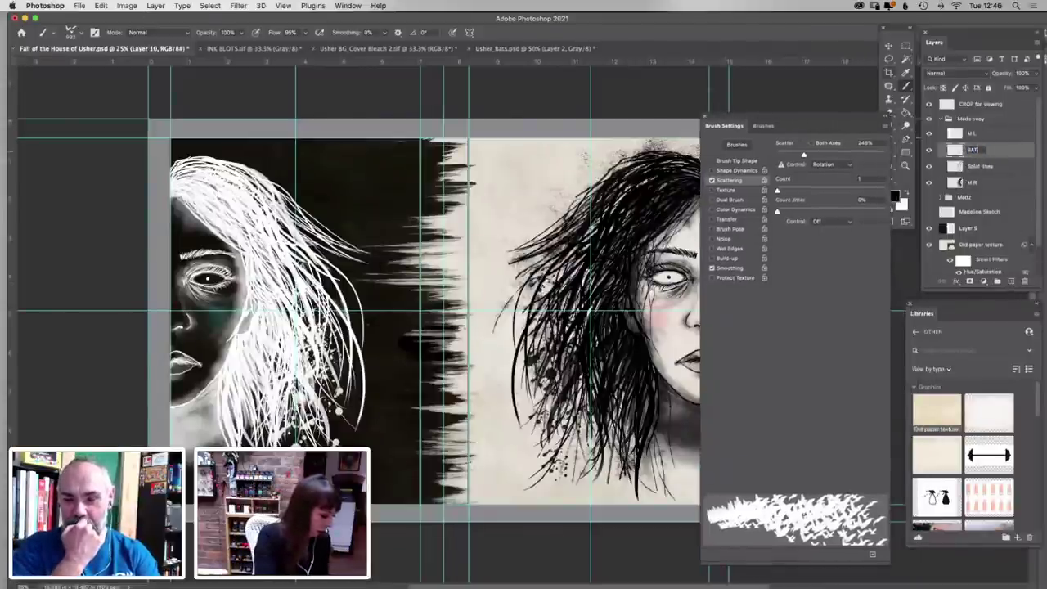
pyautogui.write('BATZ')
pyautogui.press('Return')
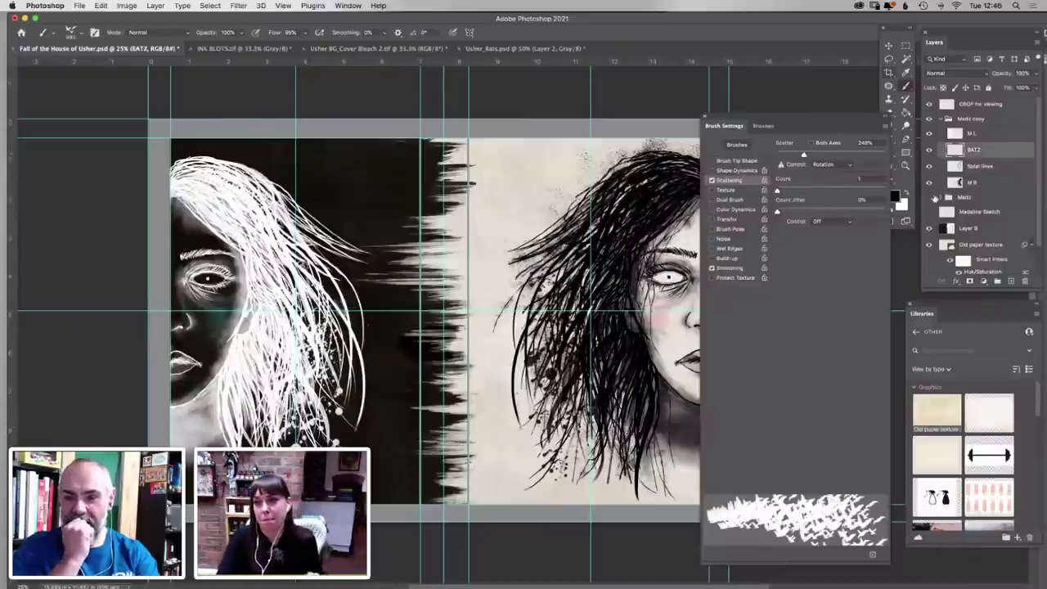
# Make white the foreground color and reduce the BATS for BATS brush to 332 px
pyautogui.click(903, 193)
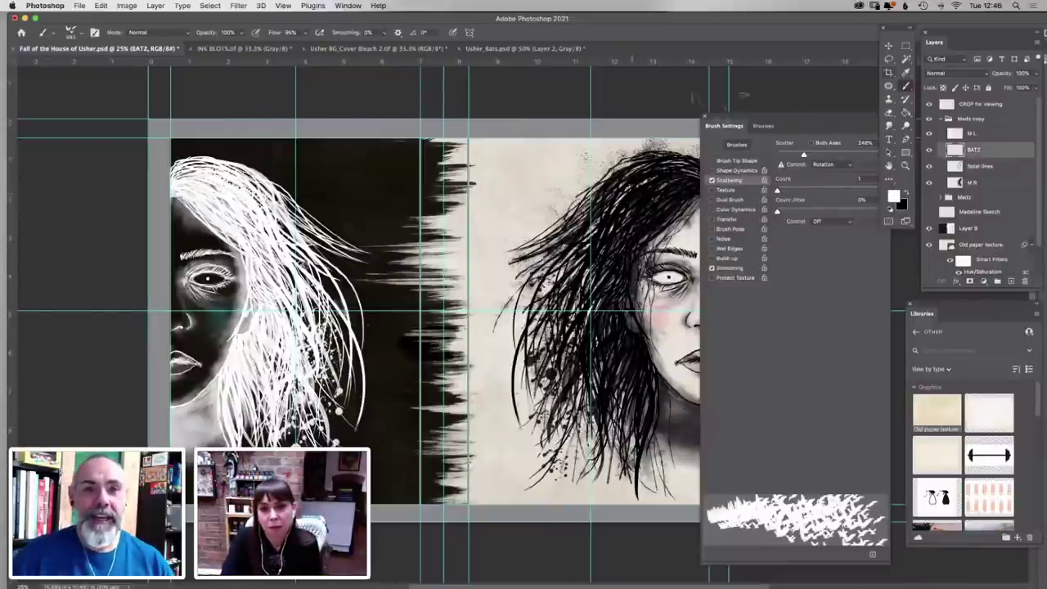
pyautogui.moveTo(754, 116); pyautogui.dragTo(818, 187)
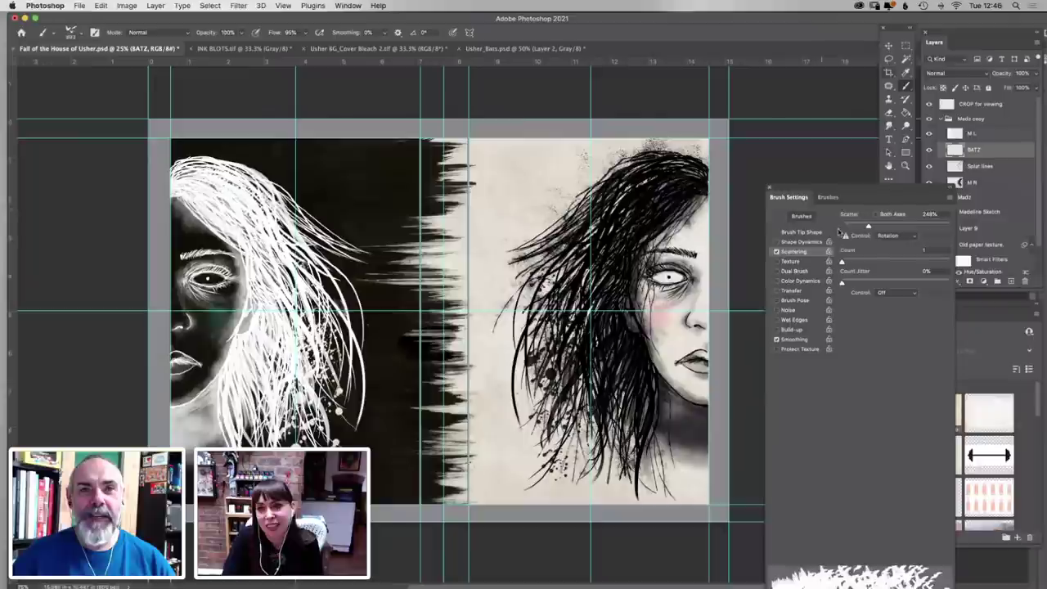
pyautogui.click(827, 197)
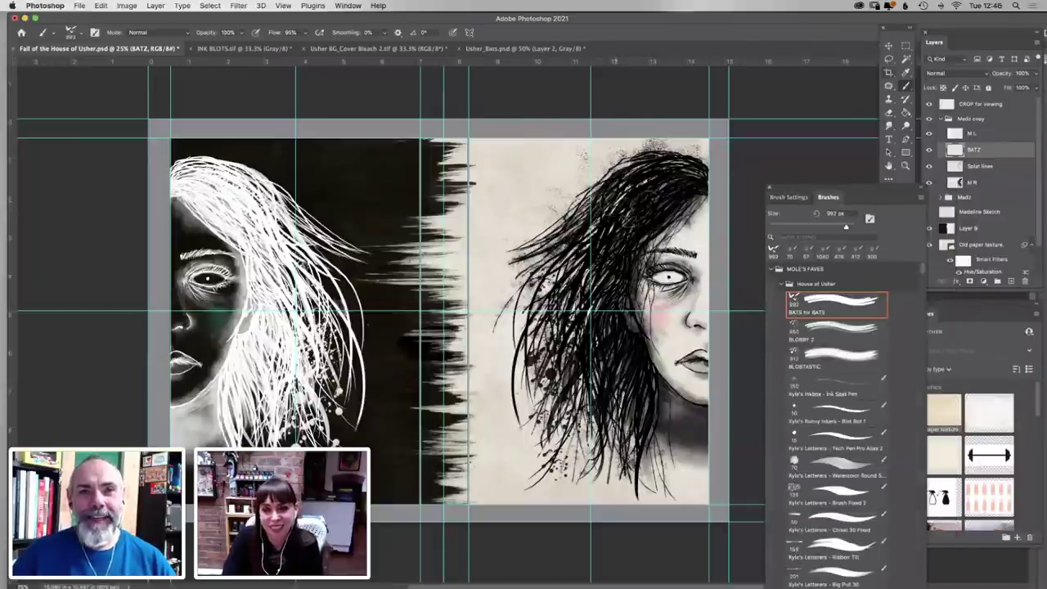
pyautogui.rightClick(722, 167)
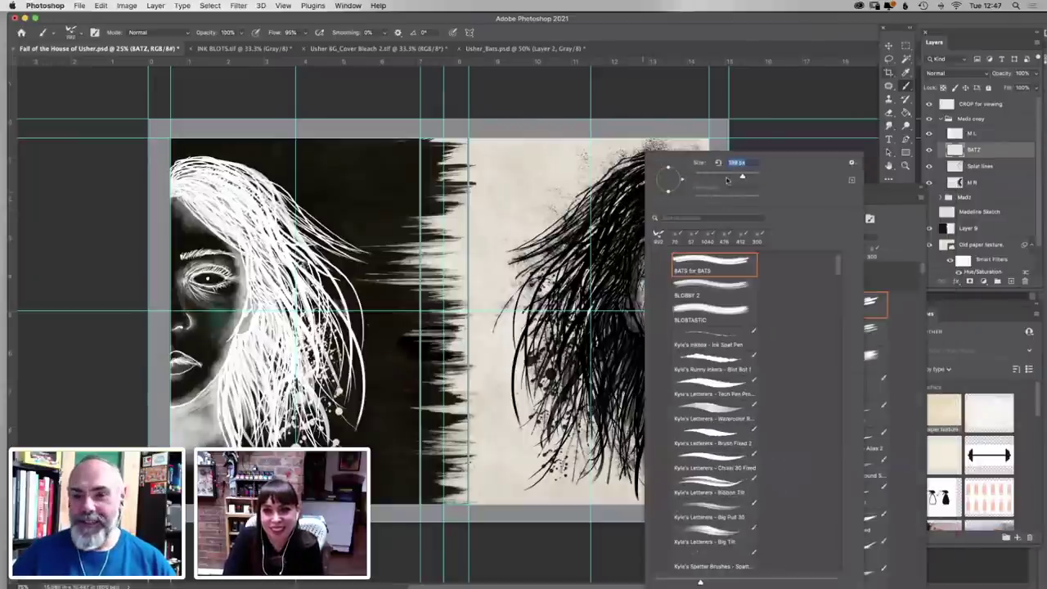
pyautogui.moveTo(743, 177); pyautogui.dragTo(742, 179)
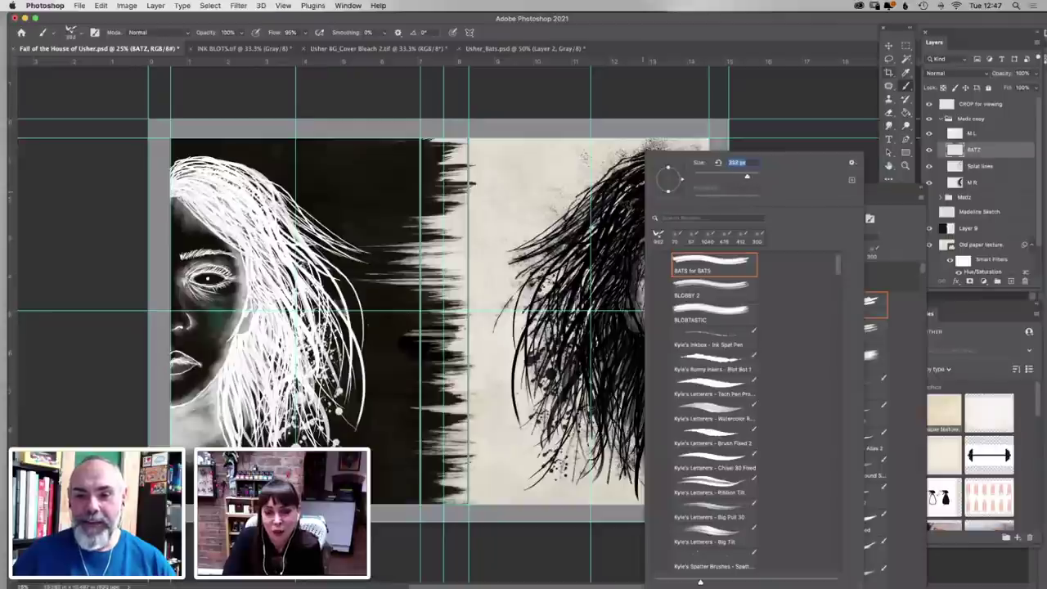
# Try a stroke of white bats over the right half-face's hair, and undo it
pyautogui.moveTo(624, 214); pyautogui.dragTo(599, 235)
pyautogui.press('super+z')
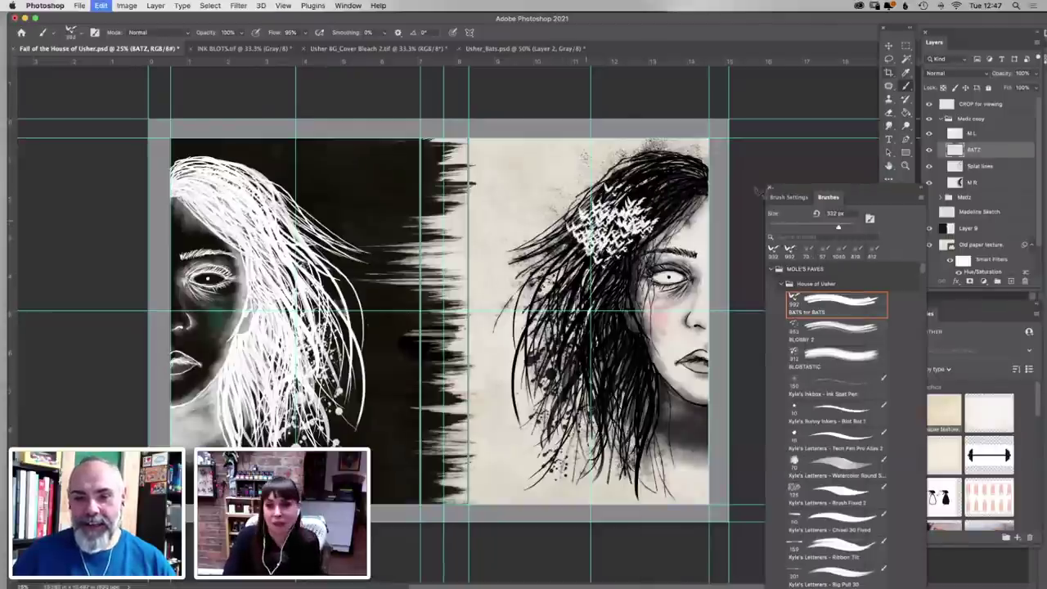
# Increase the bat brush's Scatter to 867% and set its Count Jitter to 34%
pyautogui.click(790, 198)
pyautogui.moveTo(868, 227); pyautogui.dragTo(862, 227)
pyautogui.moveTo(848, 188)
pyautogui.mouseDown()
pyautogui.moveTo(820, 127)
pyautogui.moveTo(839, 152)
pyautogui.moveTo(905, 152)
pyautogui.mouseUp()
pyautogui.moveTo(840, 190); pyautogui.dragTo(799, 188)
pyautogui.click(851, 209)
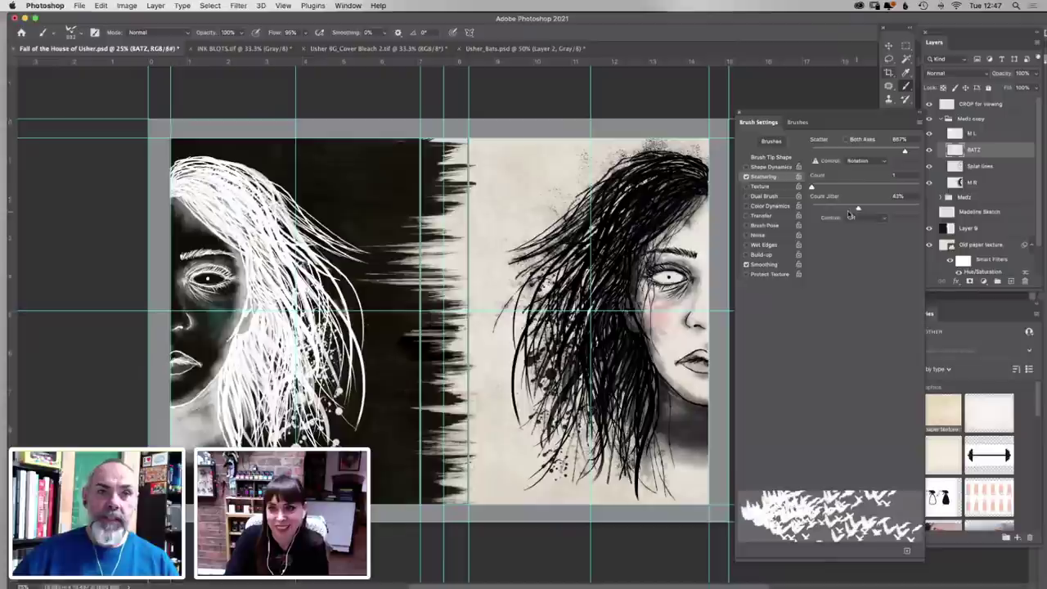
# Try the widely scattered white bats across the right half-face's hair and the paper beside it, and undo the strokes
pyautogui.press('super+z')
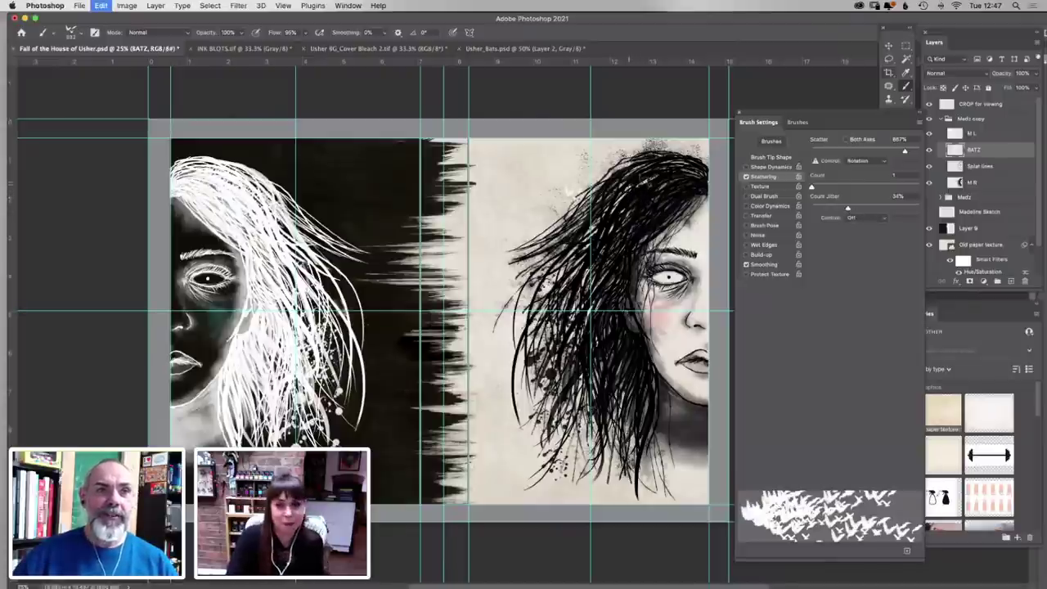
pyautogui.moveTo(662, 237); pyautogui.dragTo(574, 170)
pyautogui.press('super+z')
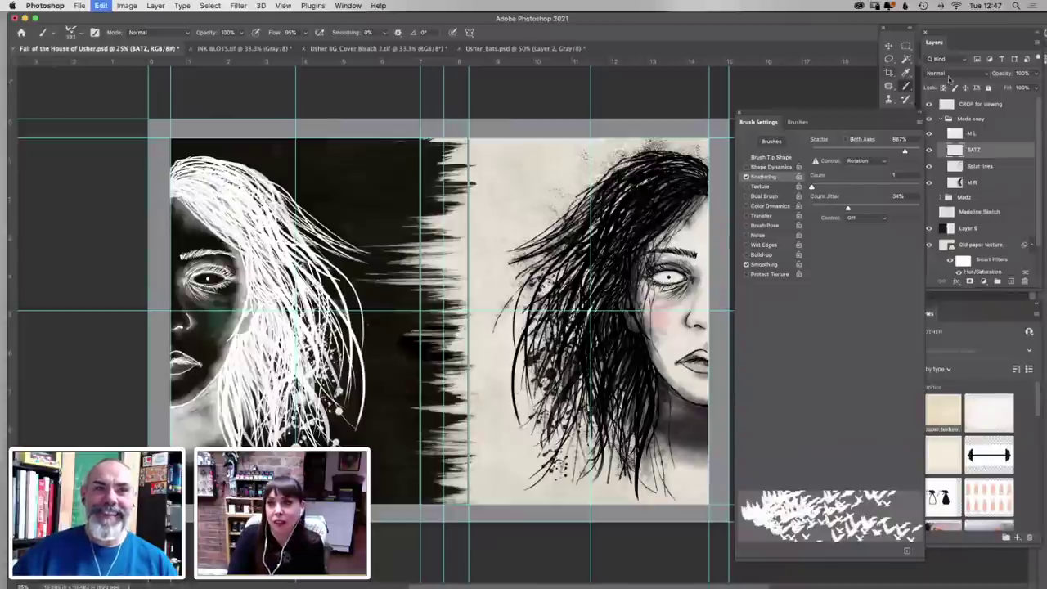
# Set the BATZ layer's blend mode to Overlay
pyautogui.click(956, 73)
pyautogui.click(953, 184)
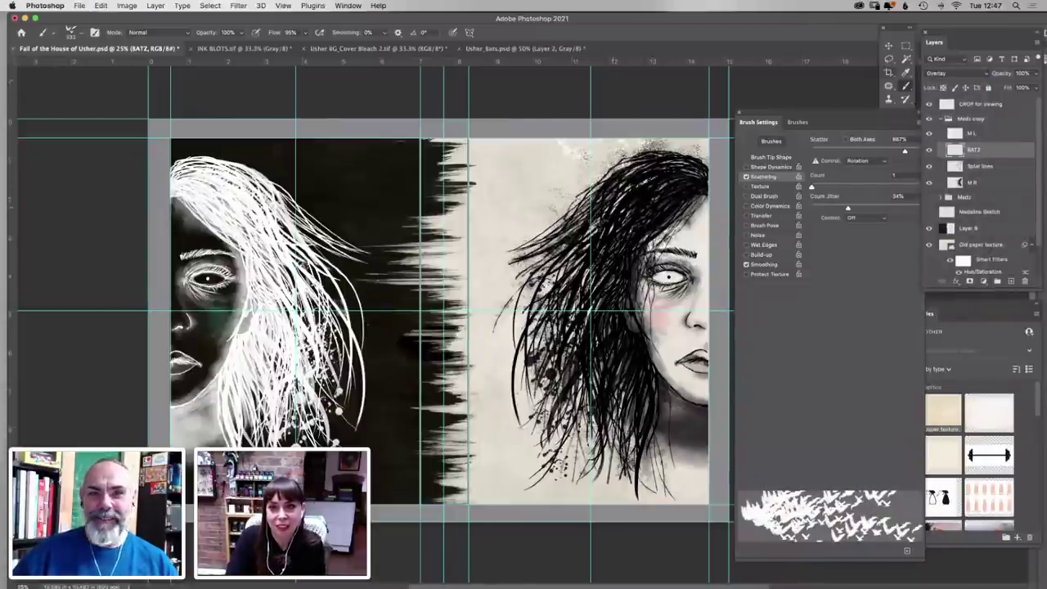
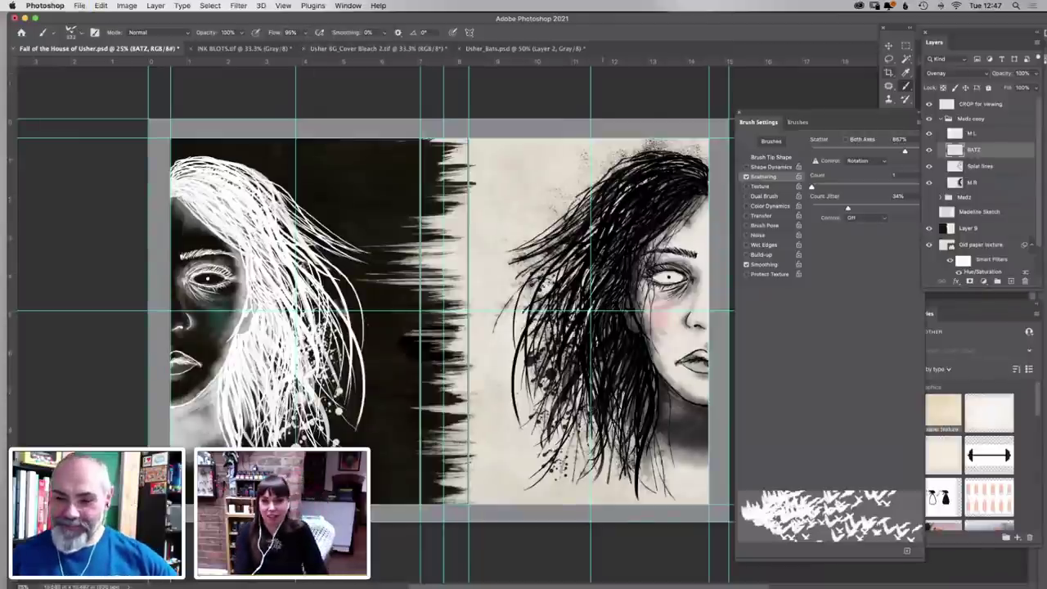
# Set the bat brush to 364 px and try white bats on the paper beside the right half-face's hair
pyautogui.rightClick(653, 173)
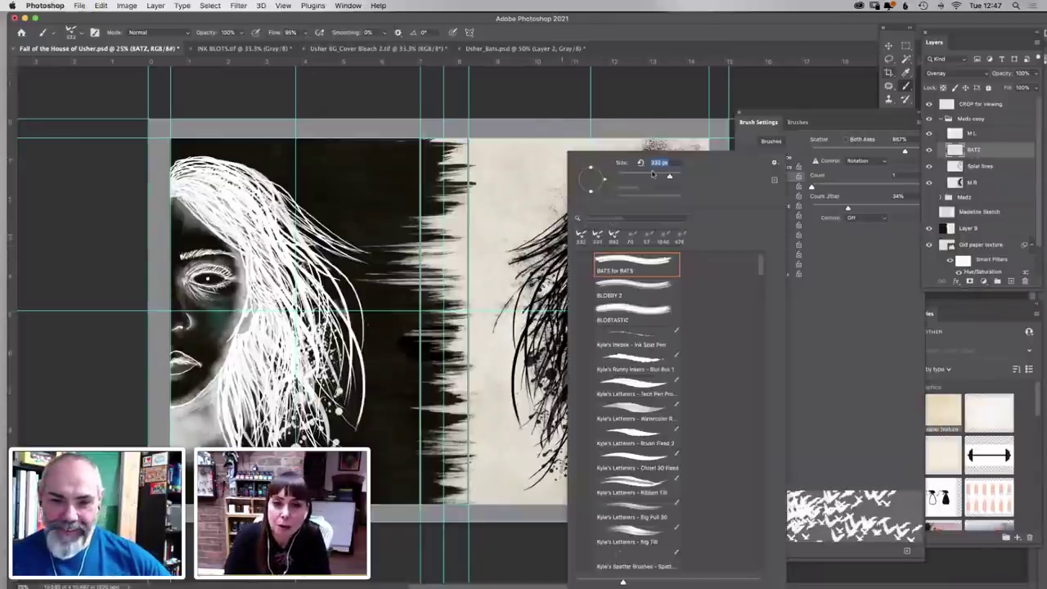
pyautogui.moveTo(670, 179); pyautogui.dragTo(668, 178)
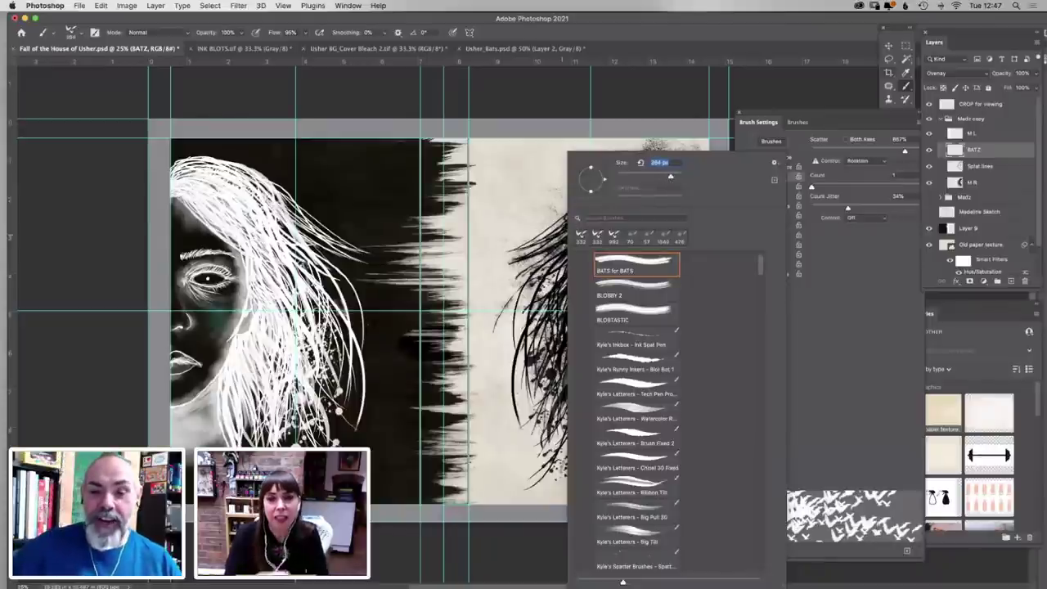
pyautogui.click(541, 233)
pyautogui.moveTo(573, 233); pyautogui.dragTo(582, 247)
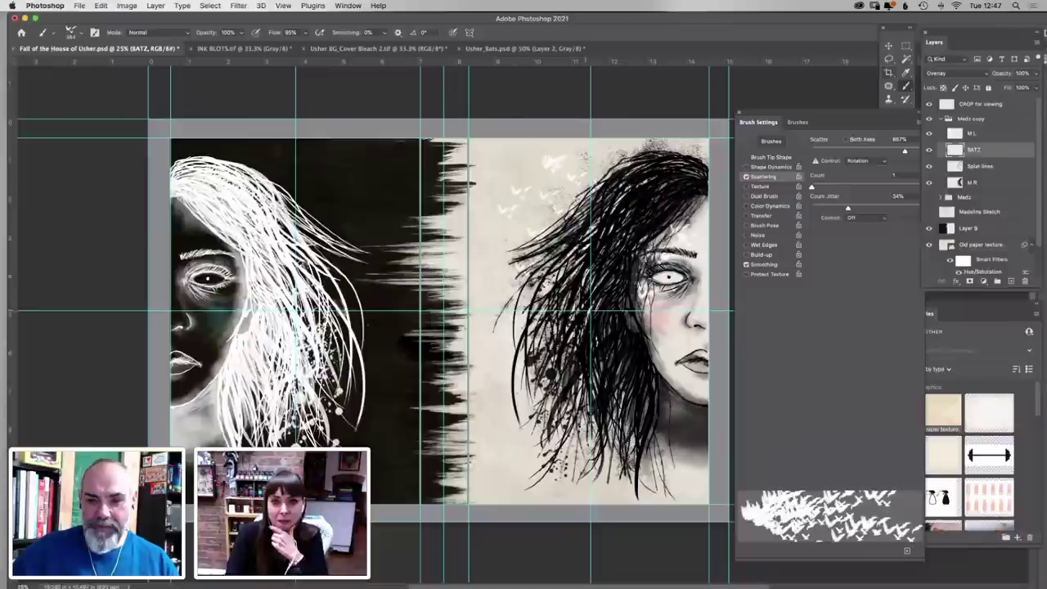
# Set the Scatter Control to Pen Pressure and test a 2120 px white bat on the paper beside the hair
pyautogui.click(865, 162)
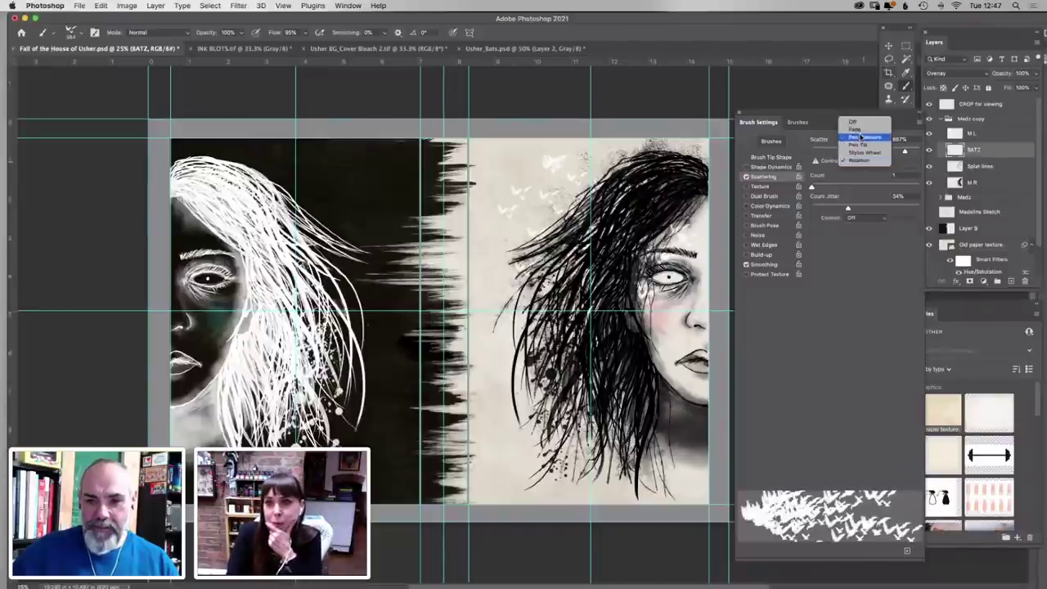
pyautogui.click(859, 134)
pyautogui.rightClick(538, 283)
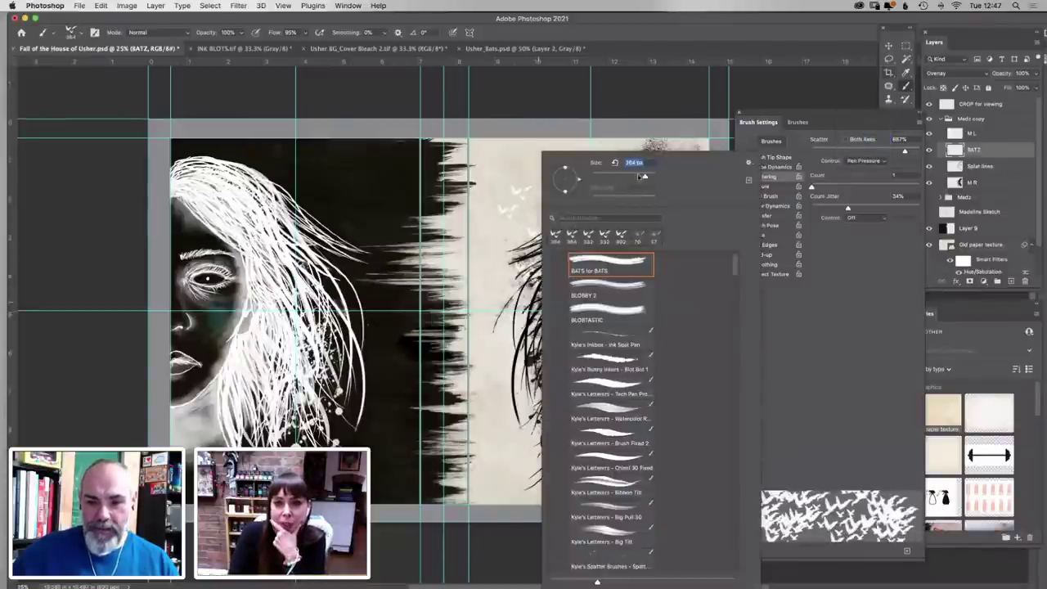
pyautogui.moveTo(645, 178); pyautogui.dragTo(652, 178)
pyautogui.click(496, 353)
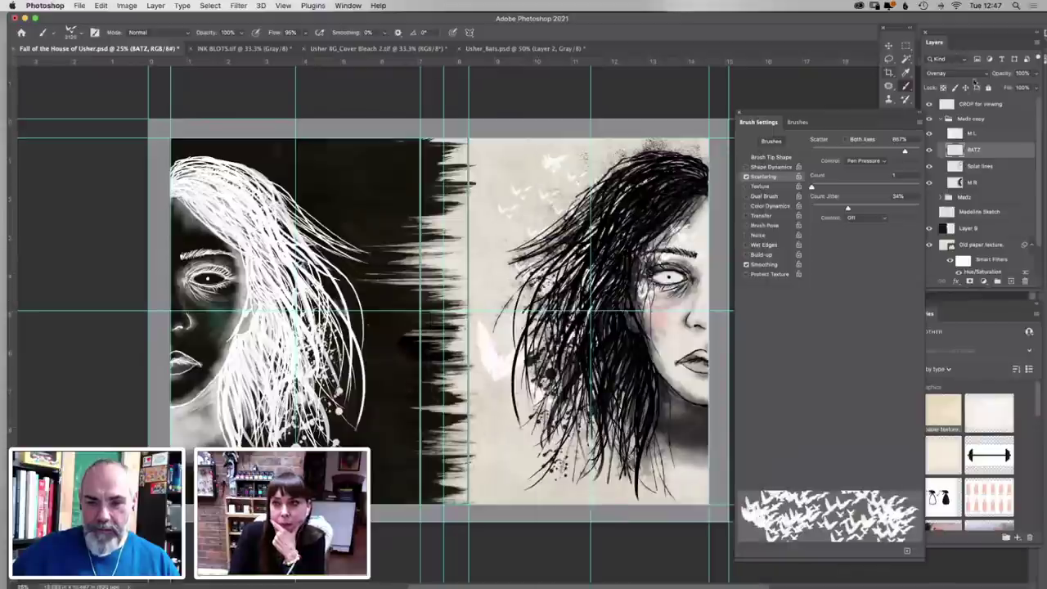
# Reduce the bat brush to 188 px, try smaller white bats over the right half-face's hair, and undo the test strokes
pyautogui.rightClick(516, 362)
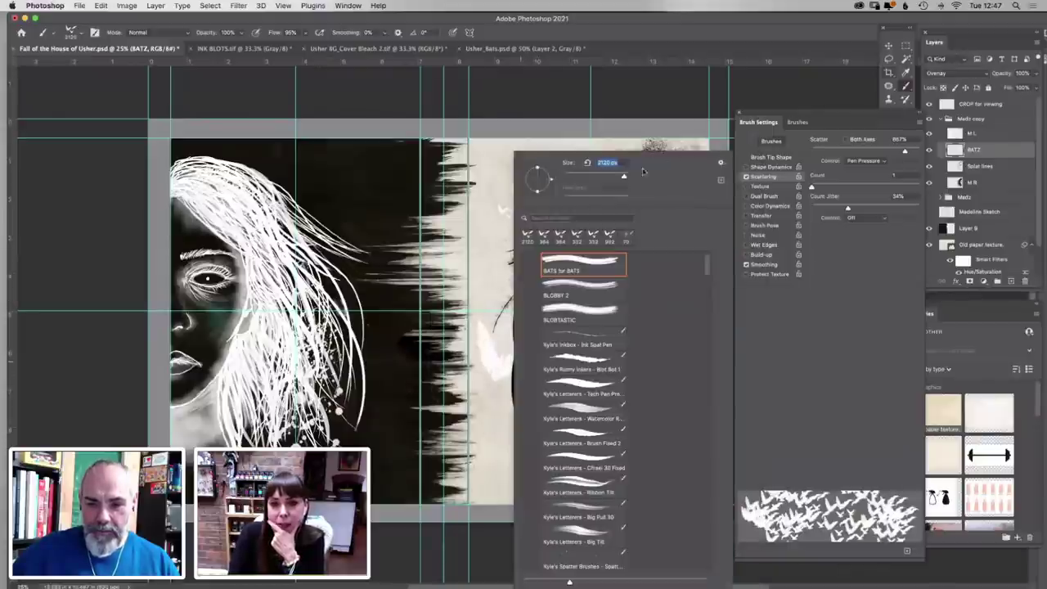
pyautogui.press('Return')
pyautogui.moveTo(566, 373)
pyautogui.mouseDown()
pyautogui.moveTo(567, 399)
pyautogui.moveTo(529, 448)
pyautogui.mouseUp()
pyautogui.press('super+z')
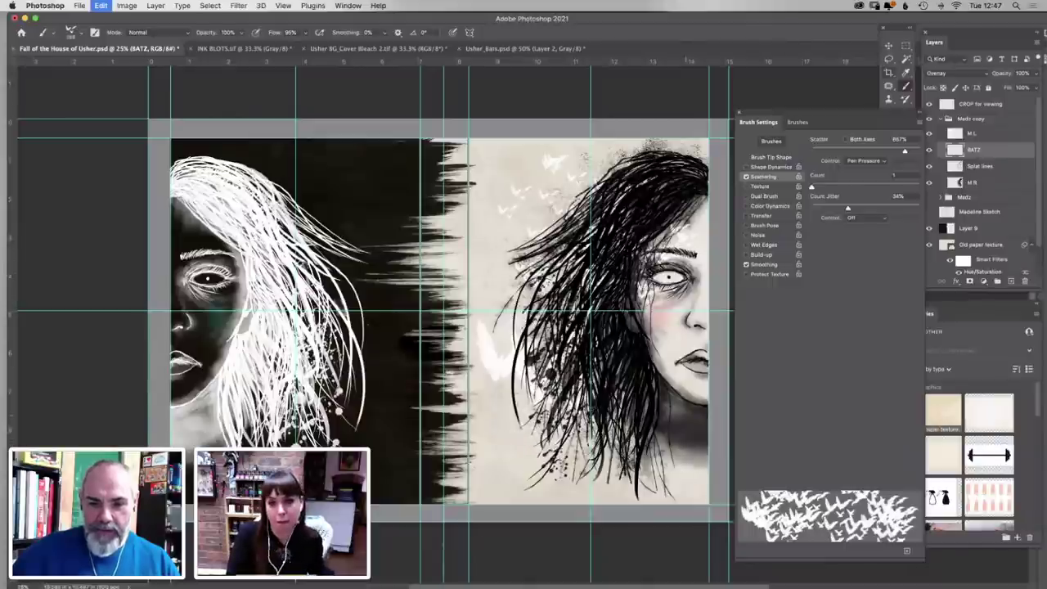
pyautogui.rightClick(563, 327)
pyautogui.press('Return')
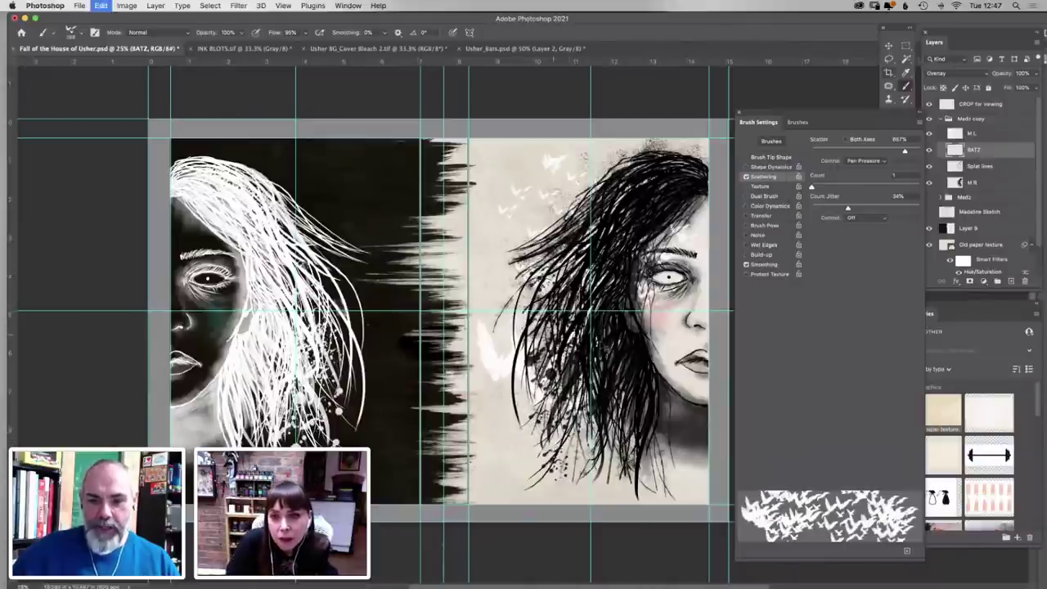
pyautogui.press('super+z')
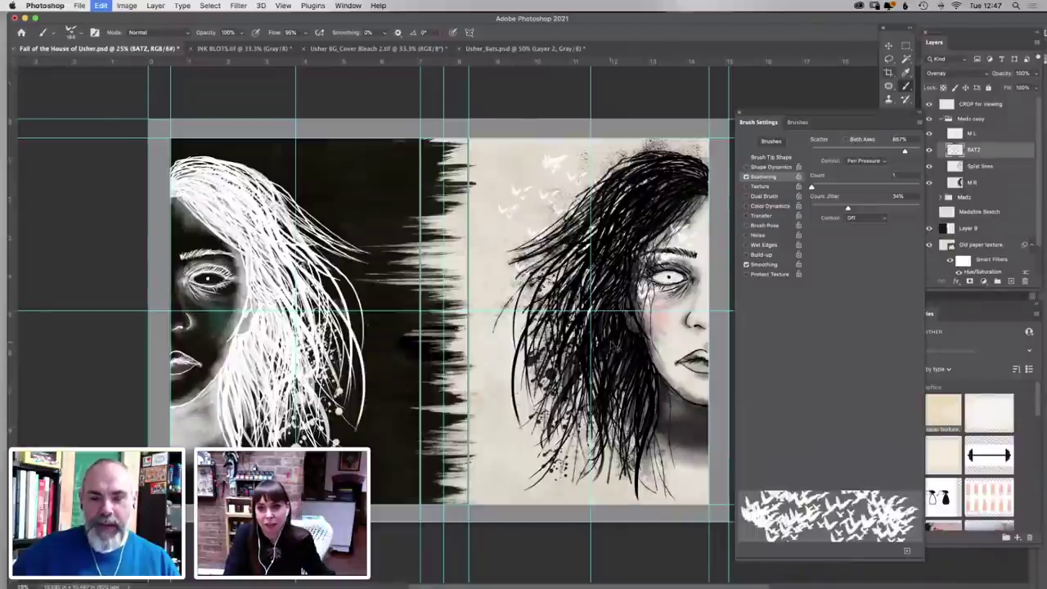
pyautogui.press('super+z')
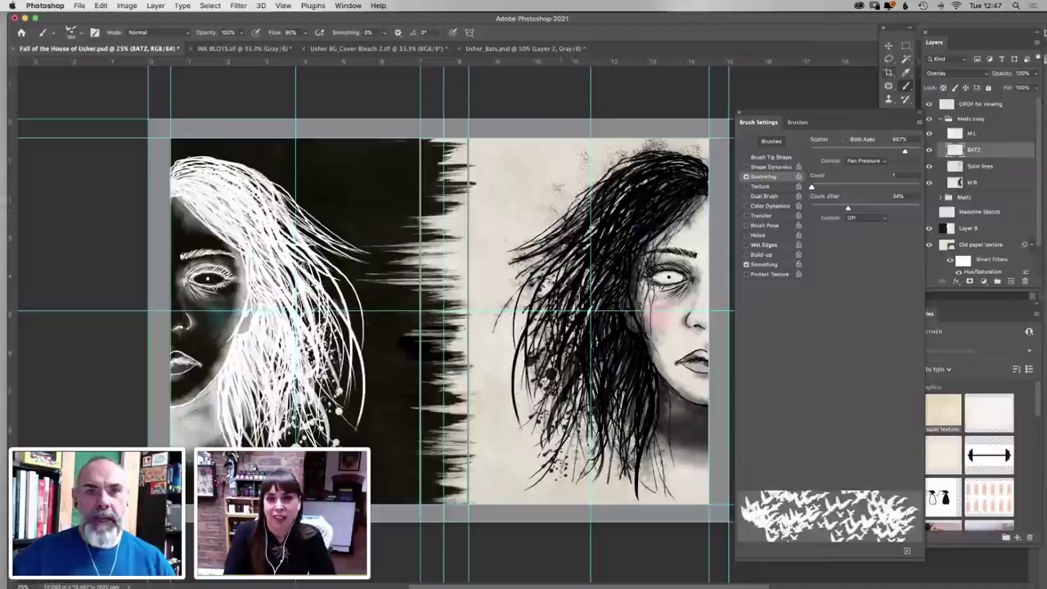
# Set the bat brush to 348 px and paint a few white bats at the outer tips of the right half-face's hair
pyautogui.rightClick(642, 184)
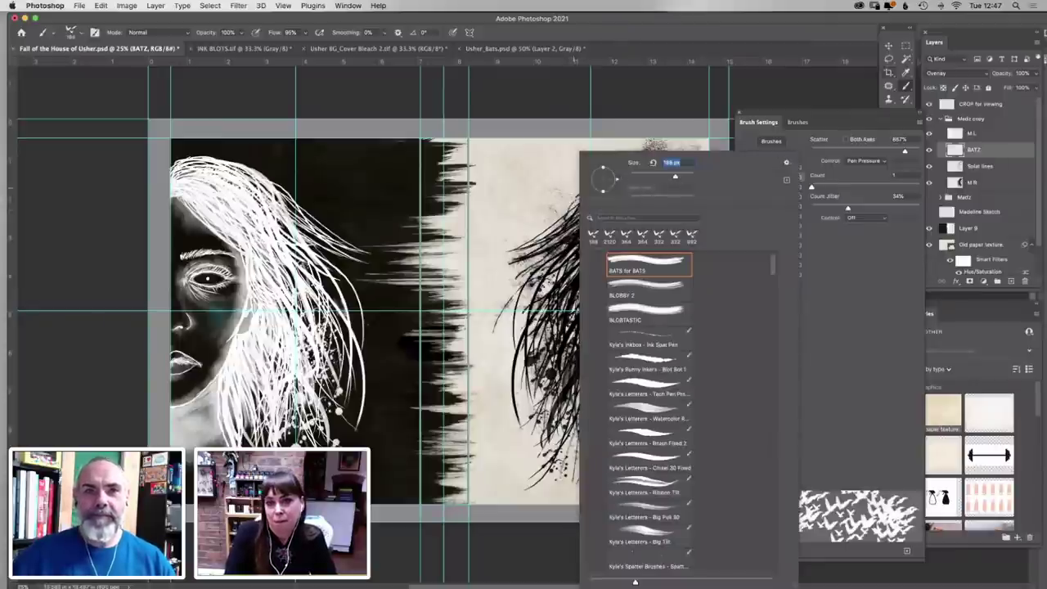
pyautogui.moveTo(698, 182); pyautogui.dragTo(674, 182)
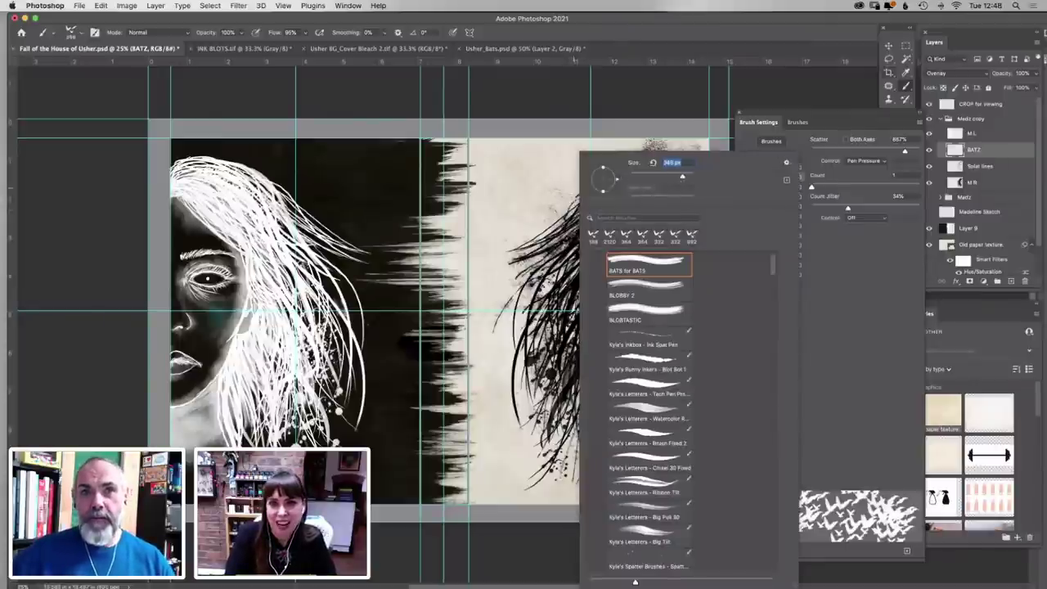
pyautogui.press('Return')
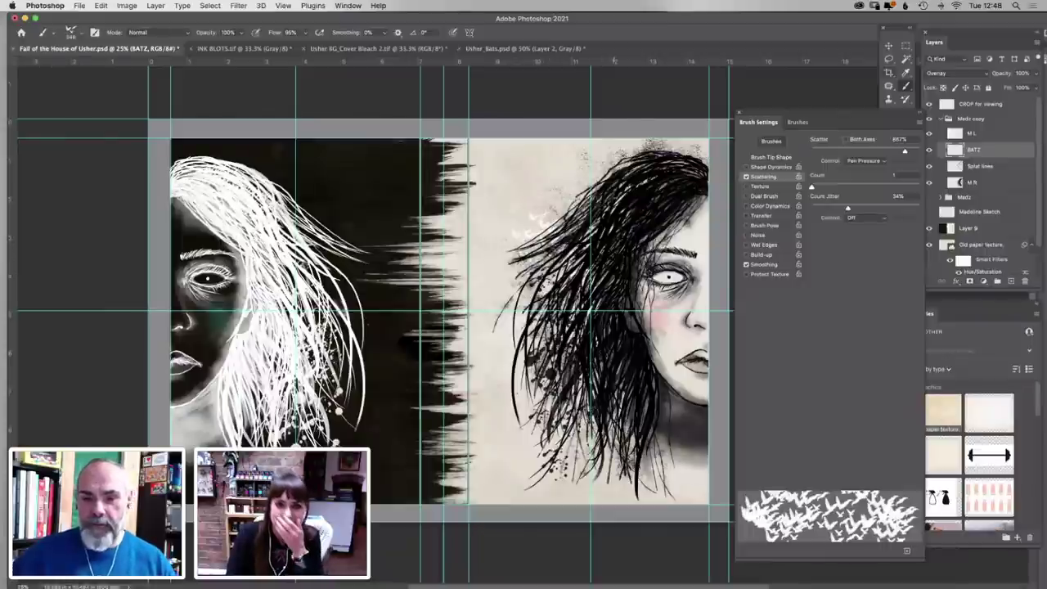
# Move the BATZ layer above the Madz copy group and add a new Normal-mode layer above it
pyautogui.moveTo(984, 152); pyautogui.dragTo(973, 115)
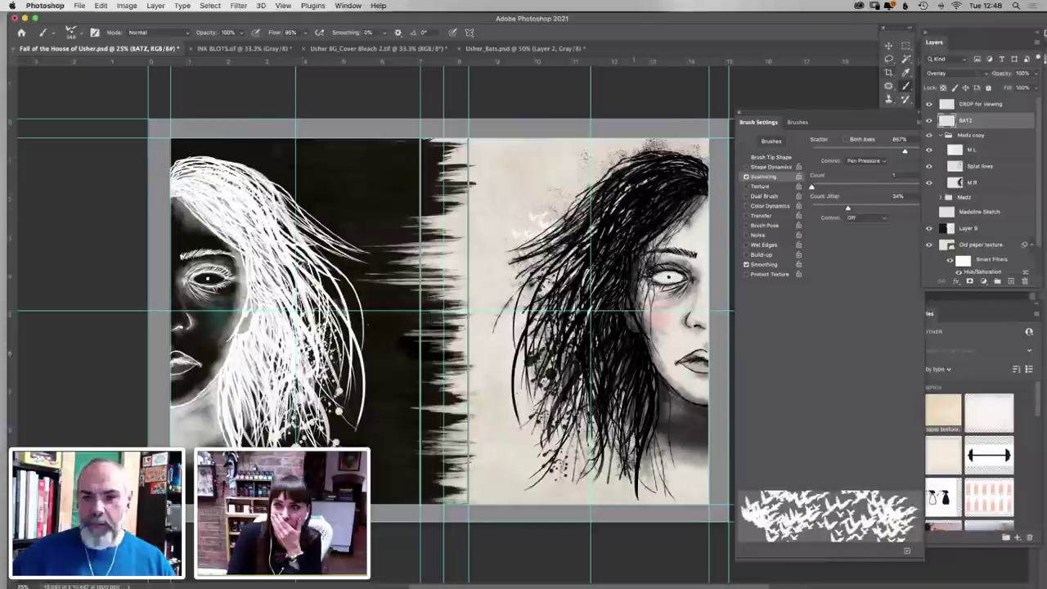
pyautogui.press('super+shift+alt+n')
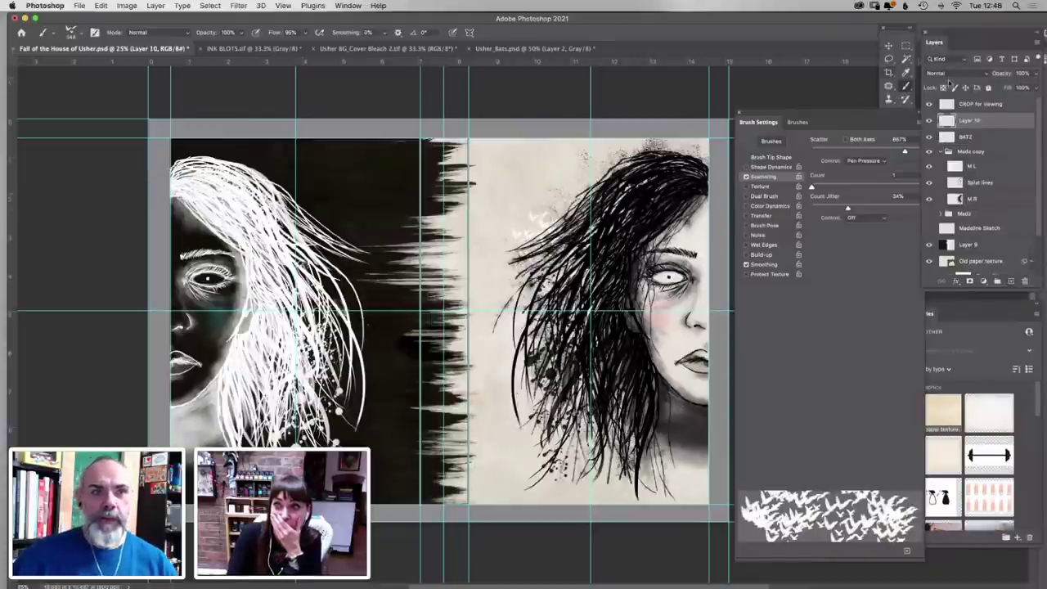
pyautogui.click(951, 74)
pyautogui.click(945, 72)
# Set the brush opacity to 50% and its size to 426 px, and paint white bats across the right half-face's hair and nearby paper
pyautogui.click(1032, 74)
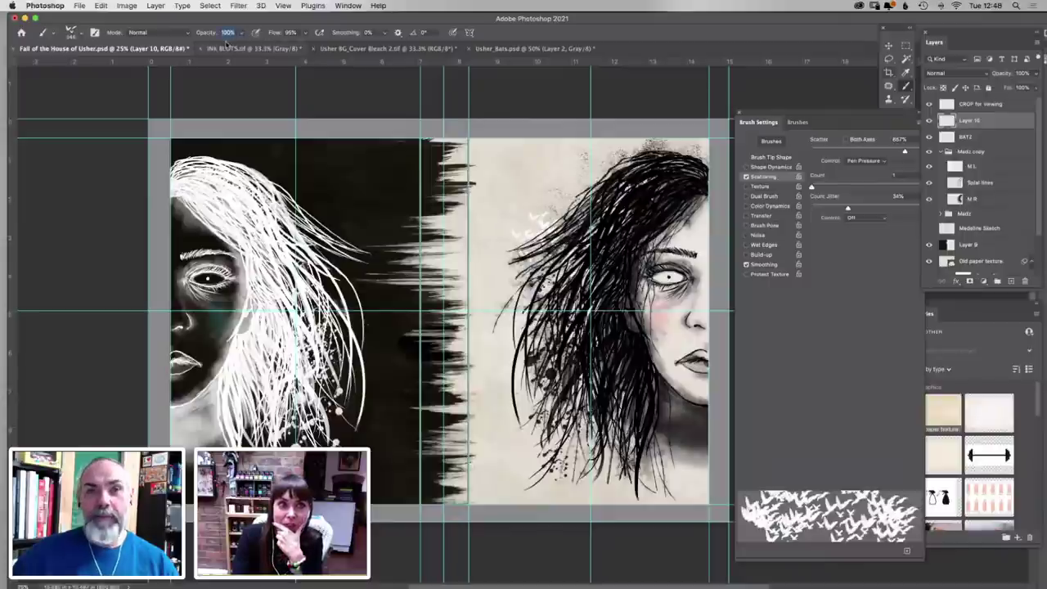
pyautogui.click(253, 49)
pyautogui.click(184, 48)
pyautogui.press('9')
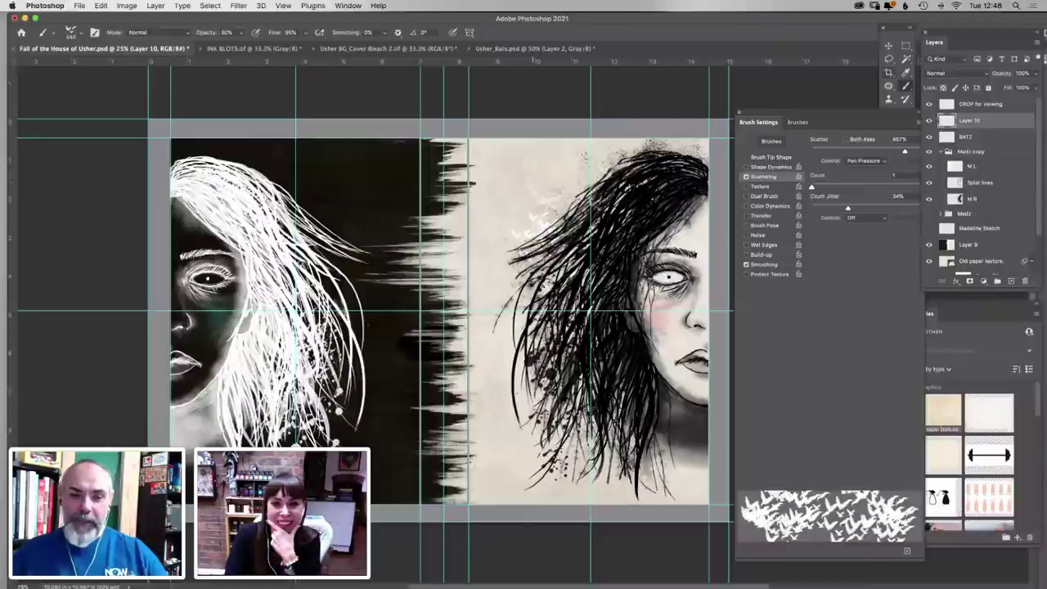
pyautogui.rightClick(564, 233)
pyautogui.moveTo(671, 177); pyautogui.dragTo(674, 177)
pyautogui.click(532, 321)
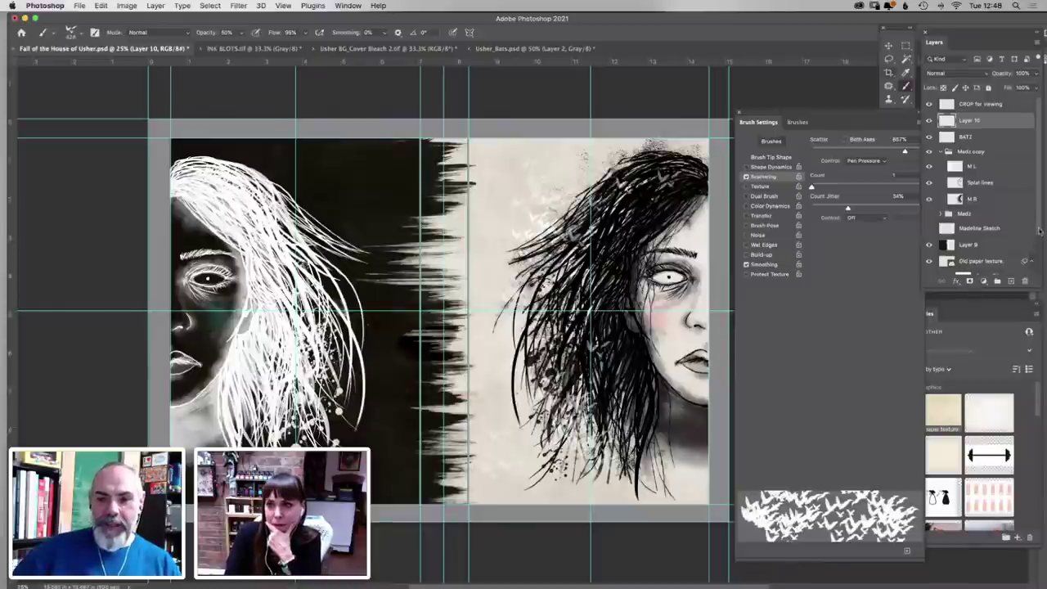
# Make black the foreground color, set the bat brush to 480 px, and paint translucent bats around the outer edges of the right half-face's hair
pyautogui.scroll(-3, 1038, 232)
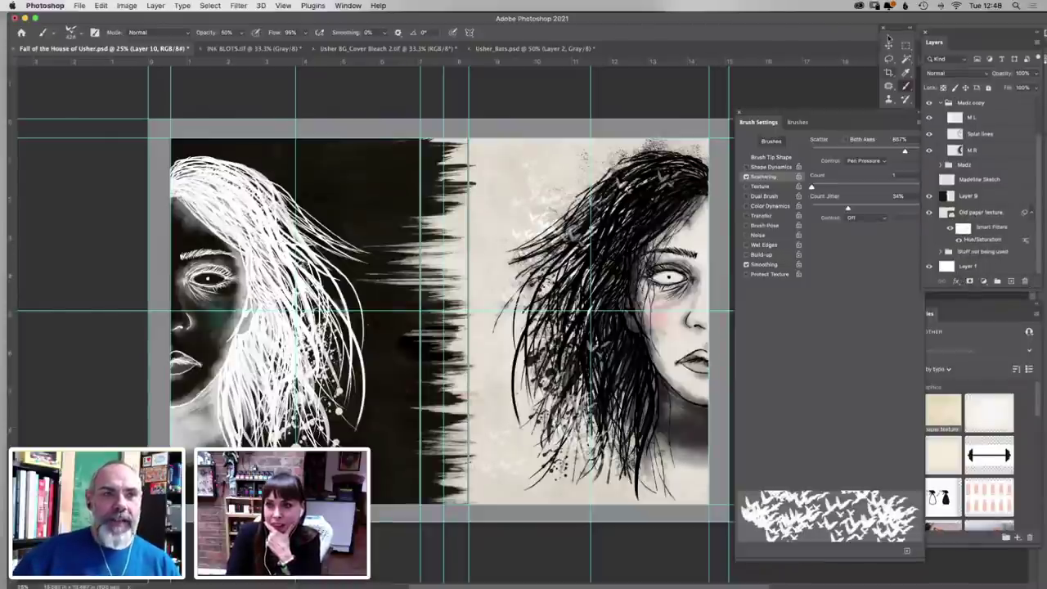
pyautogui.moveTo(896, 27); pyautogui.dragTo(893, 27)
pyautogui.press('x')
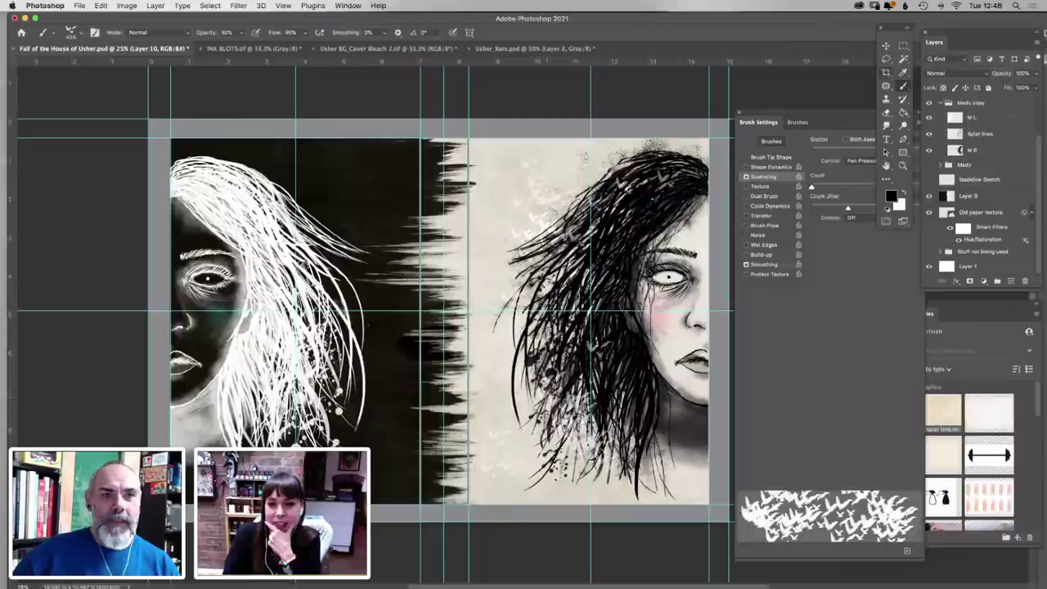
pyautogui.rightClick(562, 264)
pyautogui.press('Escape')
pyautogui.rightClick(645, 158)
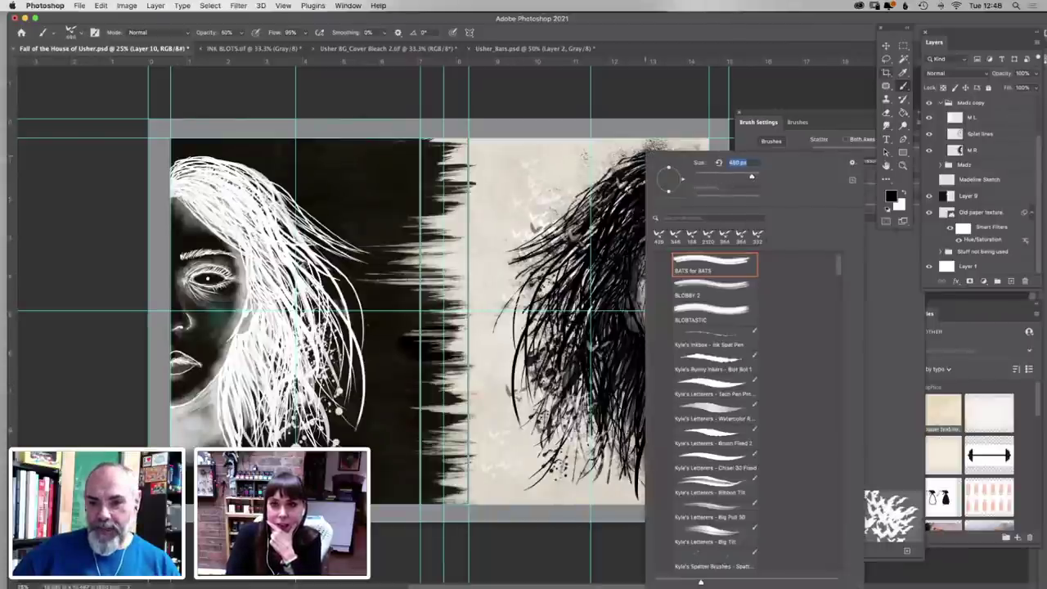
pyautogui.click(599, 190)
pyautogui.click(569, 199)
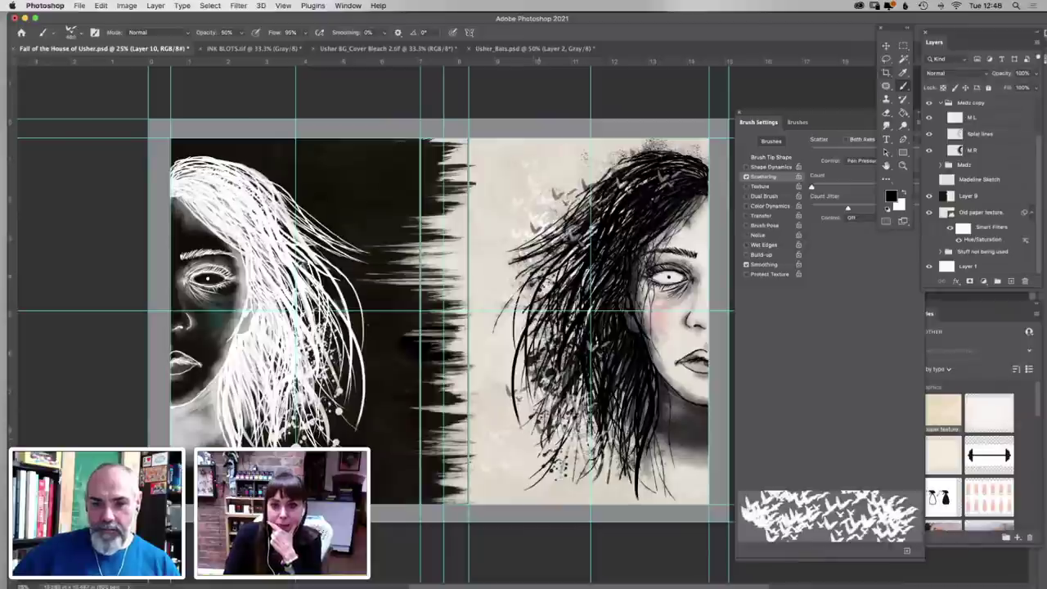
# Try a dense trail of dark bats from the lower hair down to the spine edge, and undo it
pyautogui.moveTo(552, 386); pyautogui.dragTo(446, 486)
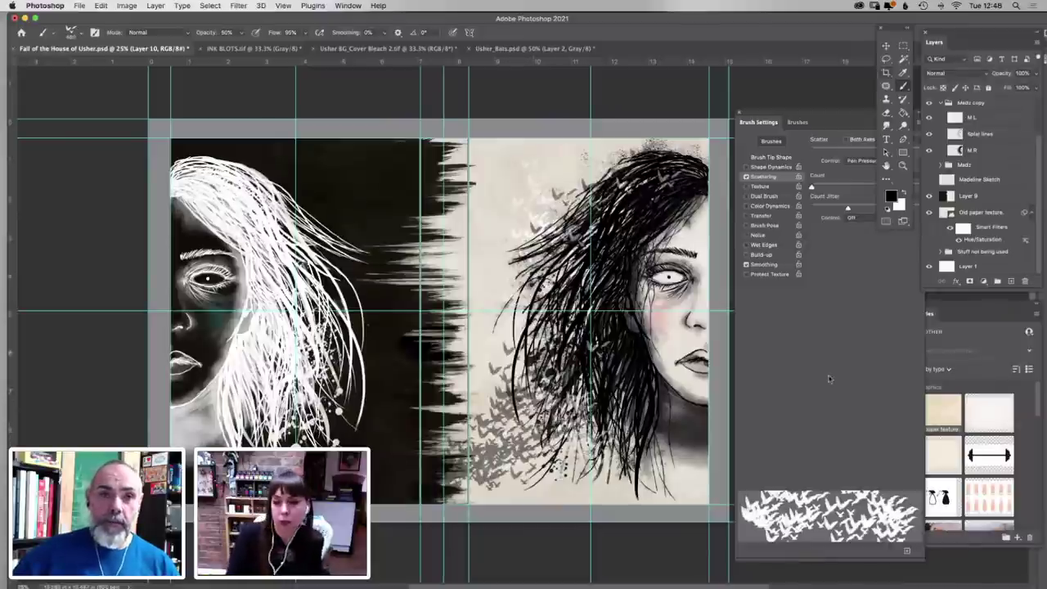
pyautogui.press('super+z')
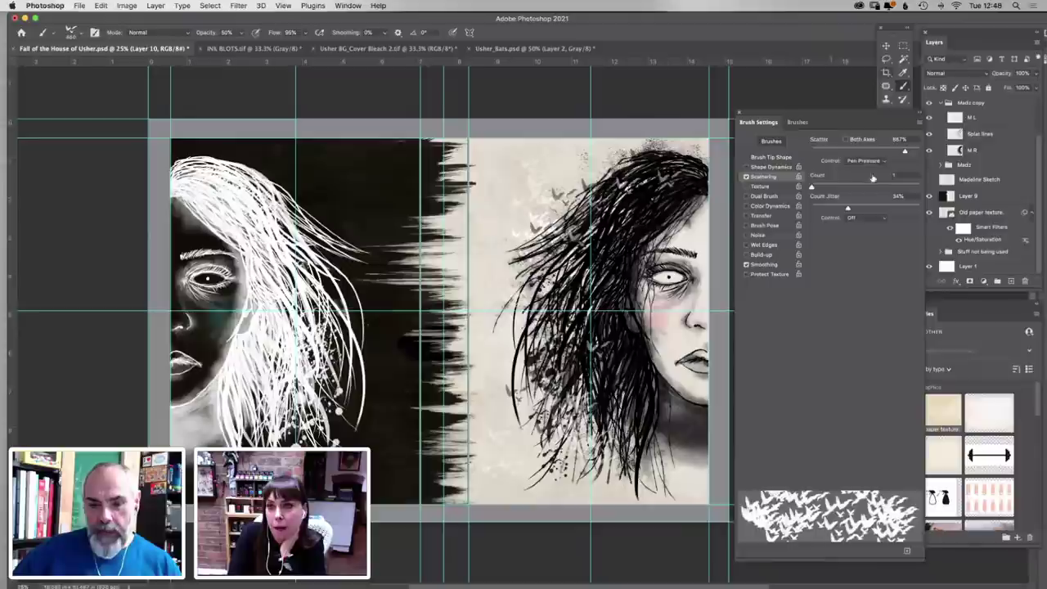
# Turn on Both Axes scattering for the bat brush and raise its Scatter to 1000%
pyautogui.click(845, 139)
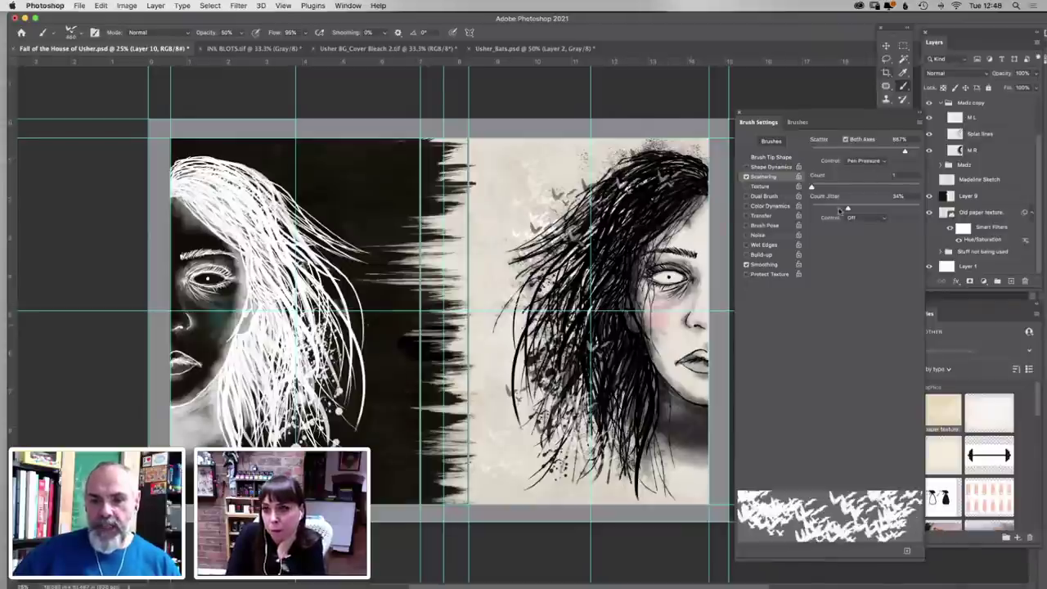
pyautogui.moveTo(908, 152)
pyautogui.mouseDown()
pyautogui.moveTo(836, 161)
pyautogui.moveTo(918, 152)
pyautogui.mouseUp()
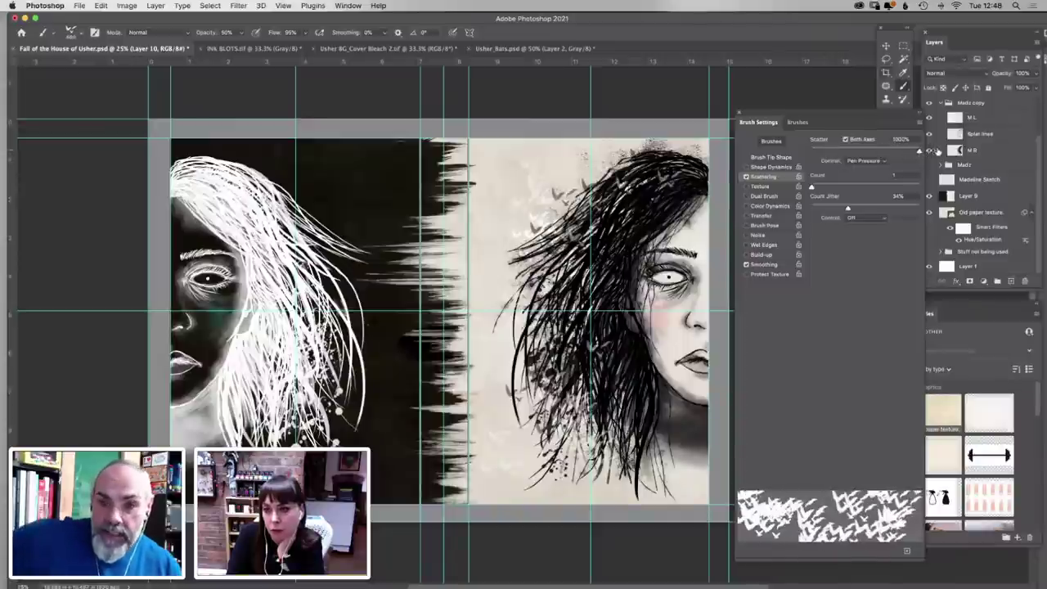
# Try the more widely scattered dark bats around the lower and upper hair edges, and undo the strokes
pyautogui.moveTo(549, 402); pyautogui.dragTo(507, 395)
pyautogui.moveTo(533, 478)
pyautogui.mouseDown()
pyautogui.moveTo(524, 474)
pyautogui.moveTo(552, 493)
pyautogui.mouseUp()
pyautogui.moveTo(589, 220); pyautogui.dragTo(571, 202)
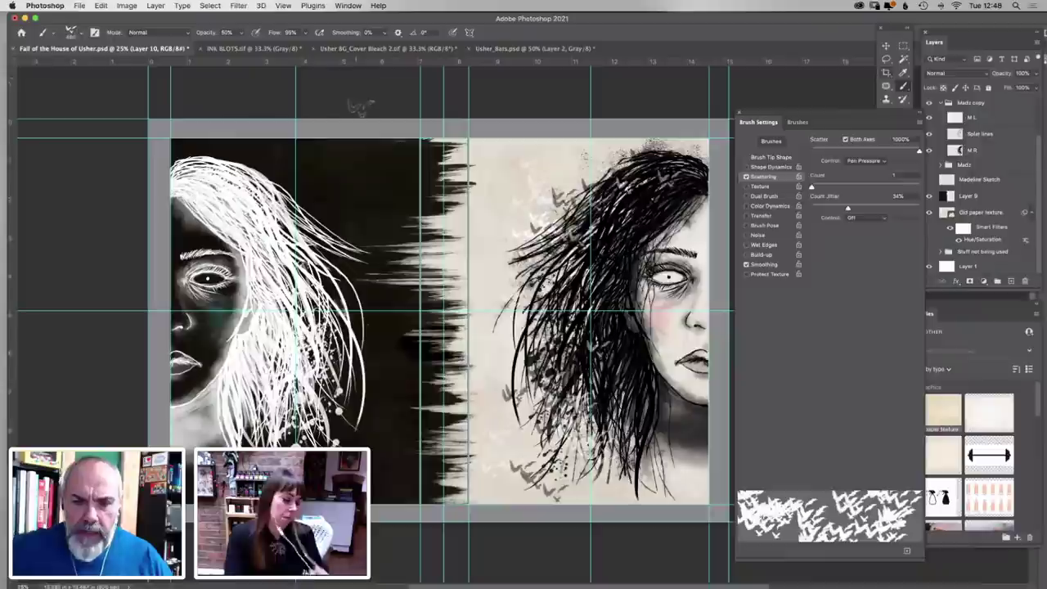
pyautogui.press('super+z')
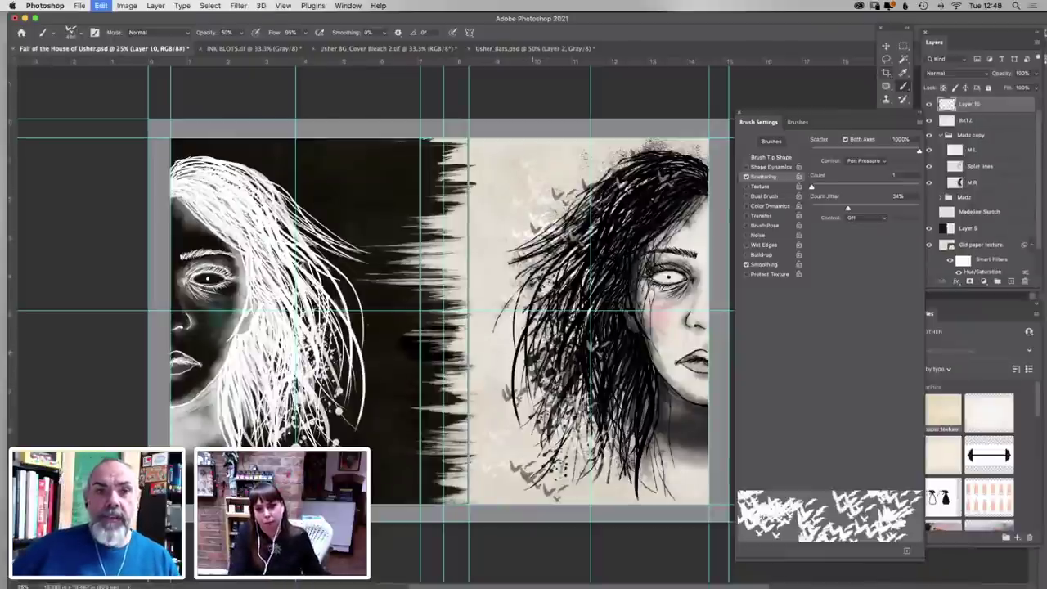
pyautogui.press('super+z')
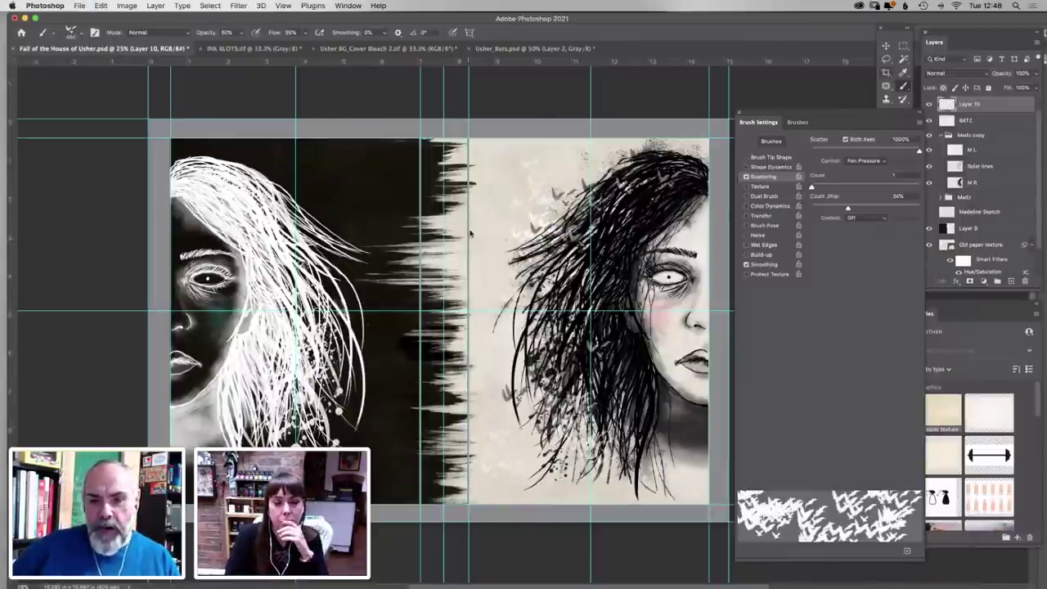
# On the BATZ layer, set the bat brush to 87% opacity and 2120 px, and paint large faint white bats across the cover
pyautogui.rightClick(479, 229)
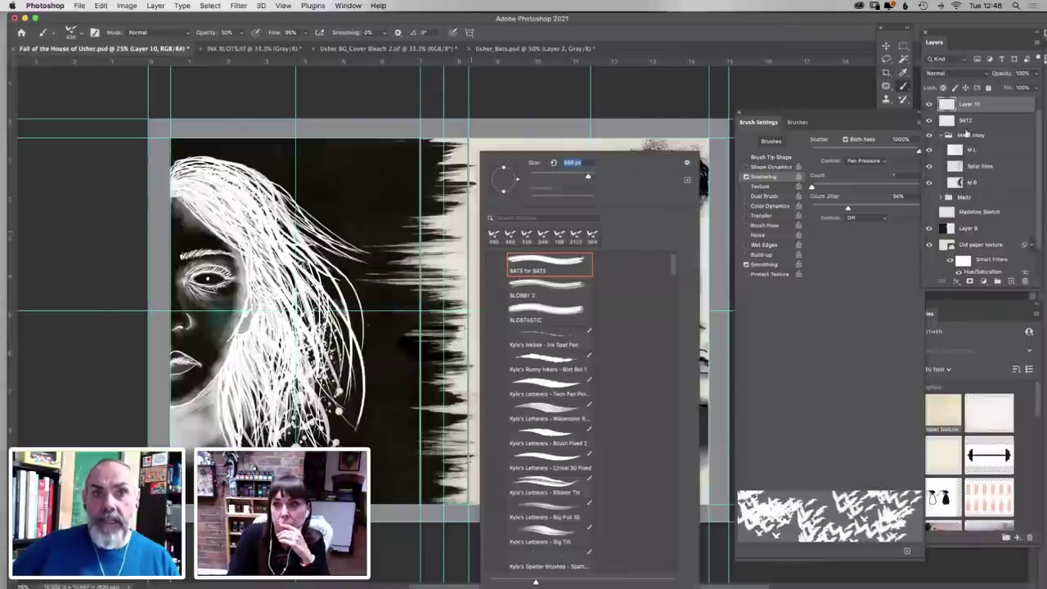
pyautogui.click(968, 122)
pyautogui.click(969, 121)
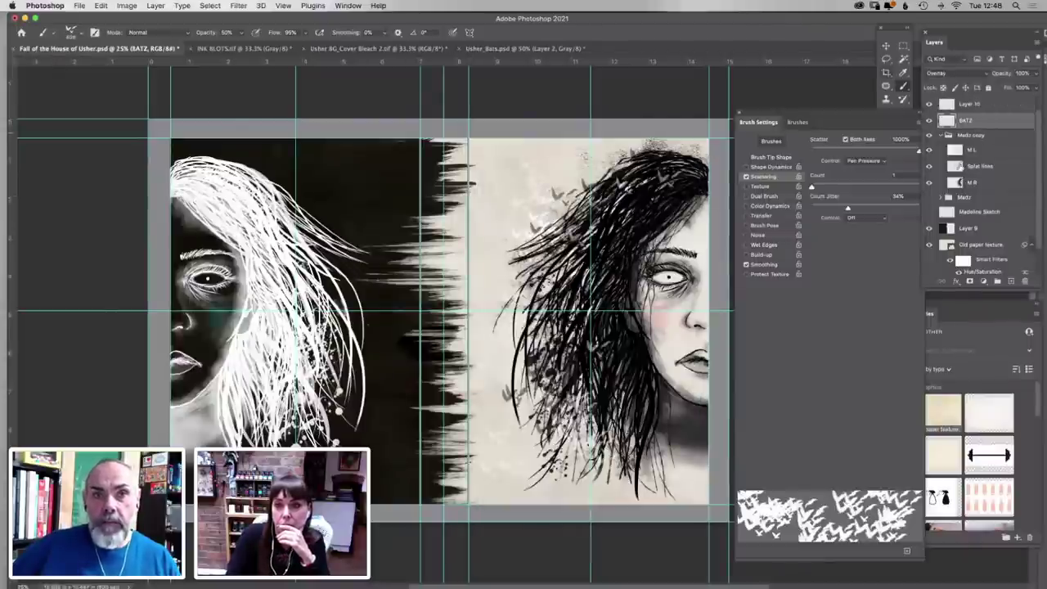
pyautogui.click(896, 40)
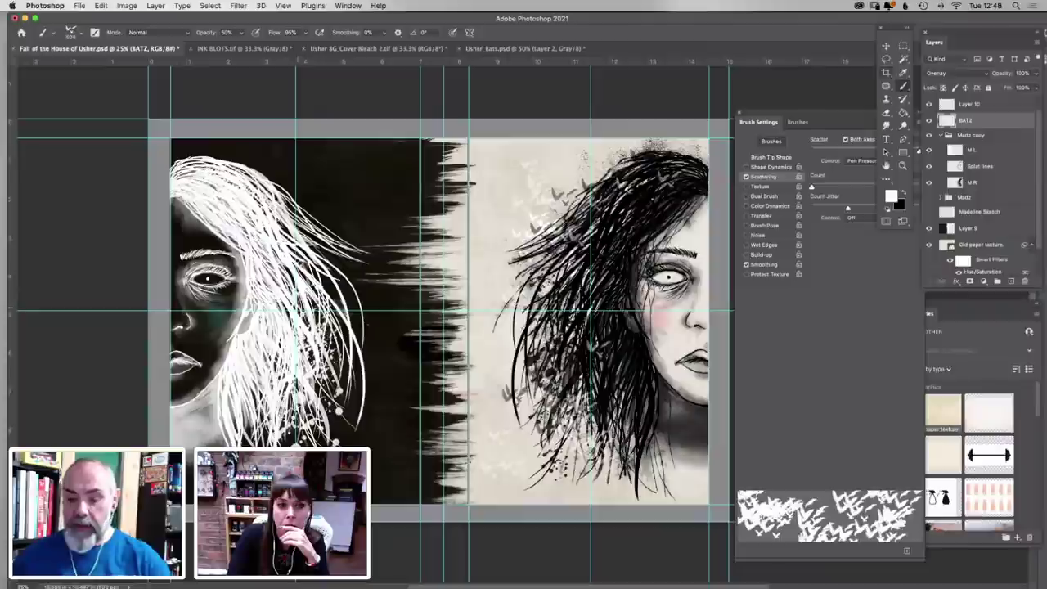
pyautogui.click(348, 217)
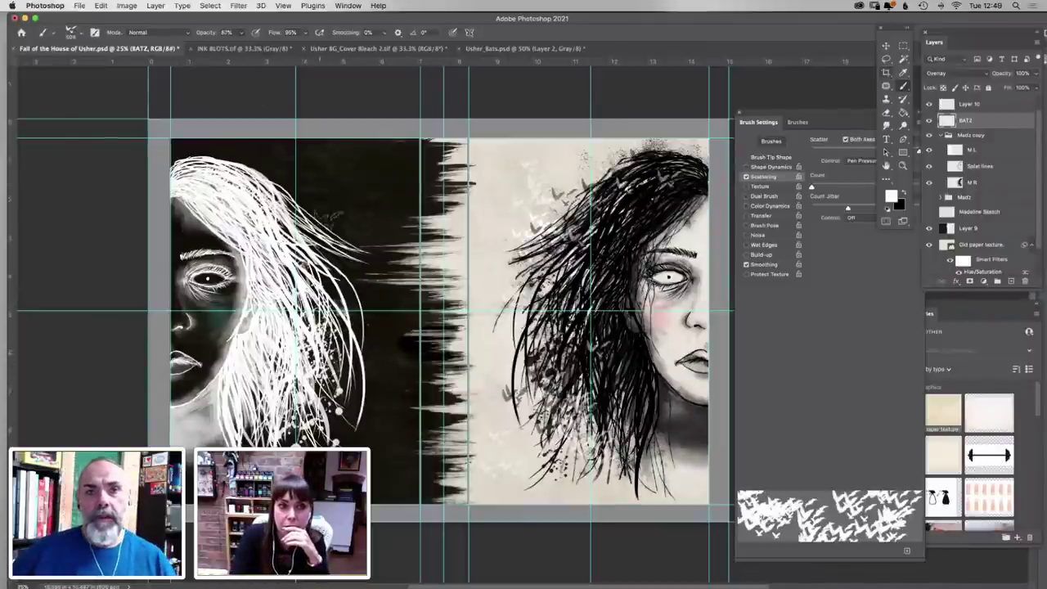
pyautogui.press('8')
pyautogui.press('7')
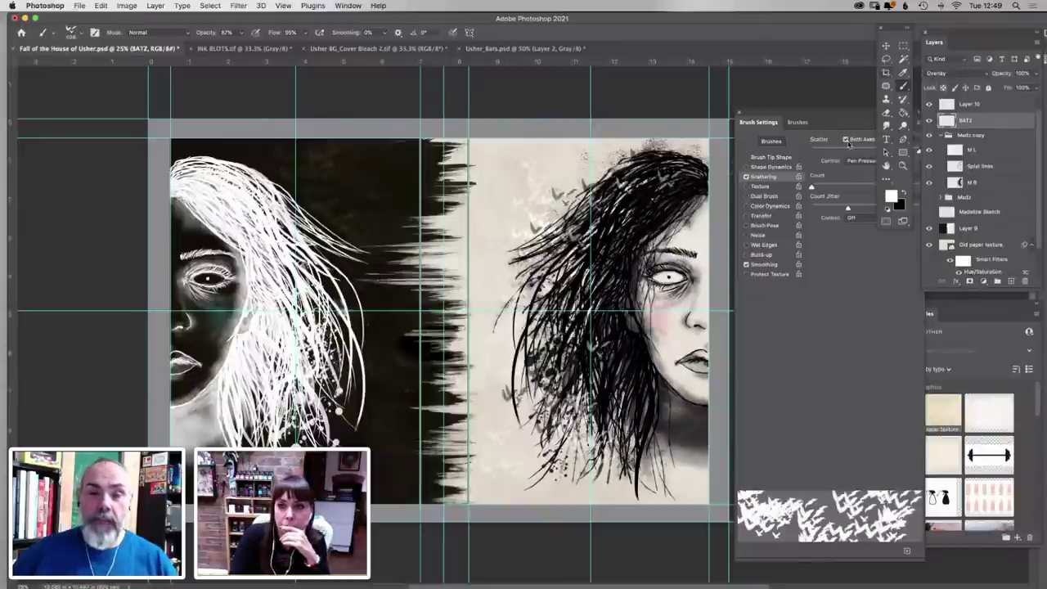
pyautogui.rightClick(453, 175)
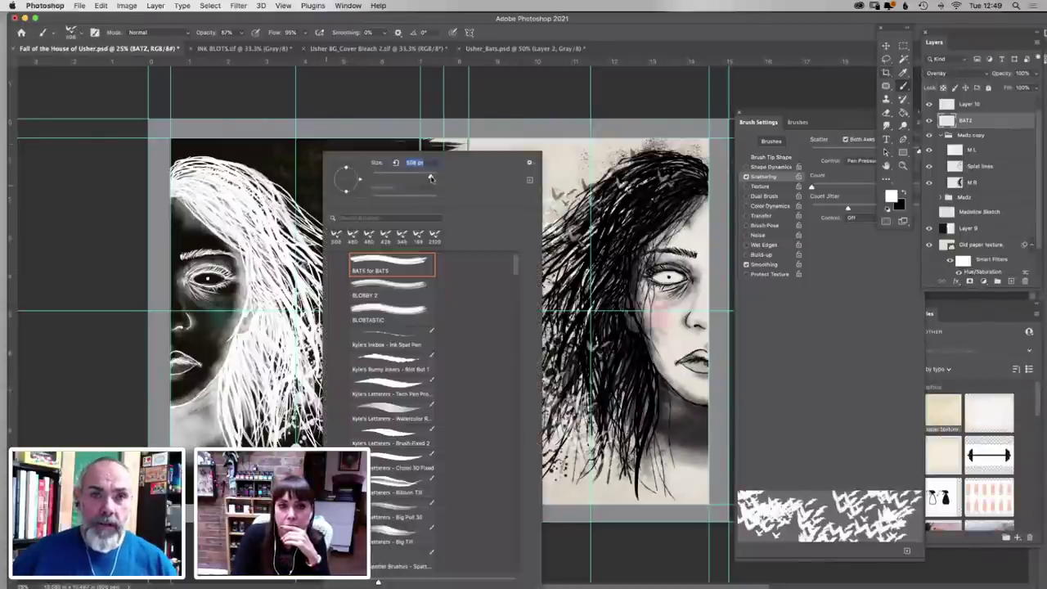
pyautogui.press('Escape')
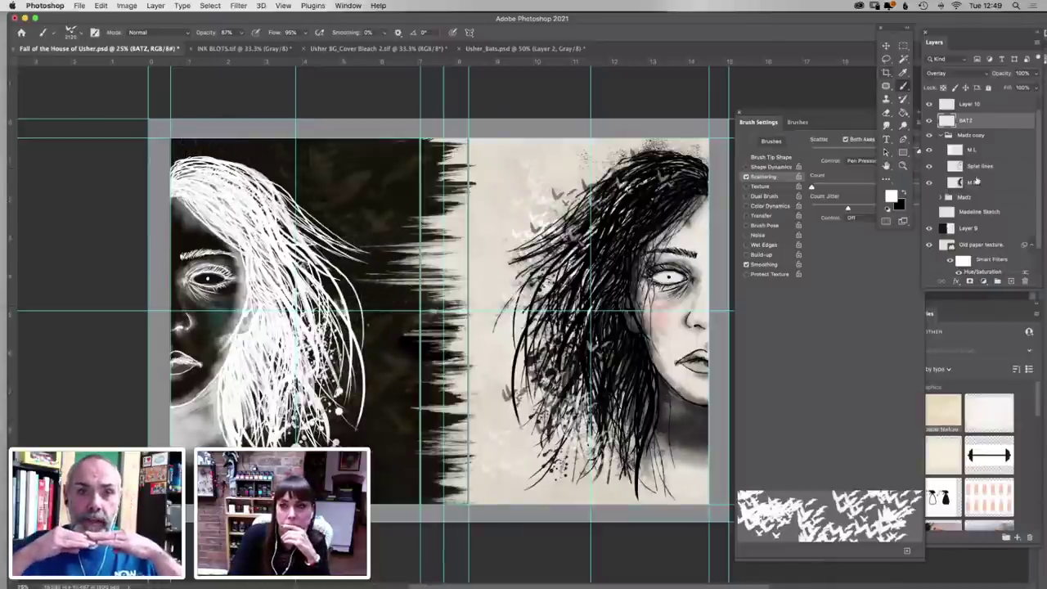
# Add a layer above BATZ and name it Splats on reverse
pyautogui.click(1012, 281)
pyautogui.write('Splats on reverse')
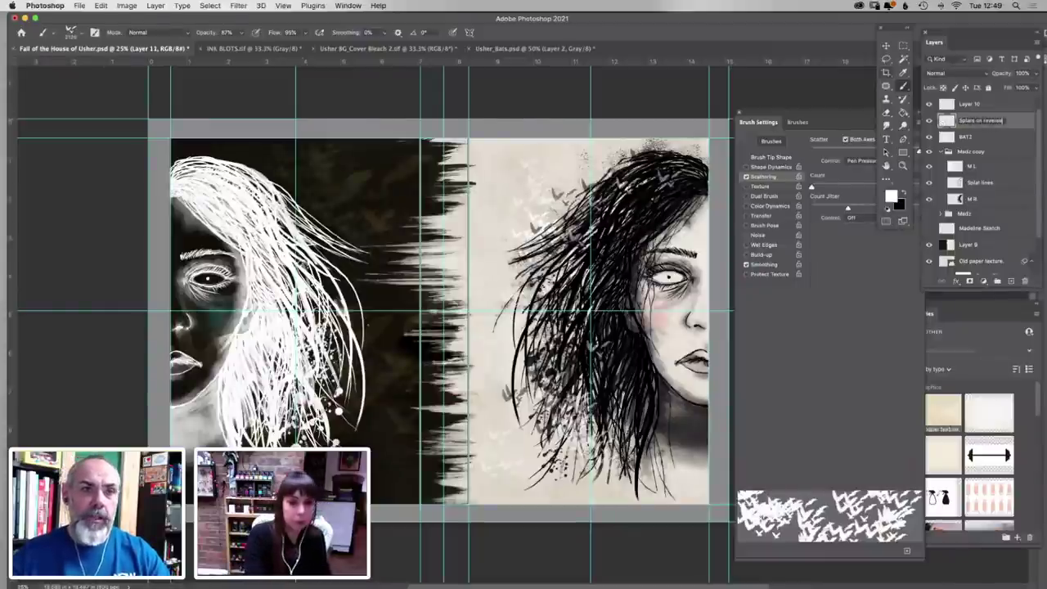
pyautogui.press('Return')
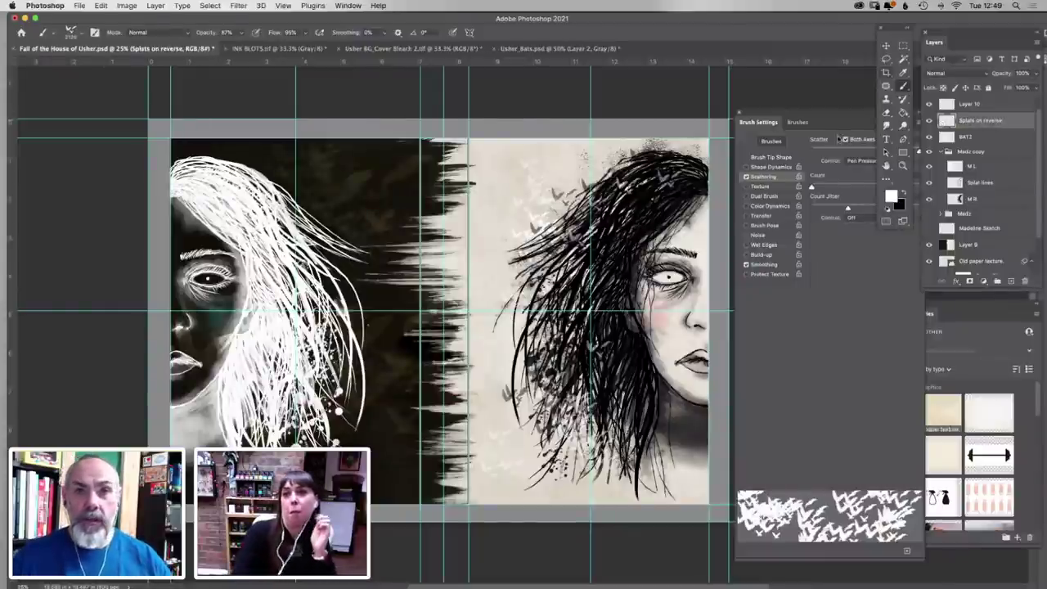
# Choose the Kyle's Spatter Brushes - Spatter Bot brush, enlarge it to 332 px, and paint white splats along the left half-face's hair
pyautogui.click(798, 122)
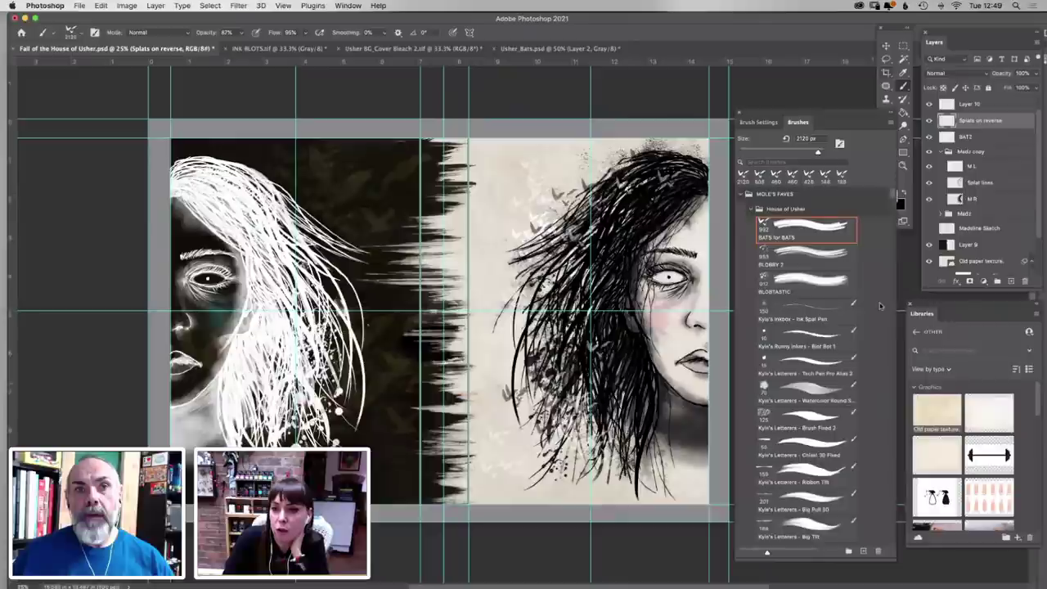
pyautogui.scroll(-10, 819, 311)
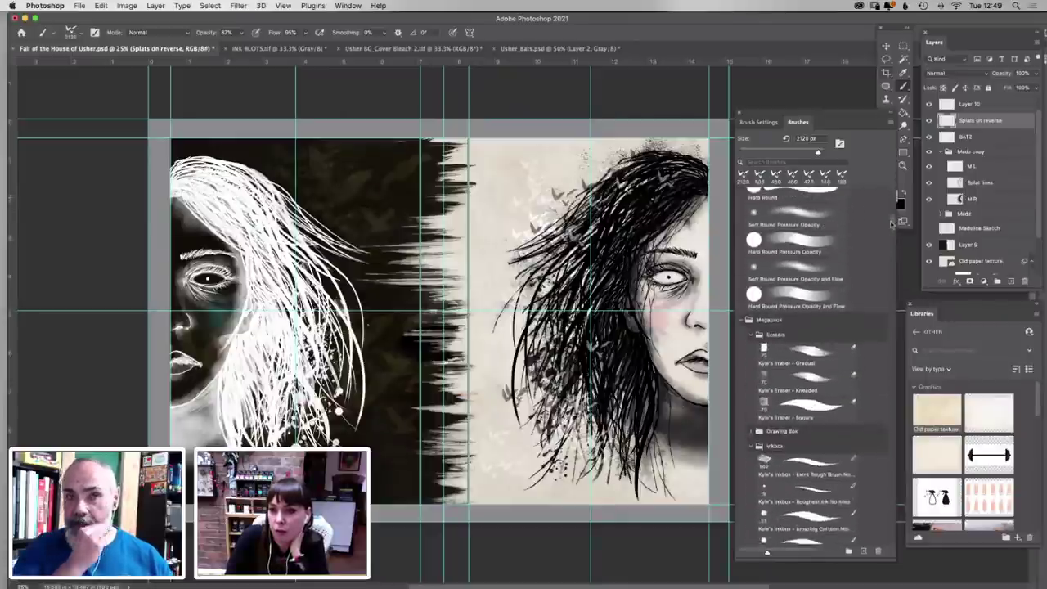
pyautogui.click(808, 280)
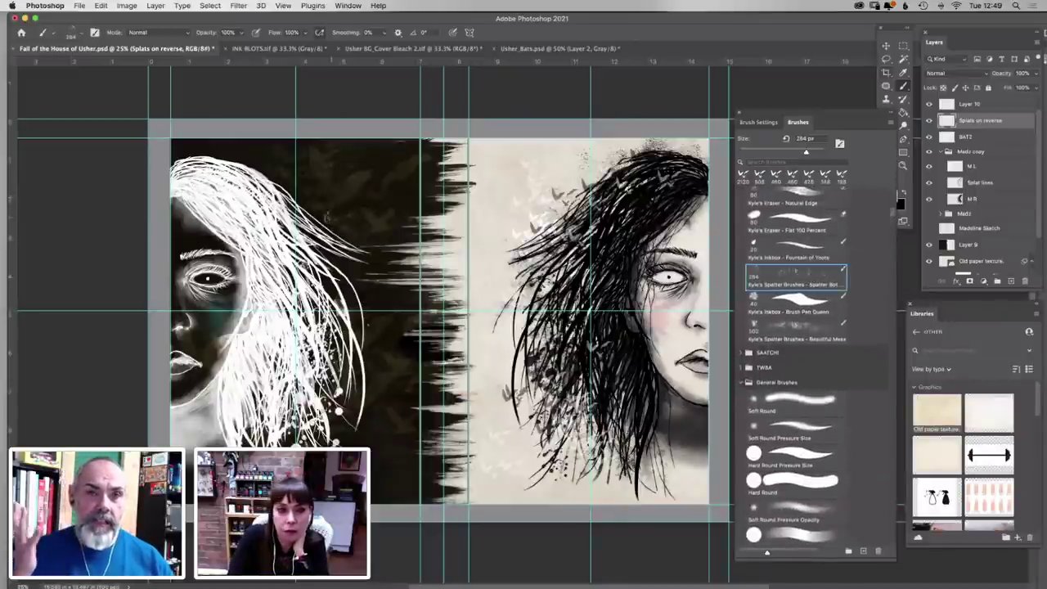
pyautogui.rightClick(394, 198)
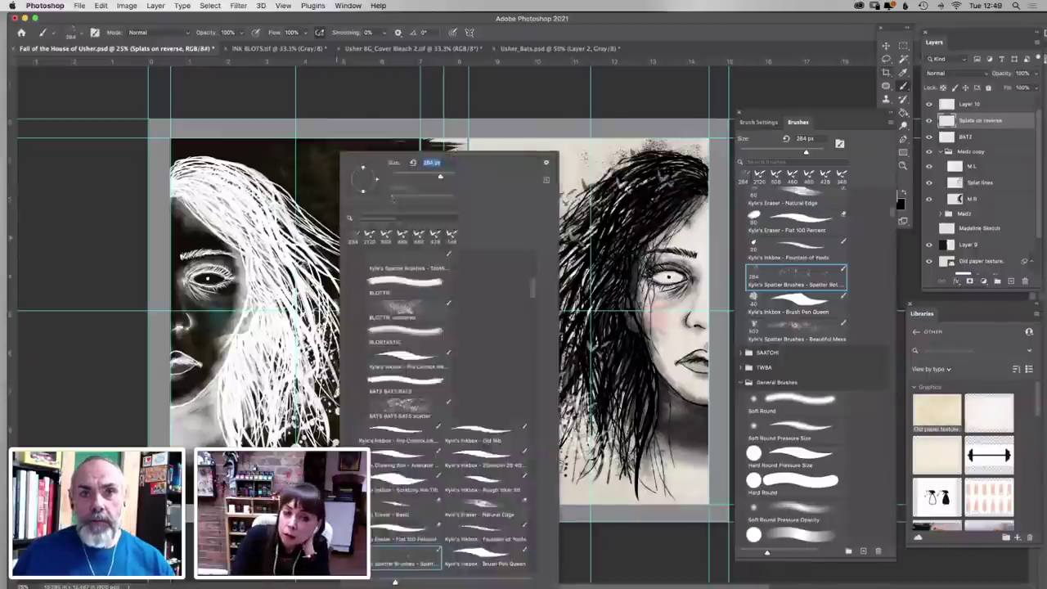
pyautogui.moveTo(443, 176); pyautogui.dragTo(446, 177)
pyautogui.moveTo(255, 160); pyautogui.dragTo(301, 205)
pyautogui.rightClick(299, 220)
pyautogui.moveTo(295, 293); pyautogui.dragTo(333, 401)
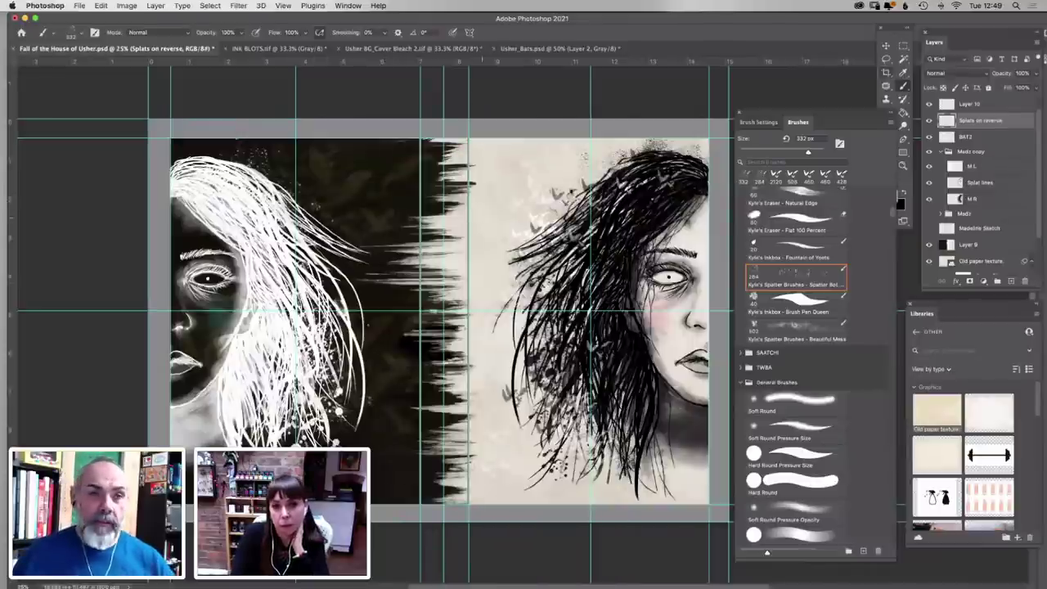
# Enlarge the spatter brush to 476 px and add white splats at the lower ends and crown of the left half-face's hair
pyautogui.rightClick(482, 217)
pyautogui.moveTo(592, 178); pyautogui.dragTo(598, 177)
pyautogui.moveTo(303, 339); pyautogui.dragTo(335, 396)
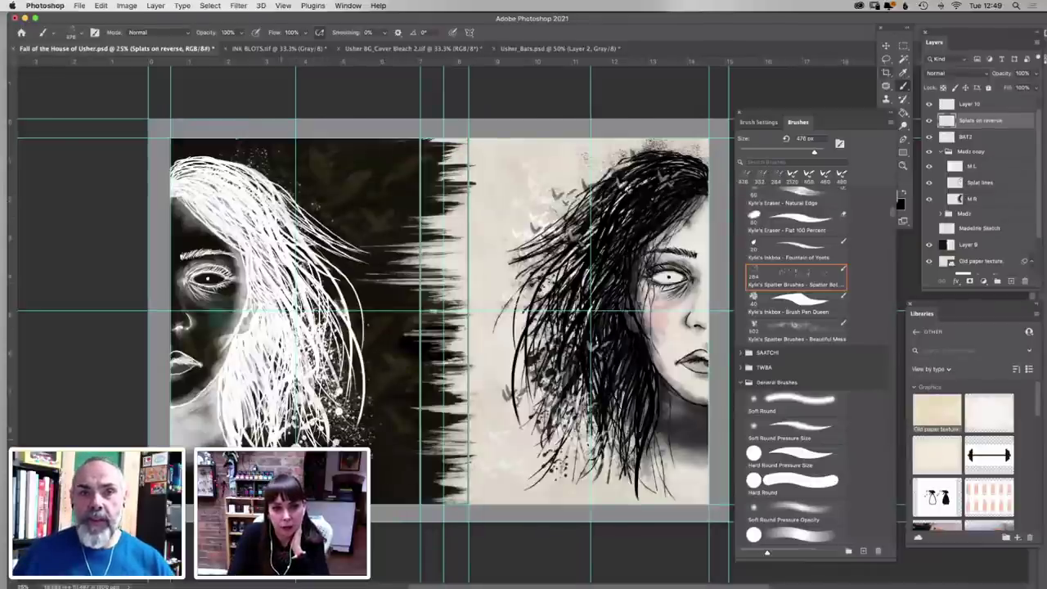
pyautogui.moveTo(179, 166); pyautogui.dragTo(203, 163)
pyautogui.moveTo(282, 425); pyautogui.dragTo(276, 438)
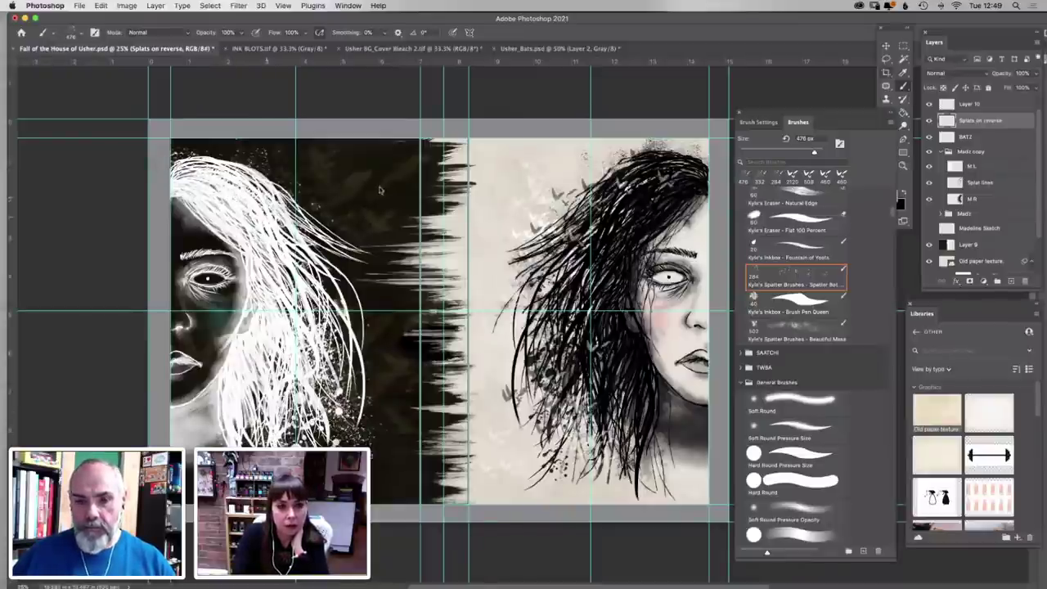
# Try large white splats over the dark half of the cover with the spatter brush at 1400 px, and undo them
pyautogui.rightClick(382, 189)
pyautogui.write('1400')
pyautogui.press('Return')
pyautogui.click(382, 188)
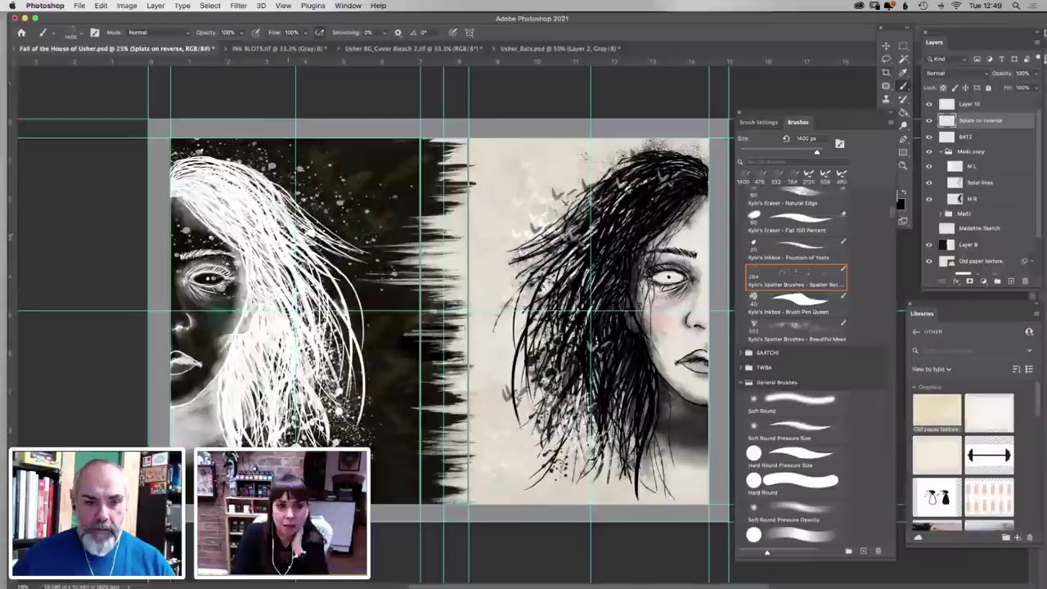
pyautogui.press('super+z')
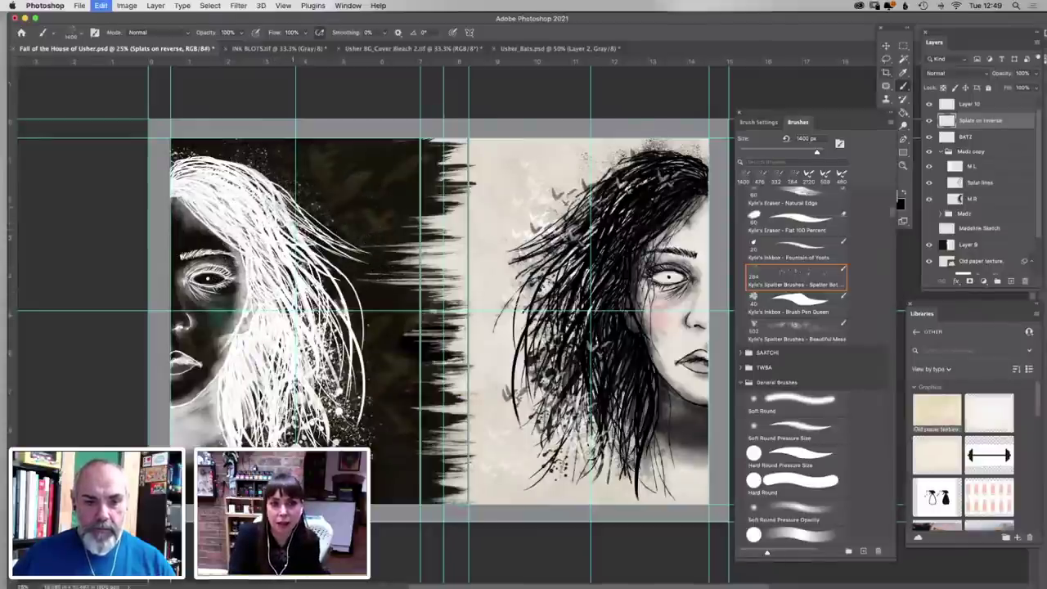
pyautogui.click(334, 256)
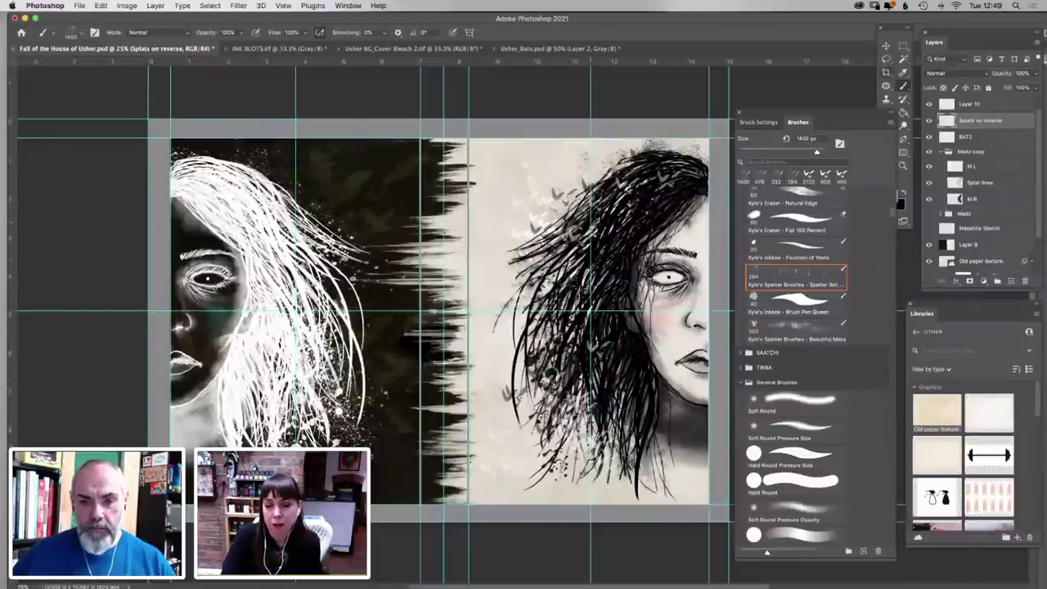
pyautogui.press('super+z')
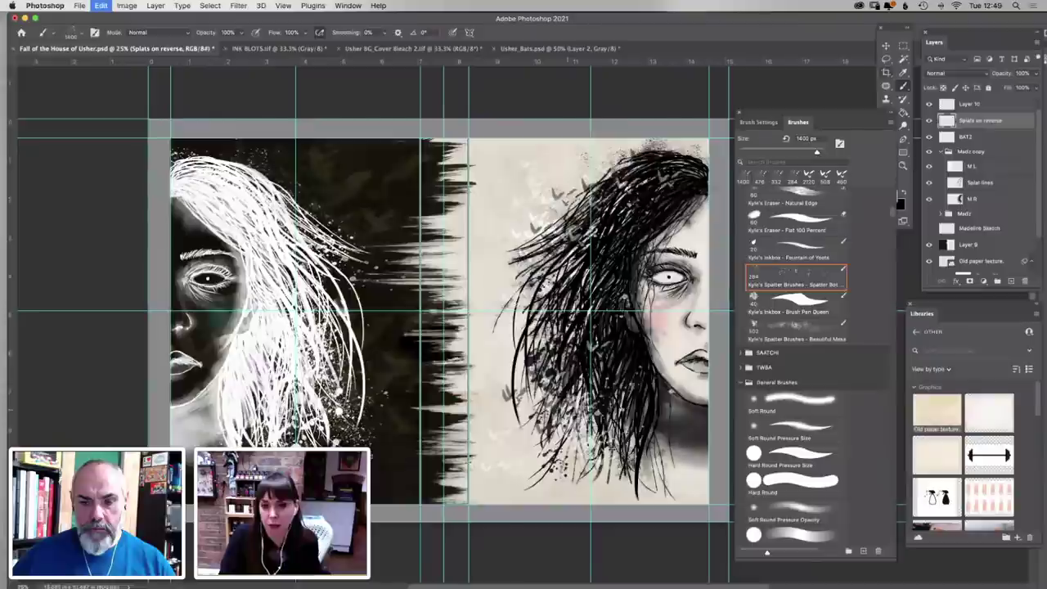
# Set the spatter brush to 364 px, make black the foreground color, and paint splats around the right half-face's hair and its lower ends
pyautogui.rightClick(681, 176)
pyautogui.write('364')
pyautogui.press('Return')
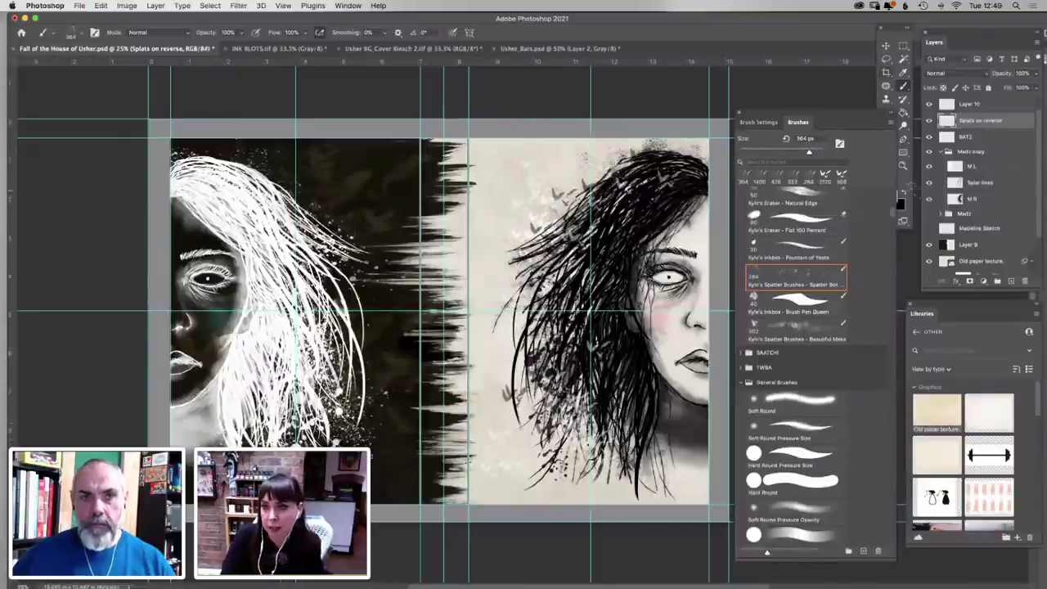
pyautogui.click(905, 193)
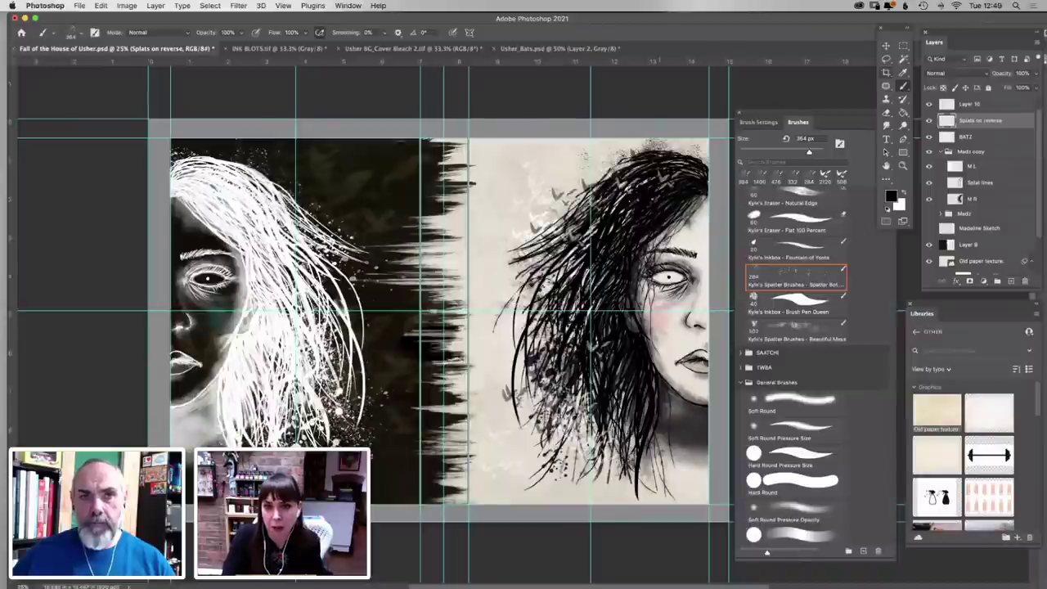
pyautogui.click(546, 284)
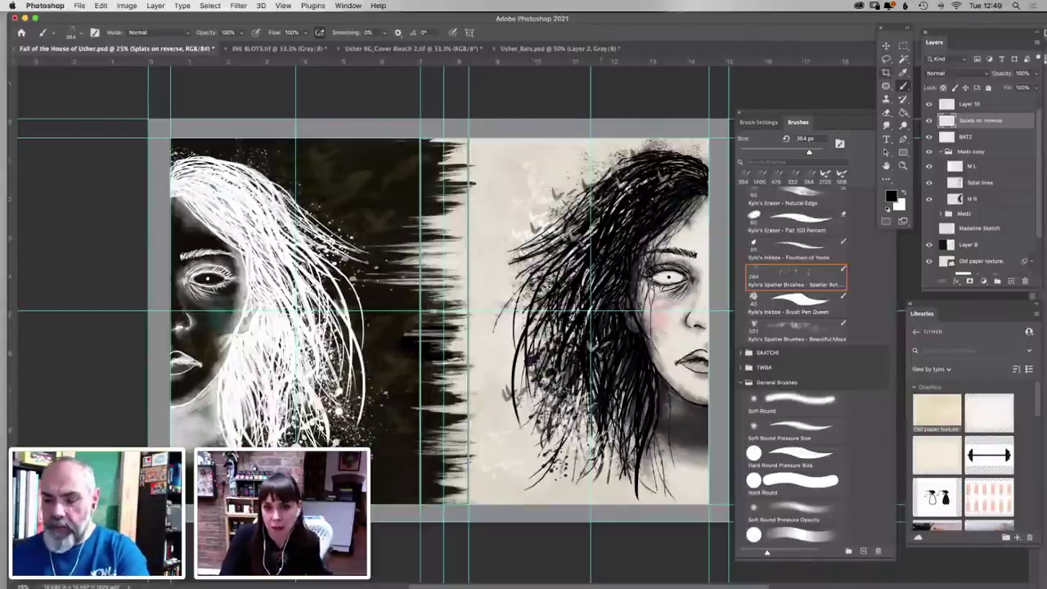
pyautogui.moveTo(613, 427)
pyautogui.mouseDown()
pyautogui.moveTo(629, 468)
pyautogui.moveTo(650, 468)
pyautogui.moveTo(650, 493)
pyautogui.mouseUp()
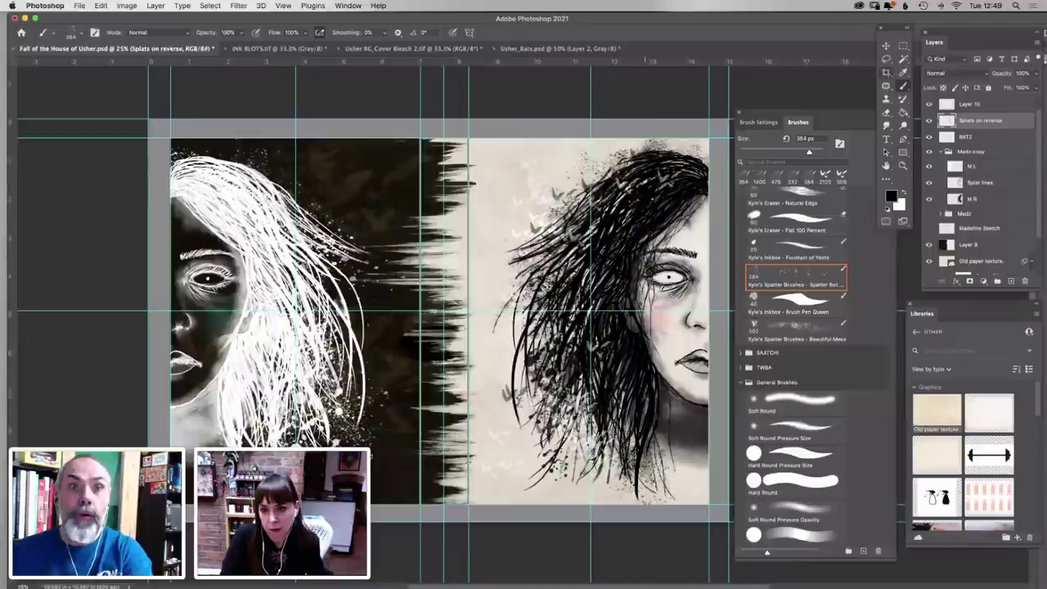
pyautogui.click(590, 291)
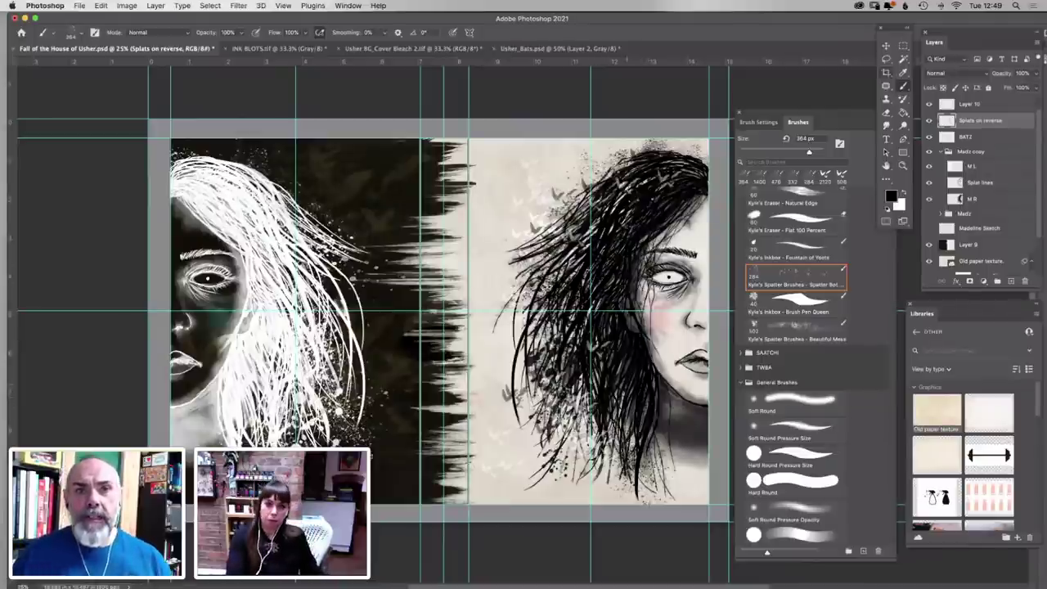
pyautogui.moveTo(579, 479); pyautogui.dragTo(517, 492)
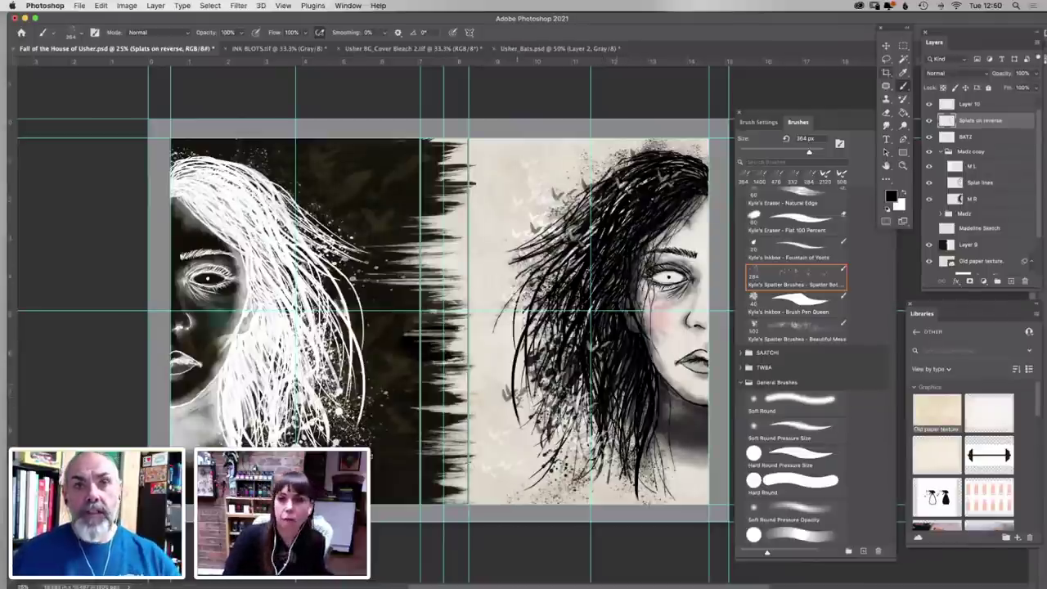
# Switch to Usher_Bats.psd, check the bat layer by toggling its visibility, and undo the many small bats added between the two large ones
pyautogui.click(886, 59)
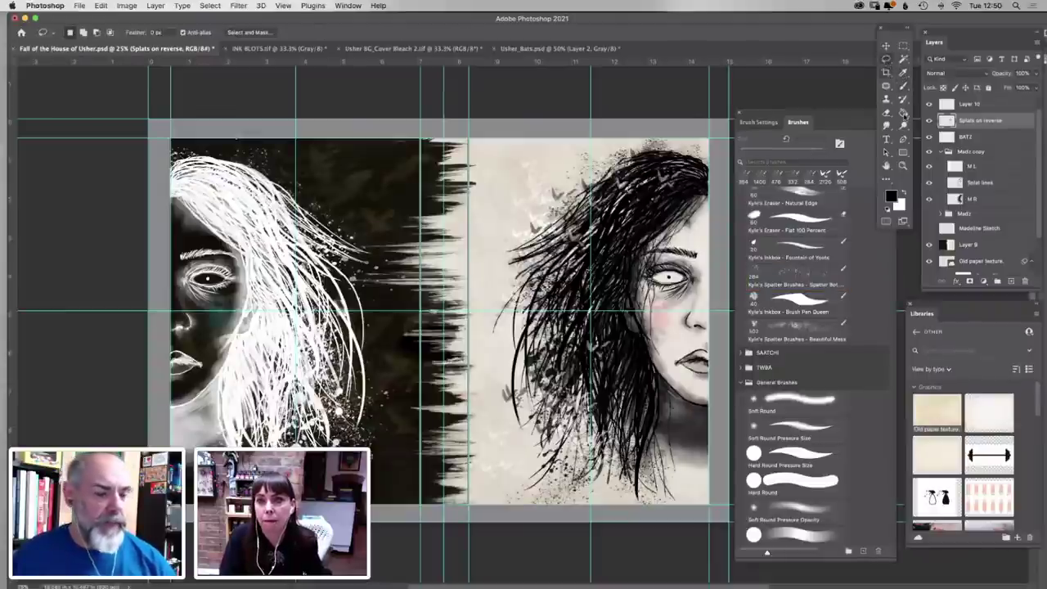
pyautogui.click(533, 48)
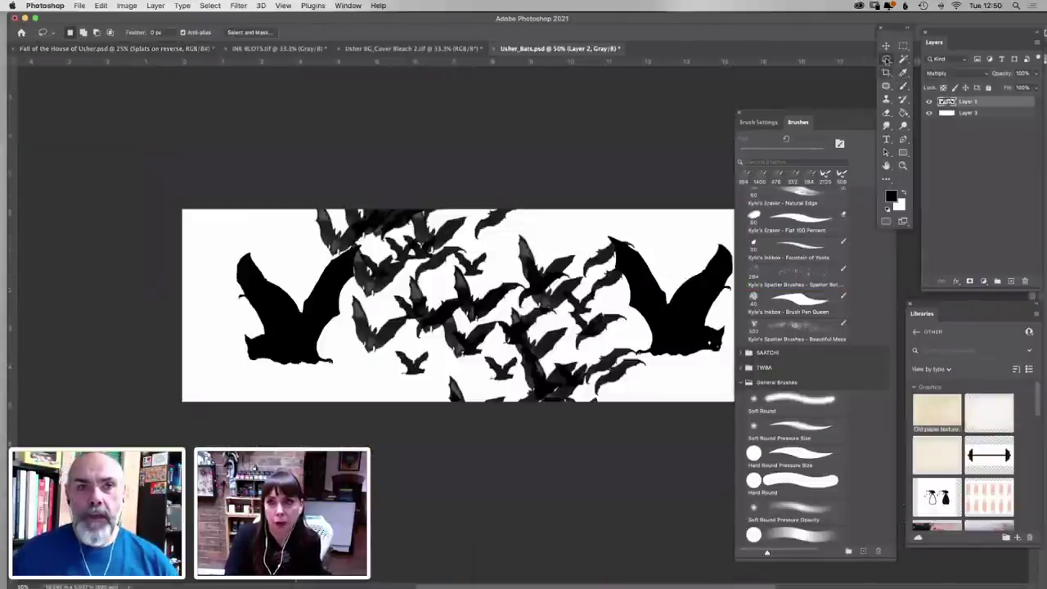
pyautogui.click(928, 102)
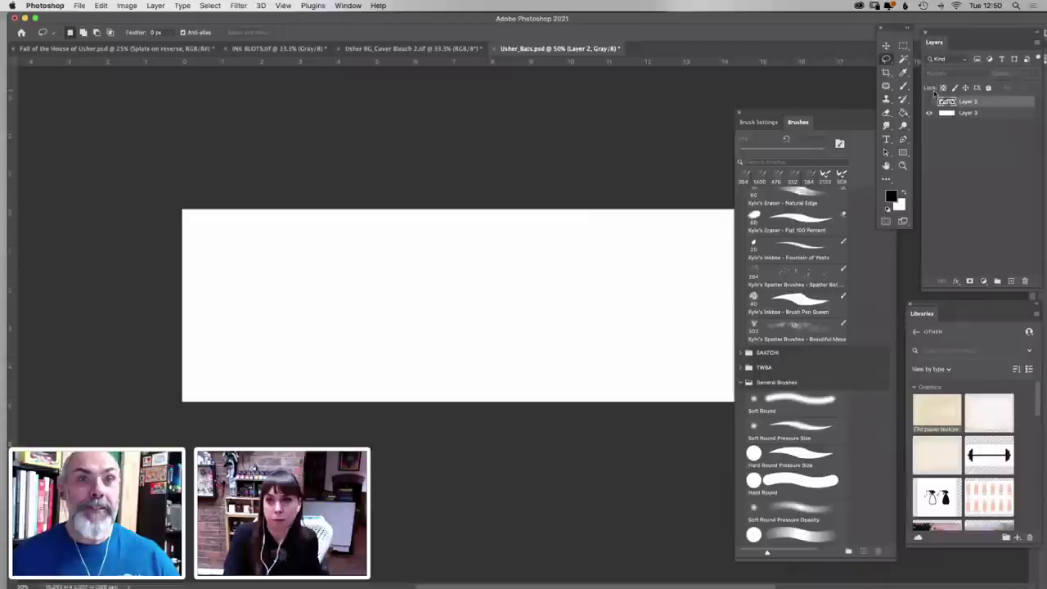
pyautogui.click(929, 101)
pyautogui.click(929, 101)
pyautogui.click(929, 101)
pyautogui.press('super+z')
pyautogui.press('super+z')
pyautogui.press('super+z')
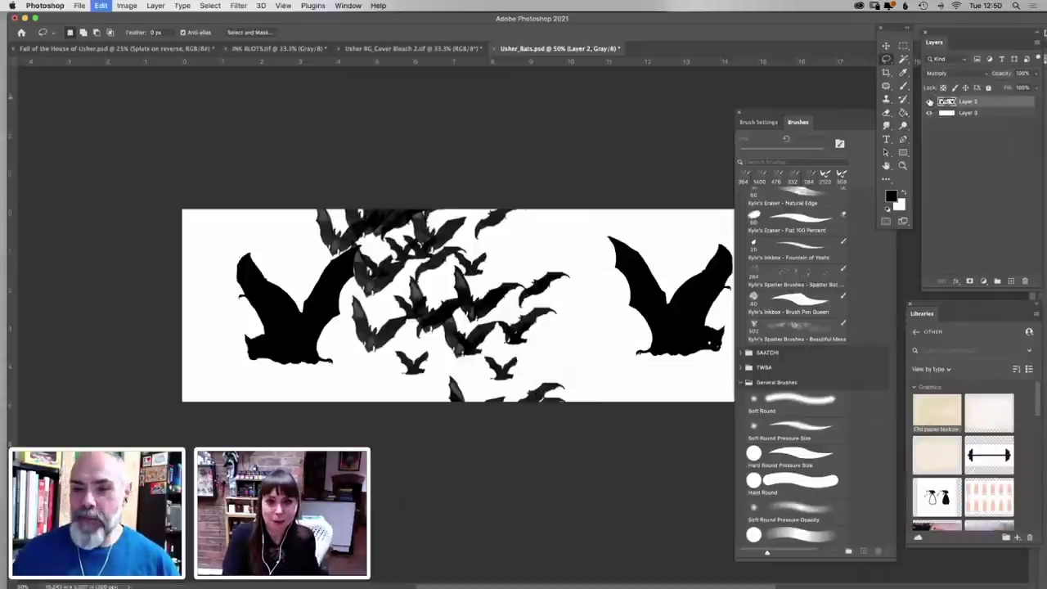
# Lasso the large solid bat at the right end of the artwork and copy it into Fall of the House of Usher.psd
pyautogui.moveTo(583, 210)
pyautogui.mouseDown()
pyautogui.moveTo(613, 327)
pyautogui.moveTo(603, 385)
pyautogui.moveTo(585, 200)
pyautogui.mouseUp()
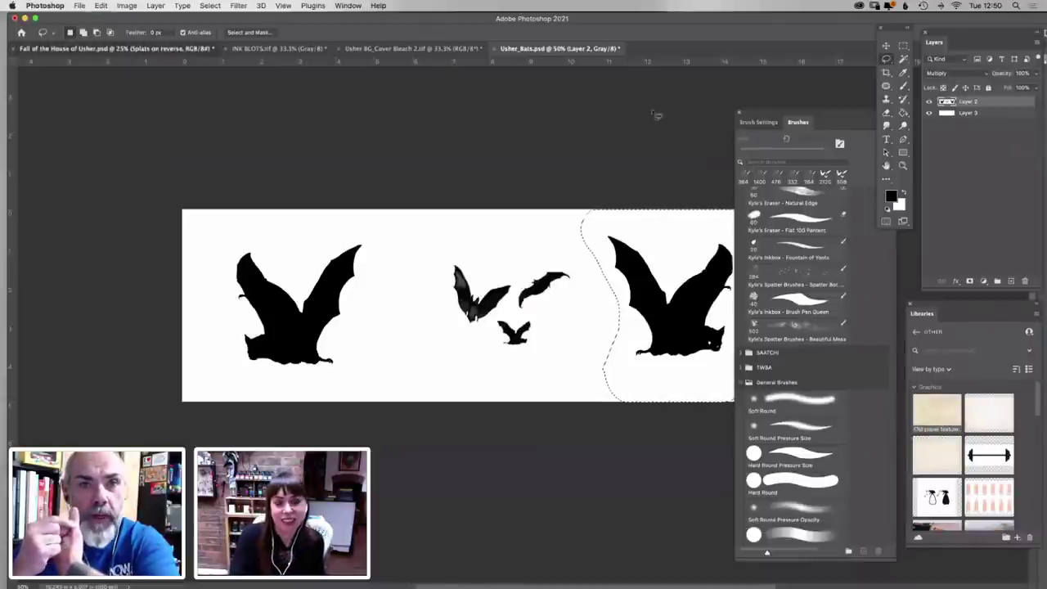
pyautogui.hotkey('ctrl', 'Tab')
pyautogui.press('super+v')
# Rename the pasted bat's layer Tony Bat! and set its blend mode to Multiply
pyautogui.doubleClick(965, 138)
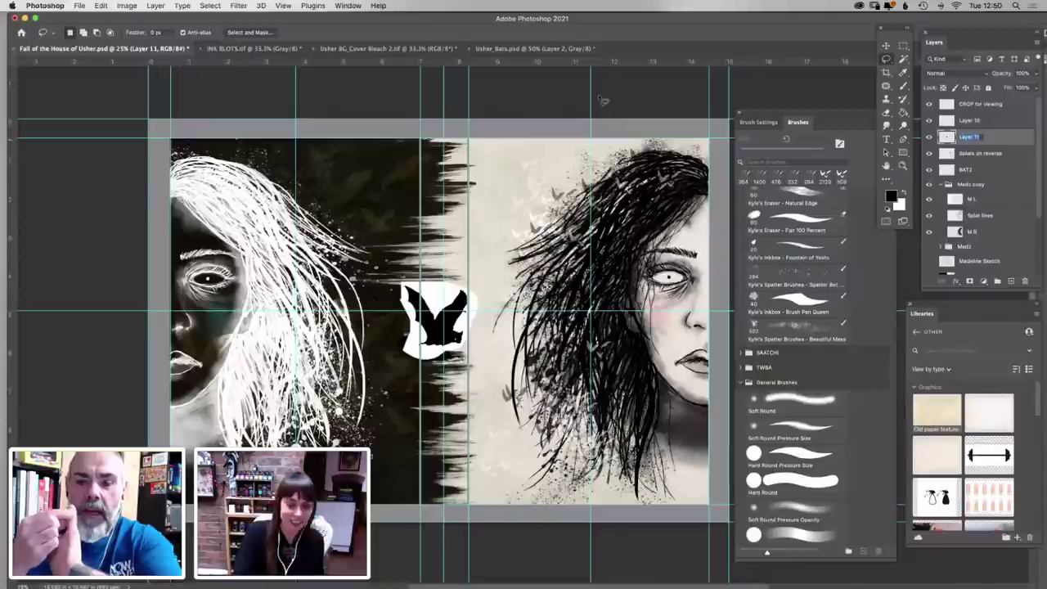
pyautogui.write('S')
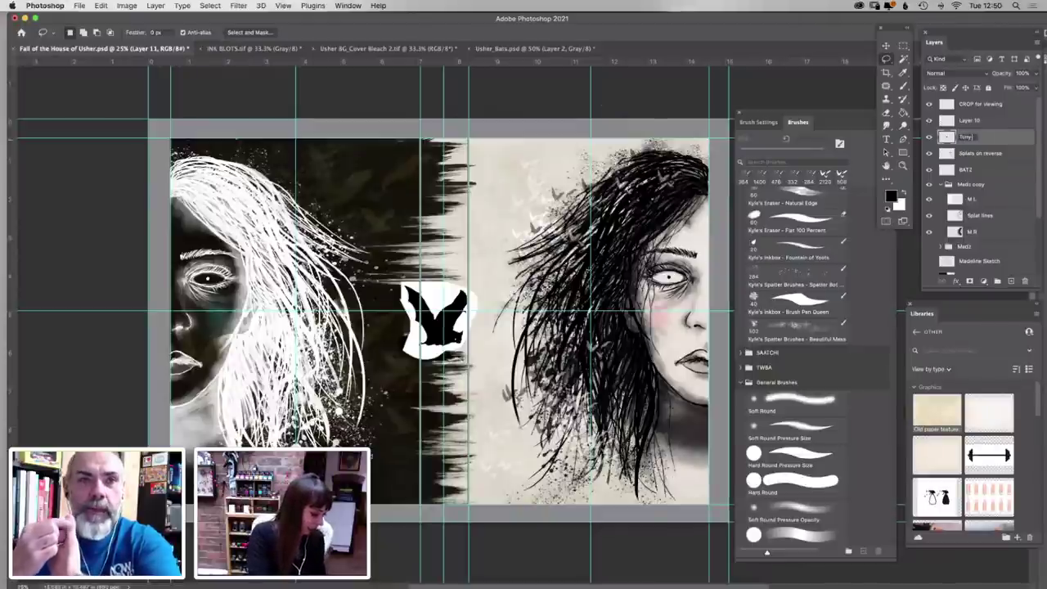
pyautogui.press('Return')
pyautogui.click(934, 73)
pyautogui.click(940, 99)
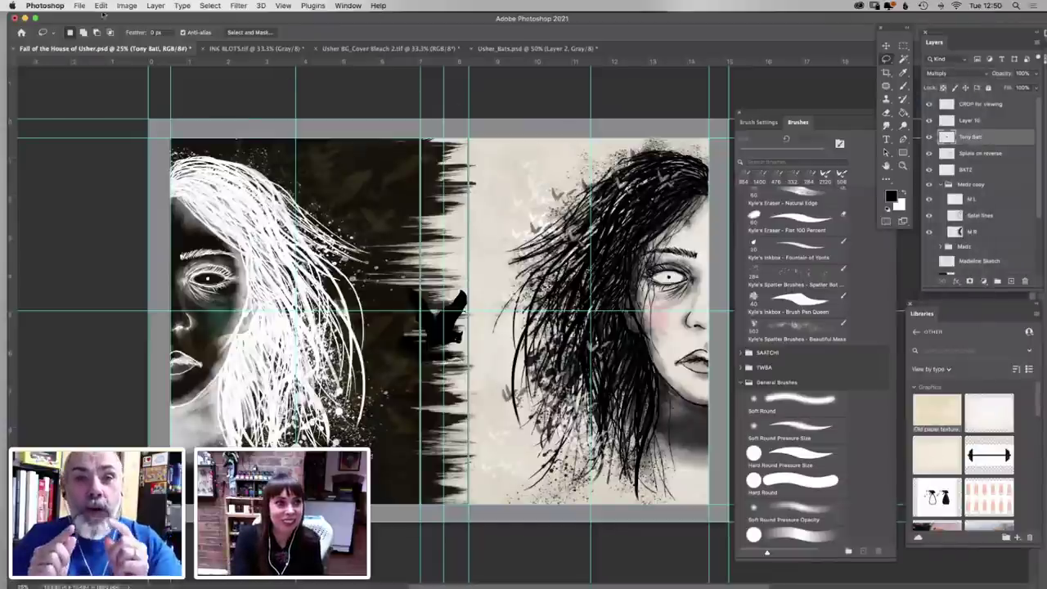
pyautogui.click(103, 6)
pyautogui.press('Escape')
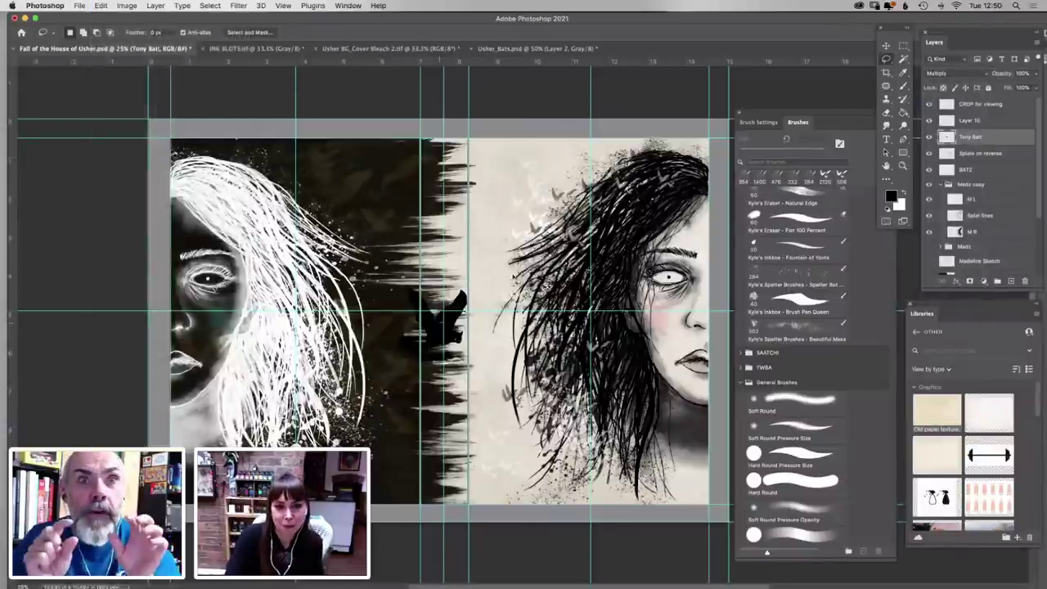
# Deselect, move the large bat onto the cream half beside the top of the black hair, and scale it down
pyautogui.press('super+d')
pyautogui.click(886, 46)
pyautogui.moveTo(442, 325); pyautogui.dragTo(536, 196)
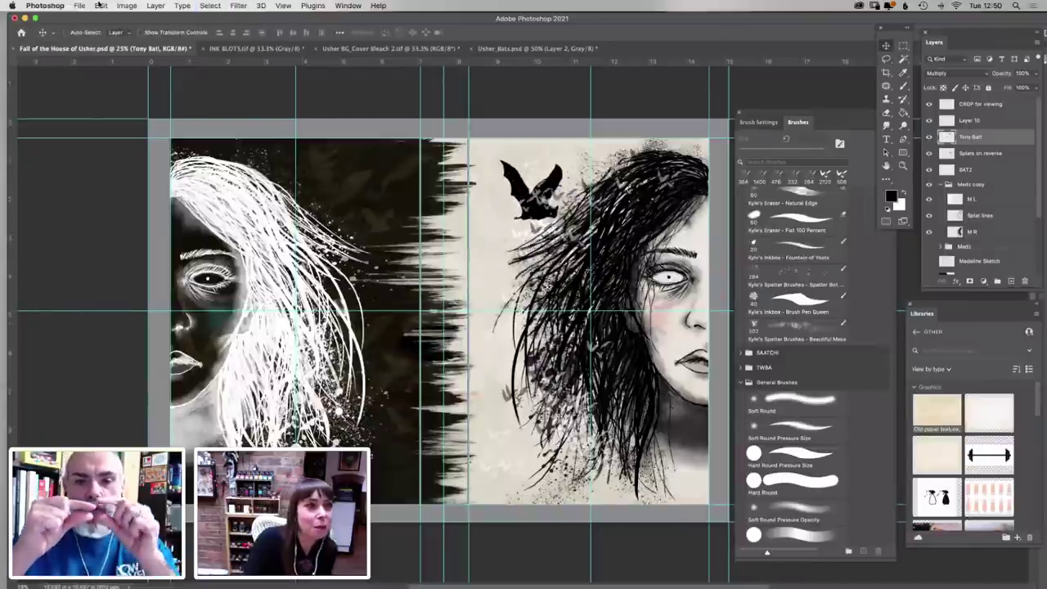
pyautogui.click(100, 6)
pyautogui.moveTo(137, 246)
pyautogui.click(272, 257)
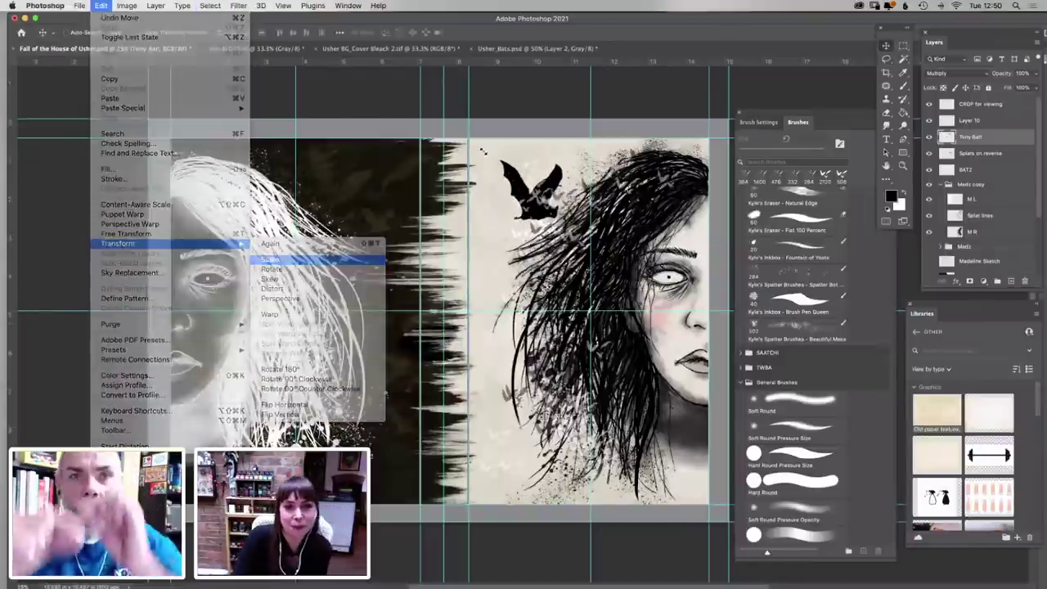
pyautogui.moveTo(494, 154); pyautogui.dragTo(571, 202)
# Place the Tony Bat! layer above Layer 10 and move the bat up clear of the black hair
pyautogui.moveTo(991, 135); pyautogui.dragTo(933, 129)
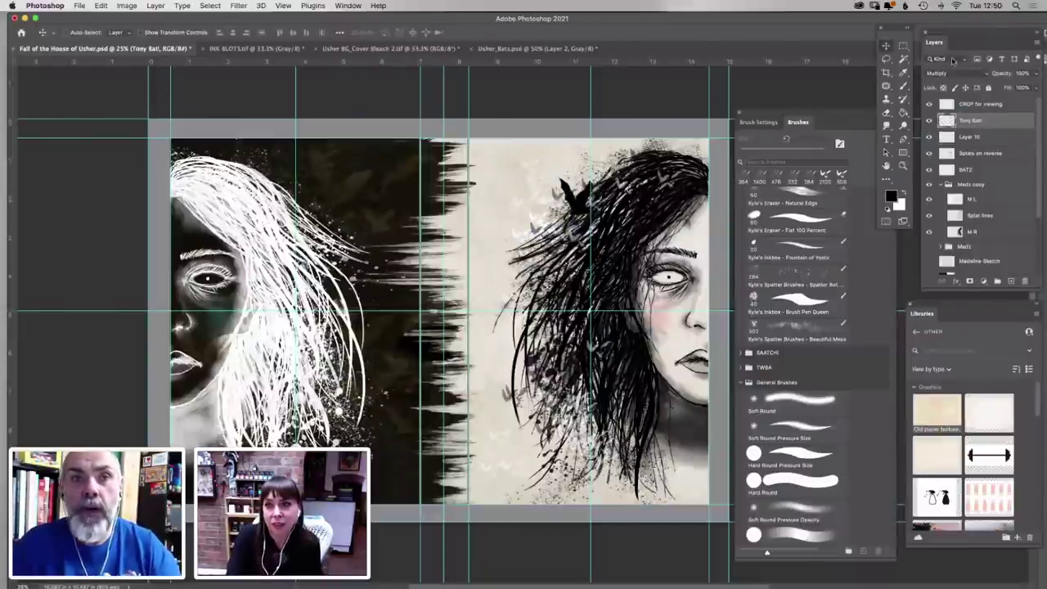
pyautogui.moveTo(579, 201); pyautogui.dragTo(572, 181)
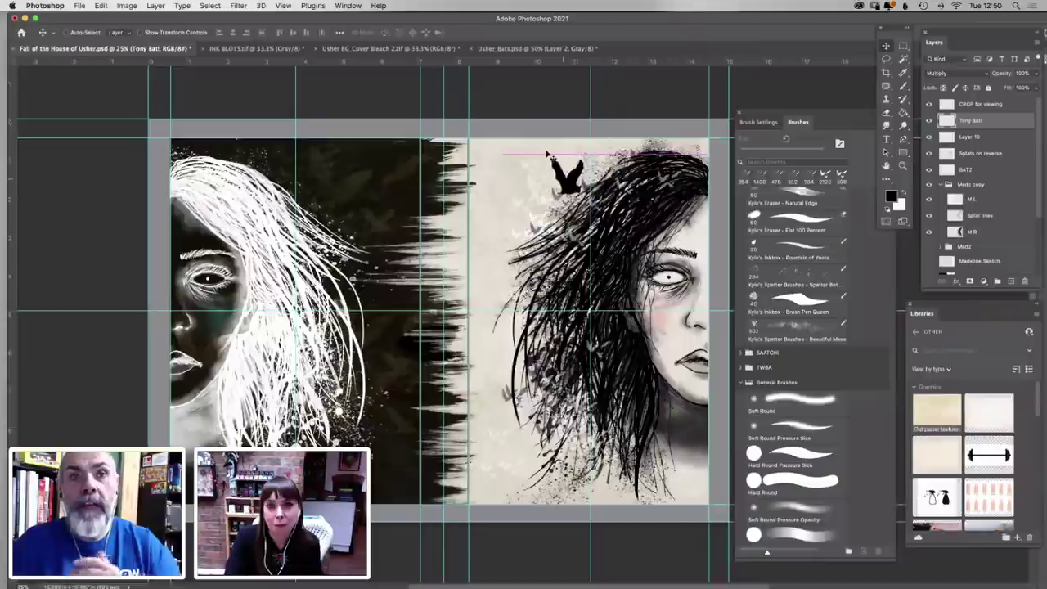
# Scale the bat down further toward the top of the hair and duplicate its layer
pyautogui.click(101, 6)
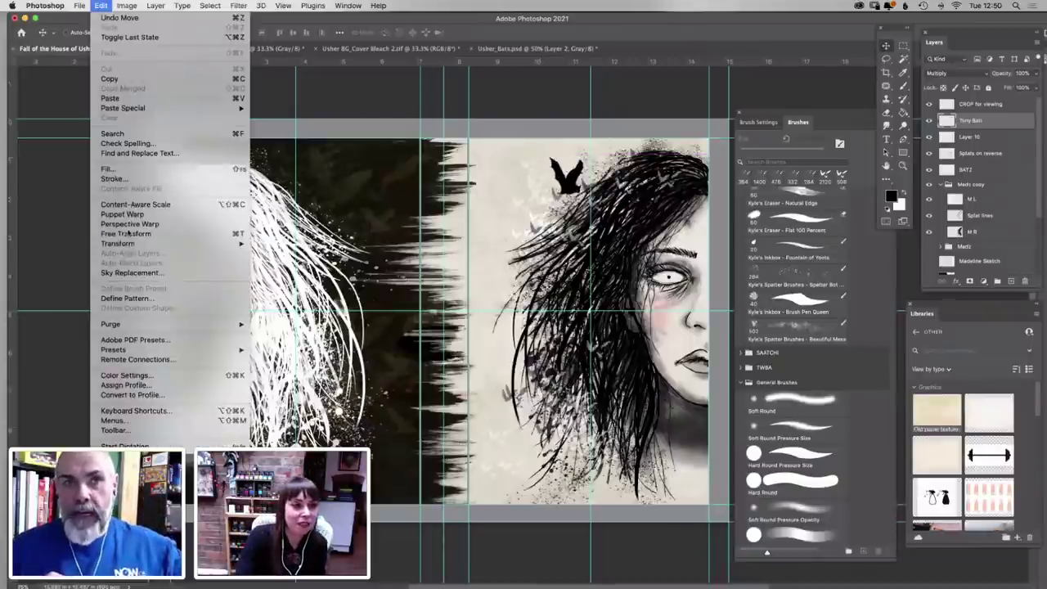
pyautogui.moveTo(240, 247)
pyautogui.click(278, 259)
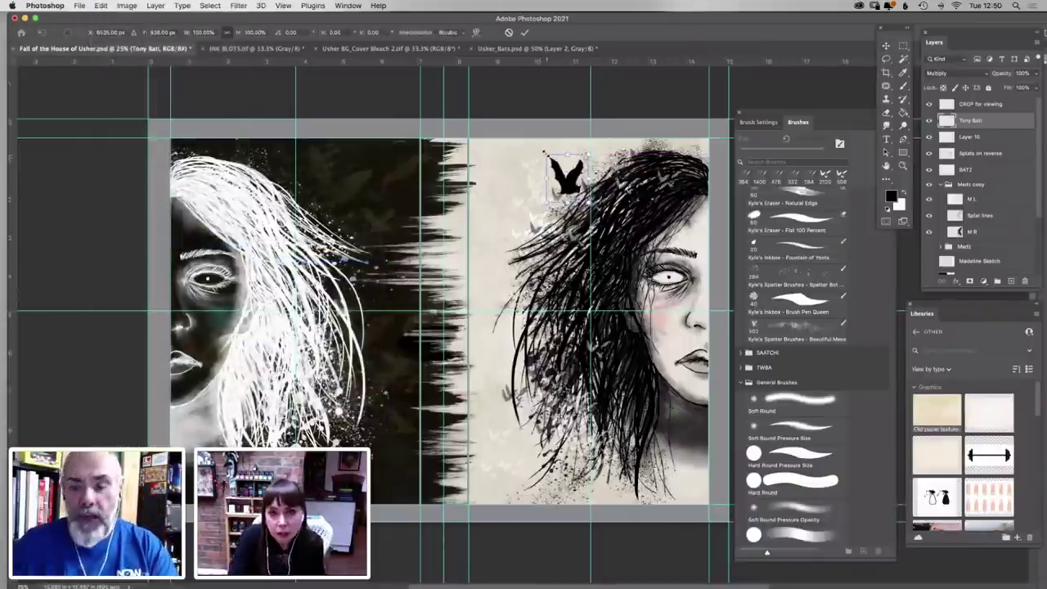
pyautogui.moveTo(548, 155); pyautogui.dragTo(589, 165)
pyautogui.press('Return')
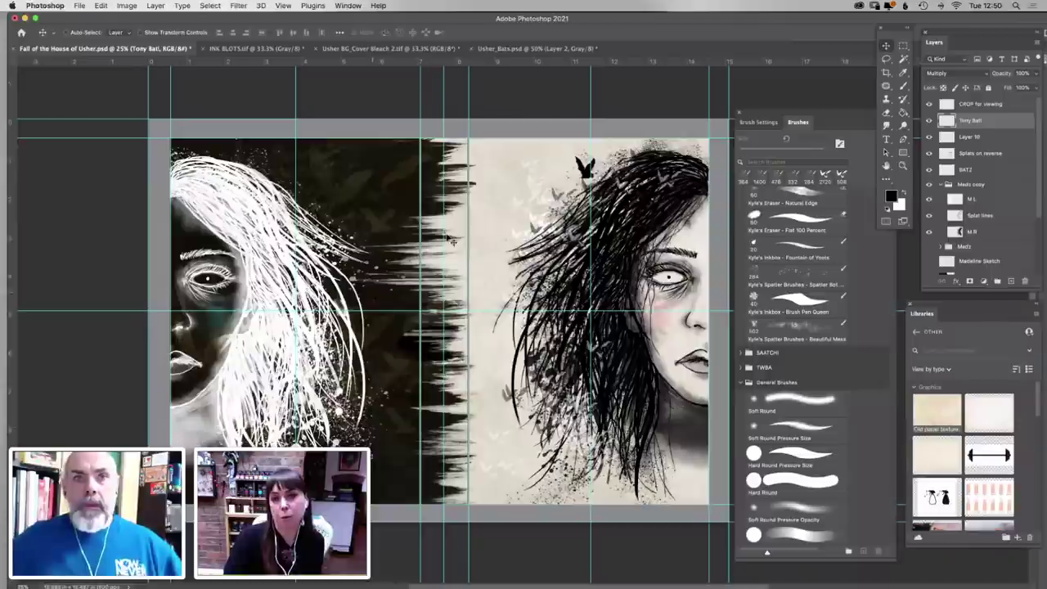
pyautogui.press('super+j')
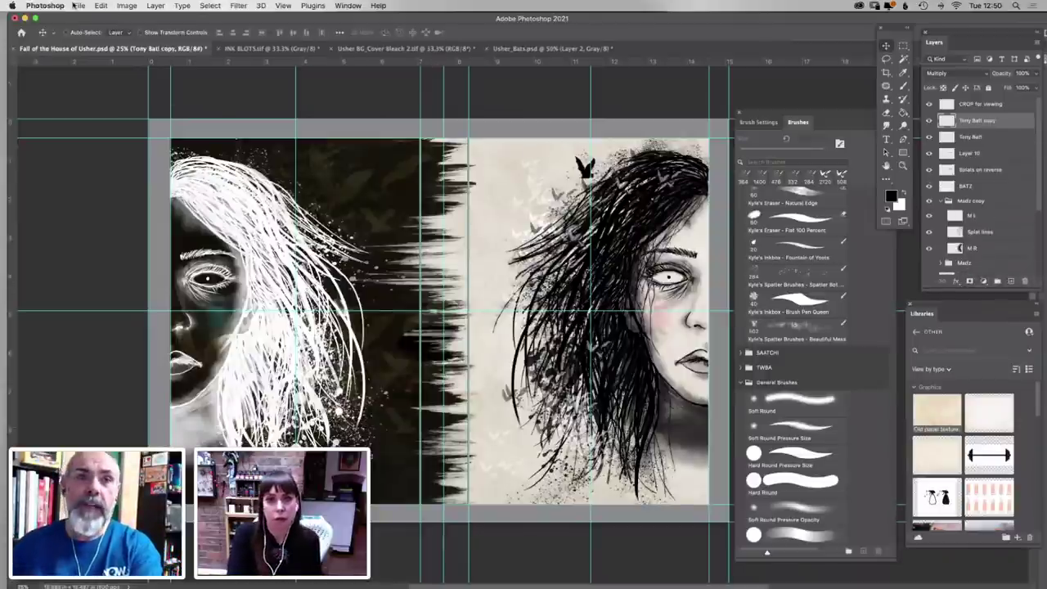
pyautogui.click(100, 4)
pyautogui.moveTo(117, 243)
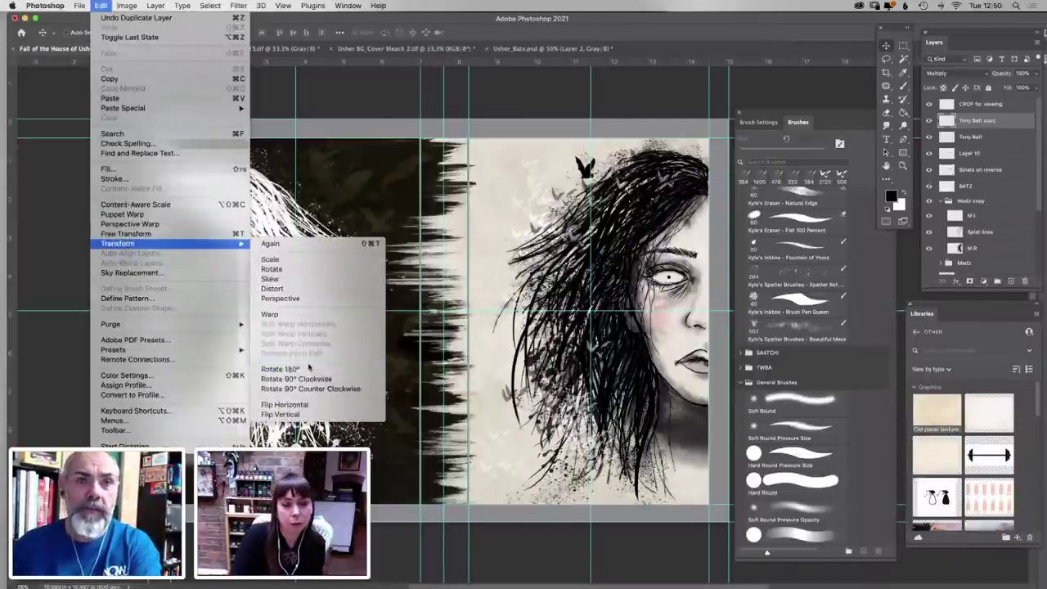
pyautogui.click(280, 368)
pyautogui.click(101, 6)
pyautogui.click(101, 6)
# Flip the duplicated bat horizontally and move it onto the dark half above the white hair
pyautogui.click(100, 6)
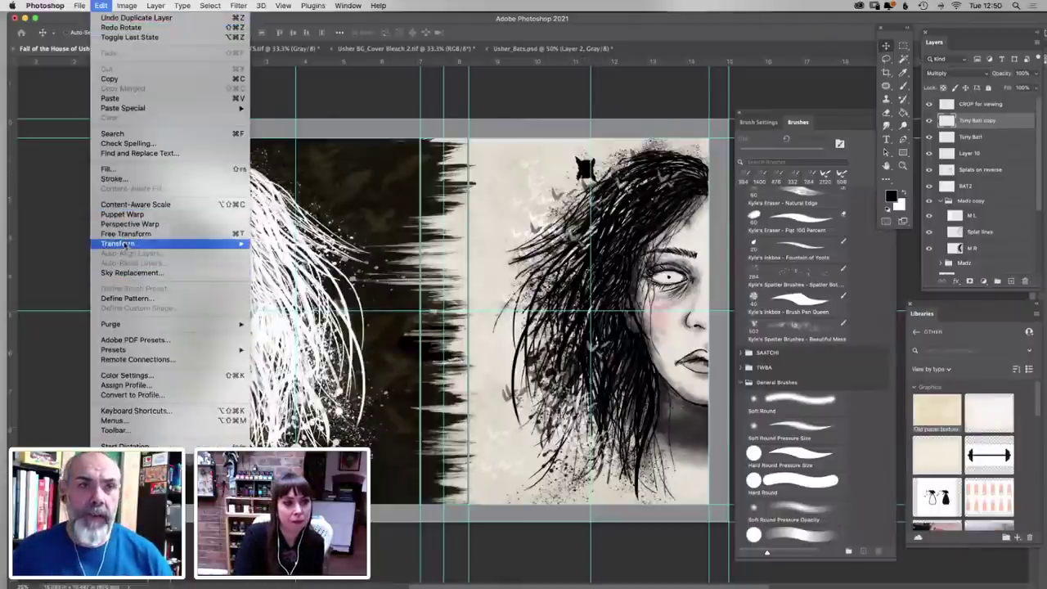
pyautogui.moveTo(213, 243)
pyautogui.click(283, 404)
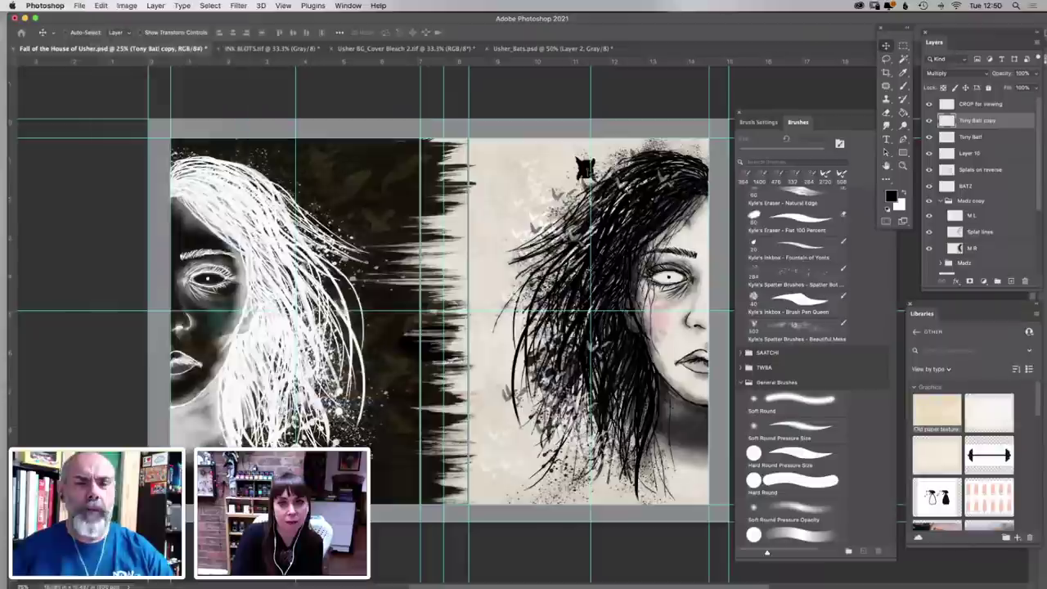
pyautogui.moveTo(323, 184); pyautogui.dragTo(311, 178)
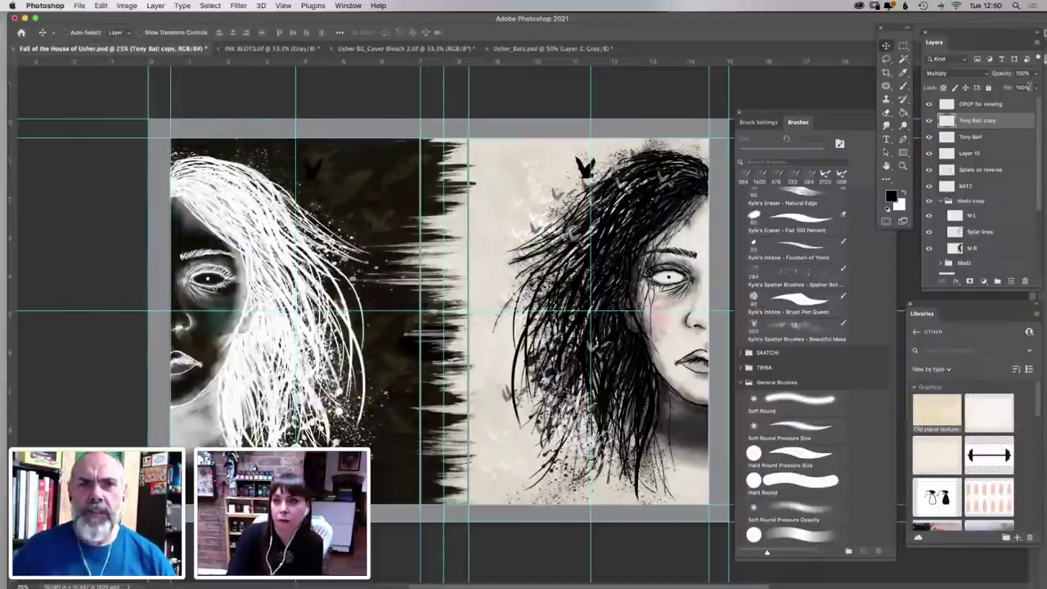
# Set the bat copy's blend mode to Normal, delete its white background using the Magic Wand, and save the document
pyautogui.click(953, 73)
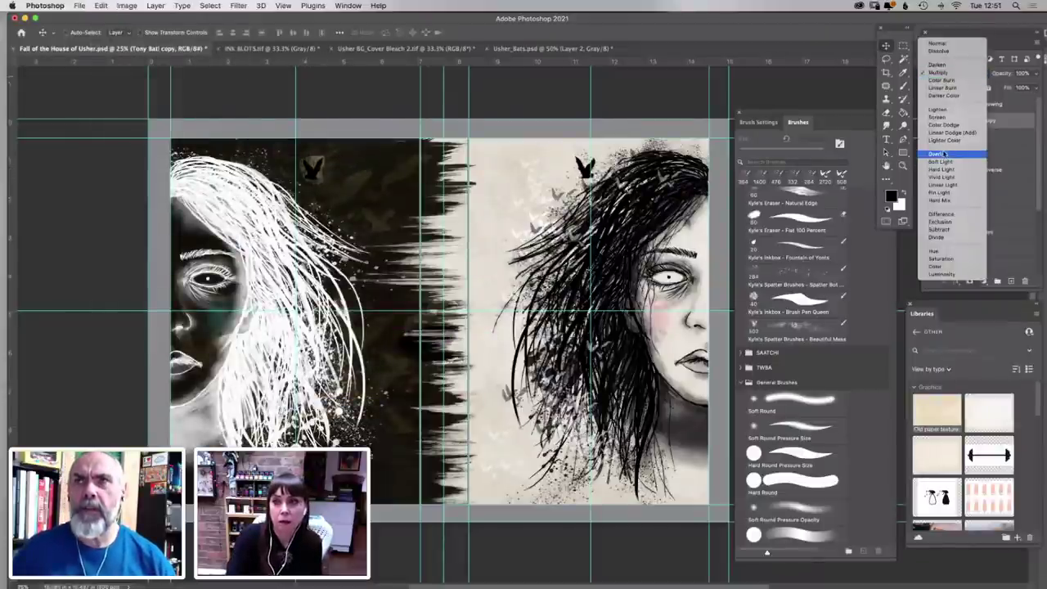
pyautogui.click(938, 43)
pyautogui.click(902, 59)
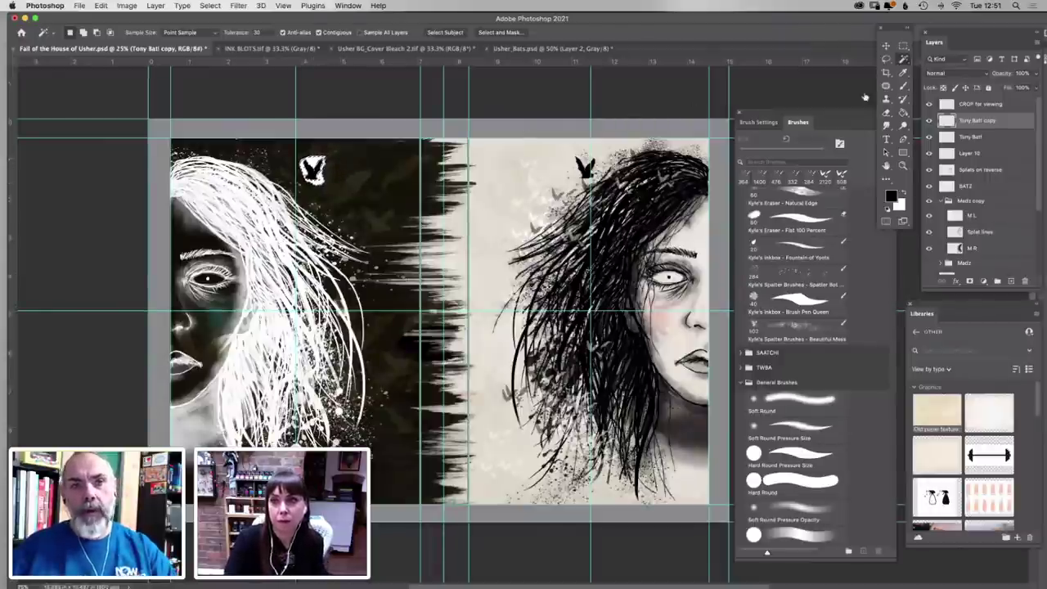
pyautogui.press('super+s')
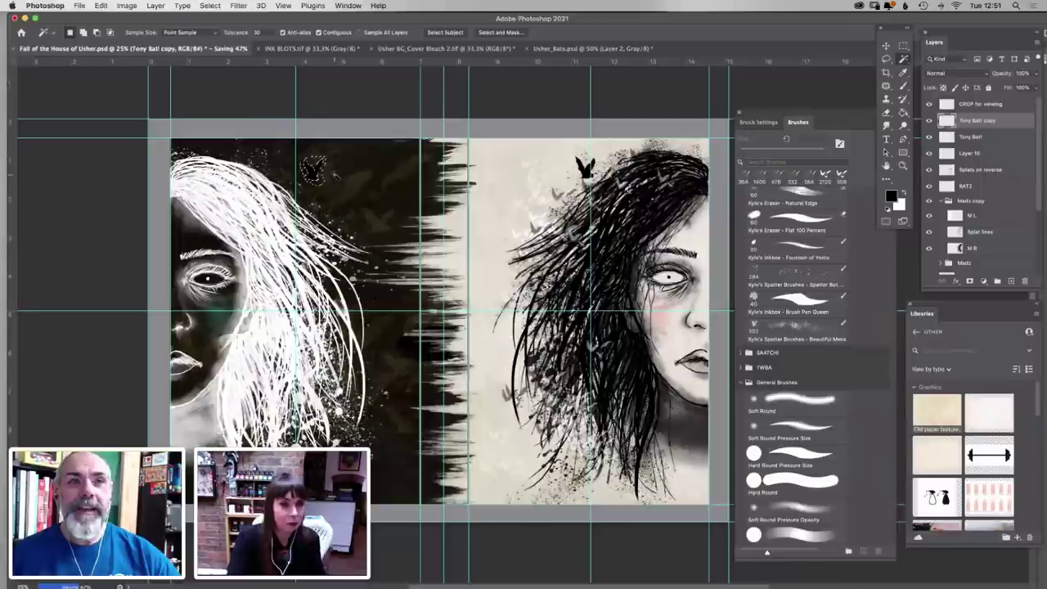
# Turn the bat copy white with Hue/Saturation by setting Lightness to +100
pyautogui.click(127, 5)
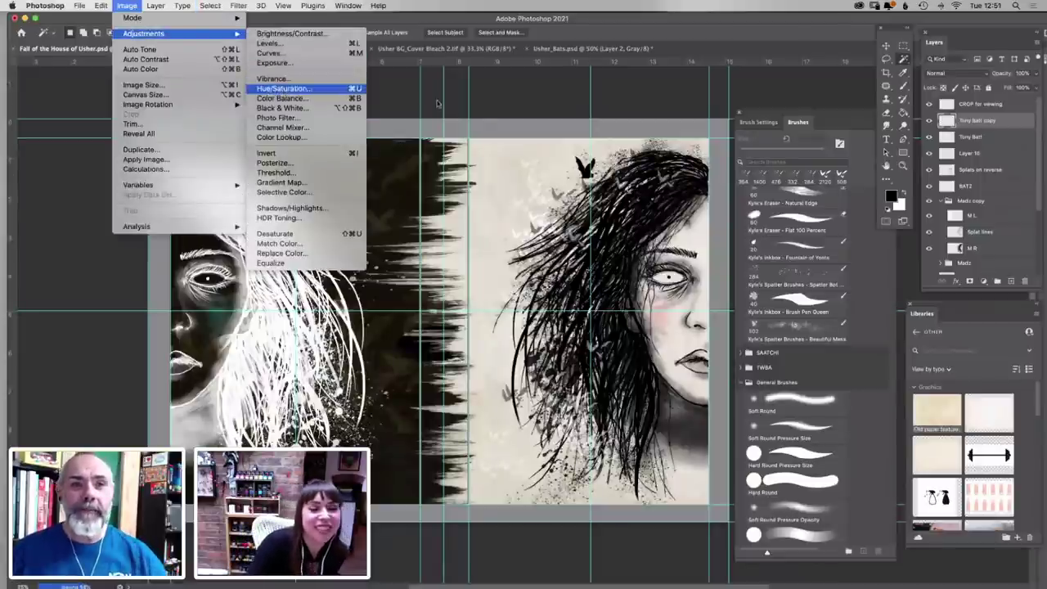
pyautogui.click(294, 85)
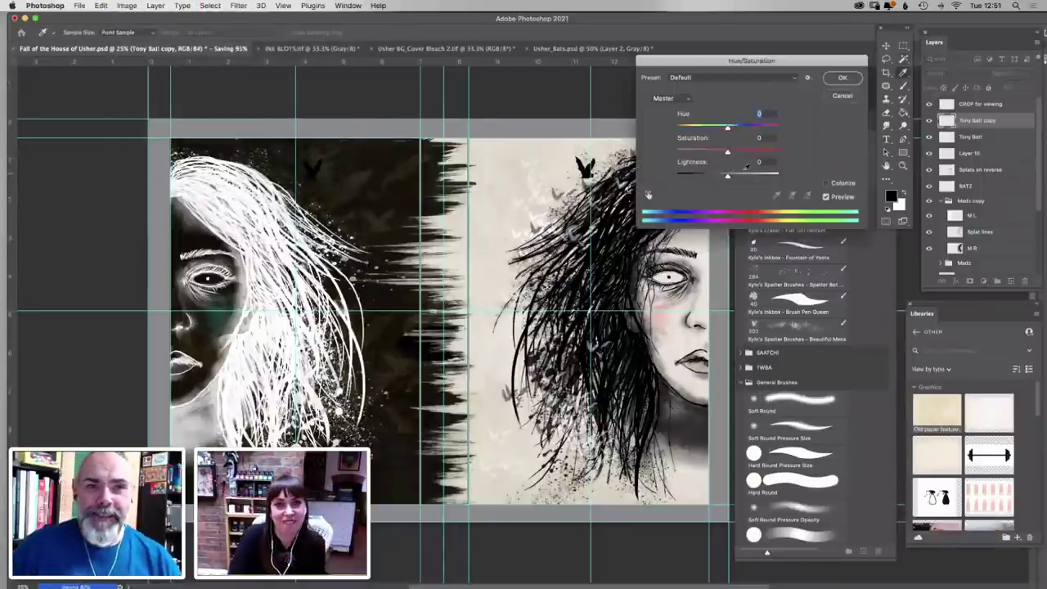
pyautogui.click(842, 78)
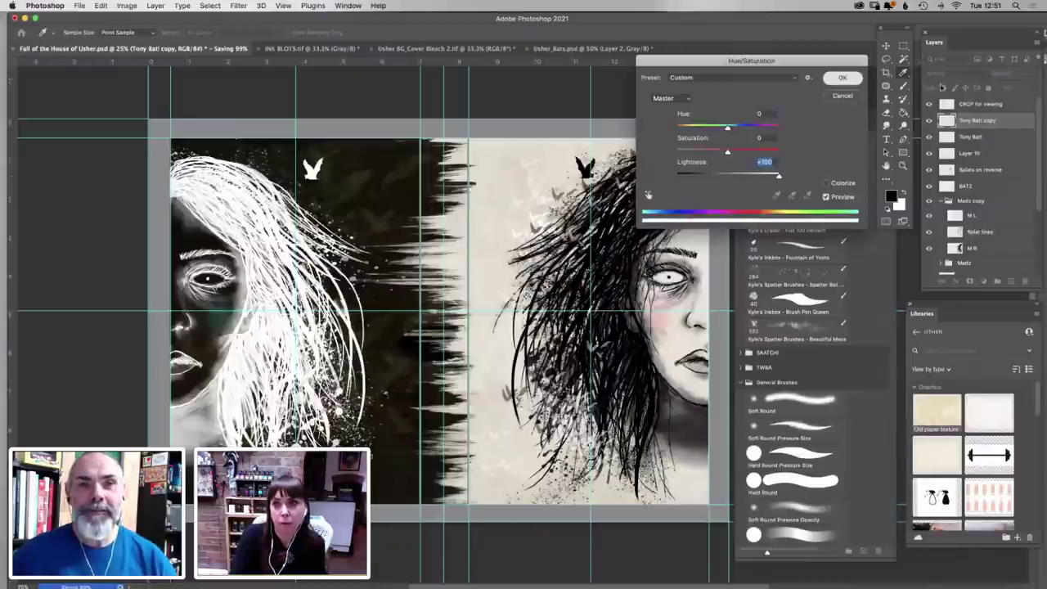
# Set the white bat's blend mode to Overlay and duplicate its layer to strengthen the effect
pyautogui.click(945, 76)
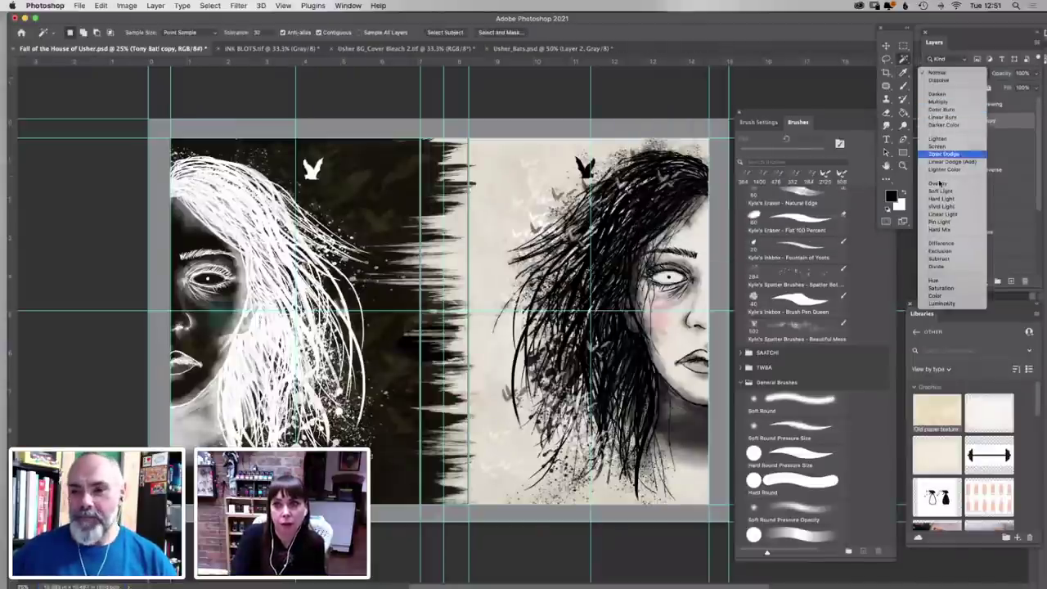
pyautogui.click(938, 185)
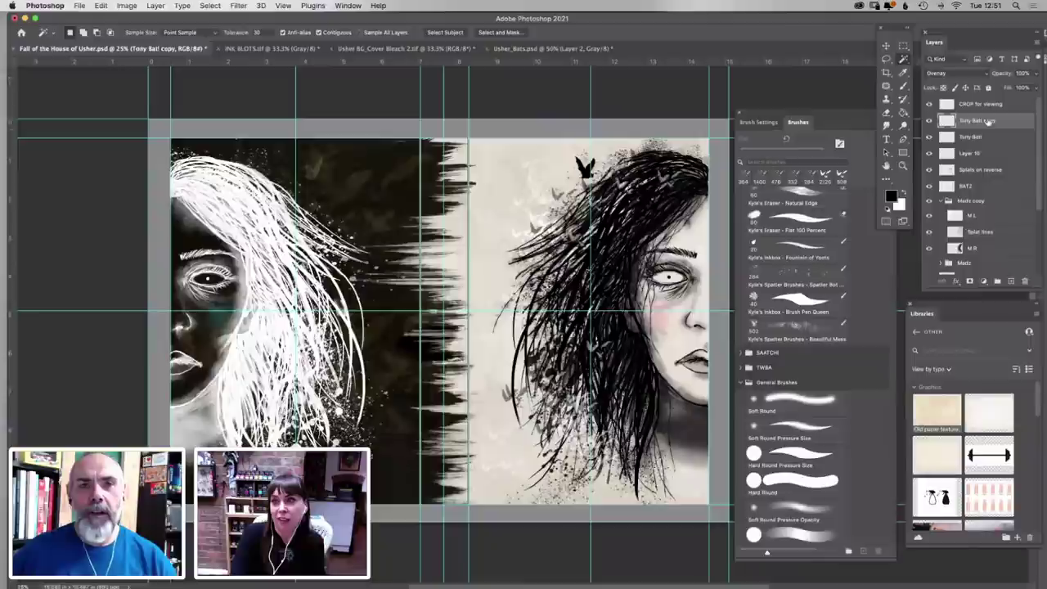
pyautogui.moveTo(1007, 282); pyautogui.dragTo(997, 280)
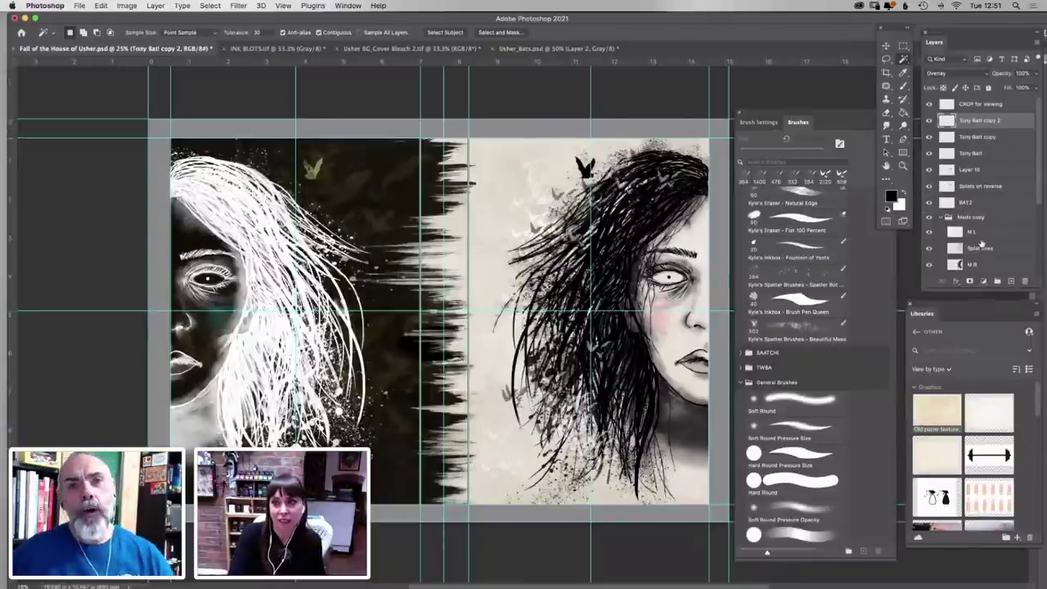
# Link the two Overlay bat layers, scale them up together, and shift them slightly above the white hair
pyautogui.click(100, 4)
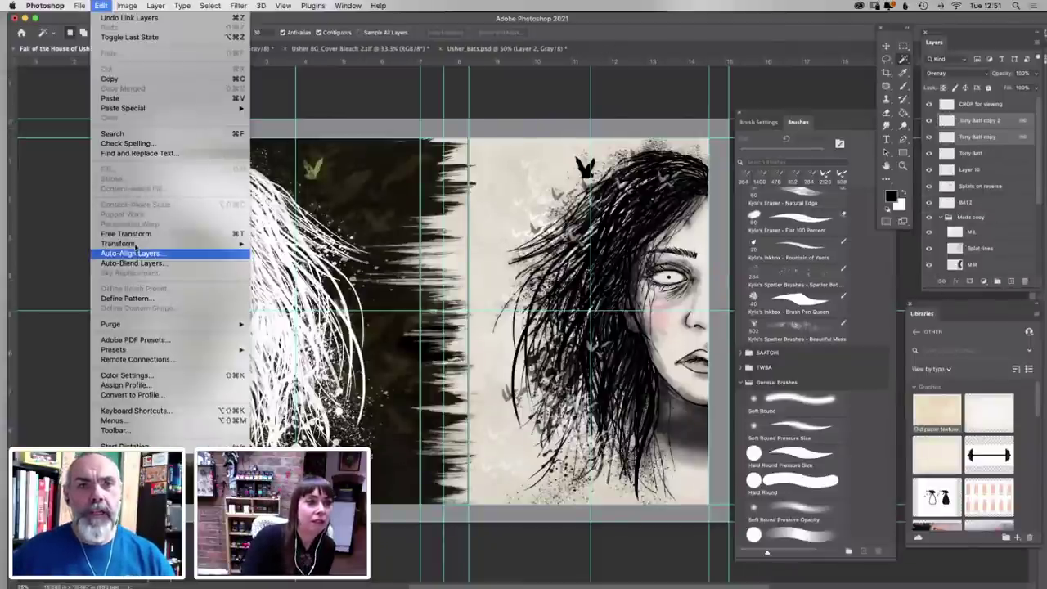
pyautogui.moveTo(117, 243)
pyautogui.click(269, 260)
pyautogui.moveTo(323, 180); pyautogui.dragTo(338, 196)
pyautogui.press('Return')
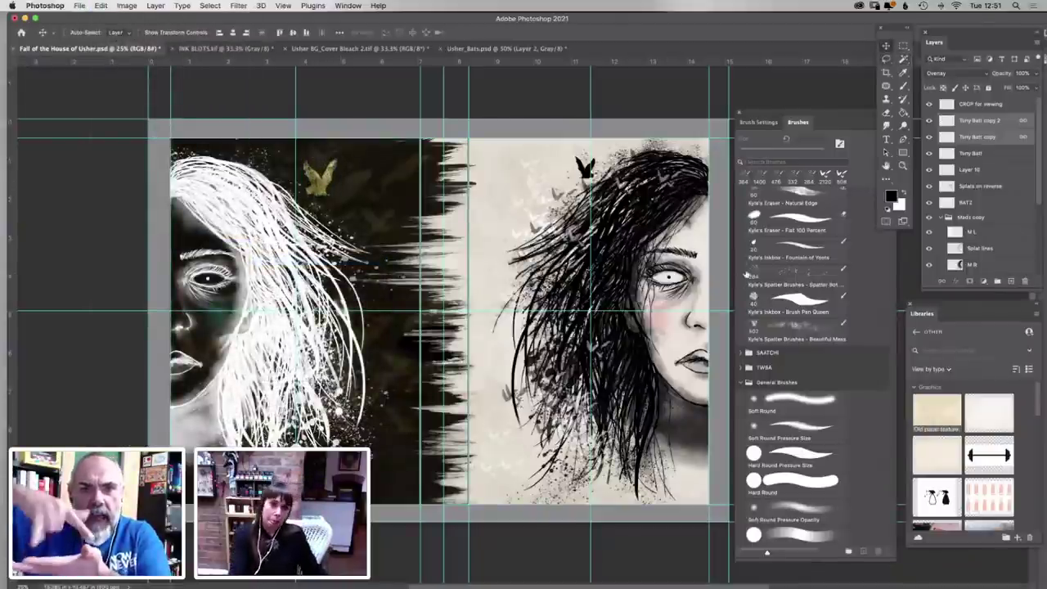
pyautogui.moveTo(315, 185); pyautogui.dragTo(311, 181)
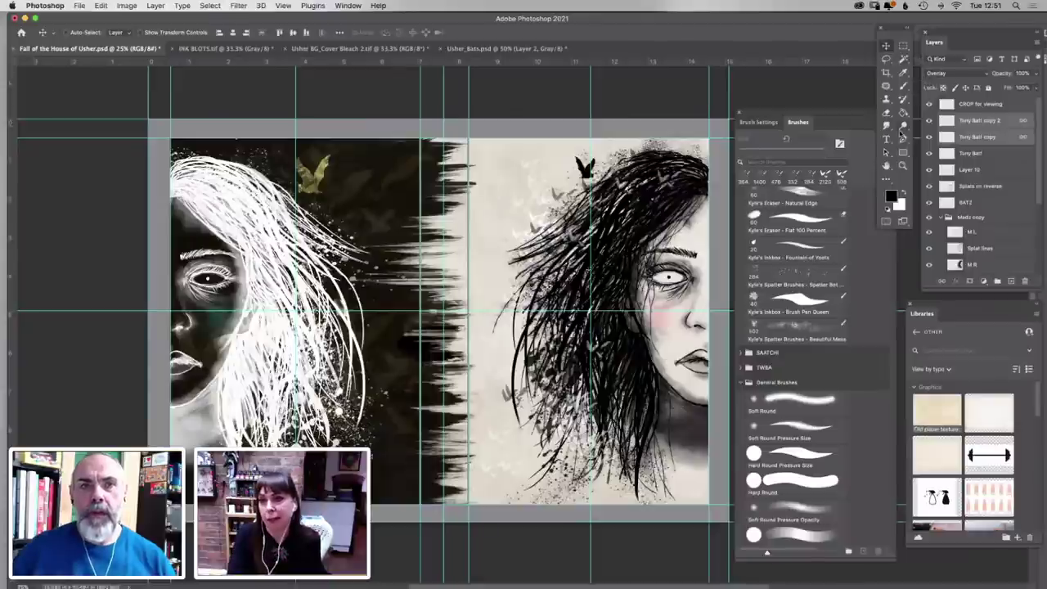
# Add a new layer above the bat layers, over the dark half's lower area, and name it BAR CODE
pyautogui.press('b')
pyautogui.press('z')
pyautogui.click(346, 484)
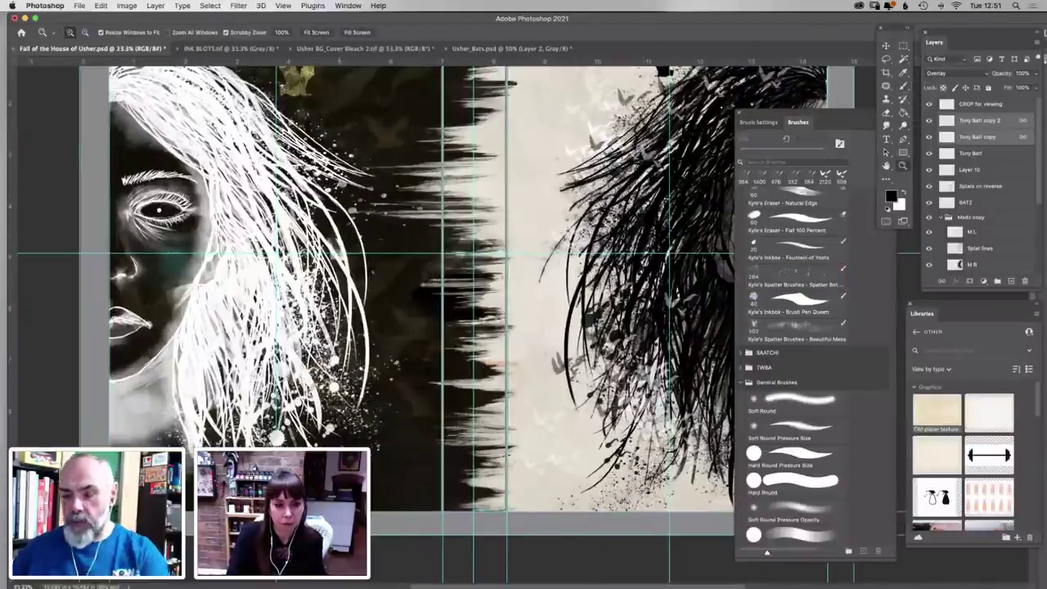
pyautogui.click(345, 484)
pyautogui.click(345, 484)
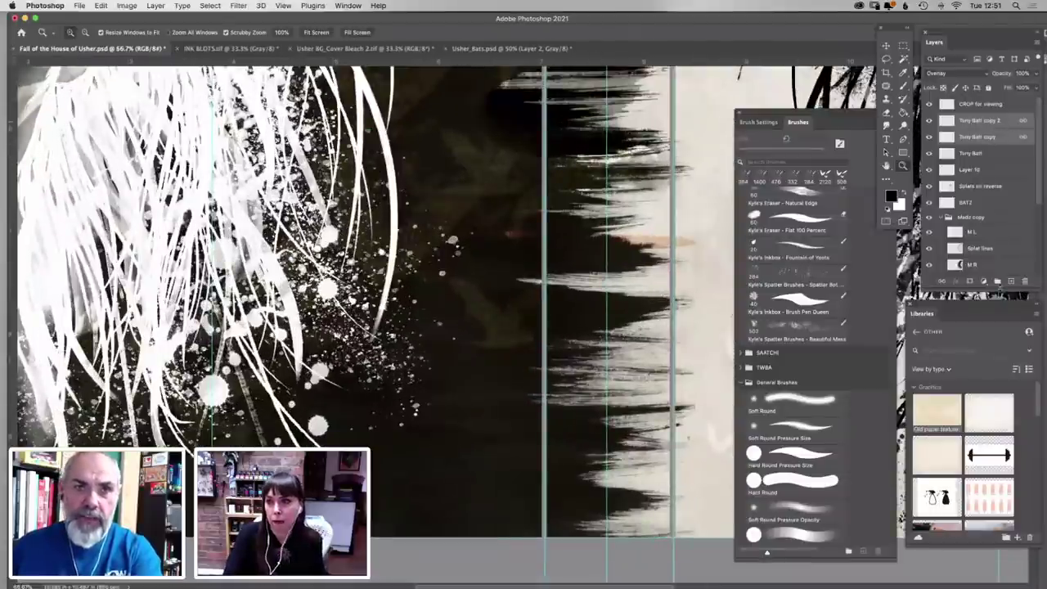
pyautogui.click(1012, 281)
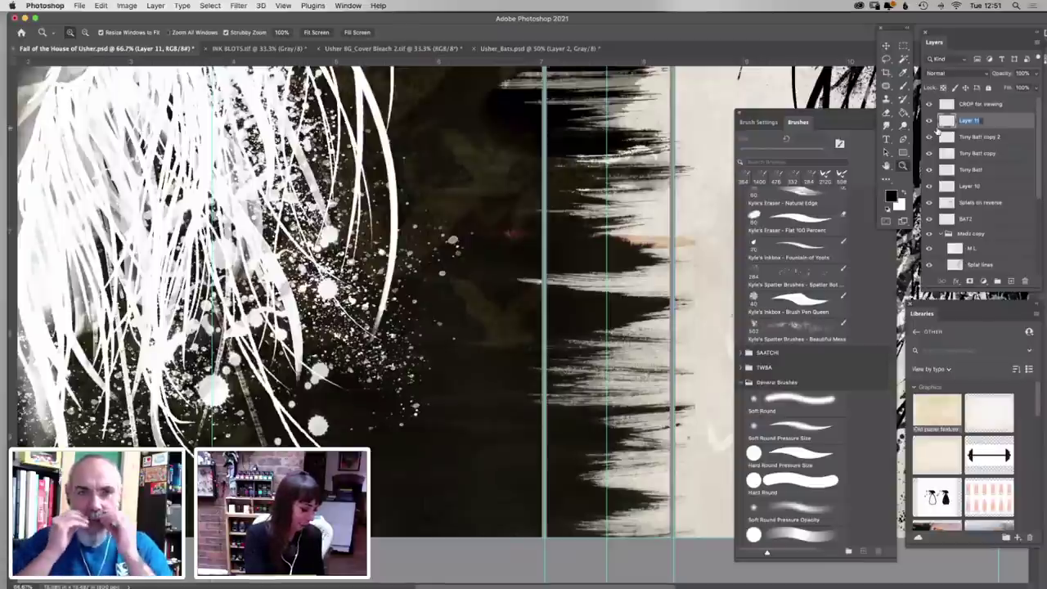
pyautogui.write('BAR CO')
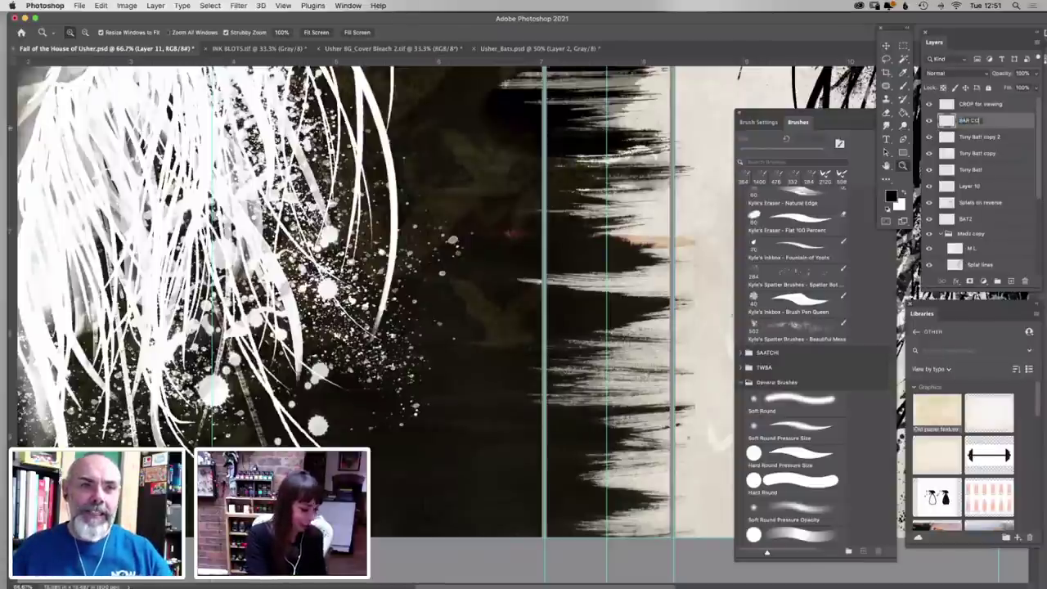
pyautogui.write('de')
pyautogui.press('Return')
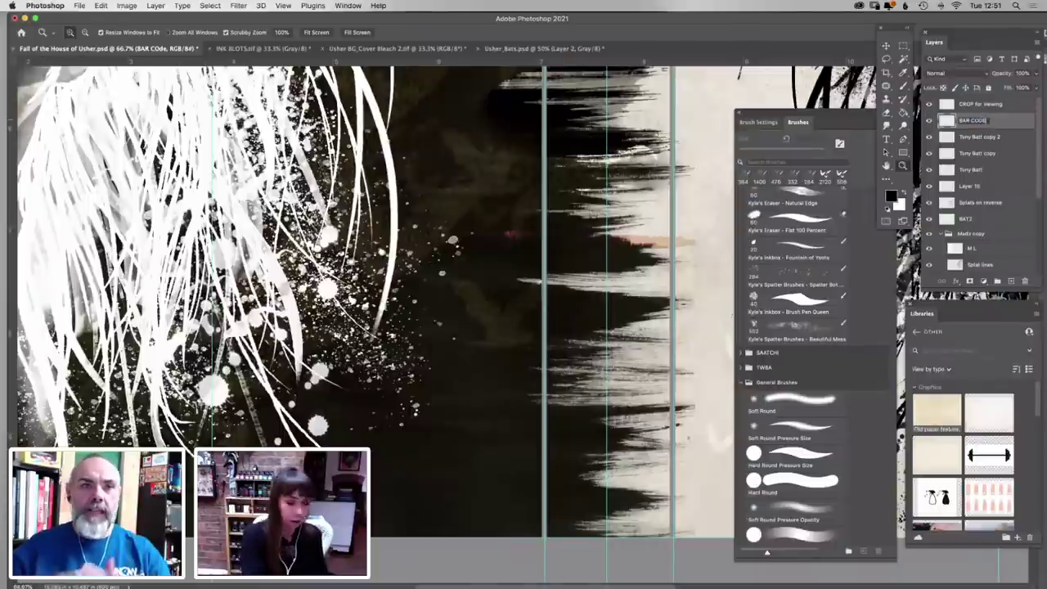
# Choose the Kyle's Letterers Tech Pen Pro brush from the House of Usher brush group and enlarge it slightly
pyautogui.click(903, 86)
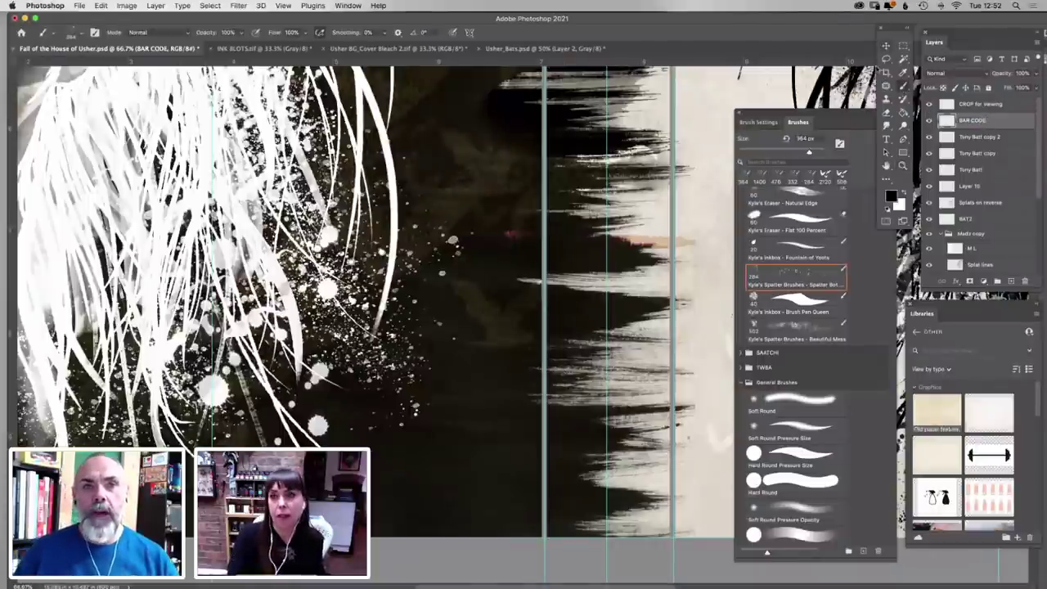
pyautogui.click(903, 46)
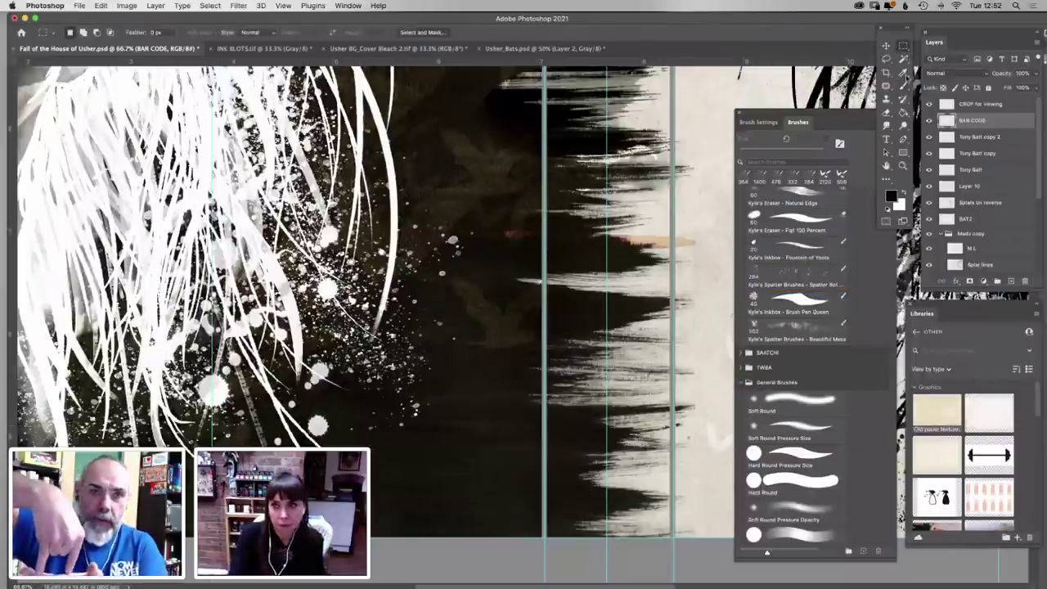
pyautogui.click(903, 87)
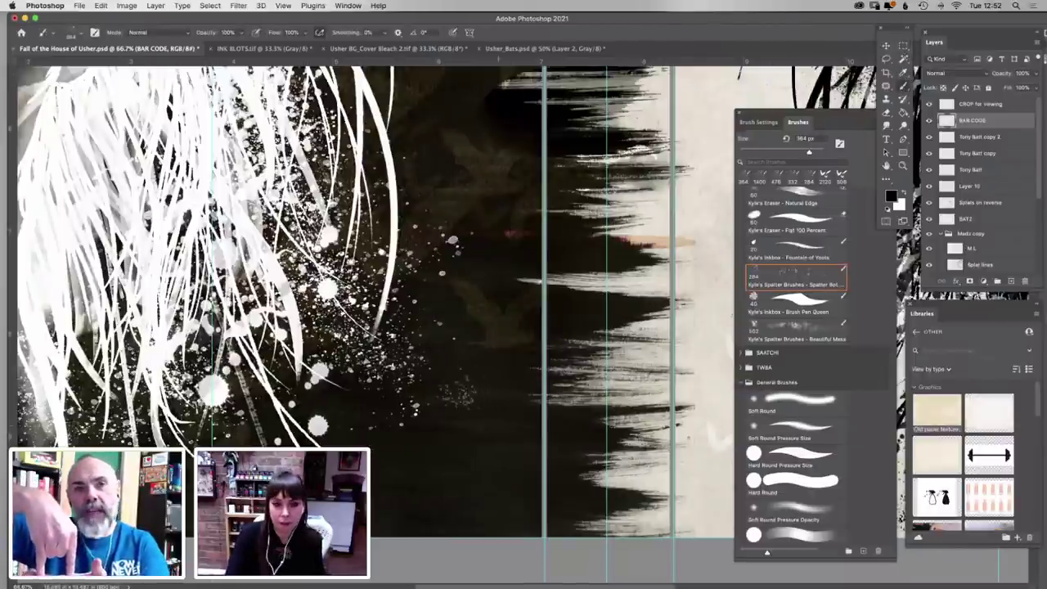
pyautogui.rightClick(474, 353)
pyautogui.scroll(5, 587, 280)
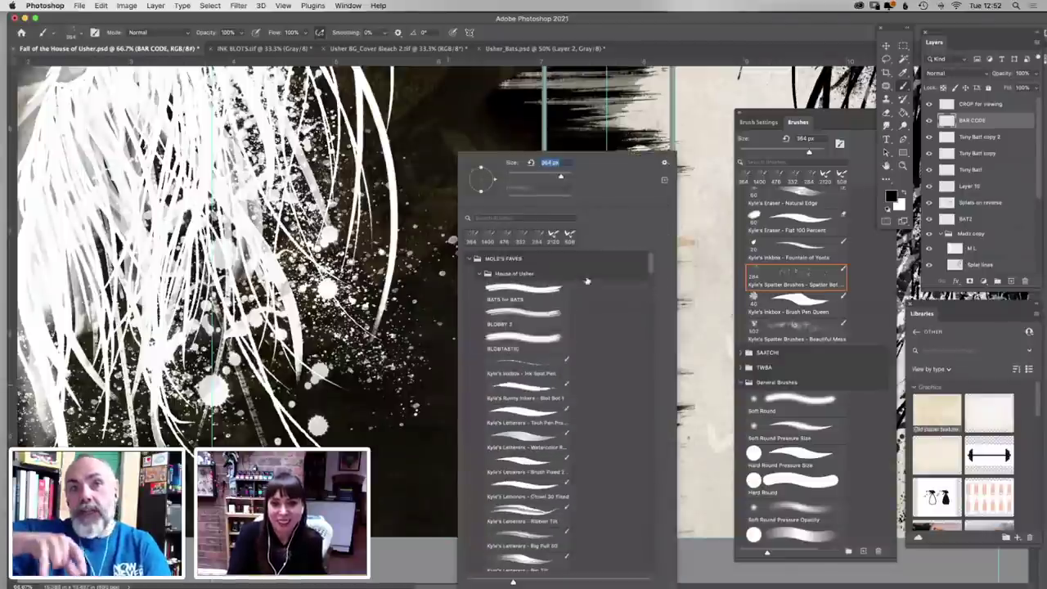
pyautogui.moveTo(652, 276); pyautogui.dragTo(652, 290)
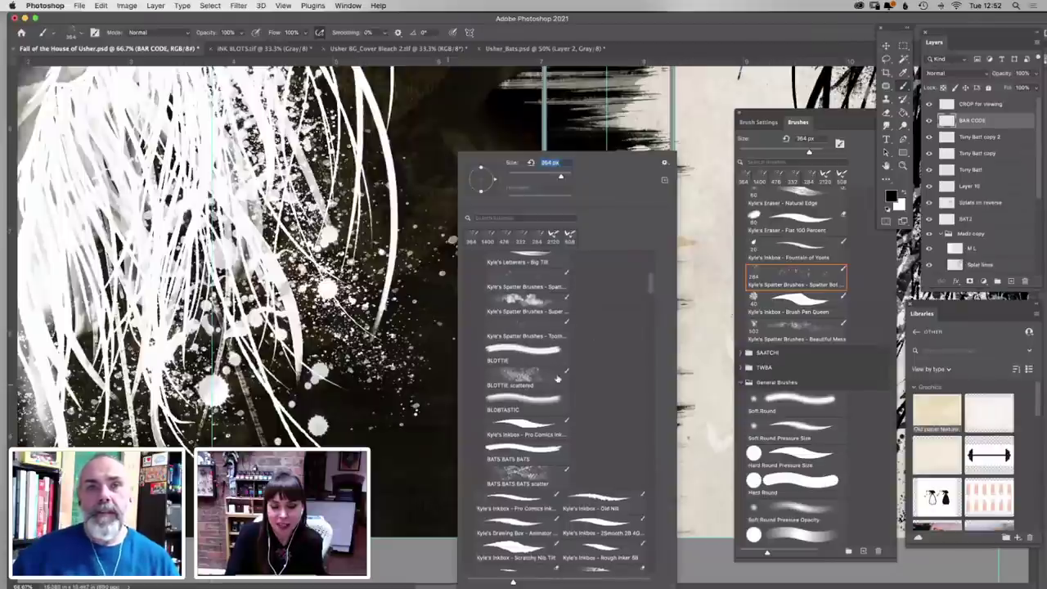
pyautogui.moveTo(650, 287); pyautogui.dragTo(653, 267)
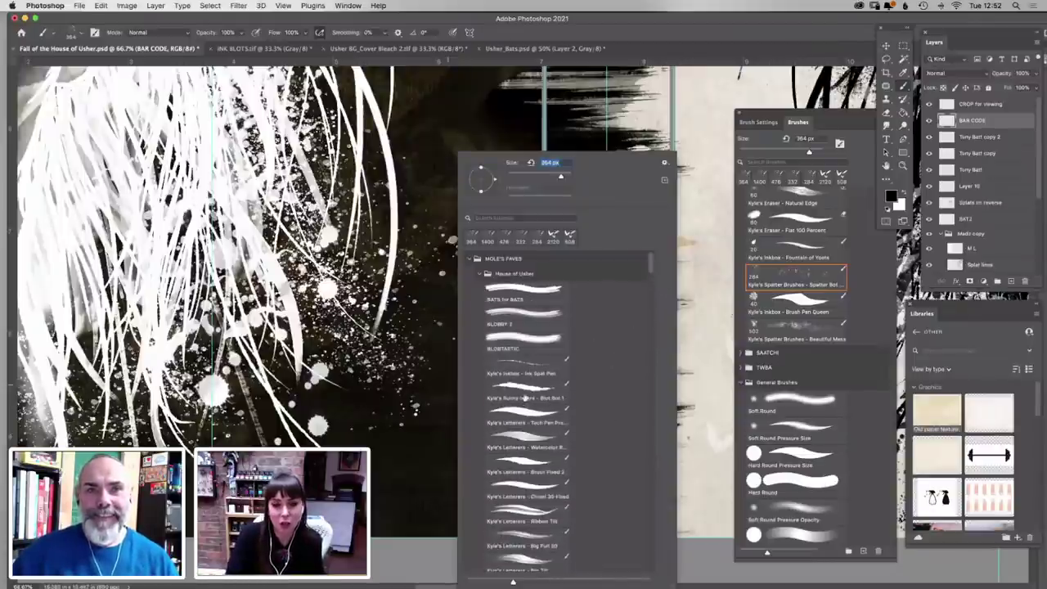
pyautogui.click(526, 415)
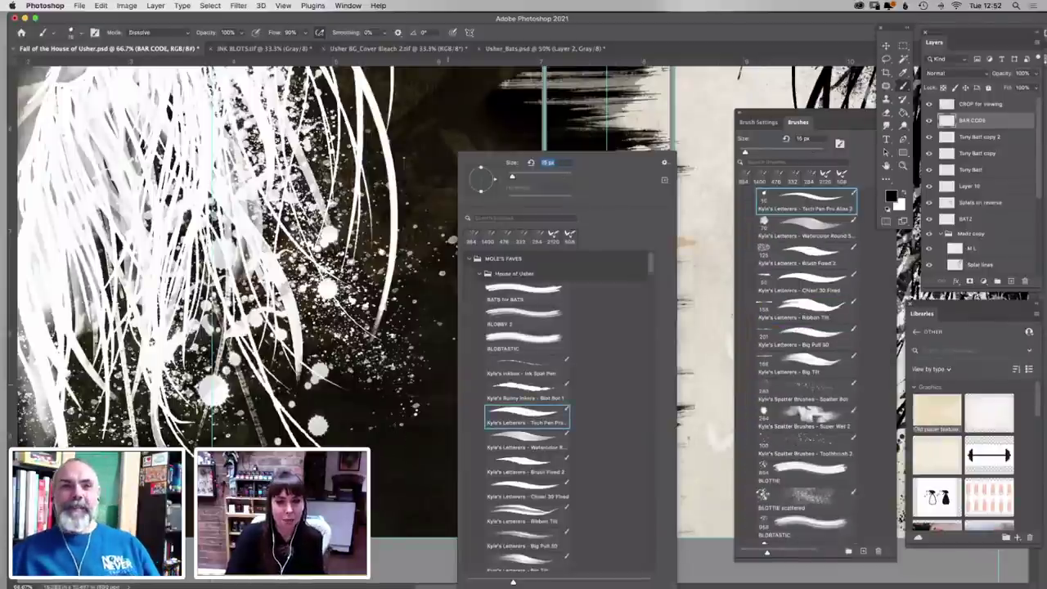
pyautogui.rightClick(444, 180)
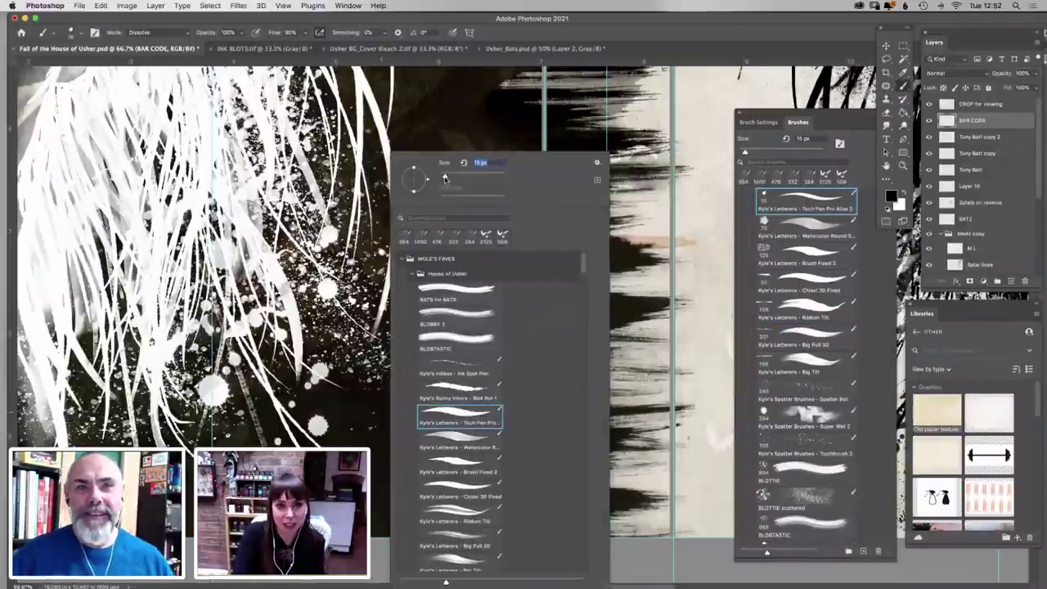
pyautogui.moveTo(447, 177); pyautogui.dragTo(450, 177)
pyautogui.press('Return')
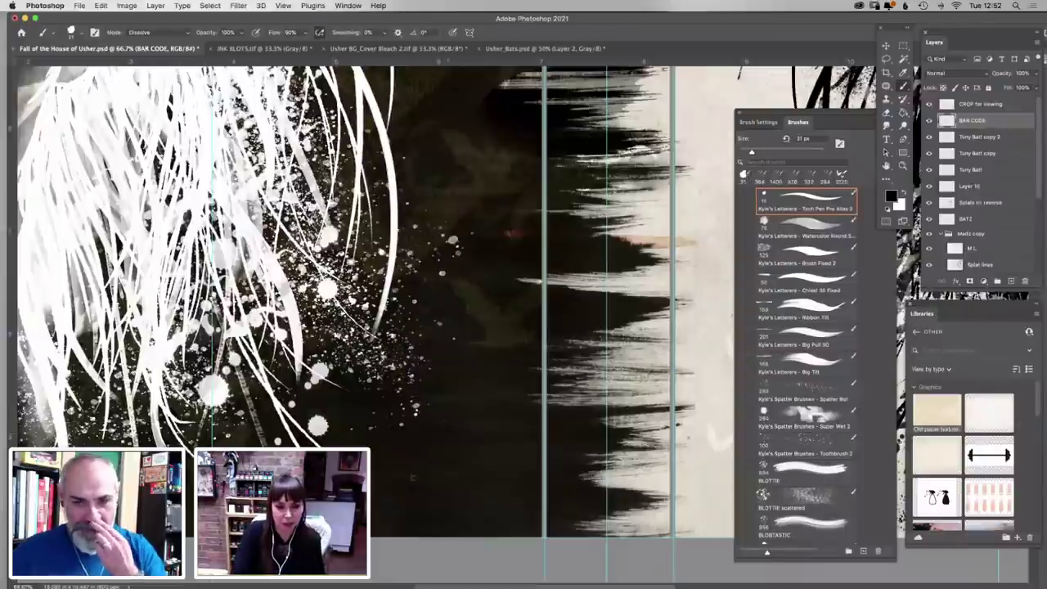
# Switch the paint colour to white and hand-paint the first short vertical bars beside the hair tips, undoing unsuitable strokes
pyautogui.press('super+z')
pyautogui.press('x')
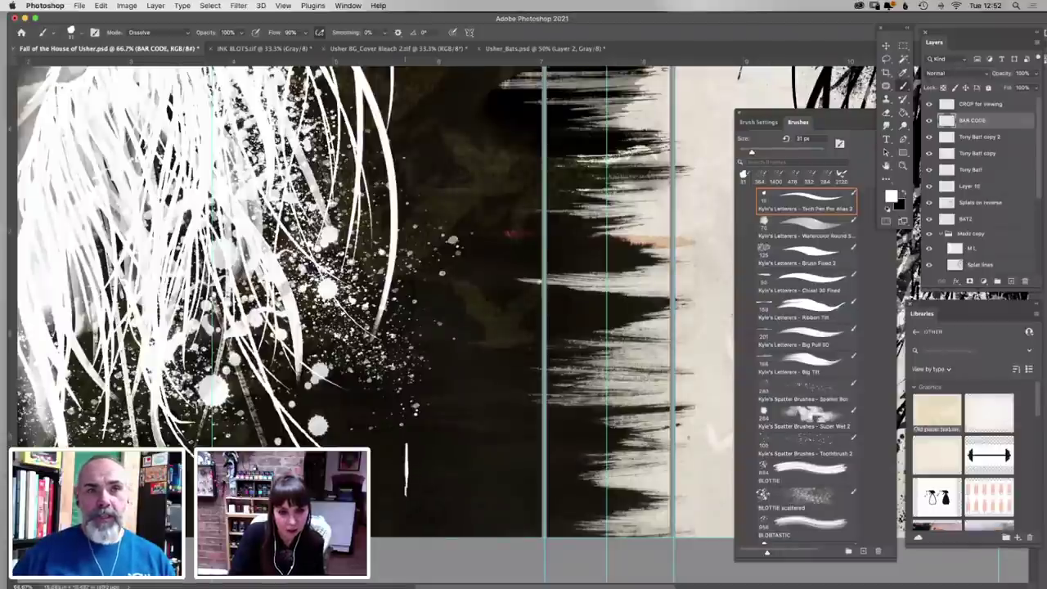
pyautogui.moveTo(405, 443); pyautogui.dragTo(406, 491)
pyautogui.moveTo(414, 444); pyautogui.dragTo(412, 498)
pyautogui.press('super+z')
pyautogui.moveTo(415, 444); pyautogui.dragTo(415, 498)
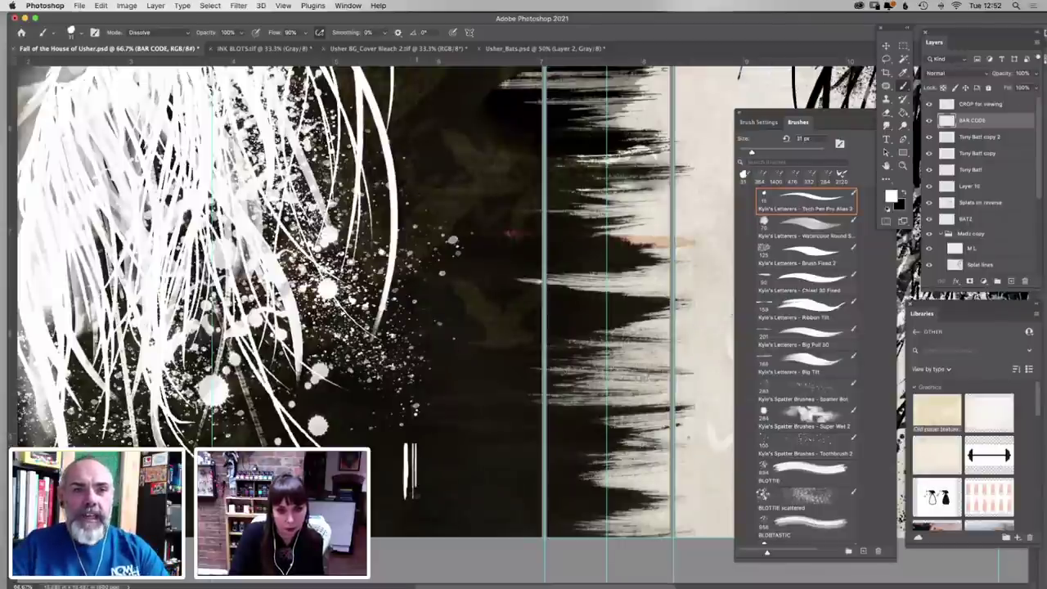
pyautogui.moveTo(420, 444); pyautogui.dragTo(421, 485)
pyautogui.press('super+z')
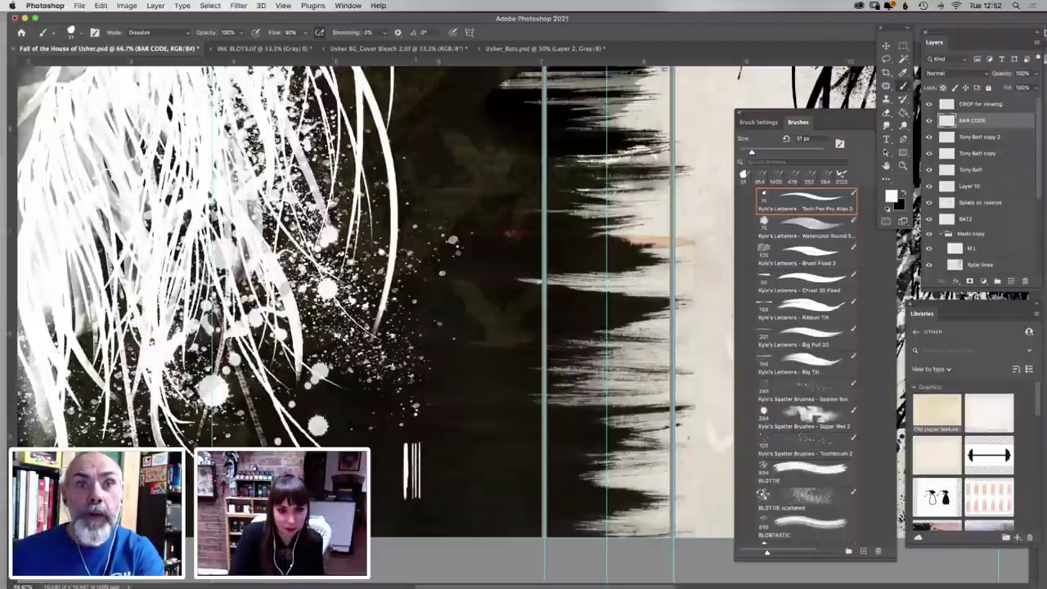
pyautogui.moveTo(424, 446); pyautogui.dragTo(424, 495)
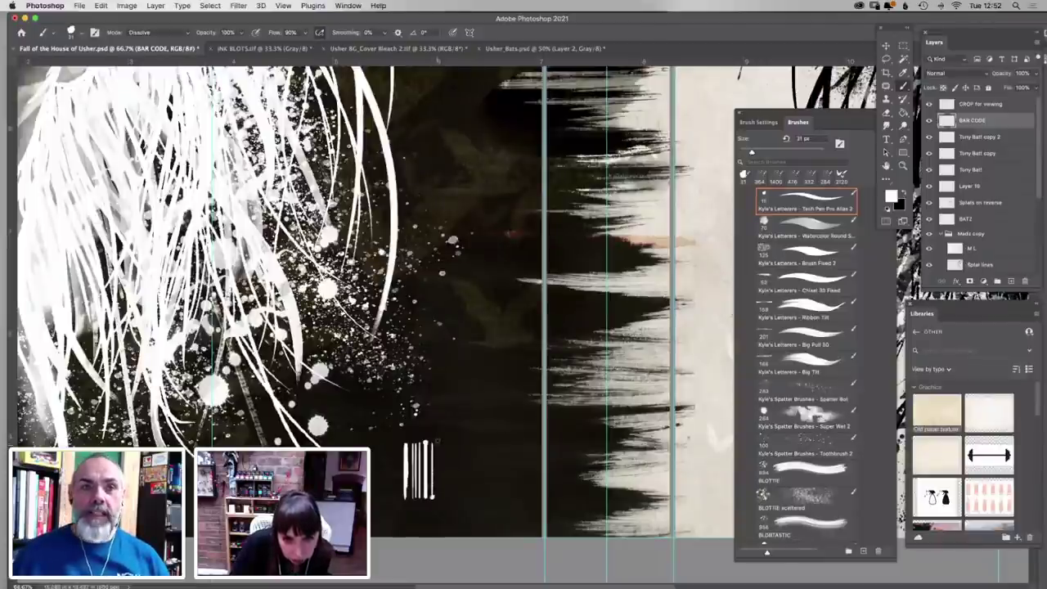
# Continue the bar row with one thick bar and two thin bars, undoing and repainting strokes as needed
pyautogui.moveTo(434, 446); pyautogui.dragTo(435, 495)
pyautogui.press('super+z')
pyautogui.press('super+z')
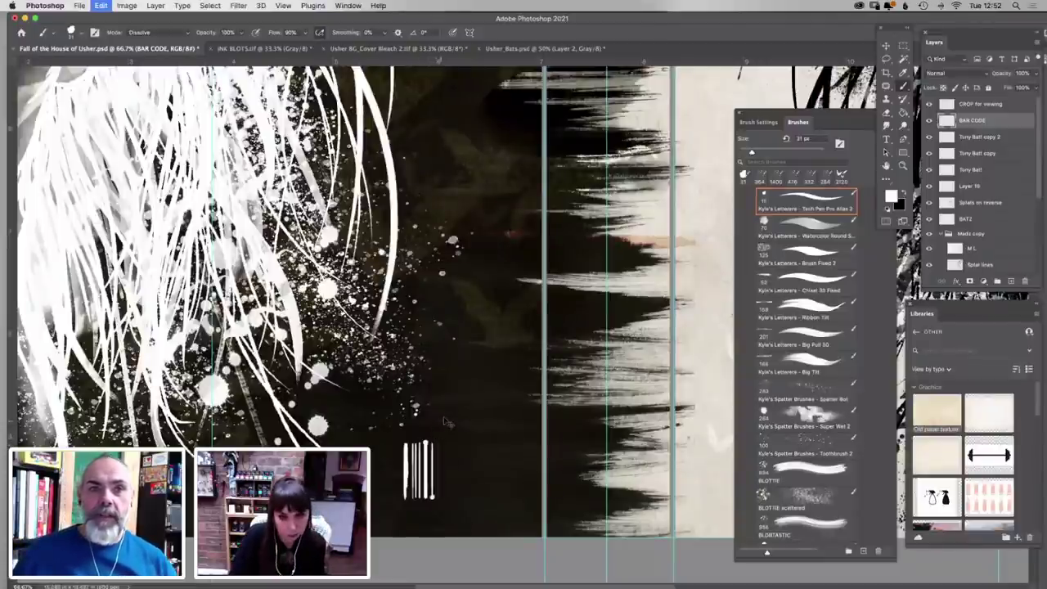
pyautogui.press('super+z')
pyautogui.press('super+z')
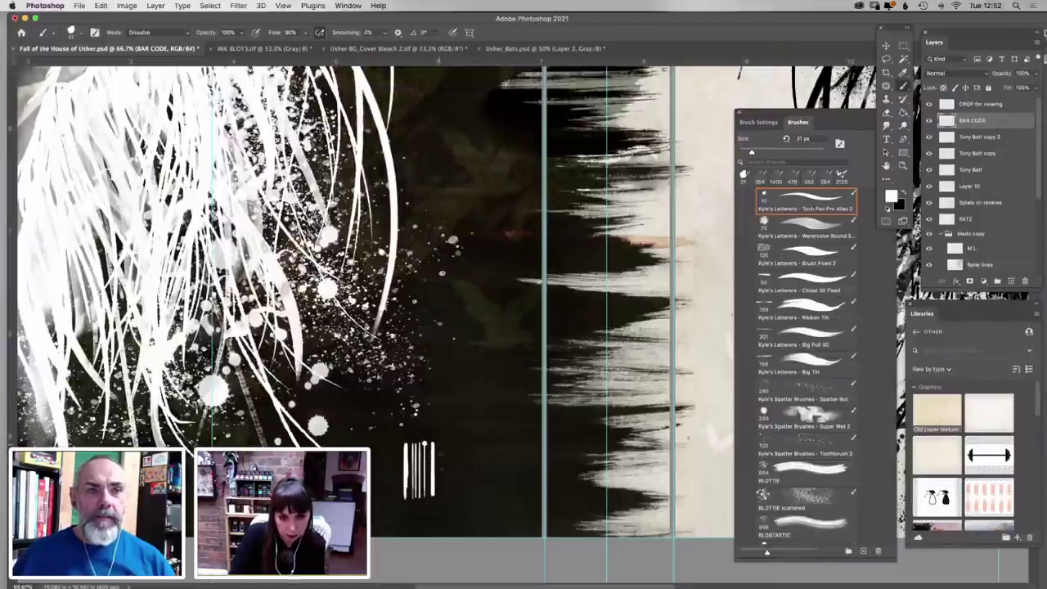
pyautogui.press('super+z')
pyautogui.moveTo(438, 447); pyautogui.dragTo(439, 496)
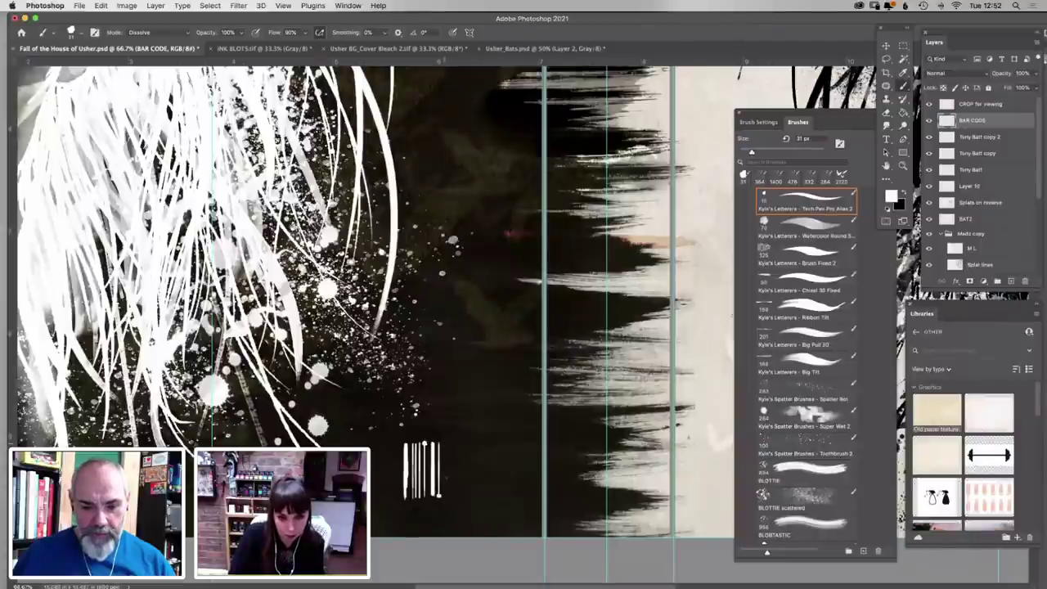
pyautogui.press('super+z')
pyautogui.press('super+z')
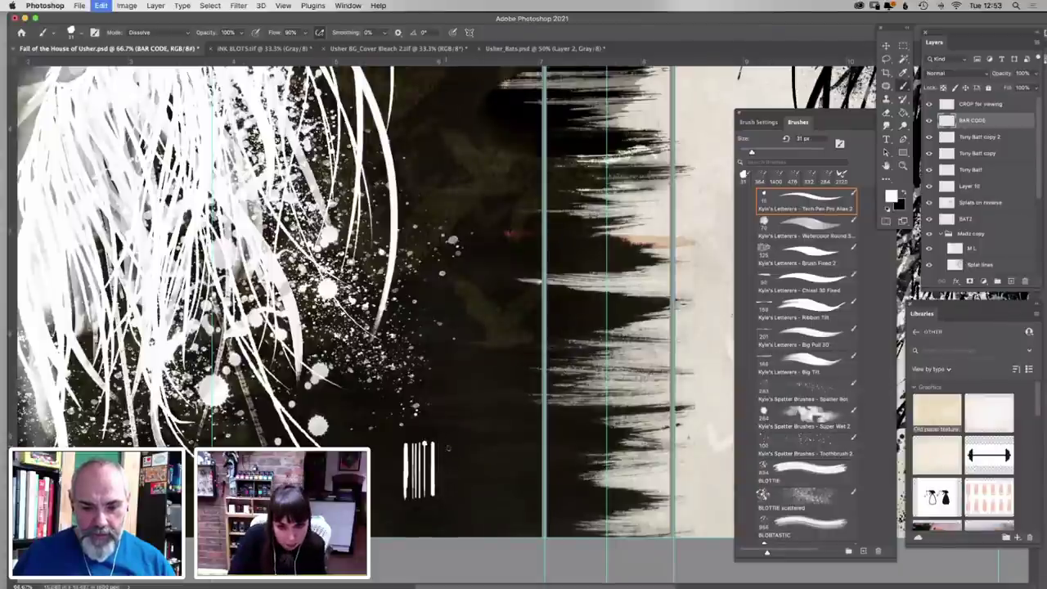
pyautogui.moveTo(438, 442); pyautogui.dragTo(439, 456)
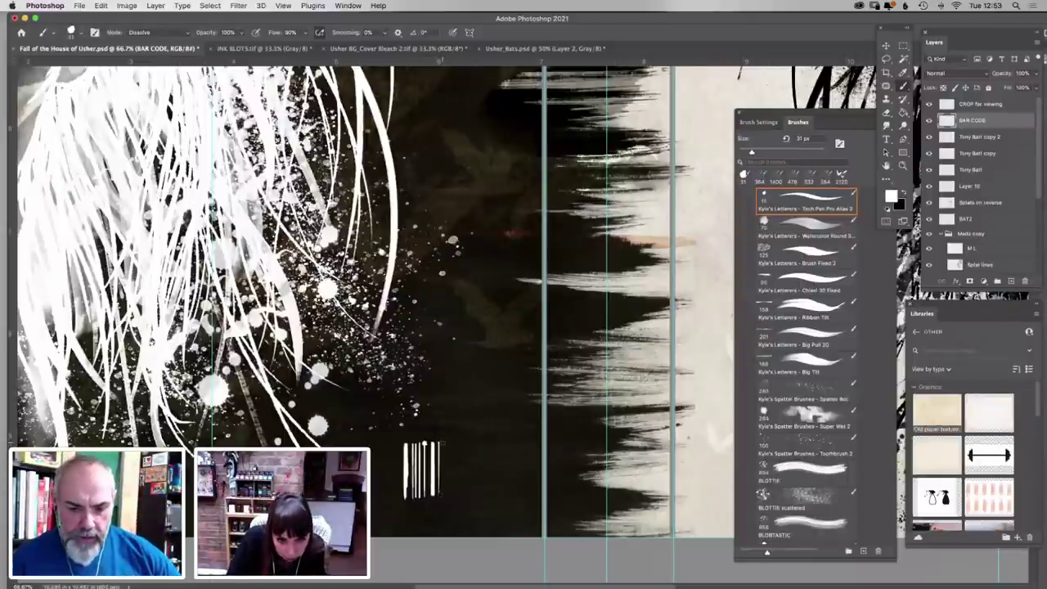
pyautogui.moveTo(443, 443)
pyautogui.mouseDown()
pyautogui.moveTo(441, 492)
pyautogui.moveTo(442, 443)
pyautogui.mouseUp()
pyautogui.press('super+z')
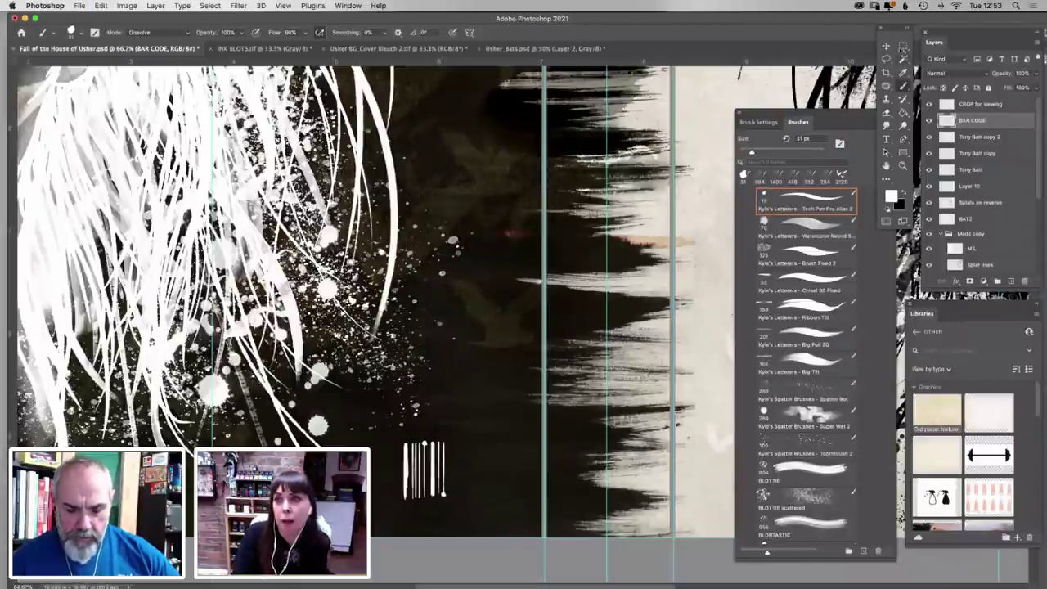
# Select and copy the painted bars, then paste and duplicate them side by side into three adjoining sets
pyautogui.click(903, 45)
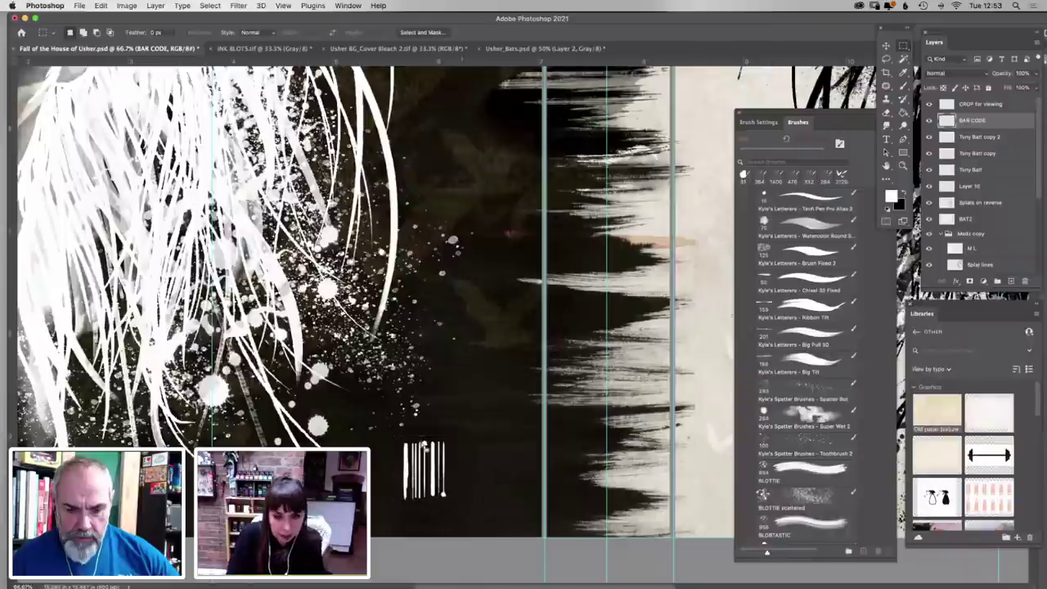
pyautogui.moveTo(392, 437); pyautogui.dragTo(463, 507)
pyautogui.press('z')
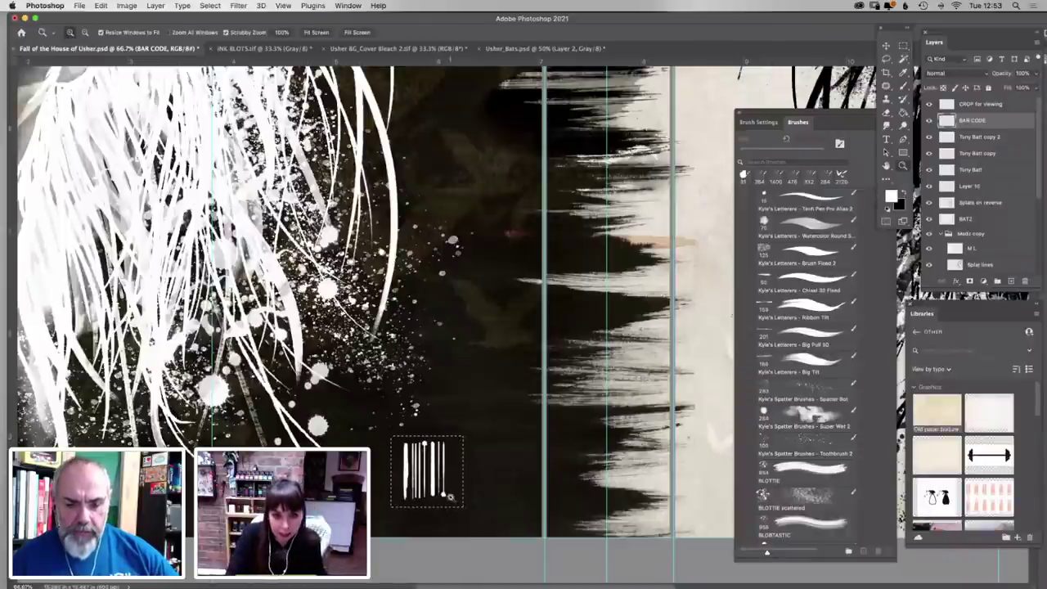
pyautogui.click(439, 500)
pyautogui.click(439, 499)
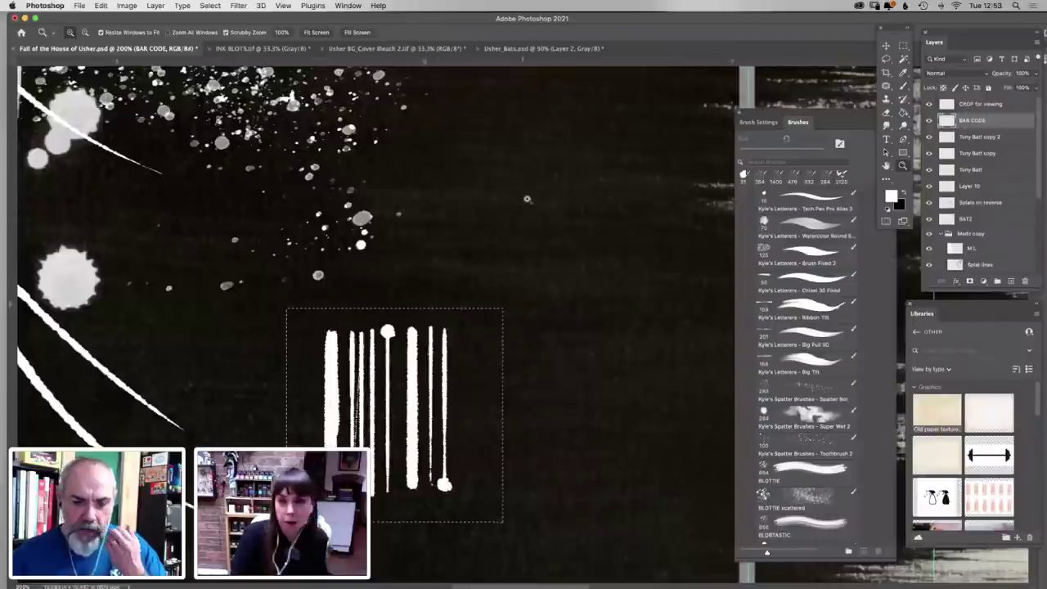
pyautogui.press('super+c')
pyautogui.press('super+v')
pyautogui.press('v')
pyautogui.moveTo(337, 428); pyautogui.dragTo(517, 427)
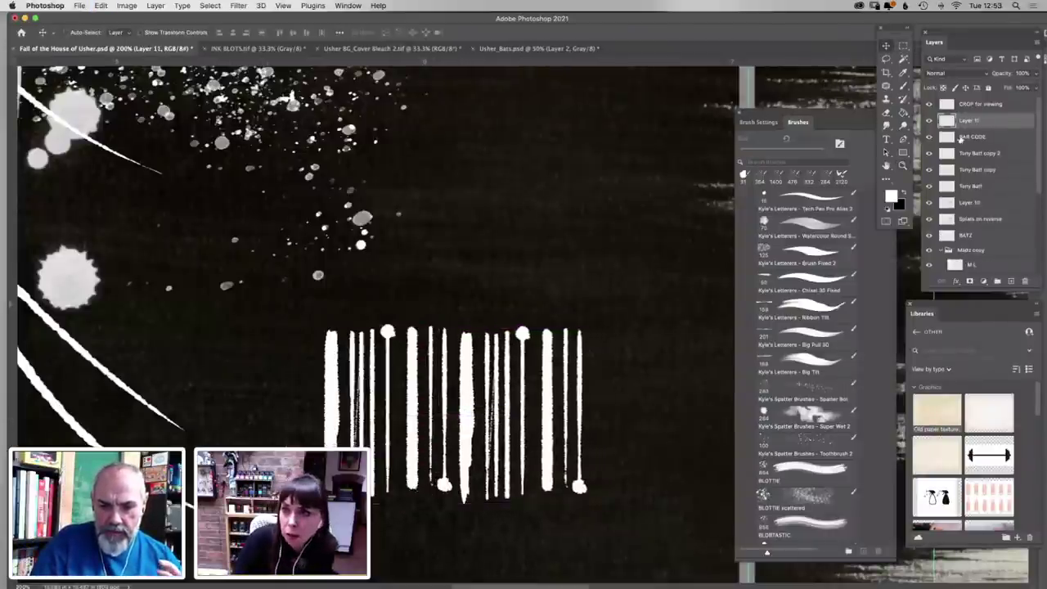
pyautogui.hotkey('ctrl', 'j')
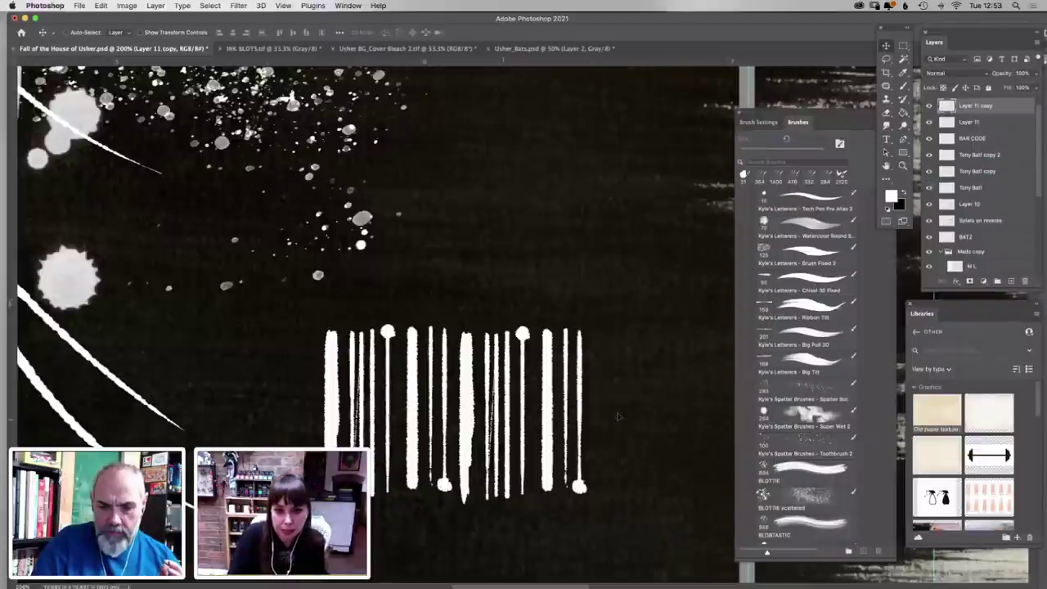
pyautogui.moveTo(472, 396); pyautogui.dragTo(607, 395)
pyautogui.hotkey('ctrl', '-')
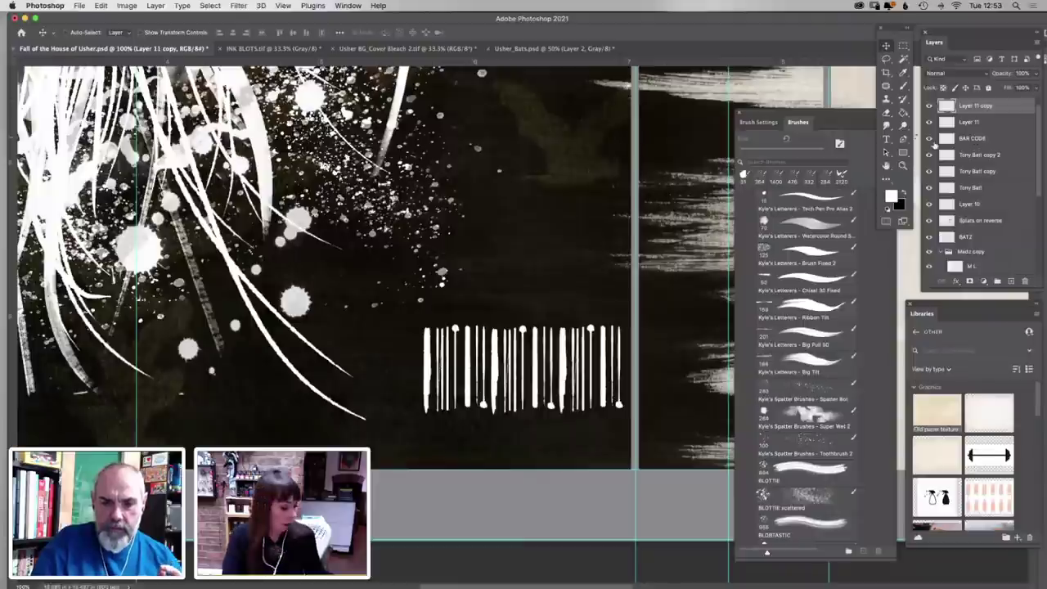
# Merge the three bar layers into one and name the merged layer BAR CODE
pyautogui.hotkey('ctrl', 'e')
pyautogui.doubleClick(971, 106)
pyautogui.write('BAR CODE')
pyautogui.press('Return')
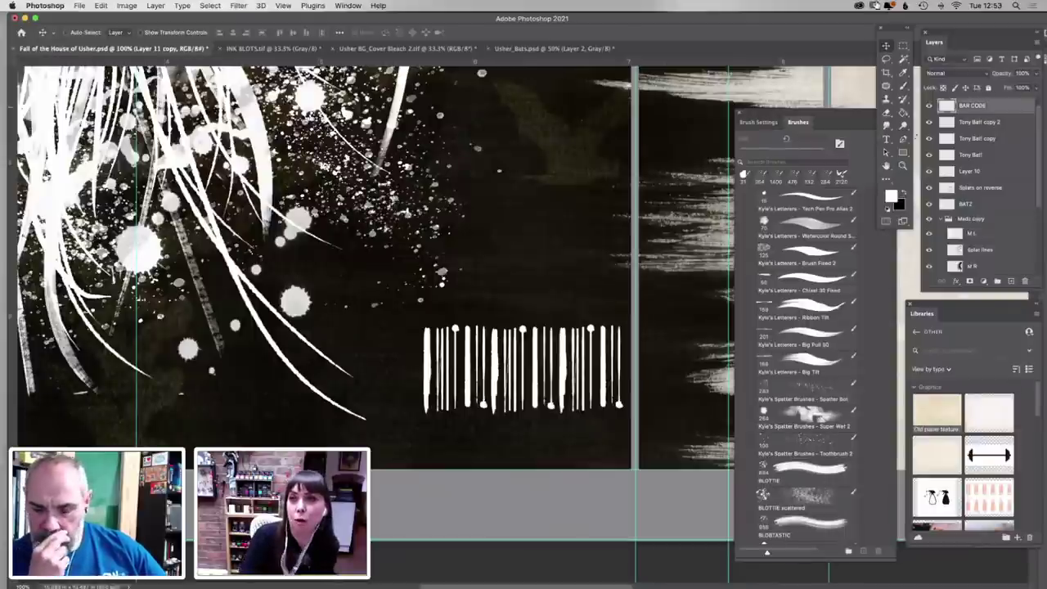
# Trim the bars' uneven tops straight using an inverted rectangular selection, and shift the bar code away from the spine guide
pyautogui.press('m')
pyautogui.moveTo(625, 333); pyautogui.dragTo(421, 393)
pyautogui.moveTo(420, 329); pyautogui.dragTo(629, 426)
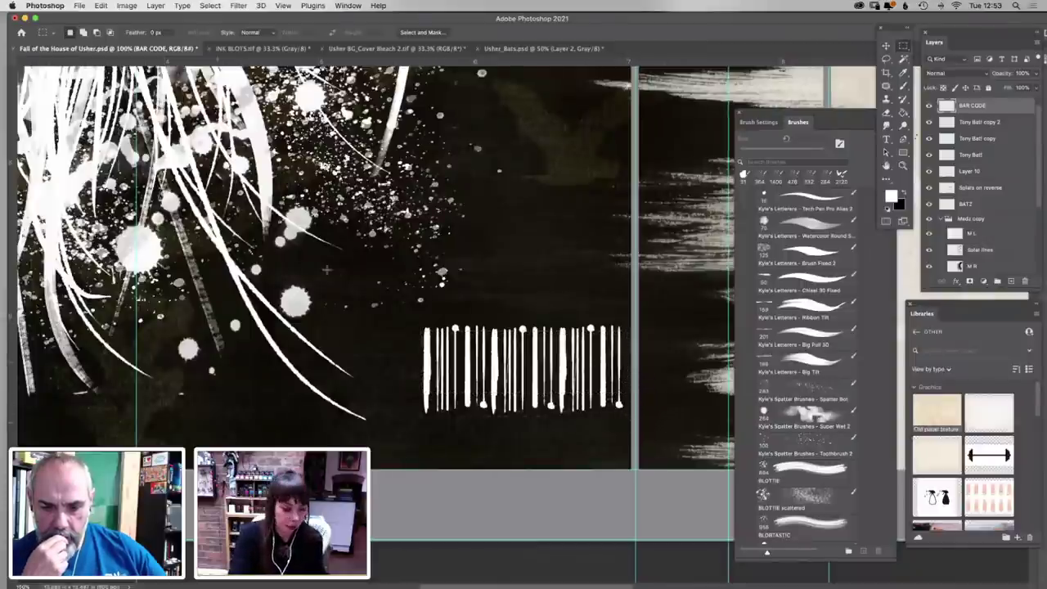
pyautogui.click(210, 6)
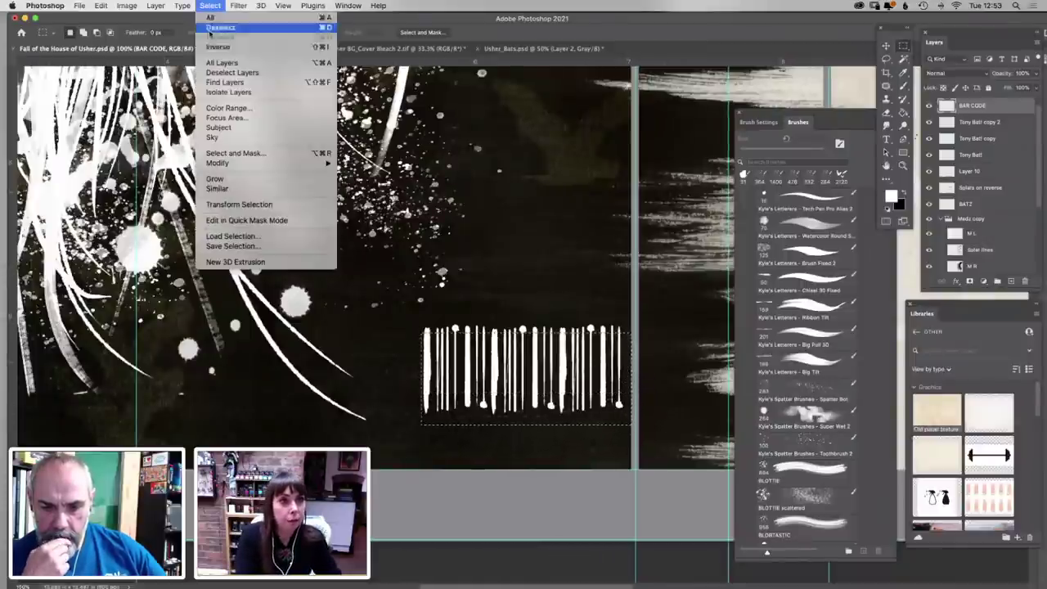
pyautogui.click(217, 47)
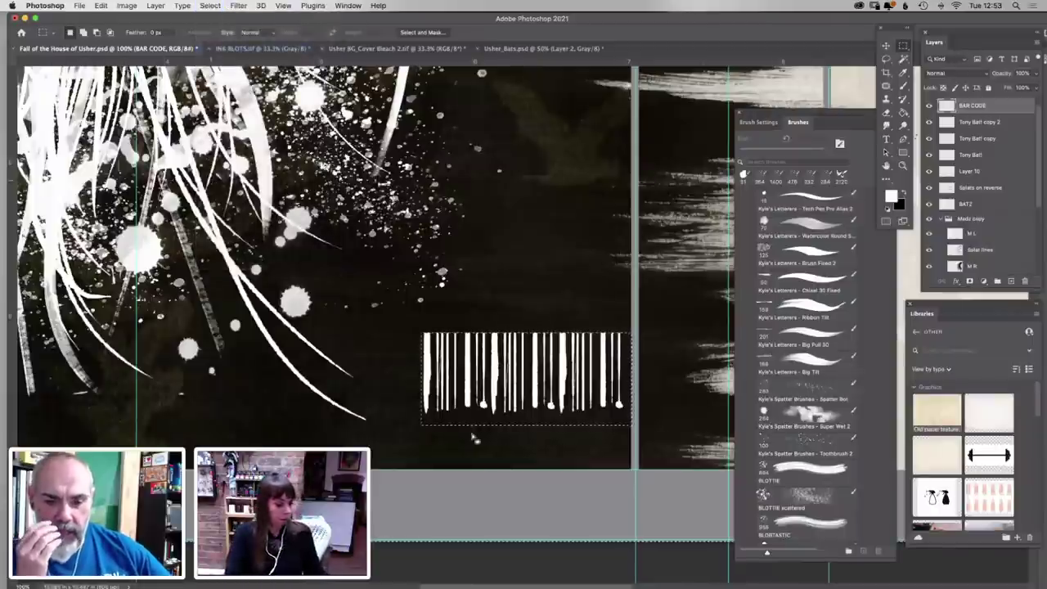
pyautogui.press('super+d')
pyautogui.click(885, 47)
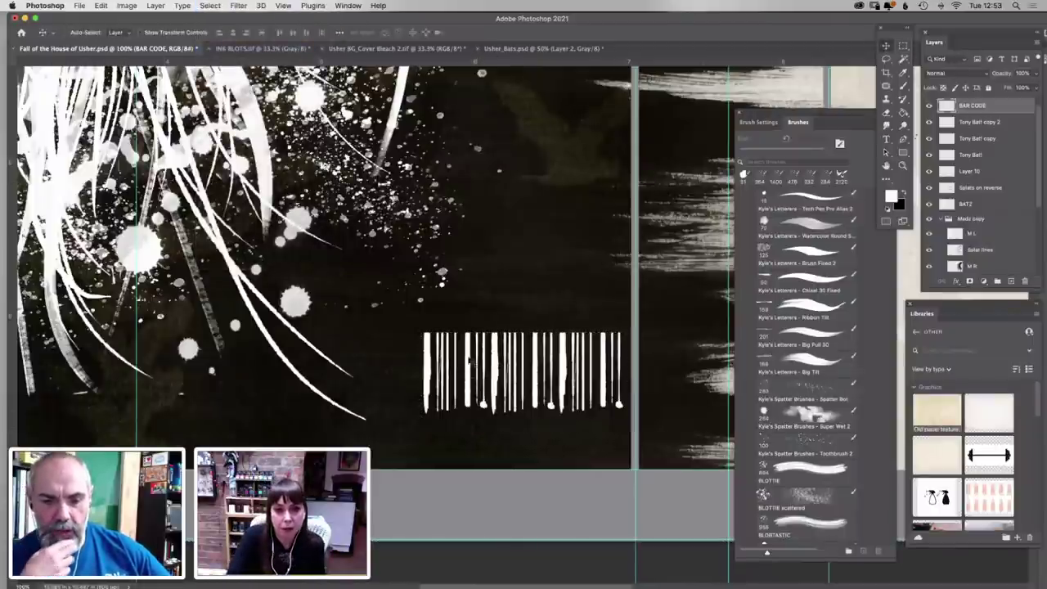
pyautogui.moveTo(436, 353); pyautogui.dragTo(403, 350)
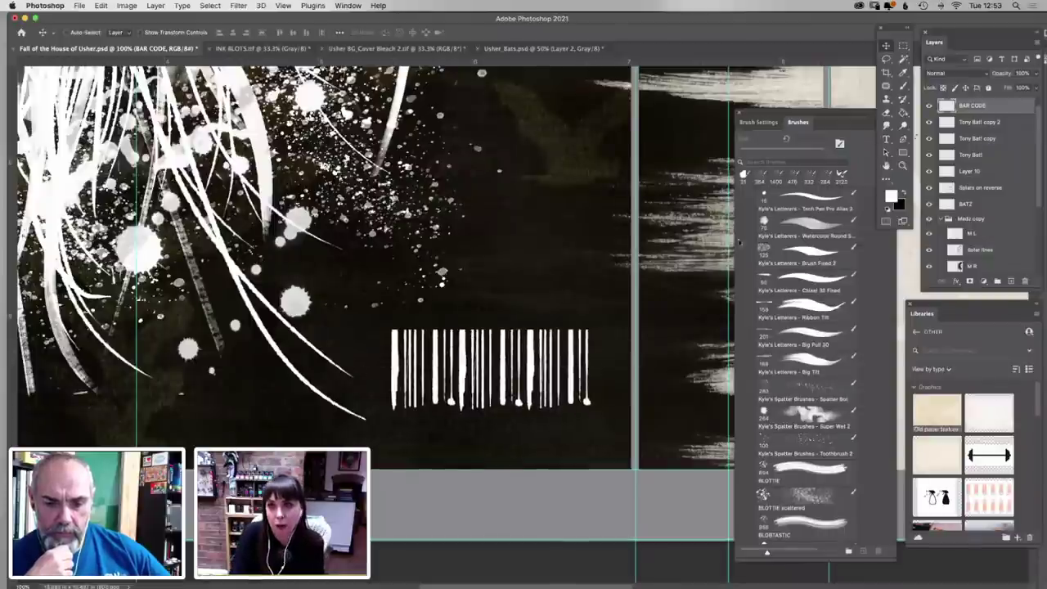
# Brush white ink drips onto the lower ends of the bar code's first thick bar and a nearby thin bar
pyautogui.press('z')
pyautogui.click(505, 408)
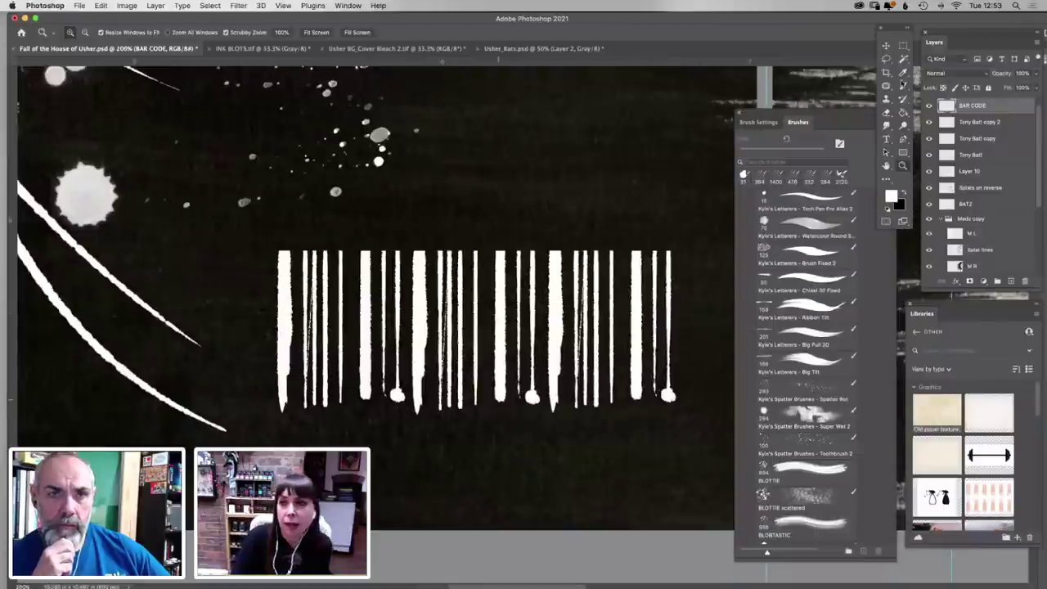
pyautogui.press('b')
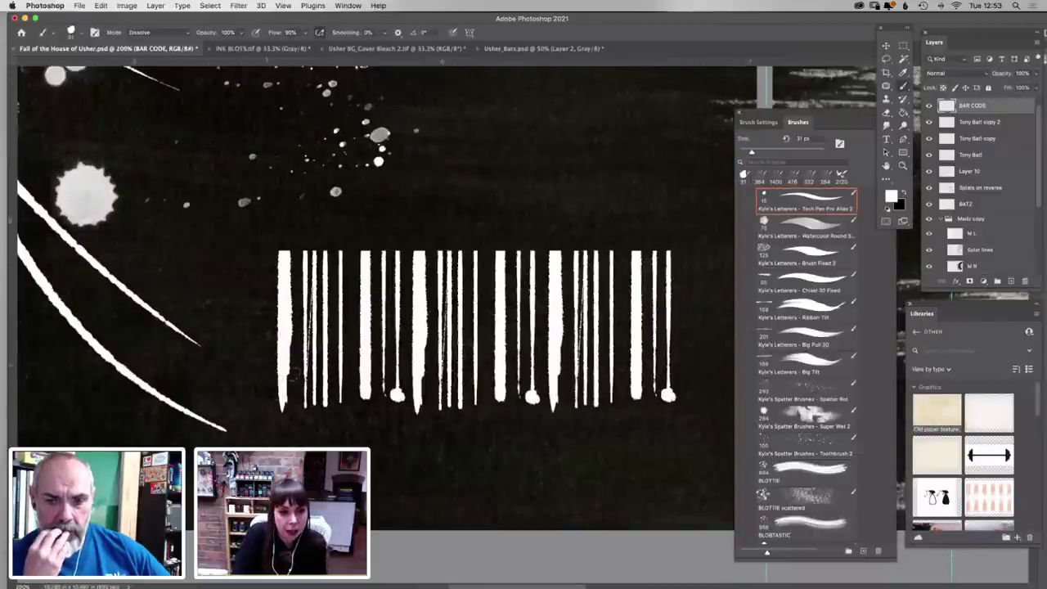
pyautogui.moveTo(281, 409); pyautogui.dragTo(283, 421)
pyautogui.moveTo(285, 372)
pyautogui.mouseDown()
pyautogui.moveTo(282, 418)
pyautogui.moveTo(282, 406)
pyautogui.moveTo(327, 442)
pyautogui.mouseUp()
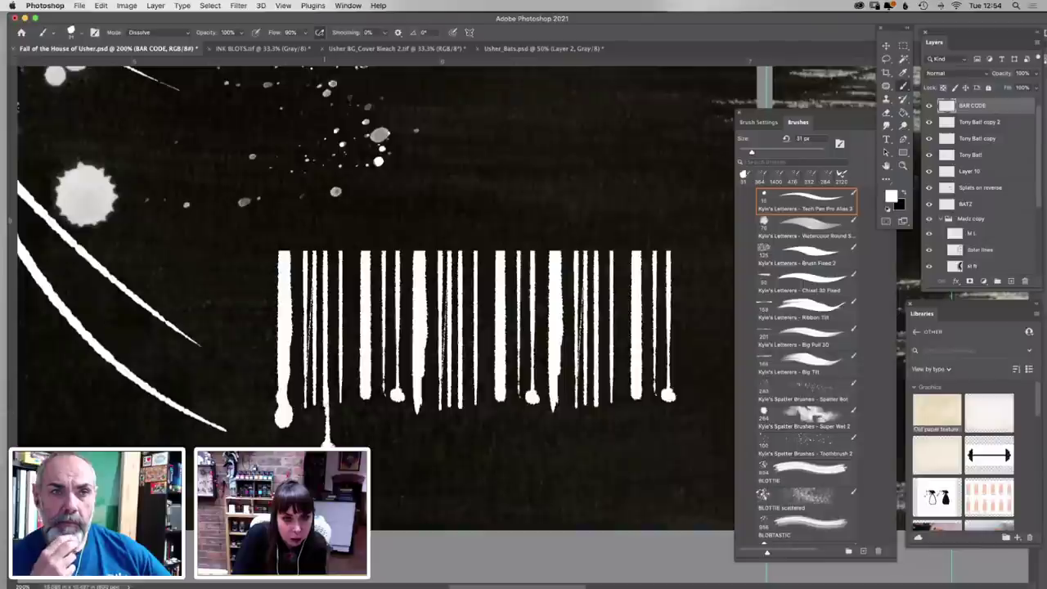
pyautogui.moveTo(339, 365); pyautogui.dragTo(327, 414)
pyautogui.moveTo(341, 380); pyautogui.dragTo(344, 432)
pyautogui.press('super+z')
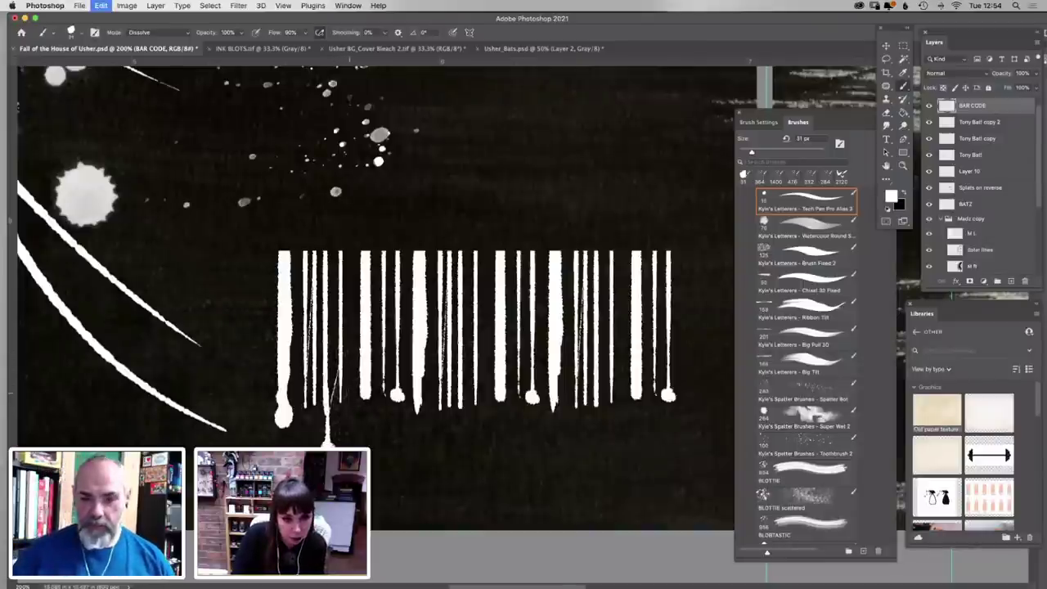
pyautogui.press('super+z')
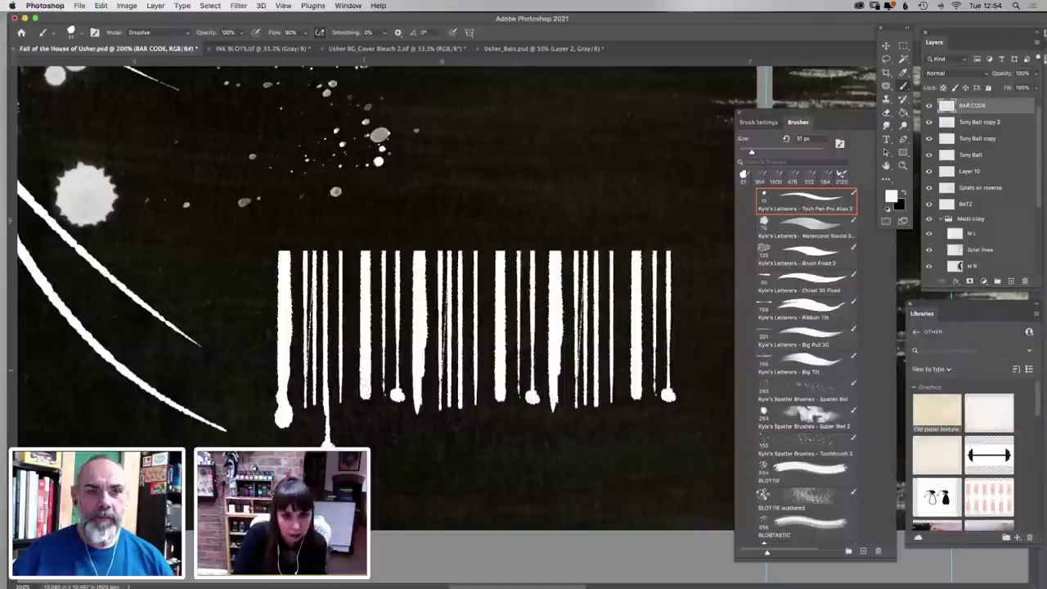
# Paint white drips and droplets of varied lengths below the thick and thin bars through the middle of the bar code
pyautogui.moveTo(364, 399); pyautogui.dragTo(364, 448)
pyautogui.moveTo(365, 398)
pyautogui.mouseDown()
pyautogui.moveTo(366, 413)
pyautogui.moveTo(421, 409)
pyautogui.moveTo(422, 440)
pyautogui.moveTo(419, 413)
pyautogui.mouseUp()
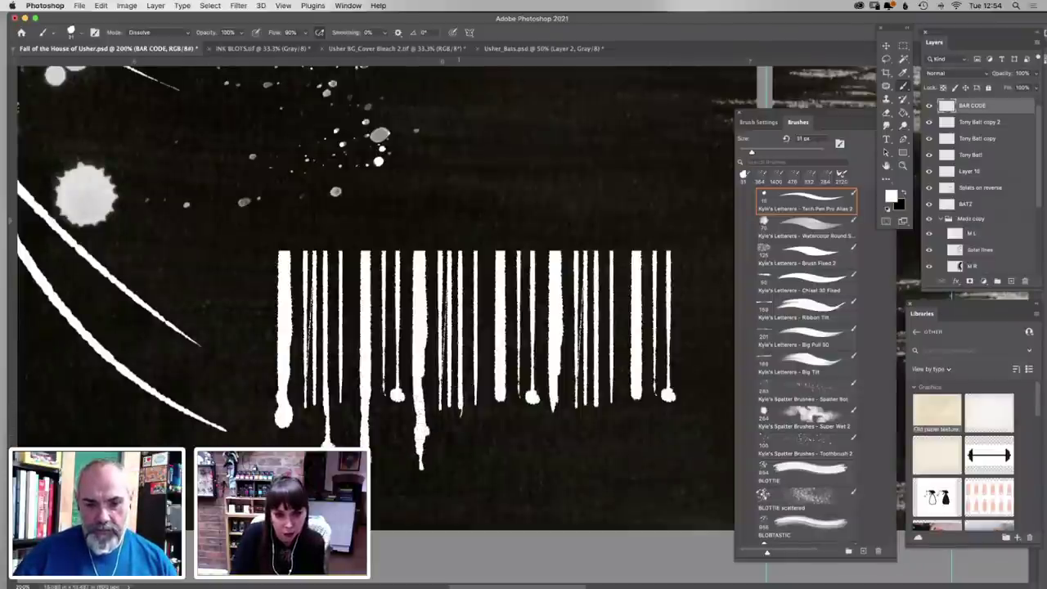
pyautogui.moveTo(463, 392); pyautogui.dragTo(467, 480)
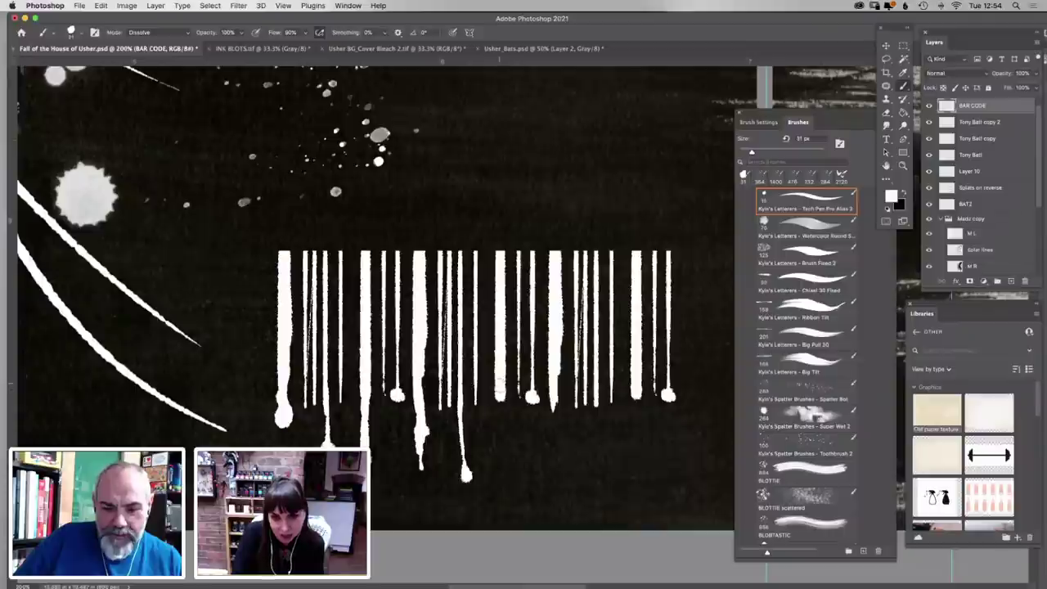
pyautogui.moveTo(499, 401); pyautogui.dragTo(499, 480)
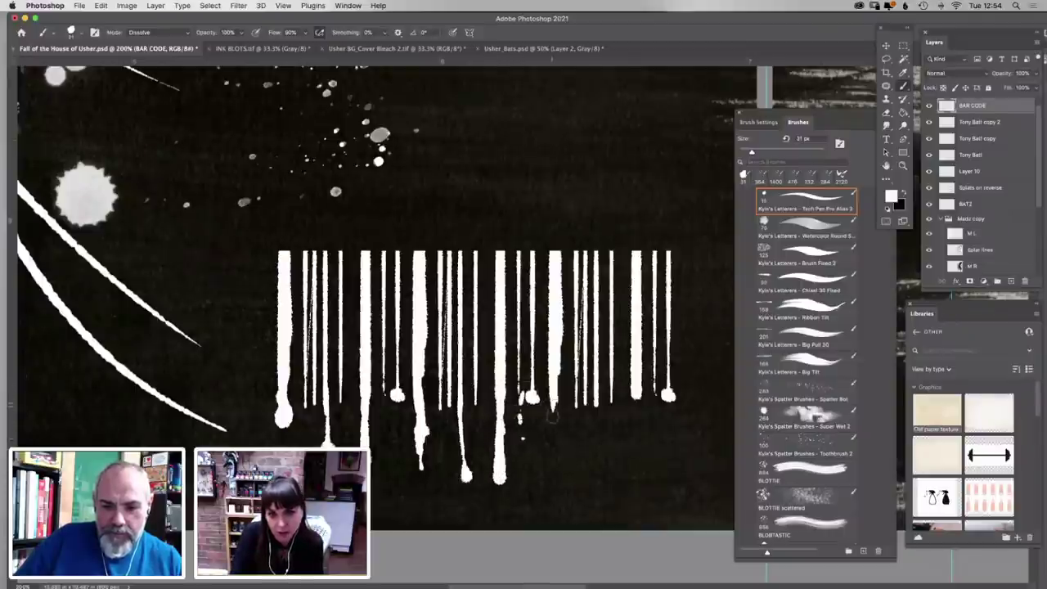
pyautogui.click(553, 421)
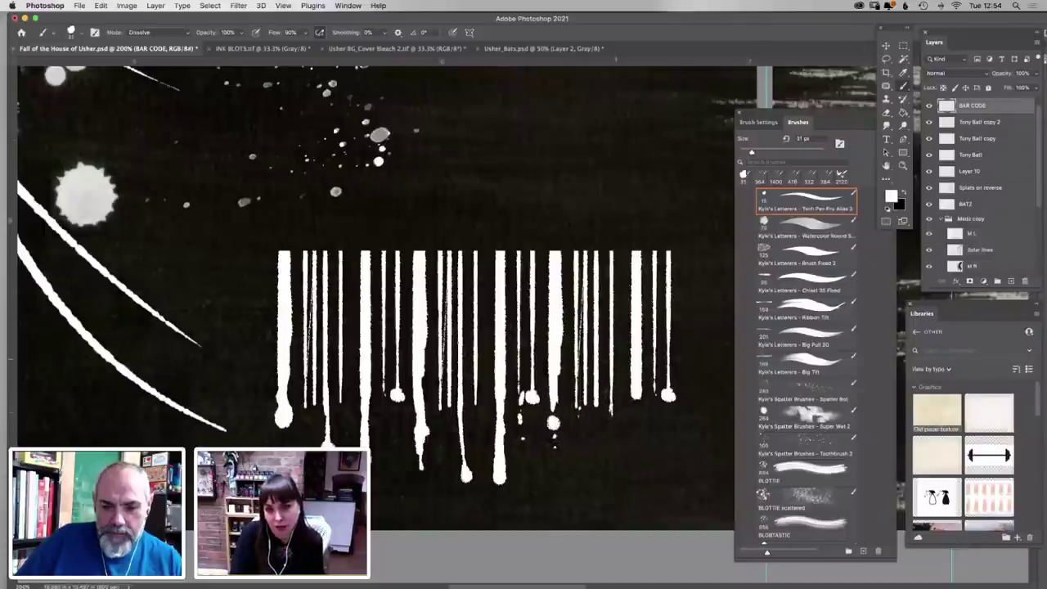
# Paint long drips below the last set of bars, and dab ink blobs under the first set's rounded thin bar
pyautogui.moveTo(611, 401); pyautogui.dragTo(613, 529)
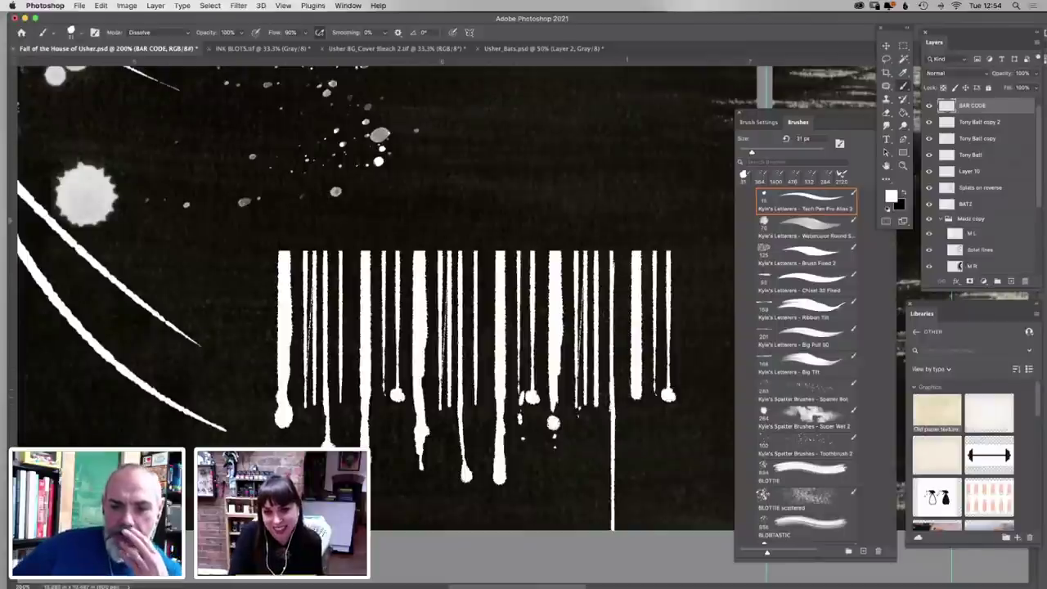
pyautogui.moveTo(636, 400); pyautogui.dragTo(637, 504)
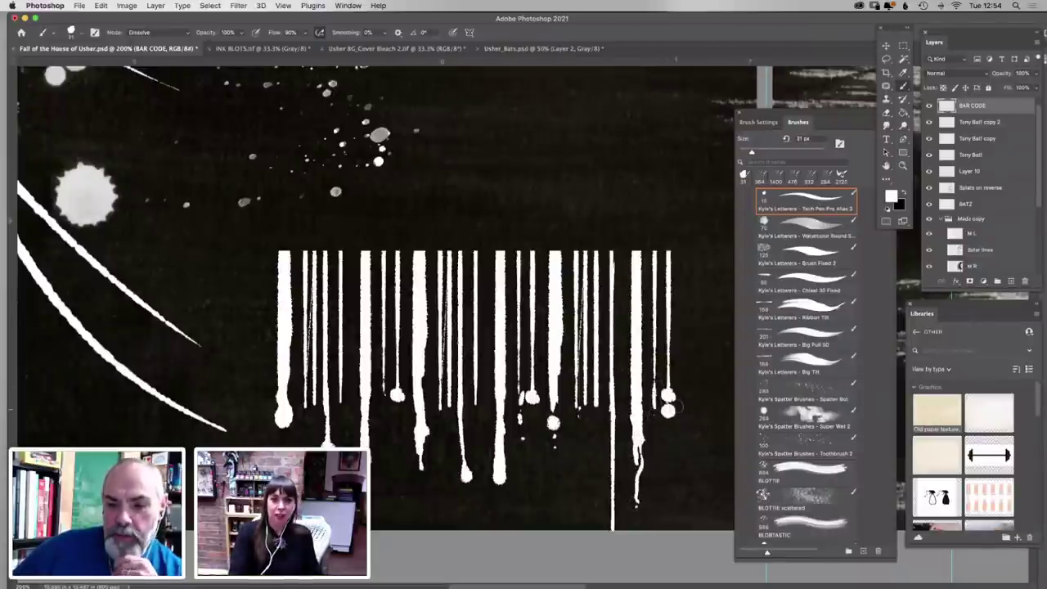
pyautogui.click(402, 418)
pyautogui.click(394, 406)
pyautogui.click(391, 413)
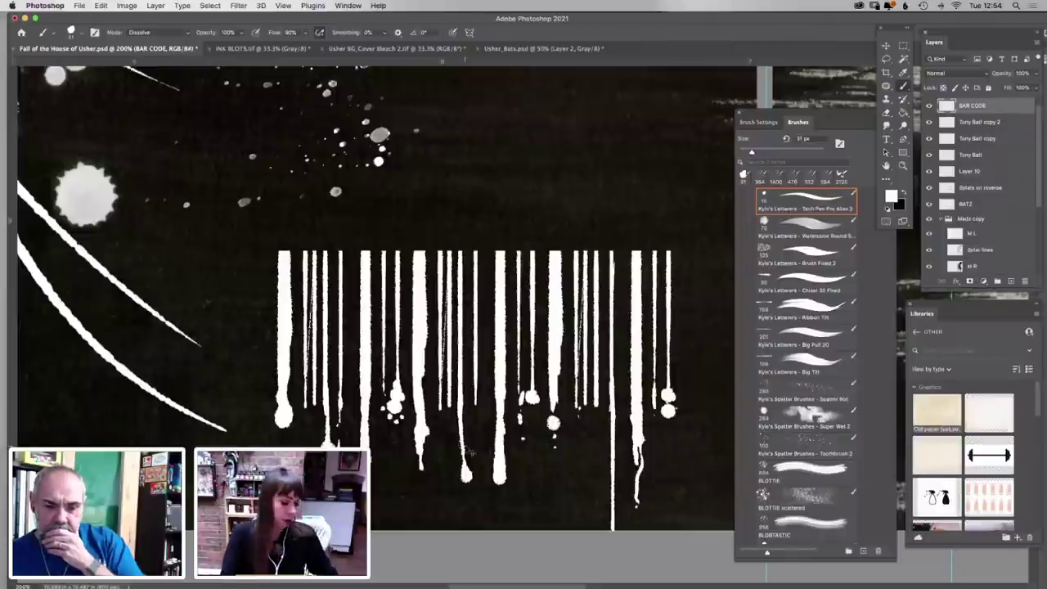
# Save the cover document and review the full wraparound artwork
pyautogui.press('super+minus')
pyautogui.press('super+minus')
pyautogui.press('super+minus')
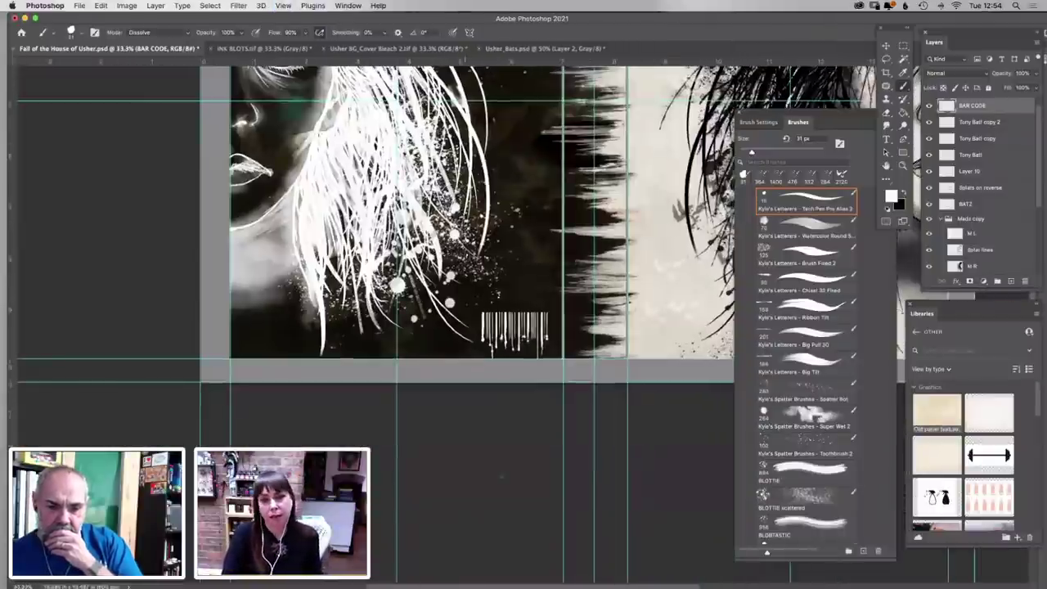
pyautogui.press('super+0')
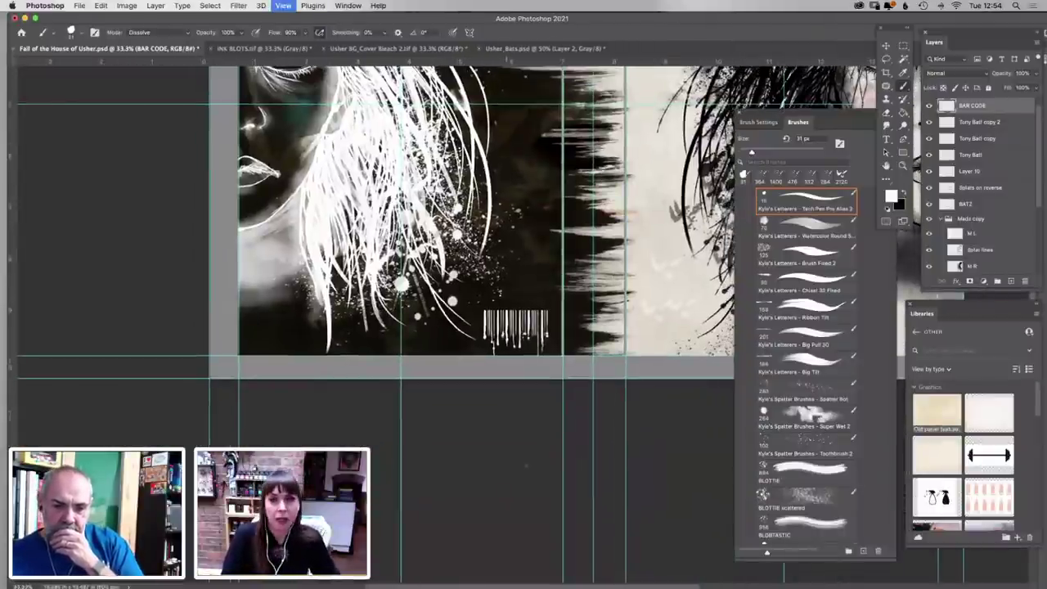
pyautogui.press('super+s')
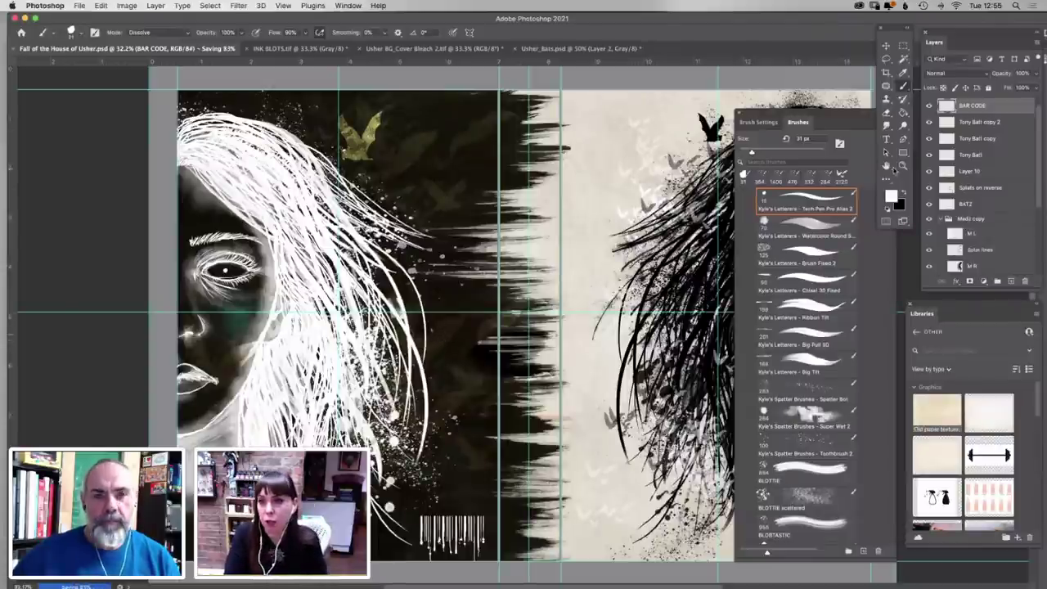
pyautogui.click(886, 165)
pyautogui.moveTo(453, 304); pyautogui.dragTo(290, 289)
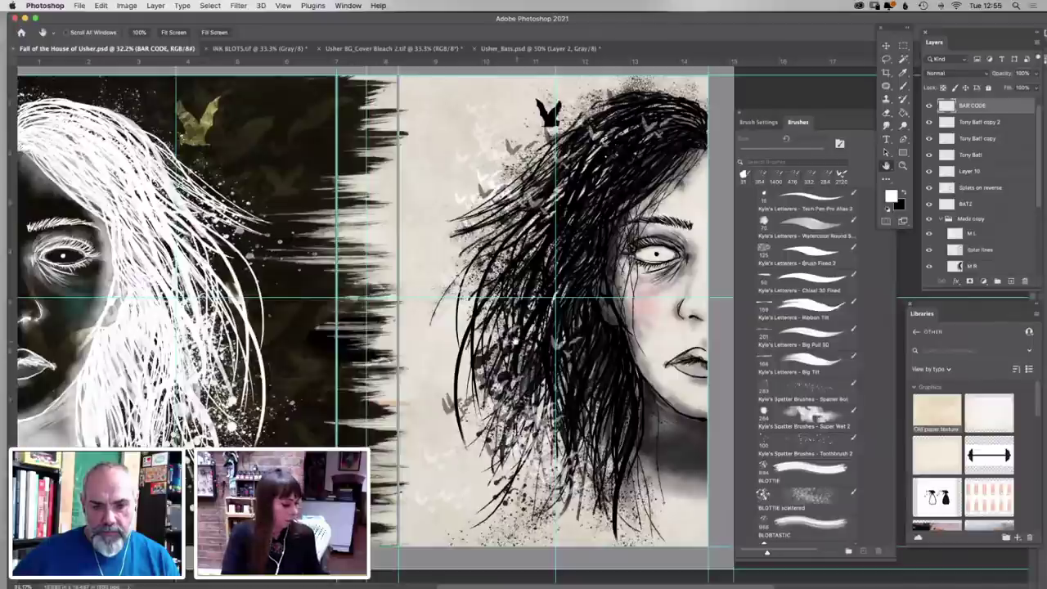
pyautogui.press('super+0')
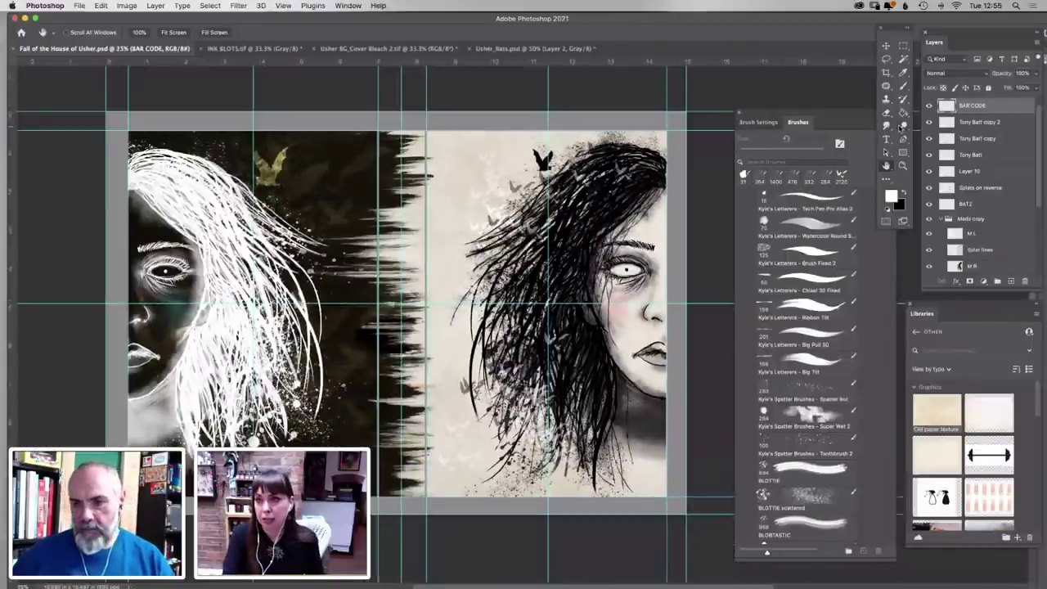
# Choose the Burn tool and make the Old paper texture layer active
pyautogui.click(902, 125)
pyautogui.click(945, 134)
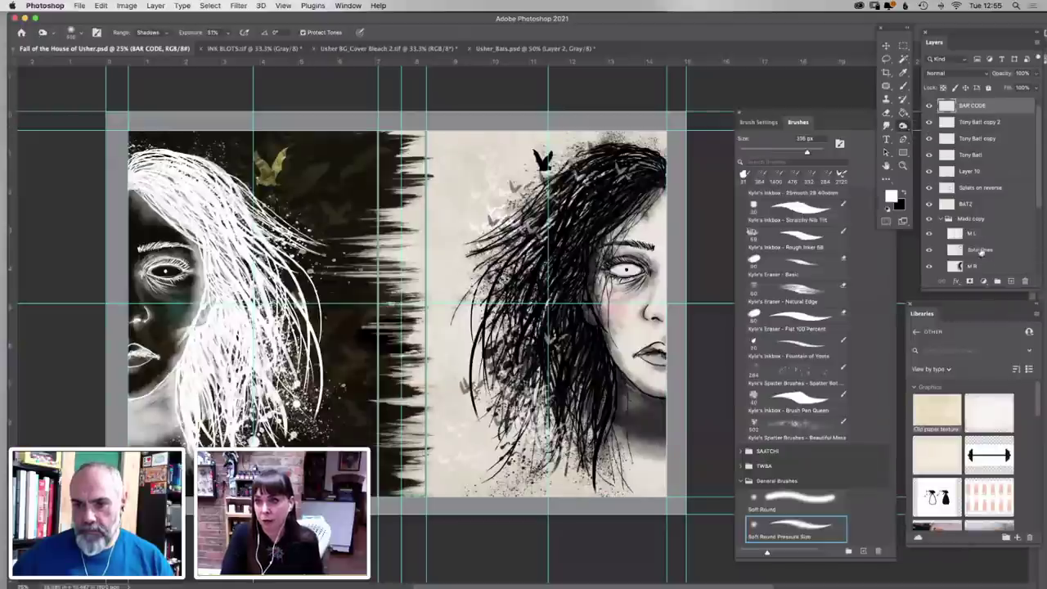
pyautogui.scroll(-3, 990, 209)
pyautogui.click(992, 231)
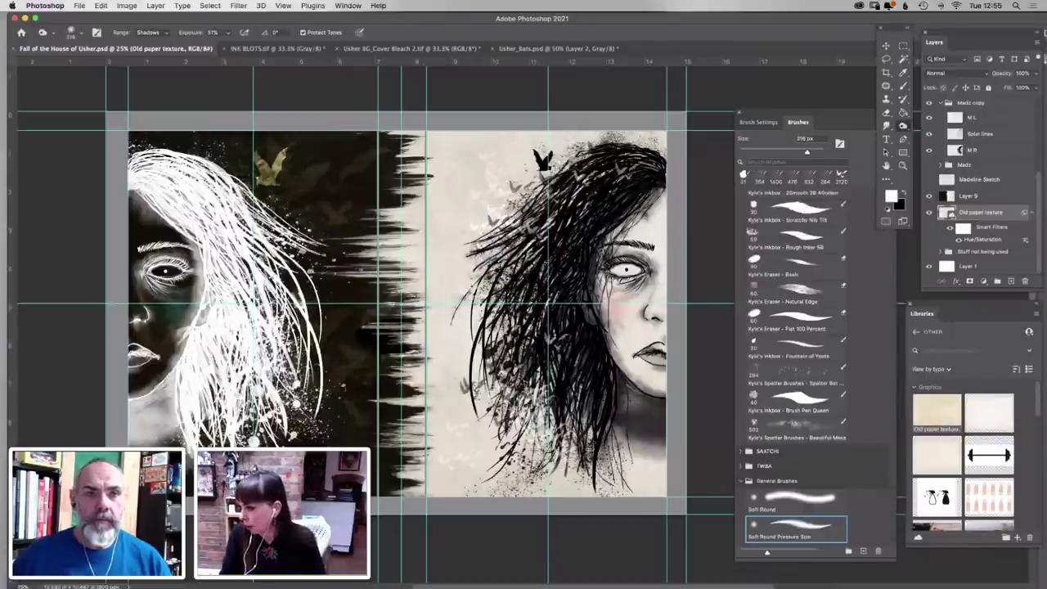
# Switch to QuickTime Player, enlarge the Usher Titles Being Made video, play it to the end and close it
pyautogui.press('Tab')
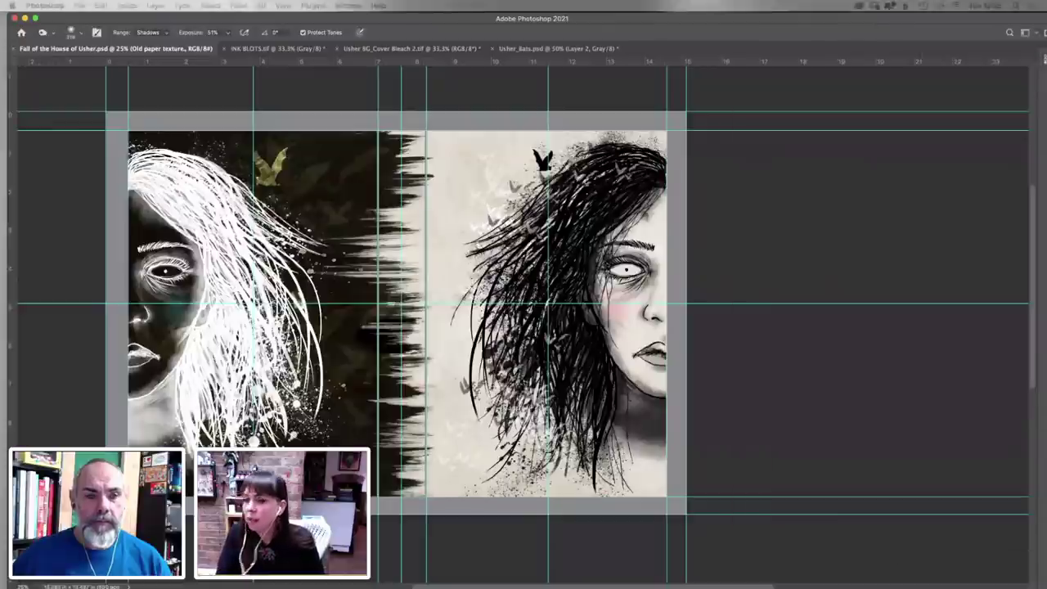
pyautogui.press('super+Tab')
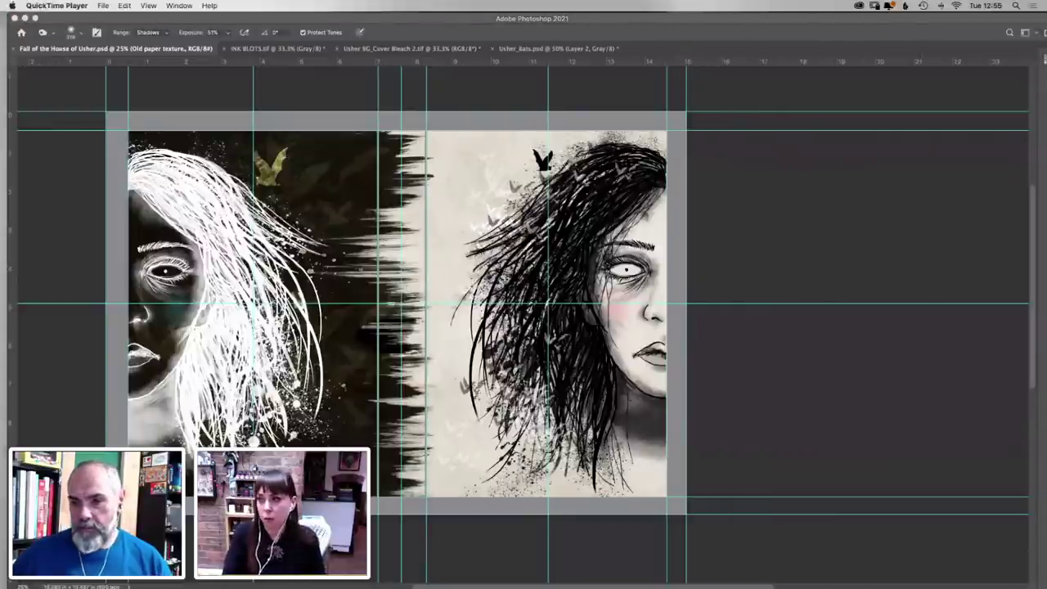
pyautogui.moveTo(563, 41); pyautogui.dragTo(722, 35)
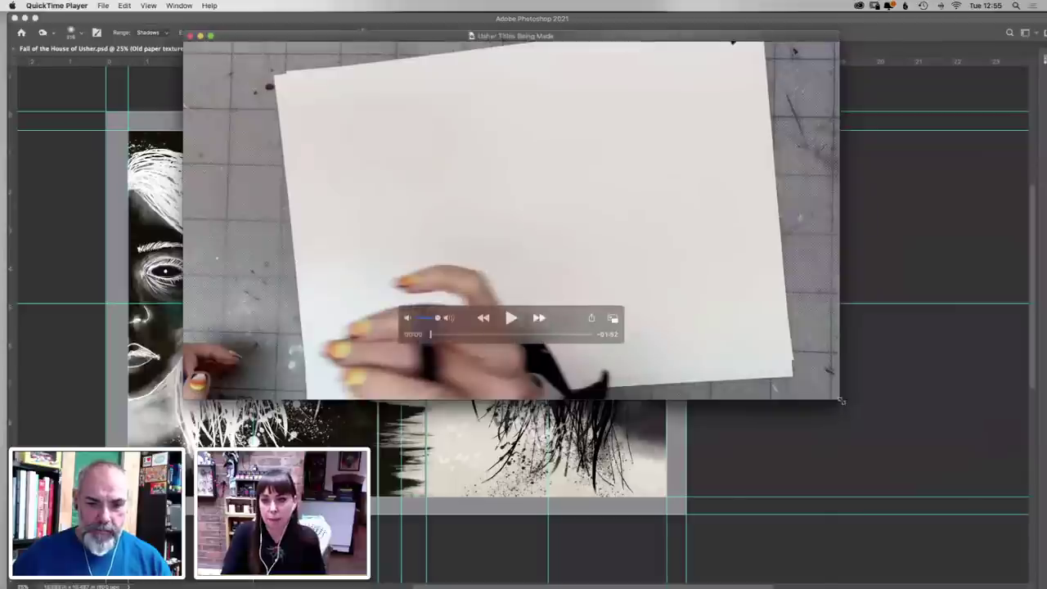
pyautogui.moveTo(841, 399); pyautogui.dragTo(966, 471)
pyautogui.moveTo(619, 421); pyautogui.dragTo(620, 447)
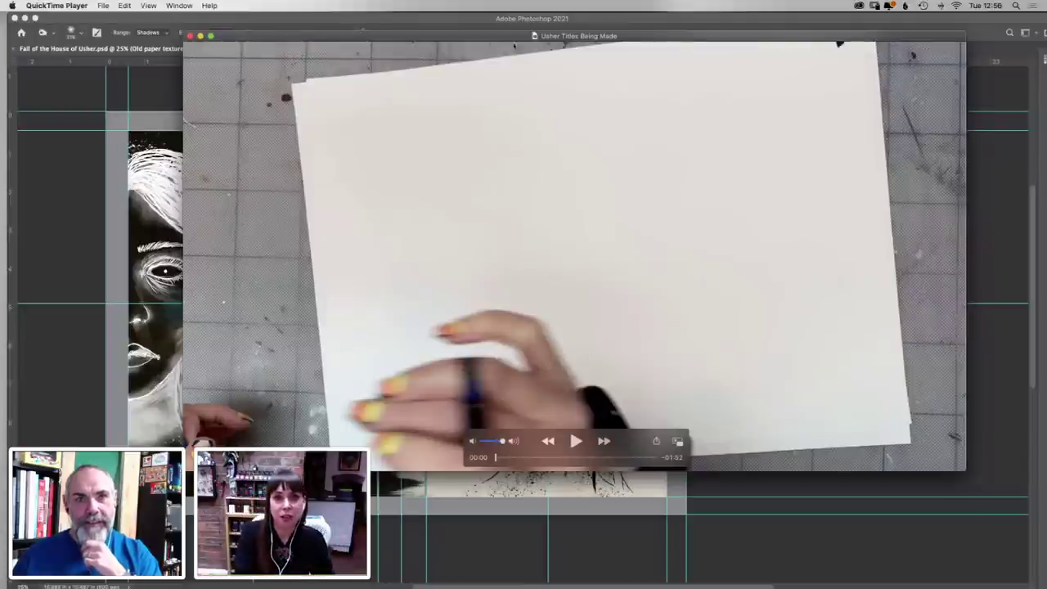
pyautogui.click(573, 441)
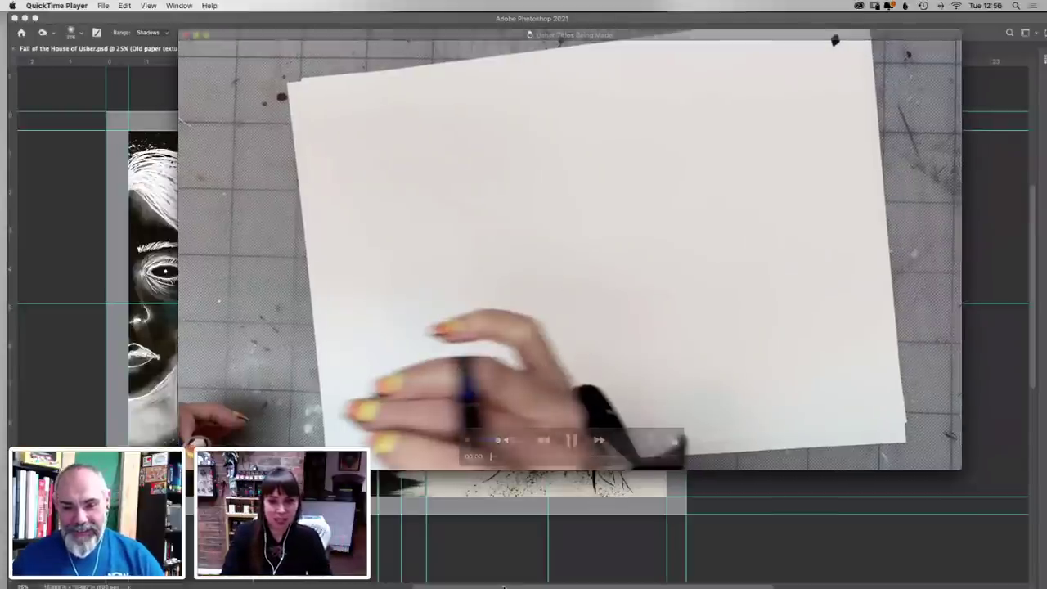
pyautogui.moveTo(437, 563)
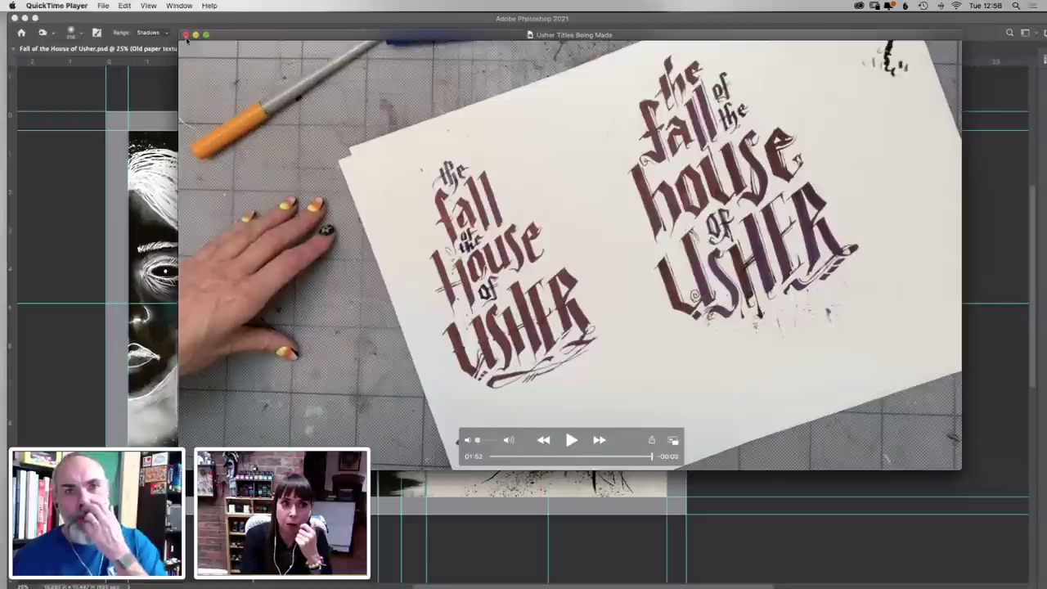
pyautogui.click(185, 35)
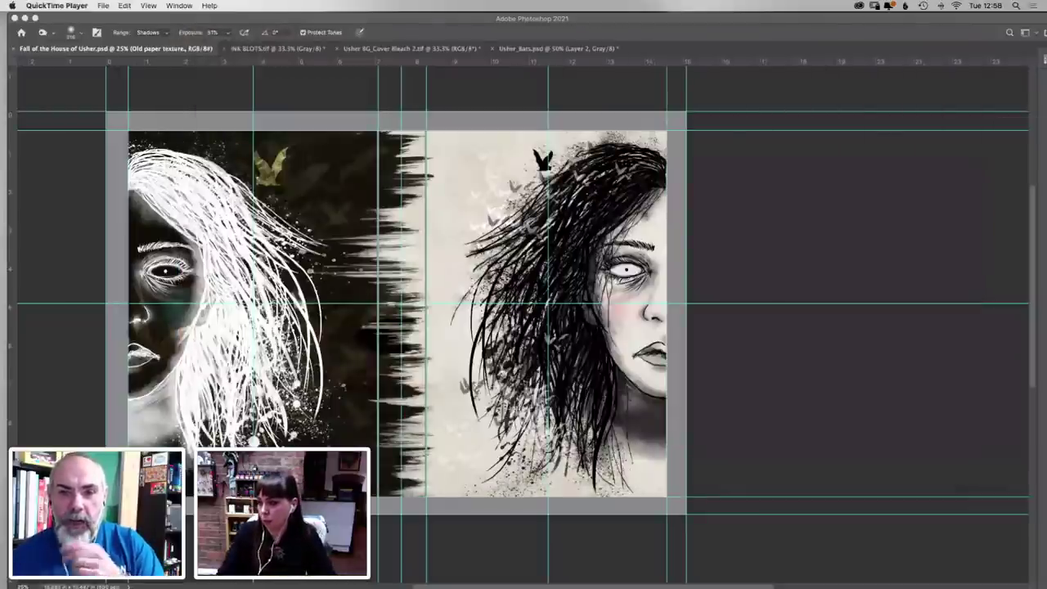
# Switch back to Photoshop and lasso the larger, right-hand title lettering in Usher Titles01.tif
pyautogui.click(485, 223)
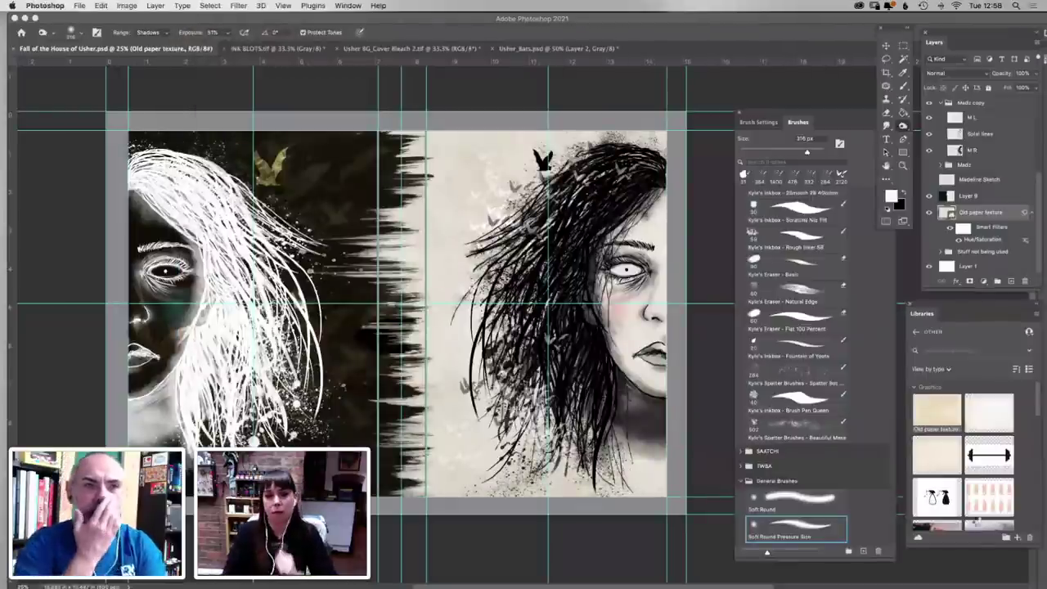
pyautogui.click(703, 49)
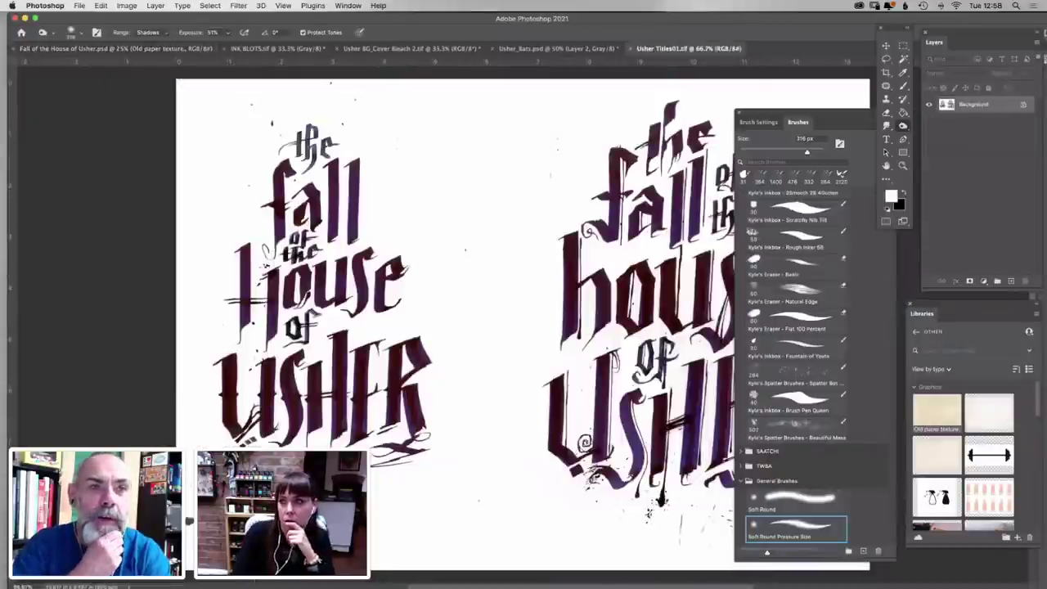
pyautogui.moveTo(546, 278); pyautogui.dragTo(413, 274)
pyautogui.click(886, 59)
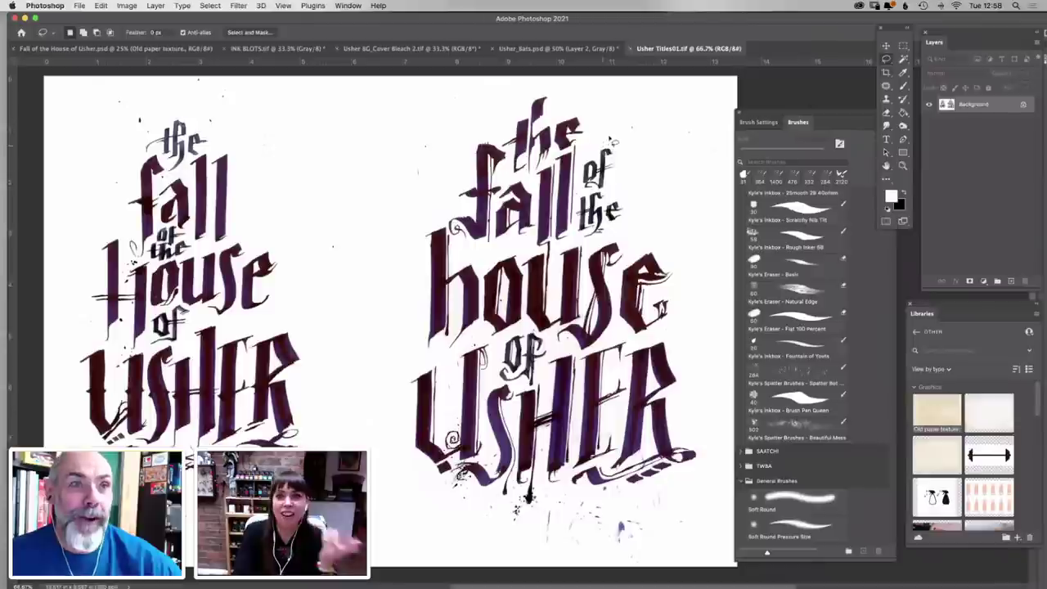
pyautogui.moveTo(550, 85); pyautogui.dragTo(504, 118)
pyautogui.moveTo(455, 173)
pyautogui.mouseDown()
pyautogui.moveTo(417, 233)
pyautogui.moveTo(381, 384)
pyautogui.moveTo(474, 540)
pyautogui.moveTo(546, 534)
pyautogui.mouseUp()
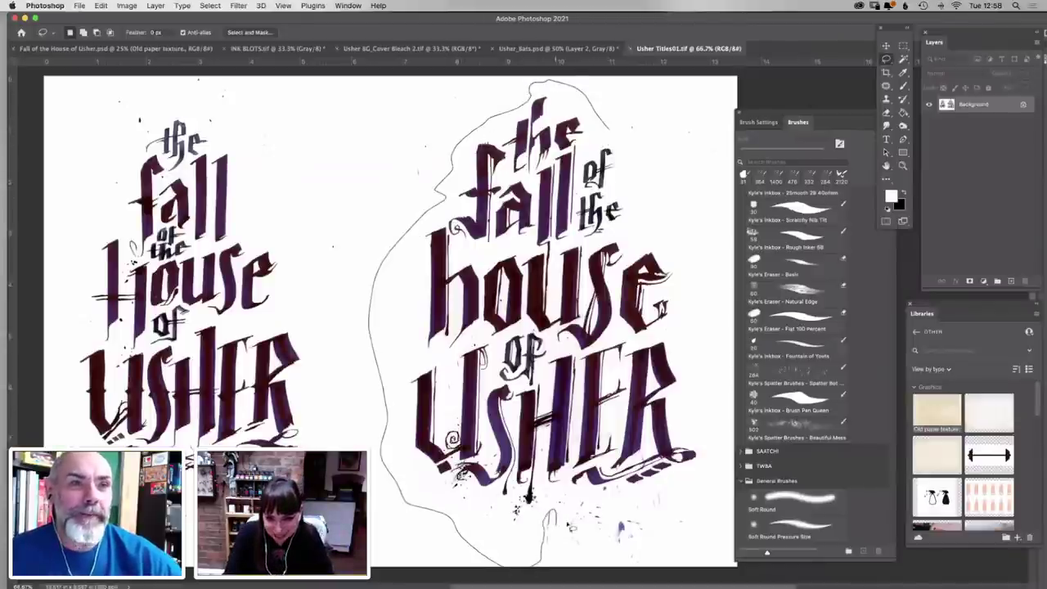
pyautogui.moveTo(604, 512); pyautogui.dragTo(625, 502)
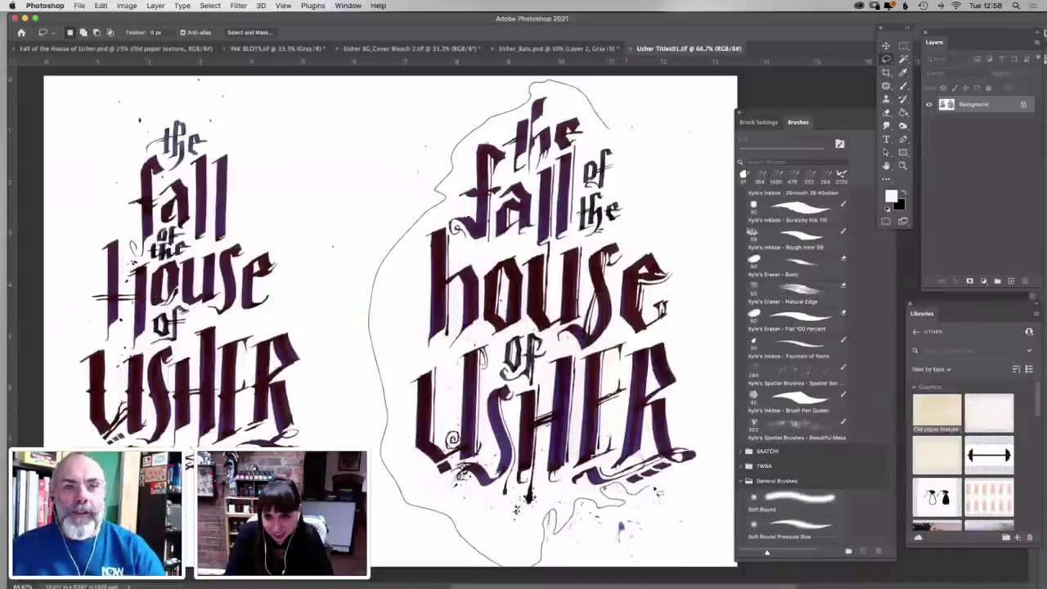
pyautogui.moveTo(725, 84); pyautogui.dragTo(726, 82)
pyautogui.click(100, 5)
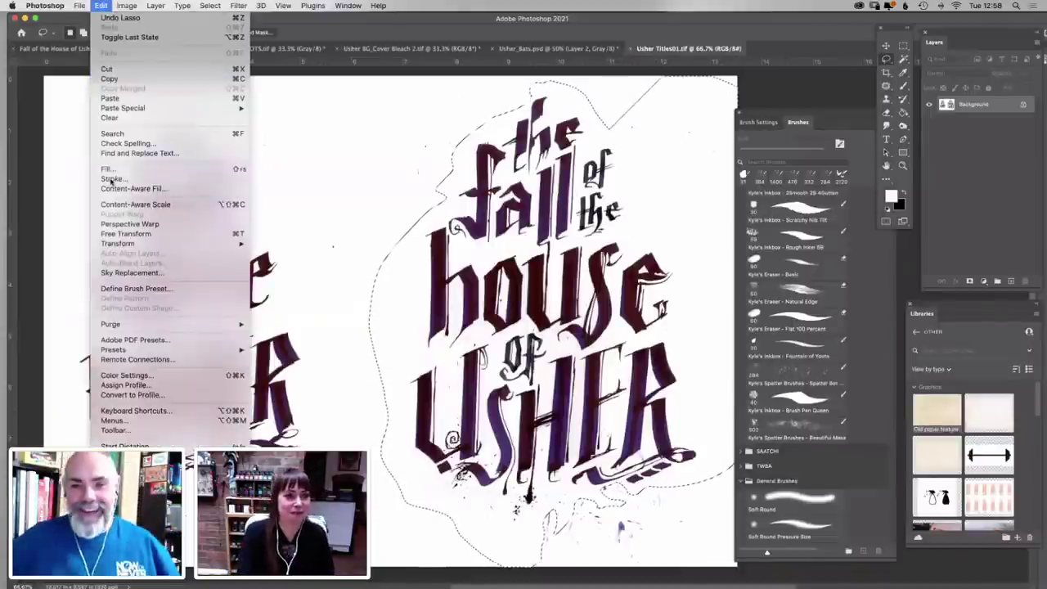
pyautogui.moveTo(123, 244)
pyautogui.click(280, 270)
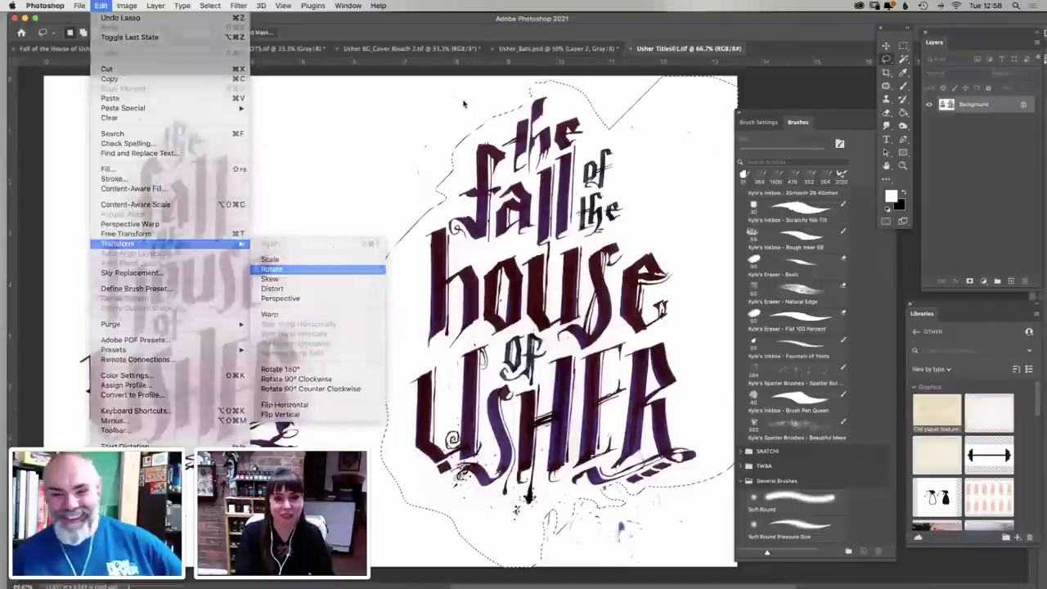
pyautogui.moveTo(372, 74); pyautogui.dragTo(362, 81)
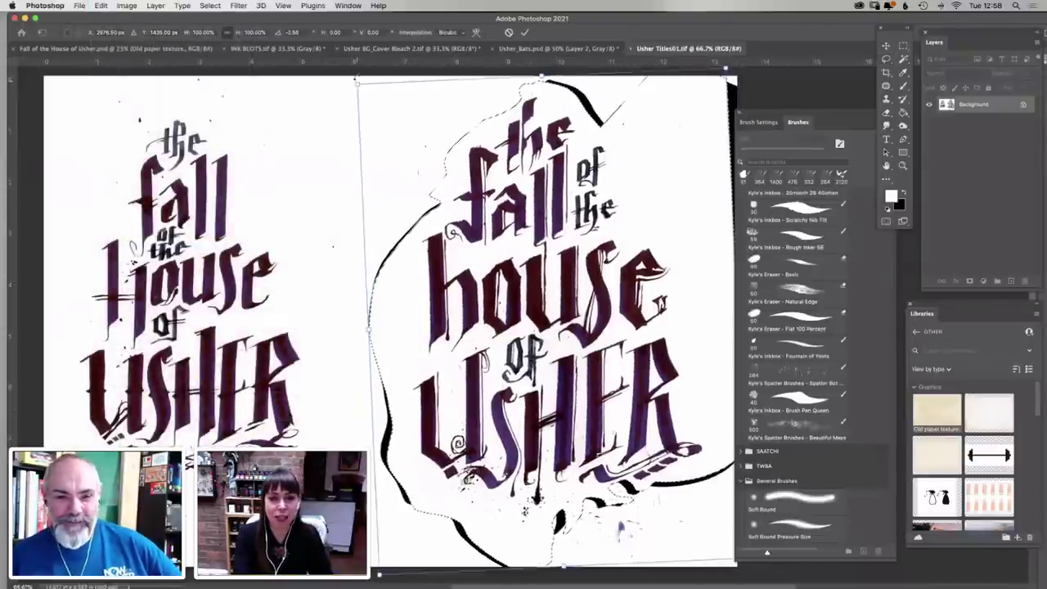
pyautogui.press('super+z')
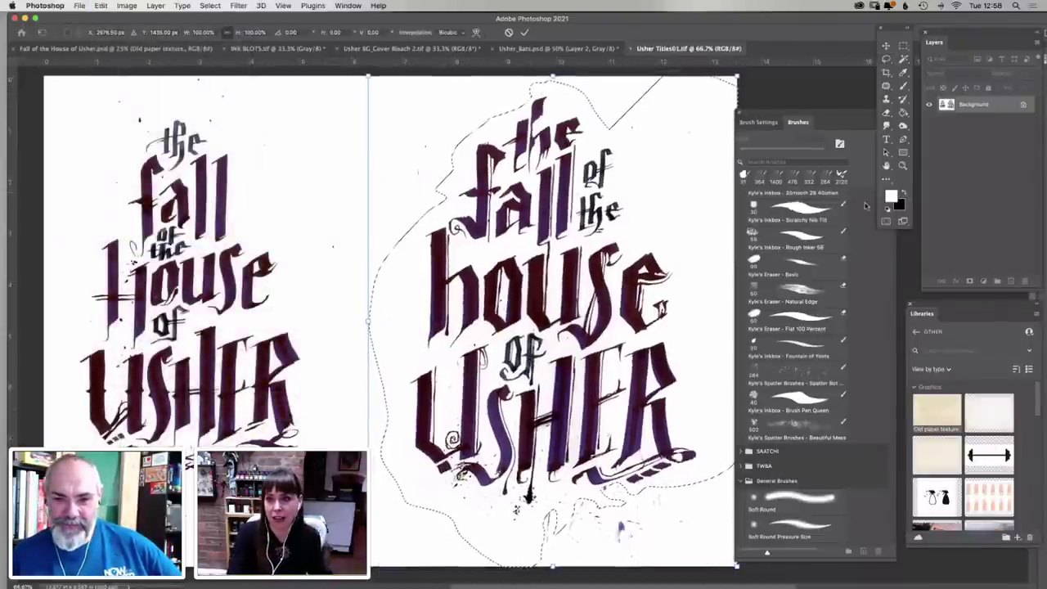
pyautogui.press('Escape')
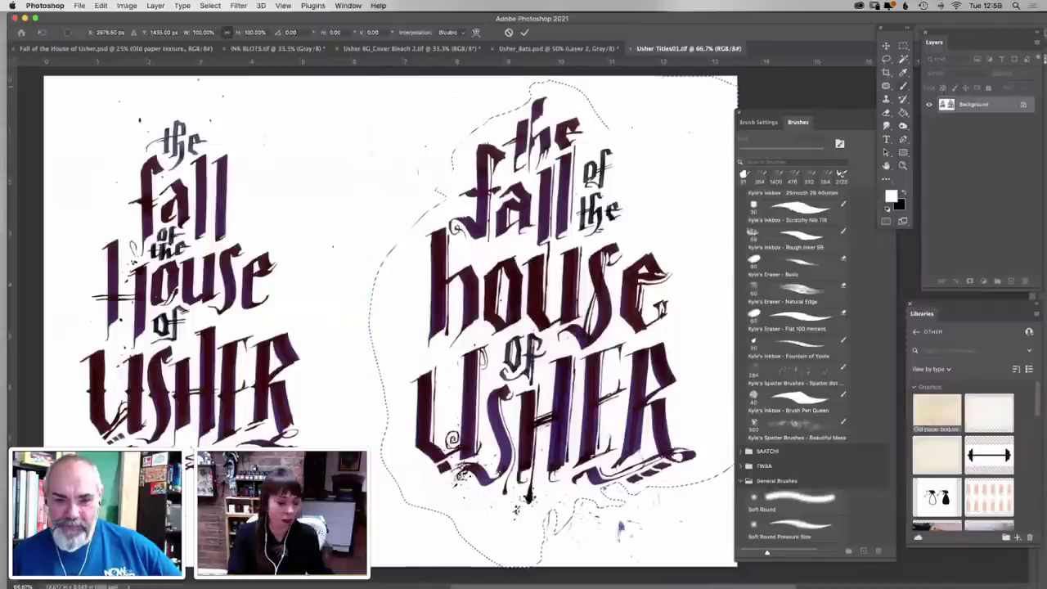
pyautogui.press('super+d')
pyautogui.press('x')
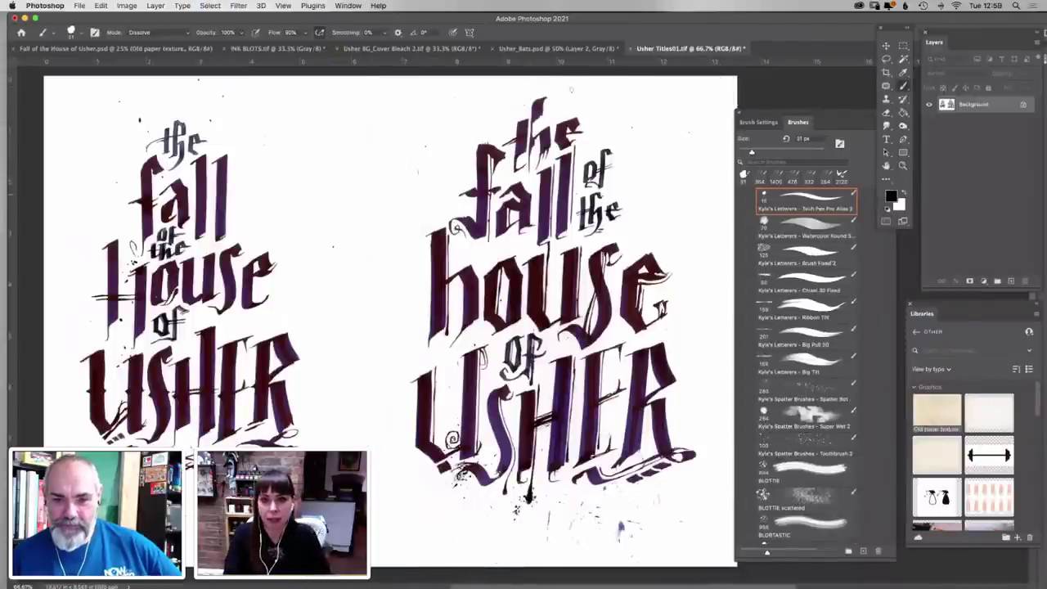
# Marquee-select the right-hand part of the page with the larger lettering, scale it slightly, rotate it about 3.4° counter-clockwise, and deselect
pyautogui.press('m')
pyautogui.moveTo(377, 76)
pyautogui.mouseDown()
pyautogui.moveTo(703, 567)
pyautogui.moveTo(742, 576)
pyautogui.mouseUp()
pyautogui.click(100, 5)
pyautogui.moveTo(237, 236)
pyautogui.click(286, 260)
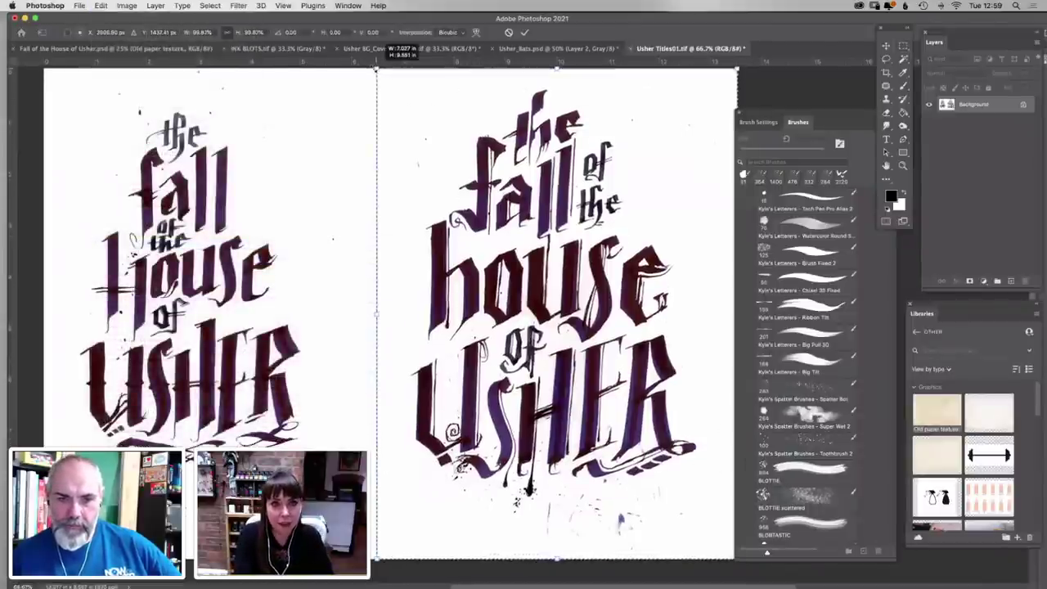
pyautogui.click(101, 5)
pyautogui.moveTo(204, 244)
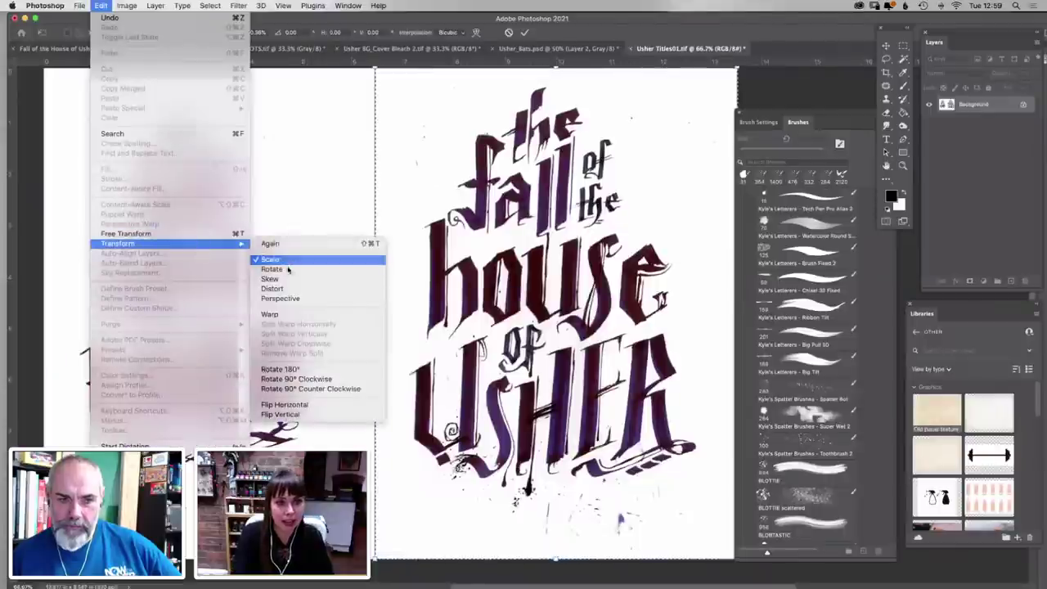
pyautogui.click(286, 260)
pyautogui.moveTo(359, 69); pyautogui.dragTo(354, 71)
pyautogui.press('Return')
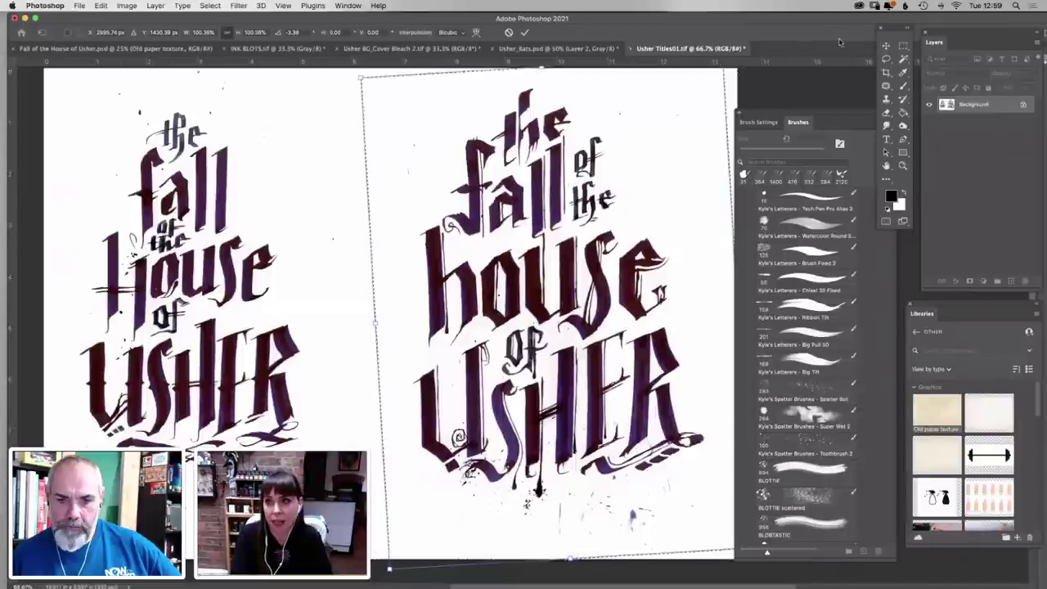
pyautogui.press('super+d')
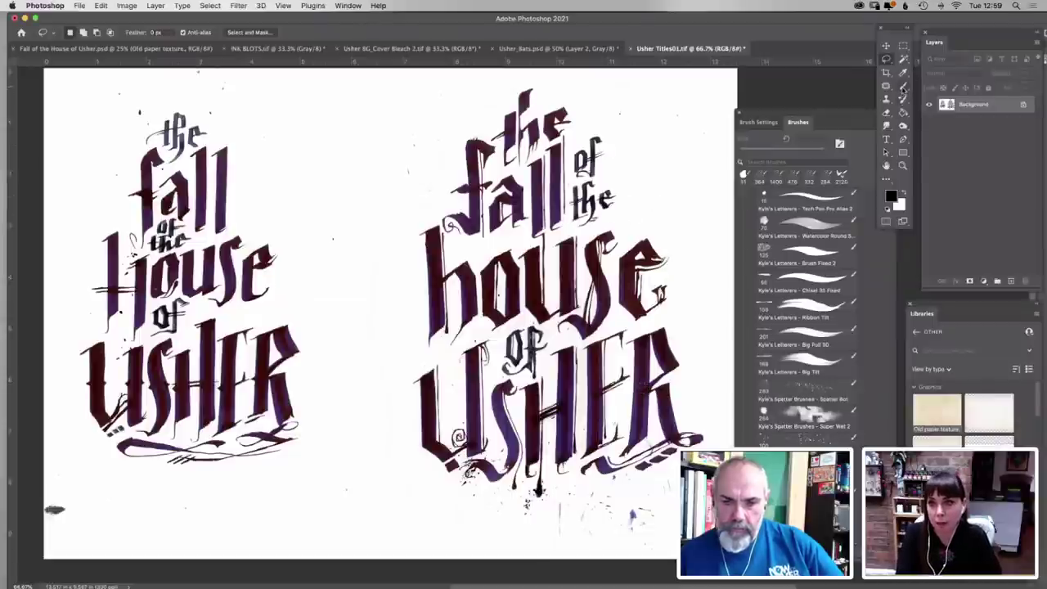
pyautogui.press('b')
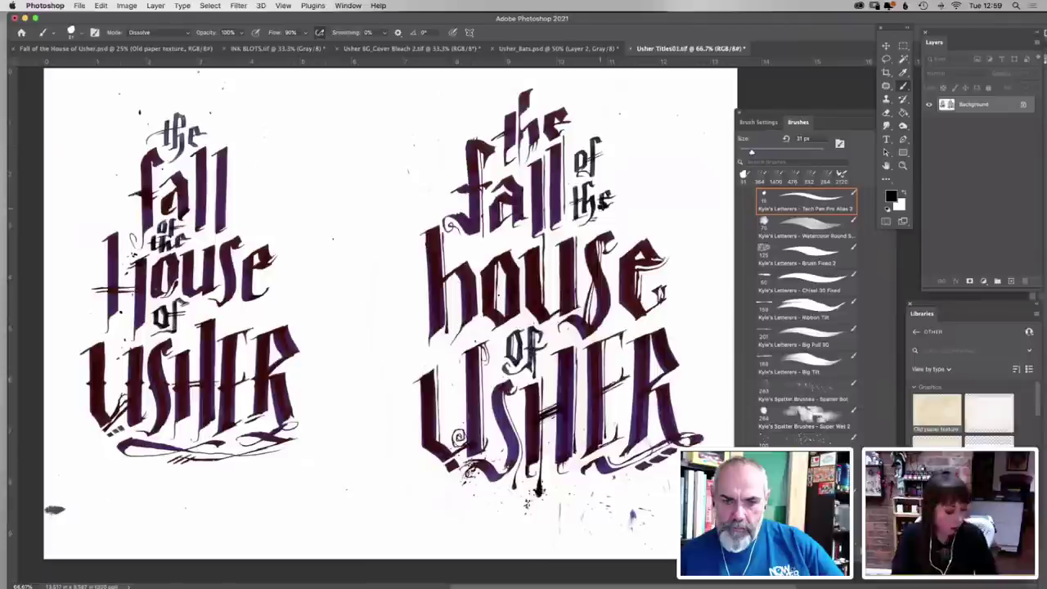
pyautogui.press('e')
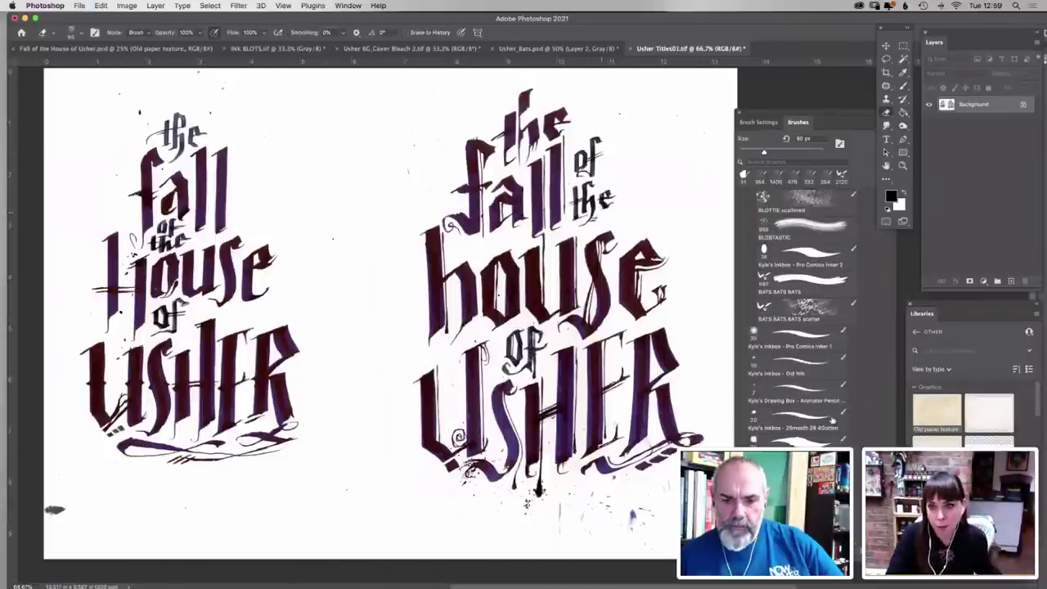
pyautogui.press('b')
pyautogui.click(806, 419)
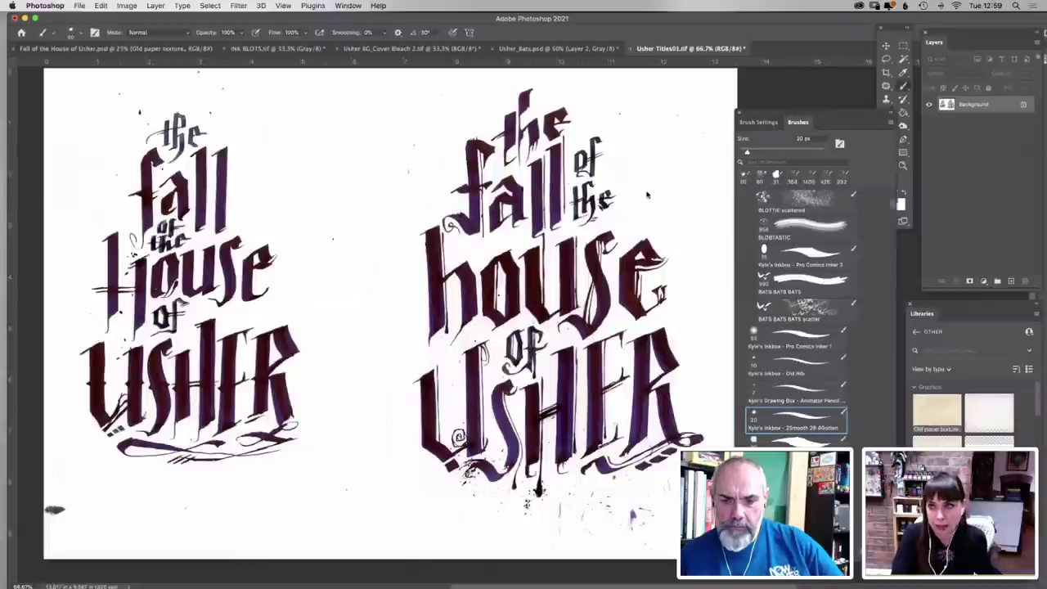
pyautogui.press('e')
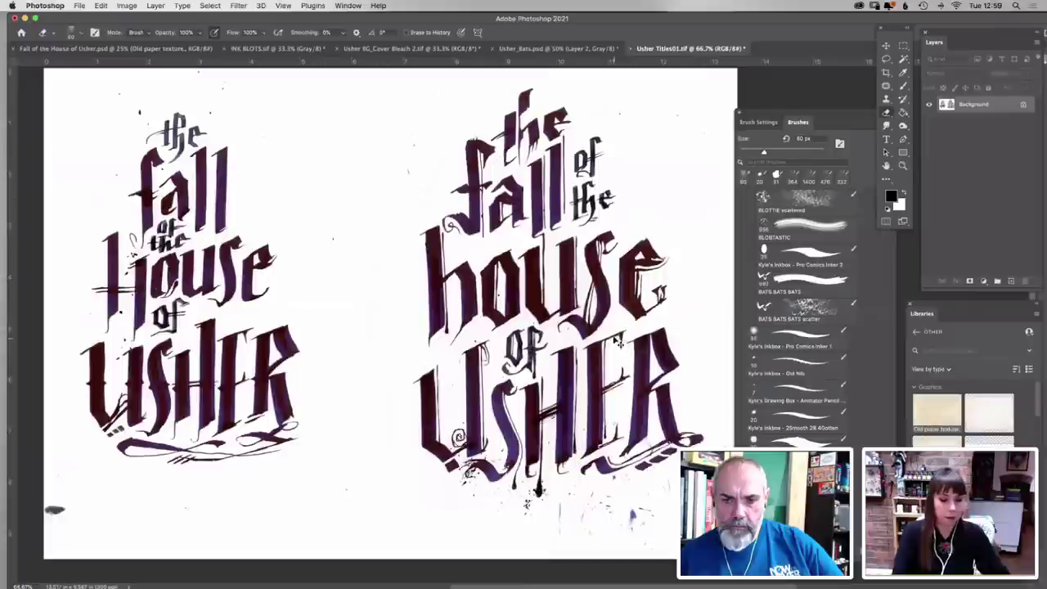
# Lasso the stray ink specks below the larger lettering, fill the area with white at 100% opacity, and deselect
pyautogui.press('super+minus')
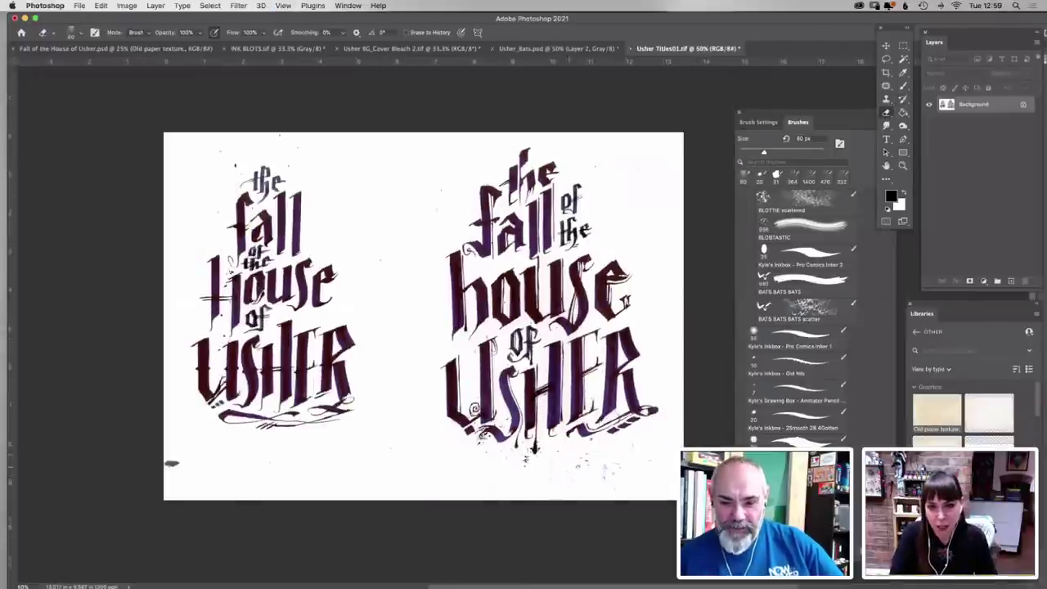
pyautogui.click(887, 59)
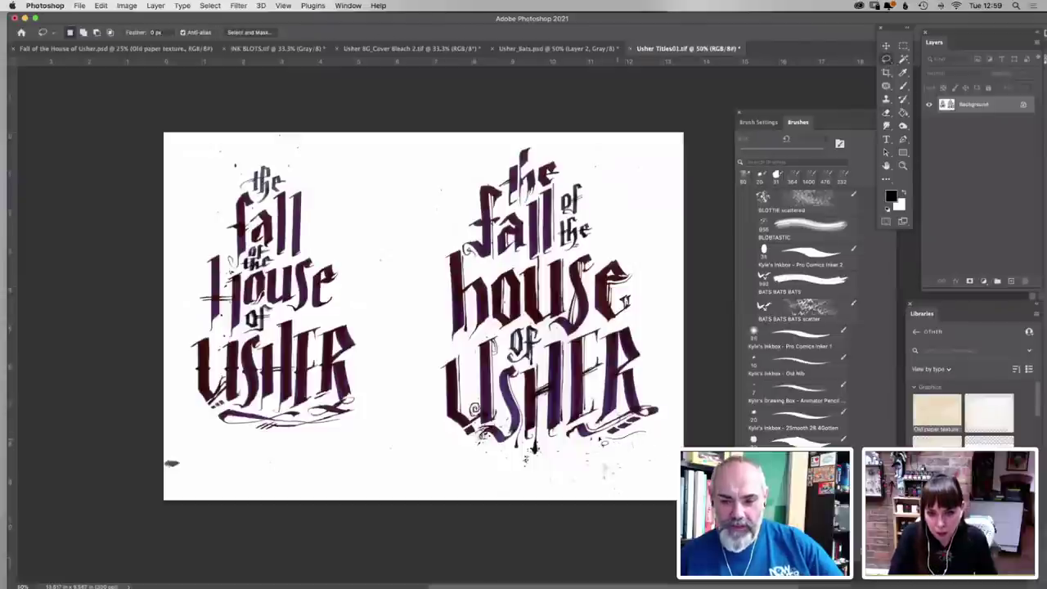
pyautogui.moveTo(537, 473)
pyautogui.mouseDown()
pyautogui.moveTo(646, 430)
pyautogui.moveTo(536, 495)
pyautogui.mouseUp()
pyautogui.hotkey('shift', 'BackSpace')
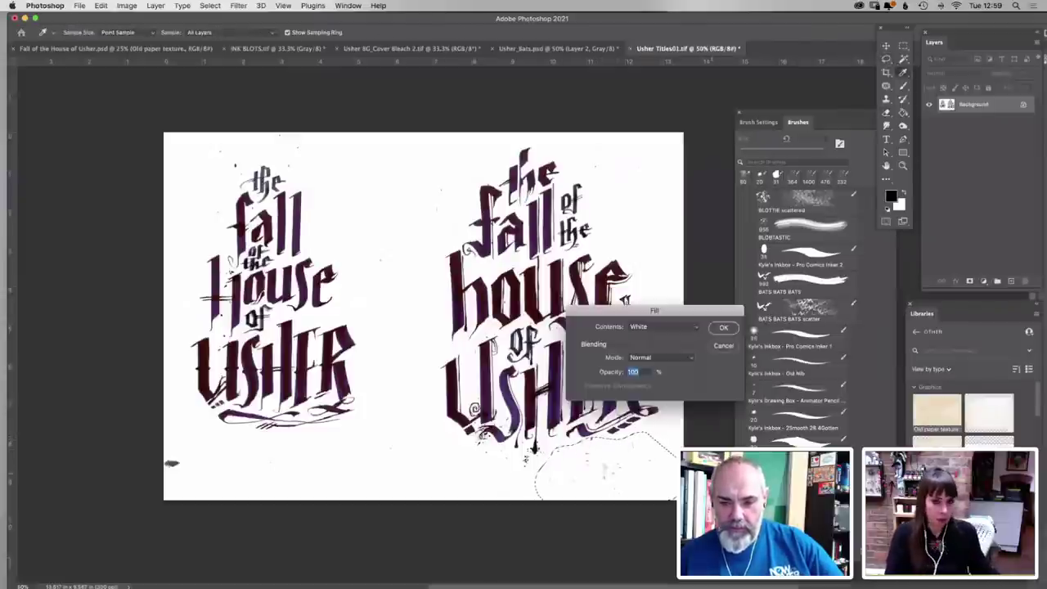
pyautogui.click(724, 328)
pyautogui.press('super+d')
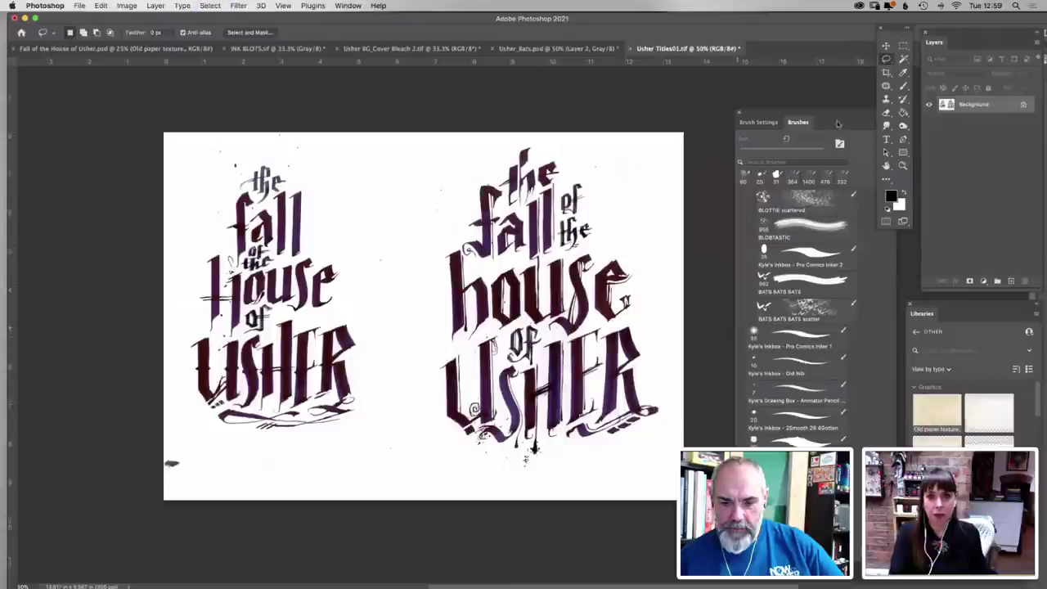
# Lasso closely around the larger, right-hand title lettering and copy it
pyautogui.click(903, 46)
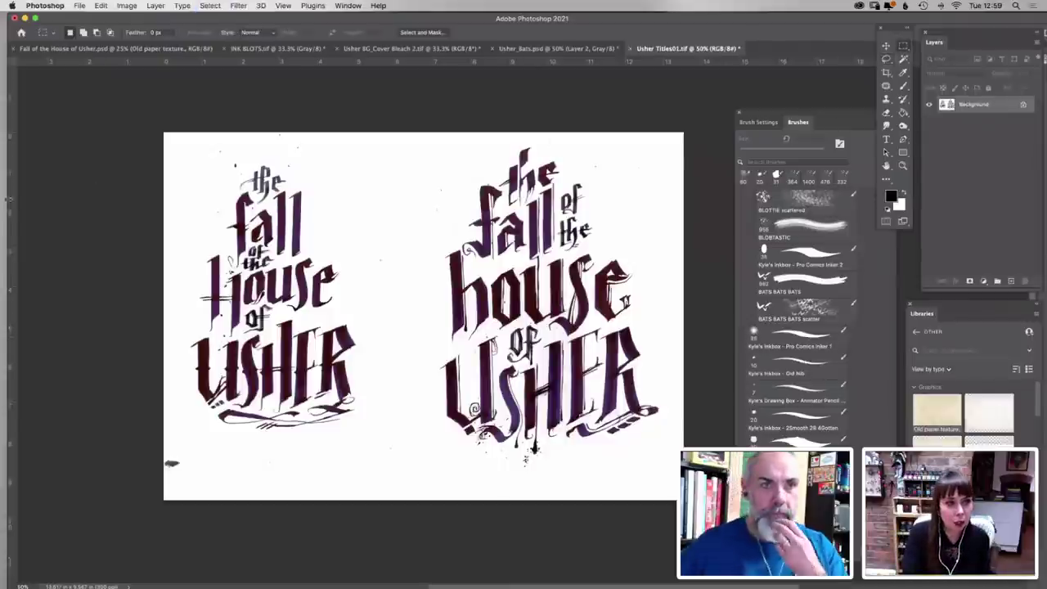
pyautogui.moveTo(13, 194)
pyautogui.mouseDown()
pyautogui.moveTo(542, 206)
pyautogui.moveTo(451, 224)
pyautogui.moveTo(594, 219)
pyautogui.moveTo(460, 219)
pyautogui.moveTo(558, 204)
pyautogui.moveTo(537, 206)
pyautogui.moveTo(552, 221)
pyautogui.moveTo(614, 228)
pyautogui.moveTo(253, 219)
pyautogui.moveTo(9, 169)
pyautogui.mouseUp()
pyautogui.click(886, 59)
pyautogui.moveTo(608, 223)
pyautogui.mouseDown()
pyautogui.moveTo(585, 158)
pyautogui.moveTo(559, 153)
pyautogui.mouseUp()
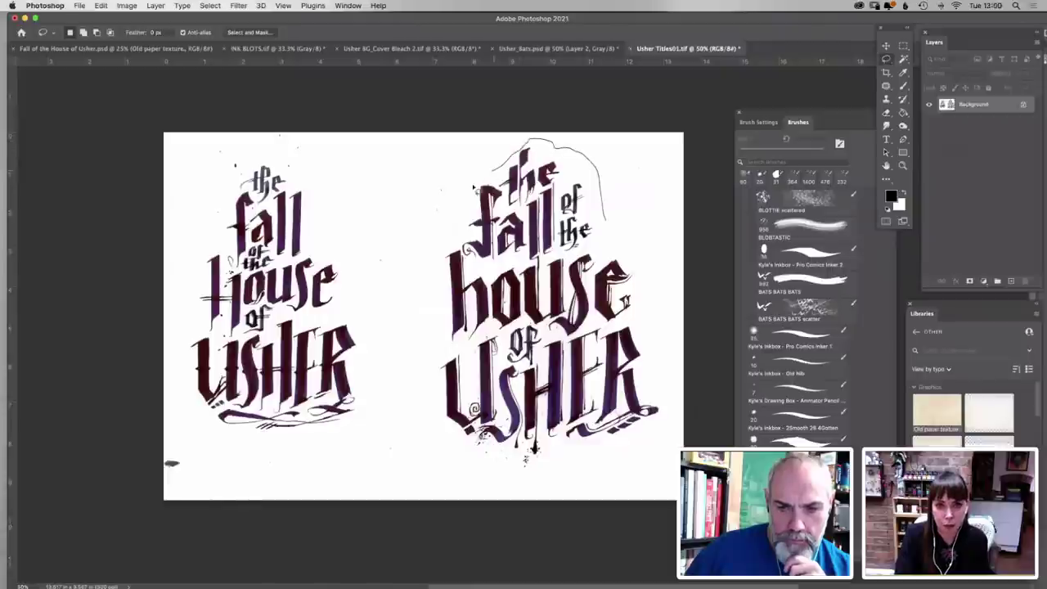
pyautogui.moveTo(442, 283)
pyautogui.mouseDown()
pyautogui.moveTo(423, 336)
pyautogui.moveTo(429, 382)
pyautogui.mouseUp()
pyautogui.moveTo(465, 451)
pyautogui.mouseDown()
pyautogui.moveTo(647, 457)
pyautogui.moveTo(704, 411)
pyautogui.moveTo(656, 273)
pyautogui.moveTo(597, 225)
pyautogui.mouseUp()
pyautogui.press('super+c')
# Paste the lettering into Fall of the House of Usher.psd, raise its layer above Splats on reverse, and rename it Title
pyautogui.click(135, 49)
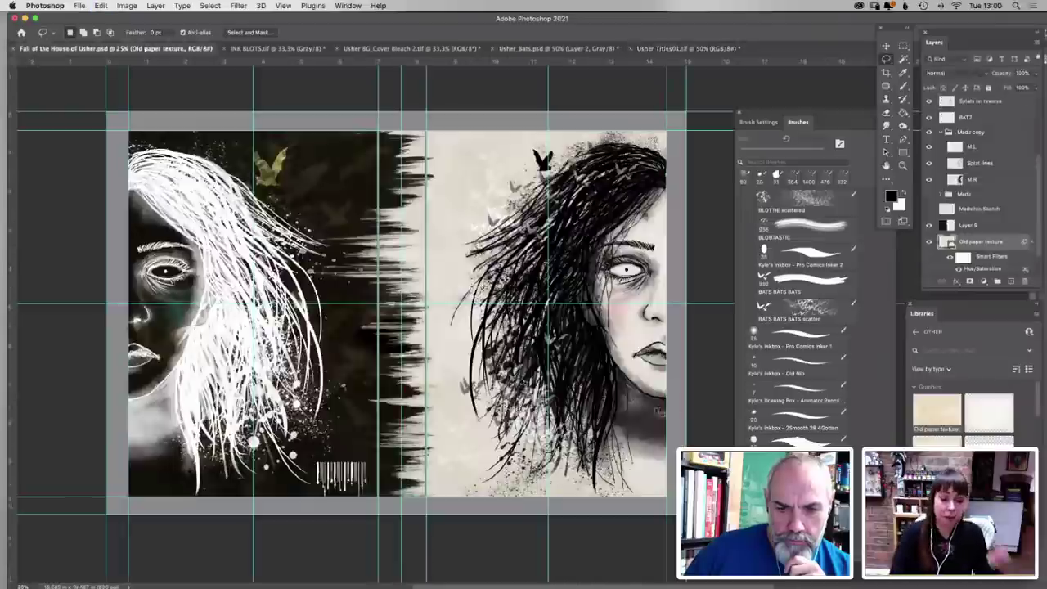
pyautogui.press('super+v')
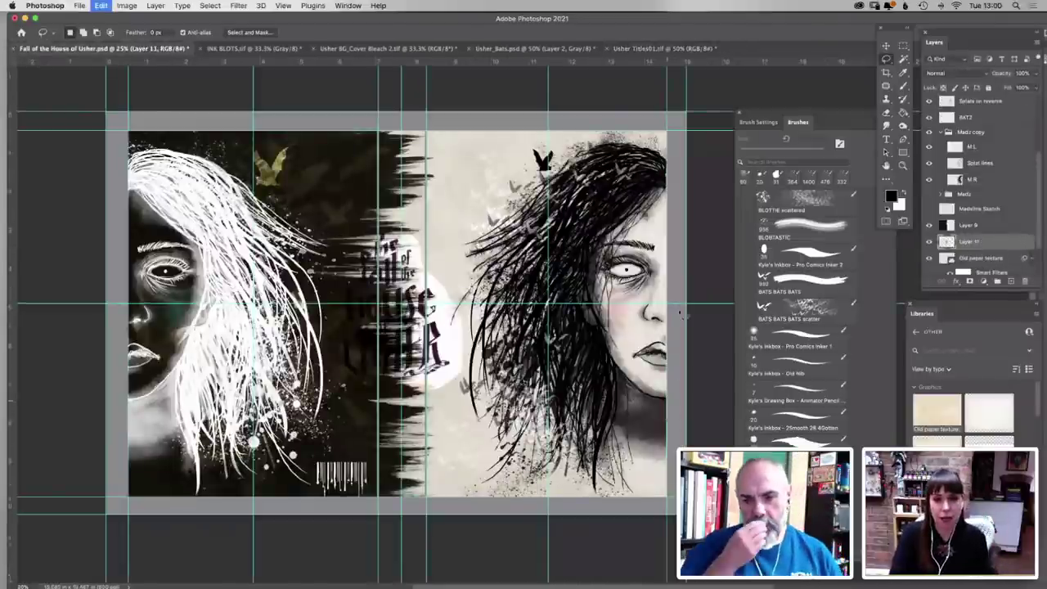
pyautogui.press('v')
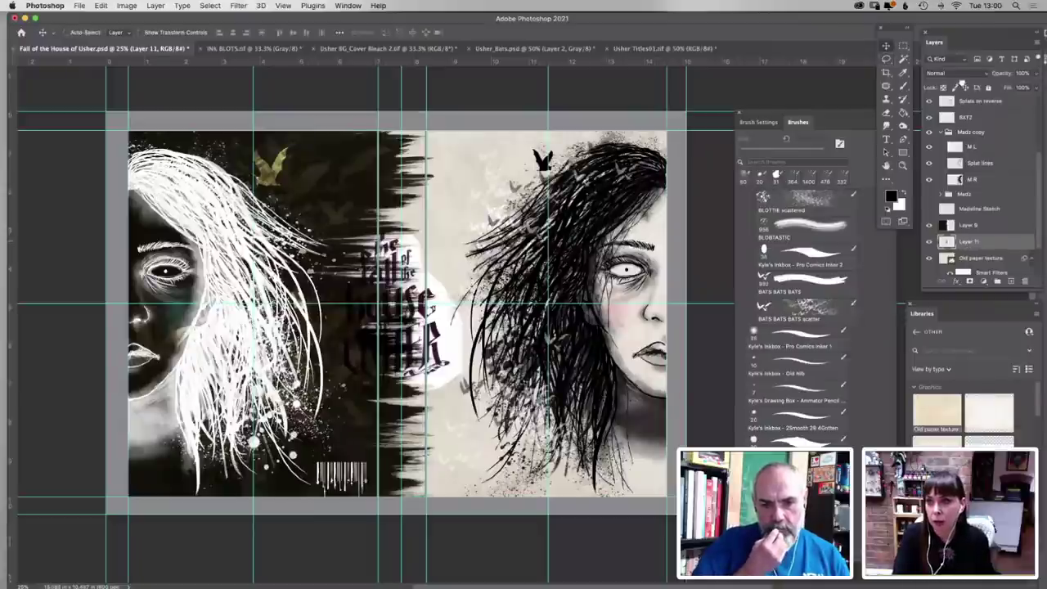
pyautogui.press('super+shift+bracketright')
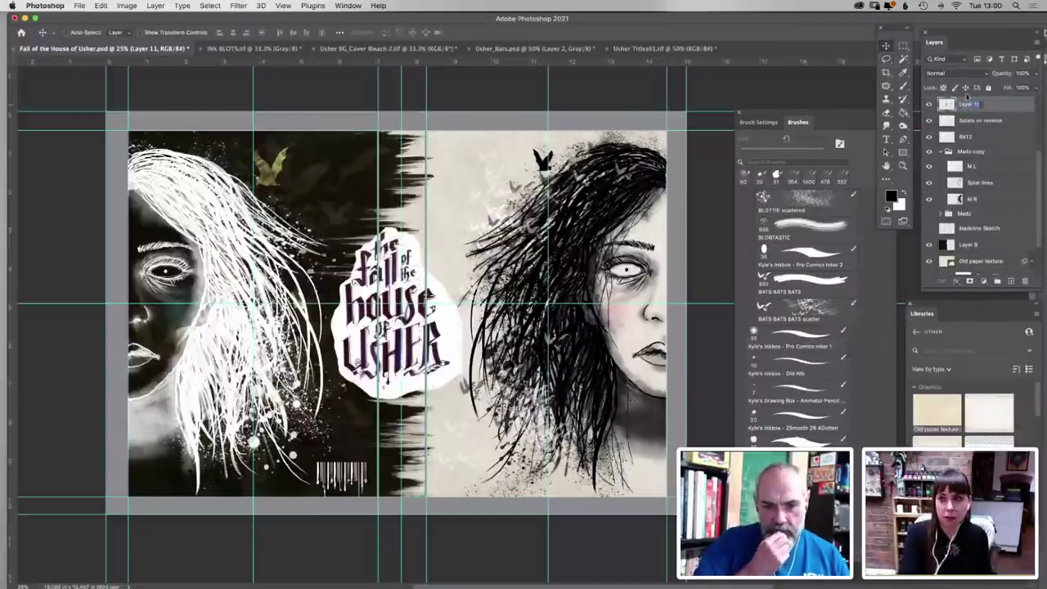
pyautogui.press('Return')
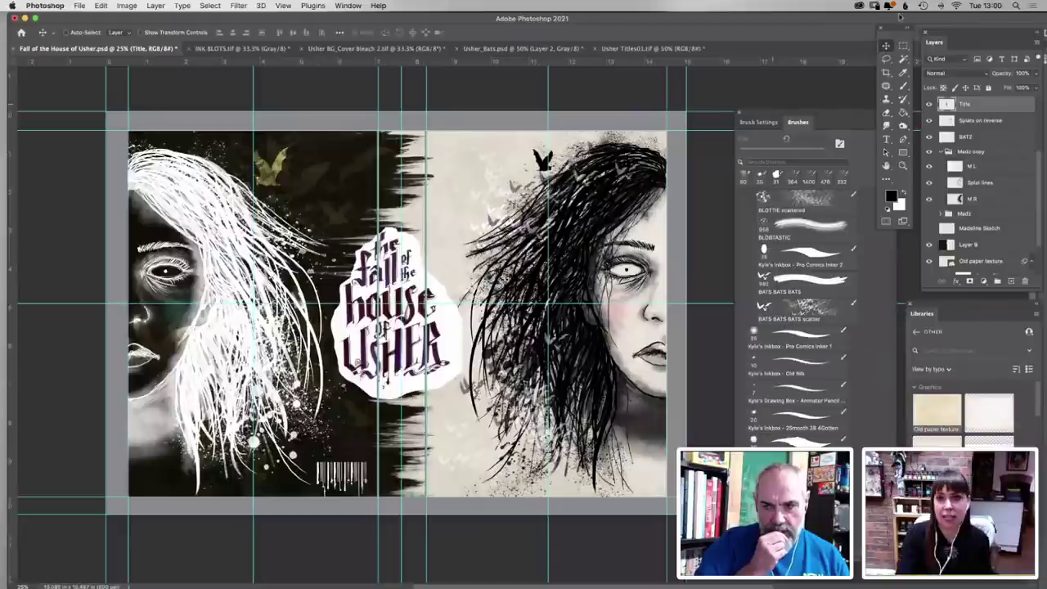
# Place the title lettering in the front cover's upper left area and raise the Title layer above the bat layers
pyautogui.moveTo(357, 362); pyautogui.dragTo(444, 426)
pyautogui.moveTo(1037, 168); pyautogui.dragTo(1038, 140)
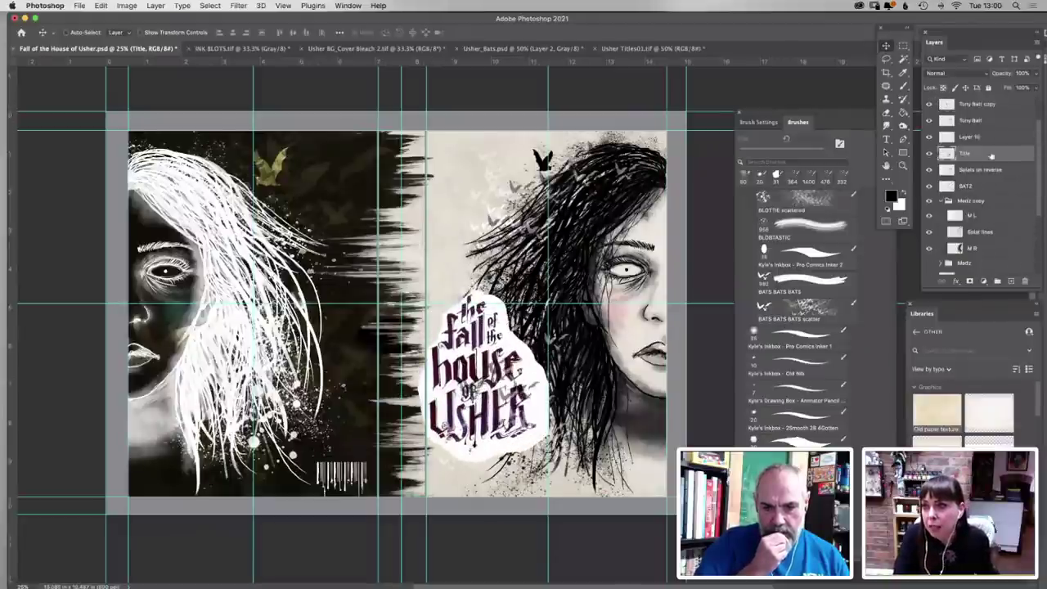
pyautogui.moveTo(959, 105); pyautogui.dragTo(973, 104)
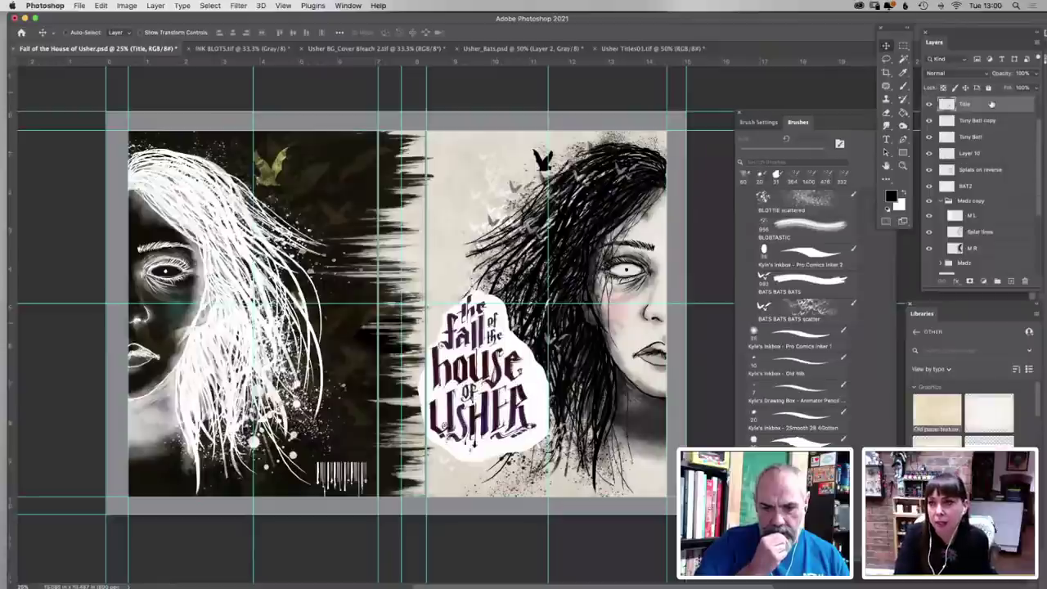
pyautogui.moveTo(499, 337); pyautogui.dragTo(491, 115)
# Hide the Title layer's white background in Blending Options by lowering the This Layer white Blend If slider to about 165
pyautogui.press('w')
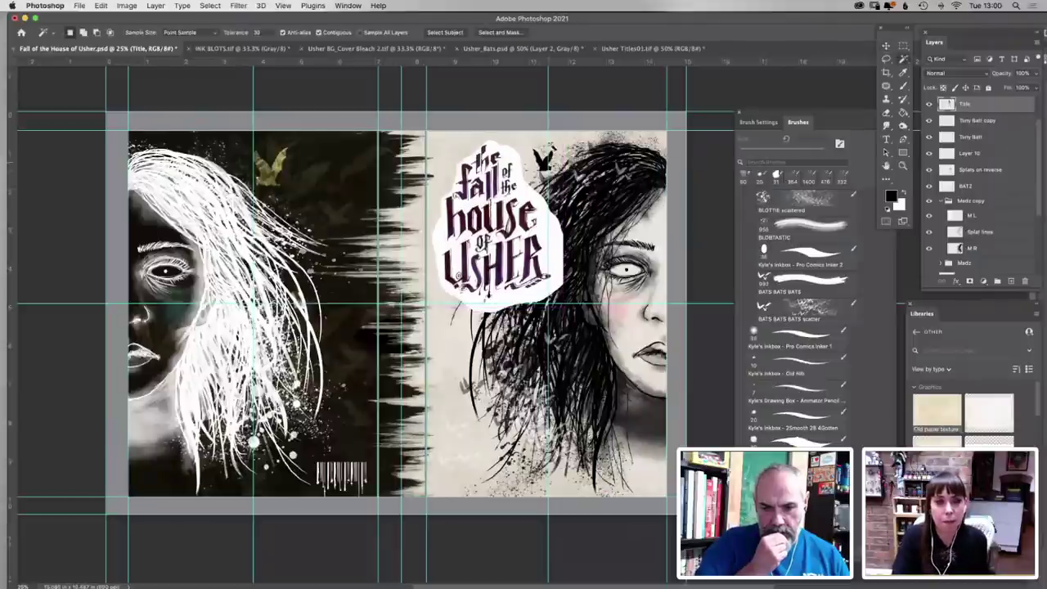
pyautogui.click(155, 6)
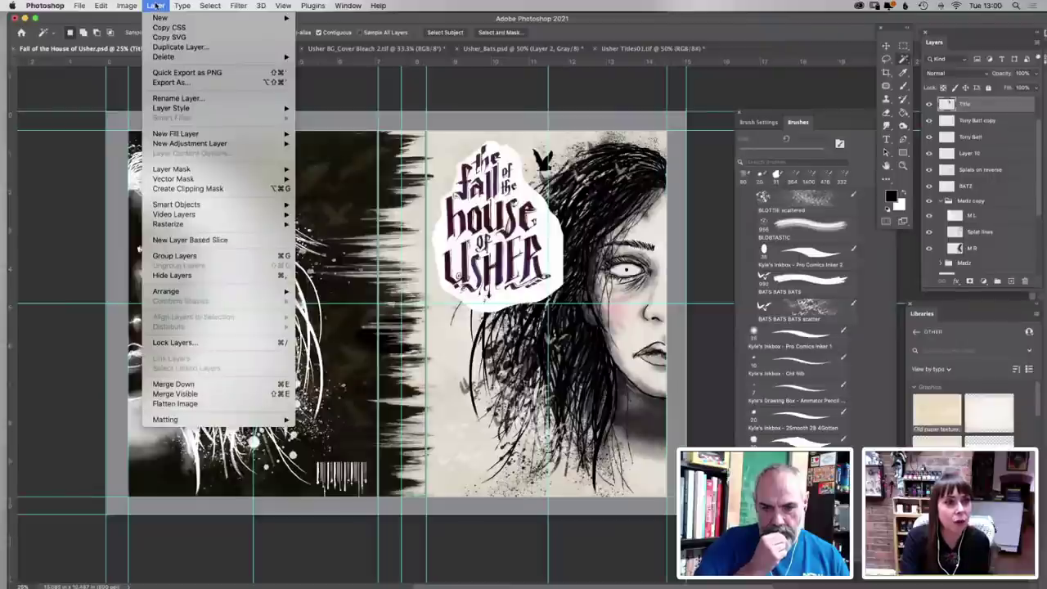
pyautogui.moveTo(129, 6)
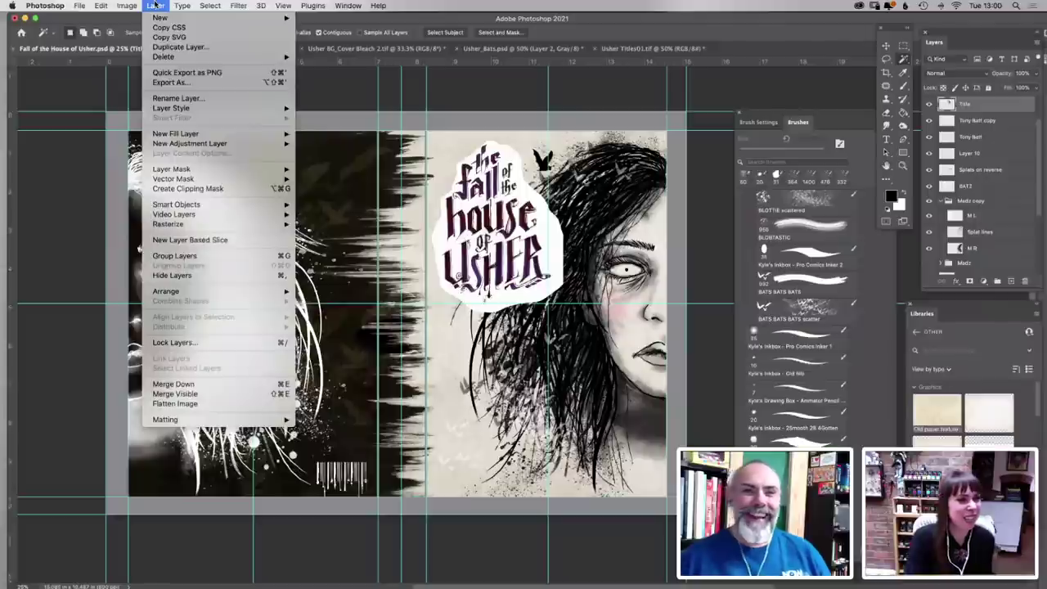
pyautogui.moveTo(212, 107)
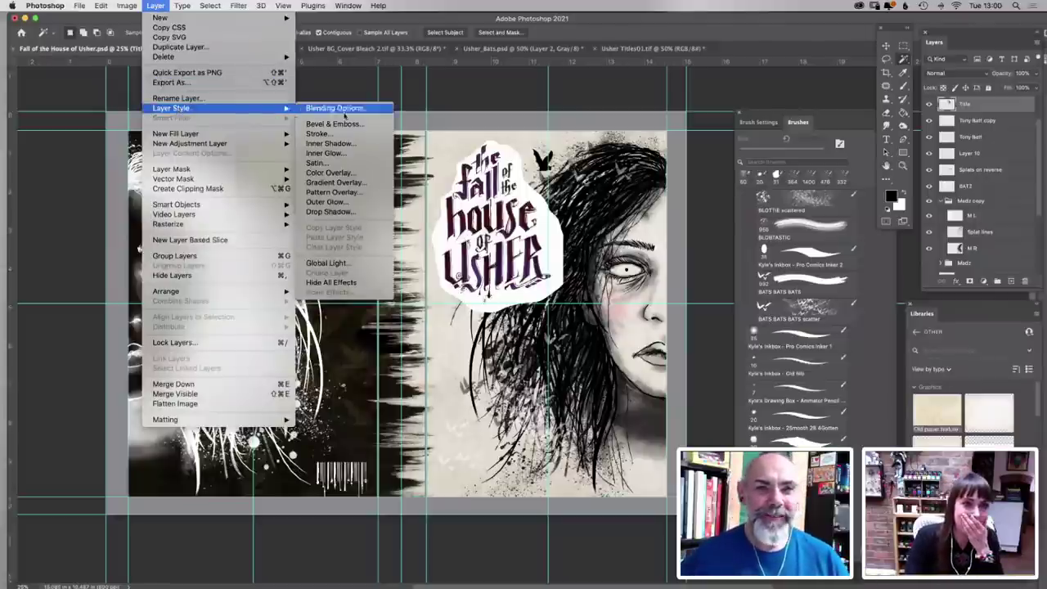
pyautogui.click(336, 108)
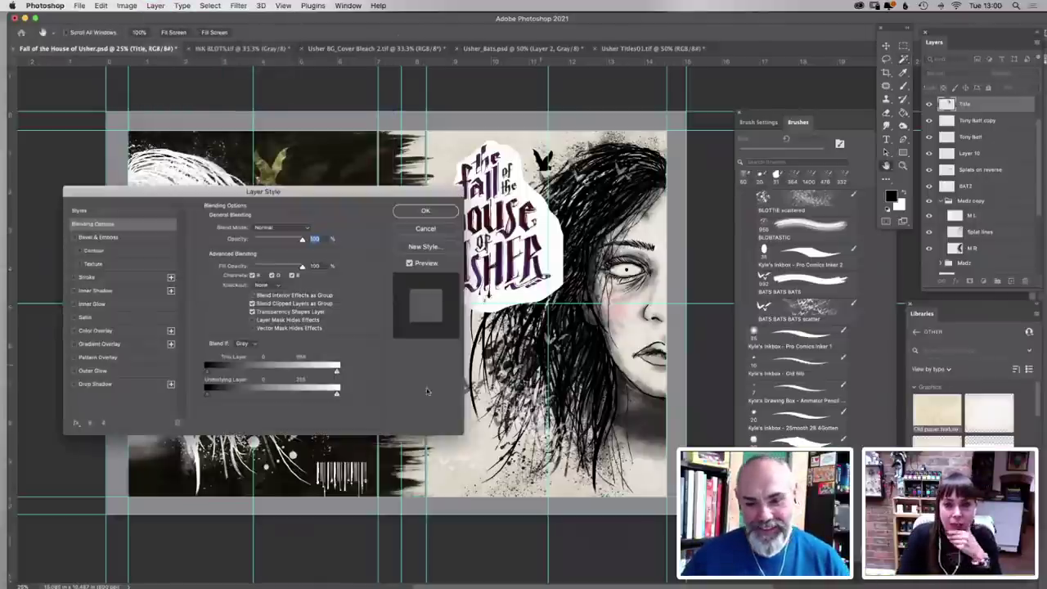
pyautogui.moveTo(321, 377); pyautogui.dragTo(319, 374)
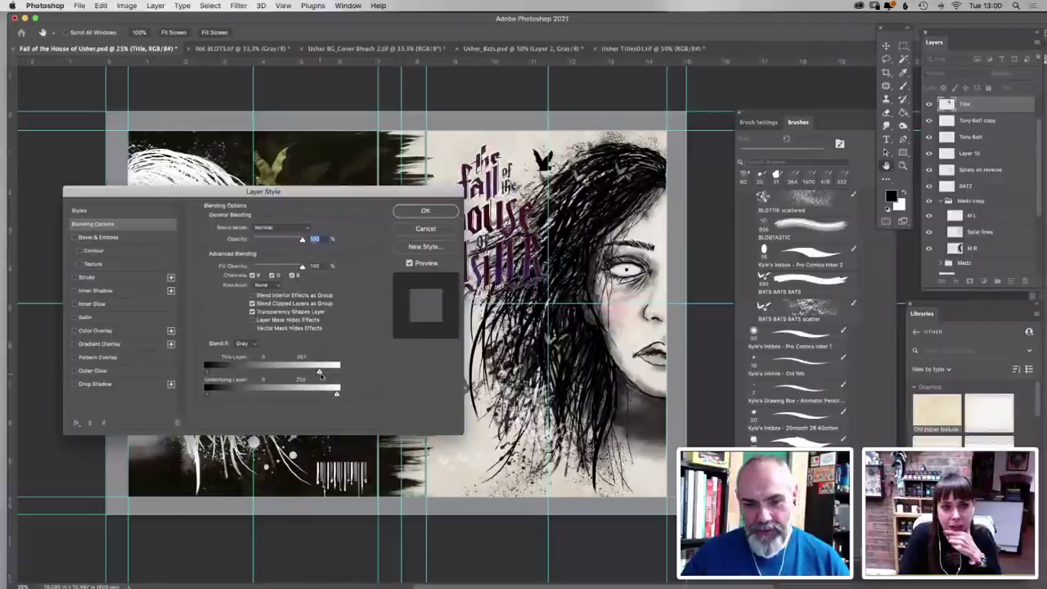
pyautogui.moveTo(320, 374); pyautogui.dragTo(322, 376)
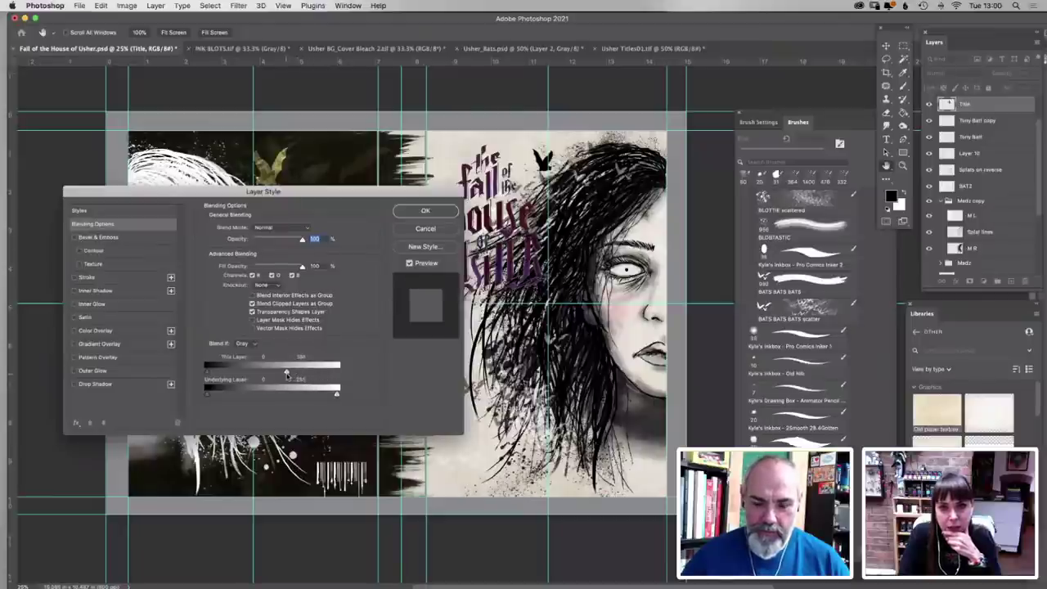
pyautogui.moveTo(287, 377); pyautogui.dragTo(291, 375)
pyautogui.click(427, 212)
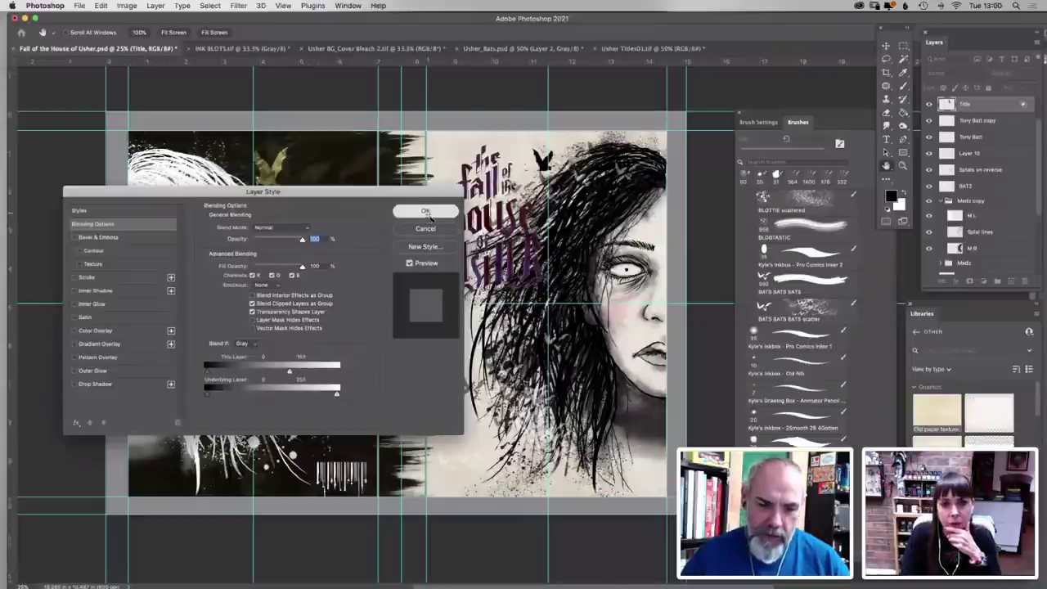
# Soften the Title layer's white cutoff in Blending Options by splitting the This Layer white slider to about 151 / 245
pyautogui.click(417, 227)
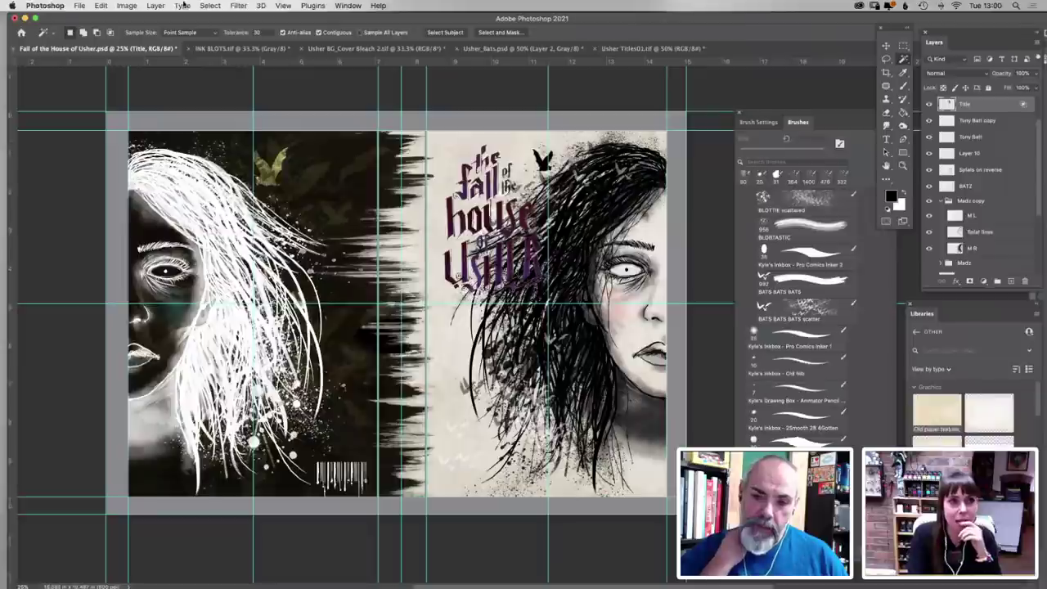
pyautogui.click(126, 6)
pyautogui.moveTo(155, 6)
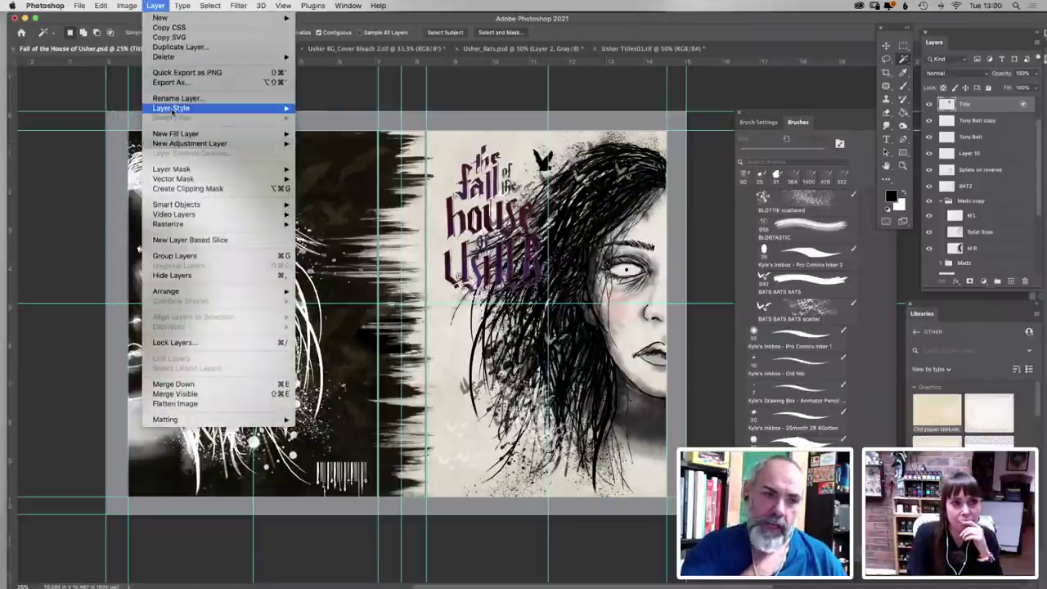
pyautogui.moveTo(171, 107)
pyautogui.click(327, 109)
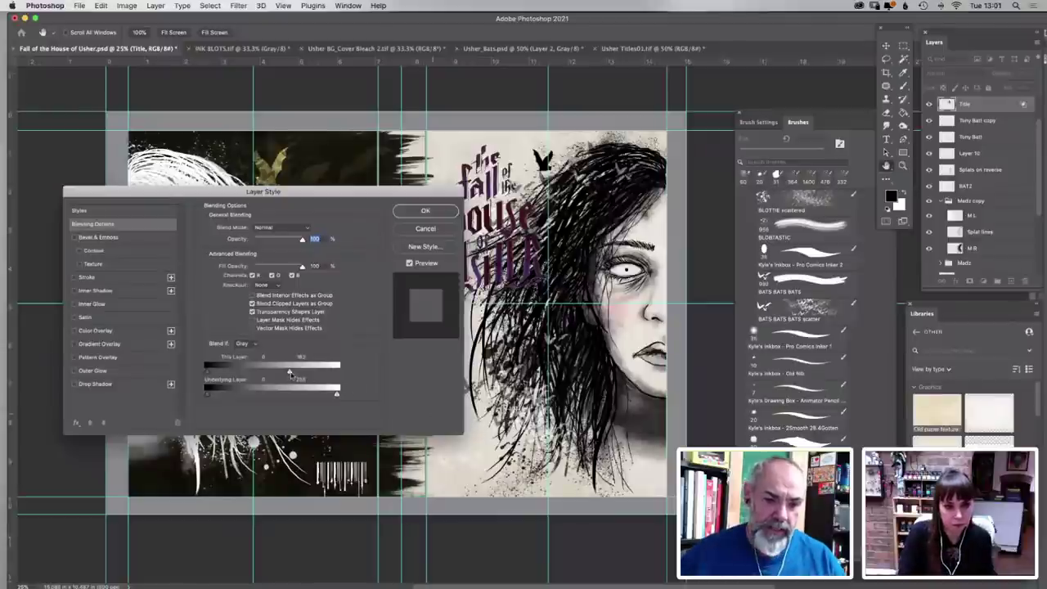
pyautogui.moveTo(291, 372)
pyautogui.mouseDown()
pyautogui.moveTo(330, 374)
pyautogui.moveTo(270, 373)
pyautogui.moveTo(279, 373)
pyautogui.mouseUp()
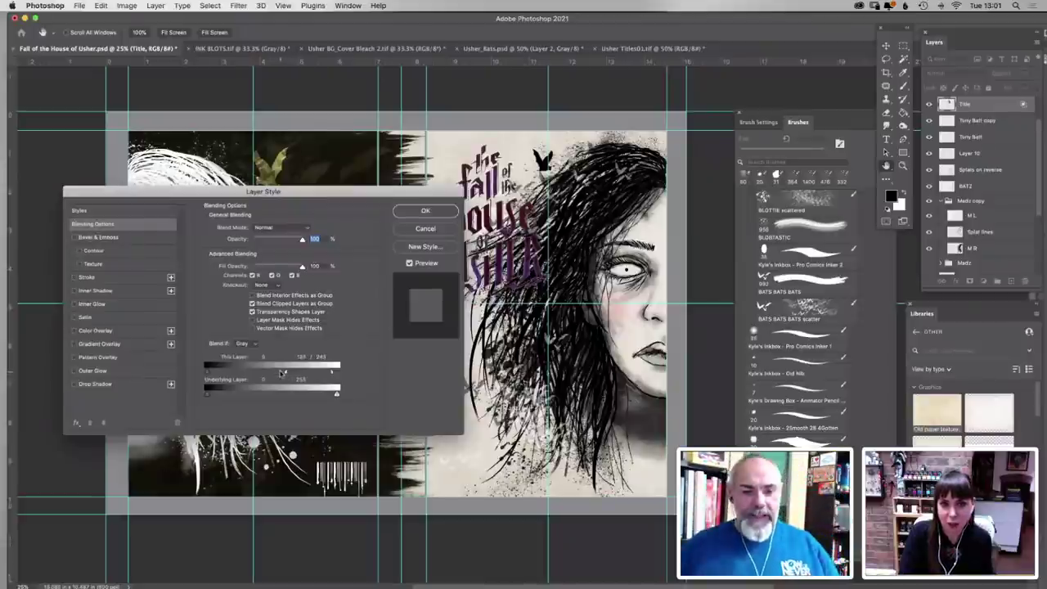
pyautogui.click(426, 211)
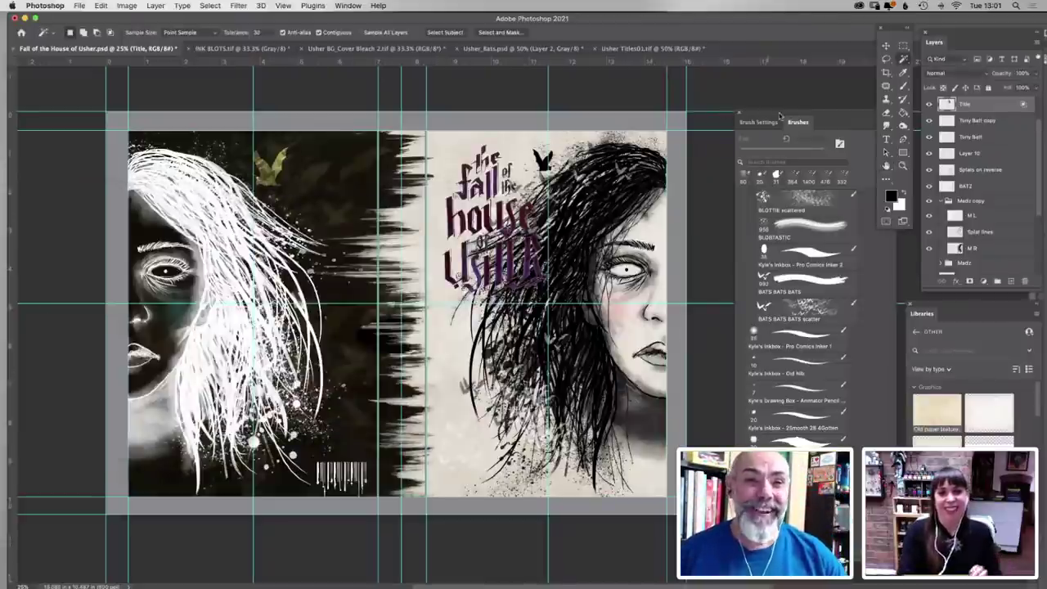
# Scale the title lettering down to roughly two thirds and place it in the front cover's upper left area
pyautogui.click(100, 6)
pyautogui.moveTo(137, 244)
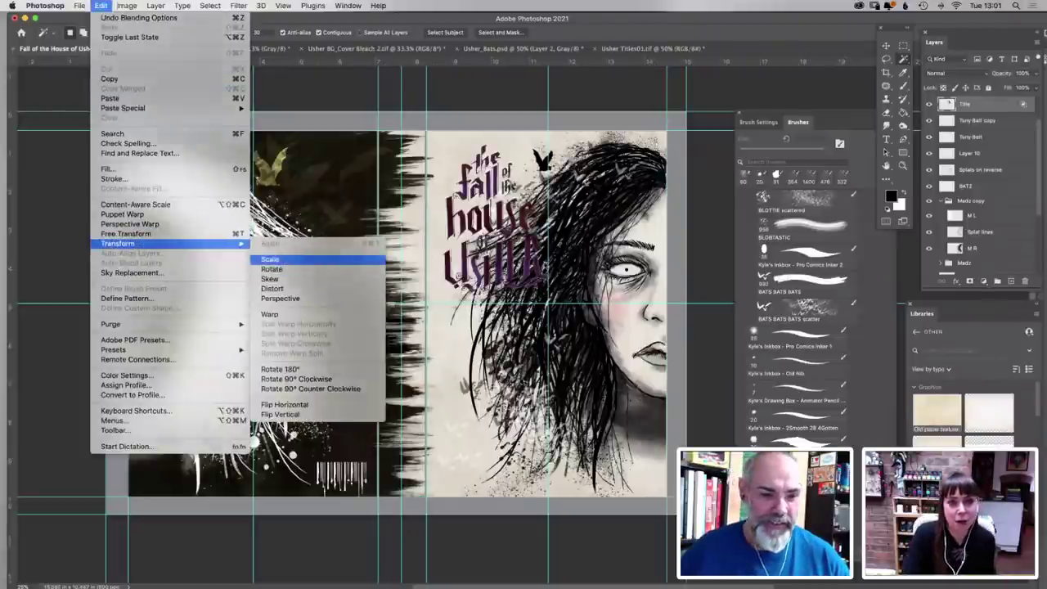
pyautogui.click(281, 260)
pyautogui.moveTo(533, 286); pyautogui.dragTo(520, 254)
pyautogui.moveTo(469, 200)
pyautogui.mouseDown()
pyautogui.moveTo(482, 206)
pyautogui.moveTo(486, 188)
pyautogui.mouseUp()
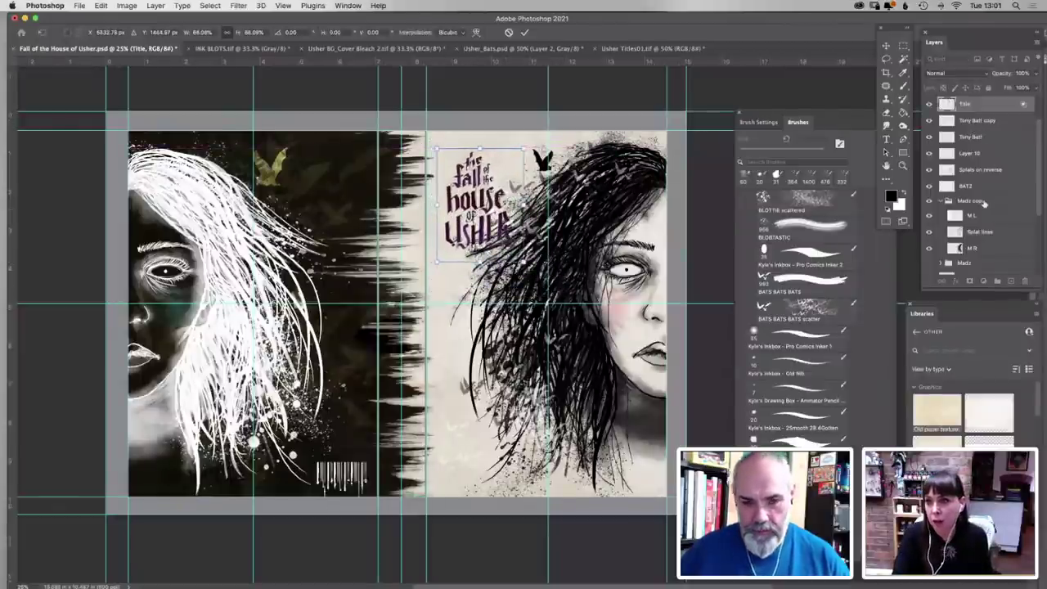
pyautogui.press('Return')
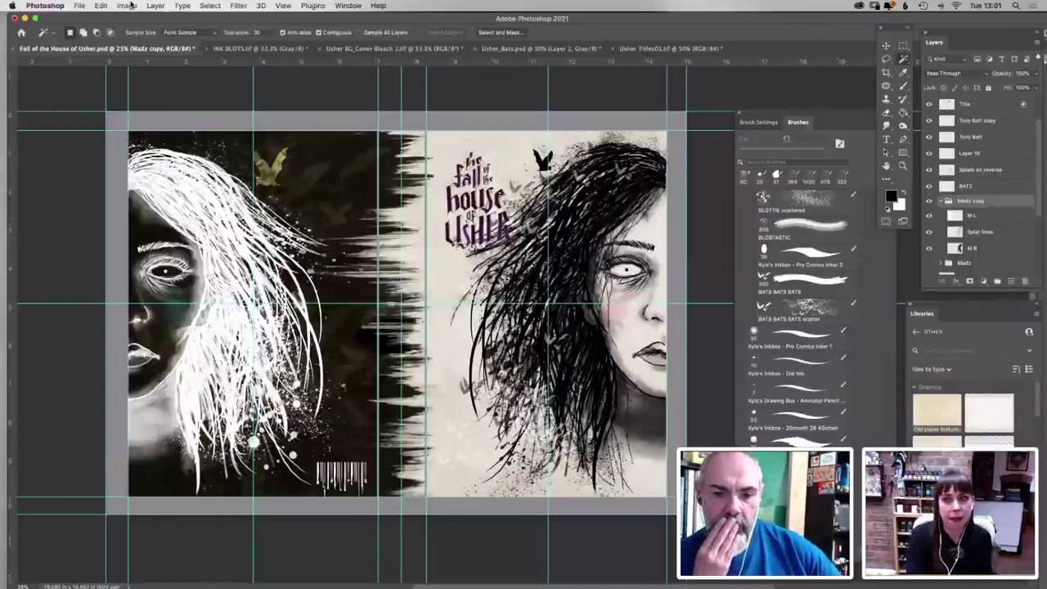
# Try to scale the collapsed Madz copy group down to about 92%
pyautogui.click(947, 201)
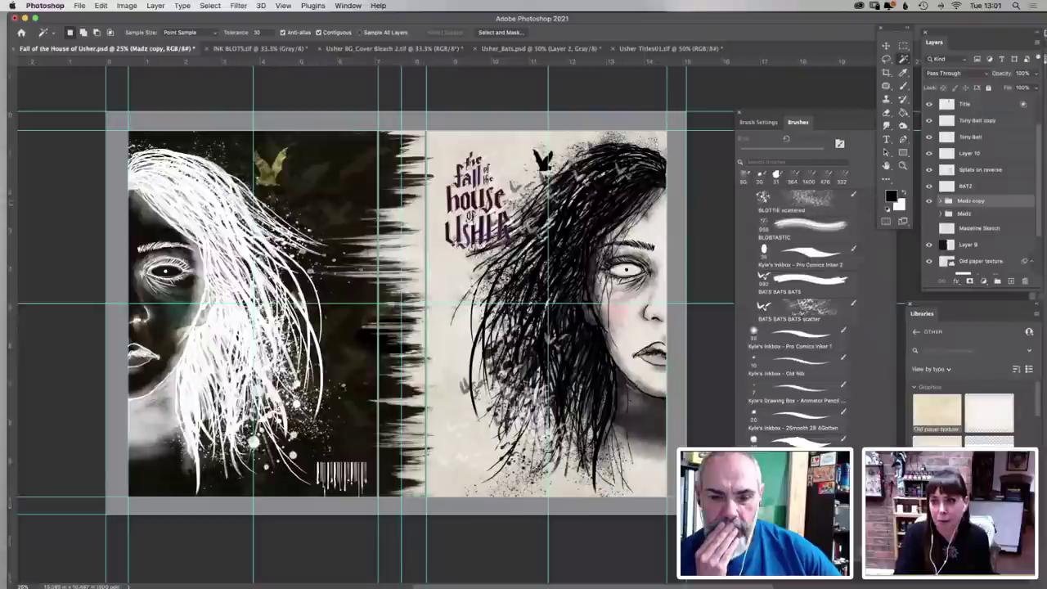
pyautogui.click(101, 5)
pyautogui.moveTo(142, 244)
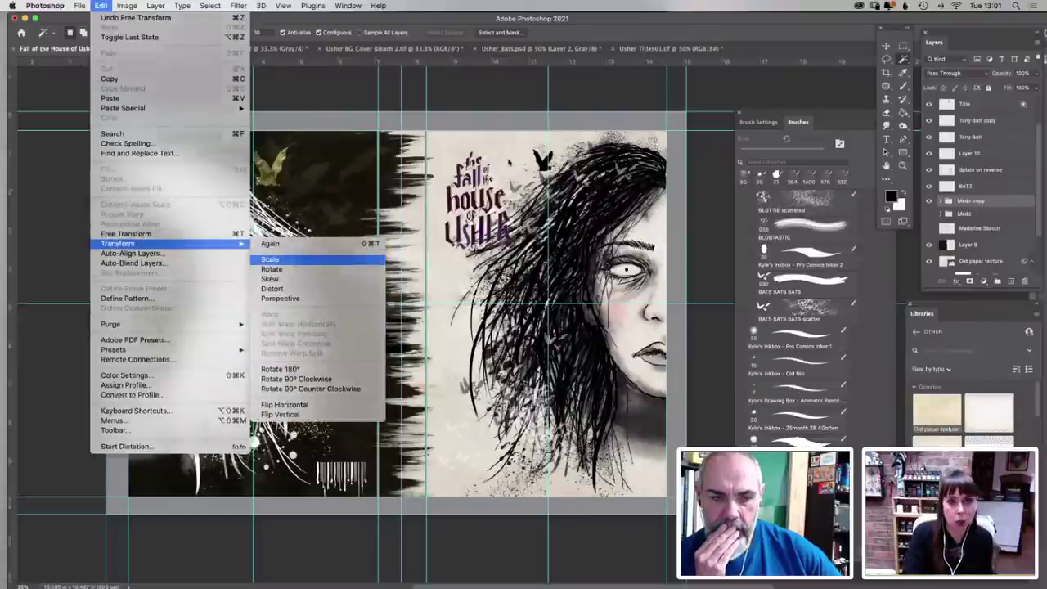
pyautogui.click(289, 260)
pyautogui.moveTo(407, 113); pyautogui.dragTo(438, 142)
pyautogui.press('super+z')
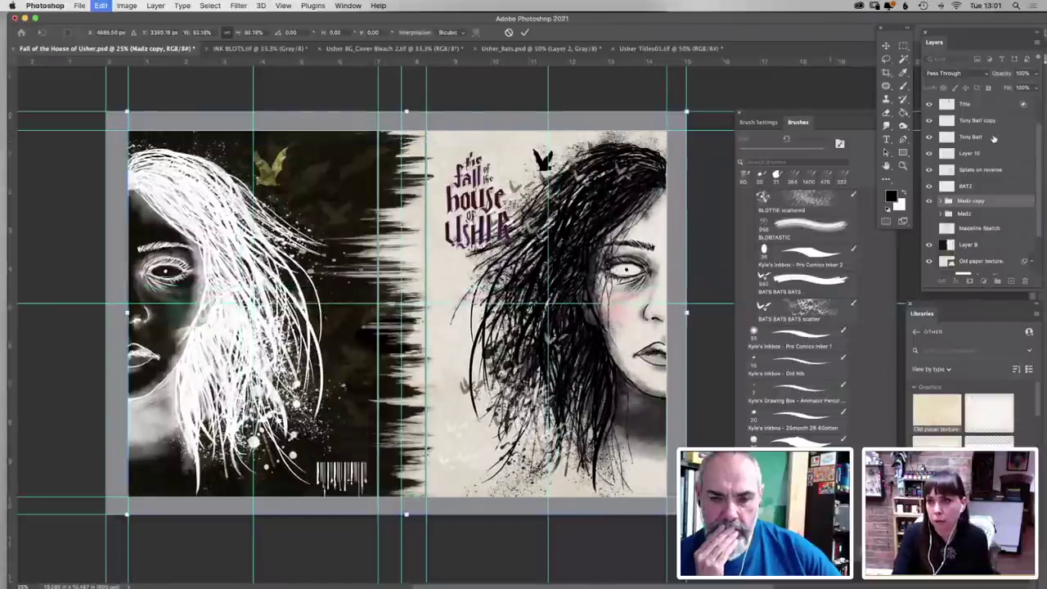
pyautogui.click(978, 120)
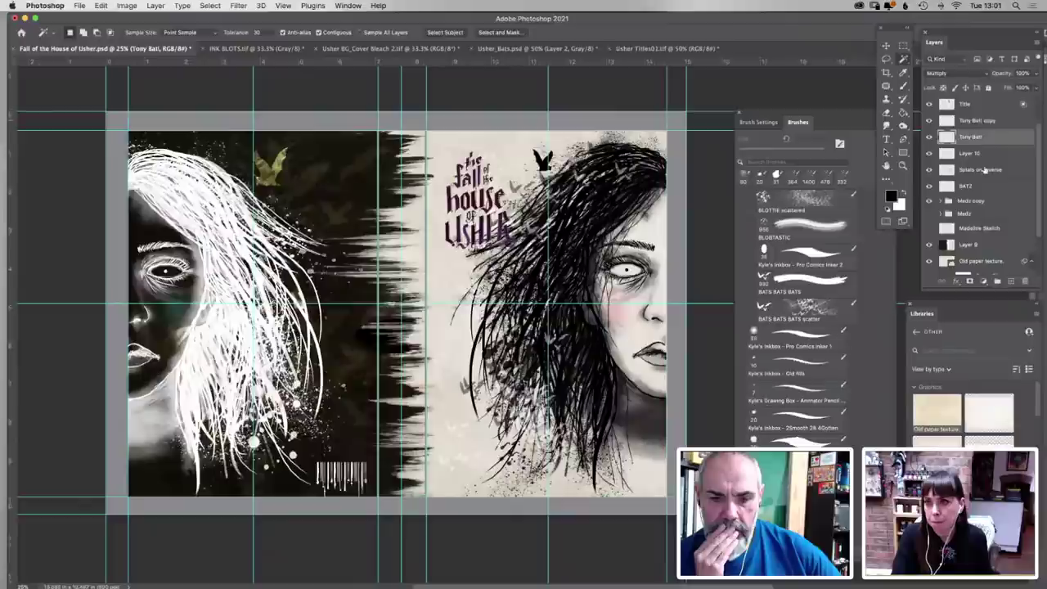
pyautogui.click(101, 6)
pyautogui.moveTo(117, 243)
pyautogui.click(278, 259)
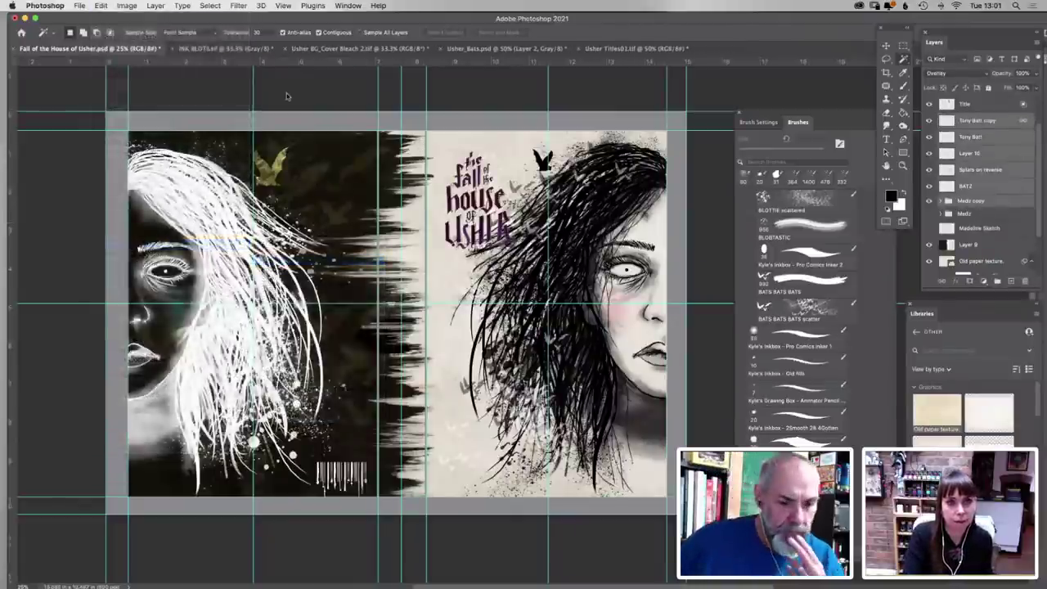
pyautogui.press('super+minus')
pyautogui.press('super+minus')
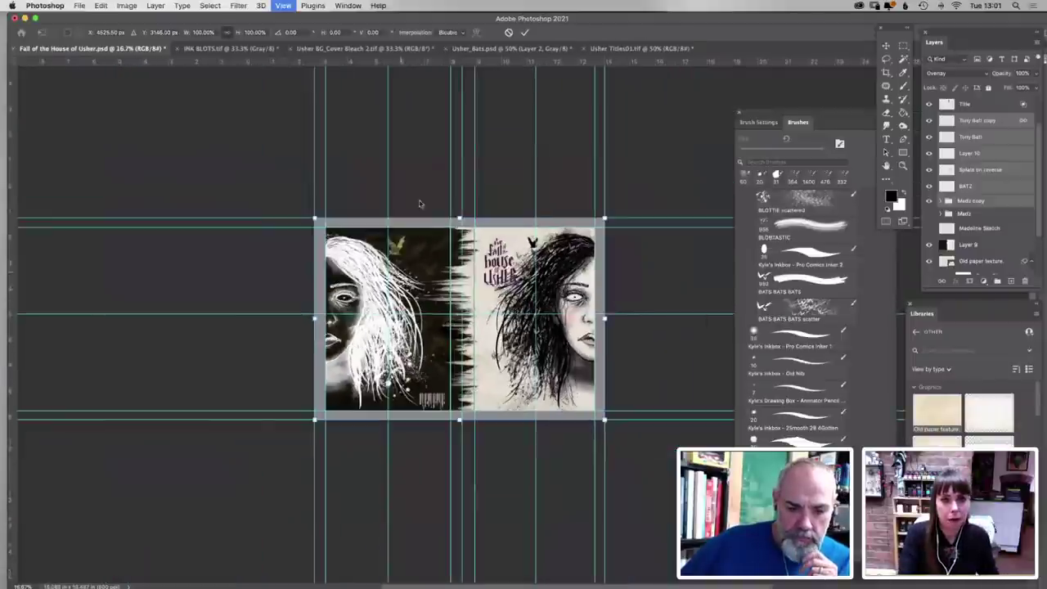
pyautogui.moveTo(314, 218); pyautogui.dragTo(345, 209)
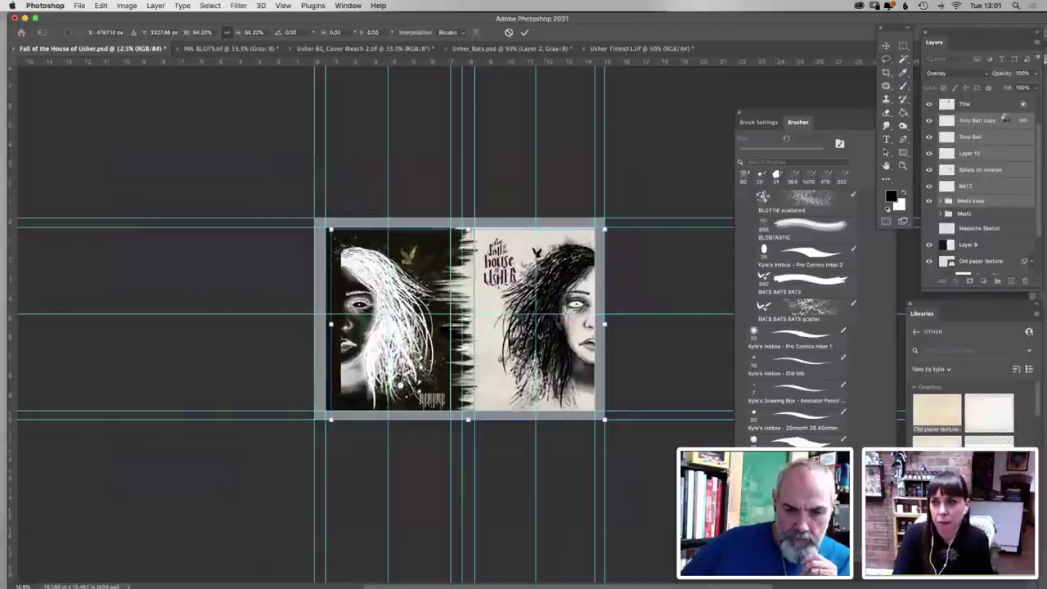
pyautogui.press('Return')
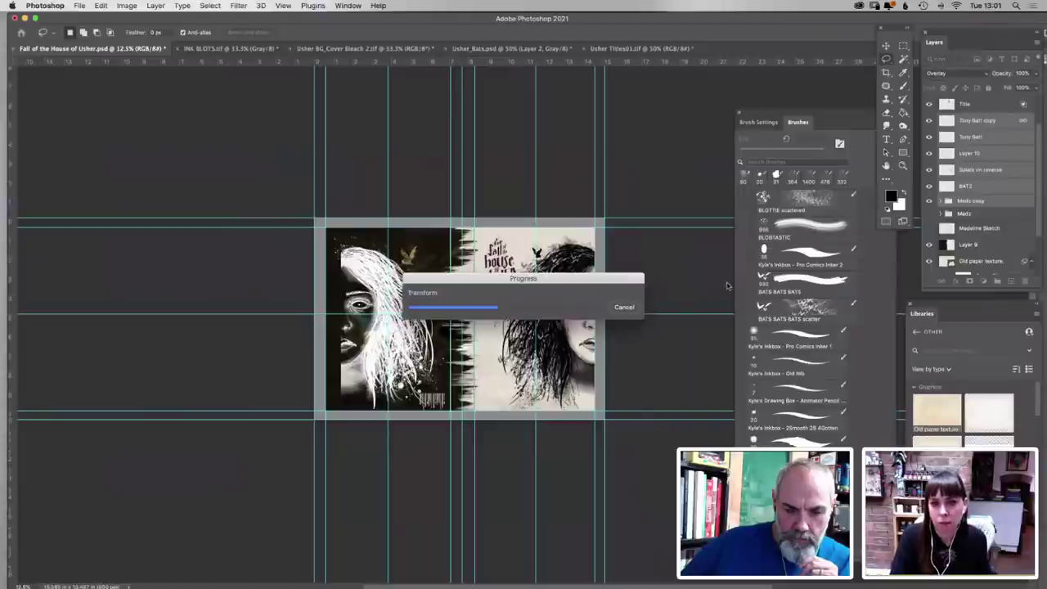
pyautogui.press('super+s')
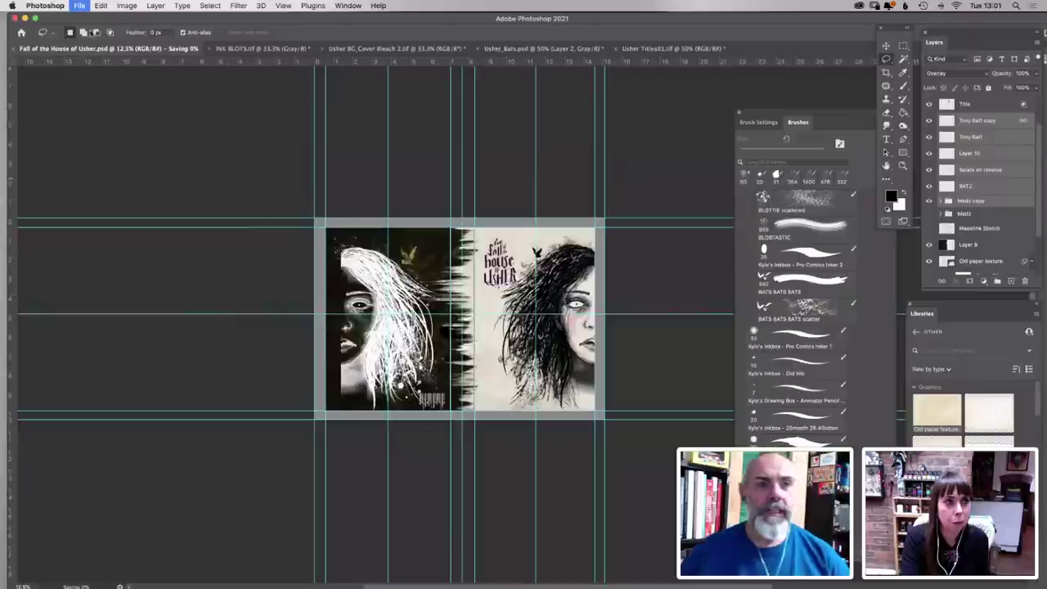
# On the M L layer in Madz copy, lasso the back-cover portrait and shift it left to meet the cover's trim edge
pyautogui.click(886, 46)
pyautogui.click(886, 59)
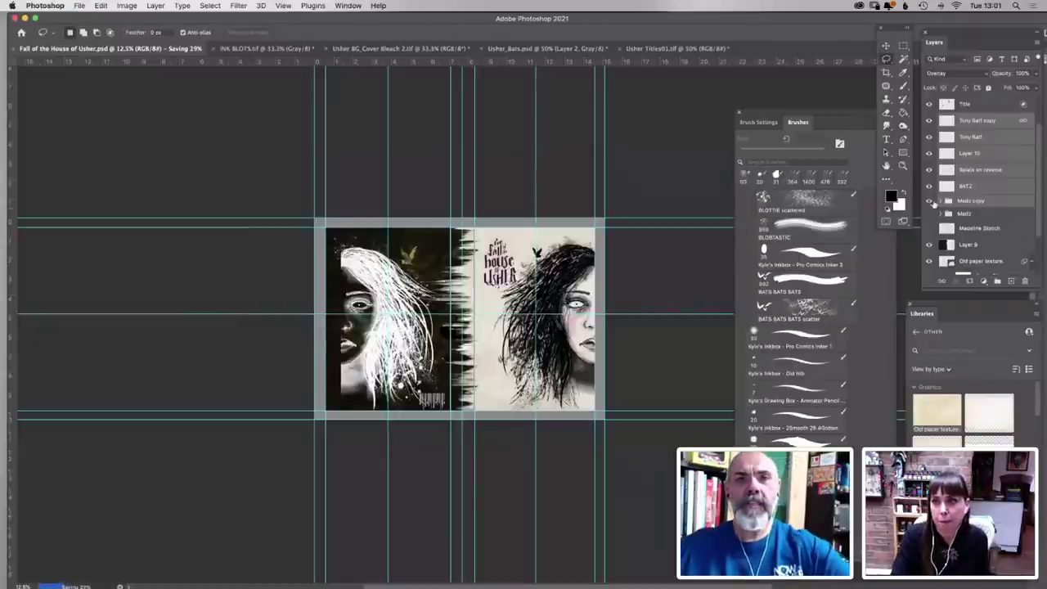
pyautogui.click(929, 202)
pyautogui.click(929, 202)
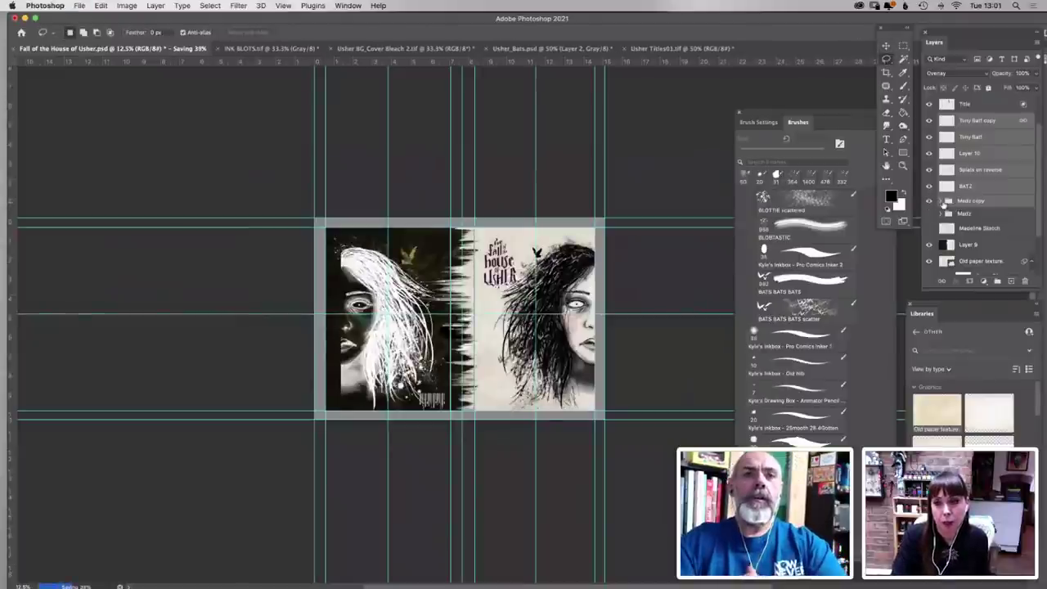
pyautogui.click(948, 202)
pyautogui.click(971, 218)
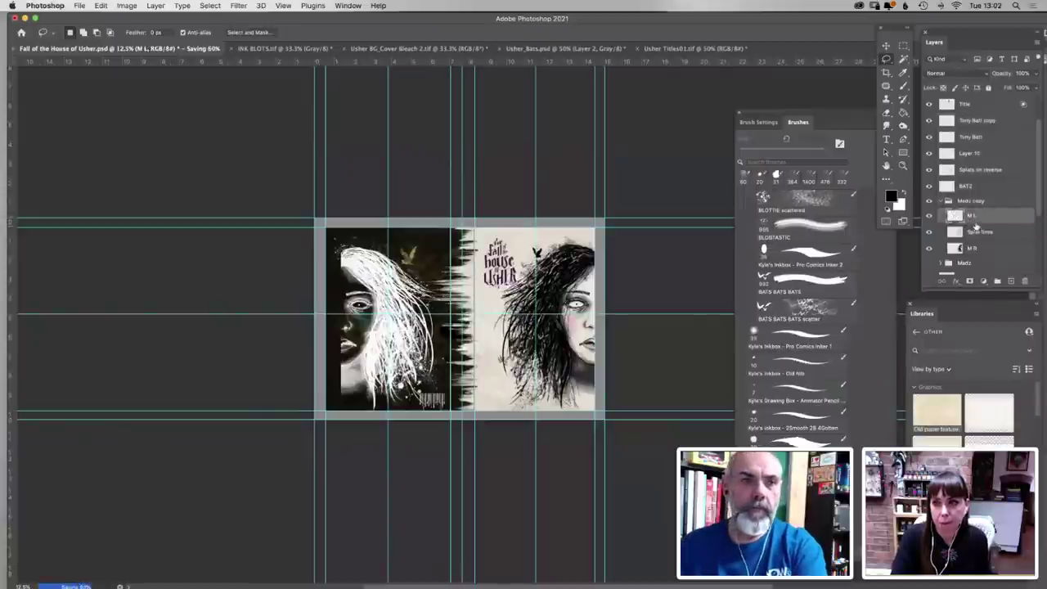
pyautogui.moveTo(433, 217)
pyautogui.mouseDown()
pyautogui.moveTo(265, 438)
pyautogui.moveTo(441, 229)
pyautogui.mouseUp()
pyautogui.press('v')
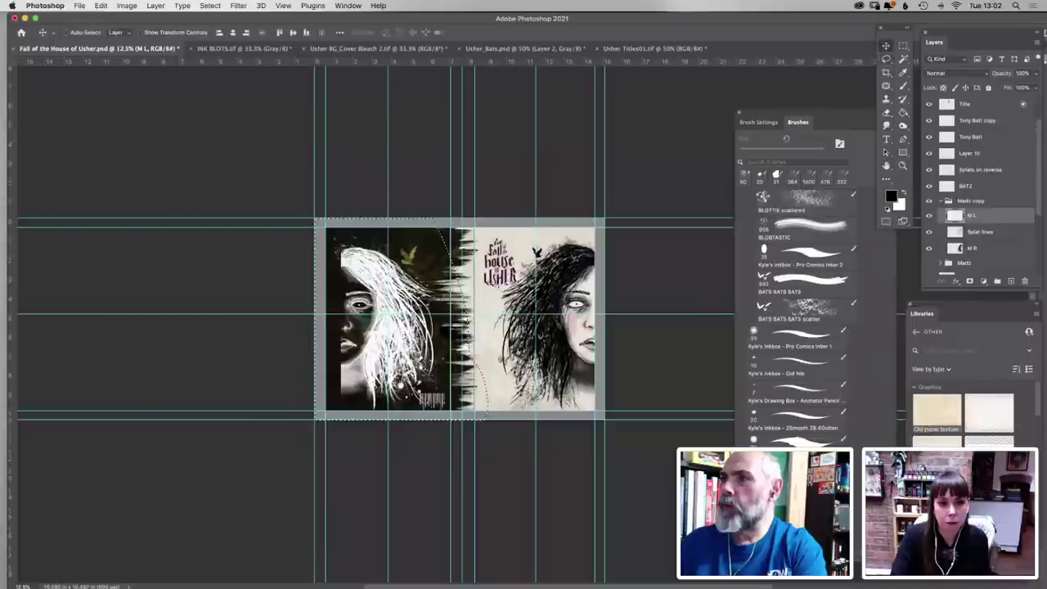
pyautogui.moveTo(398, 306); pyautogui.dragTo(386, 307)
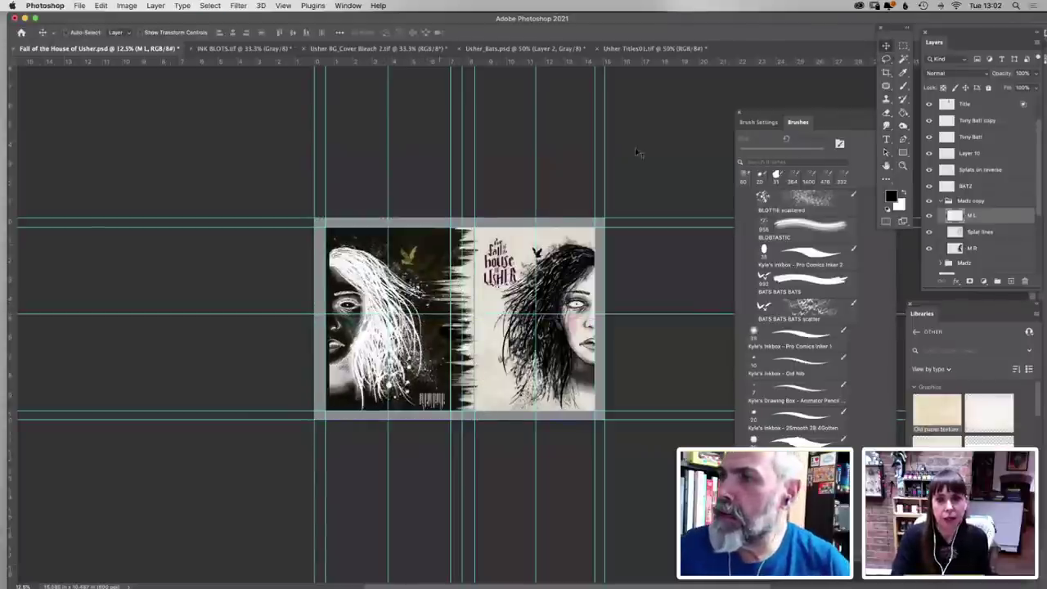
# Move the Title layer's lettering slightly higher on the front cover
pyautogui.click(967, 104)
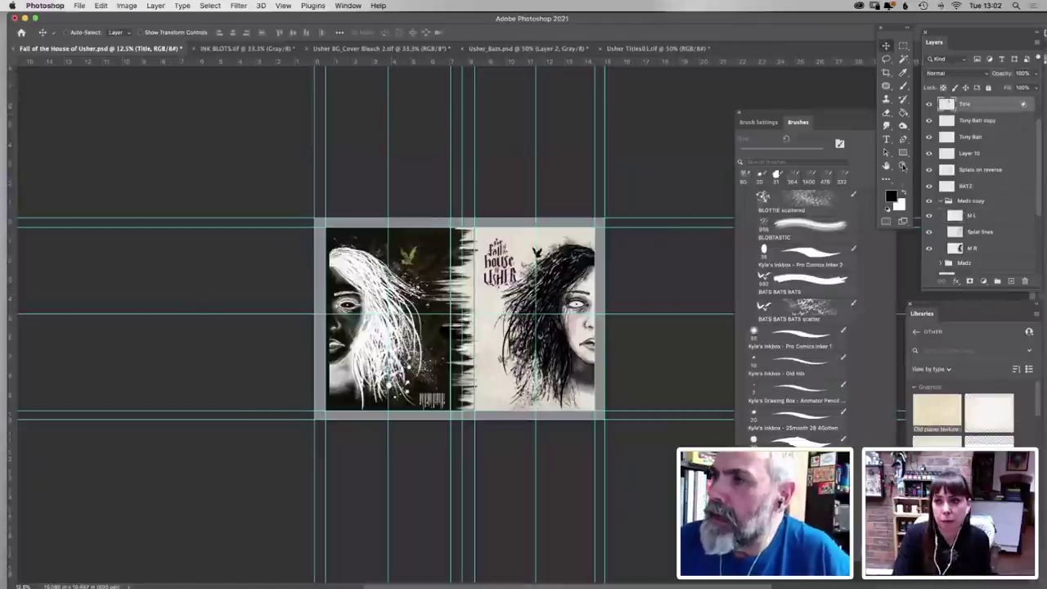
pyautogui.keyDown('super'); pyautogui.click(522, 281); pyautogui.keyUp('super')
pyautogui.keyDown('super'); pyautogui.click(522, 281); pyautogui.keyUp('super')
pyautogui.keyDown('super'); pyautogui.click(516, 281); pyautogui.keyUp('super')
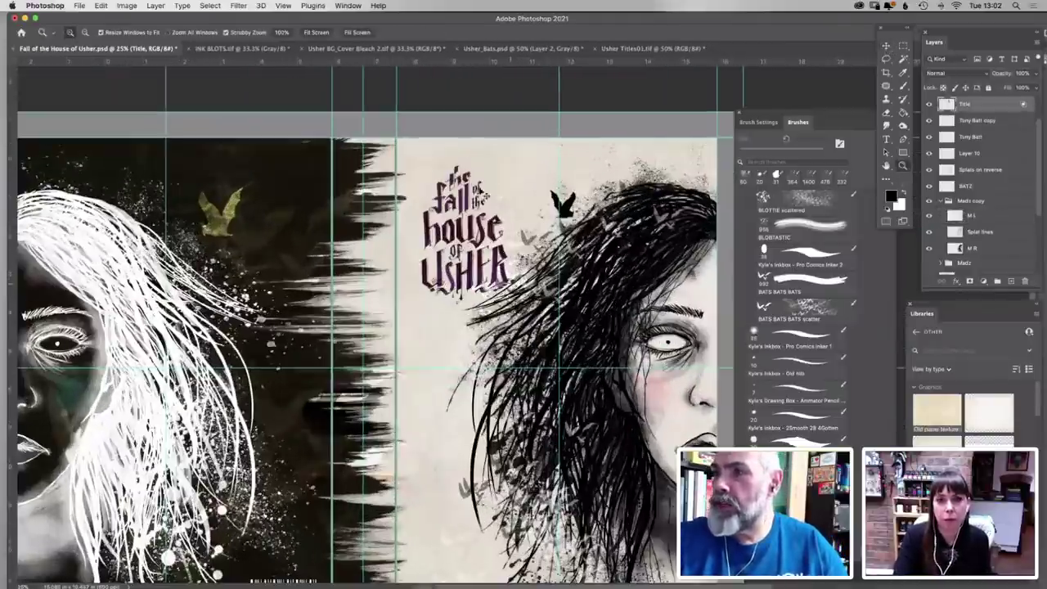
pyautogui.moveTo(462, 187); pyautogui.dragTo(460, 164)
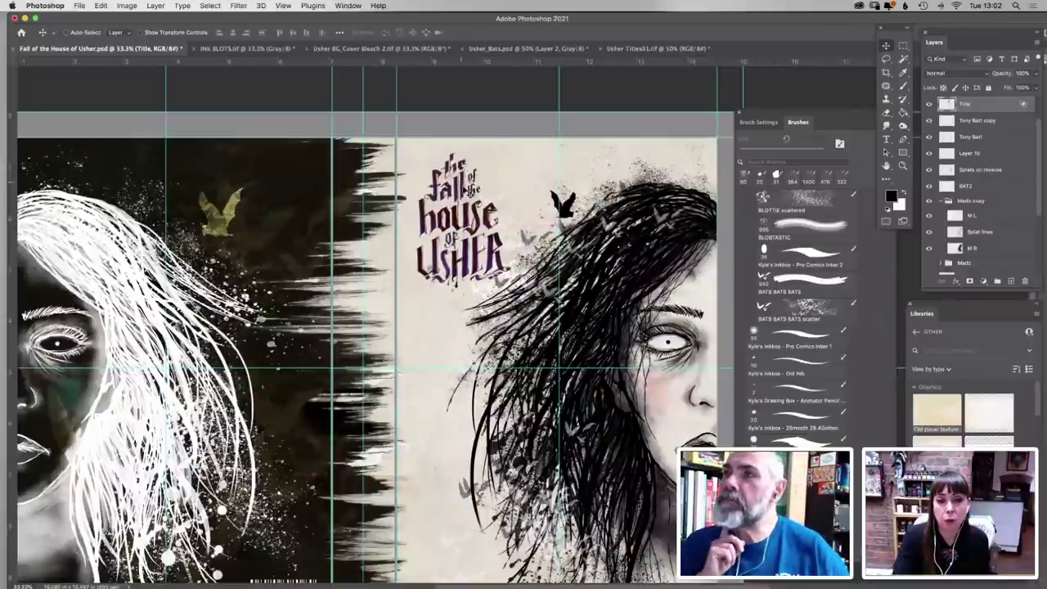
# Scale the title lettering up slightly from its upper left corner
pyautogui.click(99, 5)
pyautogui.moveTo(130, 243)
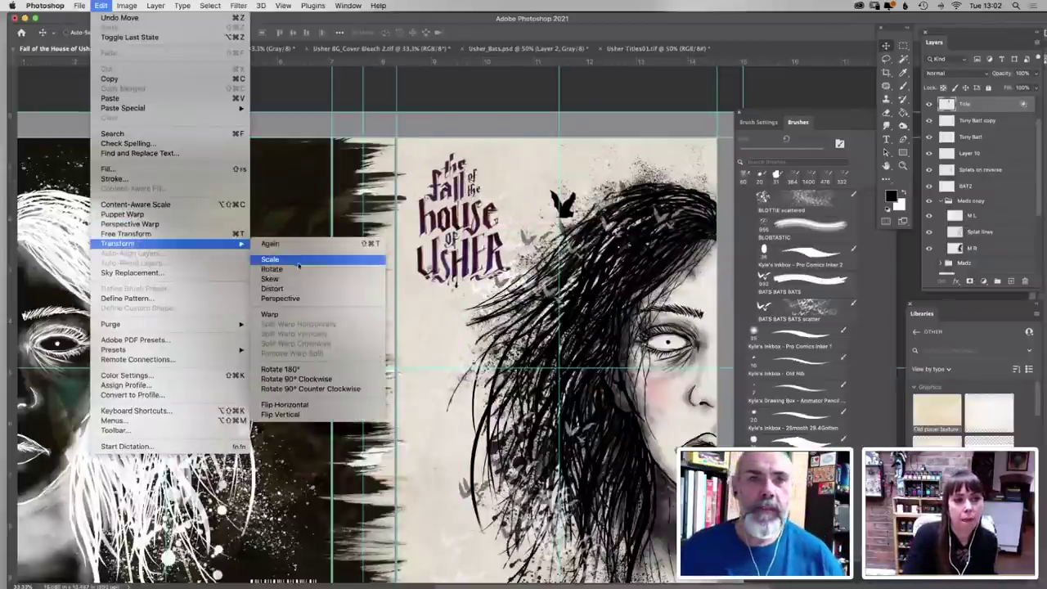
pyautogui.click(287, 261)
pyautogui.moveTo(523, 301); pyautogui.dragTo(528, 308)
pyautogui.press('Return')
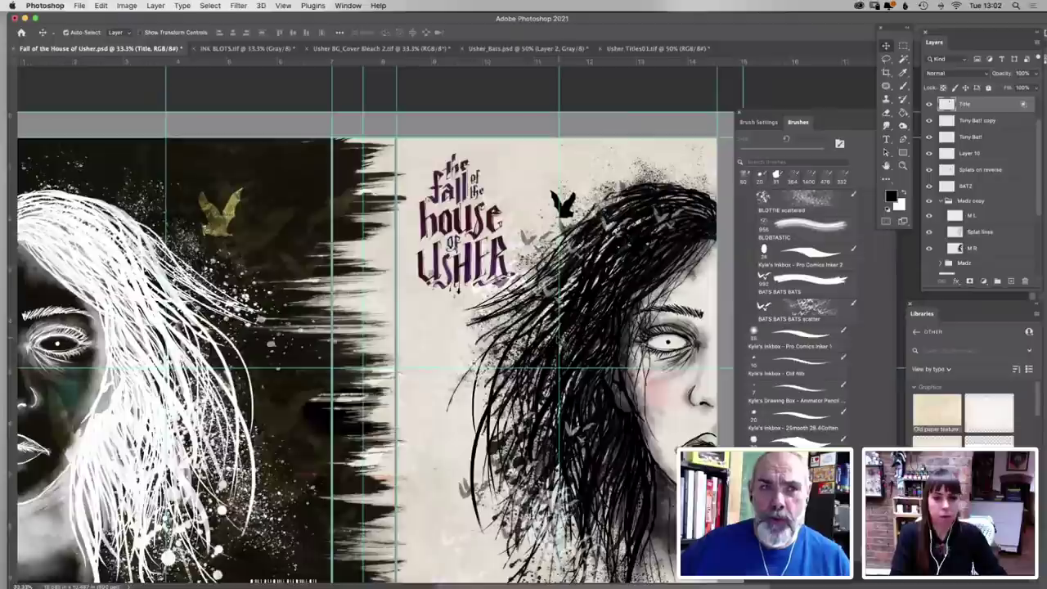
# Rasterize the Old paper texture layer
pyautogui.press('super+minus')
pyautogui.scroll(-3, 1036, 242)
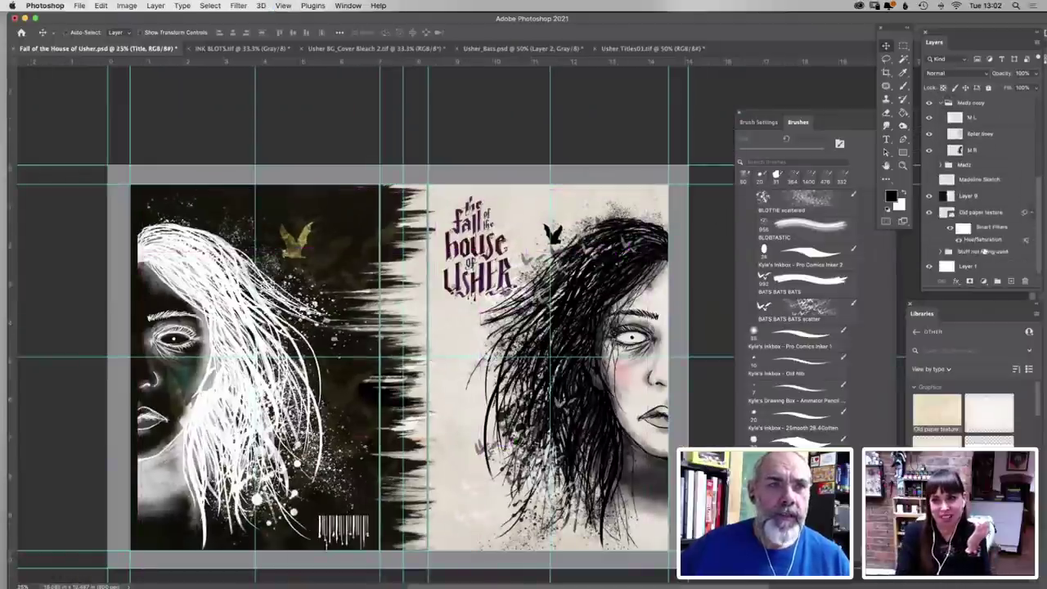
pyautogui.click(988, 213)
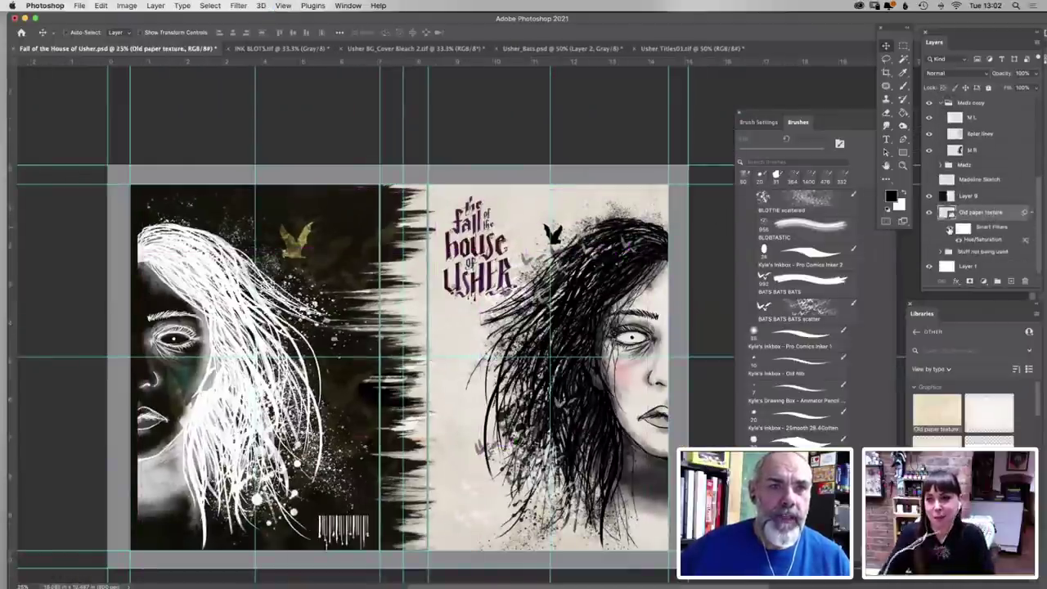
pyautogui.rightClick(984, 202)
pyautogui.click(994, 211)
pyautogui.rightClick(997, 212)
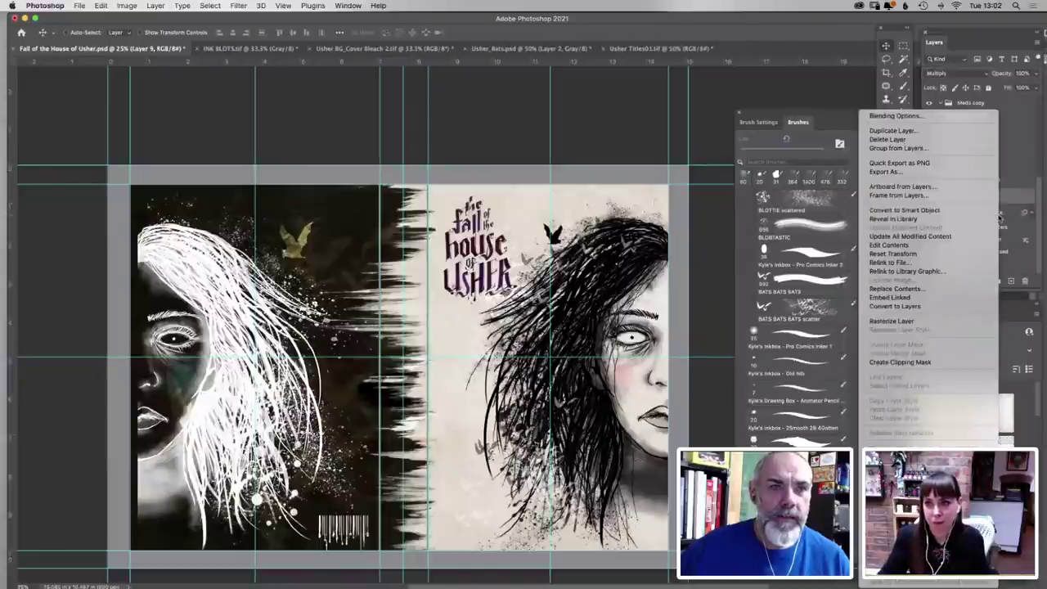
pyautogui.click(892, 323)
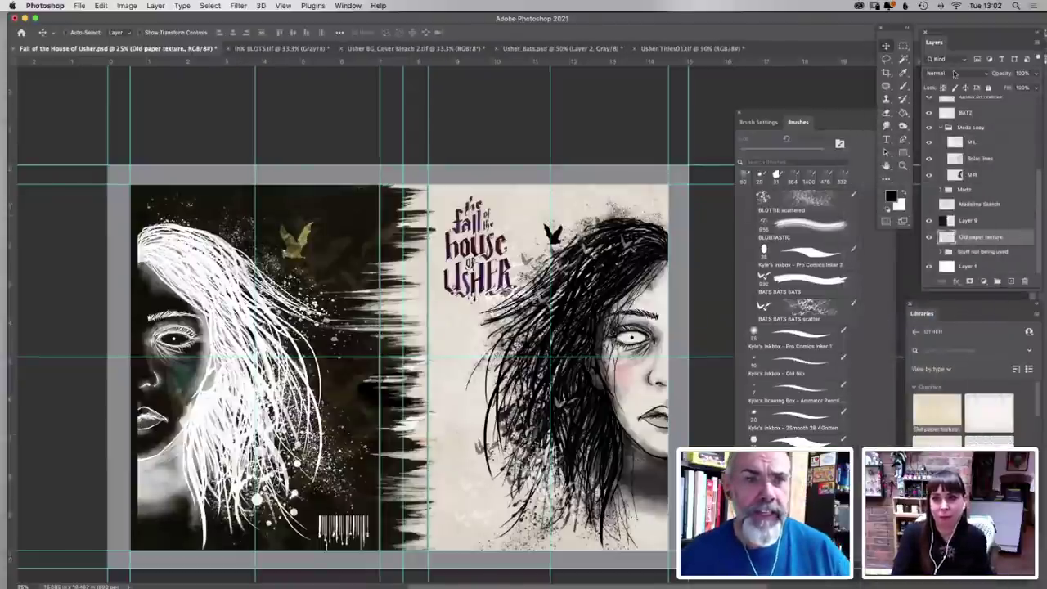
# Set the Burn tool to Highlights with a 2840 px brush, adjust its exposure and try it on the paper texture above the title
pyautogui.press('o')
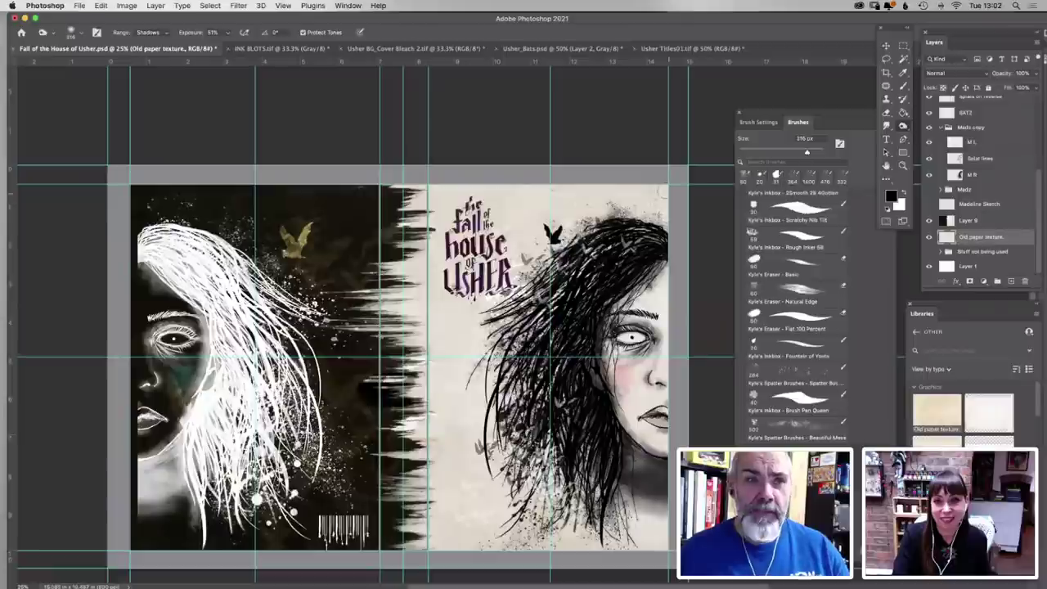
pyautogui.moveTo(229, 33); pyautogui.dragTo(241, 53)
pyautogui.click(152, 33)
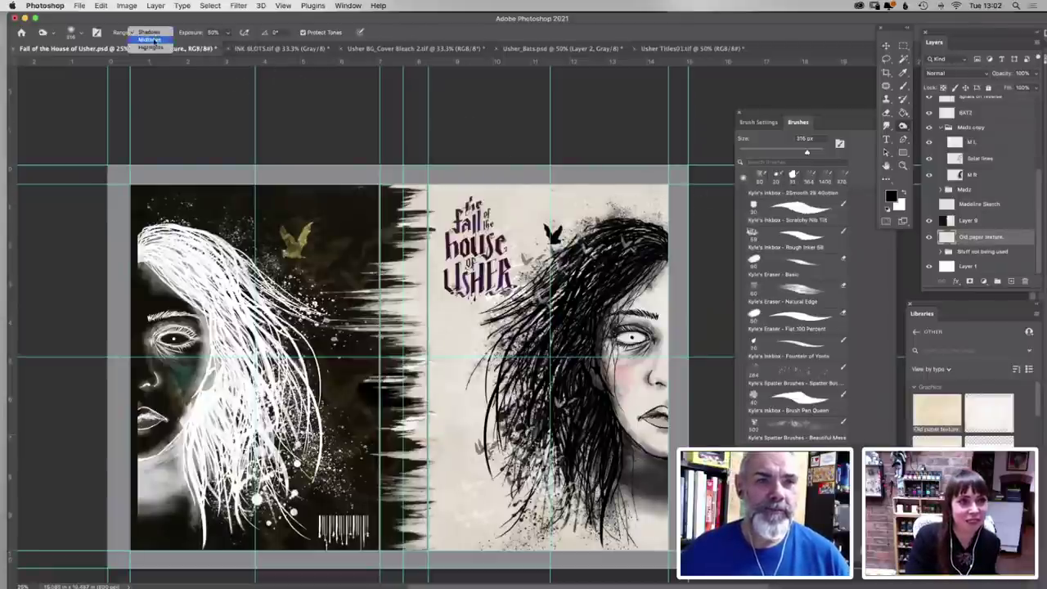
pyautogui.click(151, 51)
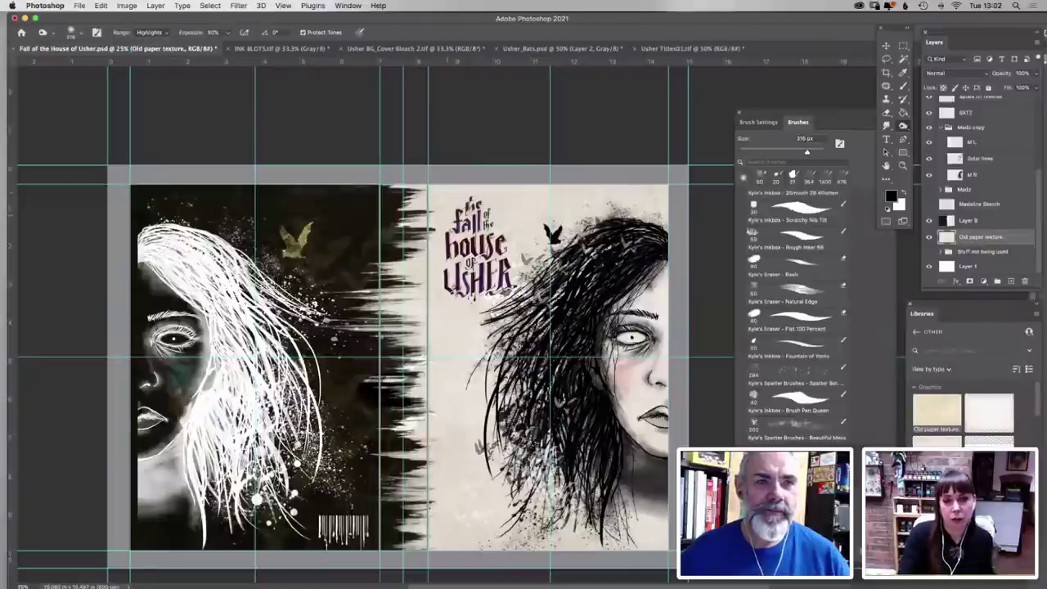
pyautogui.rightClick(476, 151)
pyautogui.moveTo(592, 177); pyautogui.dragTo(601, 177)
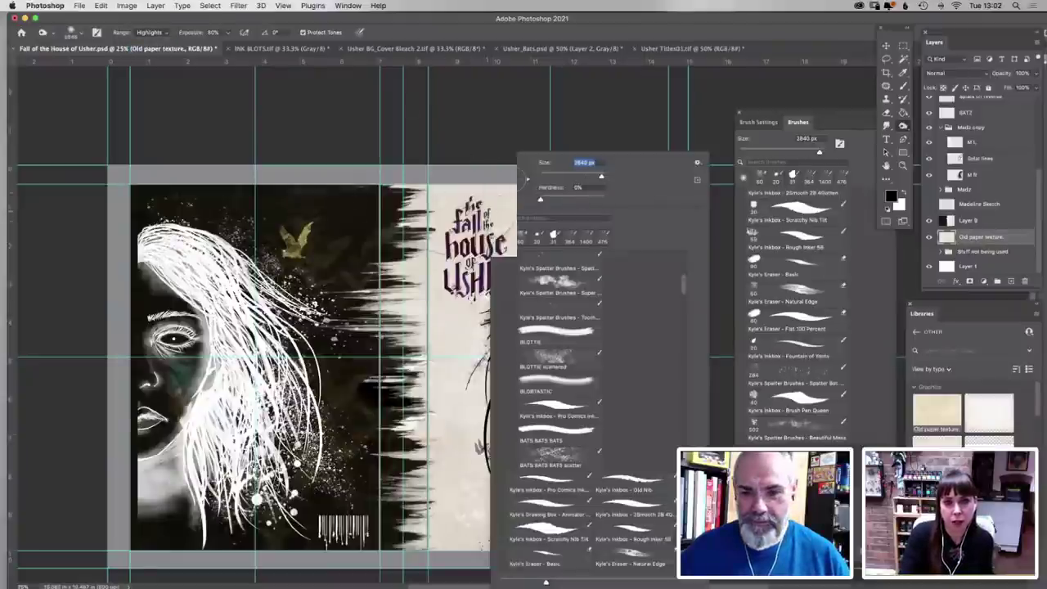
pyautogui.click(478, 198)
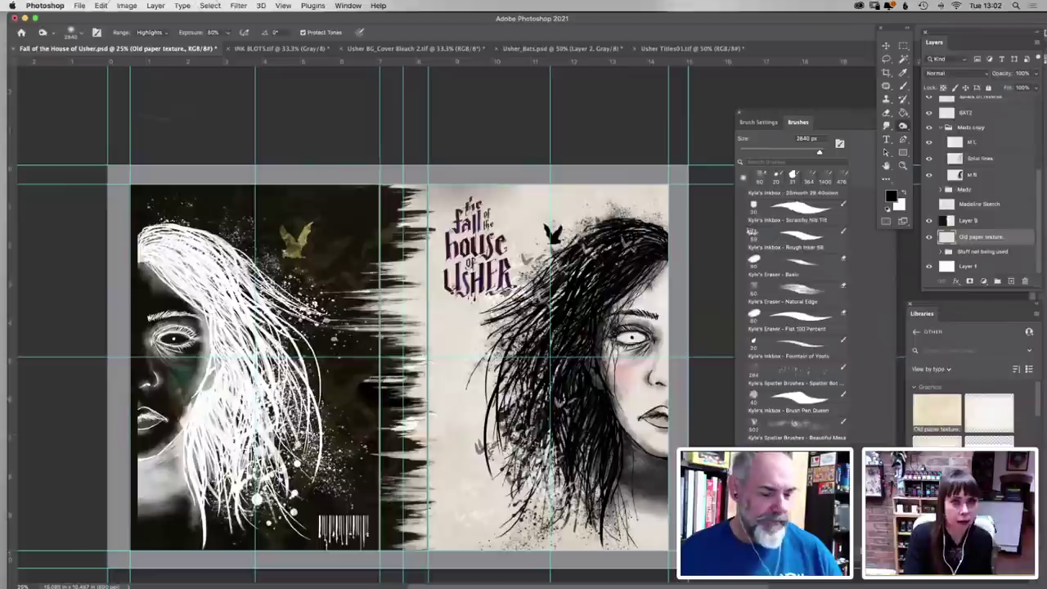
# Burn the front cover's paper texture along its upper, outer and lower edges using the Midtones range and a 460 px brush
pyautogui.click(161, 33)
pyautogui.click(152, 18)
pyautogui.rightClick(619, 177)
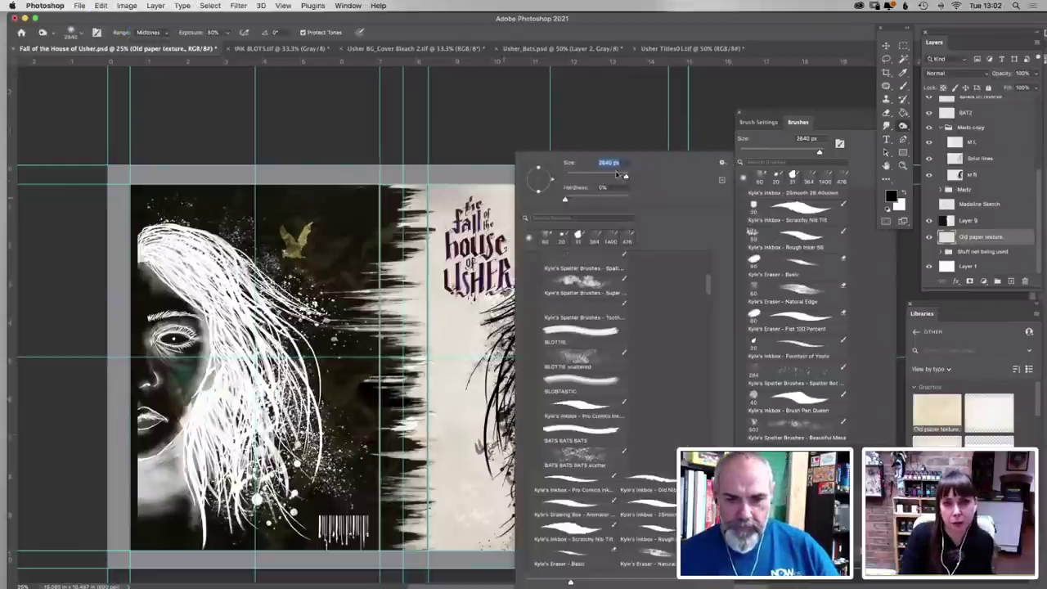
pyautogui.write('460')
pyautogui.press('Return')
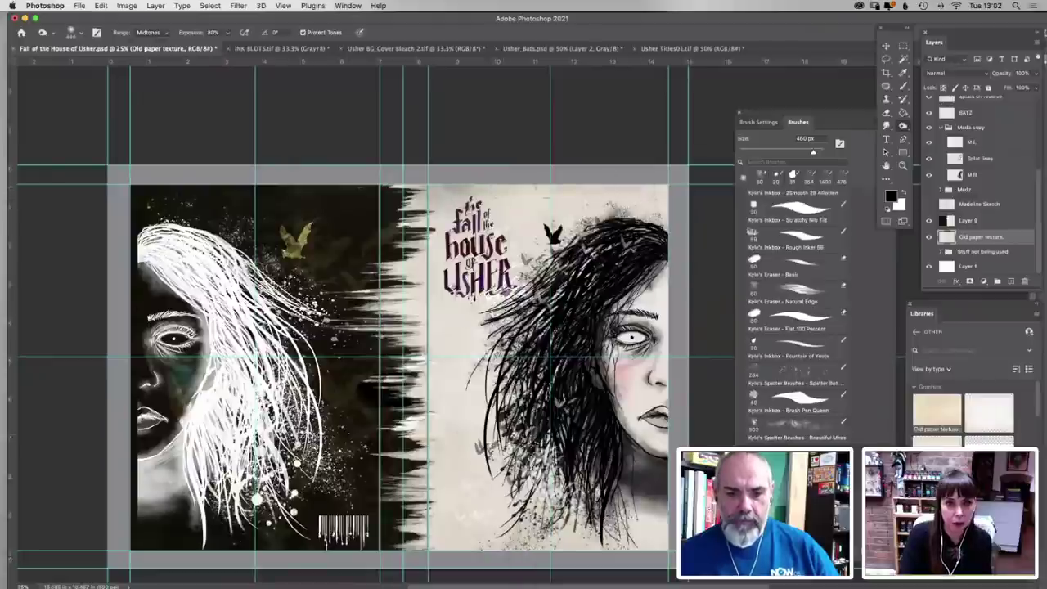
pyautogui.moveTo(442, 173); pyautogui.dragTo(651, 178)
pyautogui.moveTo(666, 304)
pyautogui.mouseDown()
pyautogui.moveTo(658, 544)
pyautogui.moveTo(432, 550)
pyautogui.mouseUp()
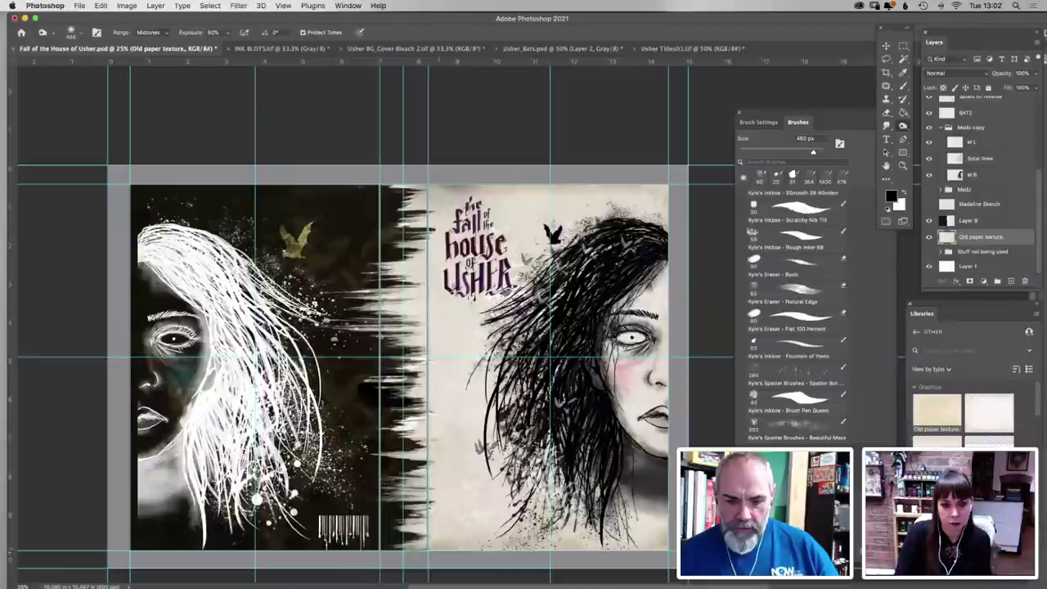
pyautogui.moveTo(557, 190); pyautogui.dragTo(666, 178)
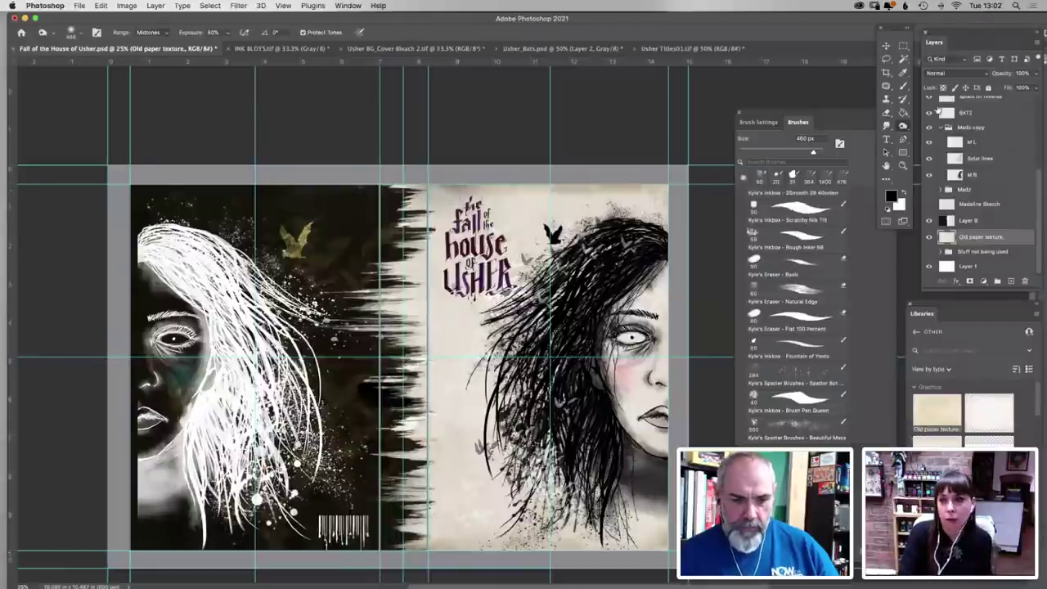
# Move the M L layer's back-cover portrait further left to meet the cover's trim edge
pyautogui.press('v')
pyautogui.click(352, 401)
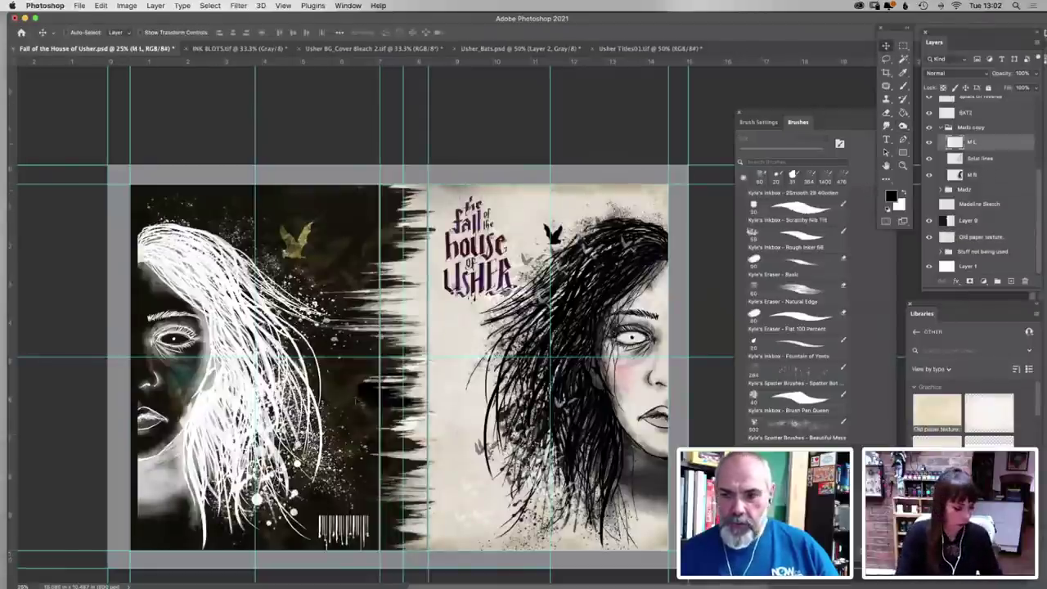
pyautogui.moveTo(350, 404); pyautogui.dragTo(367, 379)
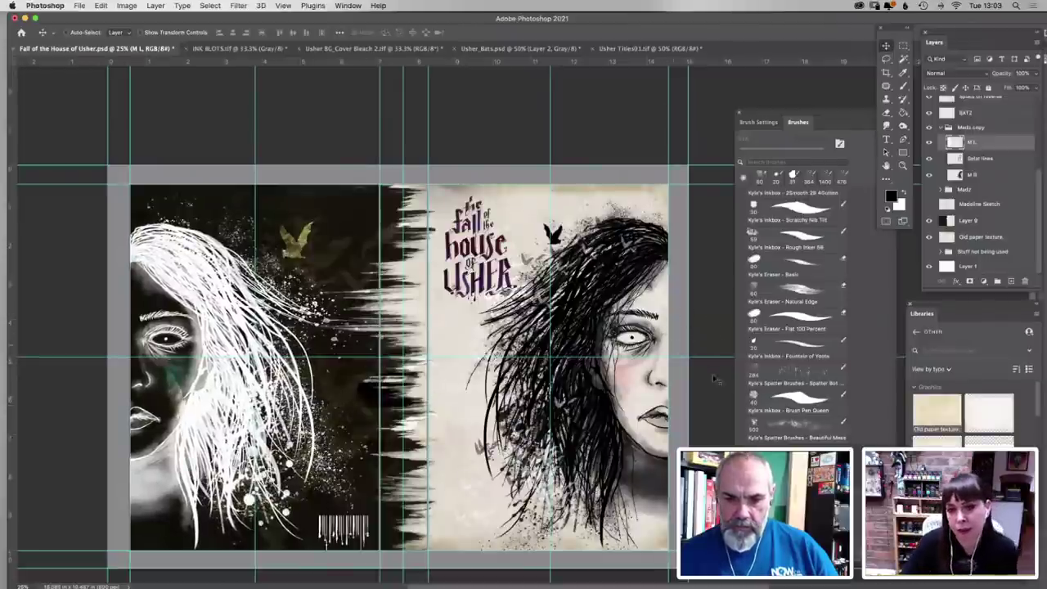
# Select the Title layer and examine the lettering up close and within the whole cover
pyautogui.click(886, 166)
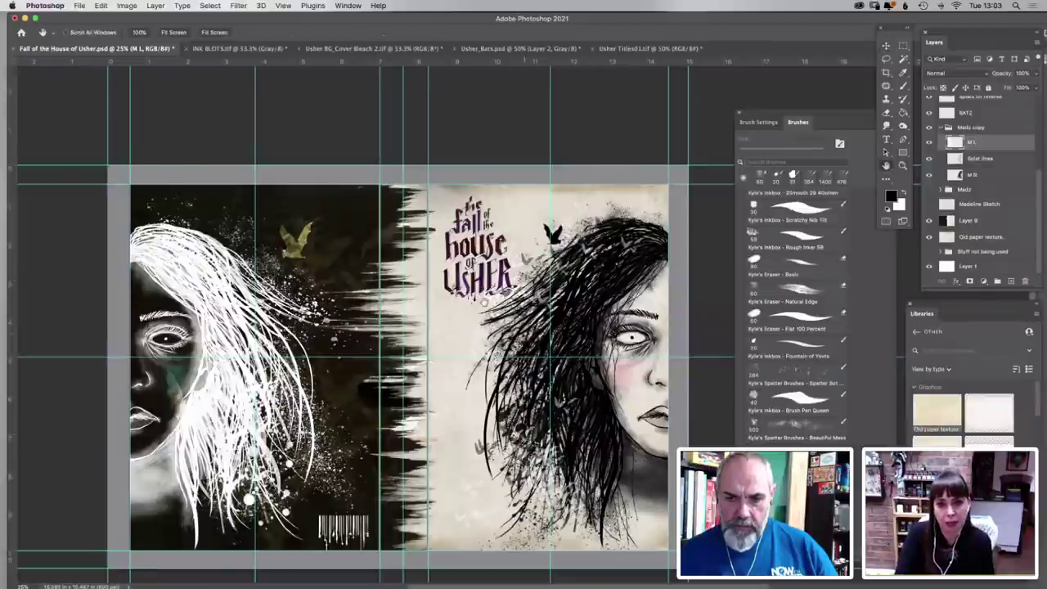
pyautogui.moveTo(342, 246); pyautogui.dragTo(313, 211)
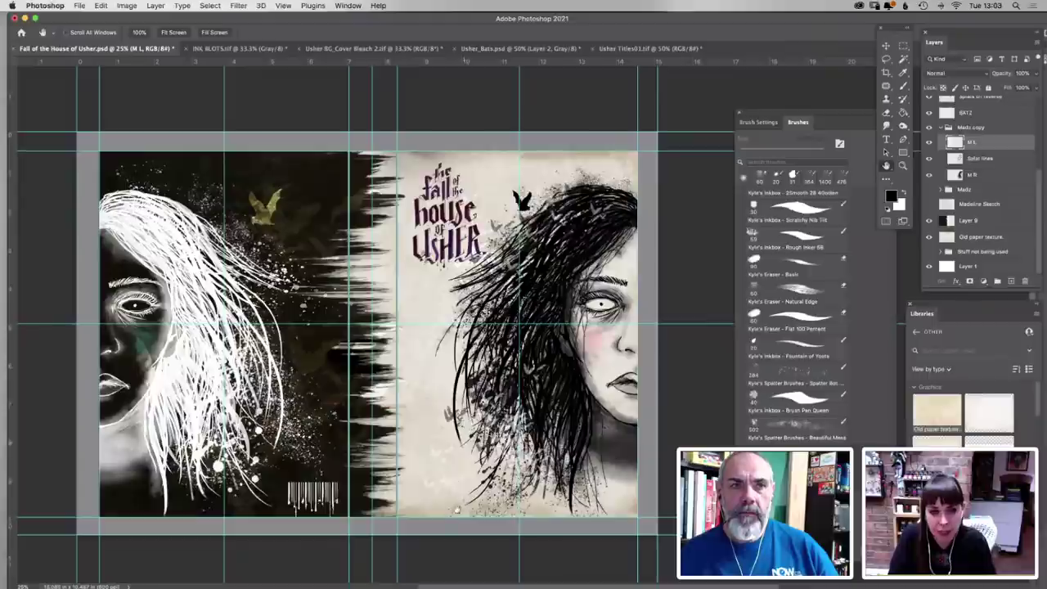
pyautogui.click(885, 46)
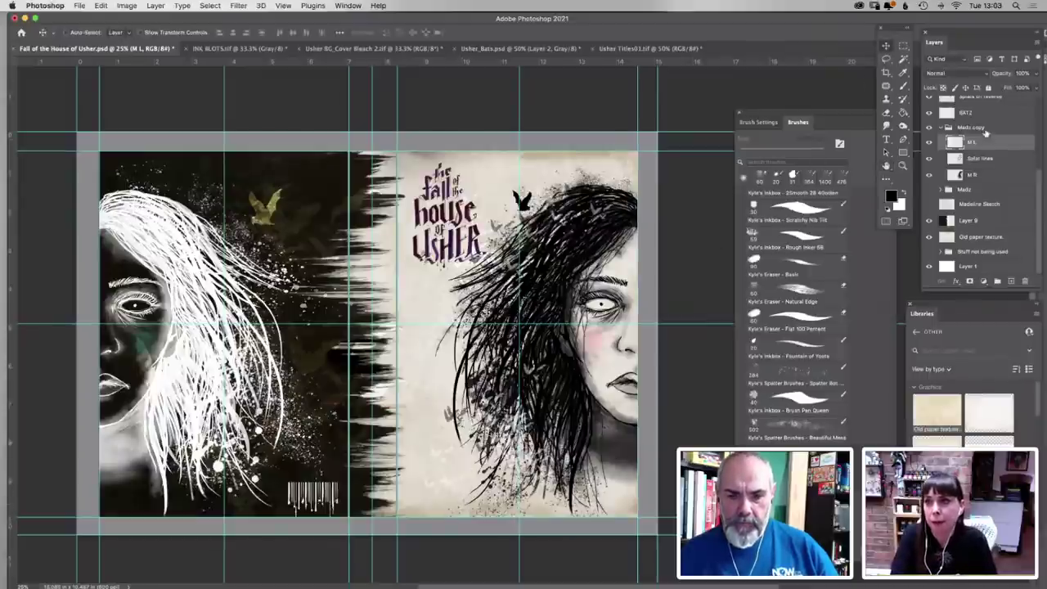
pyautogui.scroll(5, 980, 119)
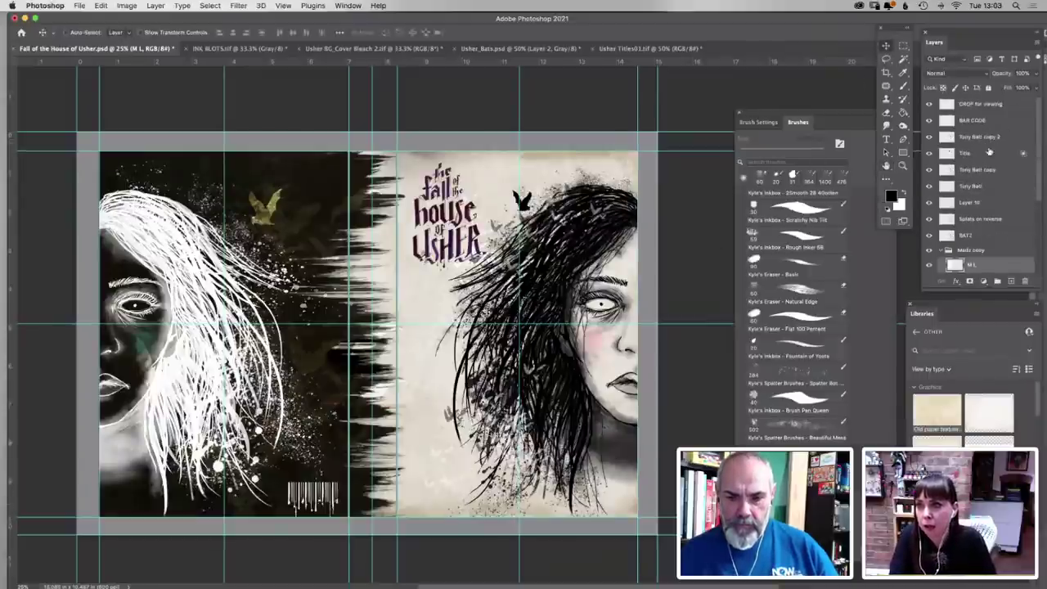
pyautogui.click(965, 153)
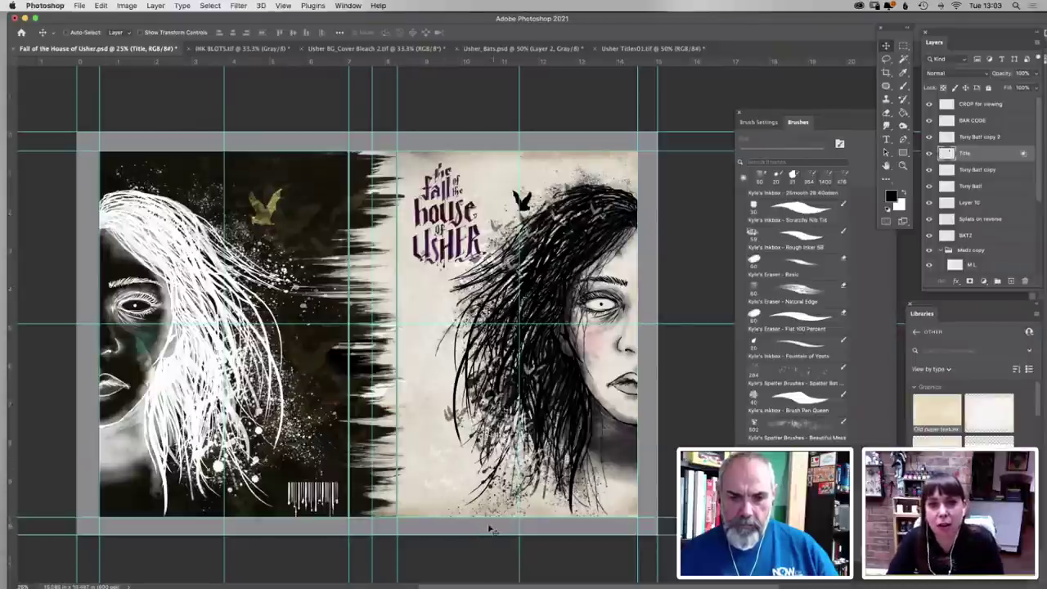
pyautogui.press('z')
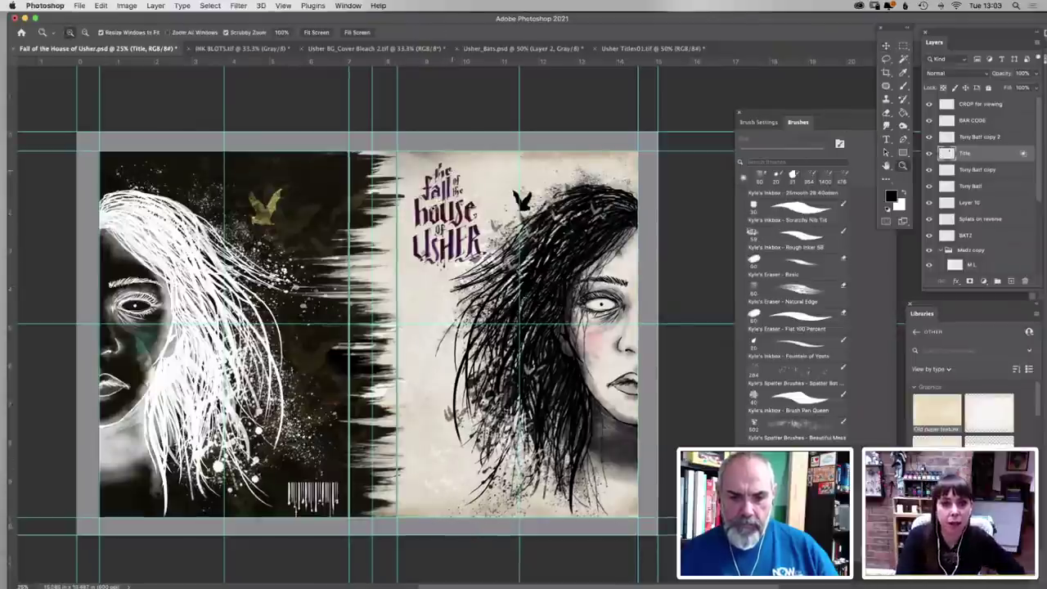
pyautogui.click(440, 188)
pyautogui.click(439, 195)
pyautogui.press('o')
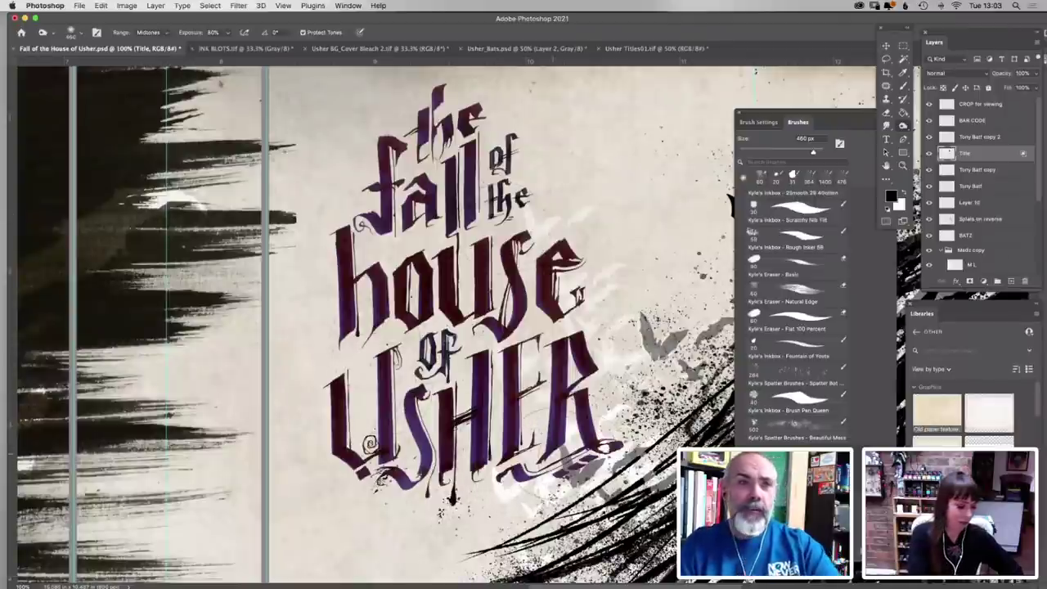
pyautogui.press('super+minus')
pyautogui.press('super+minus')
pyautogui.press('super+minus')
pyautogui.press('super+minus')
pyautogui.press('super+minus')
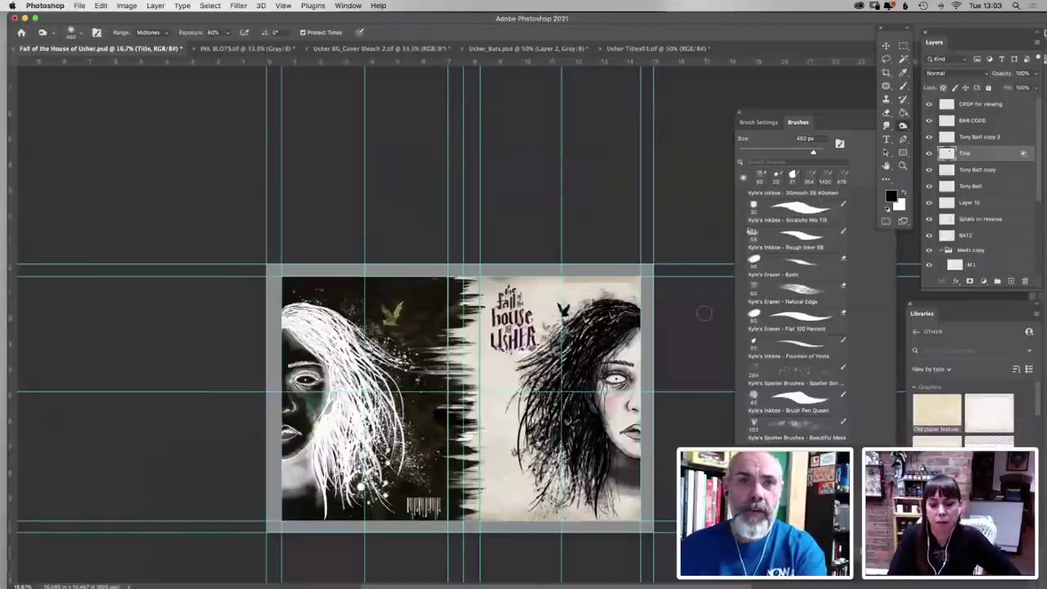
# Toggle the M R layer's visibility off and on, leave that layer selected, and hide the guides
pyautogui.press('z')
pyautogui.scroll(-1, 1030, 200)
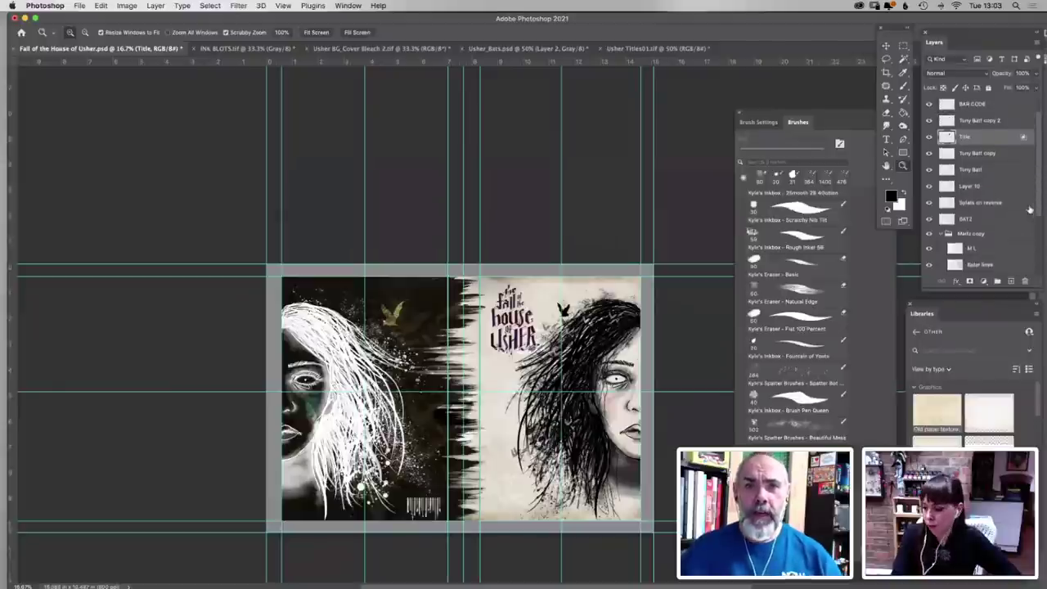
pyautogui.click(974, 263)
pyautogui.scroll(-3, 975, 245)
pyautogui.click(928, 233)
pyautogui.click(928, 233)
pyautogui.click(985, 246)
pyautogui.click(986, 233)
pyautogui.click(620, 418)
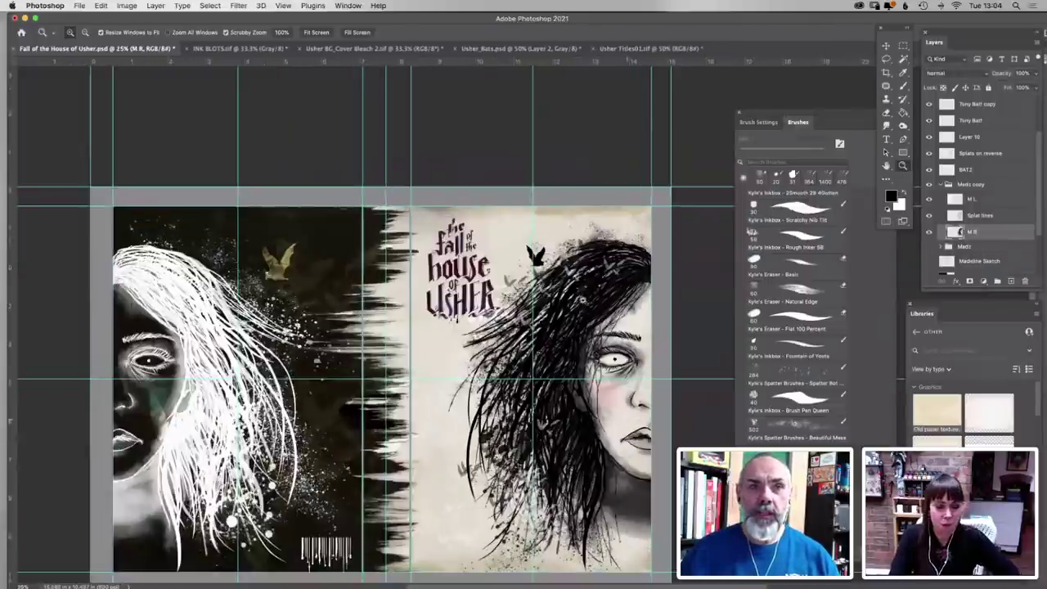
pyautogui.press('super+semicolon')
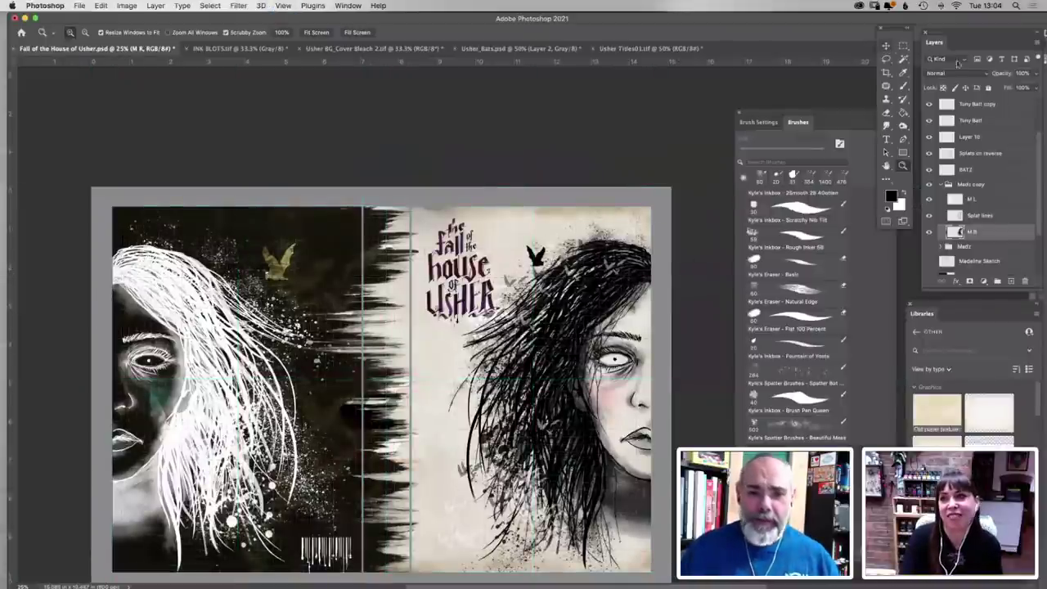
# Duplicate the Title layer and rename the copy "Title spine"
pyautogui.press('v')
pyautogui.scroll(4, 1036, 144)
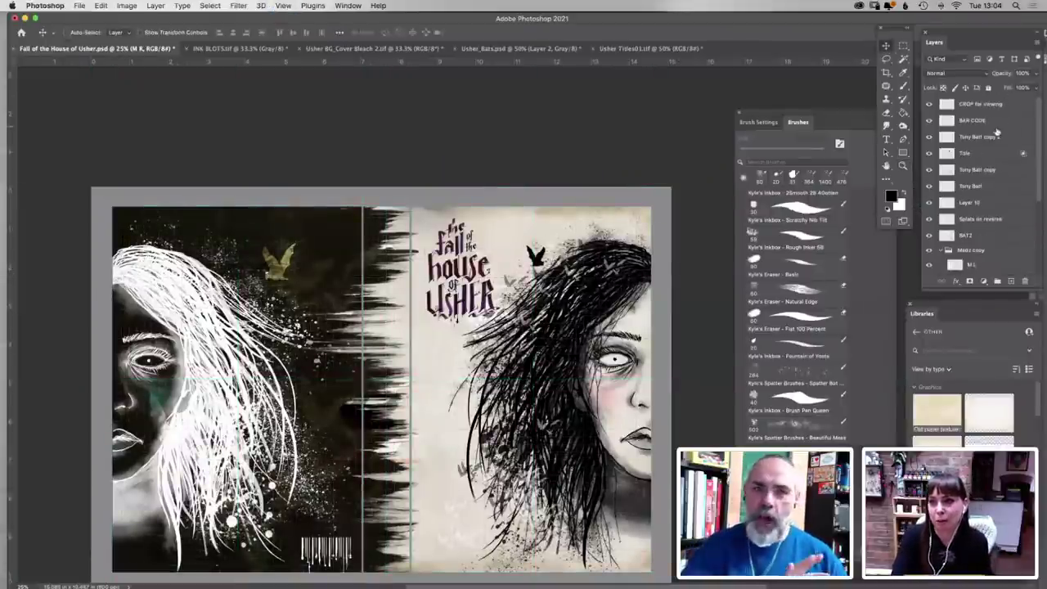
pyautogui.moveTo(983, 160); pyautogui.dragTo(1011, 281)
pyautogui.doubleClick(978, 155)
pyautogui.moveTo(971, 154); pyautogui.dragTo(992, 154)
pyautogui.write('spine')
pyautogui.press('Return')
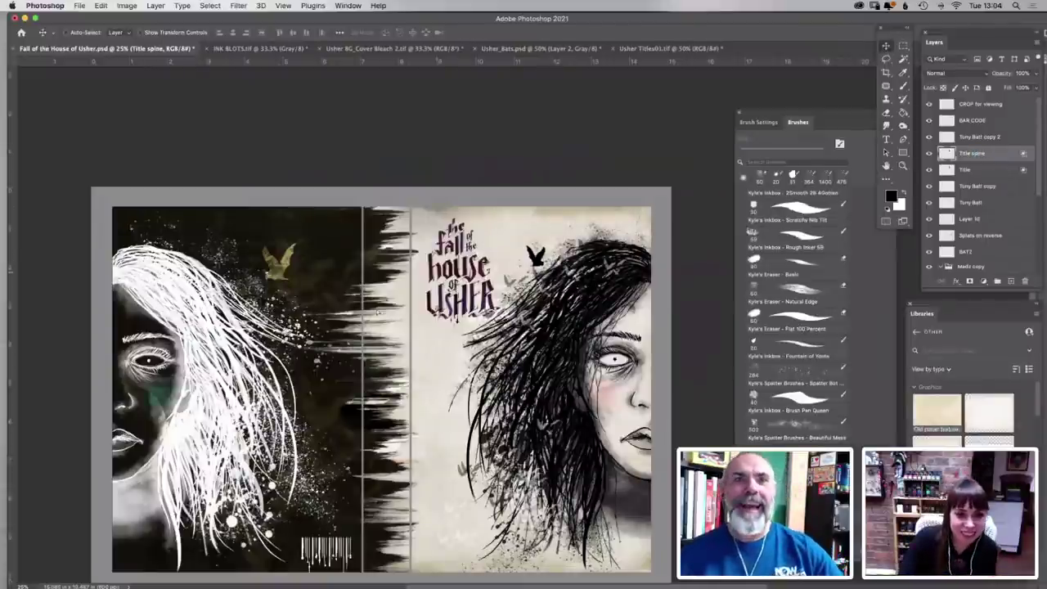
# Try raising the Title spine layer's Lightness to +100 with Hue/Saturation, and undo the adjustment
pyautogui.click(127, 5)
pyautogui.moveTo(143, 34)
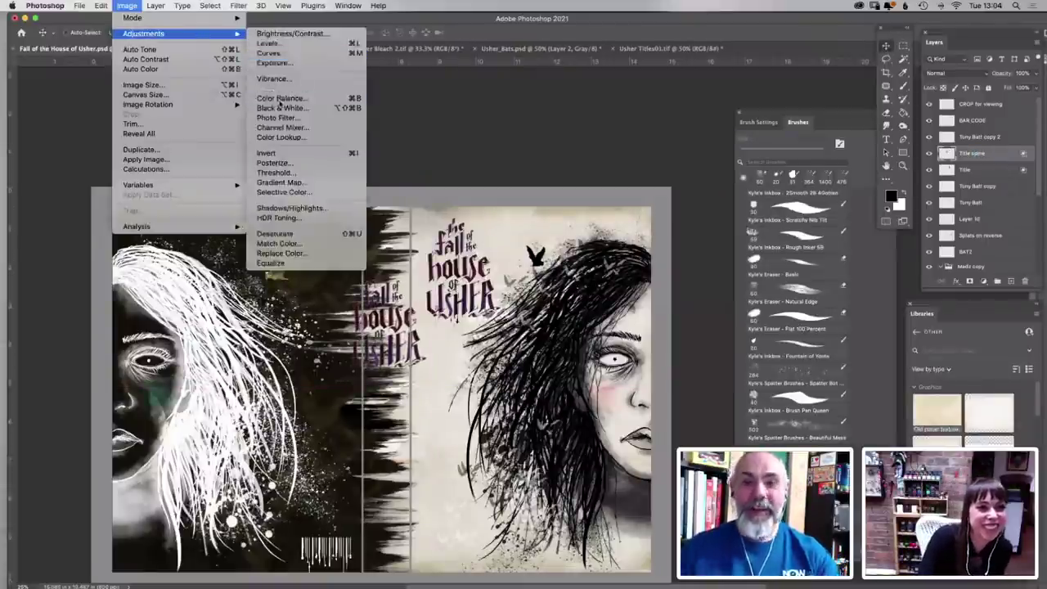
pyautogui.click(282, 88)
pyautogui.click(779, 174)
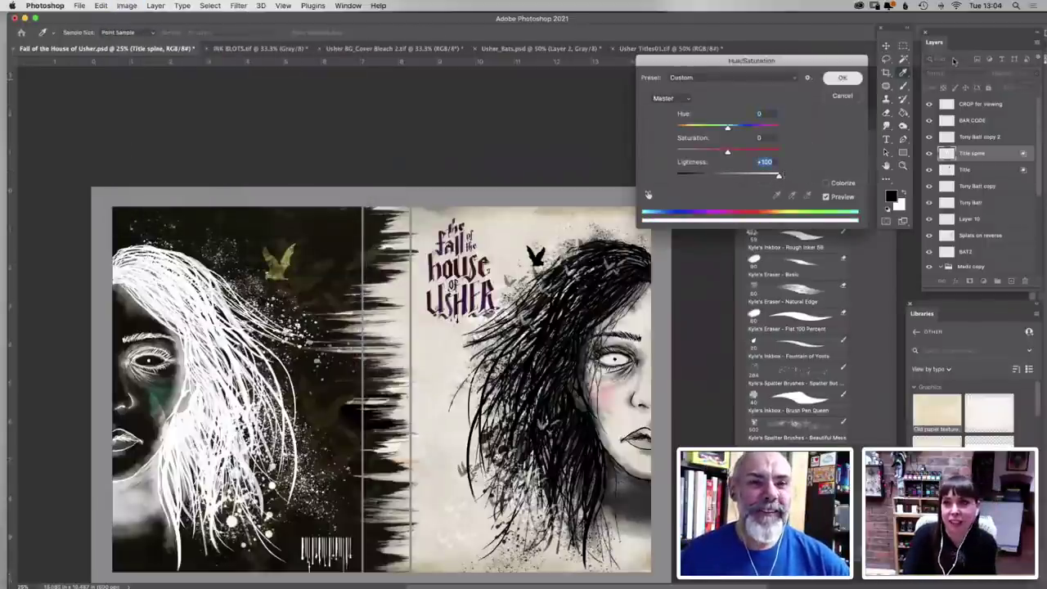
pyautogui.click(843, 77)
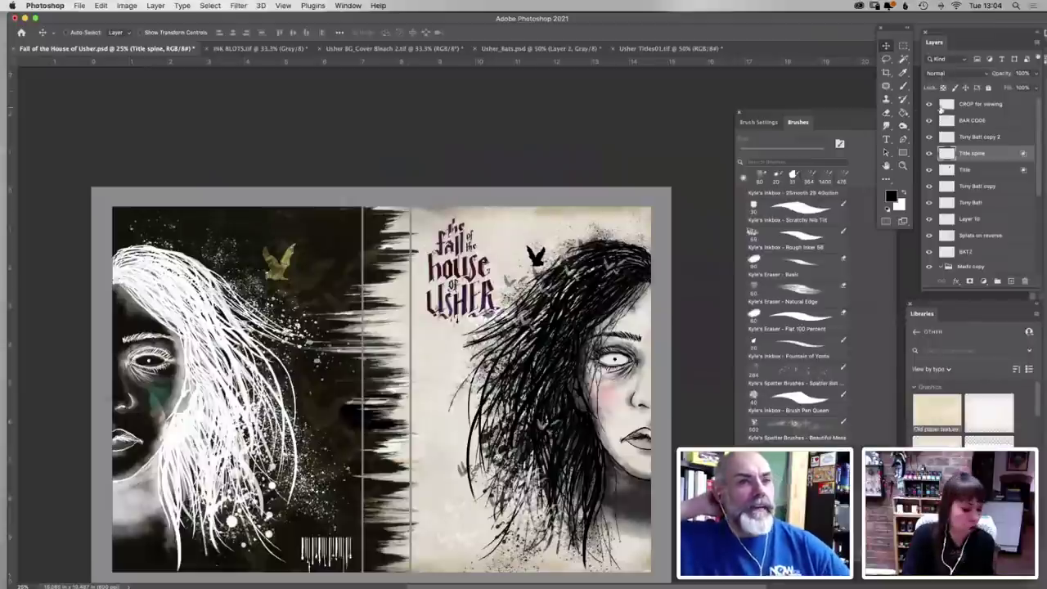
pyautogui.press('super+z')
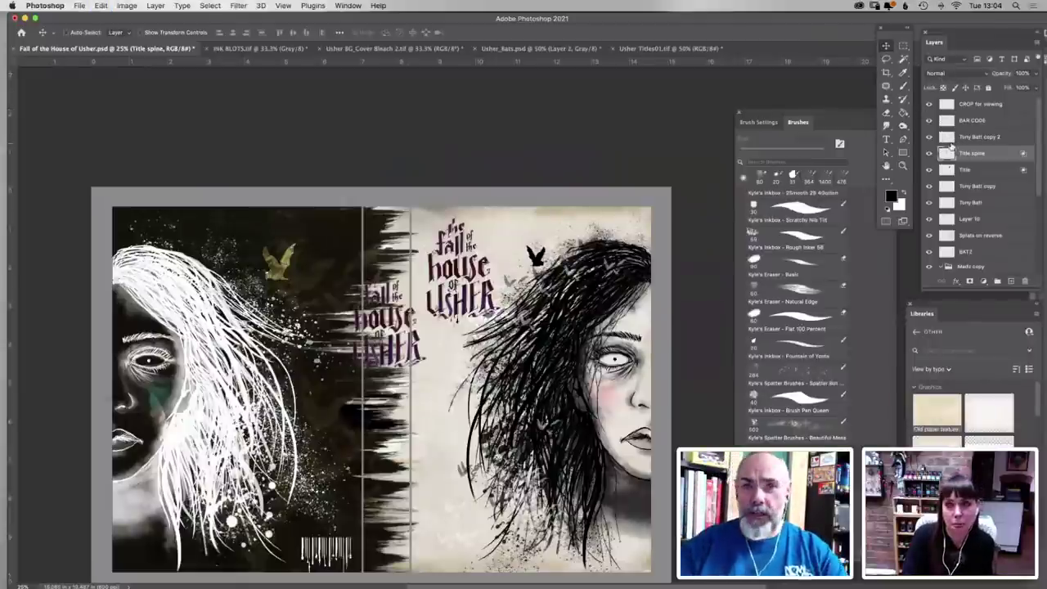
pyautogui.click(127, 6)
pyautogui.moveTo(163, 34)
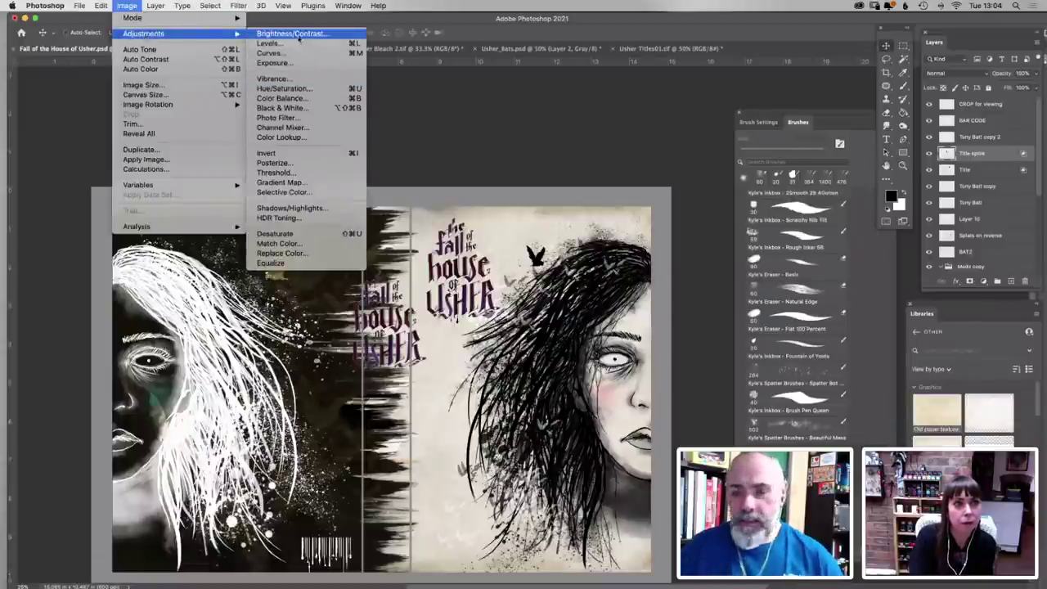
pyautogui.click(518, 180)
pyautogui.press('super+u')
pyautogui.moveTo(727, 175); pyautogui.dragTo(785, 179)
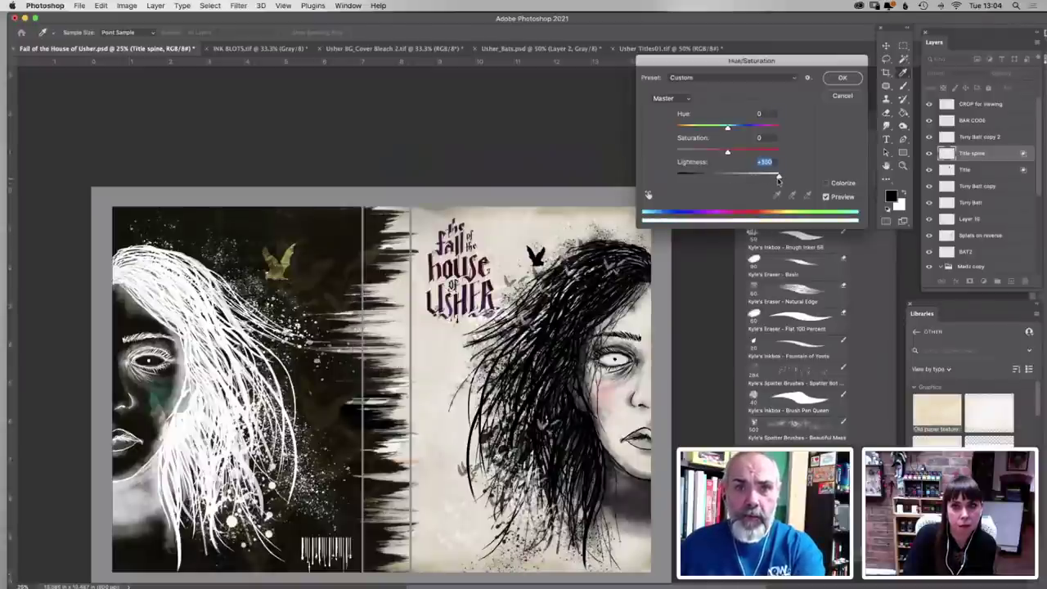
pyautogui.click(845, 96)
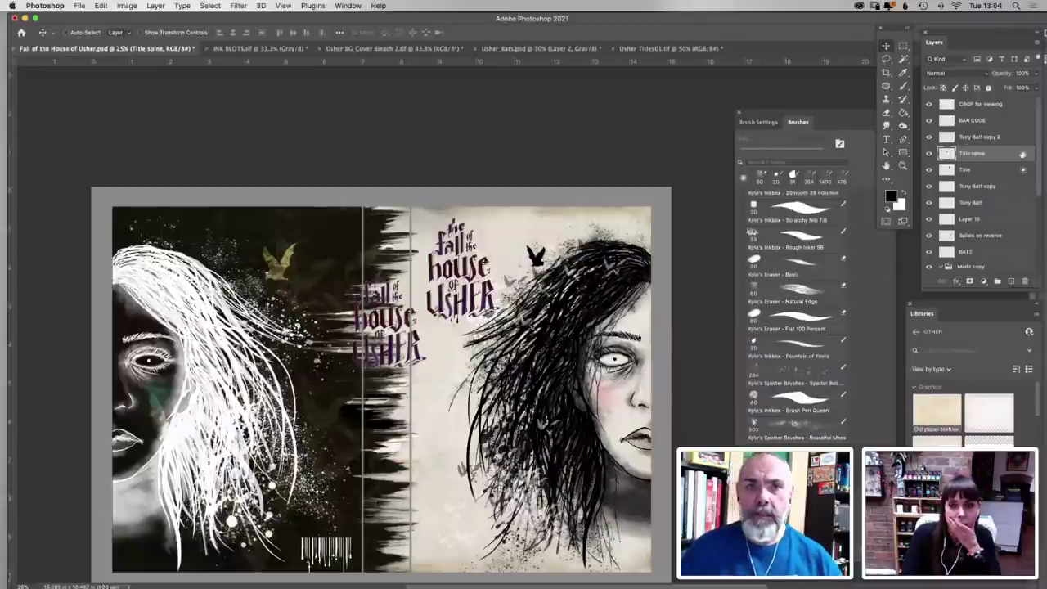
pyautogui.rightClick(997, 155)
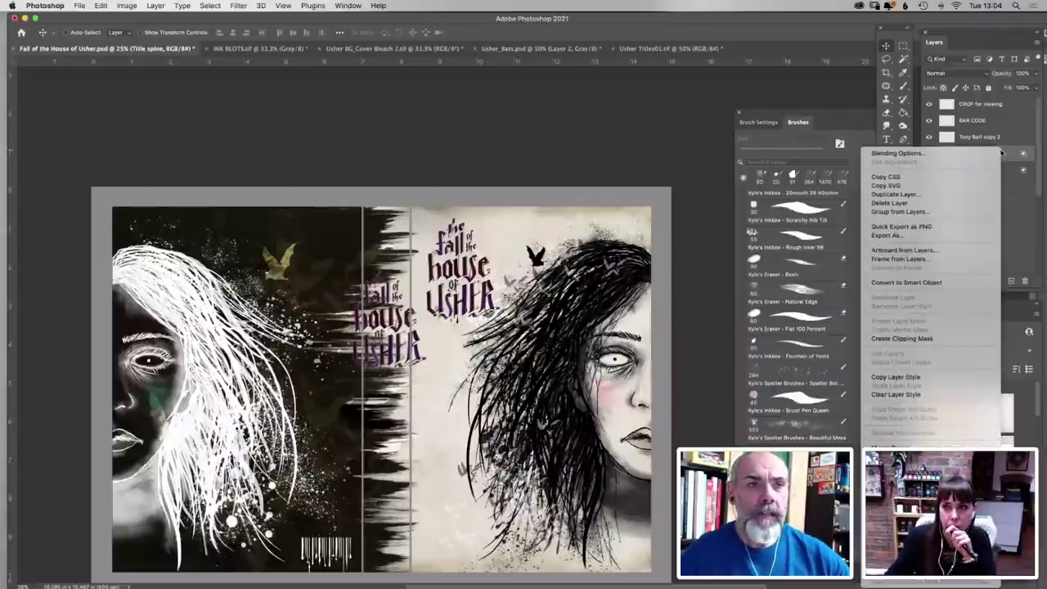
pyautogui.click(831, 90)
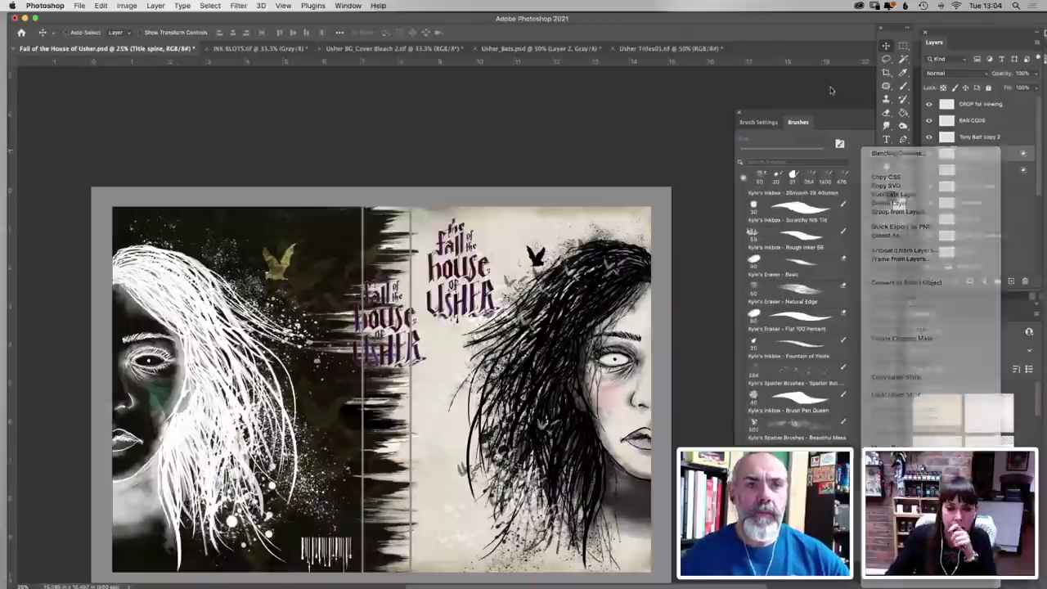
# Scale the Title spine lettering down to fit the width of the spine and check it within the whole cover
pyautogui.click(101, 5)
pyautogui.moveTo(137, 245)
pyautogui.click(278, 257)
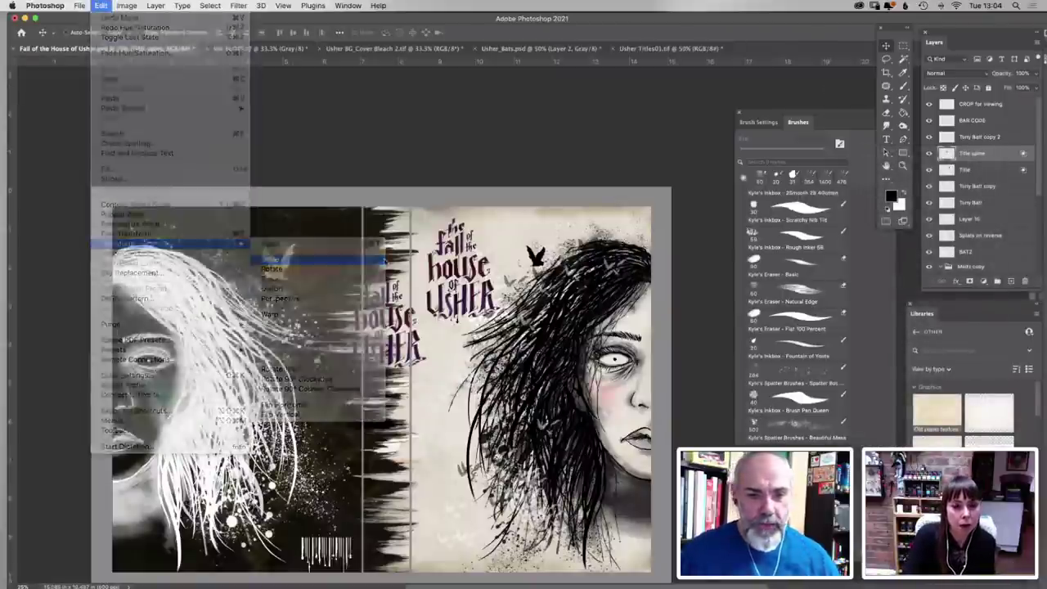
pyautogui.moveTo(346, 267); pyautogui.dragTo(386, 316)
pyautogui.moveTo(396, 352); pyautogui.dragTo(400, 304)
pyautogui.click(885, 46)
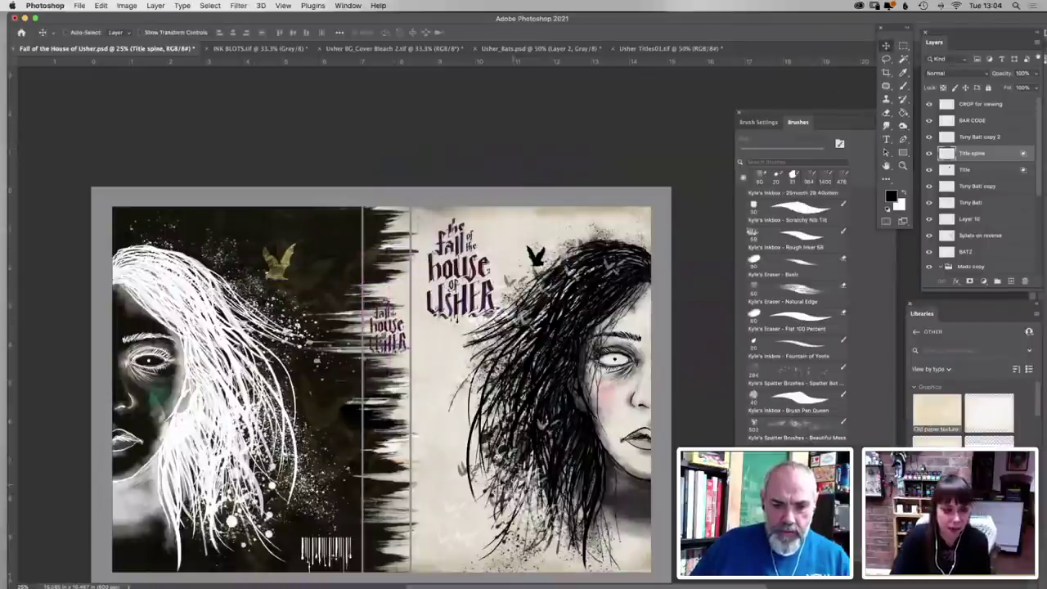
pyautogui.press('super+minus')
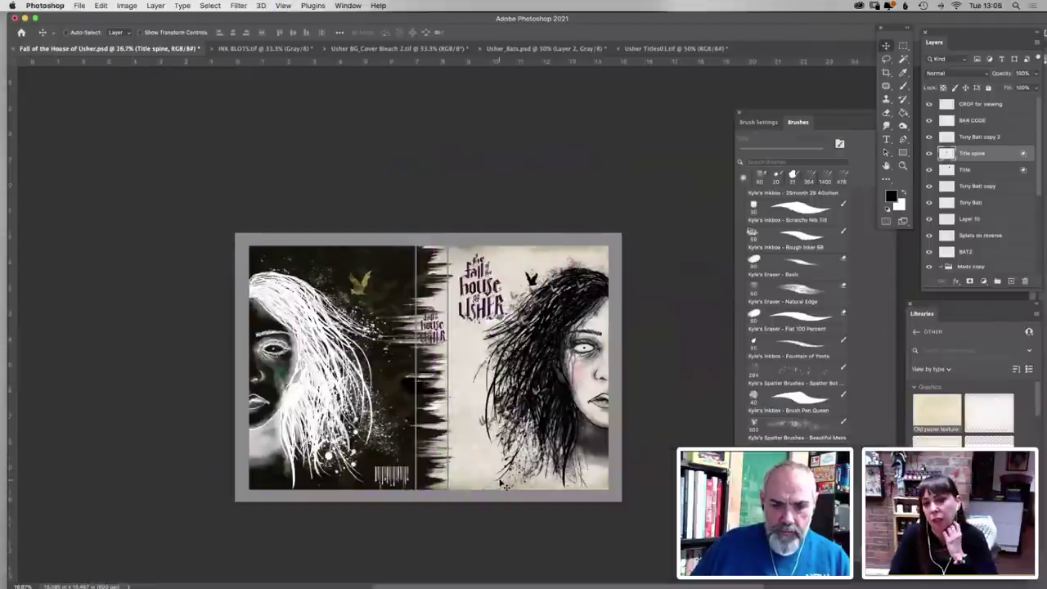
pyautogui.click(902, 165)
pyautogui.click(578, 427)
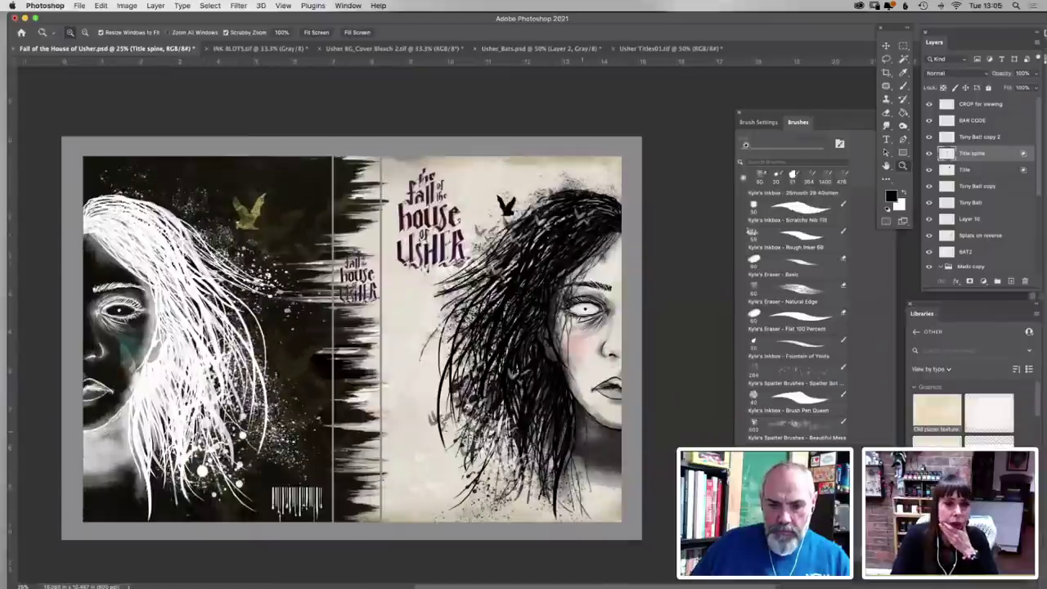
# Select the Rectangular Marquee tool, move the brush library closer to the canvas and bring up the House of Usher brushes
pyautogui.click(903, 46)
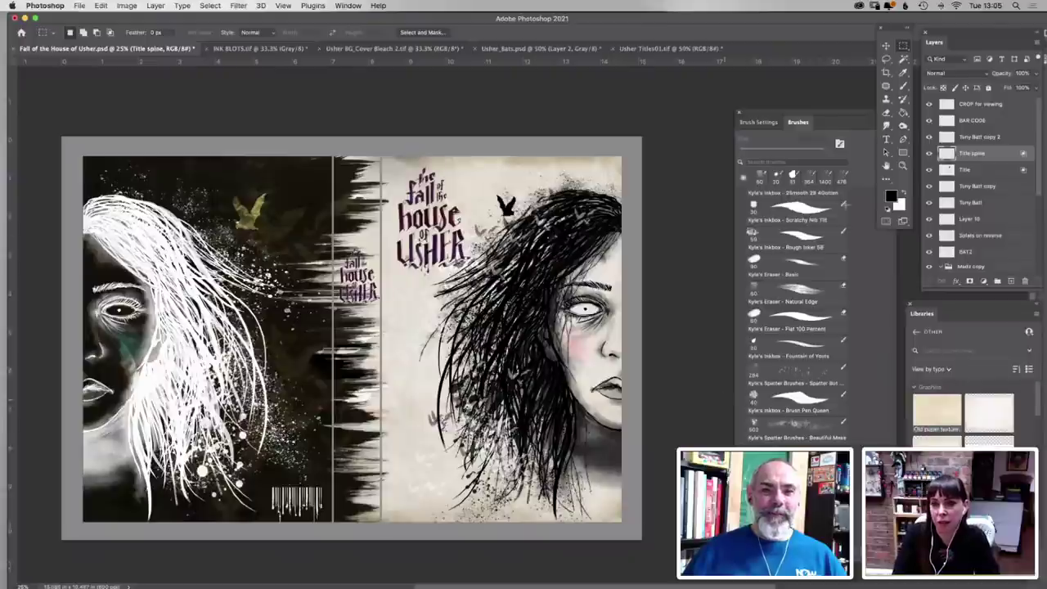
pyautogui.moveTo(822, 112); pyautogui.dragTo(763, 111)
pyautogui.moveTo(834, 207); pyautogui.dragTo(836, 159)
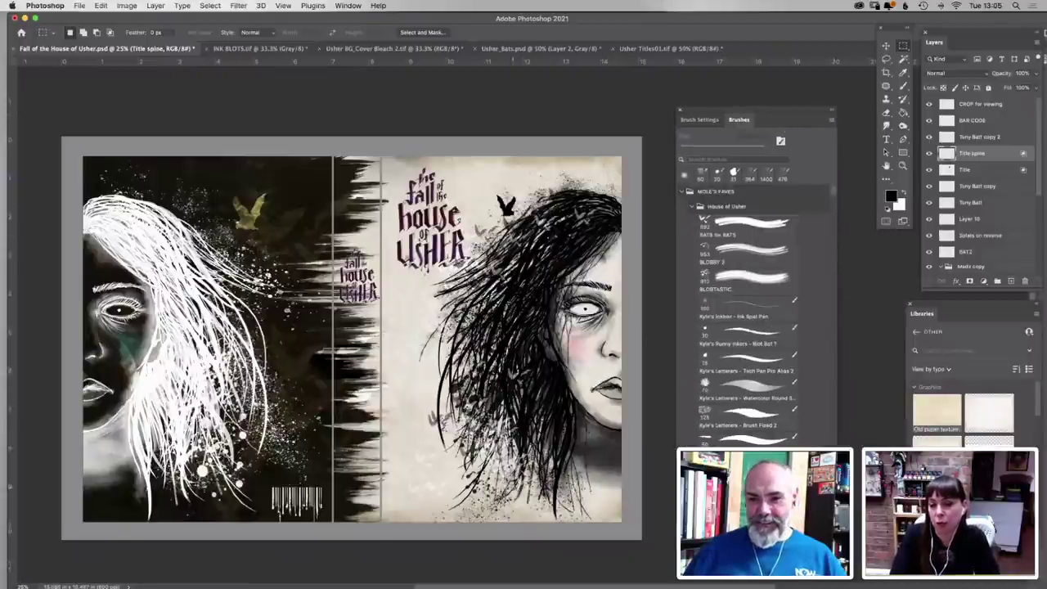